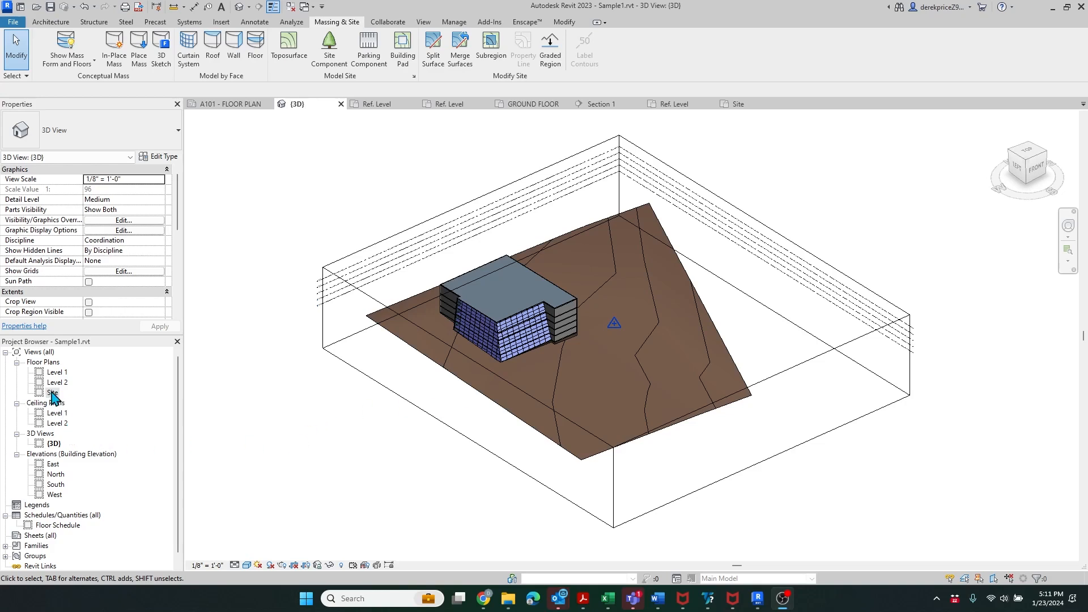
# - Open the Site floor plan of Sample1 from the Project Browser
pyautogui.doubleClick(52, 392)
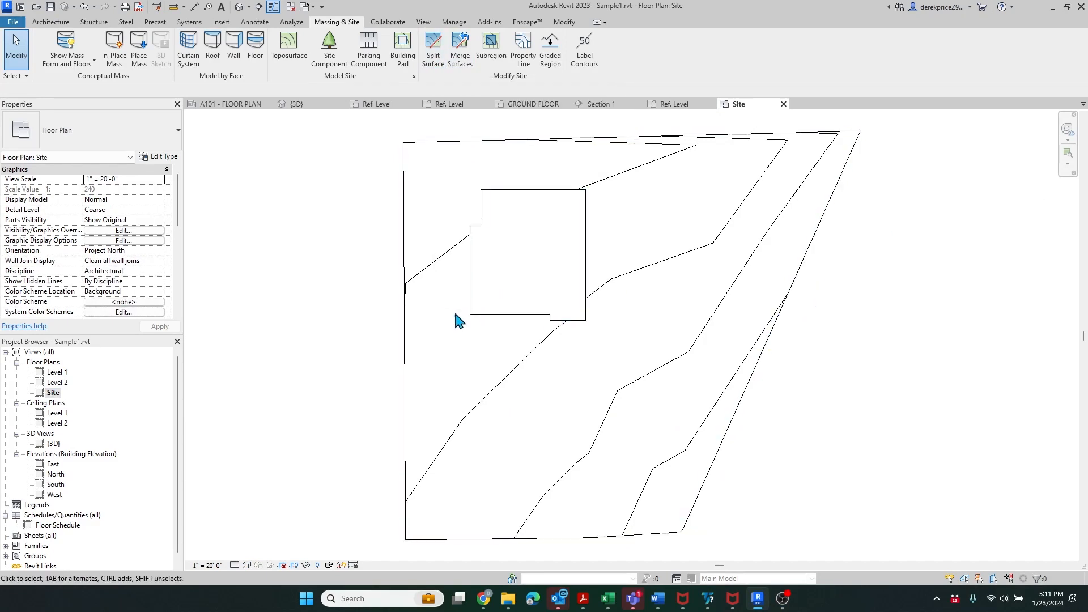
# - Start Split Surface on the toposurface and sketch top, right and bottom boundary lines around the building
pyautogui.click(435, 50)
pyautogui.click(452, 149)
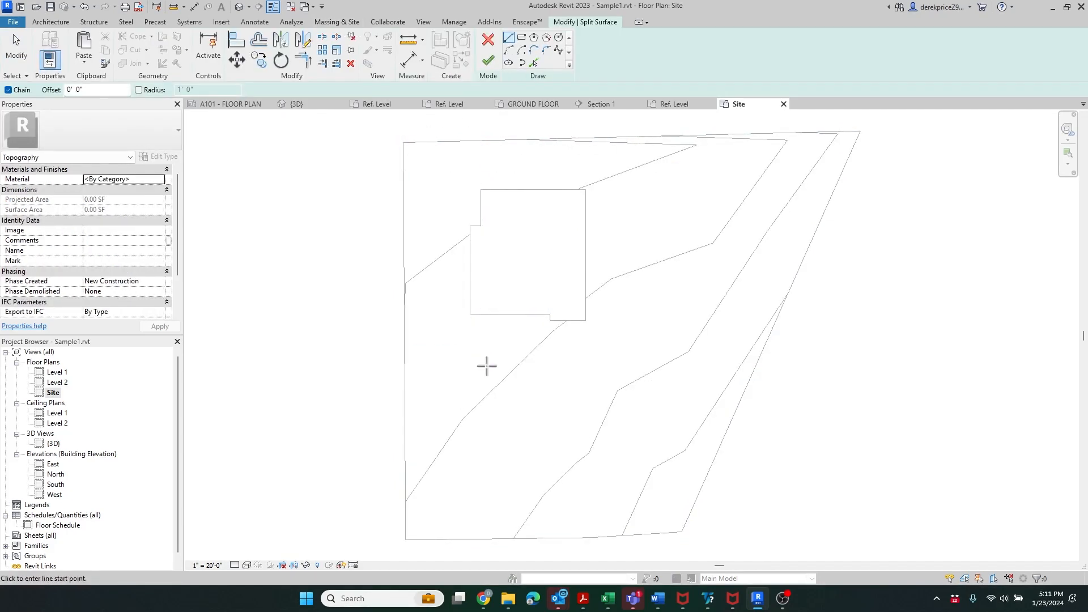
pyautogui.click(390, 151)
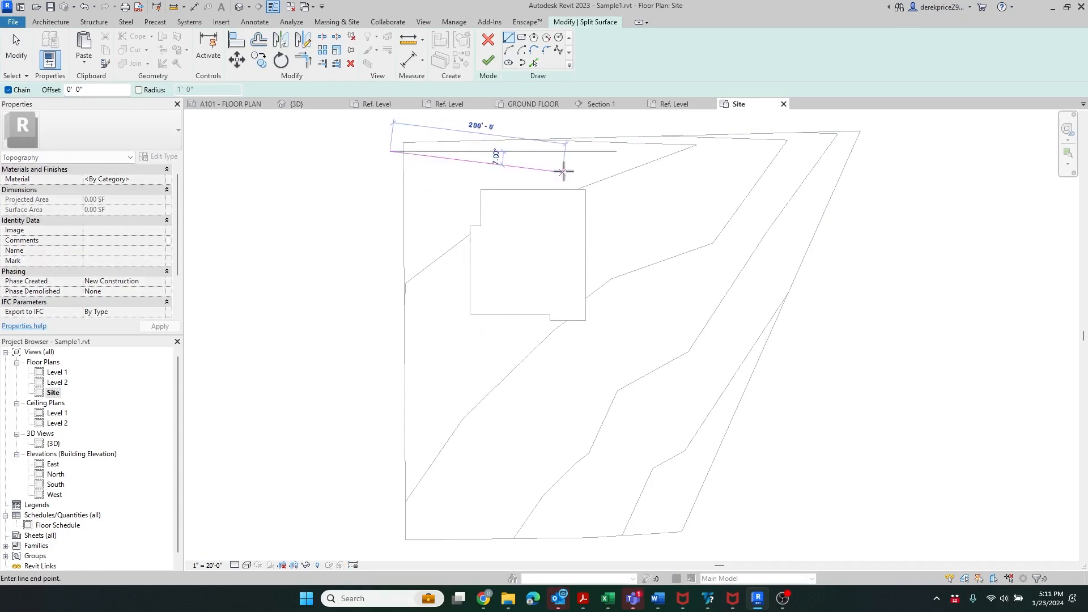
pyautogui.click(689, 150)
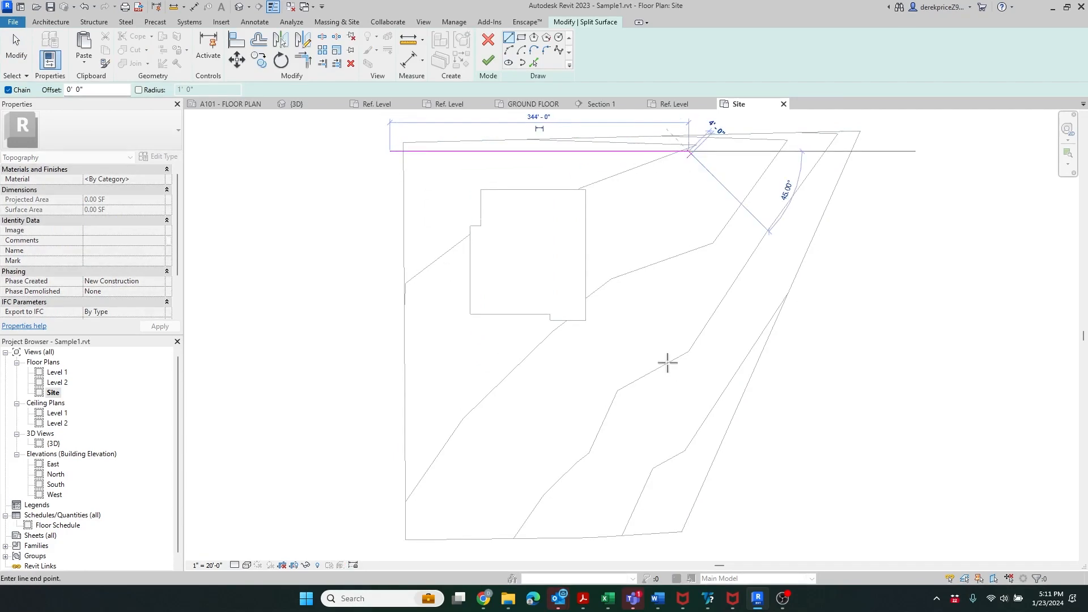
pyautogui.click(671, 411)
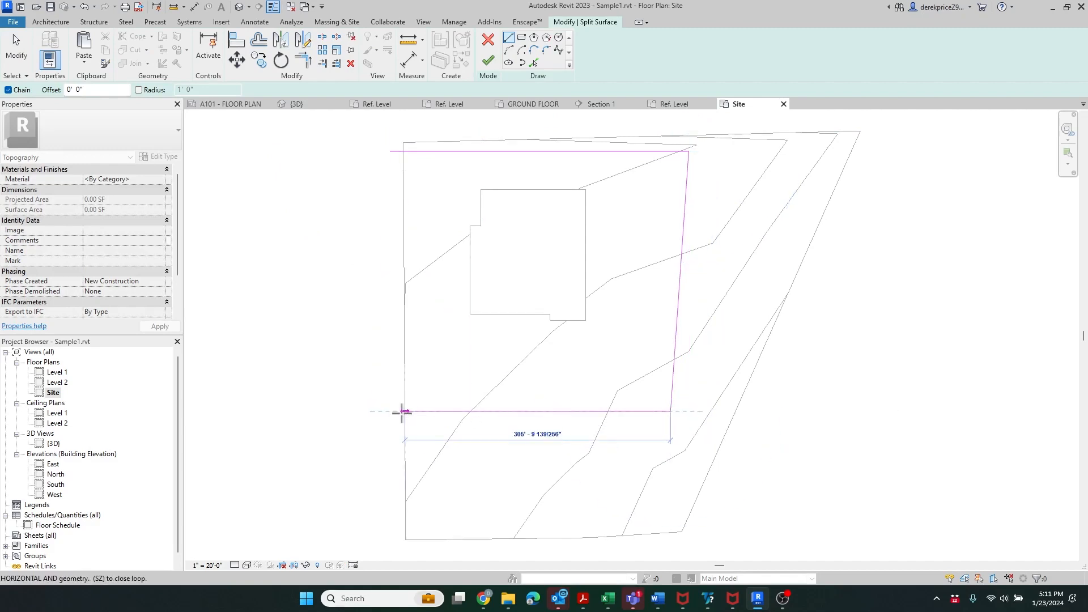
pyautogui.click(393, 411)
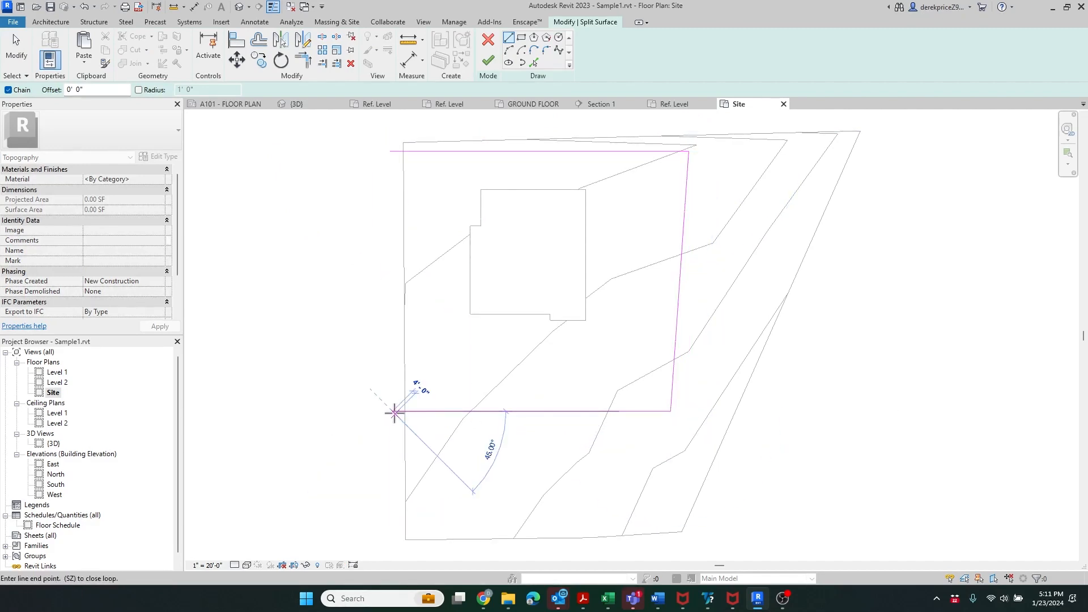
pyautogui.press('Escape')
pyautogui.press('Escape')
# - Round the top-right and bottom-right boundary corners with fillet arcs
pyautogui.click(509, 38)
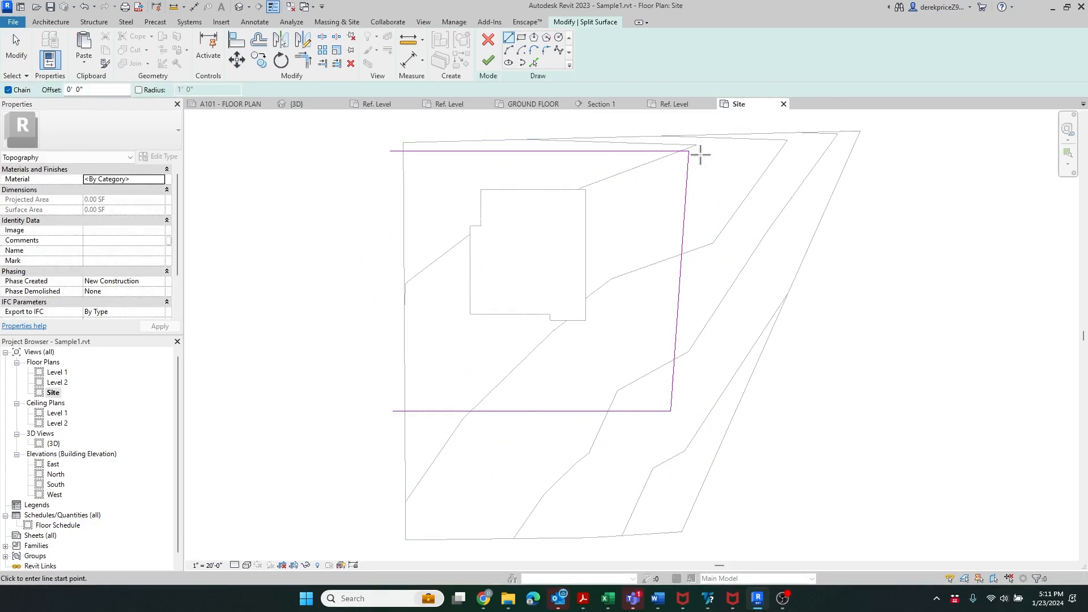
pyautogui.click(509, 50)
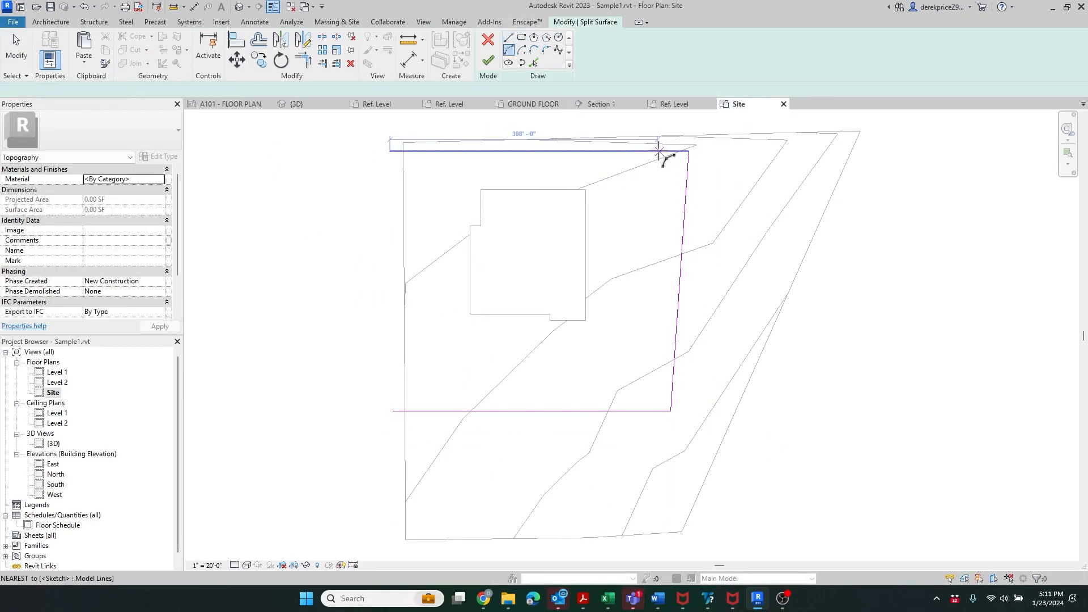
pyautogui.click(657, 151)
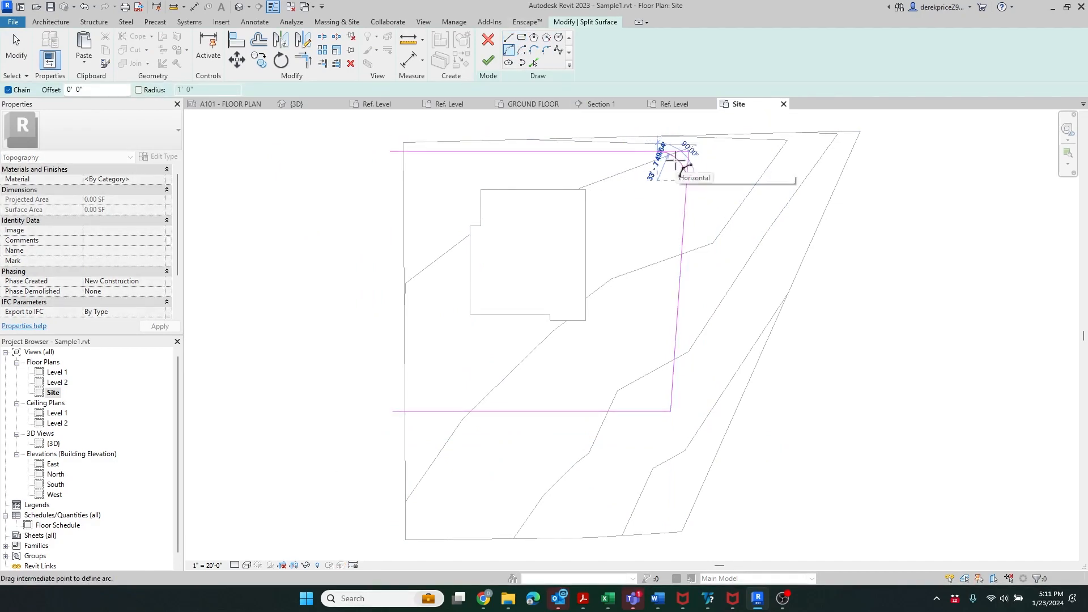
pyautogui.click(687, 176)
pyautogui.click(675, 385)
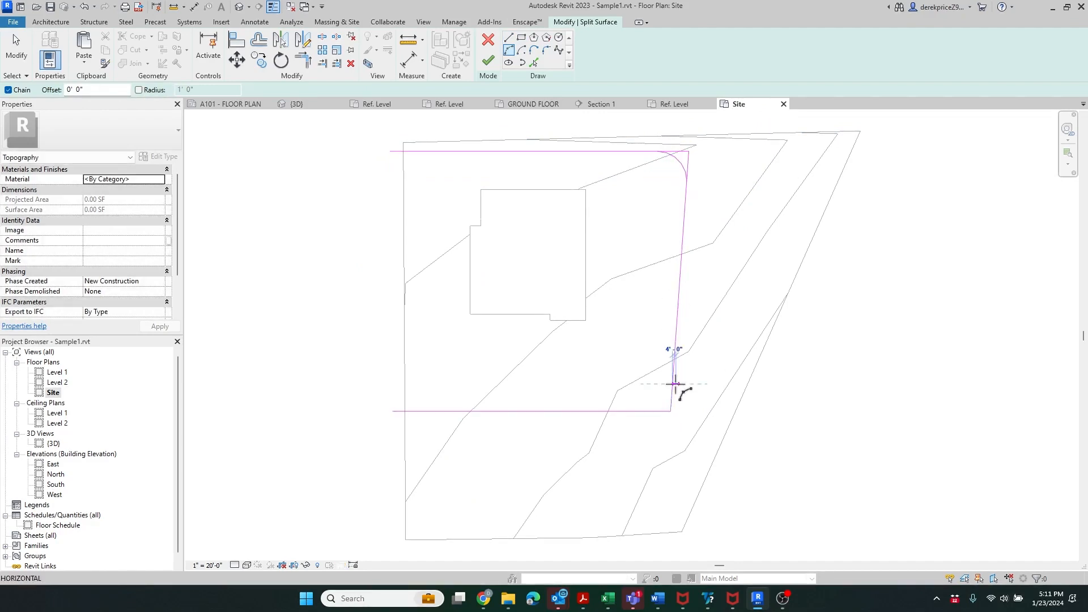
pyautogui.click(645, 410)
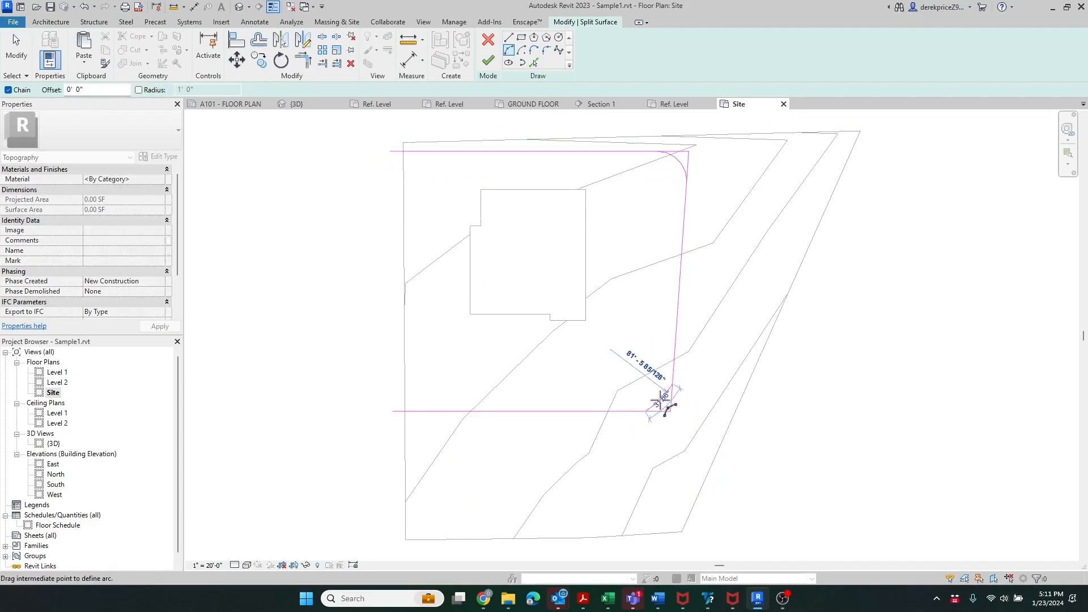
pyautogui.click(660, 404)
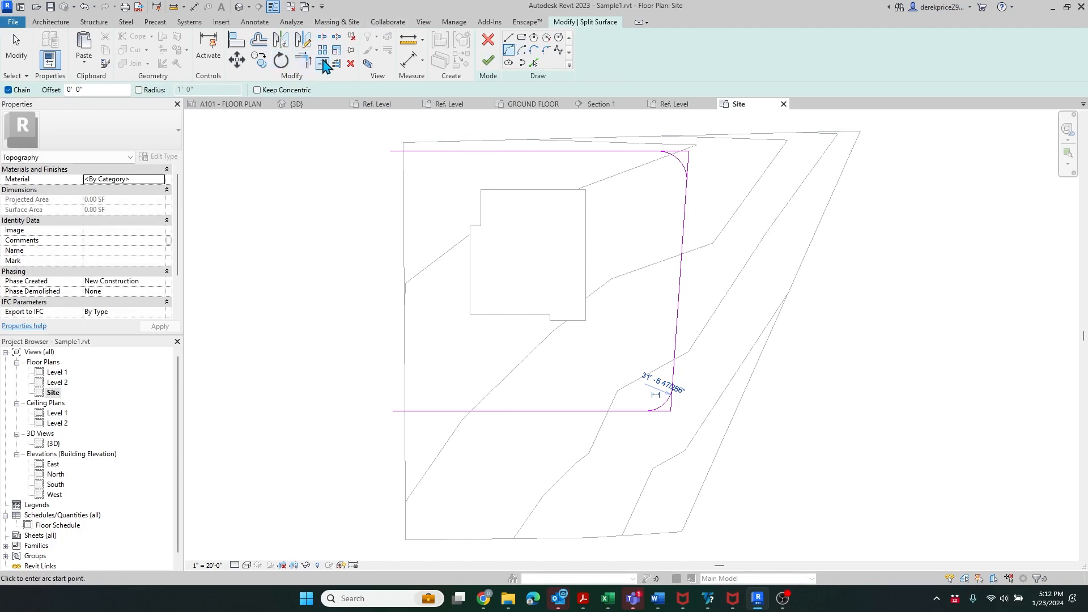
# - Offset copies of the top, right and bottom edges and both corner arcs 20' inward
pyautogui.click(260, 43)
pyautogui.moveTo(270, 89); pyautogui.dragTo(186, 91)
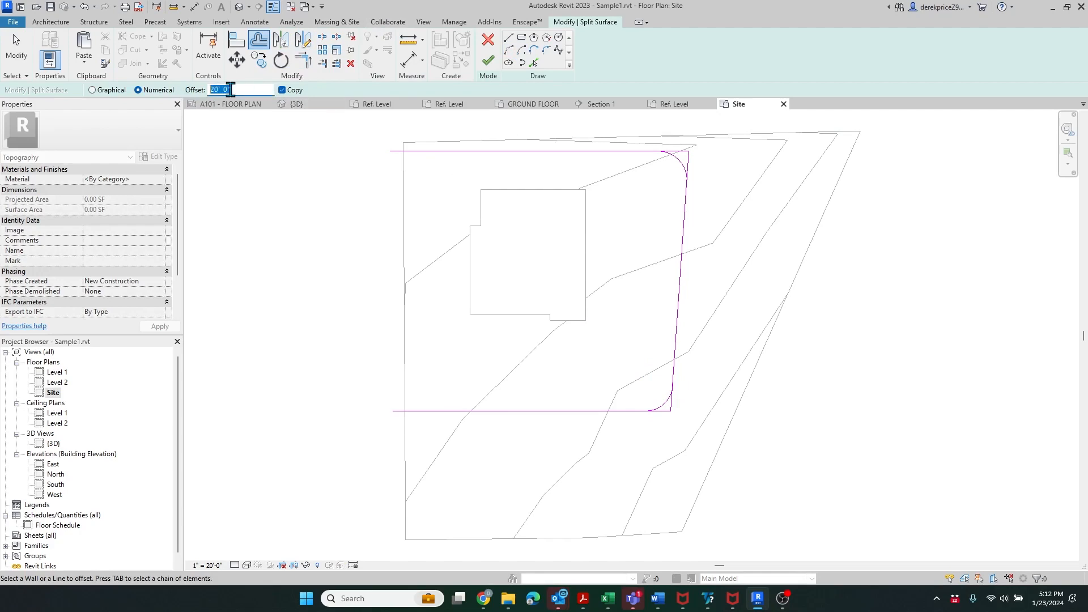
pyautogui.click(633, 162)
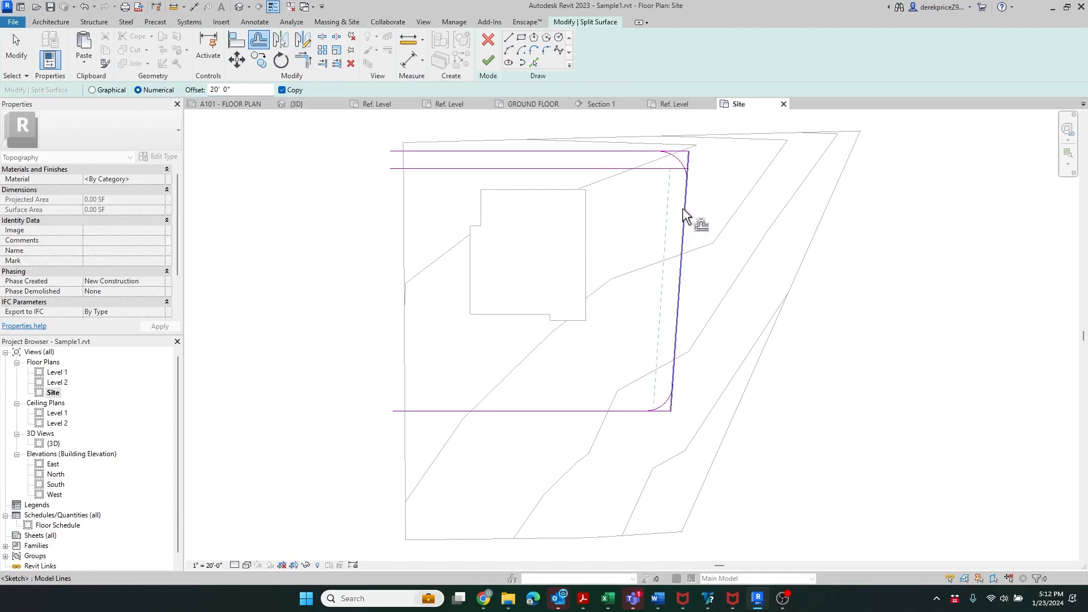
pyautogui.click(686, 219)
pyautogui.click(677, 163)
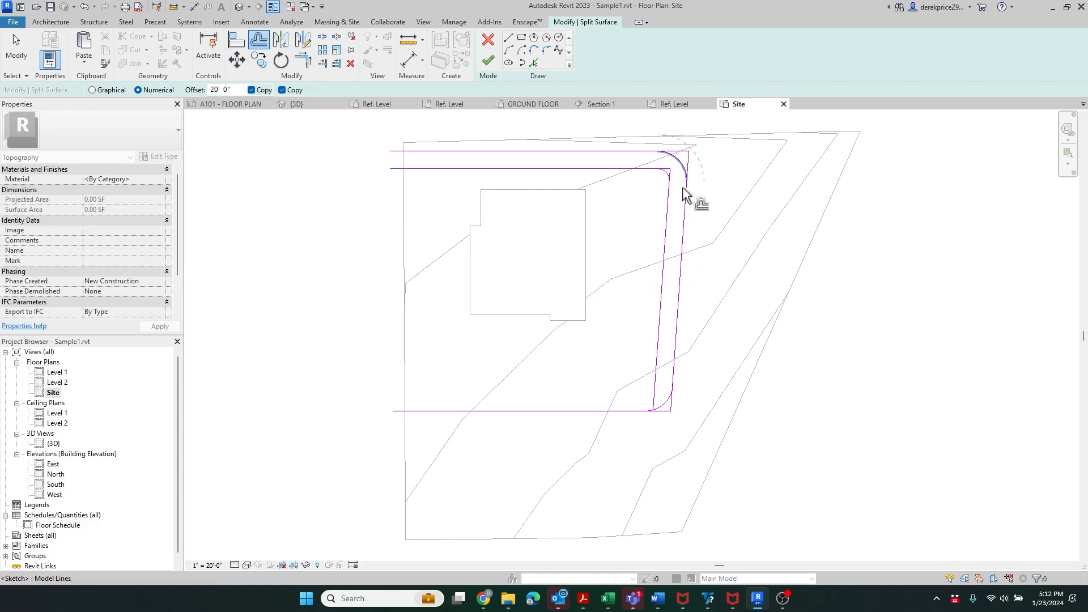
pyautogui.click(669, 409)
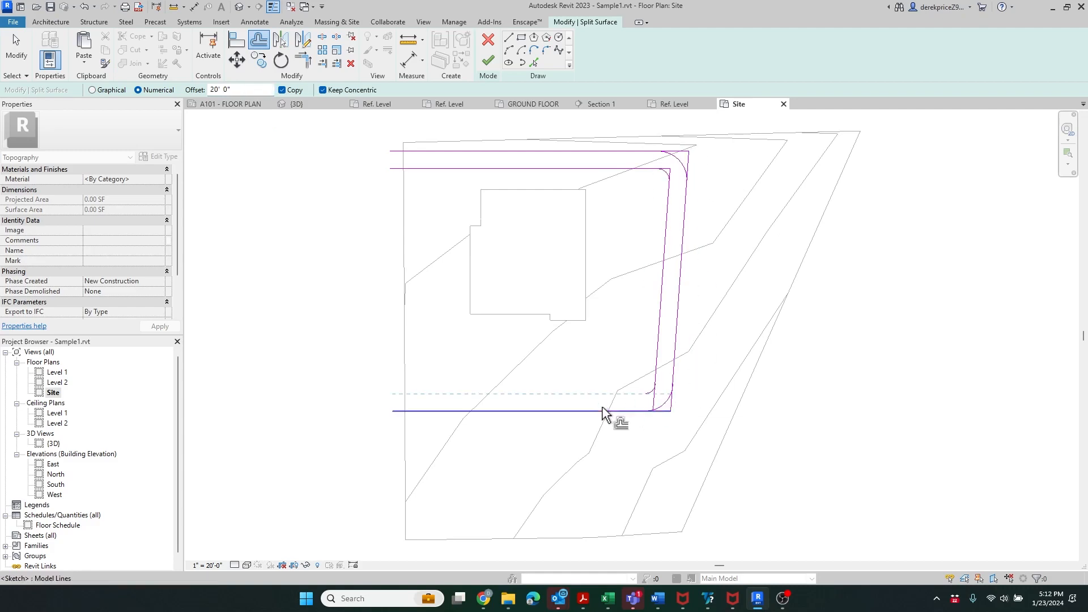
pyautogui.click(603, 410)
# - Trim/extend the inner and outer lines to their corner arcs so the chains join cleanly
pyautogui.click(303, 59)
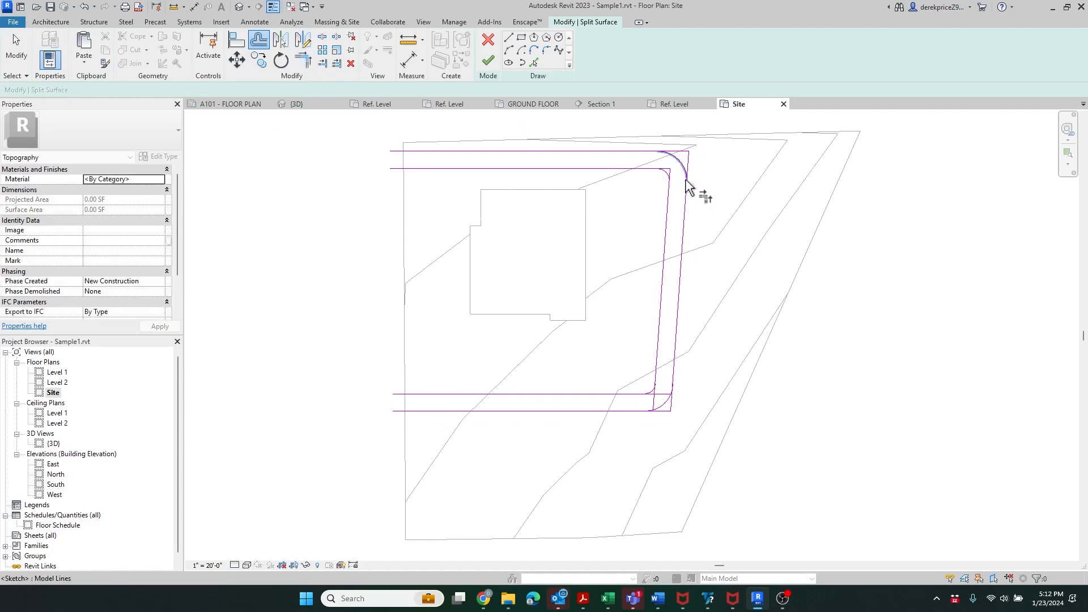
pyautogui.click(667, 205)
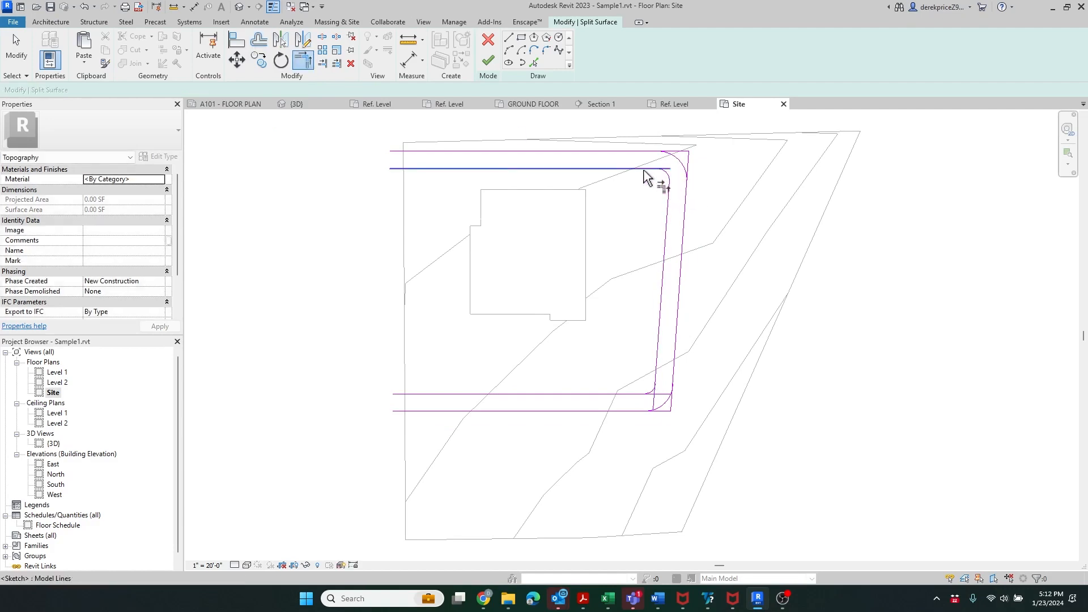
pyautogui.click(645, 169)
pyautogui.click(664, 172)
pyautogui.click(646, 151)
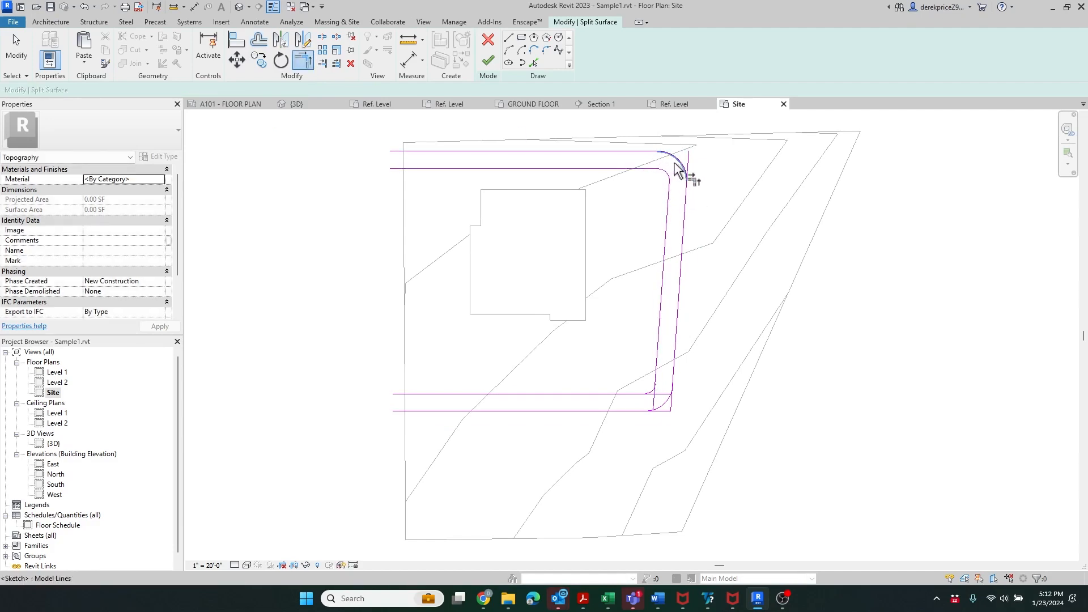
pyautogui.click(687, 179)
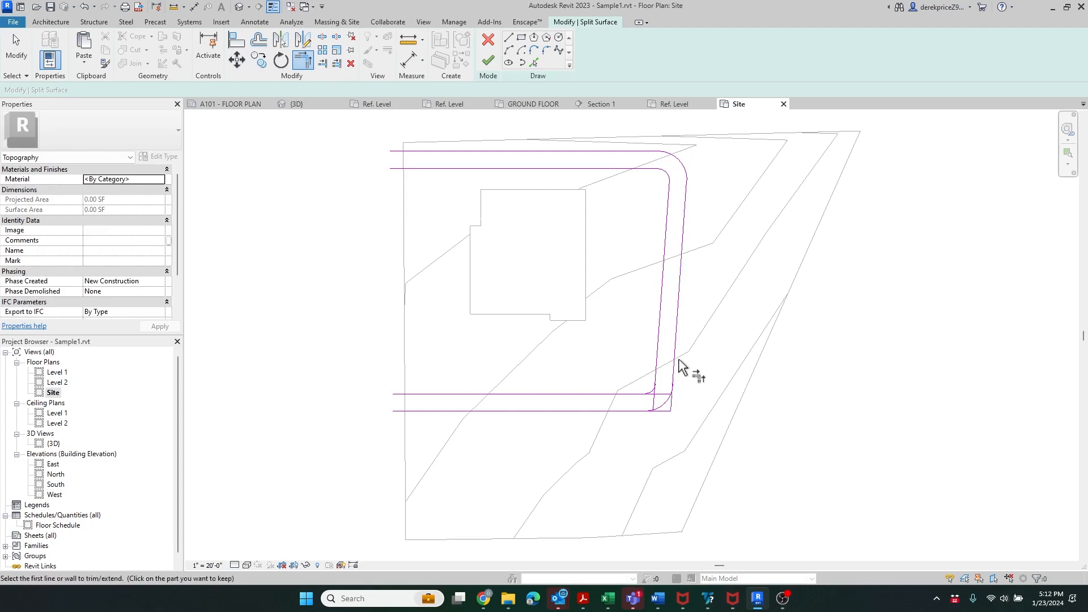
pyautogui.click(660, 357)
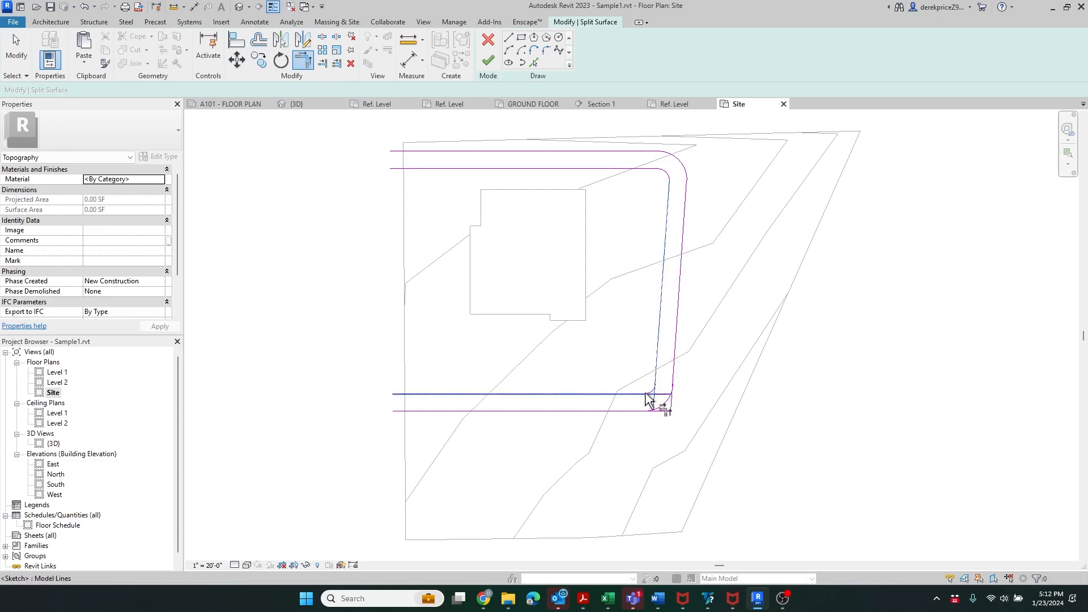
pyautogui.click(649, 394)
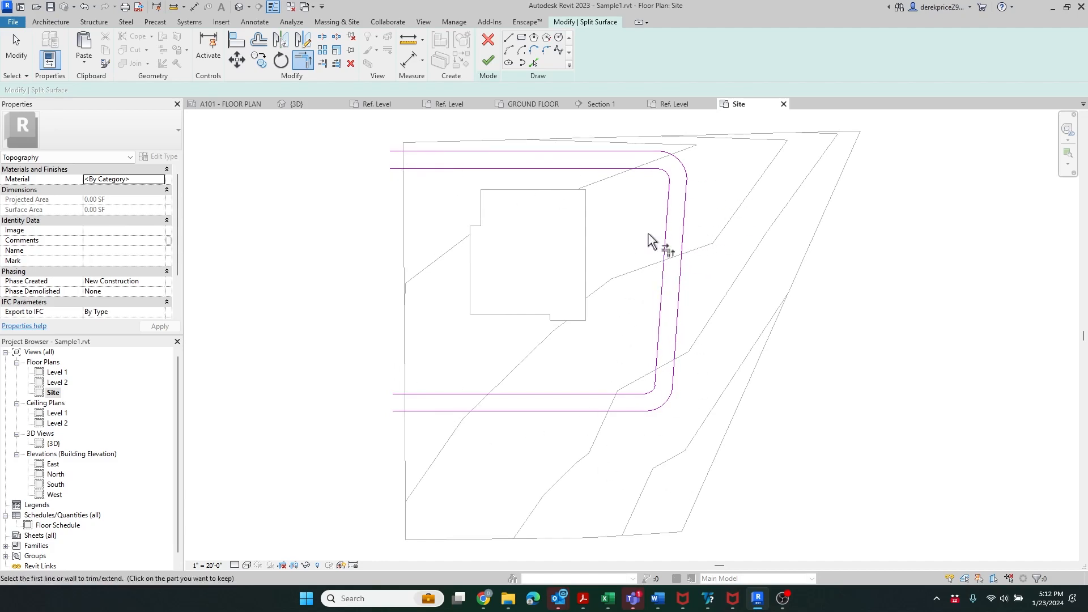
pyautogui.press('Escape')
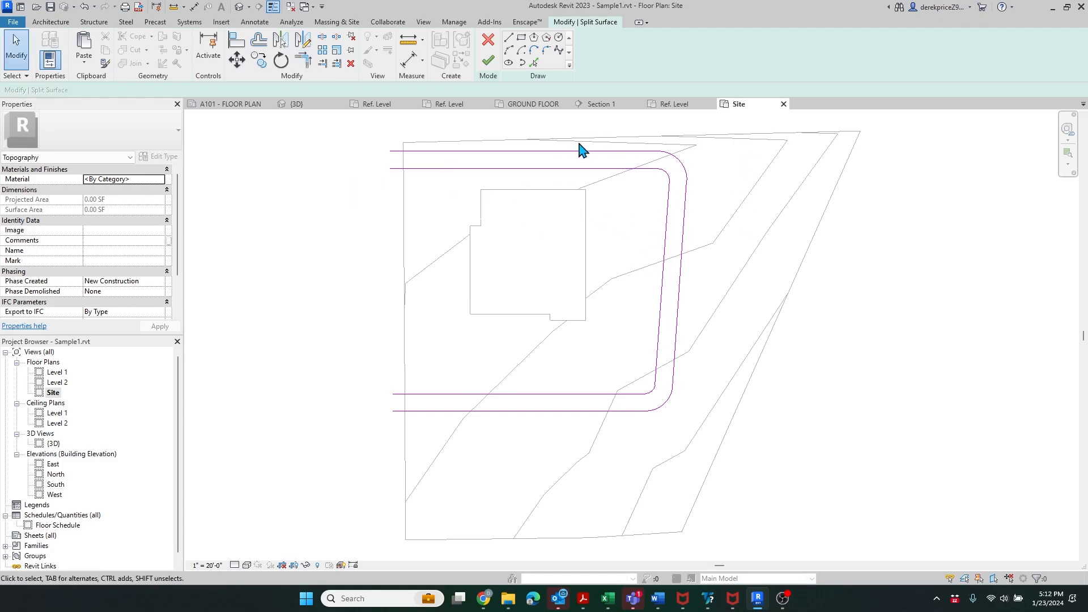
pyautogui.press('Tab')
# - Remove the inner offset chain from the sketch and finish the split along the outer rounded boundary
pyautogui.click(588, 178)
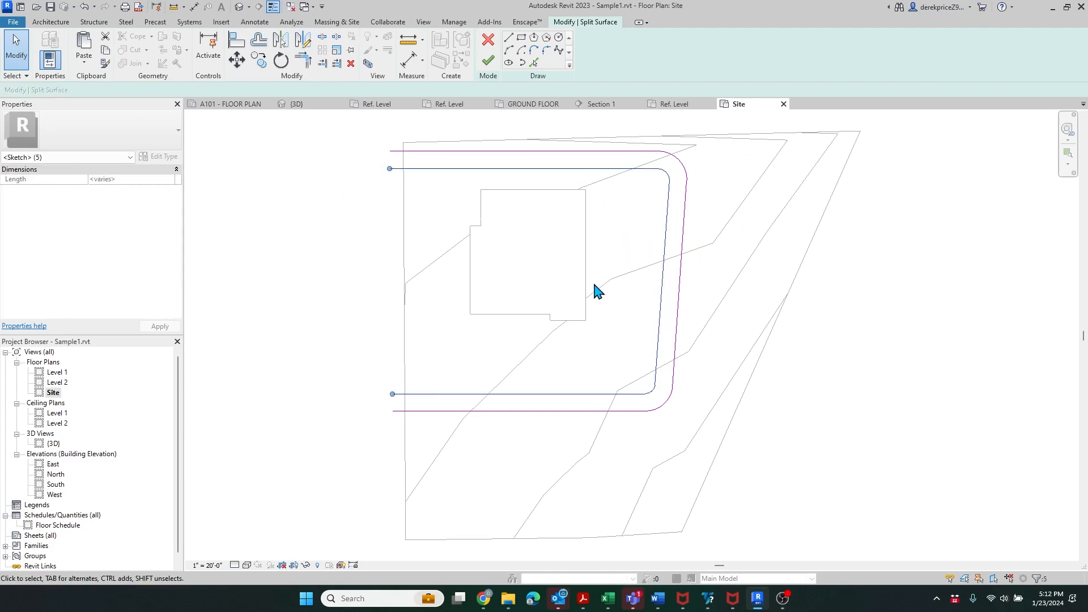
pyautogui.press('Delete')
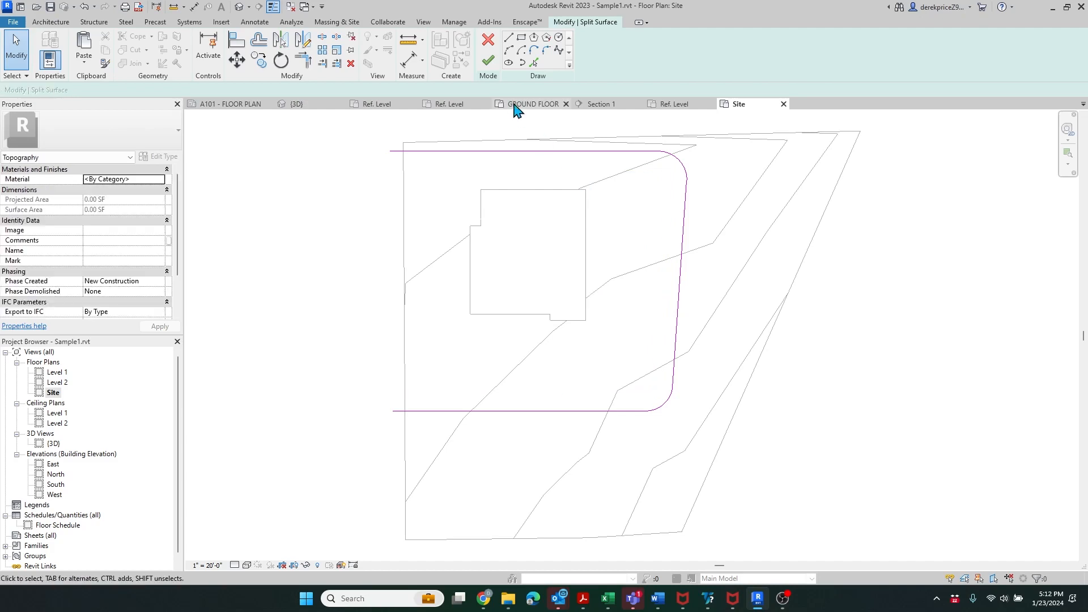
pyautogui.click(488, 61)
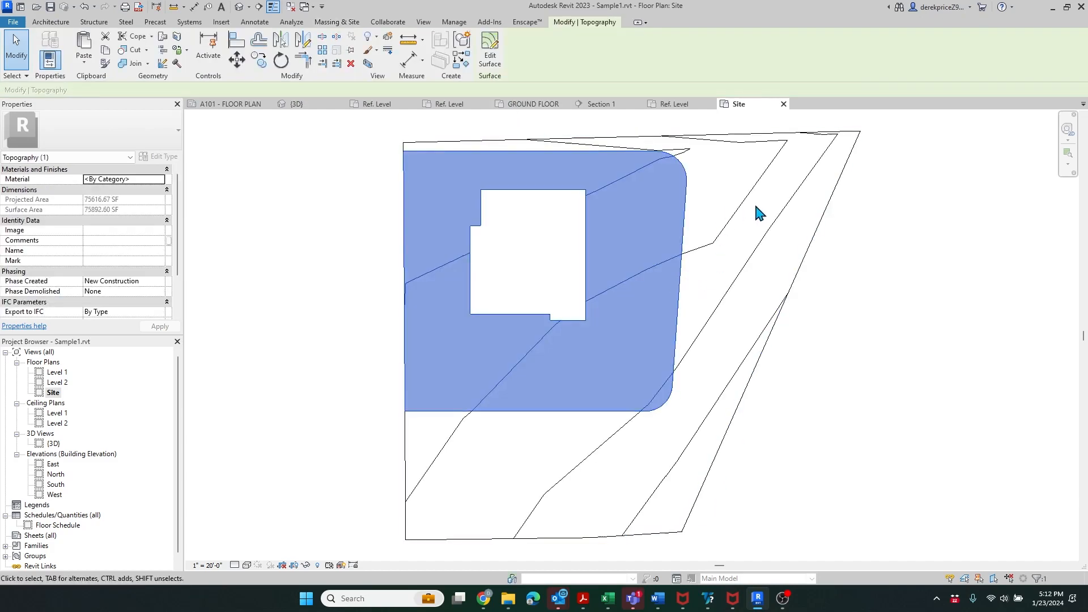
pyautogui.click(758, 207)
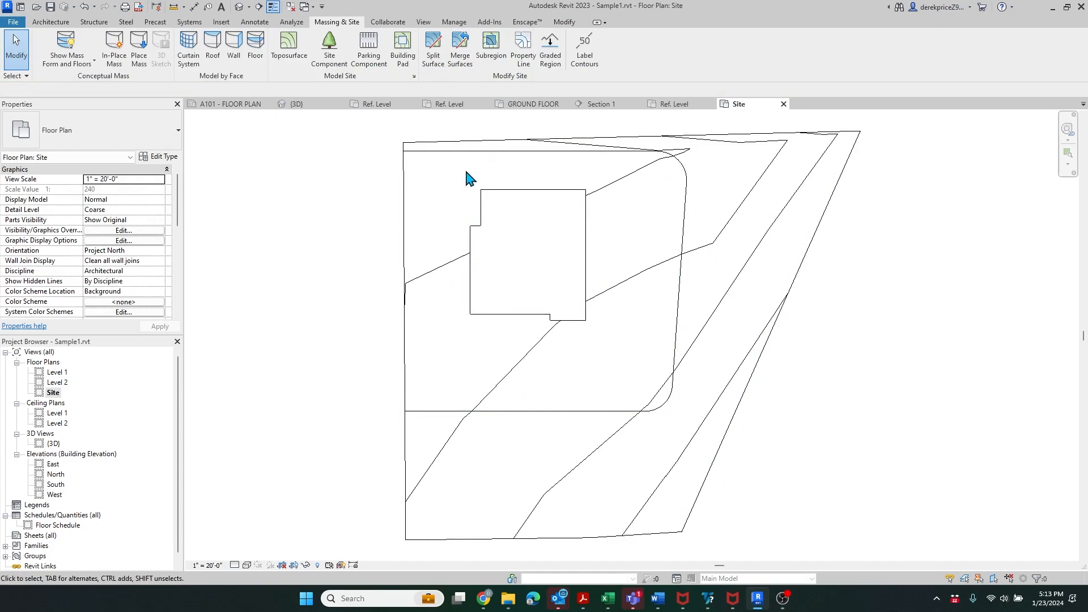
# - Split the topography again by pasting the inner rounded boundary at 0" and finishing the sketch
pyautogui.click(434, 54)
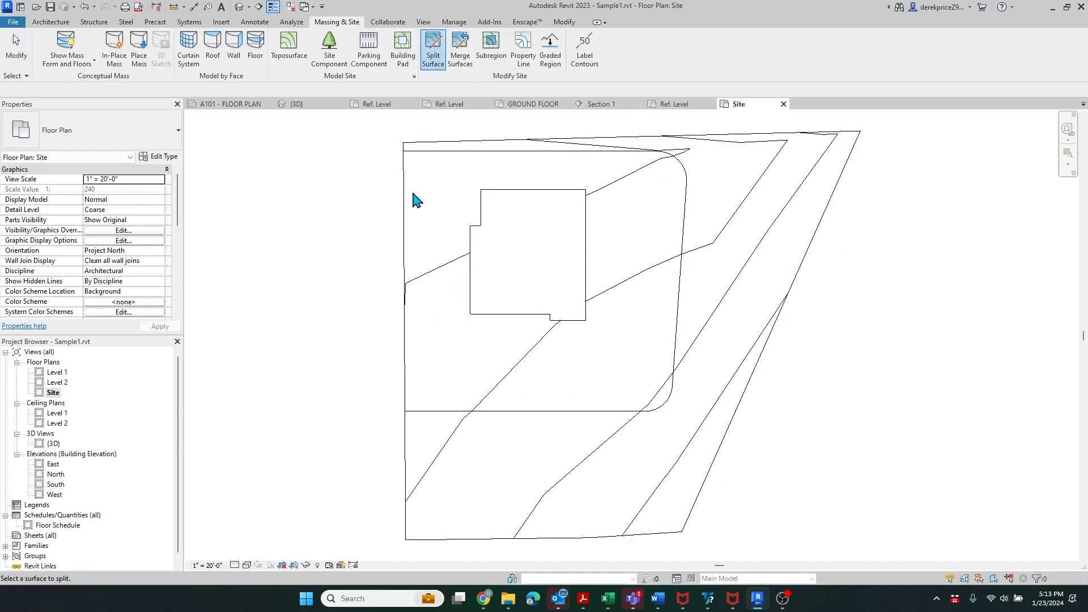
pyautogui.click(405, 205)
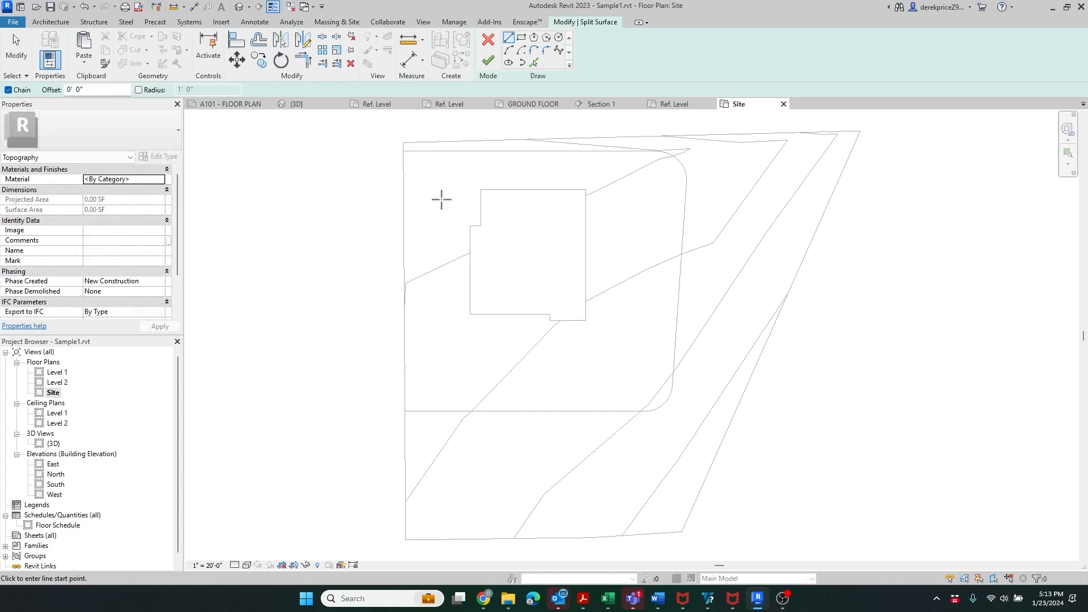
pyautogui.hotkey('ctrl', 'v')
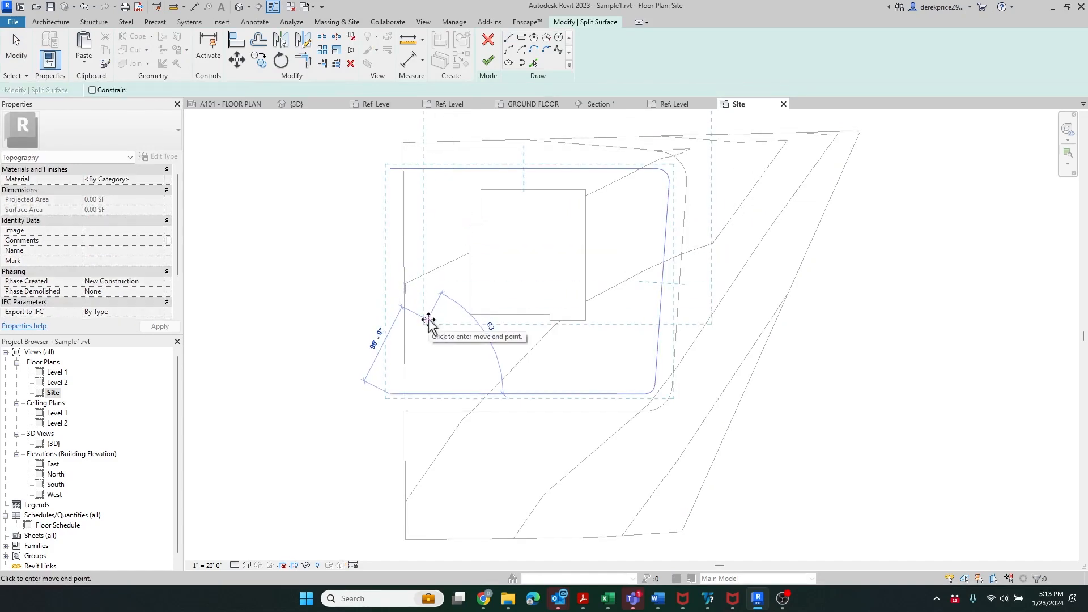
pyautogui.write('0"')
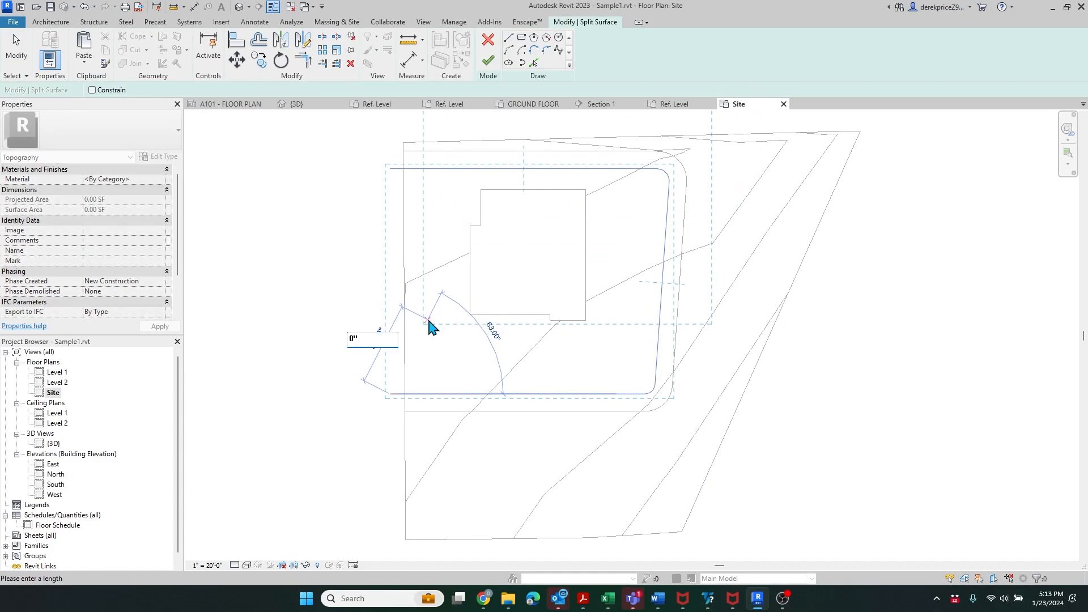
pyautogui.press('Return')
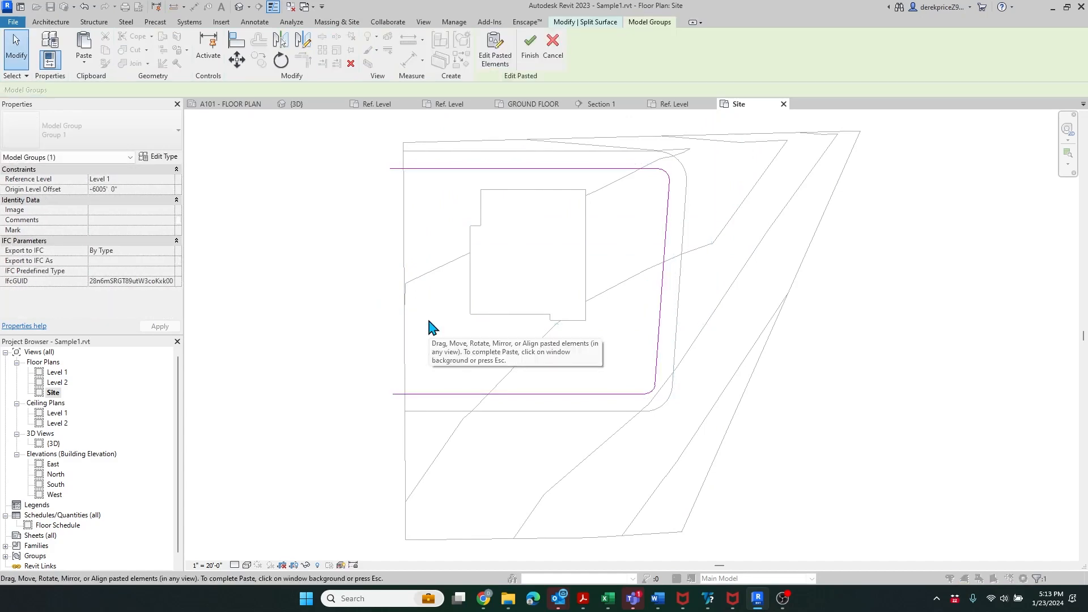
pyautogui.click(533, 56)
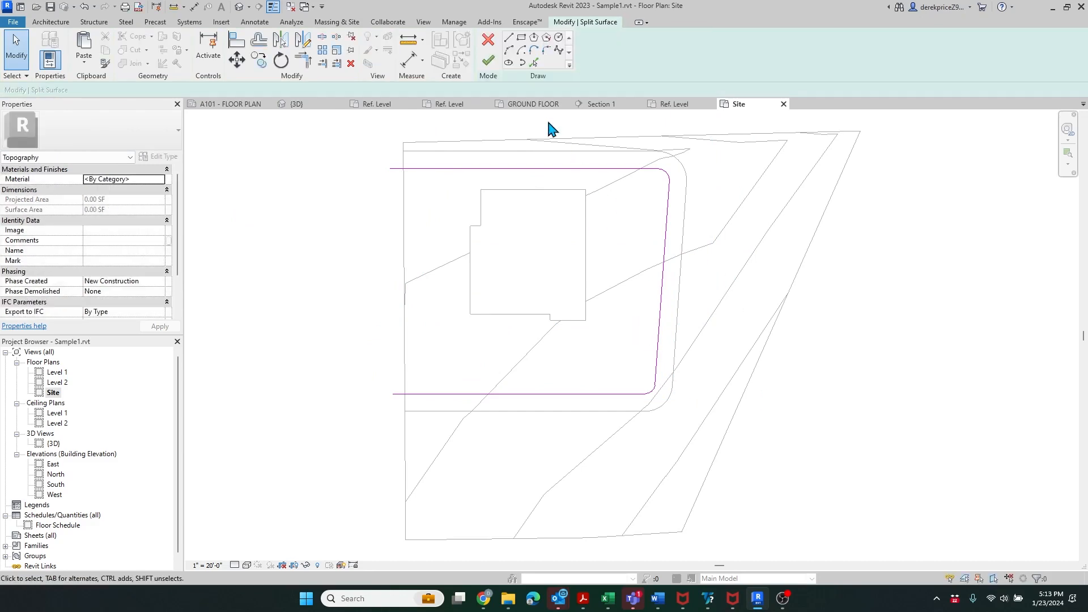
pyautogui.click(488, 61)
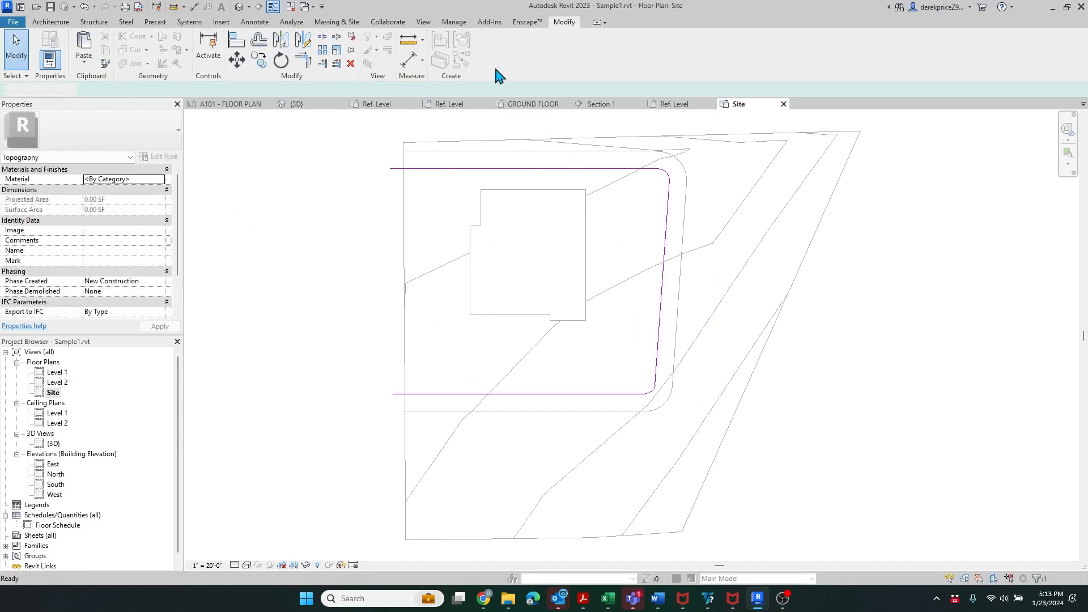
pyautogui.click(861, 328)
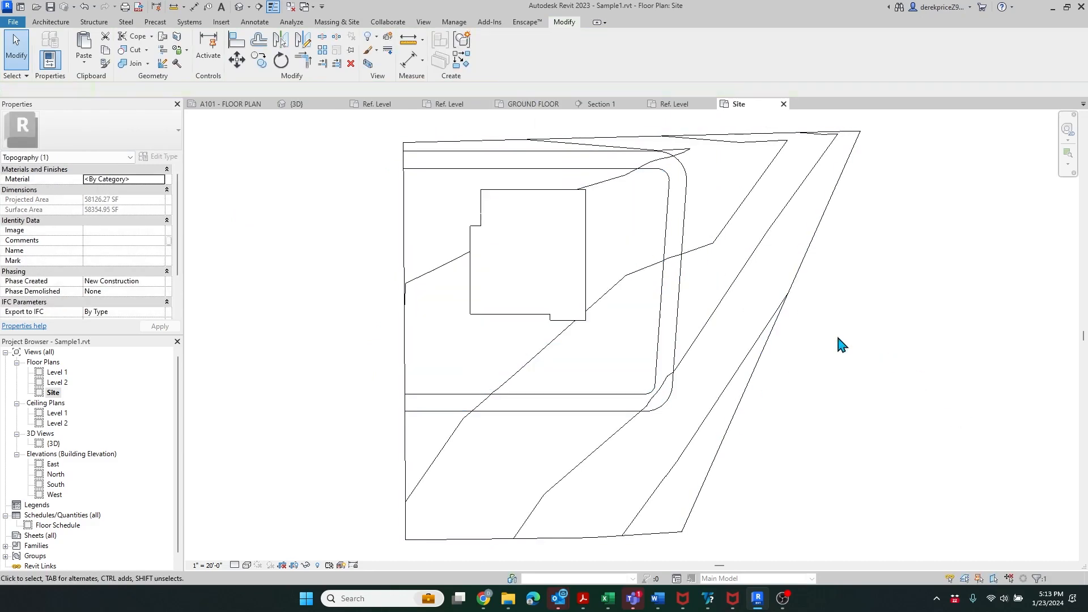
# - Check the 17490.39 SF band and 98847.56 SF outer regions, then switch to the default 3D view
pyautogui.click(683, 235)
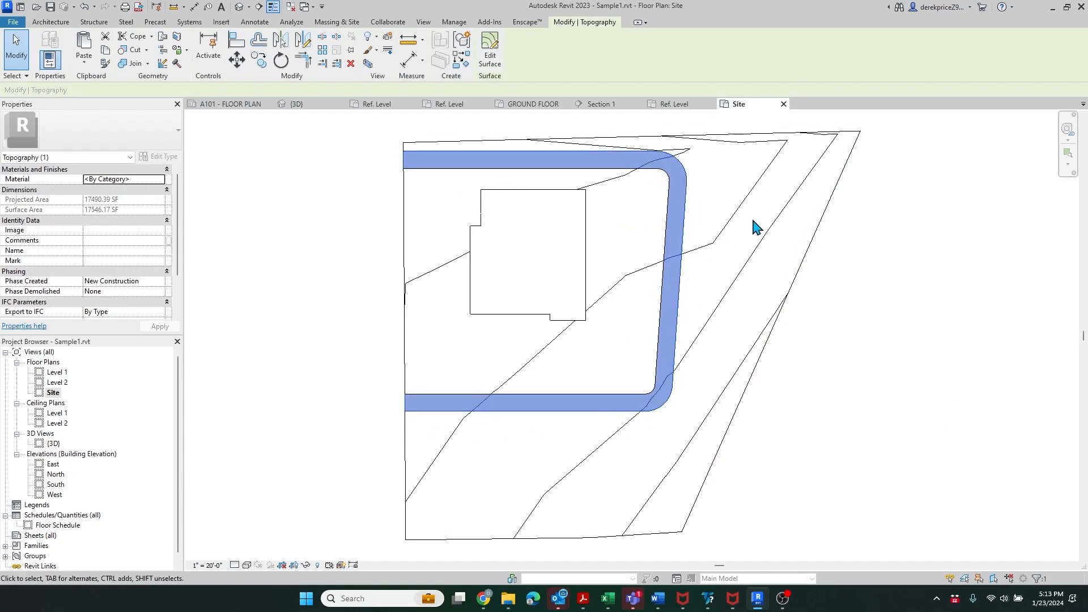
pyautogui.press('Escape')
pyautogui.click(724, 253)
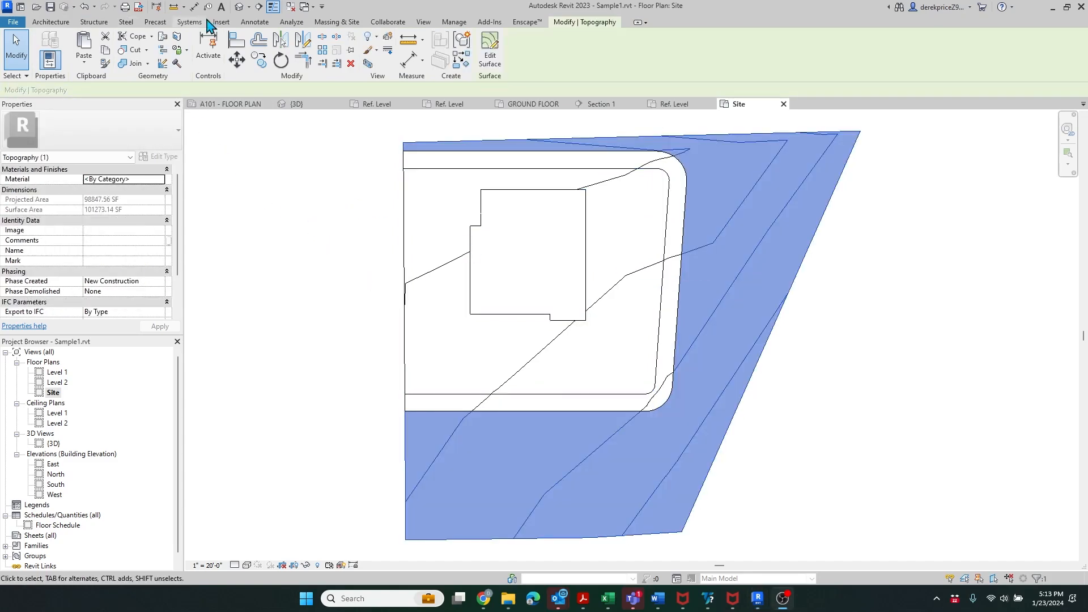
pyautogui.click(237, 8)
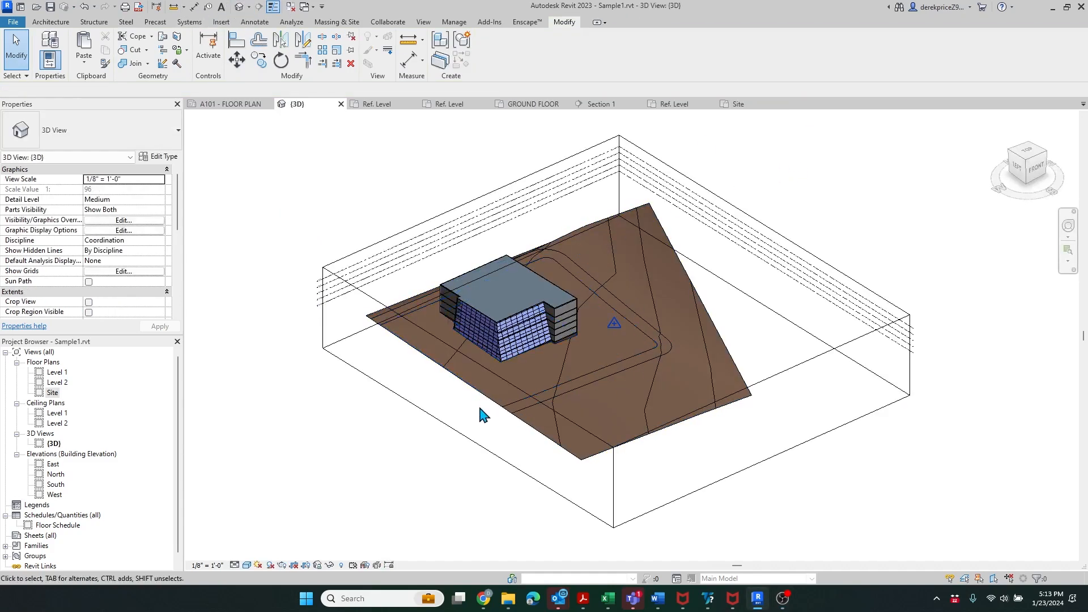
# - Zoom into the 3D site and select the 17490.39 SF topography band along the road
pyautogui.scroll(5, 482, 416)
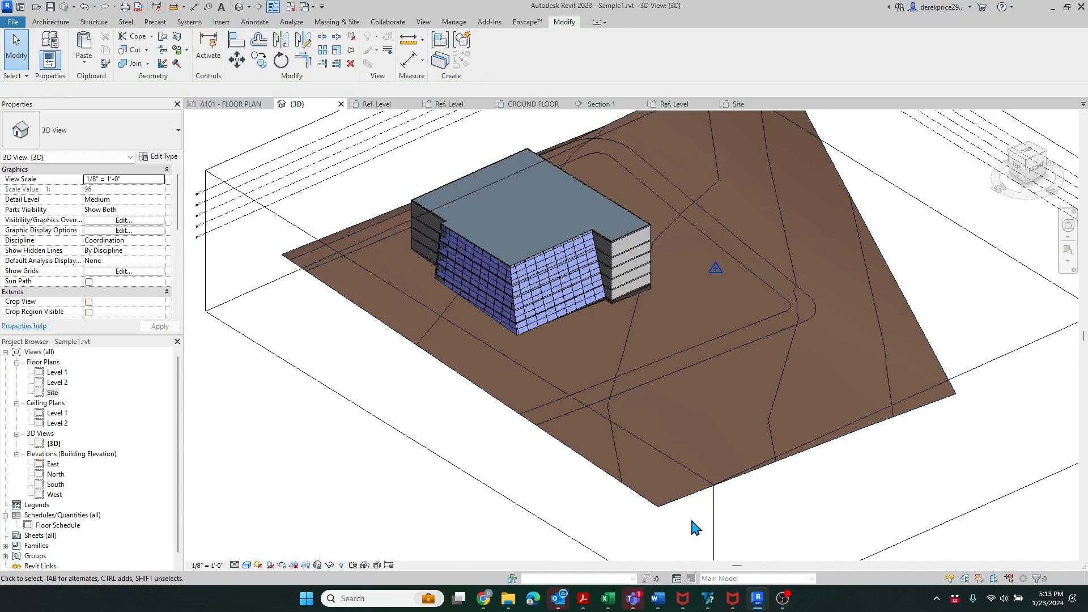
pyautogui.click(532, 422)
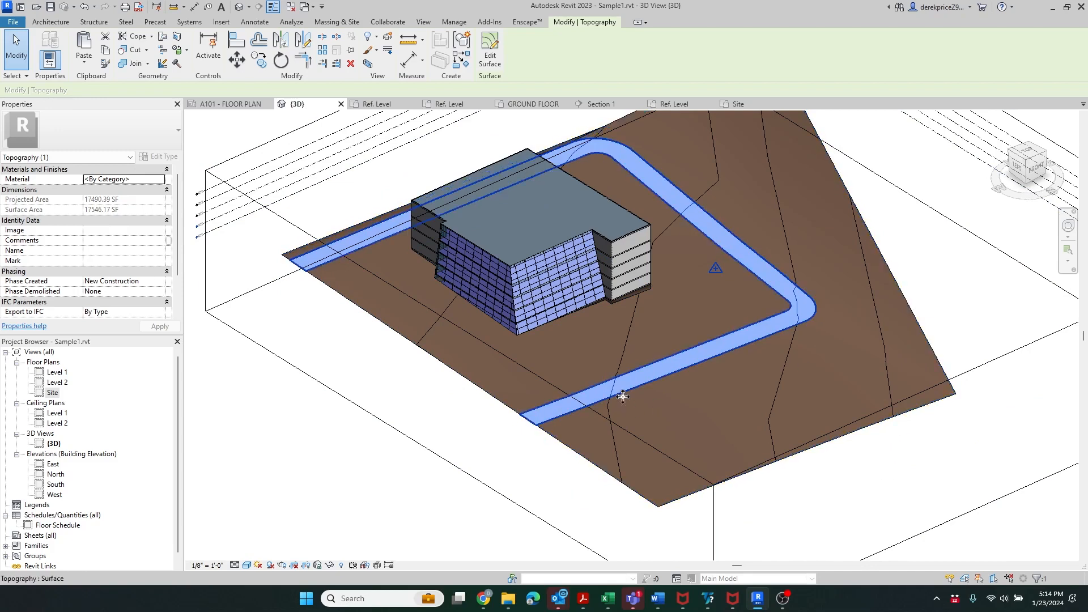
# - Temporarily hide the band, then select and delete everything else in the model
pyautogui.click(331, 565)
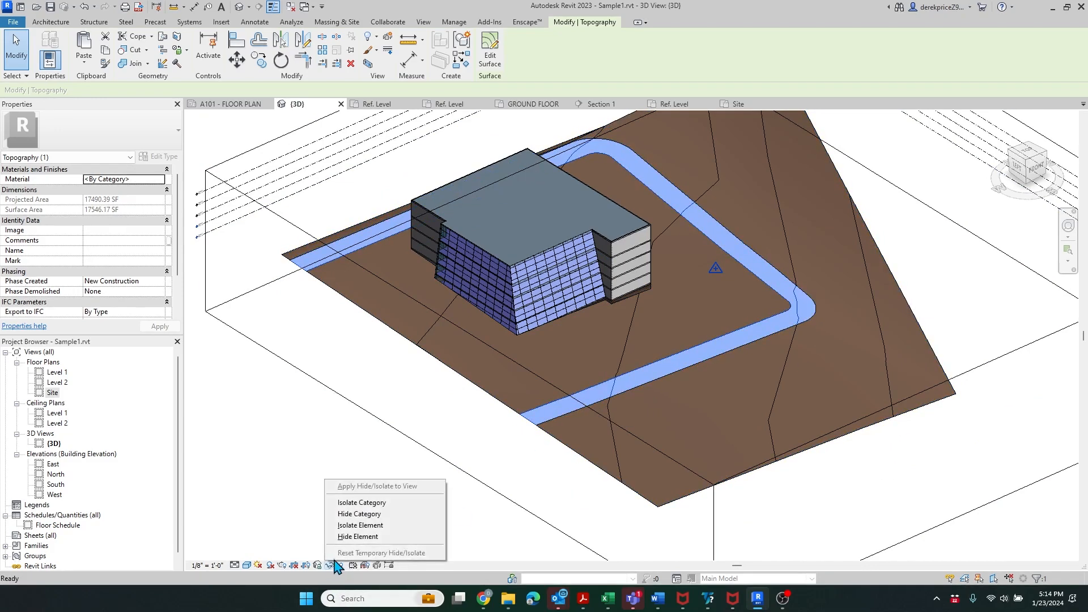
pyautogui.click(358, 536)
pyautogui.scroll(-2, 583, 461)
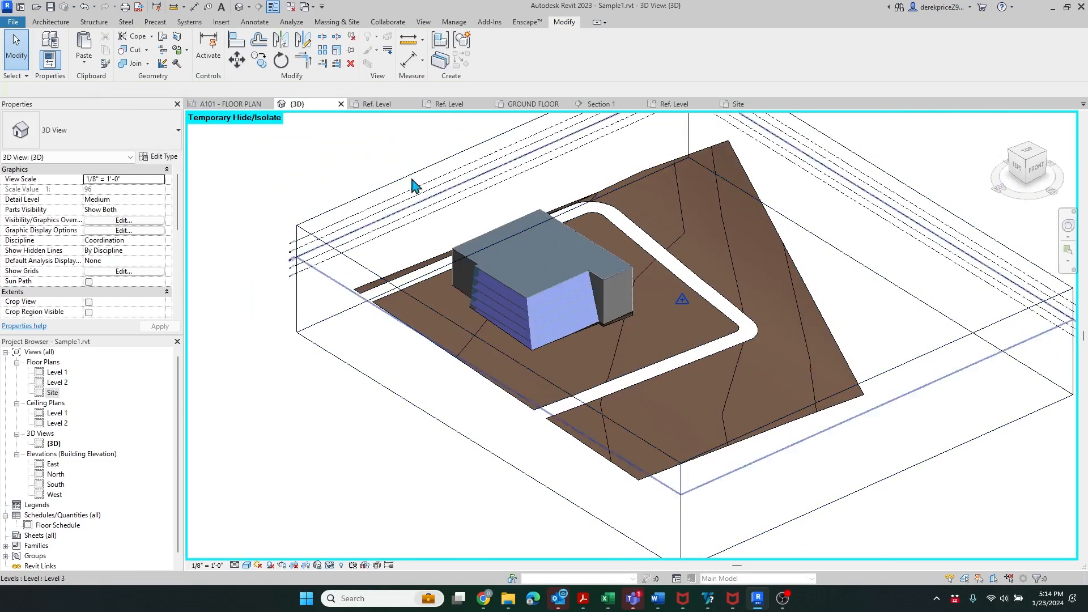
pyautogui.scroll(-3, 416, 185)
pyautogui.moveTo(871, 512); pyautogui.dragTo(454, 225)
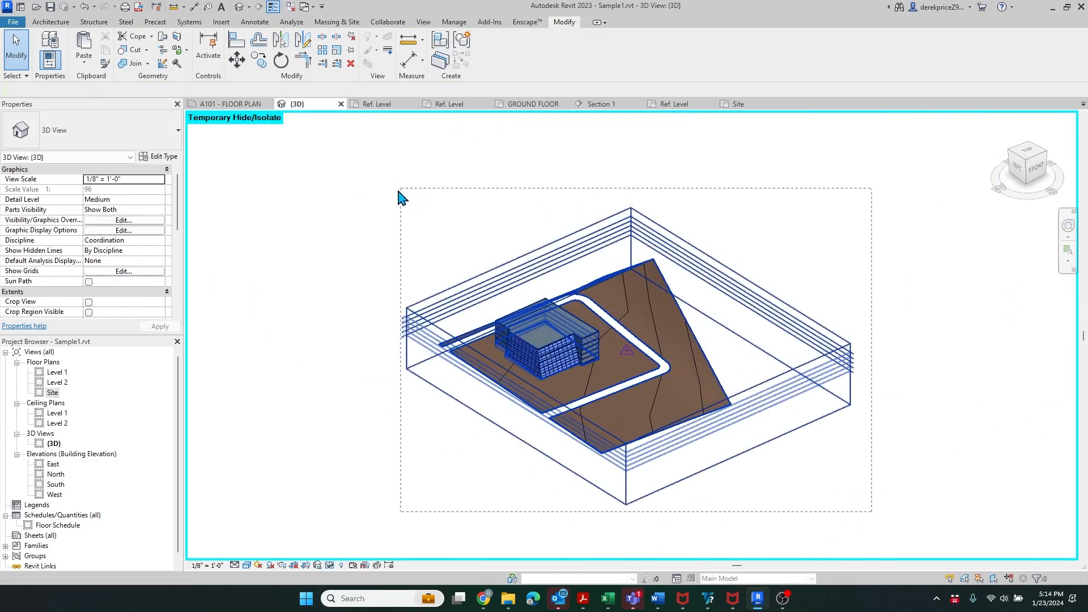
pyautogui.moveTo(398, 191); pyautogui.dragTo(398, 192)
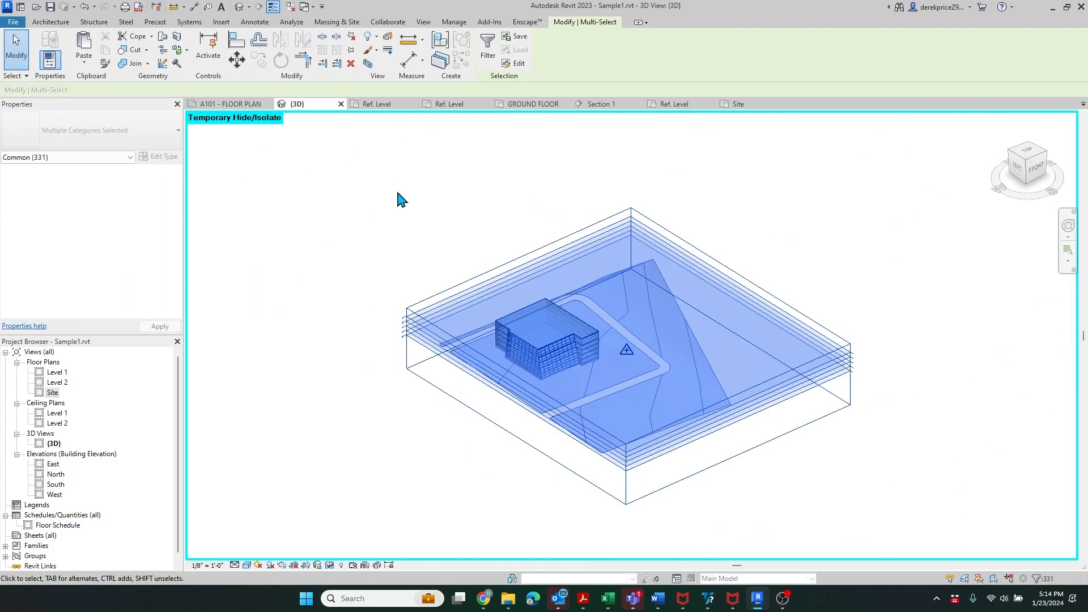
pyautogui.press('h')
pyautogui.press('h')
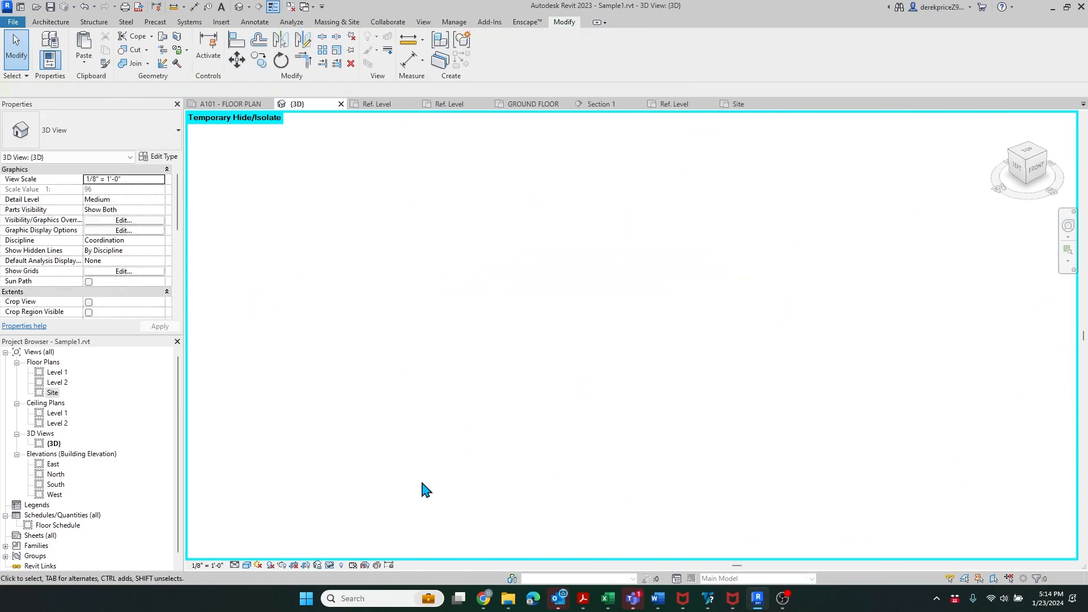
# - Reset Temporary Hide/Isolate so only the band is shown again
pyautogui.click(329, 566)
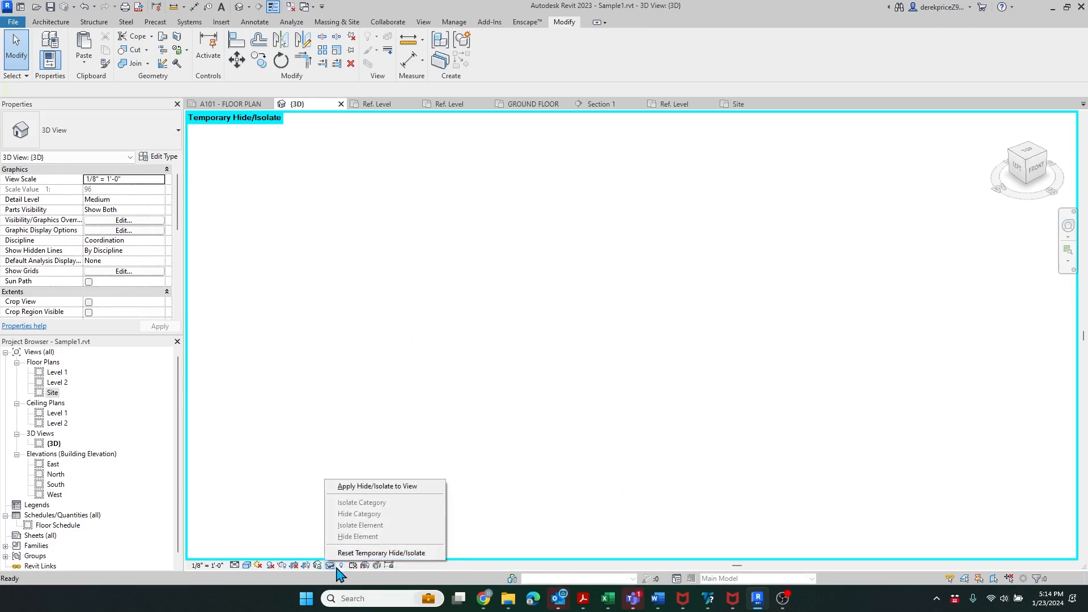
pyautogui.click(369, 553)
pyautogui.scroll(2, 573, 334)
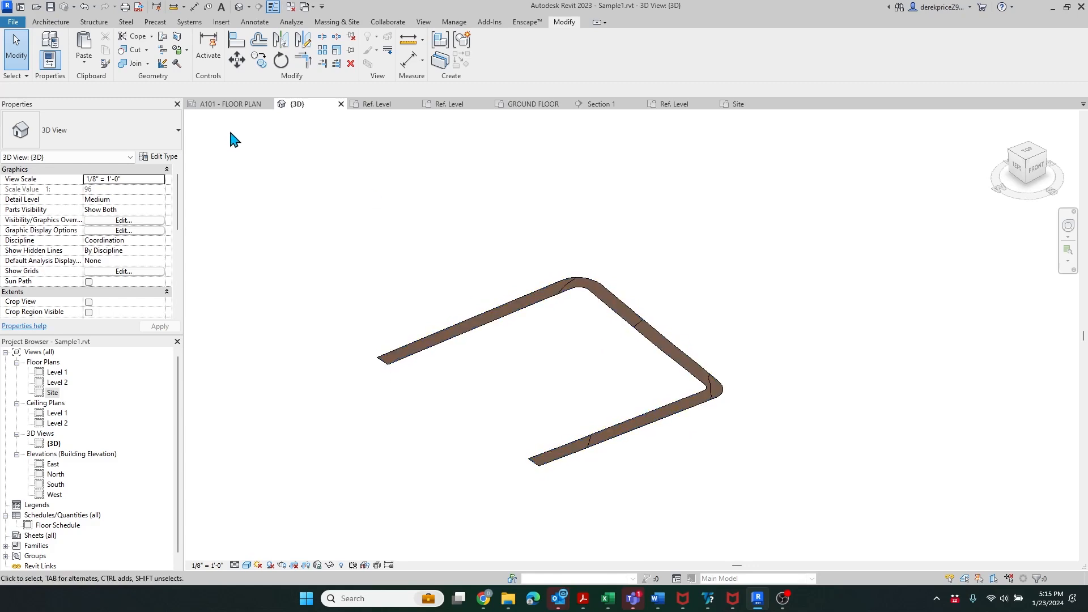
pyautogui.click(10, 21)
# - Export the 3D view as a DWG to the Desktop, overwriting the existing 3DView-{3D} file
pyautogui.click(11, 23)
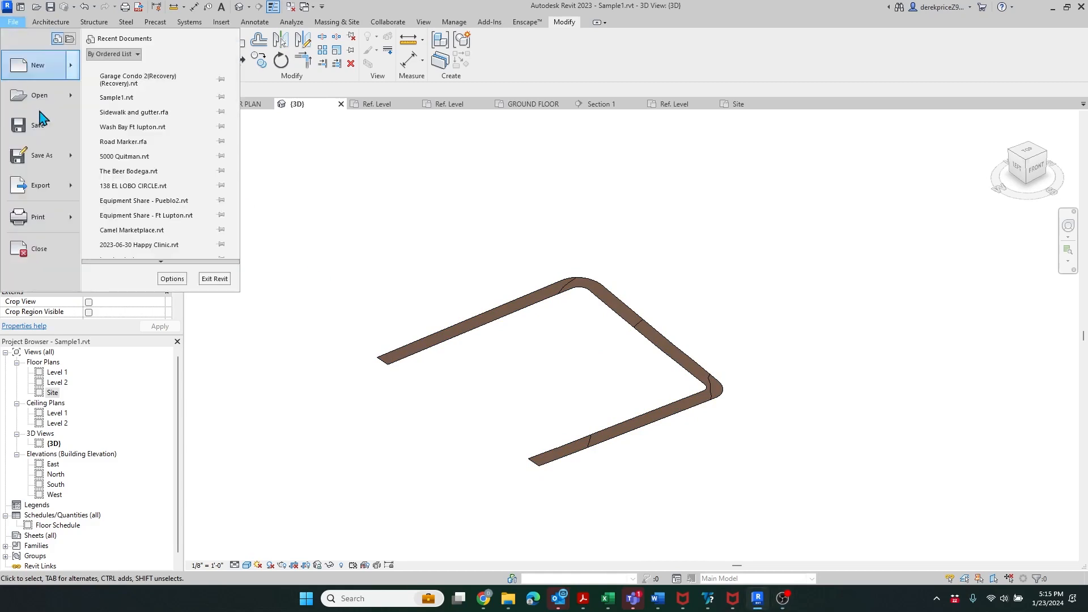
pyautogui.moveTo(66, 196)
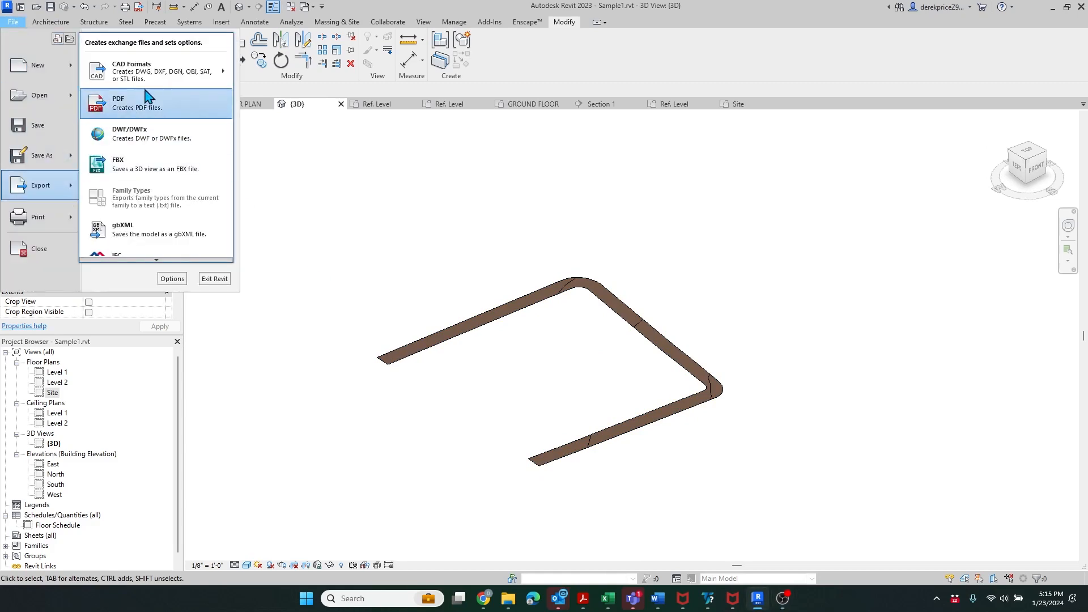
pyautogui.moveTo(148, 82)
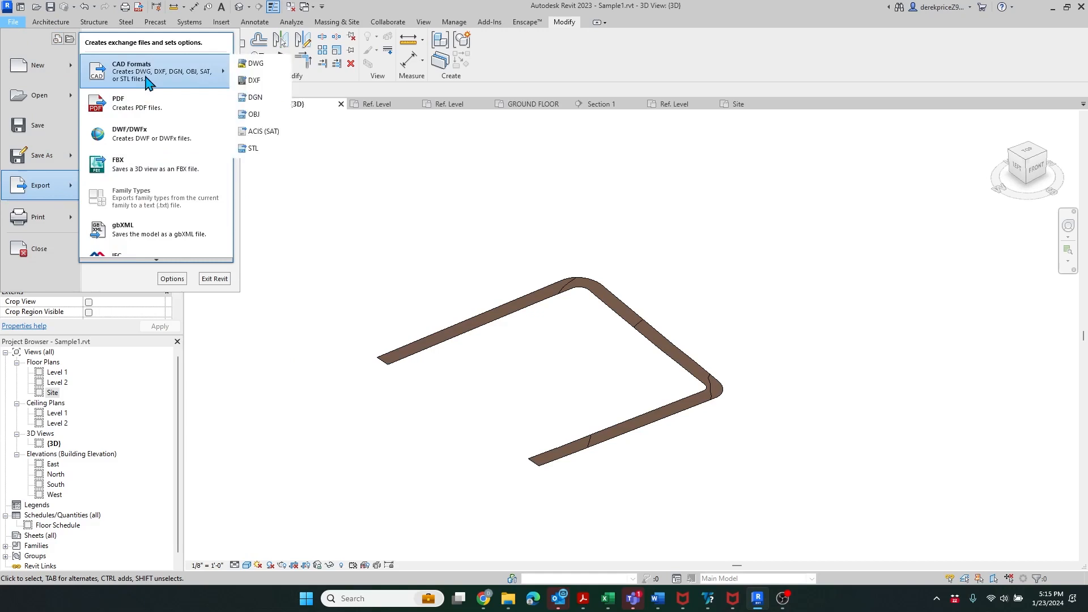
pyautogui.click(269, 66)
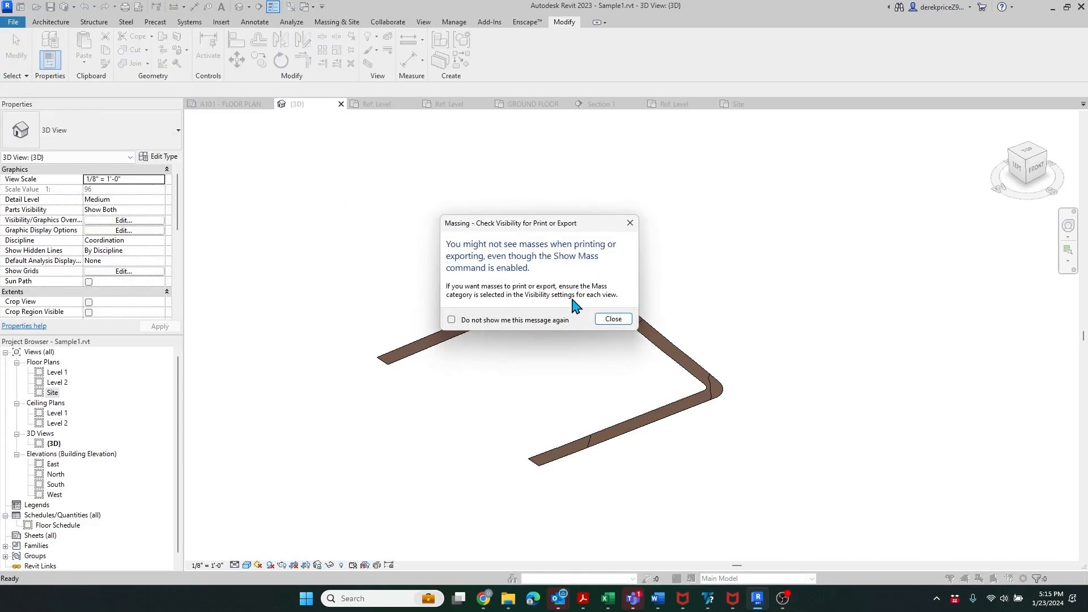
pyautogui.click(612, 319)
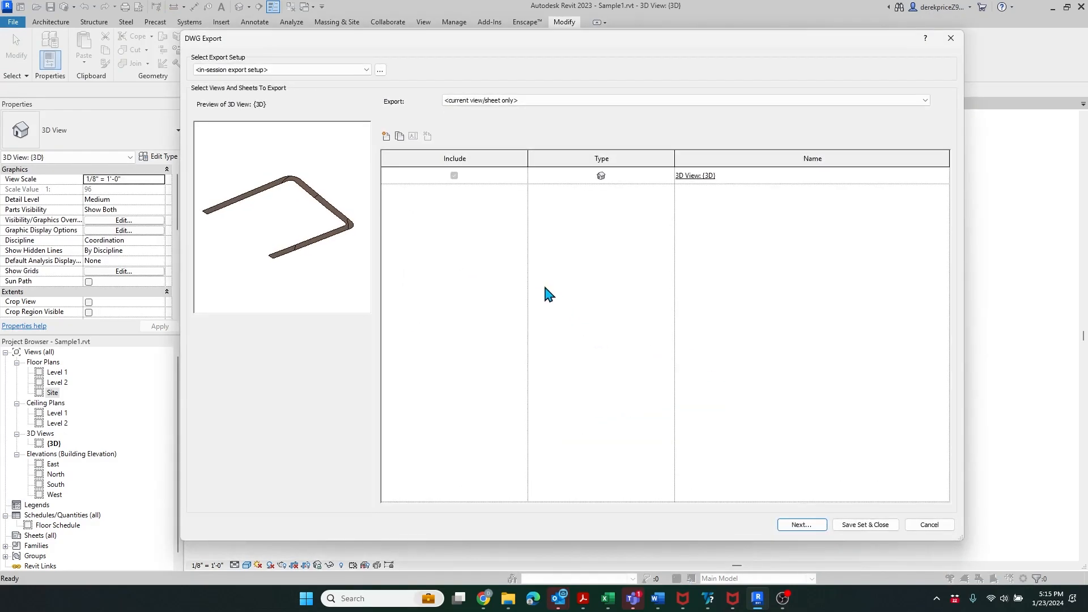
pyautogui.click(791, 525)
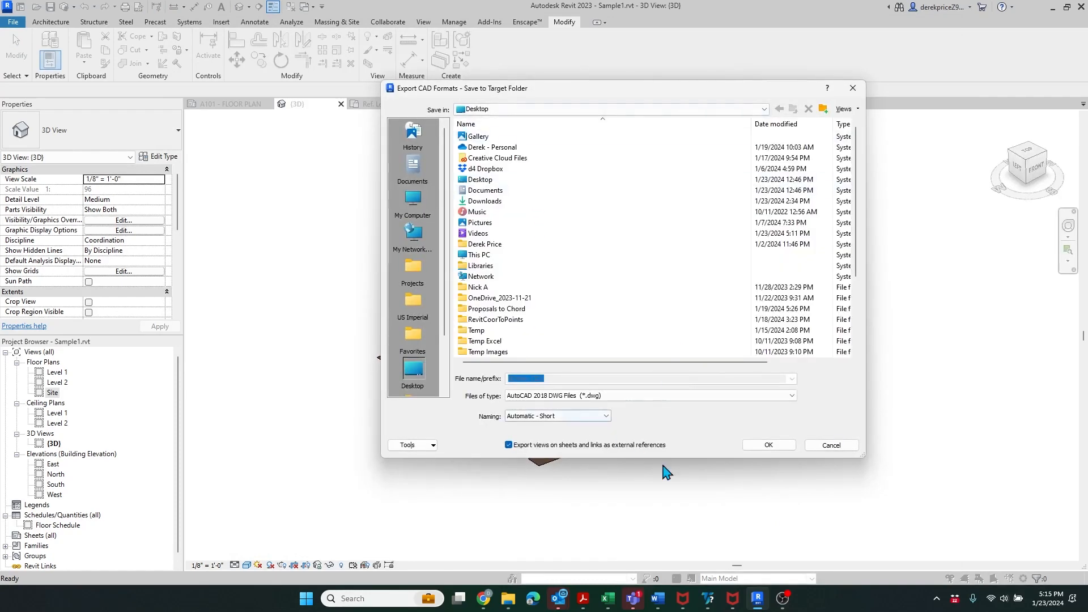
pyautogui.click(771, 448)
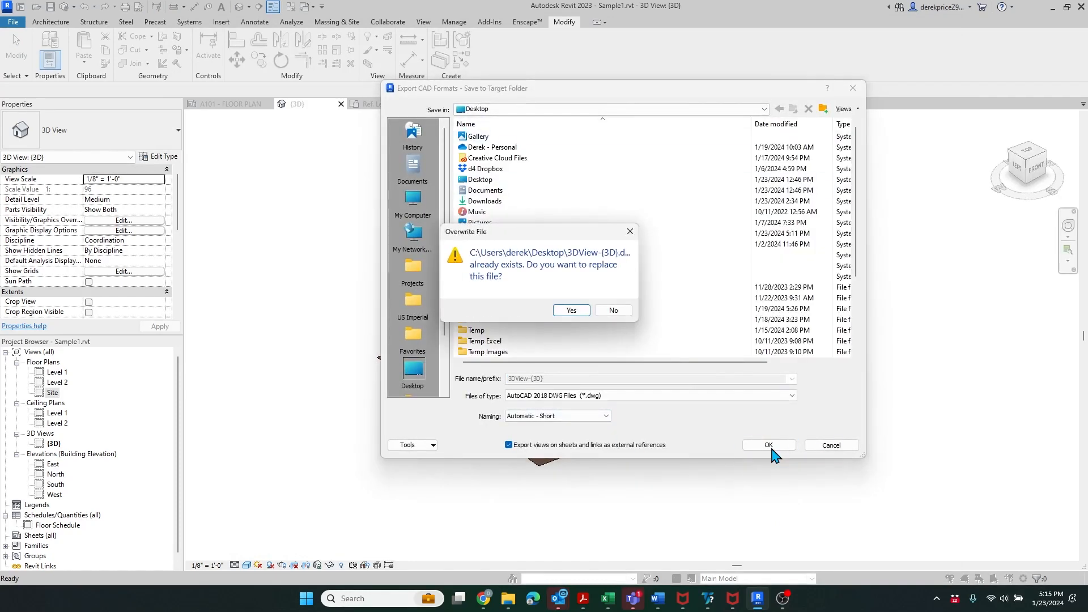
pyautogui.click(563, 309)
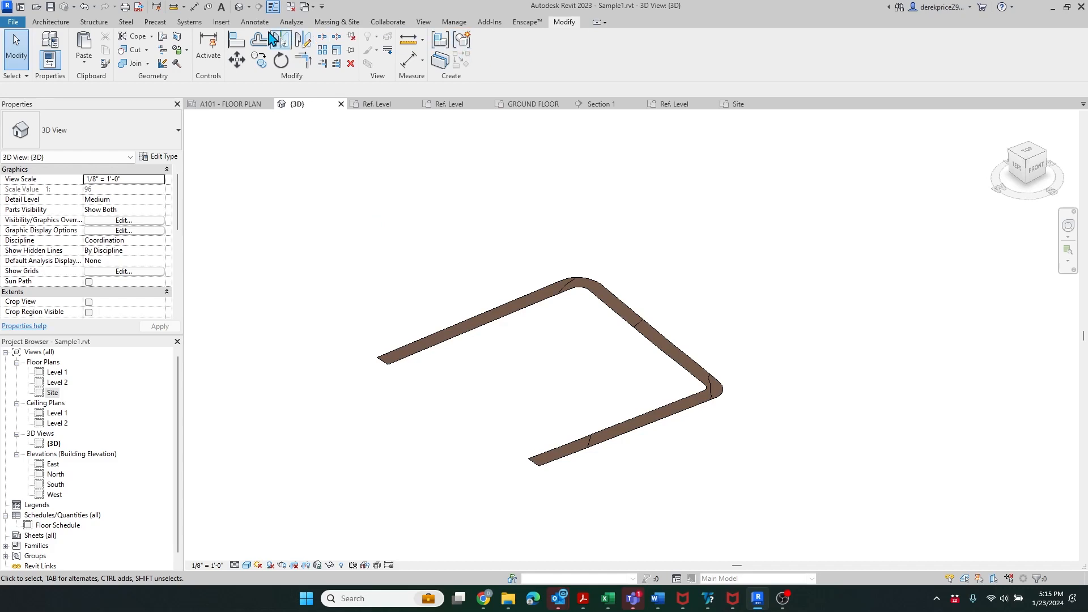
# - Import 3DView-{3D}.dwg from the Desktop into the project, placed at Level 1
pyautogui.click(222, 23)
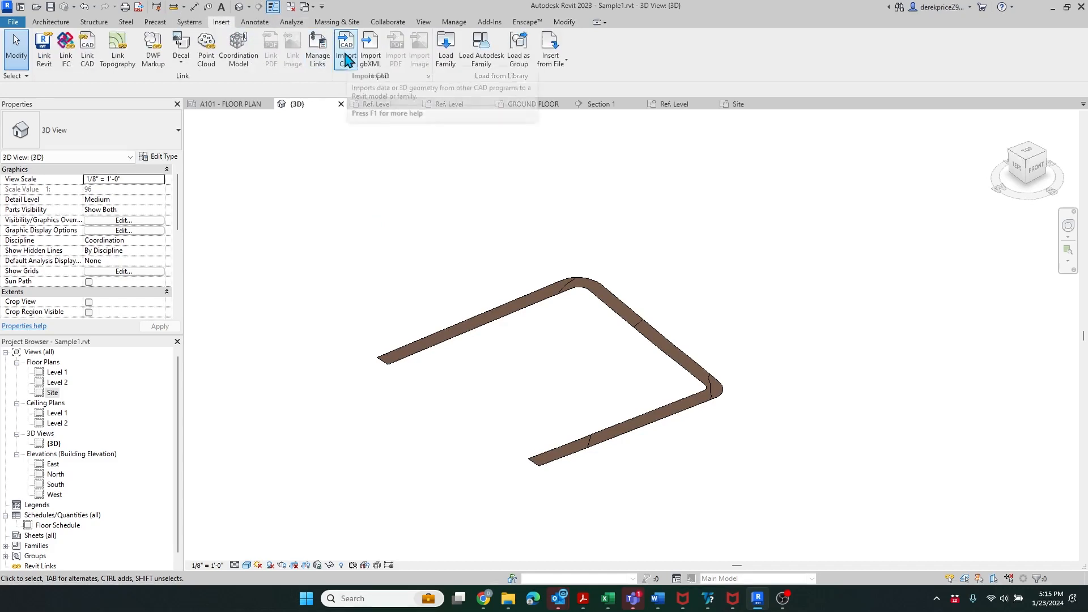
pyautogui.click(348, 59)
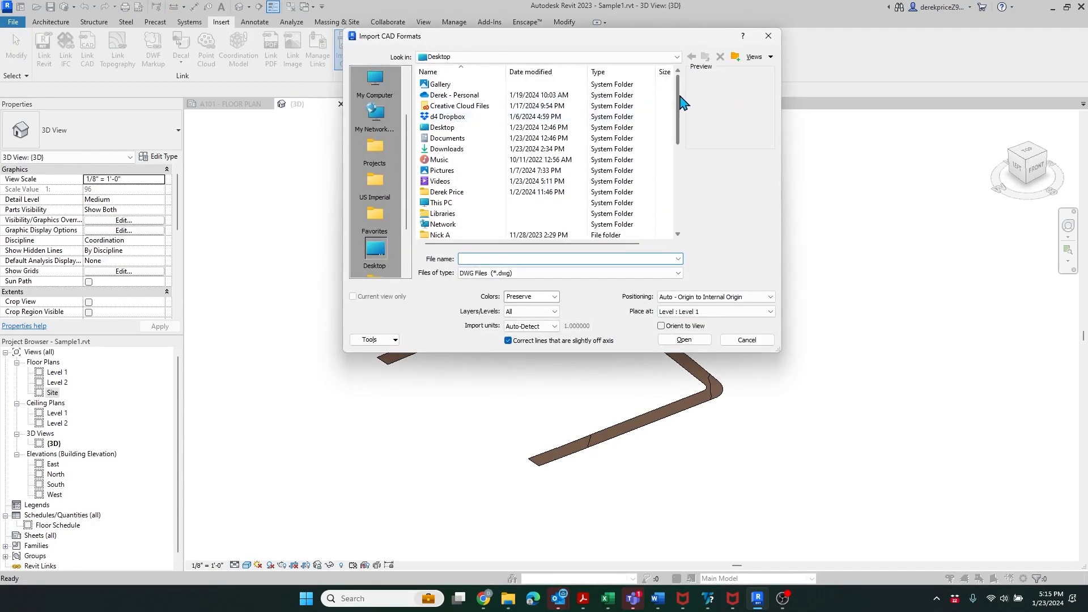
pyautogui.moveTo(688, 91); pyautogui.dragTo(692, 211)
pyautogui.click(447, 150)
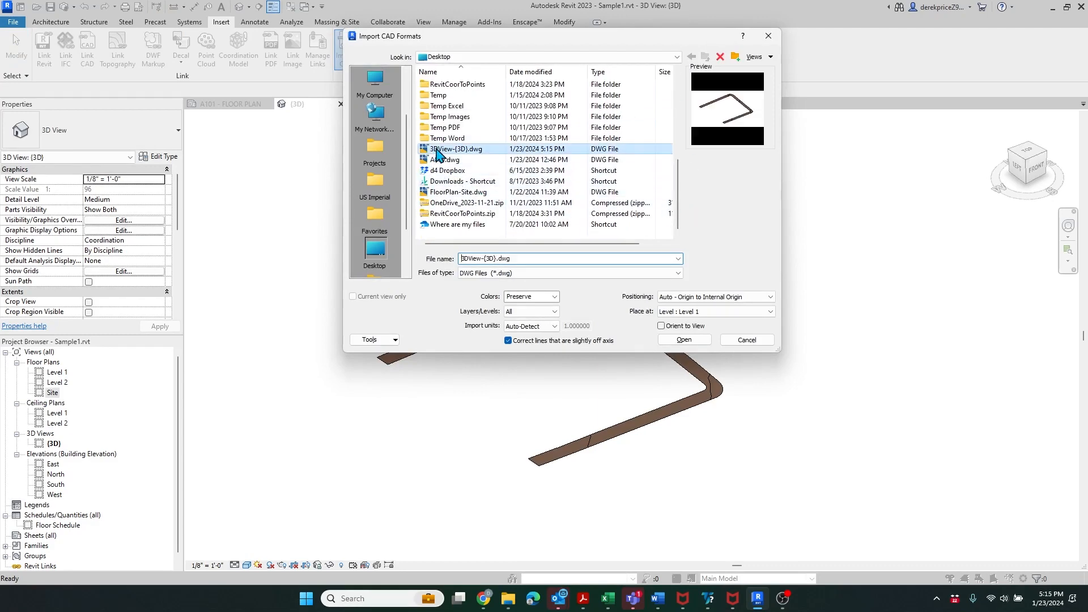
pyautogui.click(699, 342)
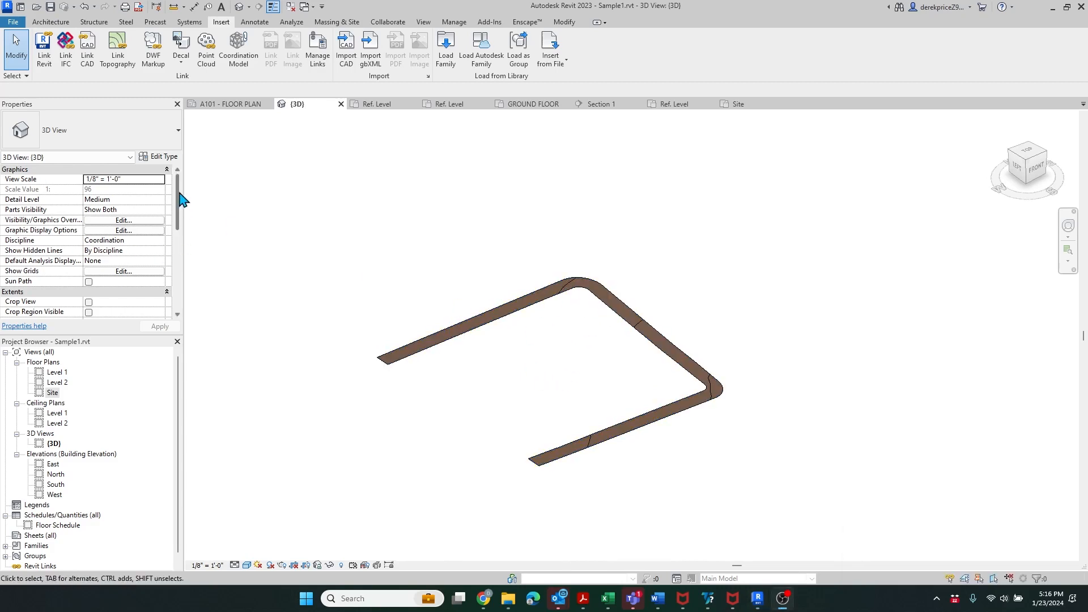
# - Turn off the section box in the 3D view
pyautogui.moveTo(178, 199); pyautogui.dragTo(179, 245)
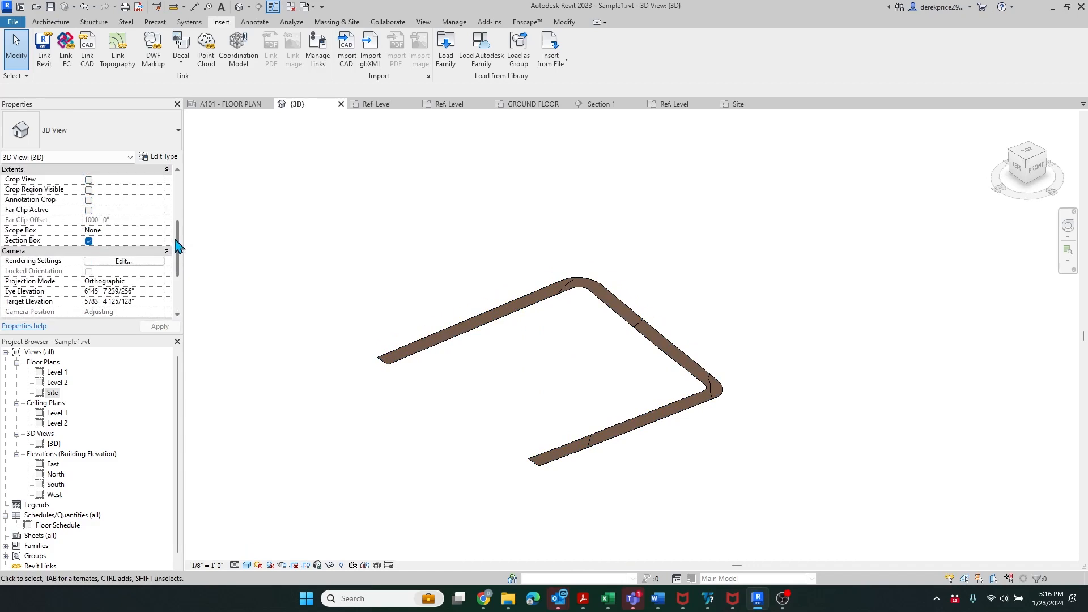
pyautogui.click(89, 241)
pyautogui.click(89, 241)
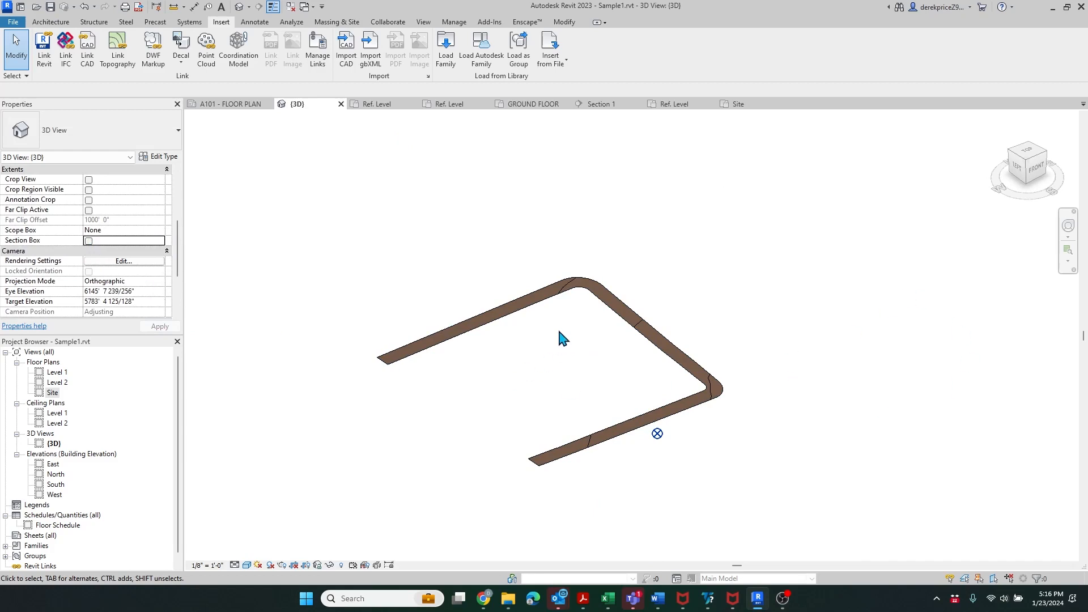
# - In front view, unpin the imported DWG road and move it down onto the road slab
pyautogui.click(1041, 175)
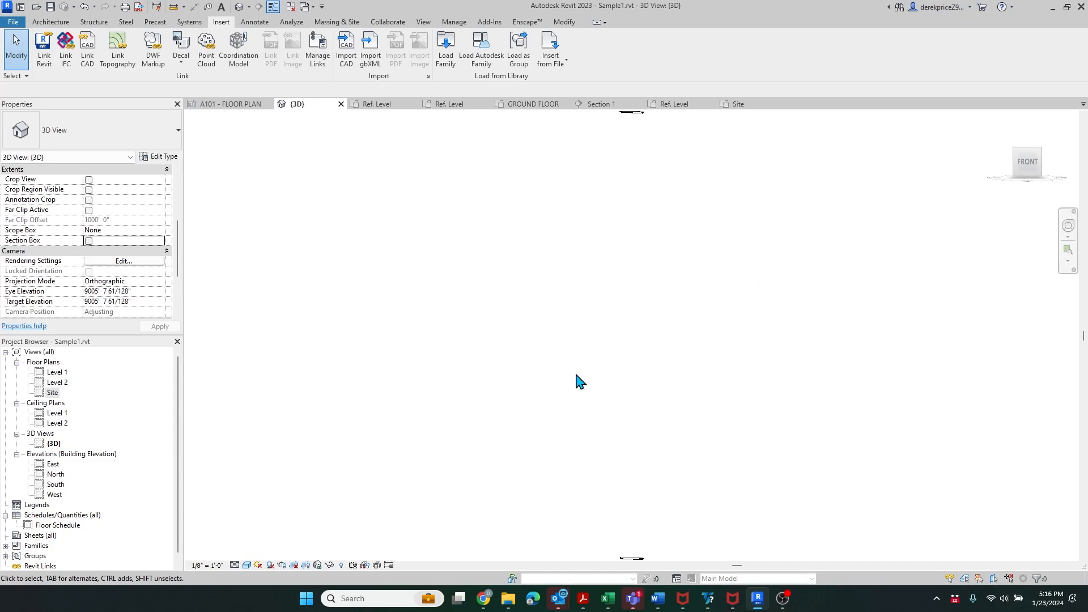
pyautogui.click(628, 112)
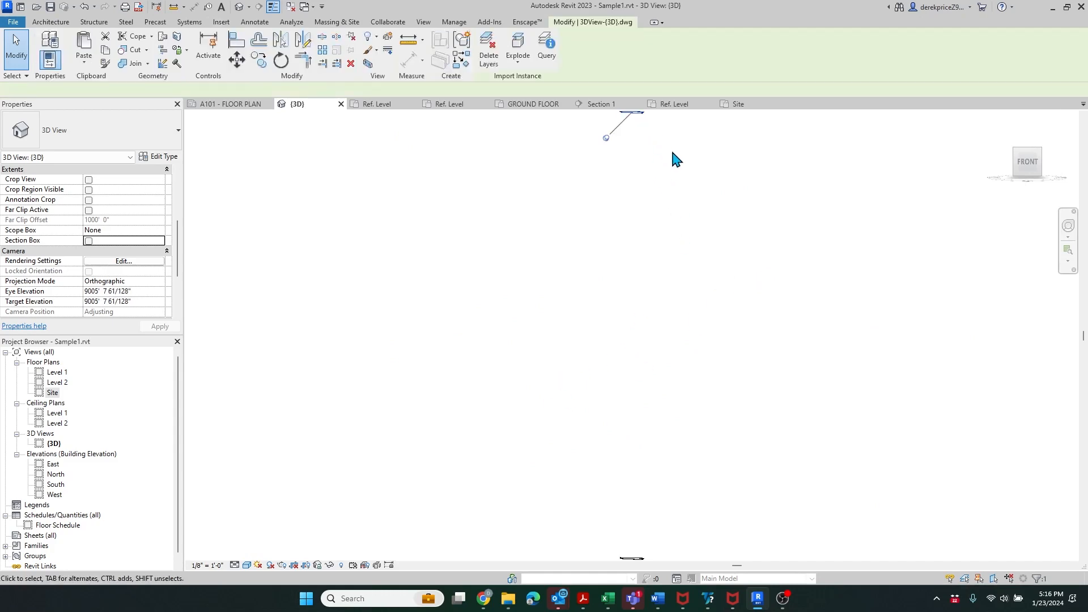
pyautogui.click(606, 138)
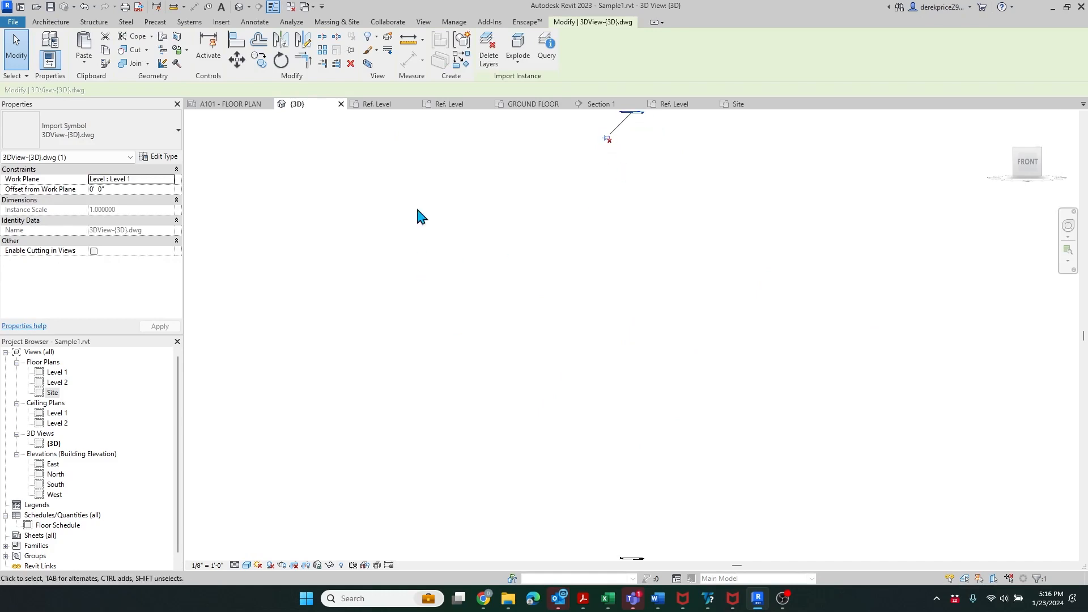
pyautogui.click(237, 59)
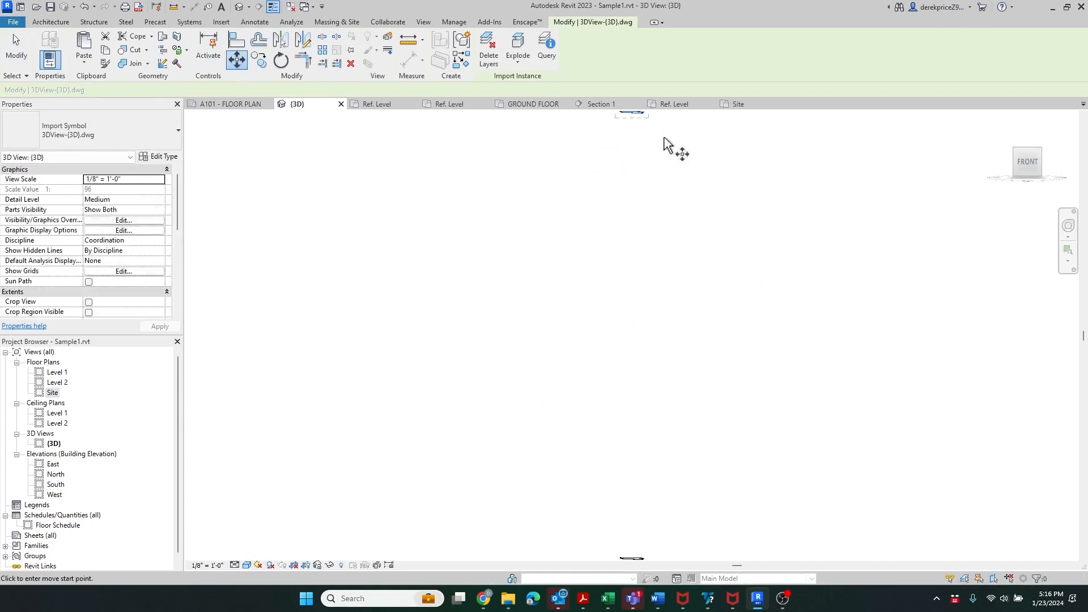
pyautogui.click(632, 112)
pyautogui.scroll(-3, 630, 220)
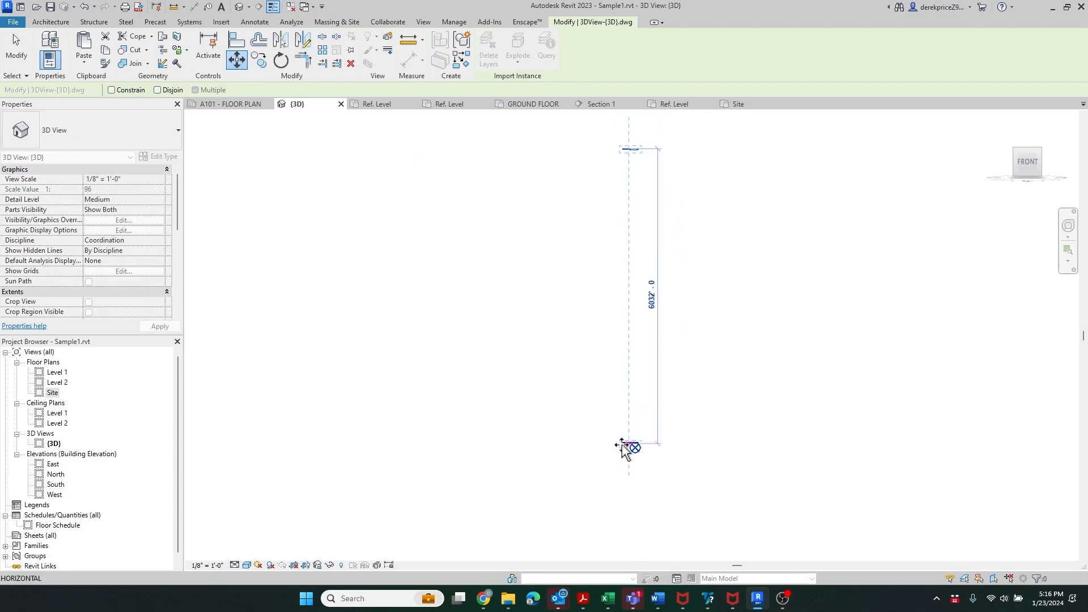
pyautogui.scroll(3, 633, 445)
pyautogui.scroll(5, 636, 451)
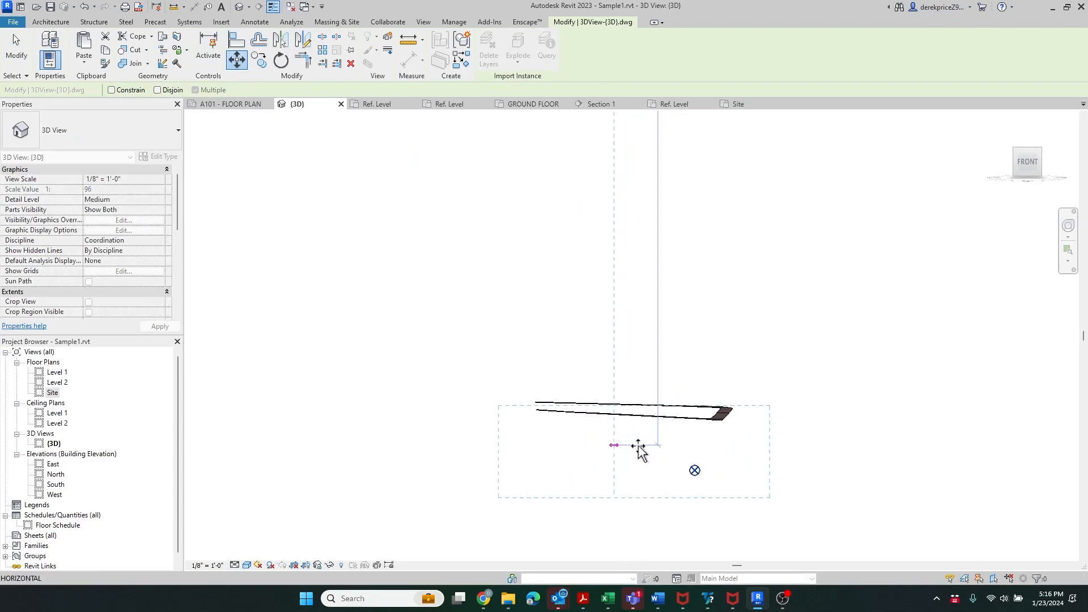
pyautogui.click(639, 422)
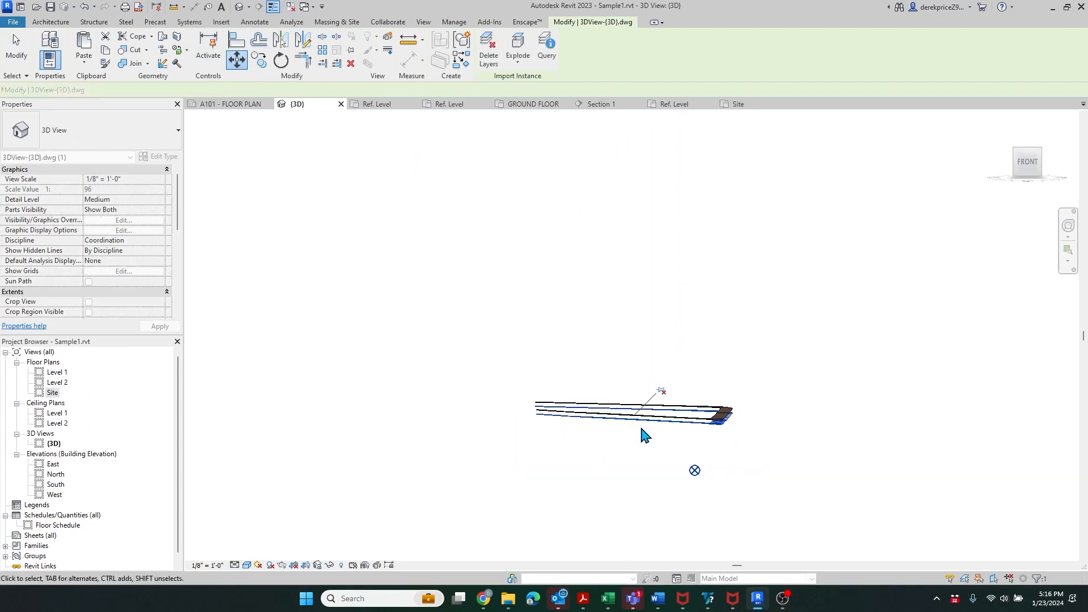
pyautogui.scroll(6, 567, 432)
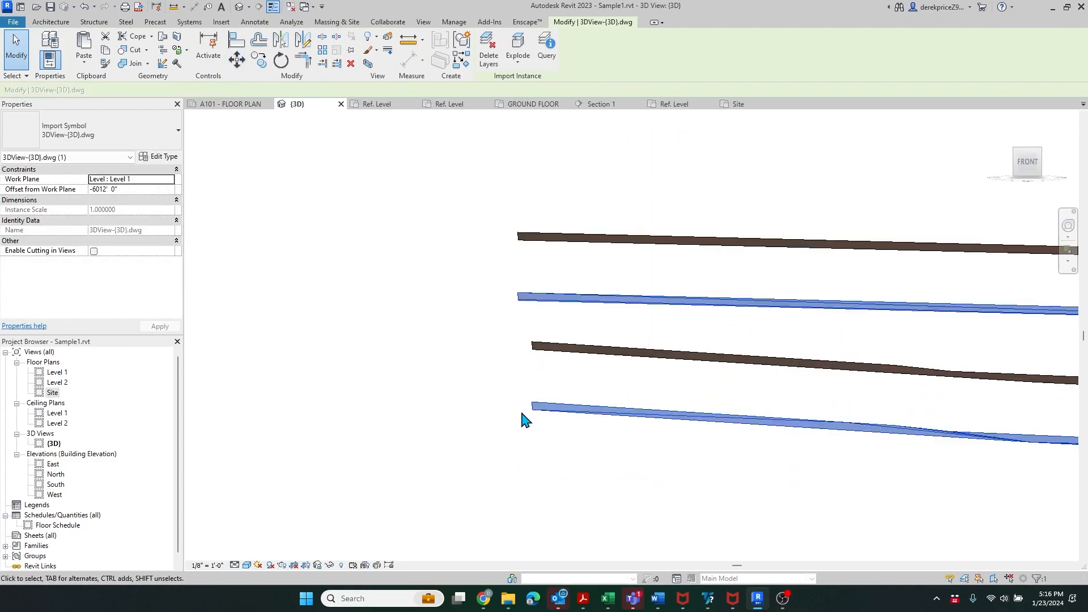
# - Move the DWG up 7'-0" onto the brown slab and check the alignment in 3D
pyautogui.click(236, 59)
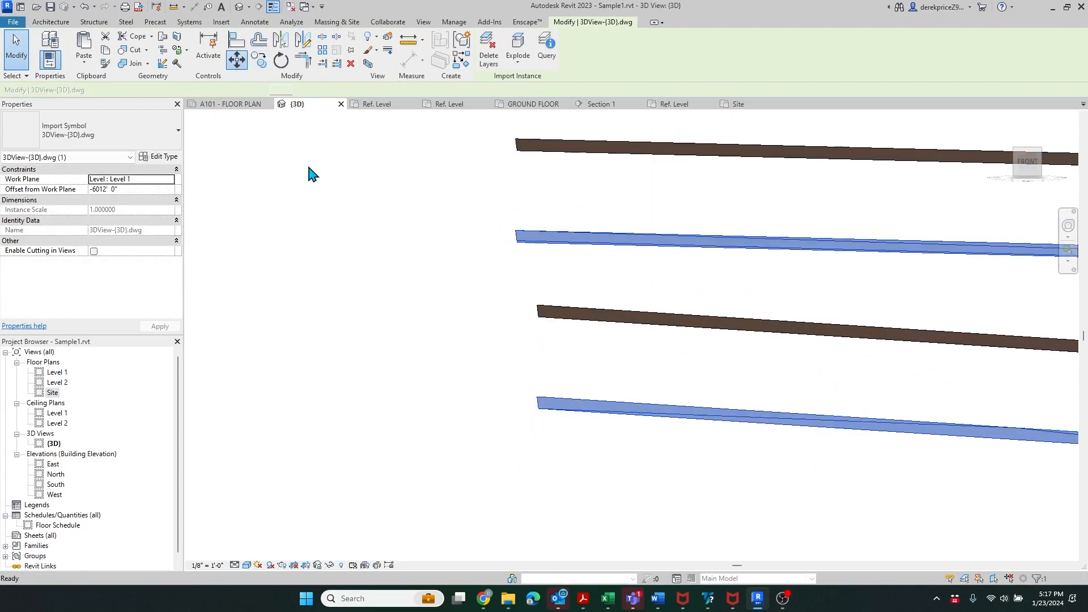
pyautogui.click(536, 398)
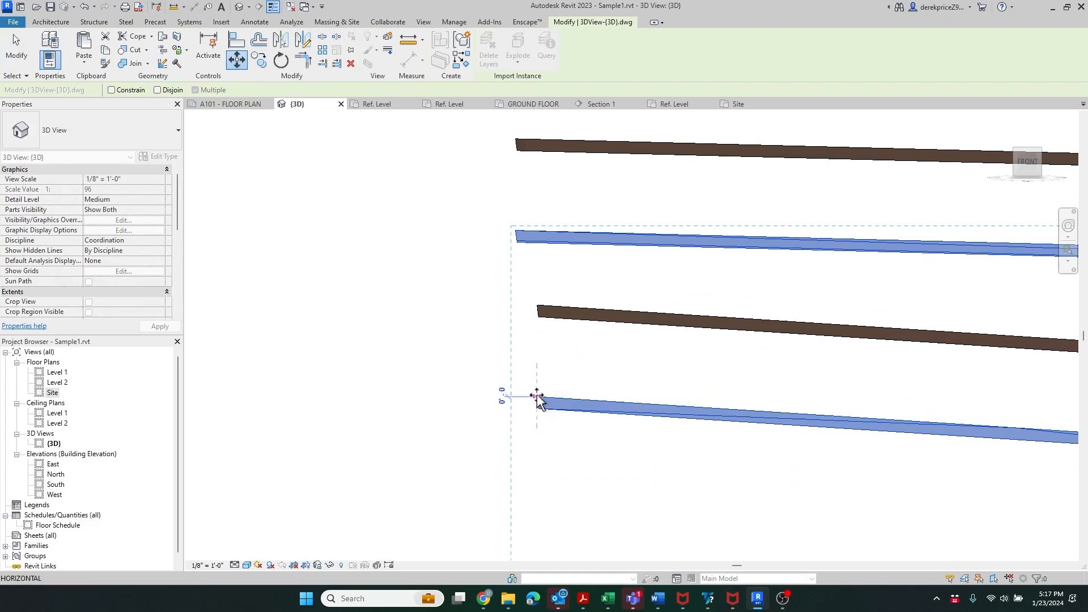
pyautogui.click(537, 307)
pyautogui.keyDown('shift'); pyautogui.moveTo(511, 322); pyautogui.dragTo(478, 329, button='middle'); pyautogui.keyUp('shift')
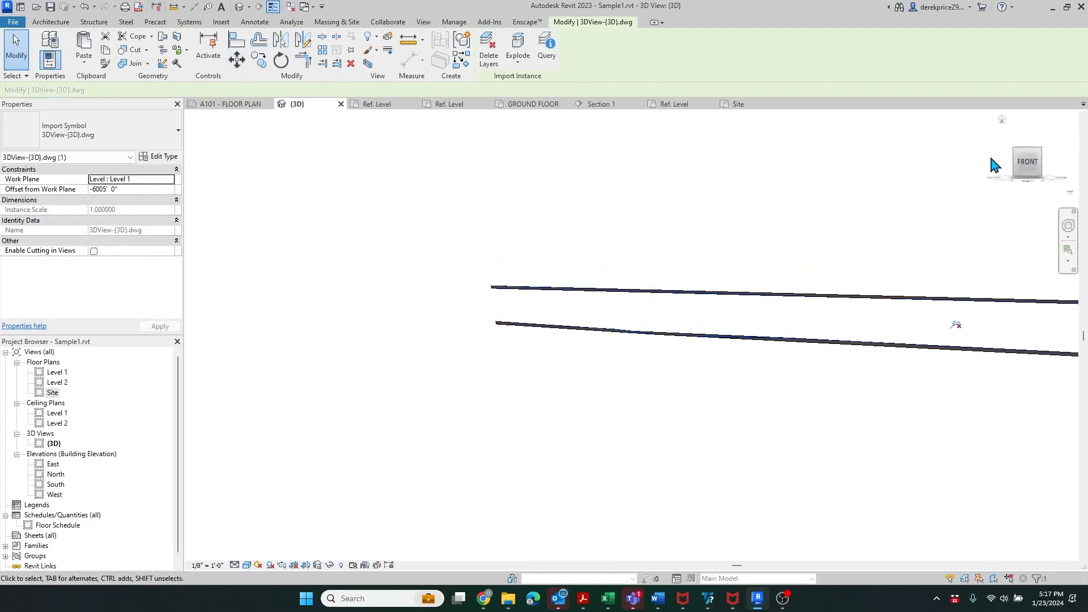
pyautogui.click(1024, 157)
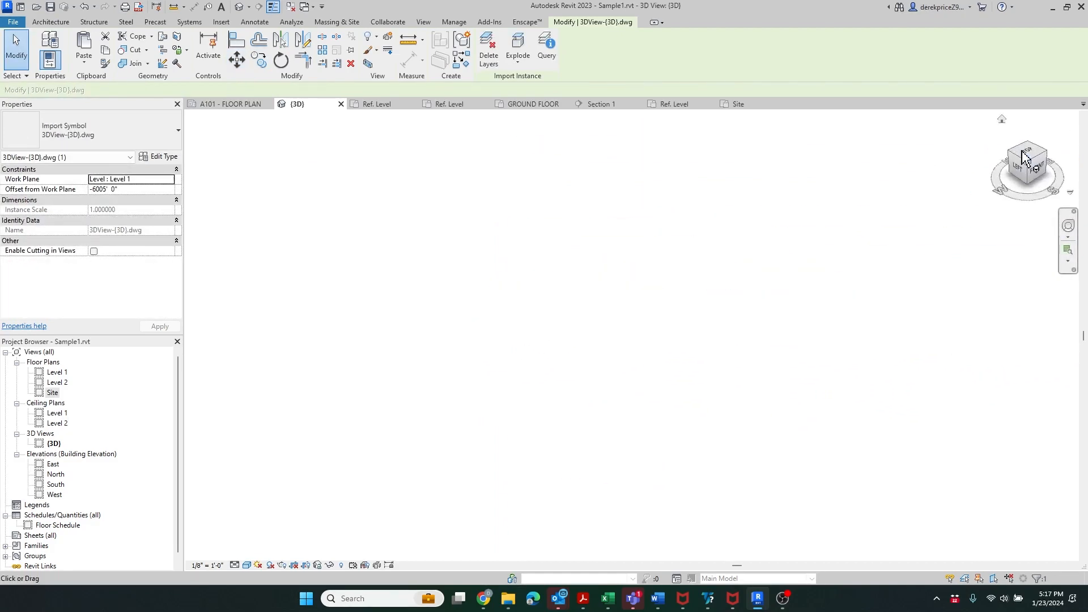
pyautogui.scroll(4, 811, 355)
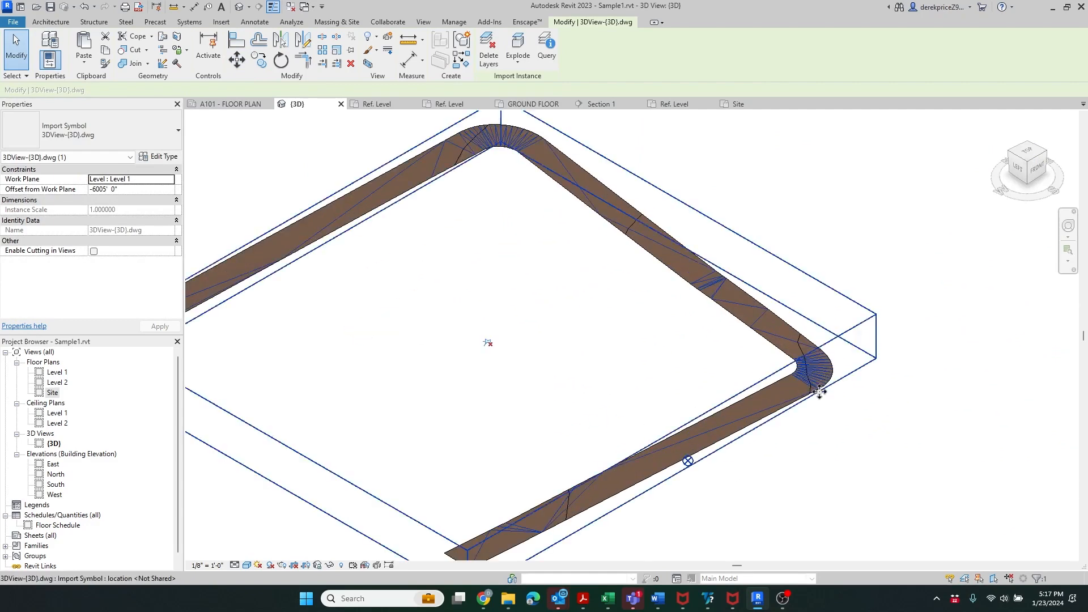
pyautogui.scroll(-6, 810, 328)
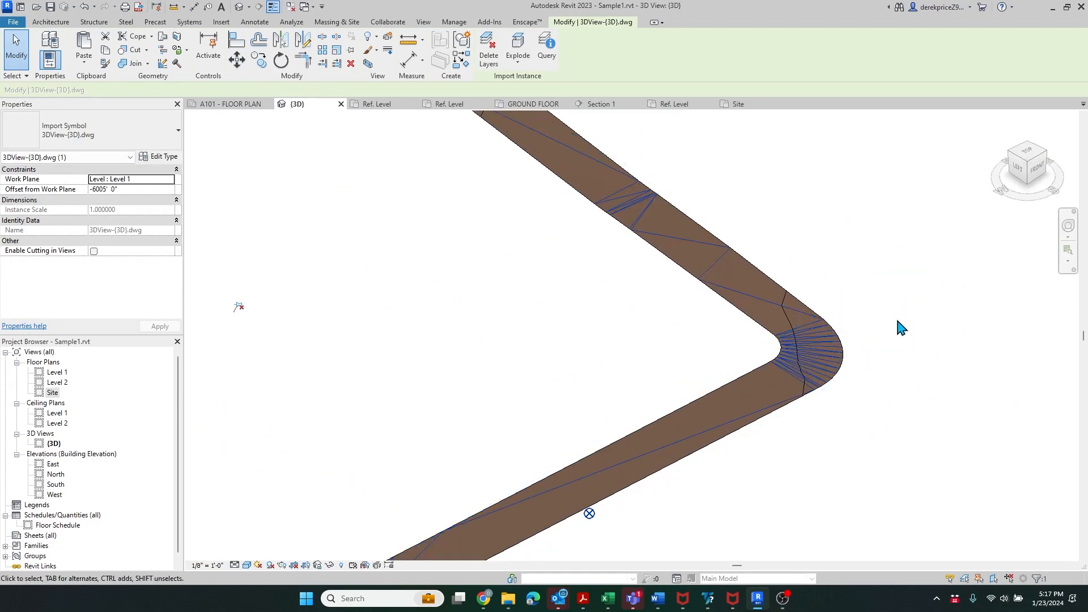
pyautogui.scroll(3, 685, 428)
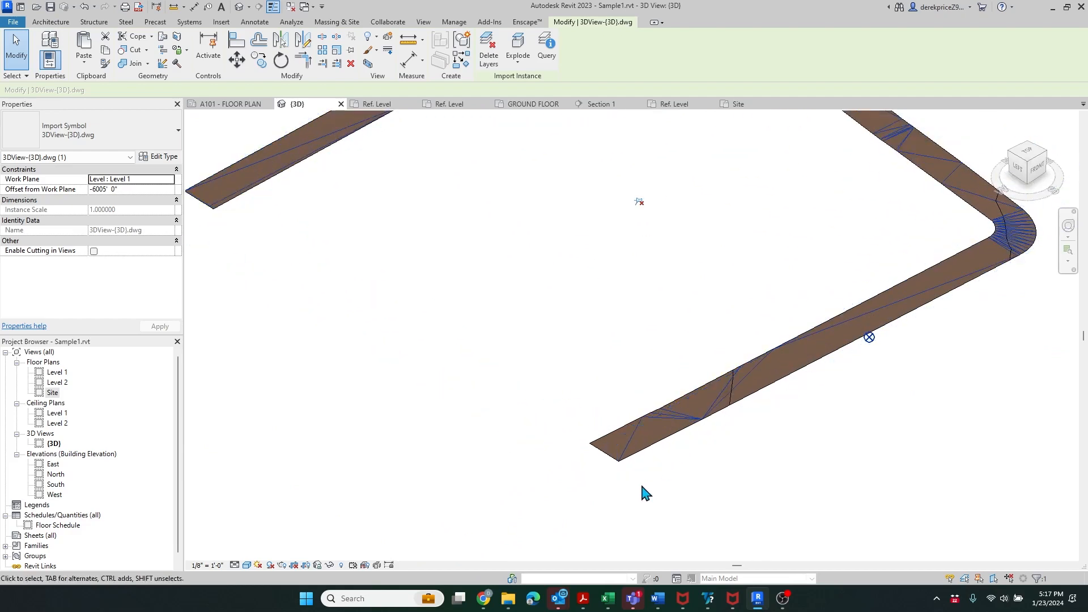
pyautogui.scroll(-2, 612, 513)
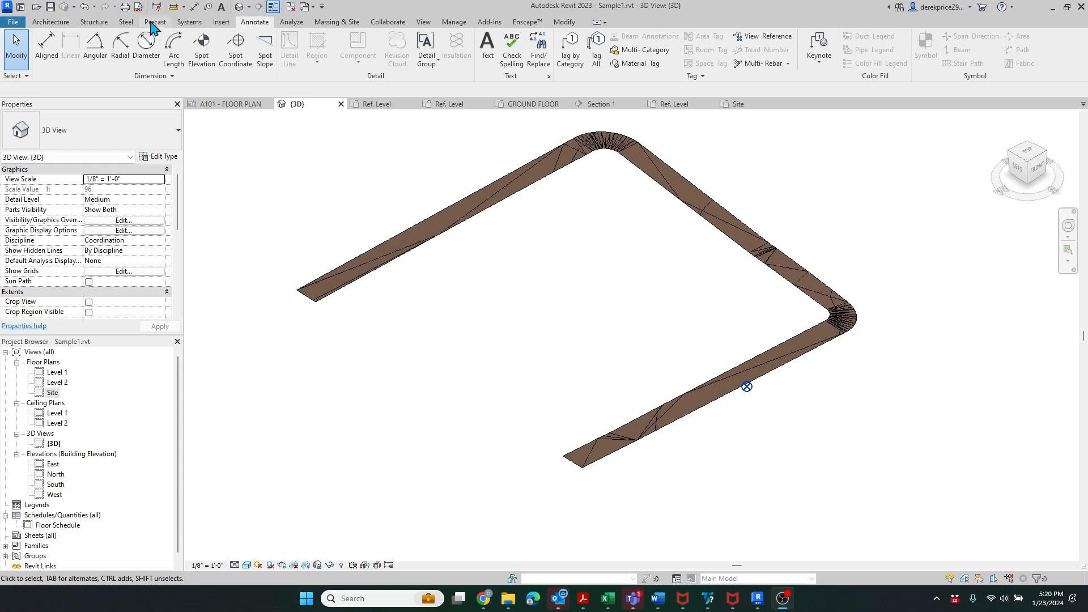
pyautogui.click(52, 23)
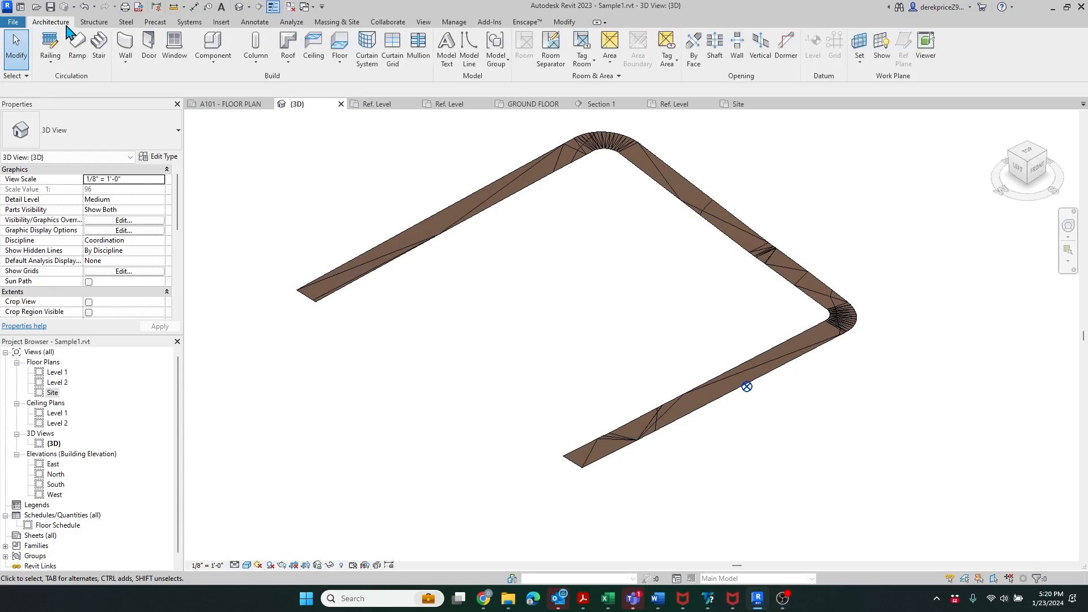
pyautogui.click(227, 67)
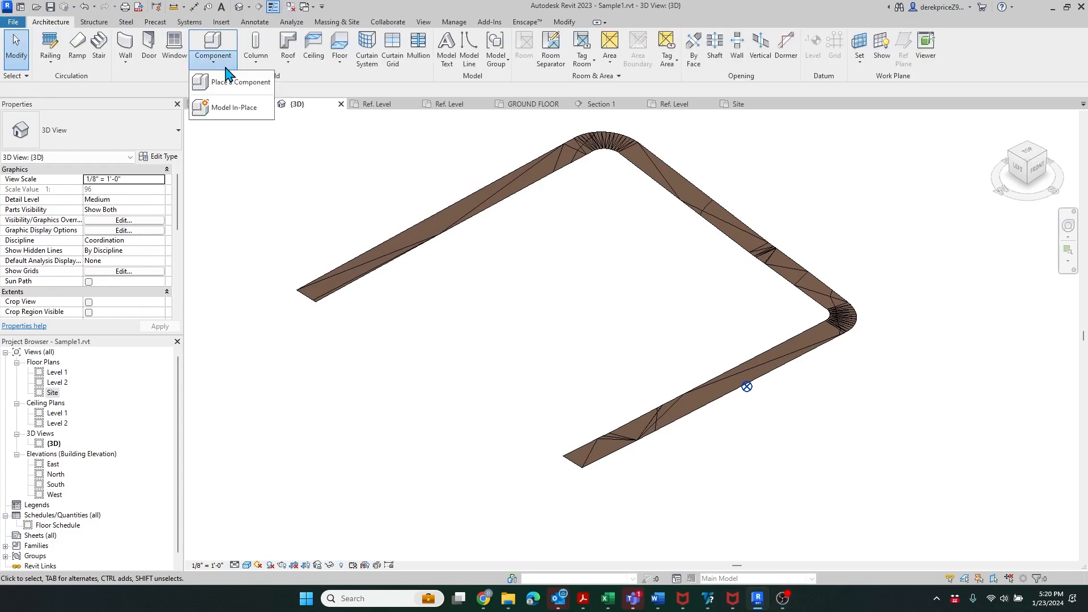
pyautogui.click(238, 112)
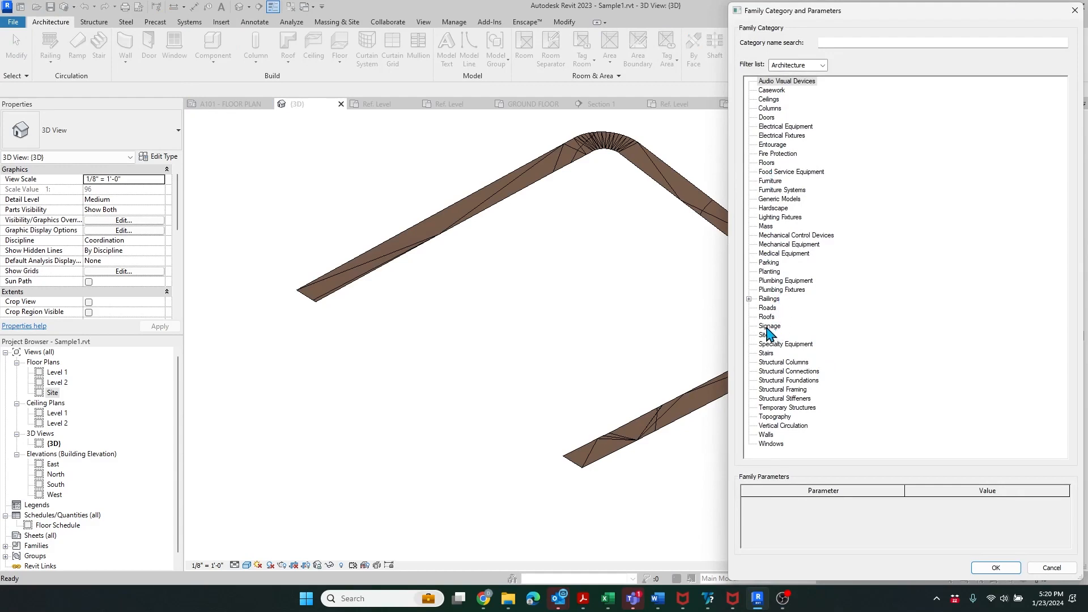
pyautogui.click(767, 308)
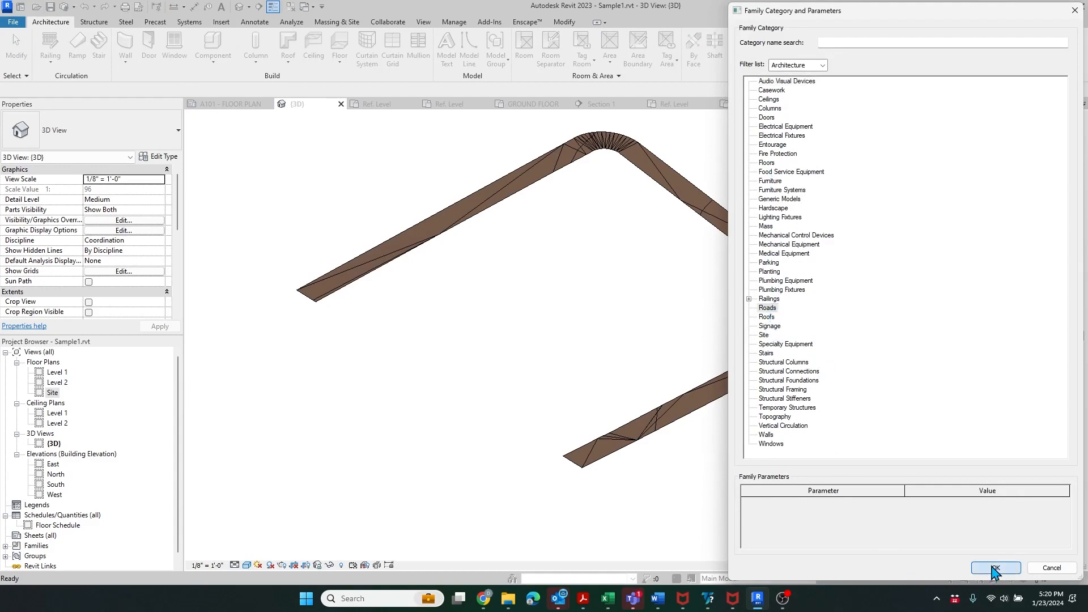
pyautogui.click(994, 569)
pyautogui.click(730, 409)
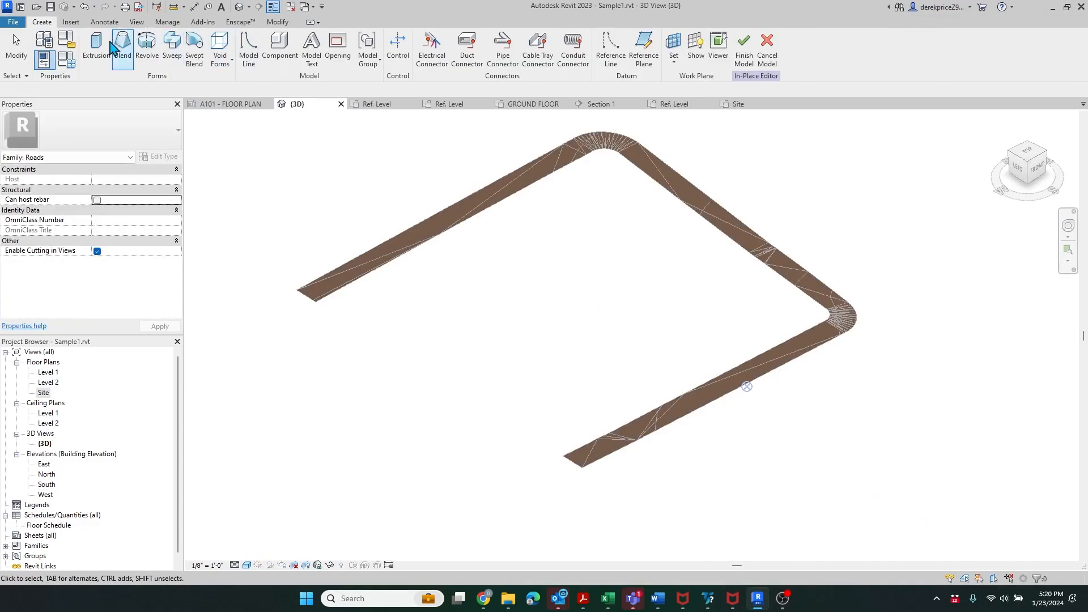
pyautogui.click(172, 42)
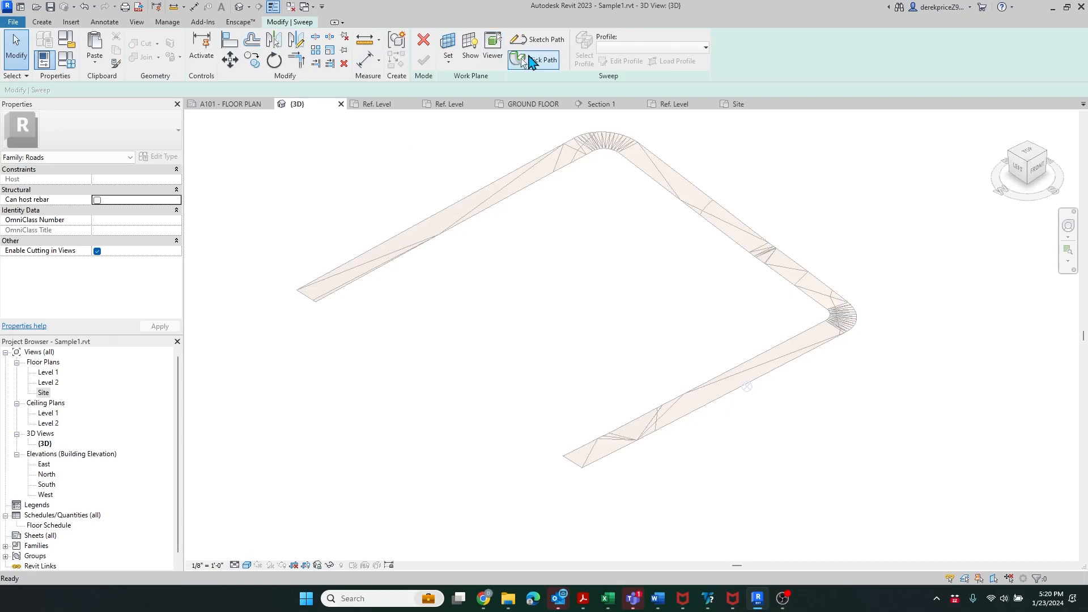
pyautogui.click(522, 59)
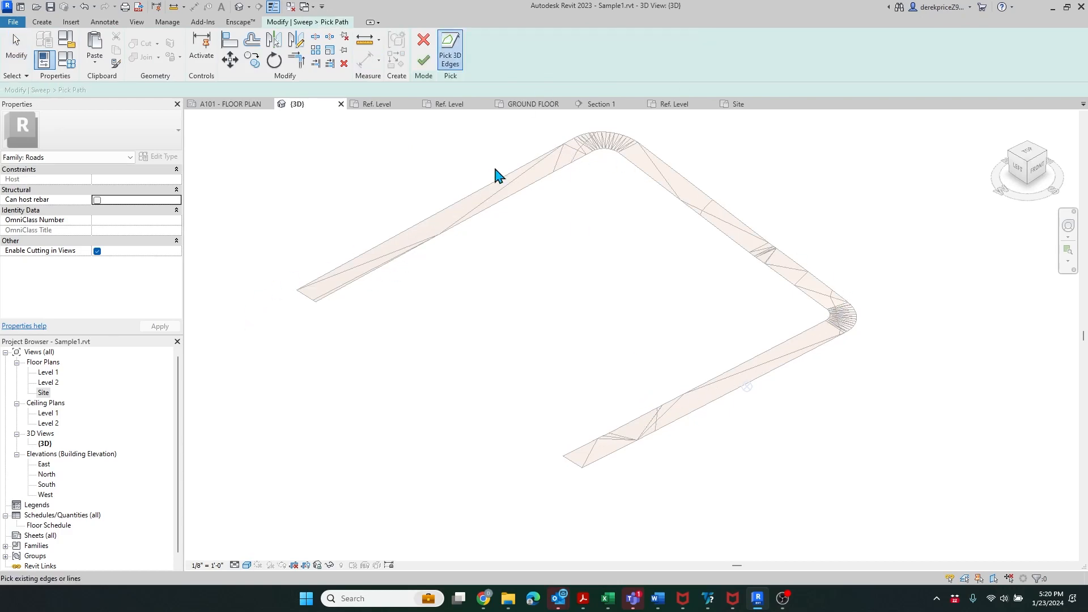
pyautogui.click(424, 43)
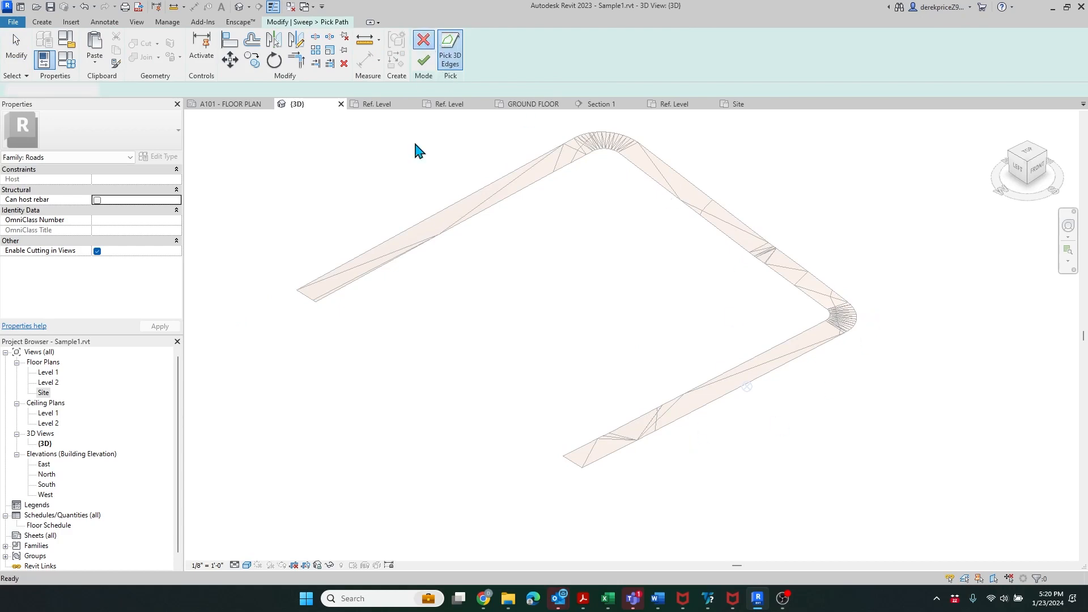
pyautogui.click(424, 41)
pyautogui.click(449, 46)
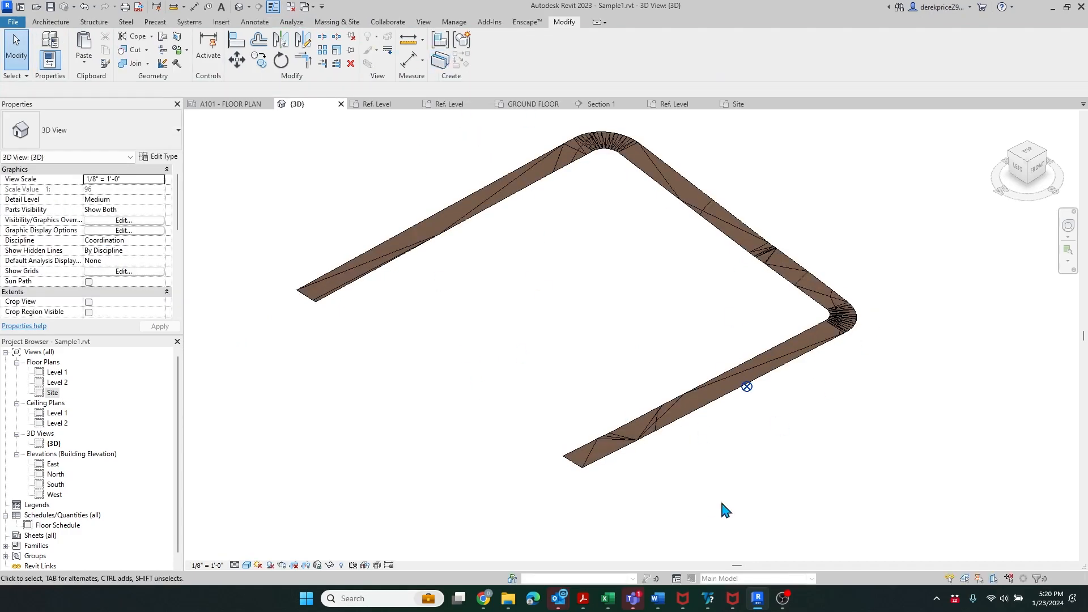
# - Inspect the topography surface and the imported DWG road, then bring up Massing & Site tools
pyautogui.click(849, 332)
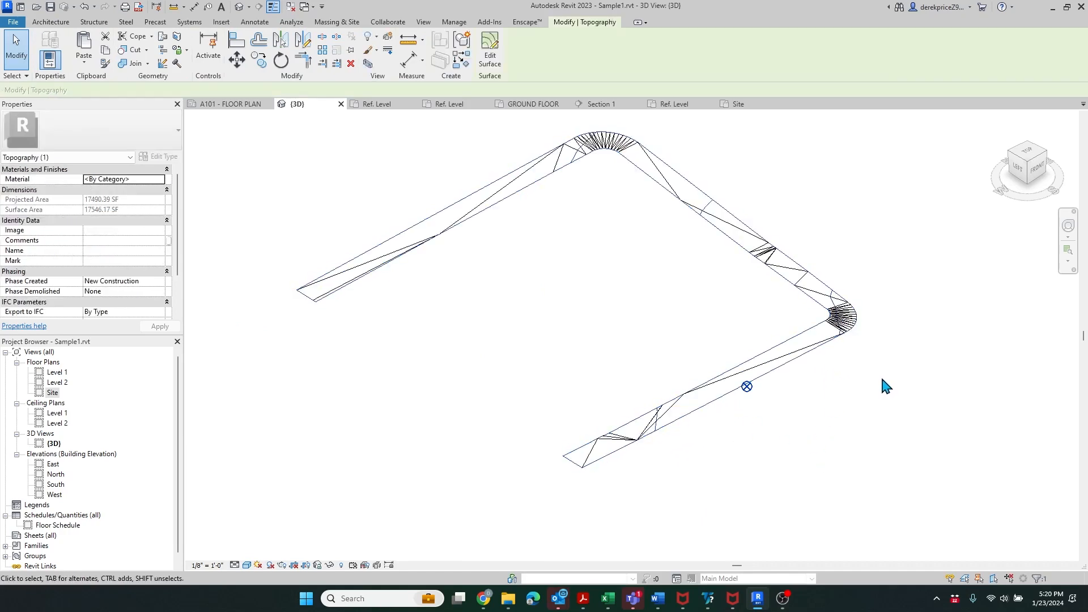
pyautogui.click(882, 379)
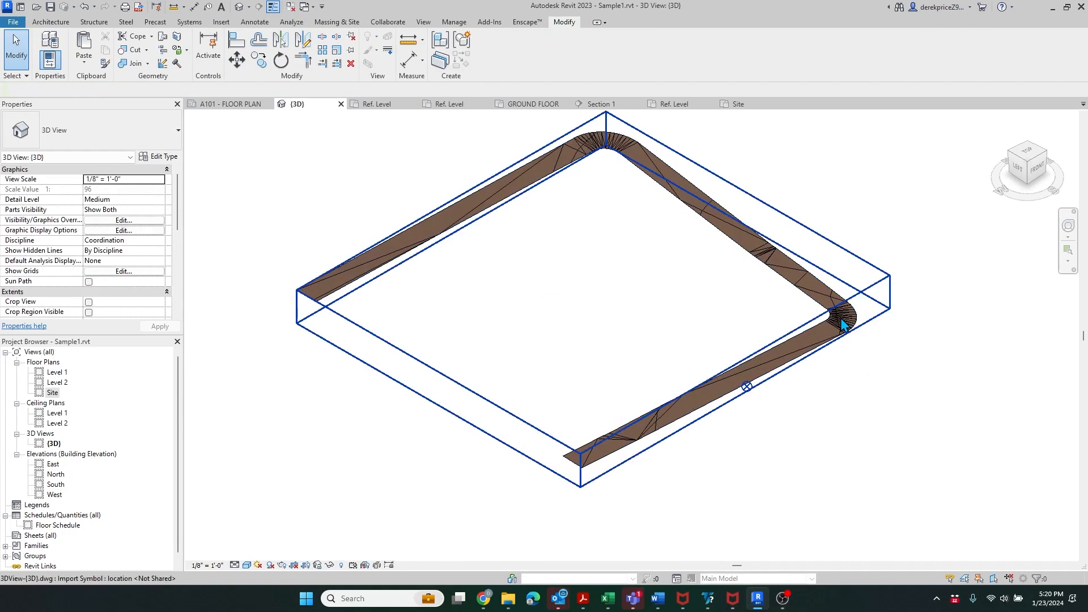
pyautogui.click(845, 324)
pyautogui.click(885, 414)
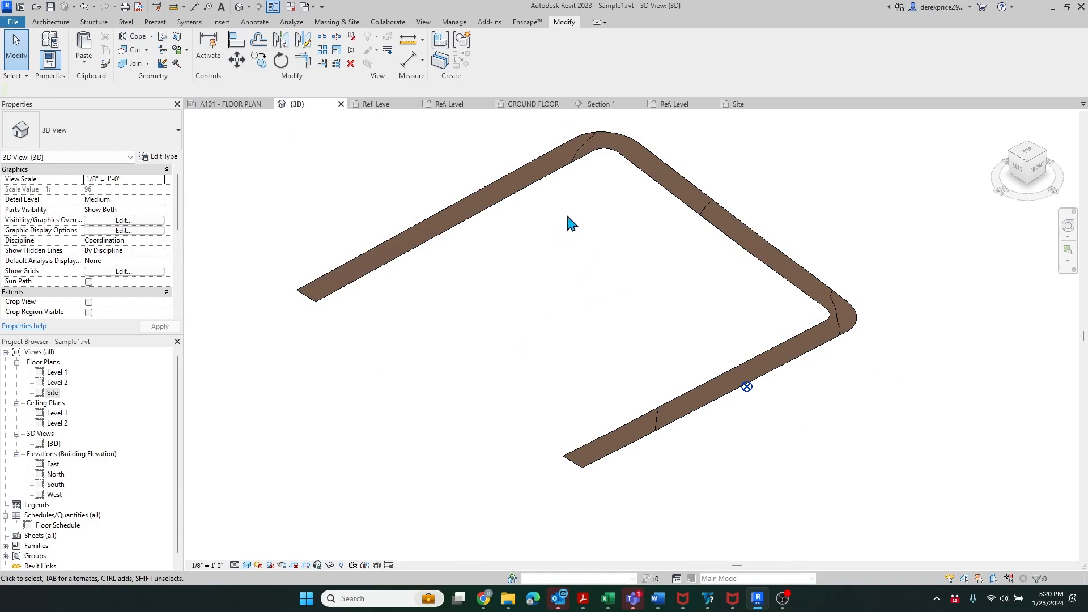
pyautogui.click(330, 23)
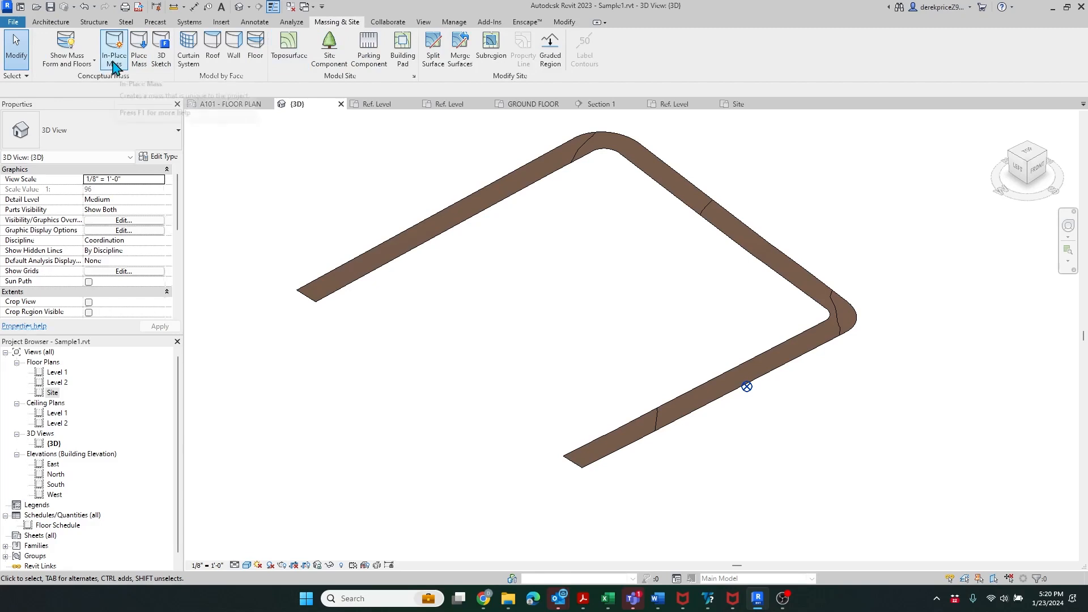
# - Create the in-place mass 'Mass 2' and import 3DView-{3D}.dwg into it
pyautogui.click(110, 67)
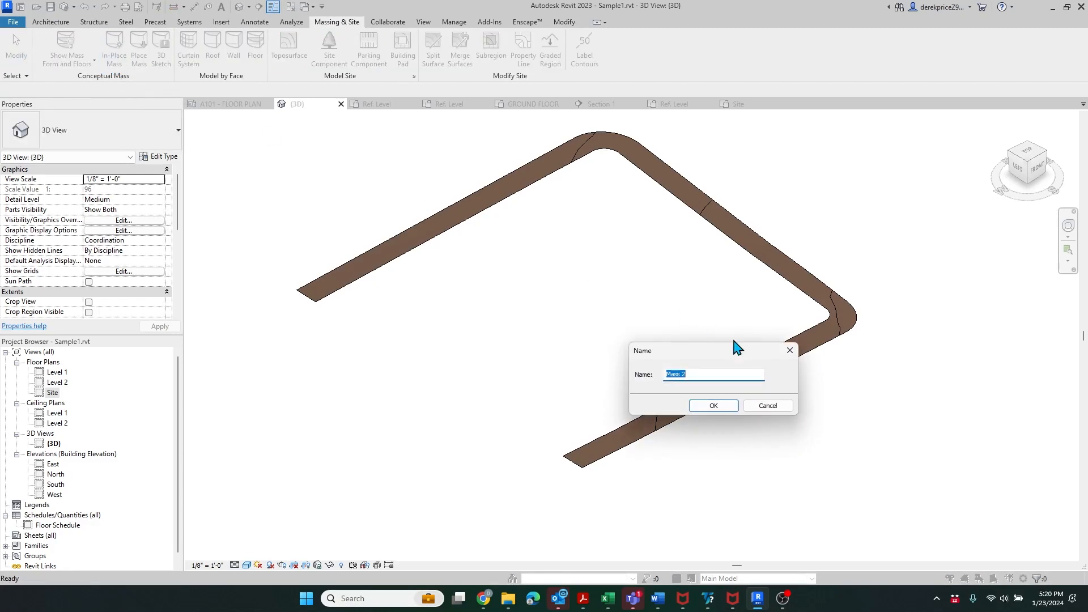
pyautogui.click(712, 407)
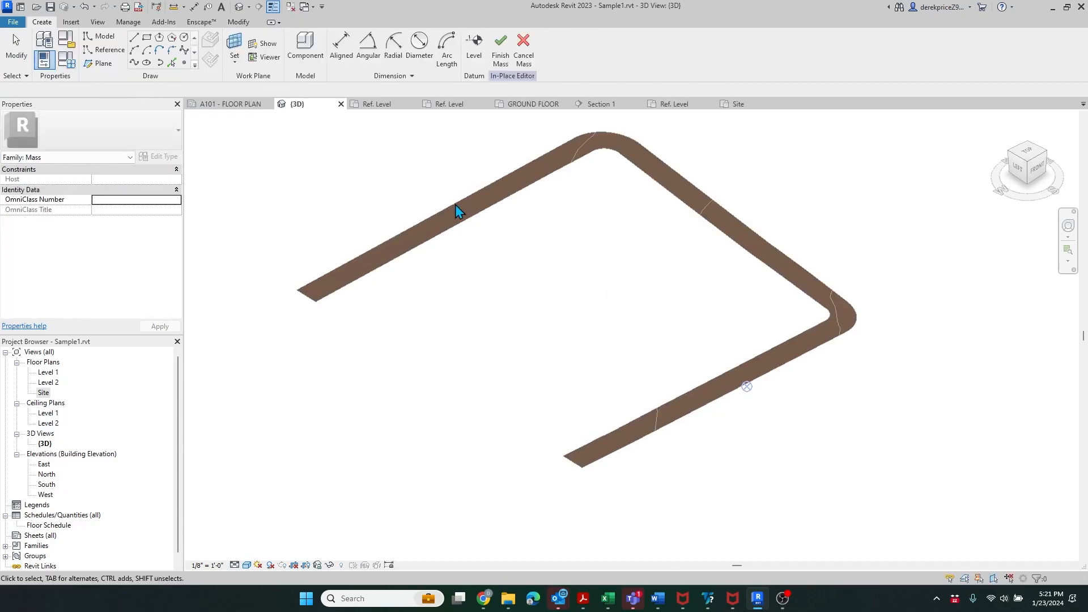
pyautogui.click(72, 23)
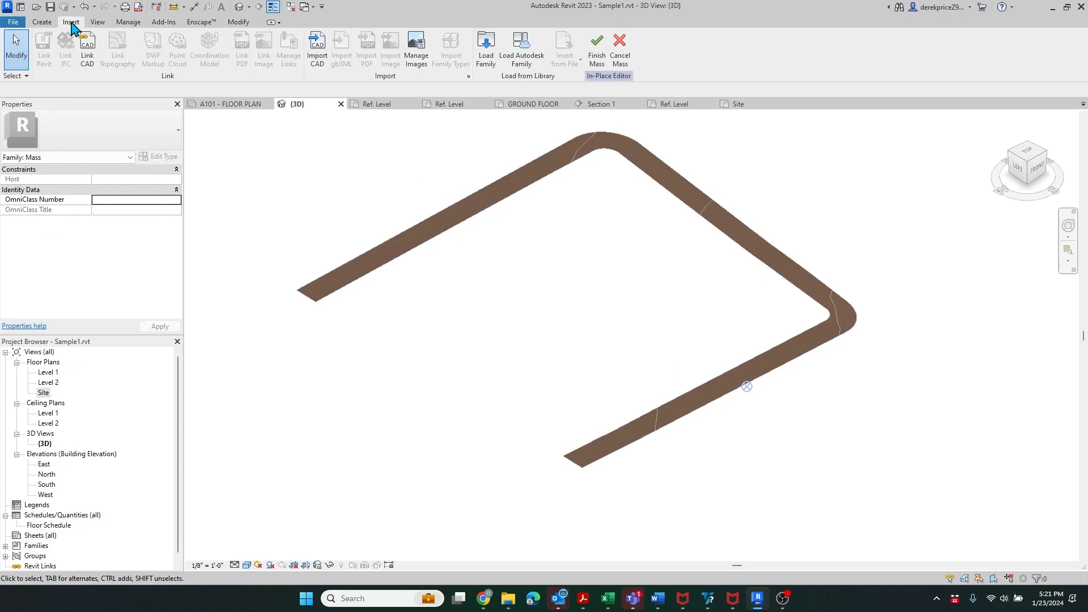
pyautogui.click(318, 60)
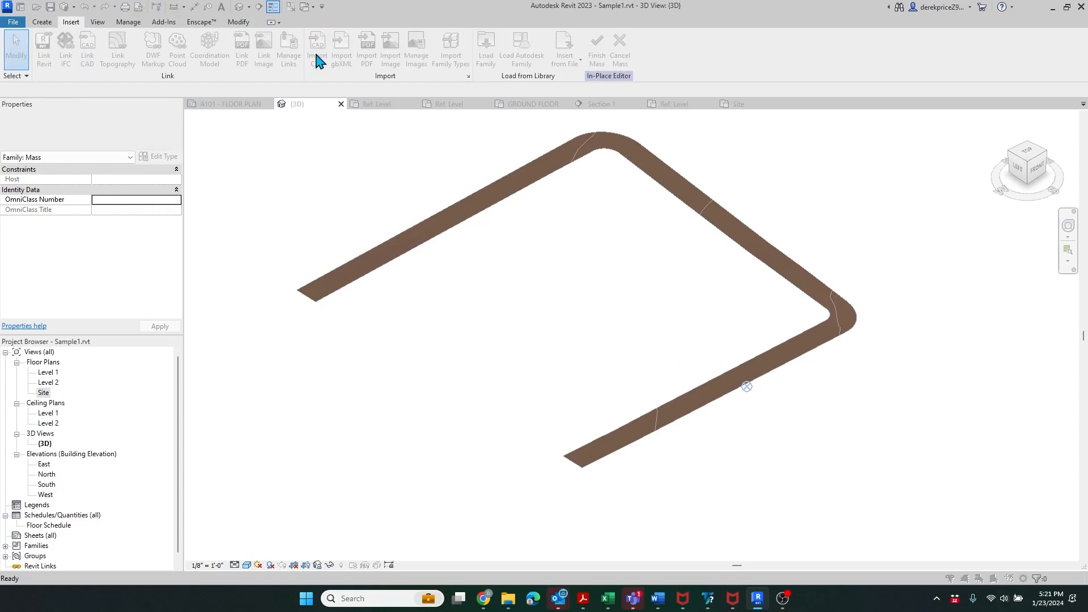
pyautogui.scroll(-5, 479, 186)
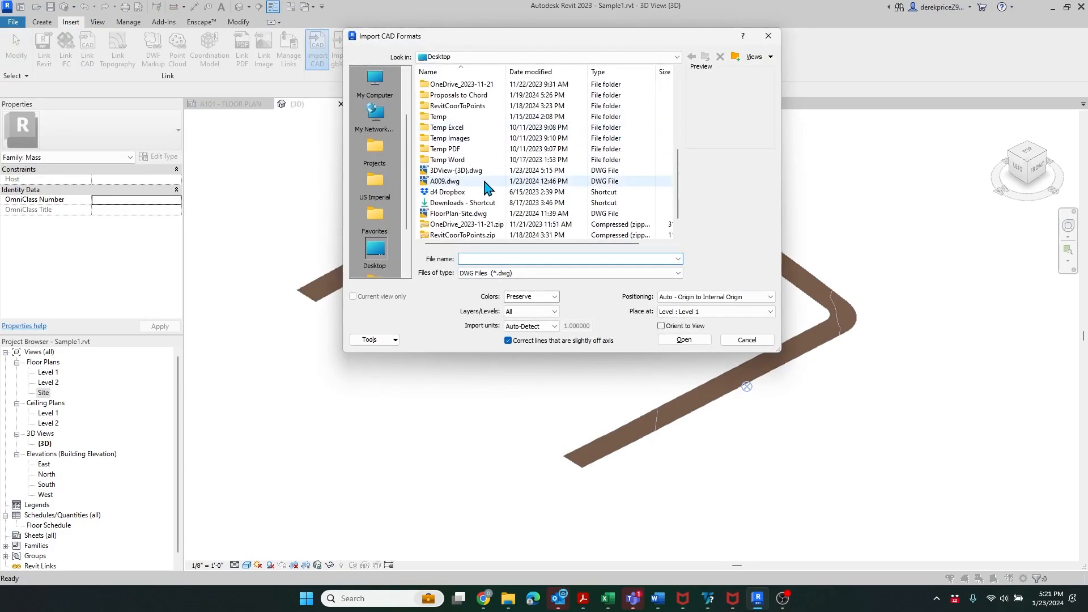
pyautogui.click(453, 170)
pyautogui.click(684, 340)
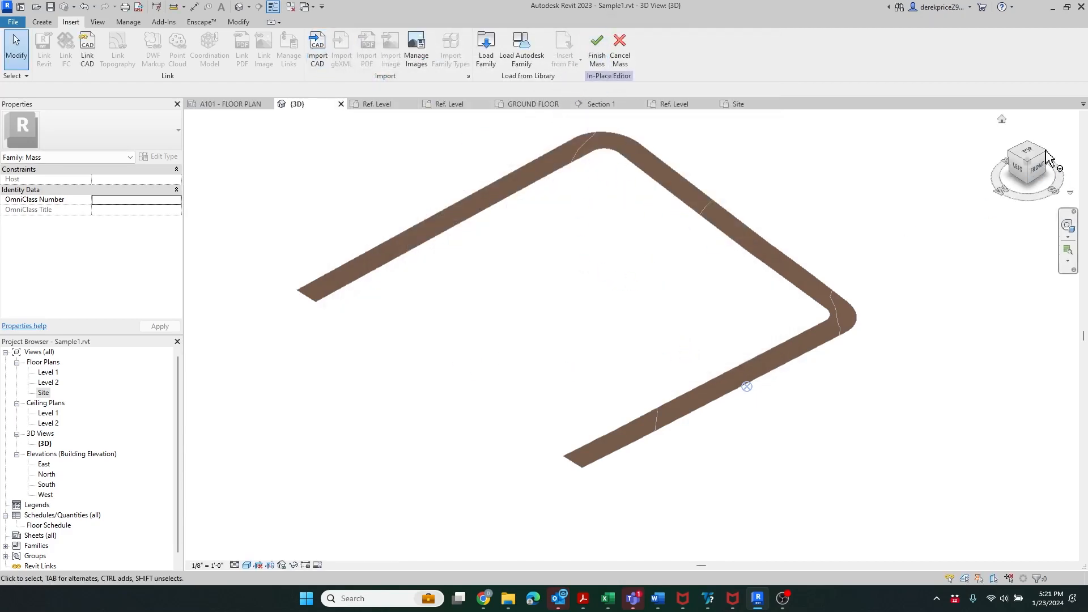
# - In front view, move the imported drawing down from its top endpoint
pyautogui.click(1039, 171)
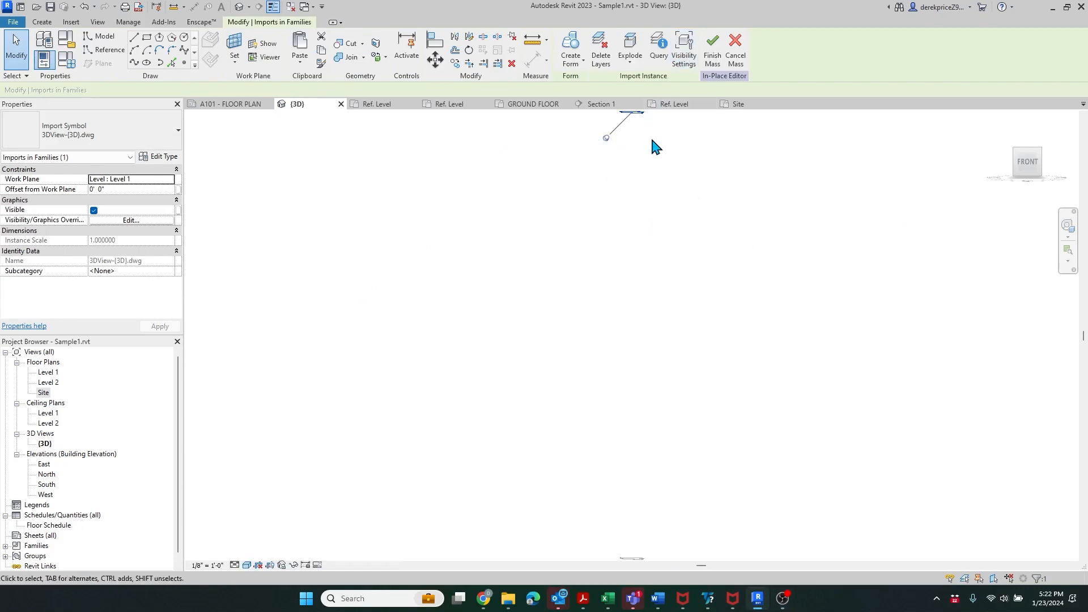
pyautogui.click(638, 122)
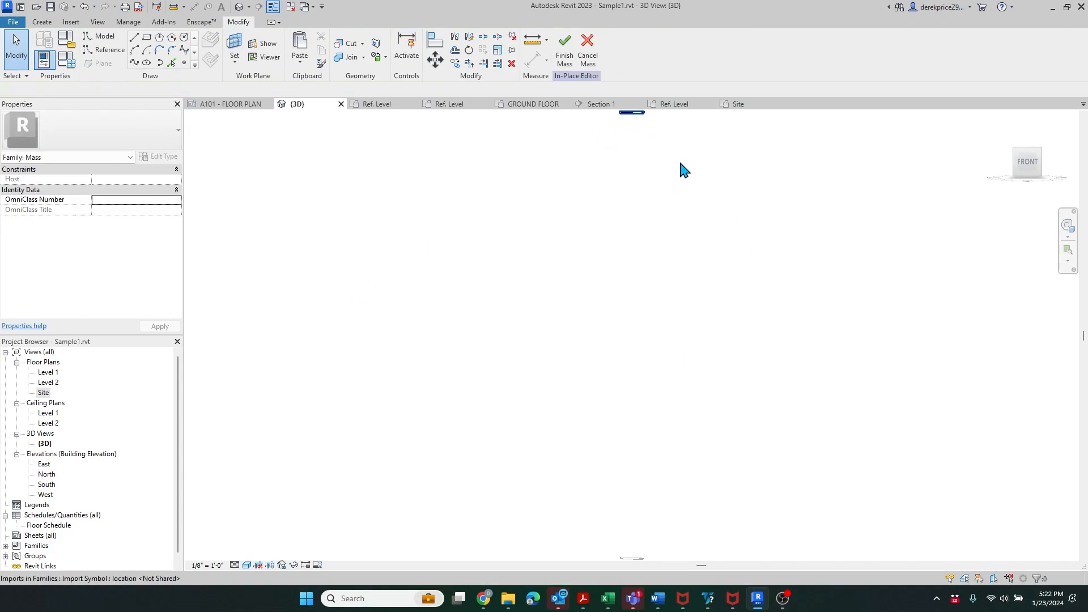
pyautogui.click(629, 122)
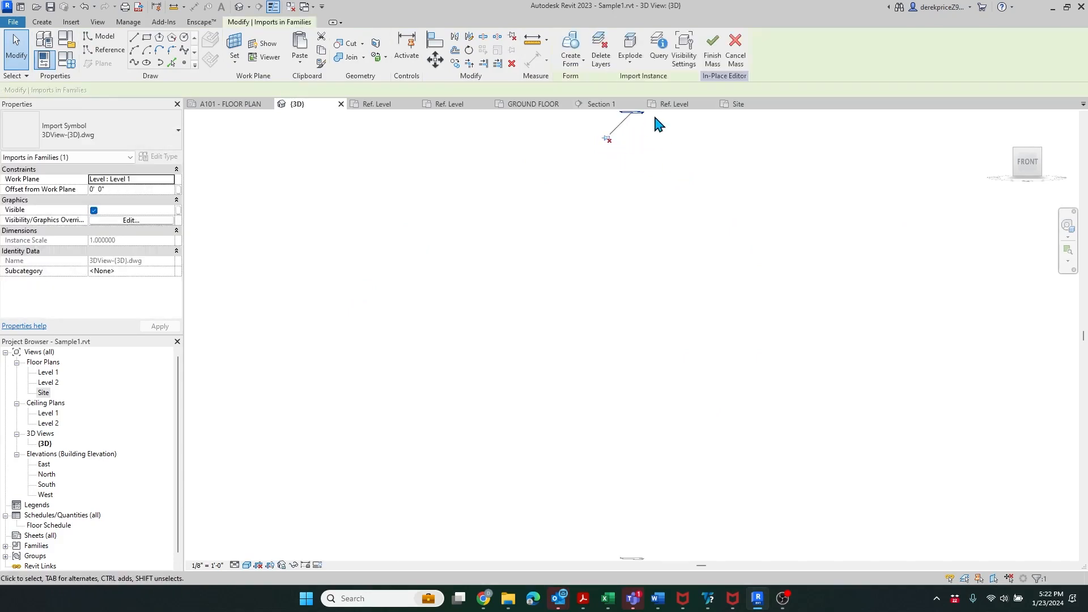
pyautogui.click(436, 59)
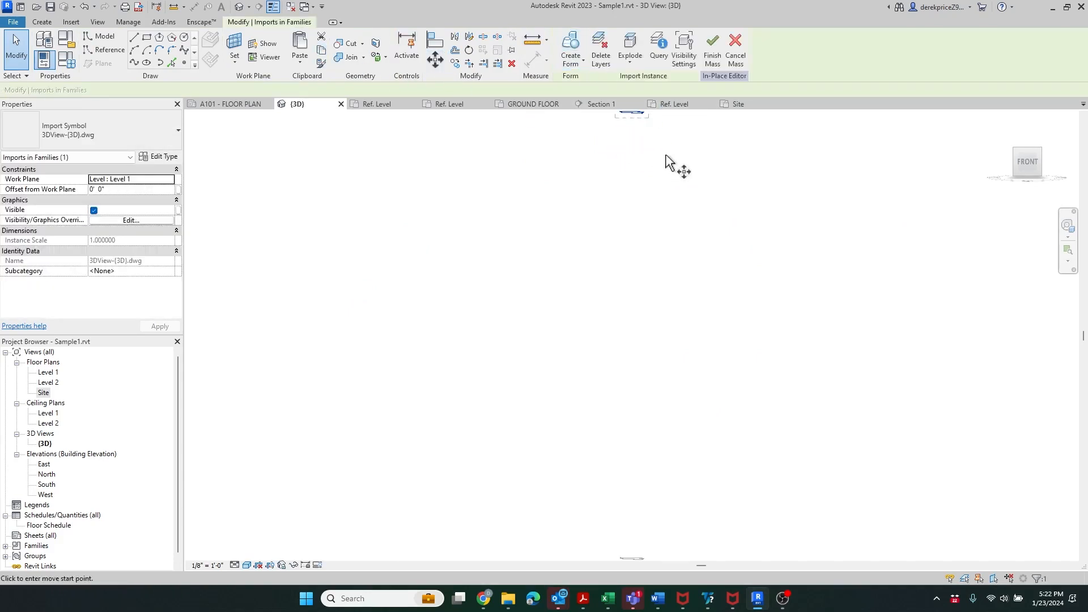
pyautogui.click(622, 114)
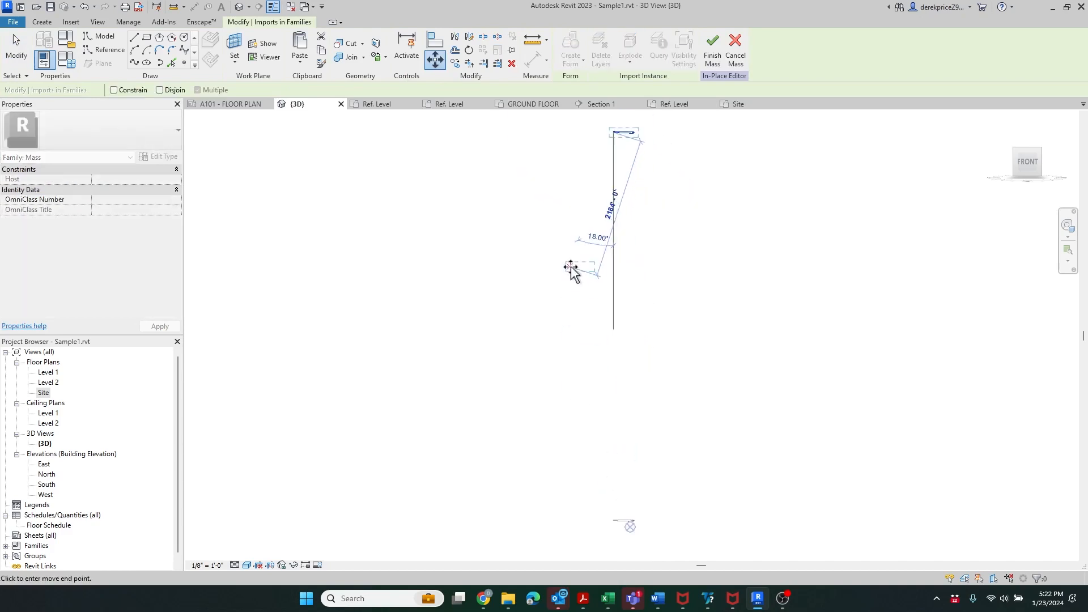
pyautogui.scroll(4, 586, 432)
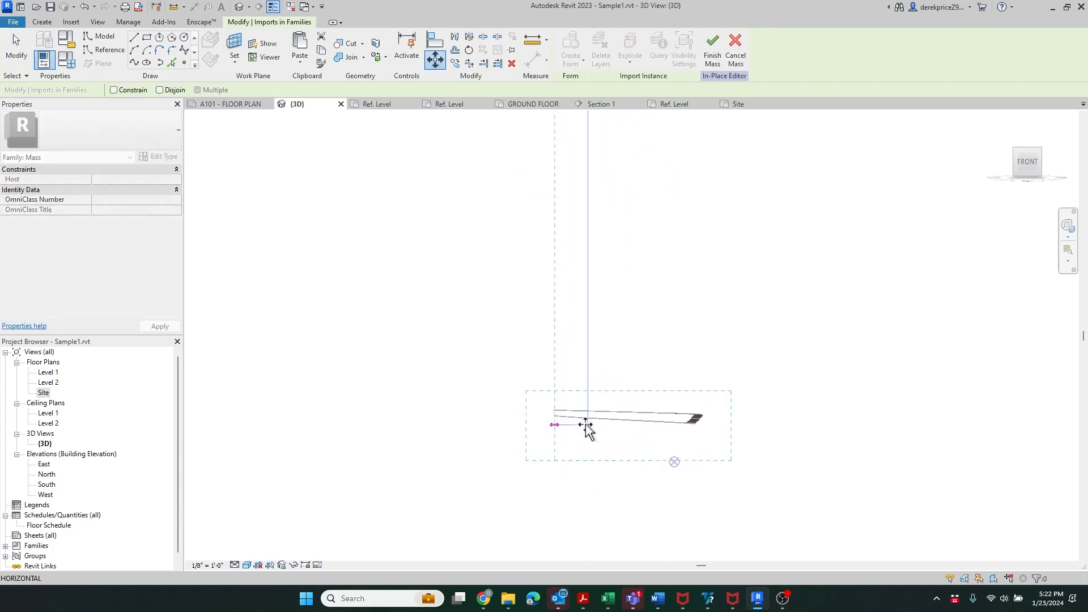
pyautogui.click(585, 434)
pyautogui.scroll(4, 554, 406)
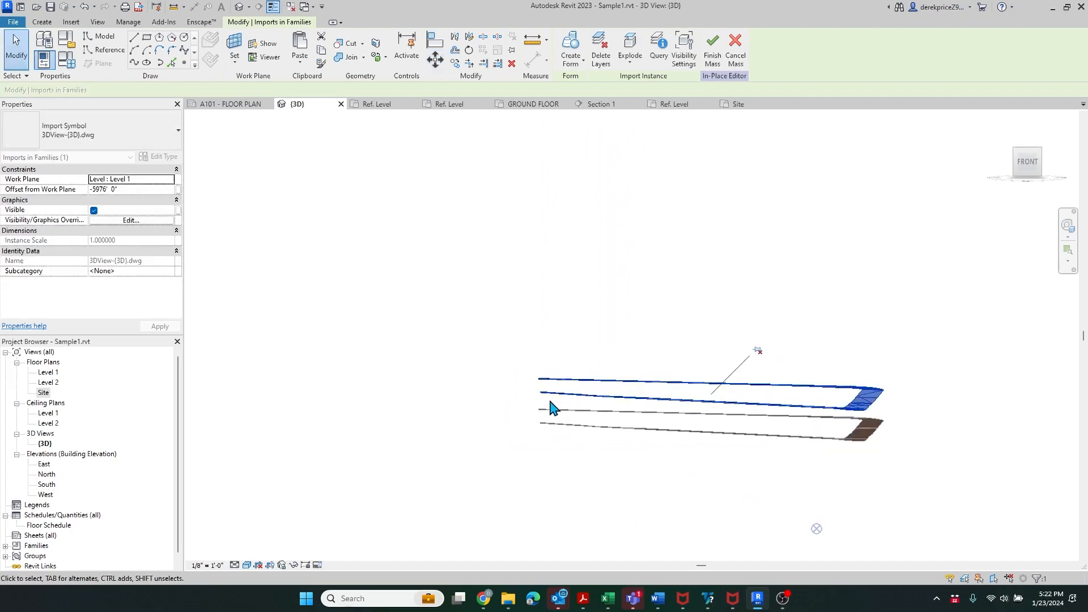
# - Move the import again so its endpoint snaps onto the road's endpoint
pyautogui.click(435, 59)
pyautogui.click(514, 327)
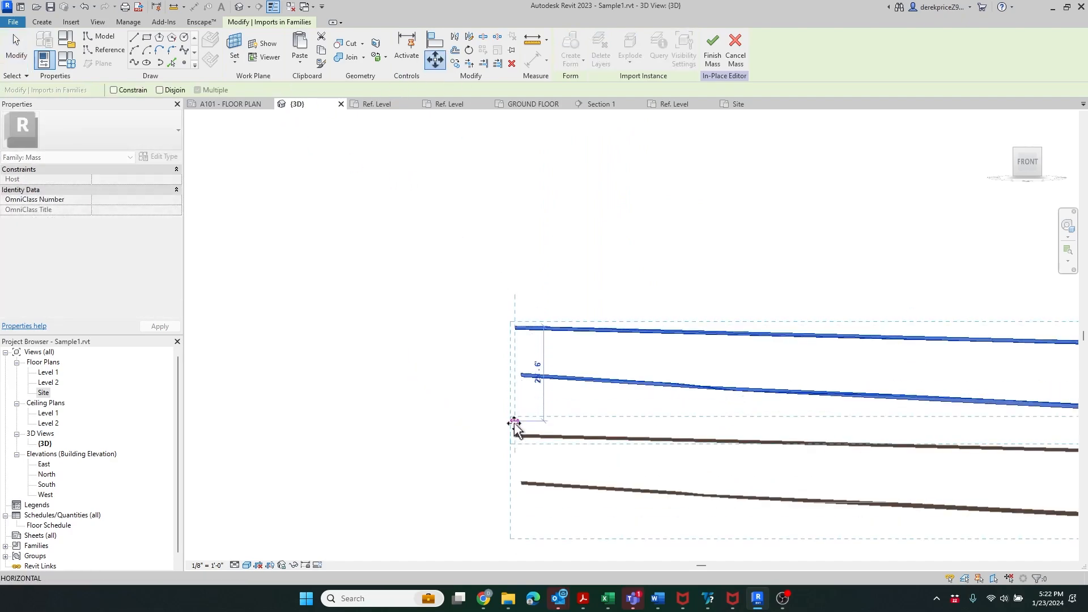
pyautogui.scroll(3, 514, 432)
pyautogui.click(513, 431)
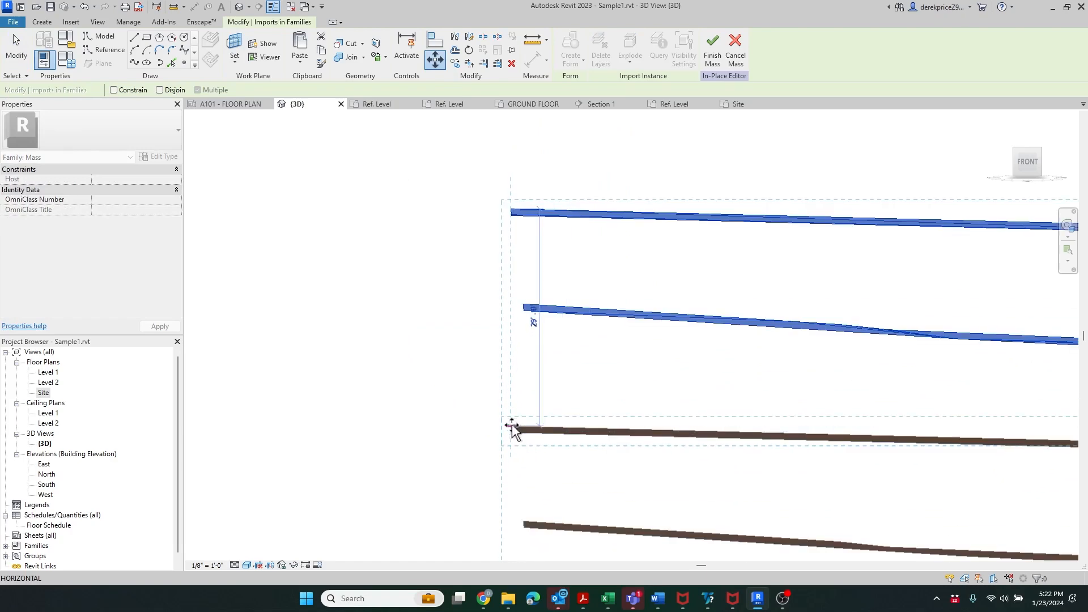
pyautogui.scroll(-2, 507, 396)
pyautogui.scroll(-3, 498, 391)
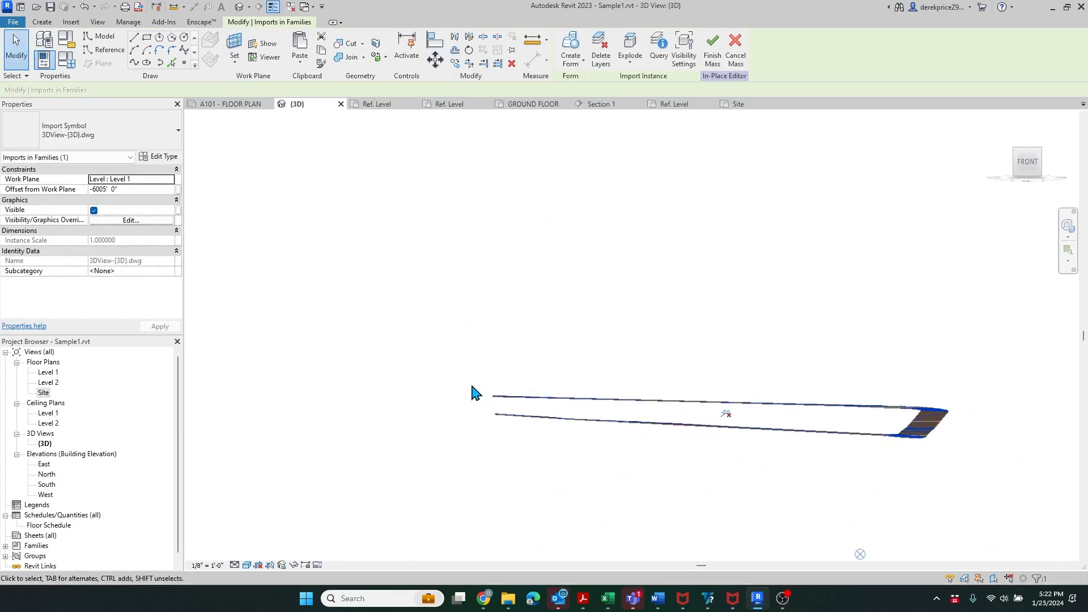
pyautogui.click(1017, 152)
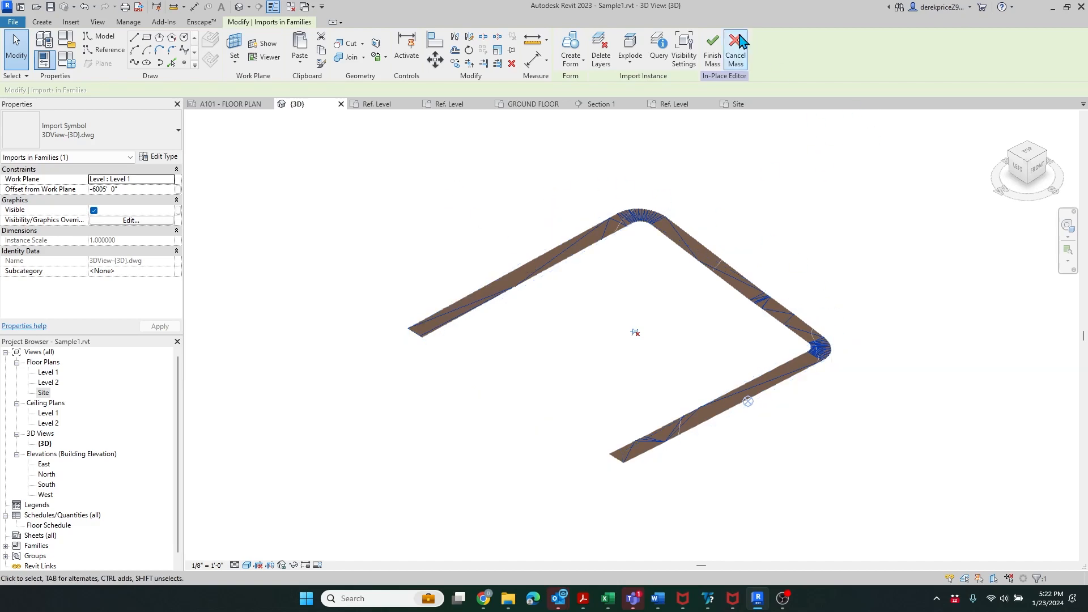
# - Finish Mass 2, then start a Model In-Place component in the Roads category named Roads 1
pyautogui.click(716, 51)
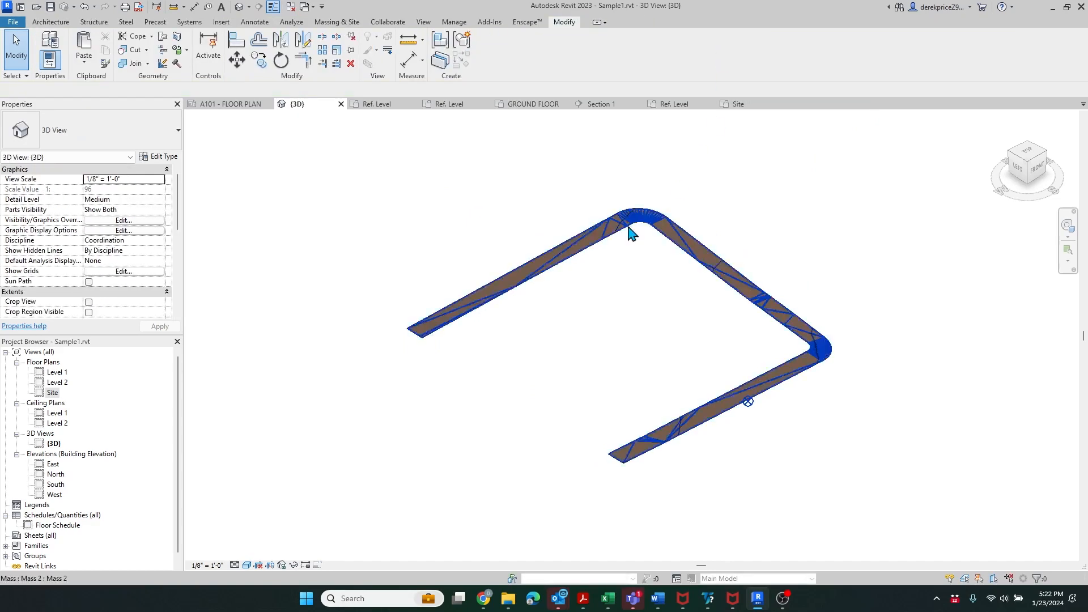
pyautogui.click(51, 22)
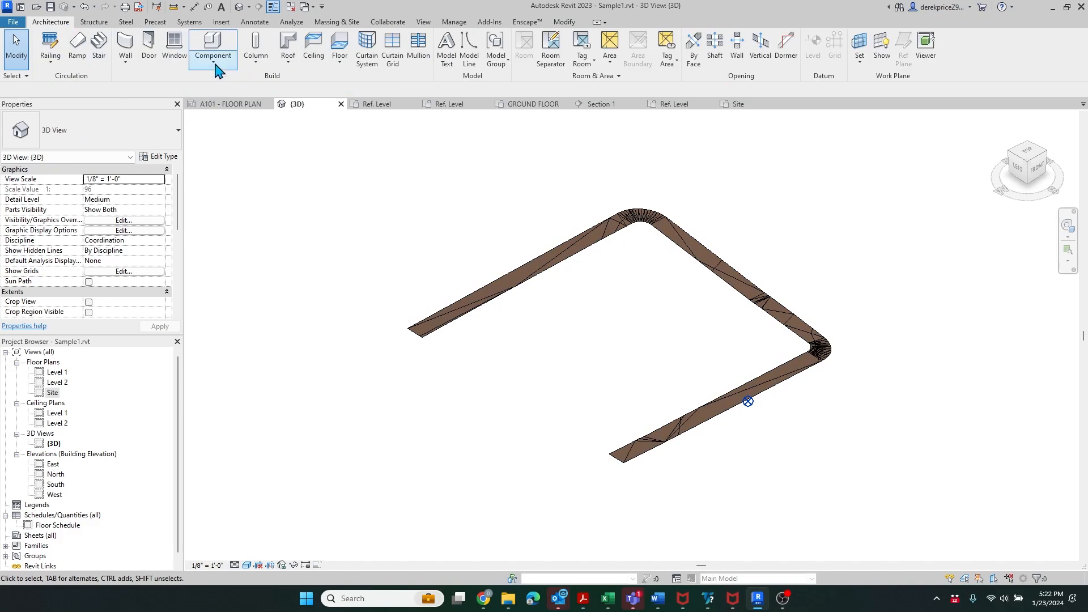
pyautogui.click(215, 66)
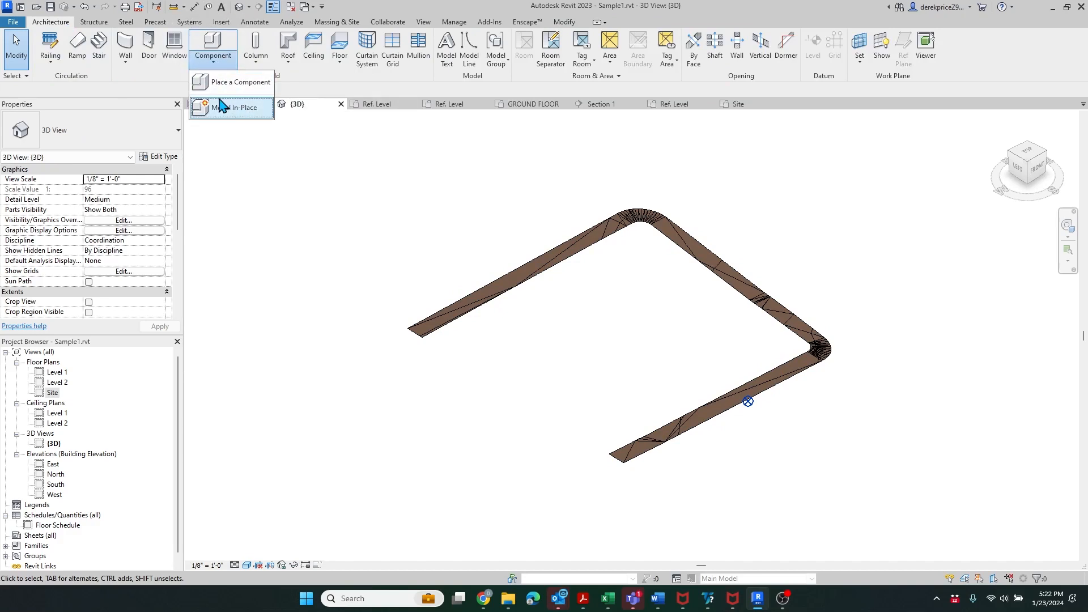
pyautogui.click(222, 105)
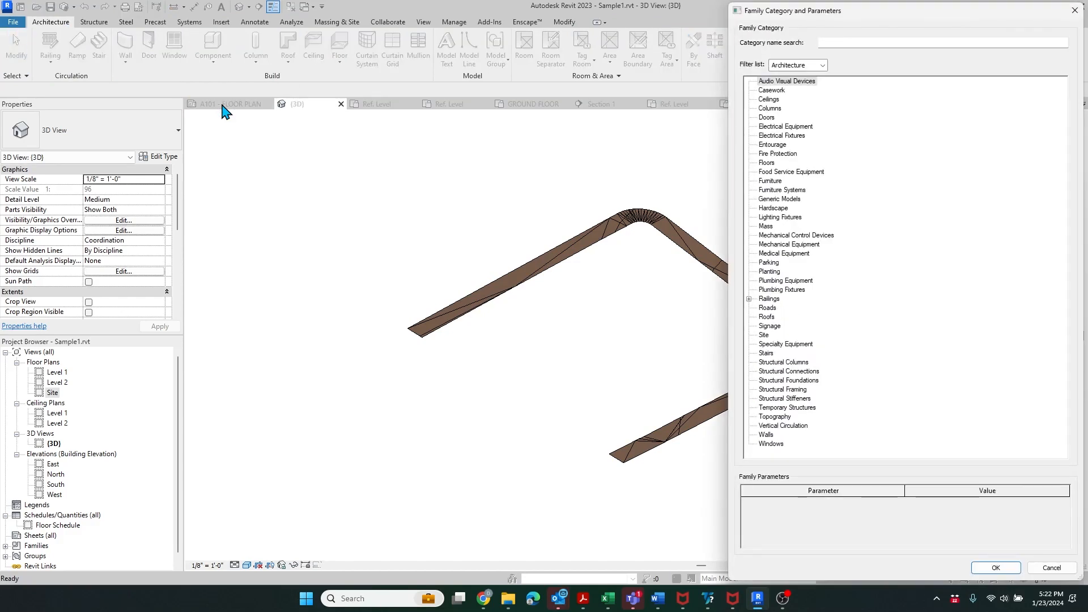
pyautogui.click(769, 308)
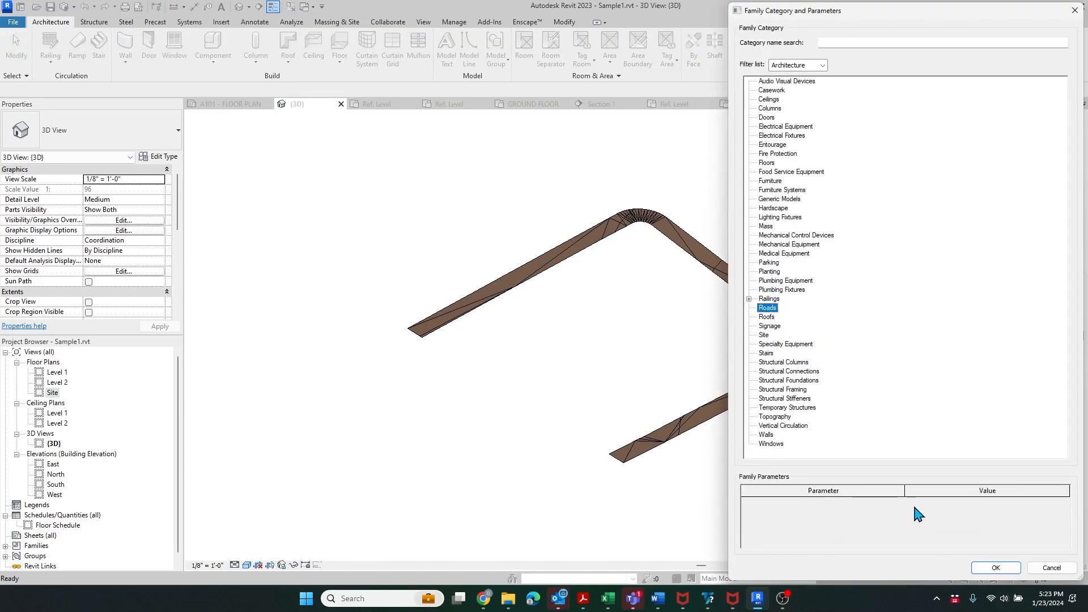
pyautogui.click(989, 569)
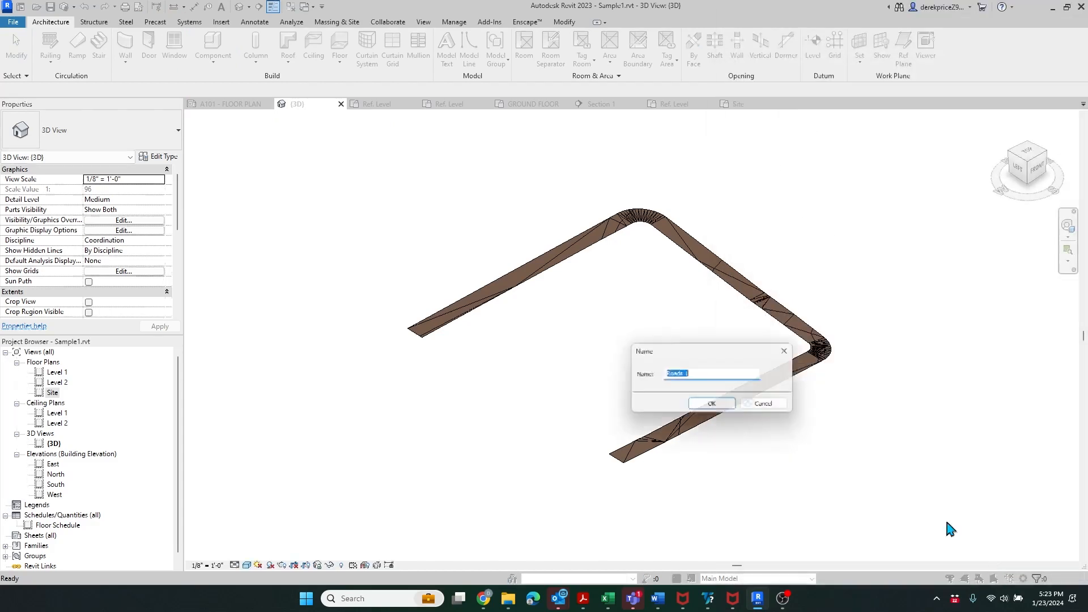
pyautogui.click(704, 404)
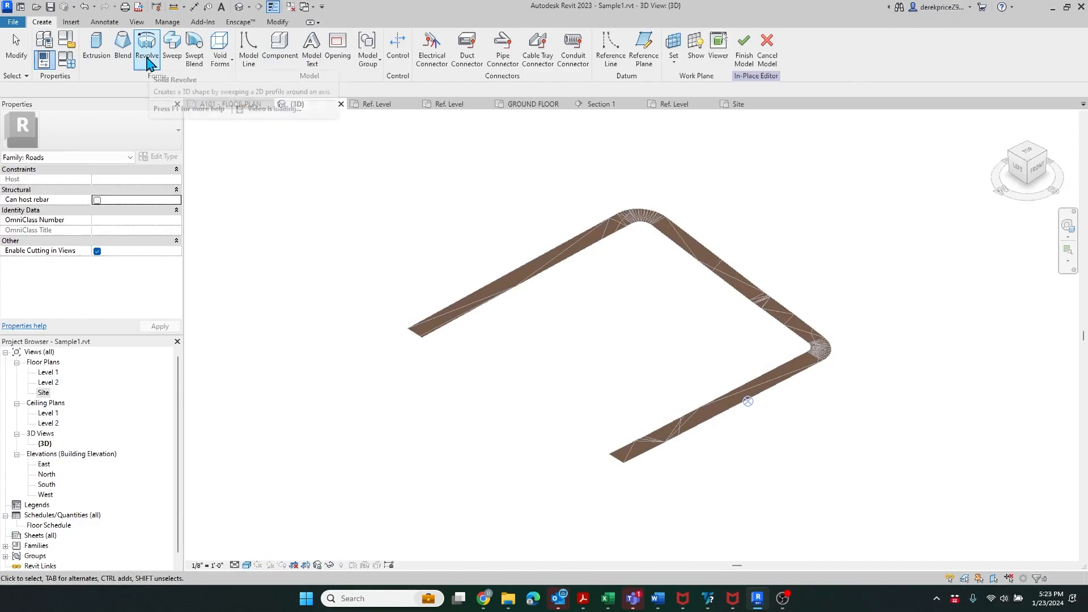
# - Start a sweep and pick the road's upper-left edge as its path
pyautogui.click(172, 47)
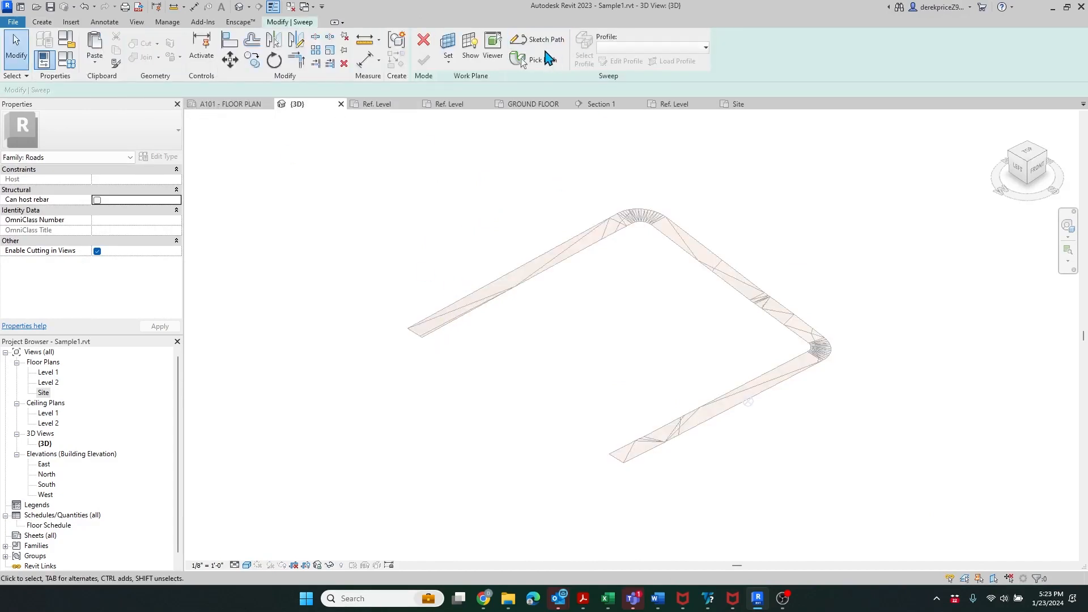
pyautogui.click(536, 63)
pyautogui.scroll(5, 450, 334)
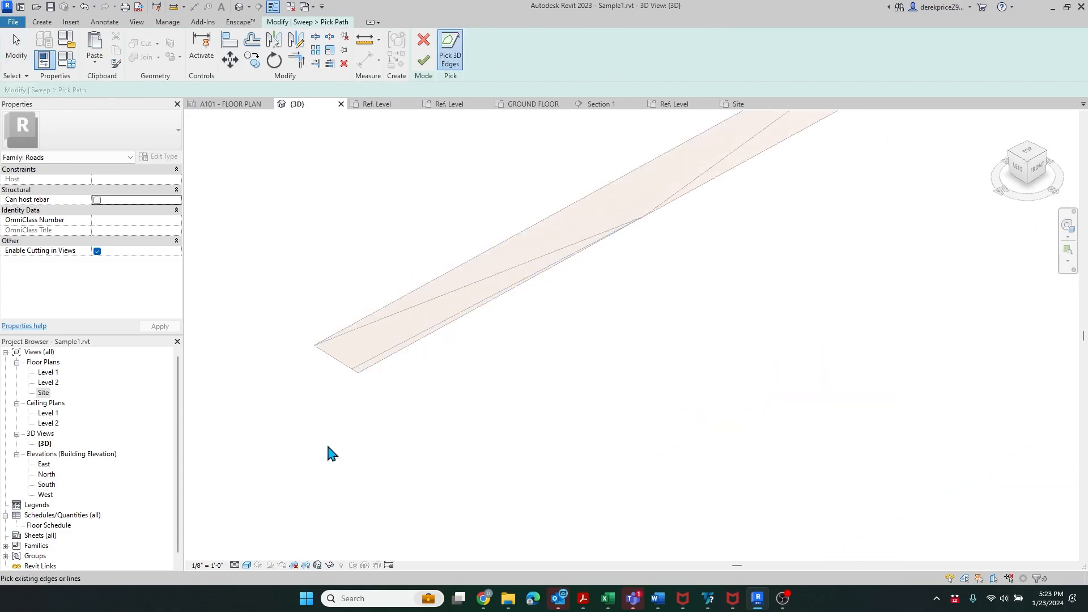
pyautogui.scroll(-4, 328, 452)
pyautogui.click(505, 307)
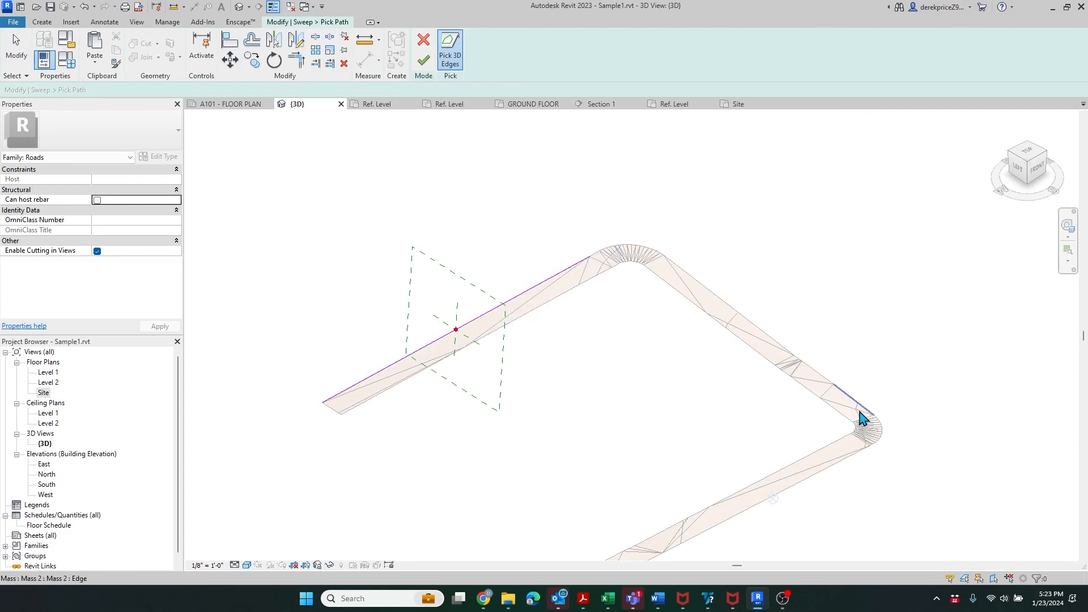
pyautogui.scroll(3, 480, 334)
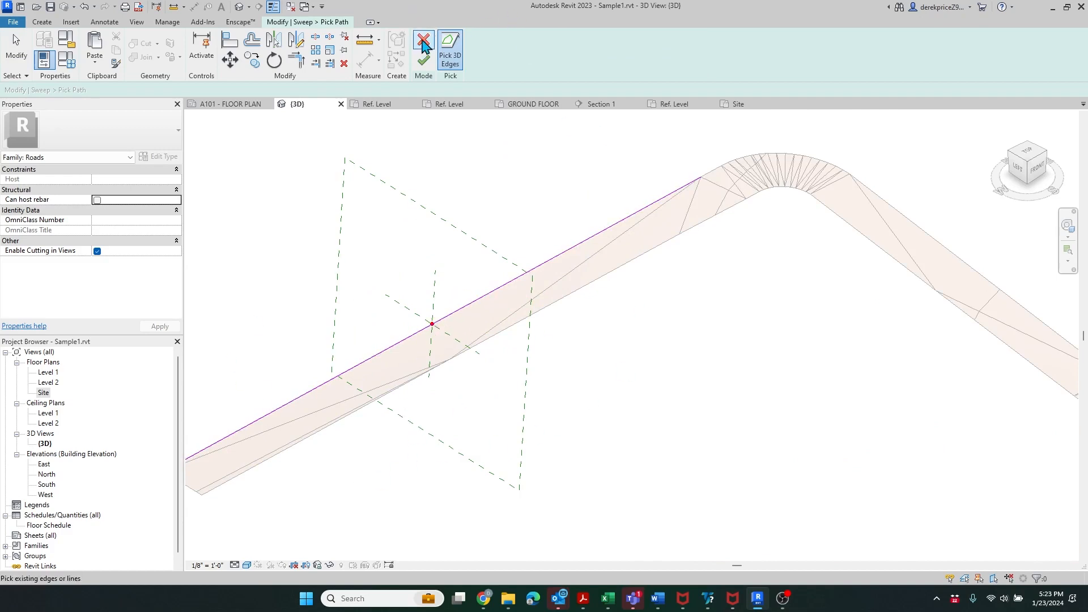
# - Discard the picked sweep path and finish the in-place Roads model
pyautogui.click(424, 45)
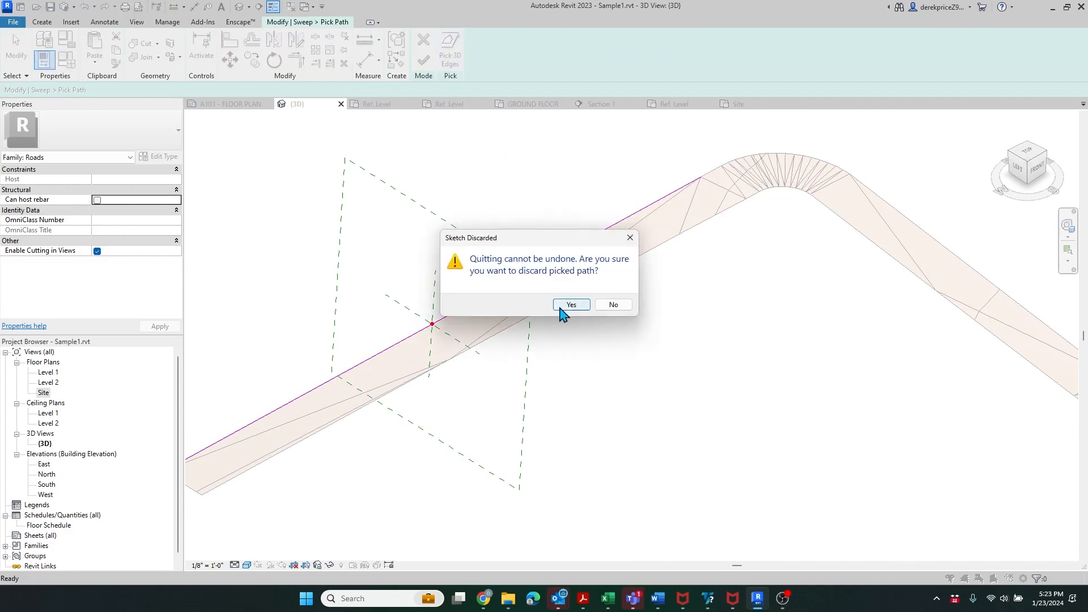
pyautogui.click(560, 307)
pyautogui.scroll(-3, 554, 244)
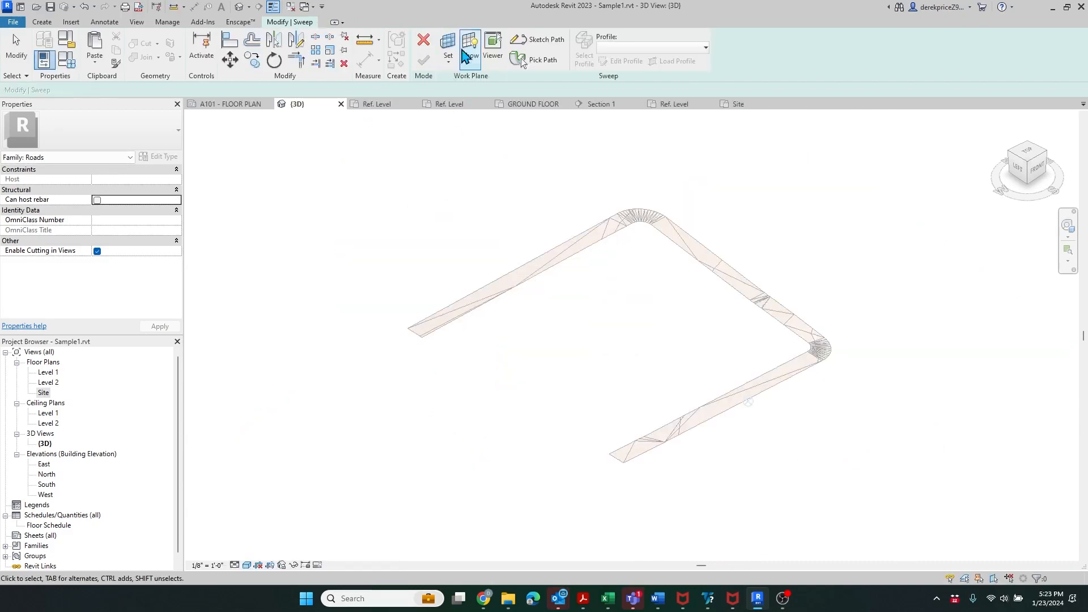
pyautogui.click(422, 41)
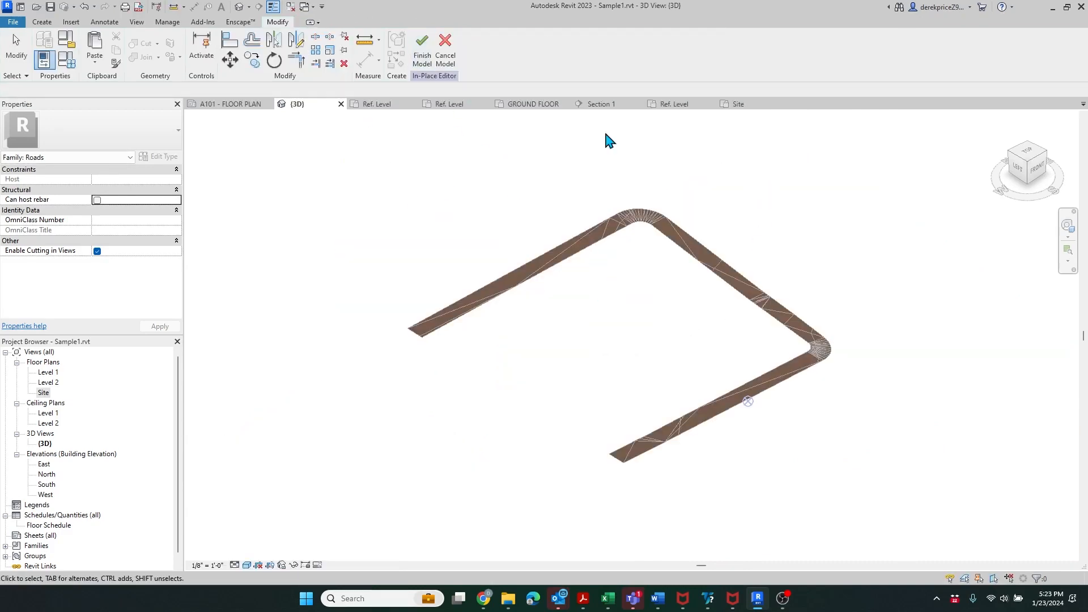
pyautogui.click(422, 45)
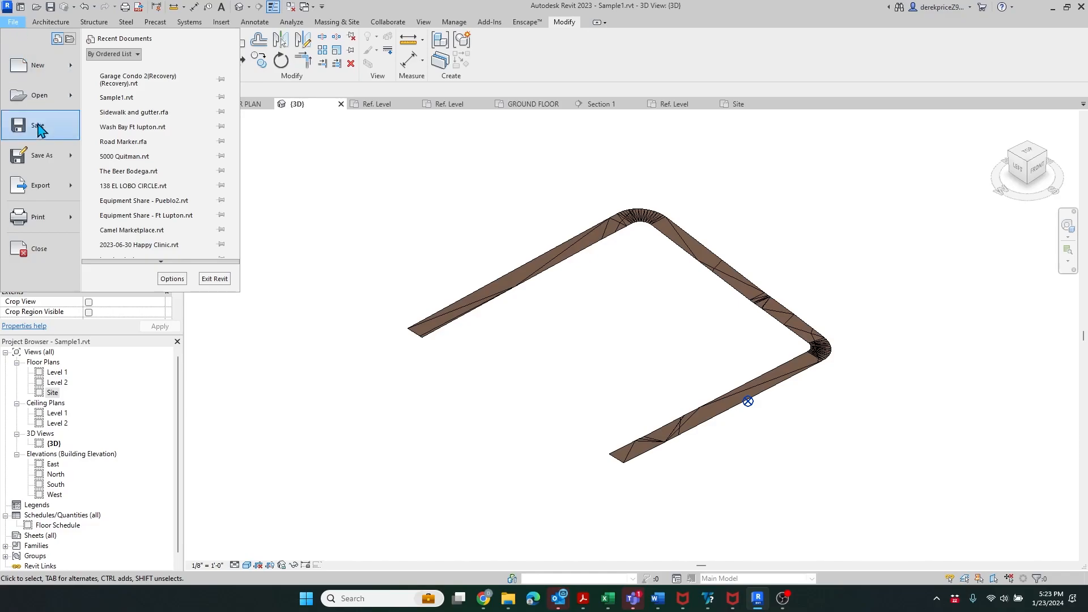
pyautogui.click(15, 27)
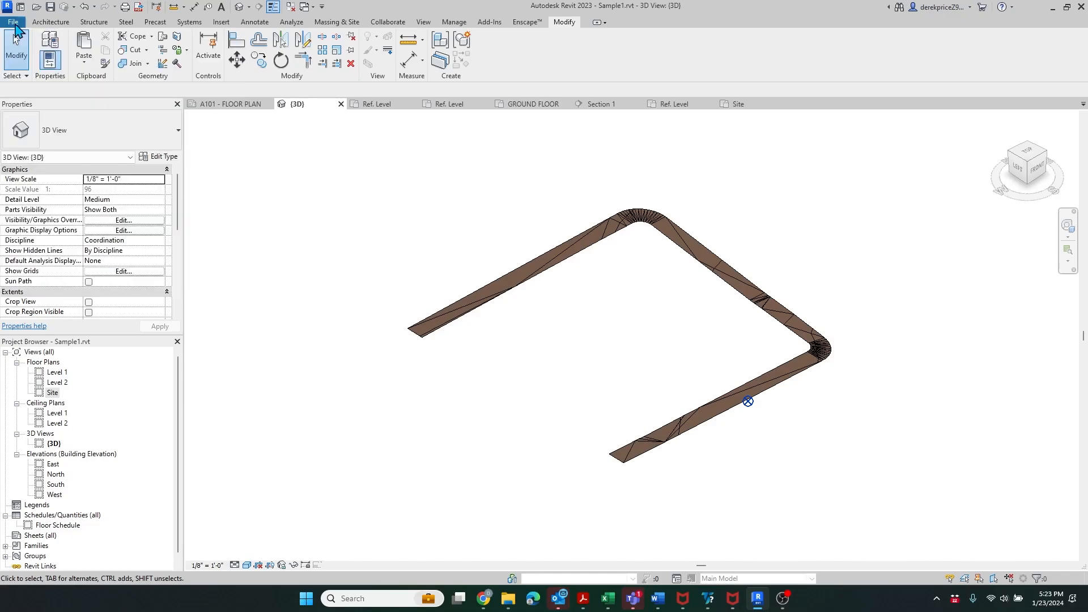
# - Create a new family from the English-Imperial Profile.rft template
pyautogui.click(14, 23)
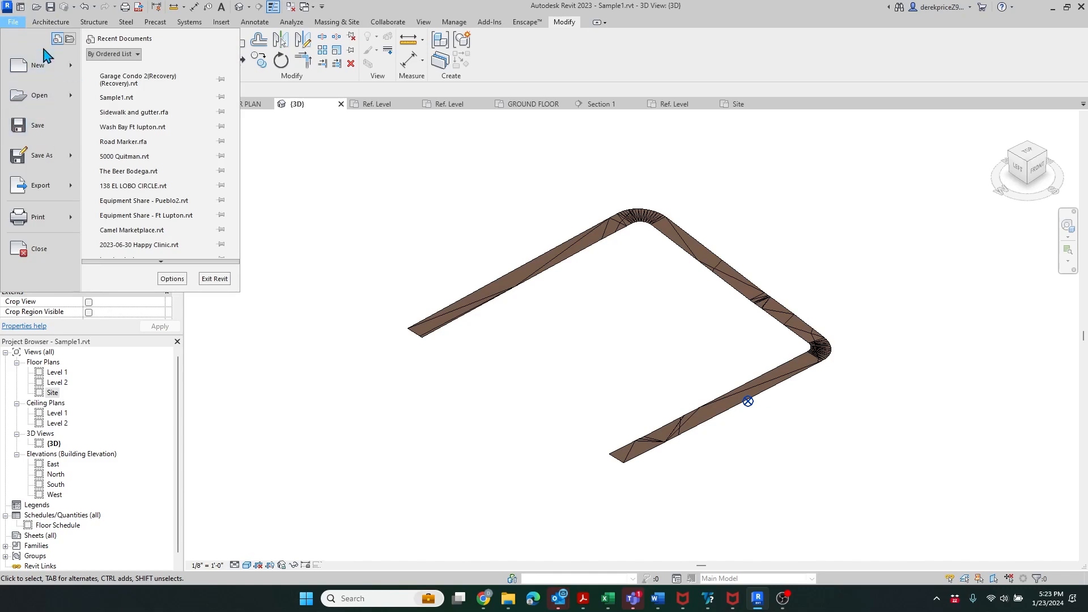
pyautogui.moveTo(45, 67)
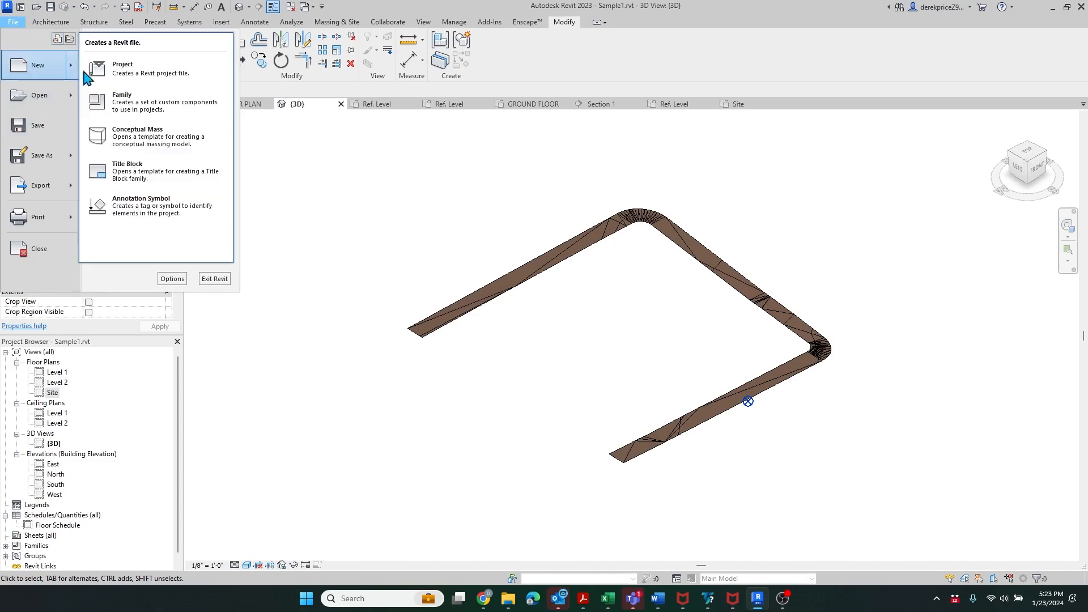
pyautogui.click(141, 113)
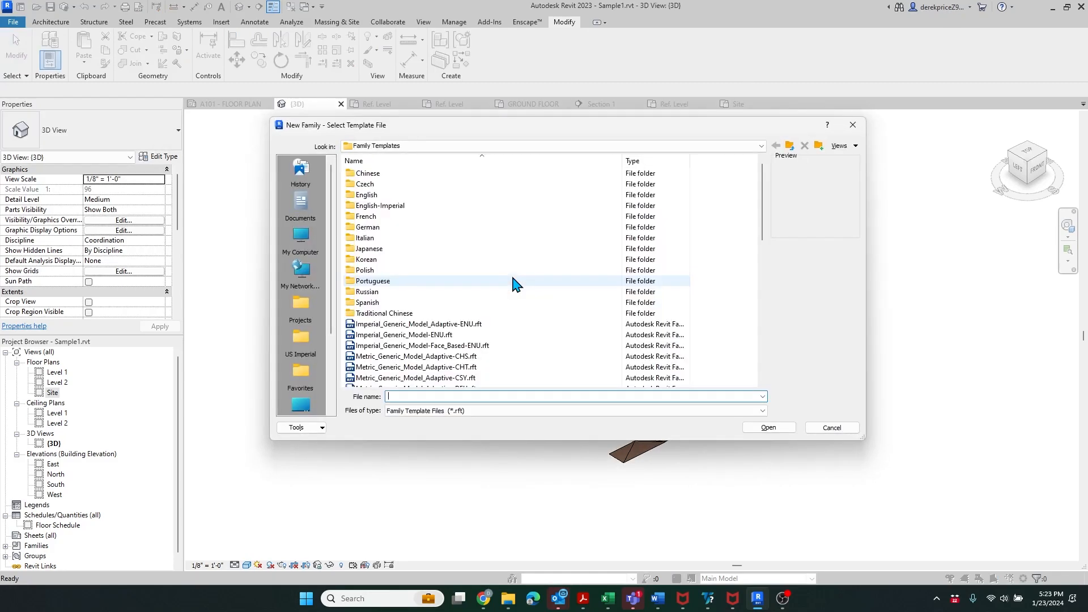
pyautogui.doubleClick(398, 206)
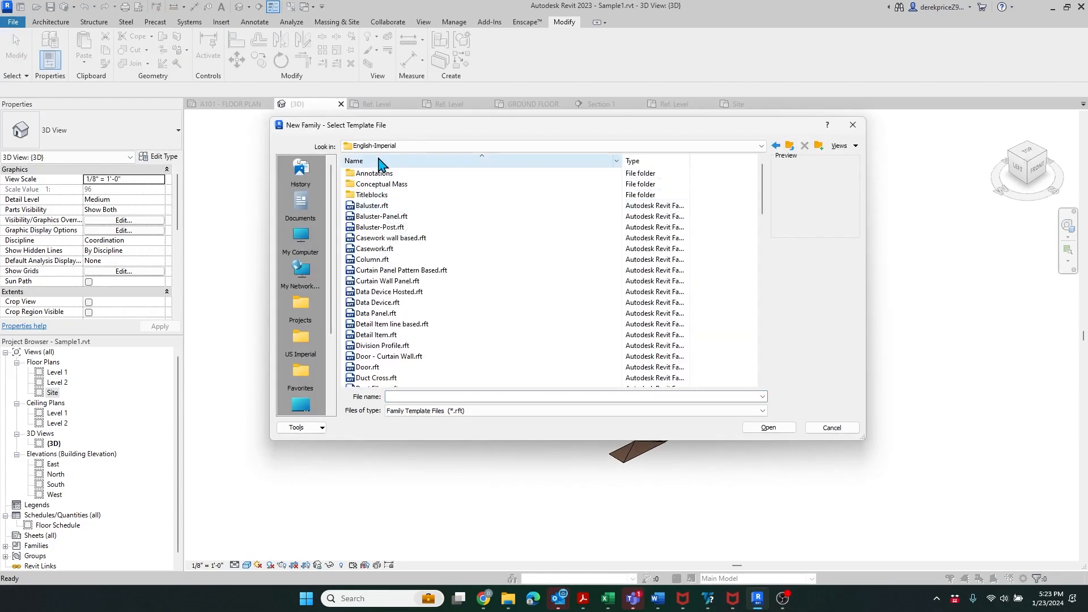
pyautogui.scroll(-5, 403, 266)
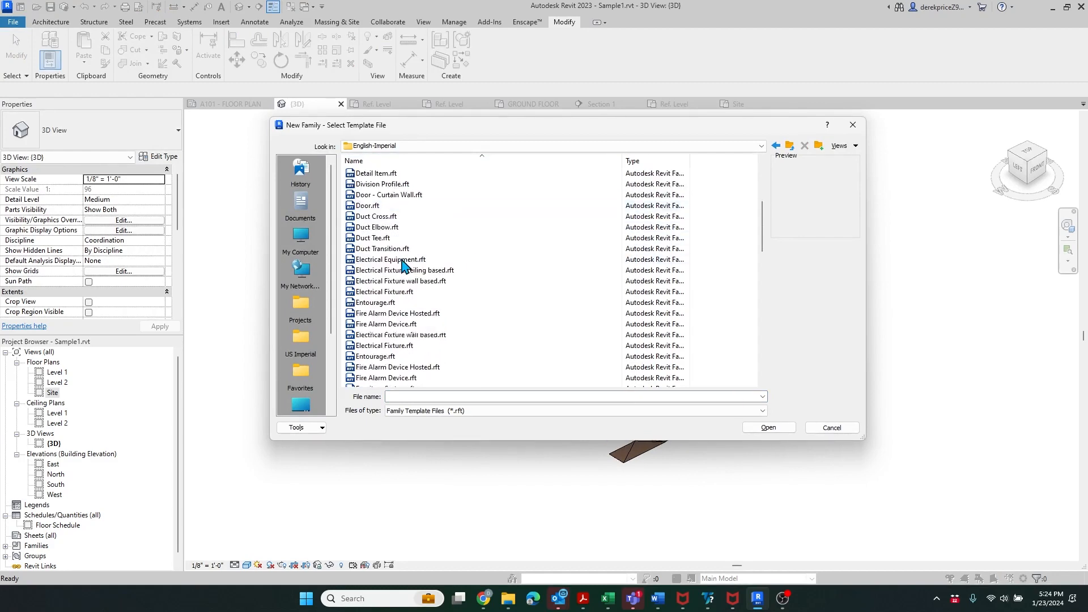
pyautogui.scroll(-3, 400, 264)
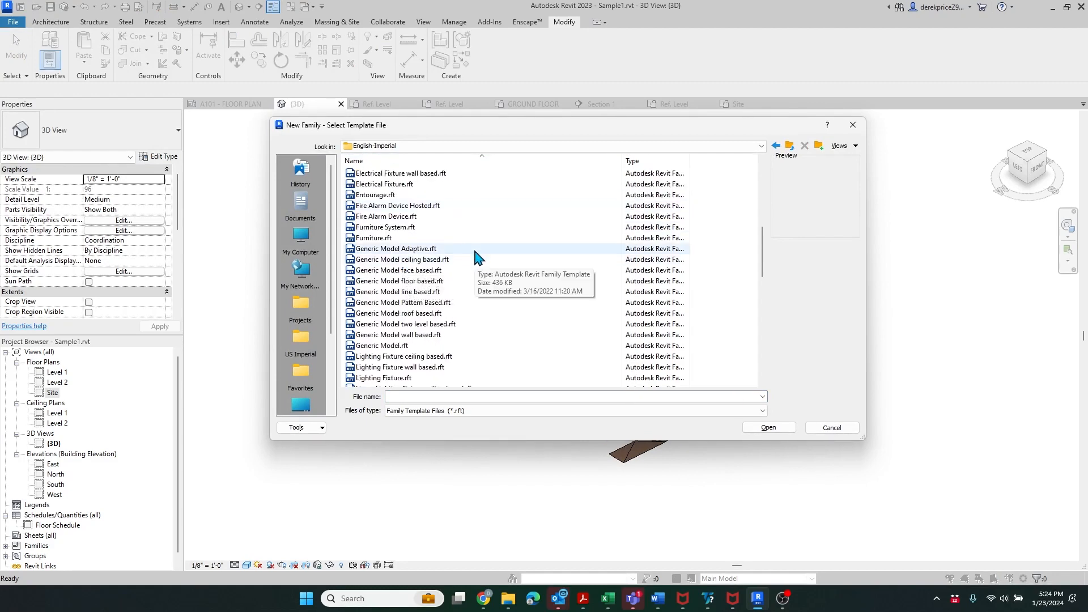
pyautogui.scroll(-5, 476, 255)
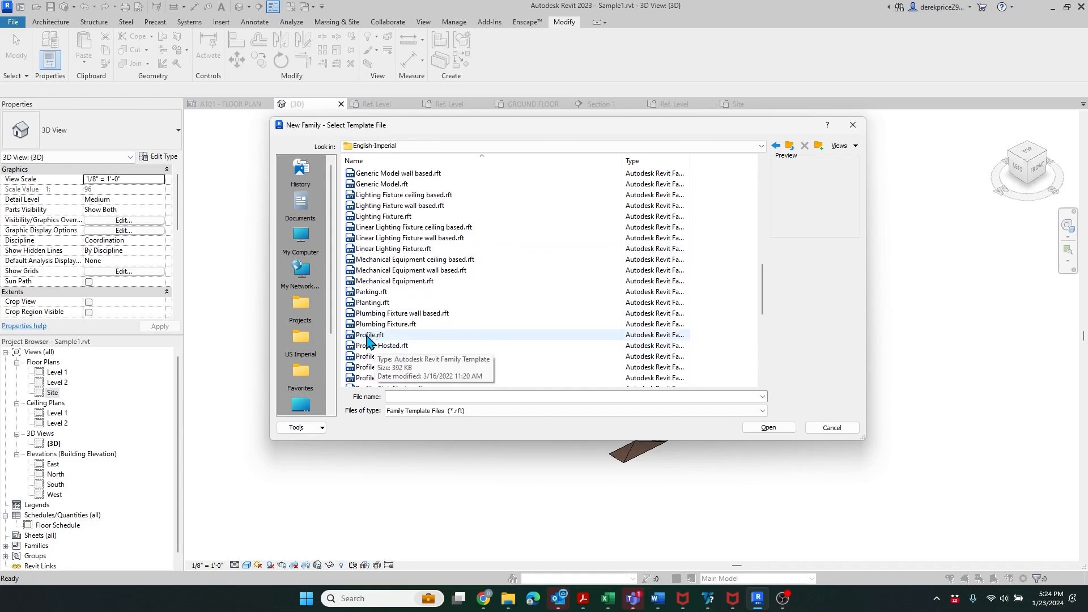
pyautogui.click(370, 336)
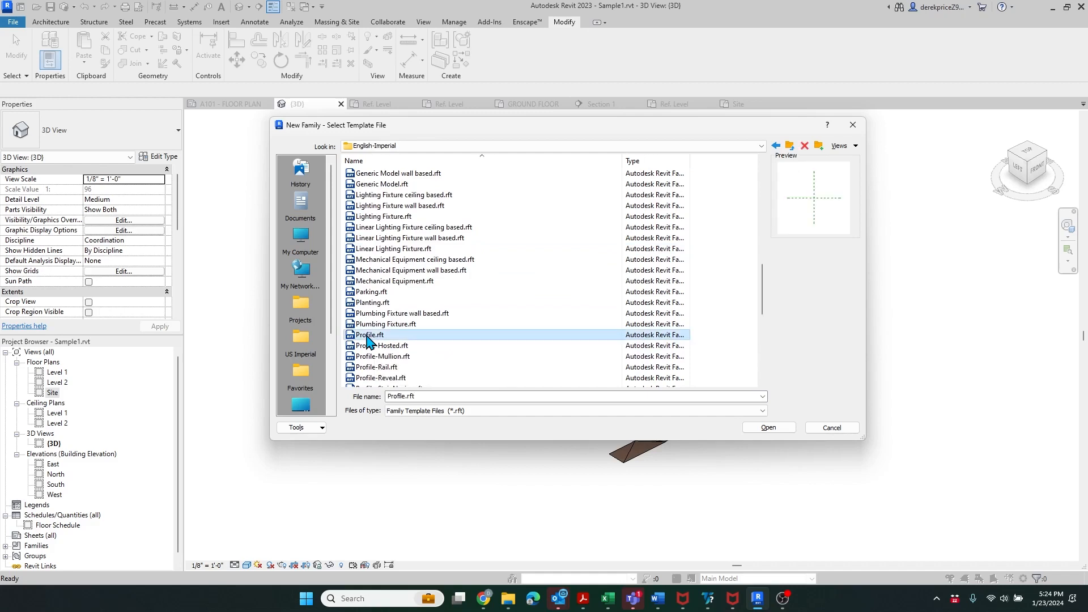
pyautogui.click(768, 428)
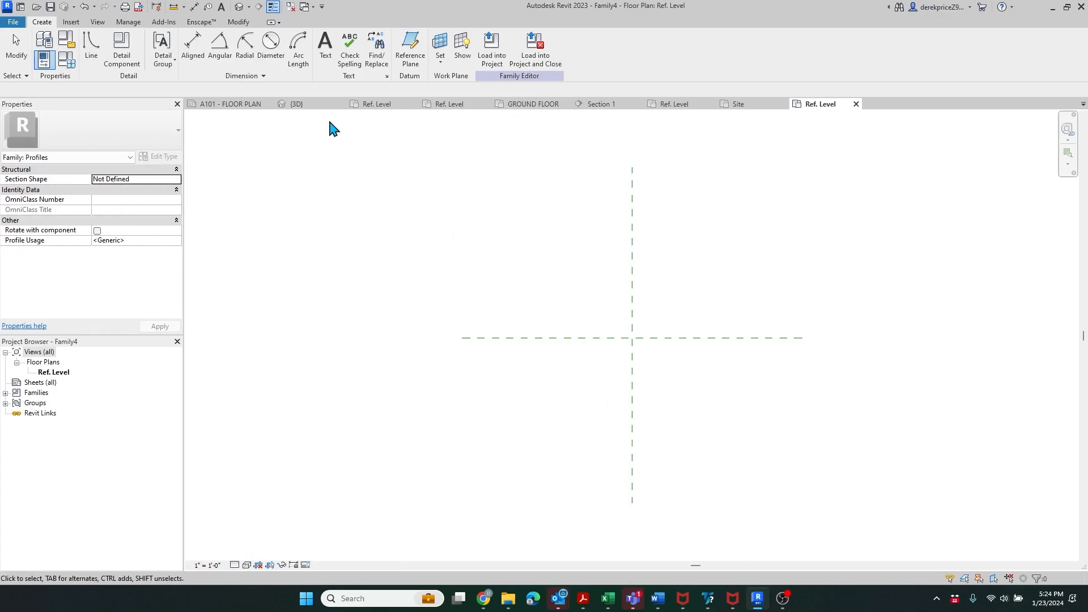
# - Sketch the curb block: a 6-inch vertical line, its top edge and left edge
pyautogui.click(91, 50)
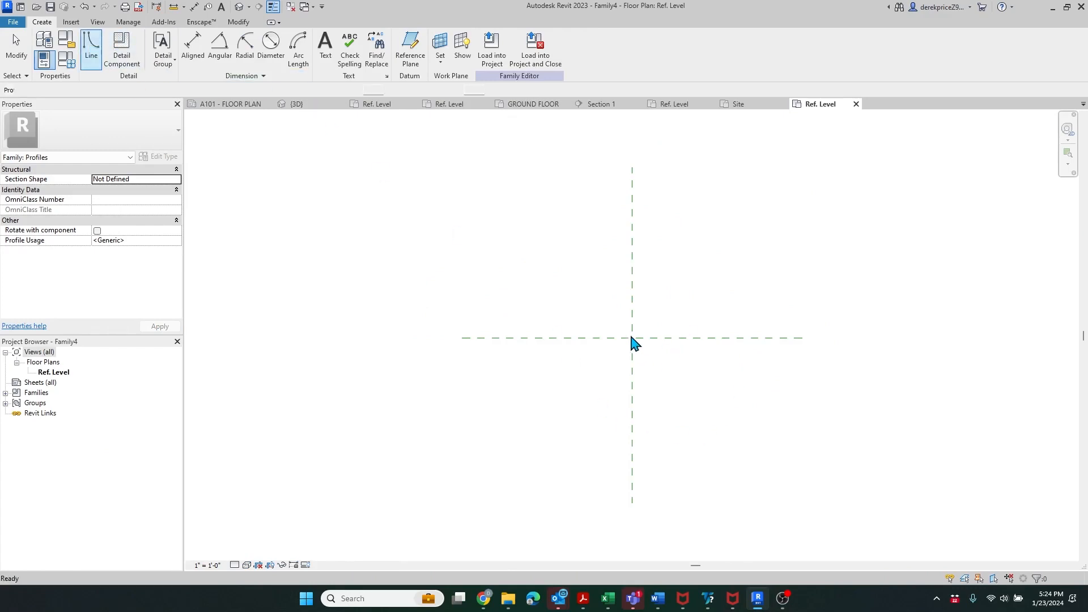
pyautogui.scroll(4, 632, 338)
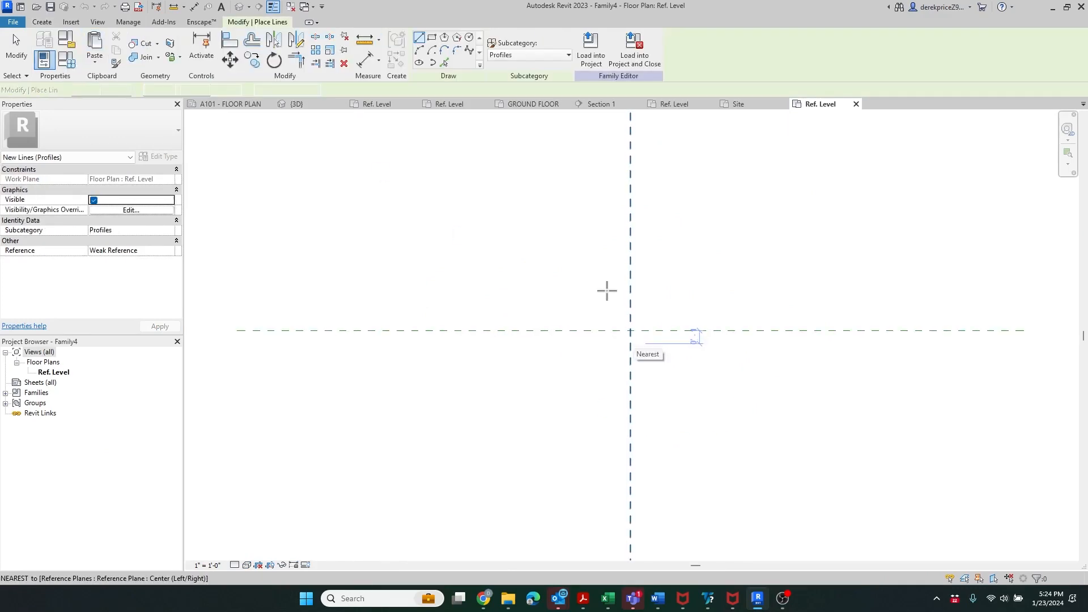
pyautogui.click(630, 330)
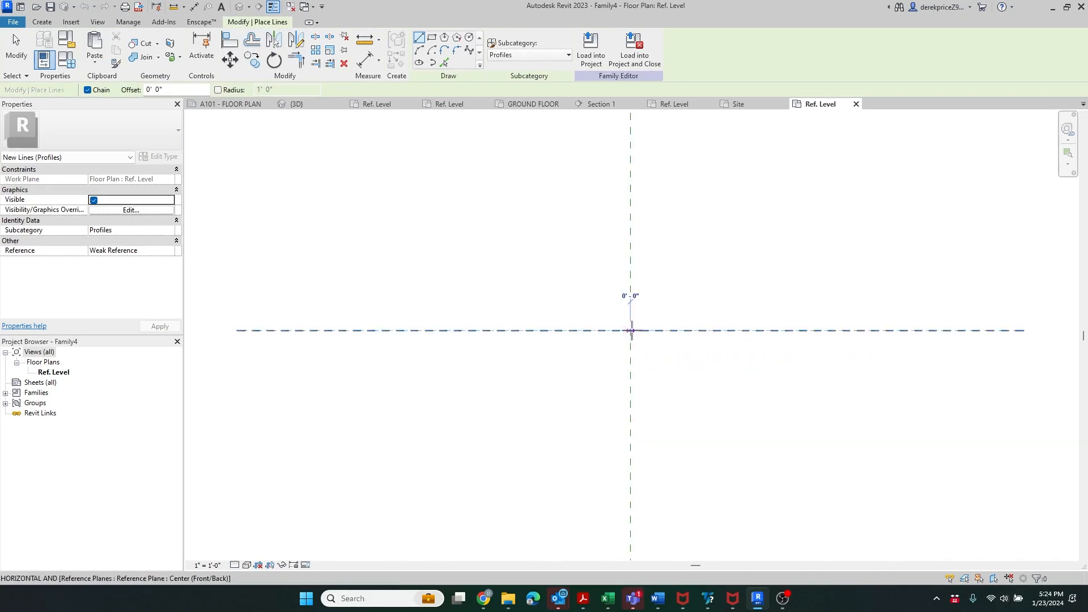
pyautogui.write('.5')
pyautogui.press('Return')
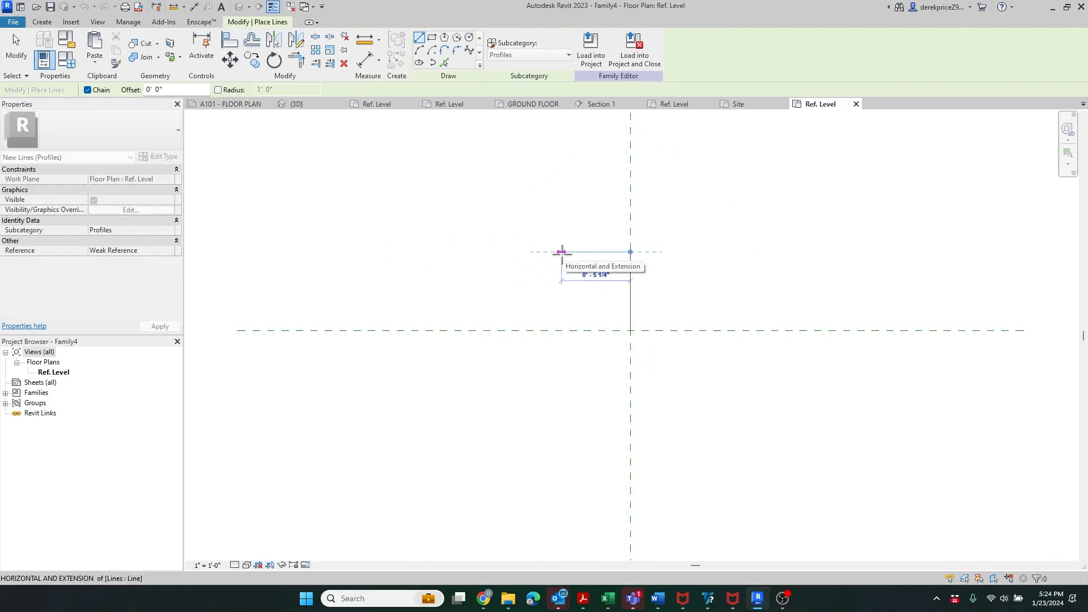
pyautogui.click(553, 252)
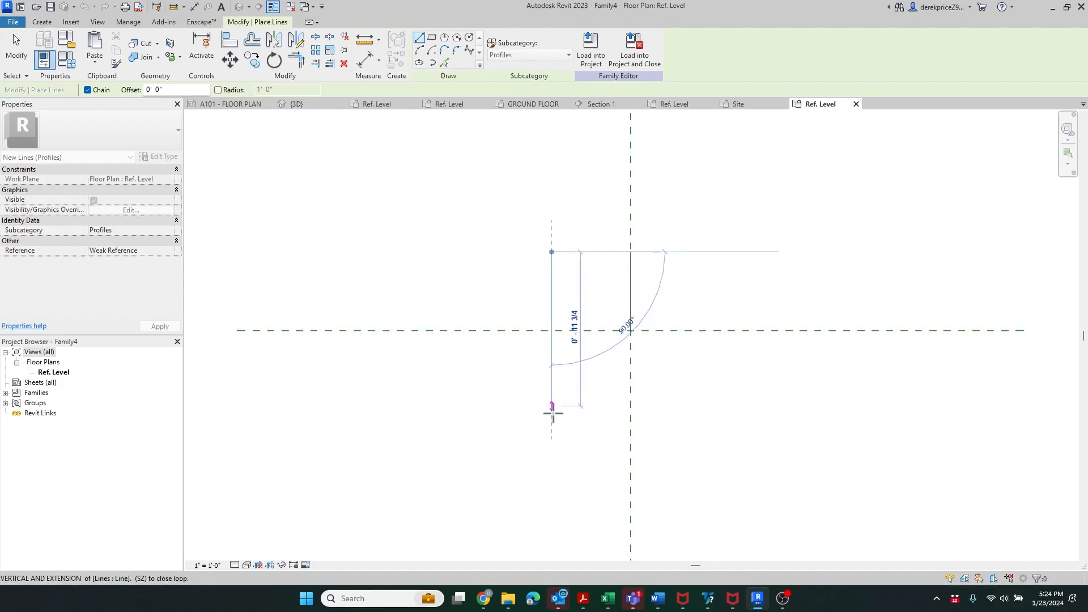
pyautogui.click(552, 460)
pyautogui.press('Escape')
pyautogui.press('Escape')
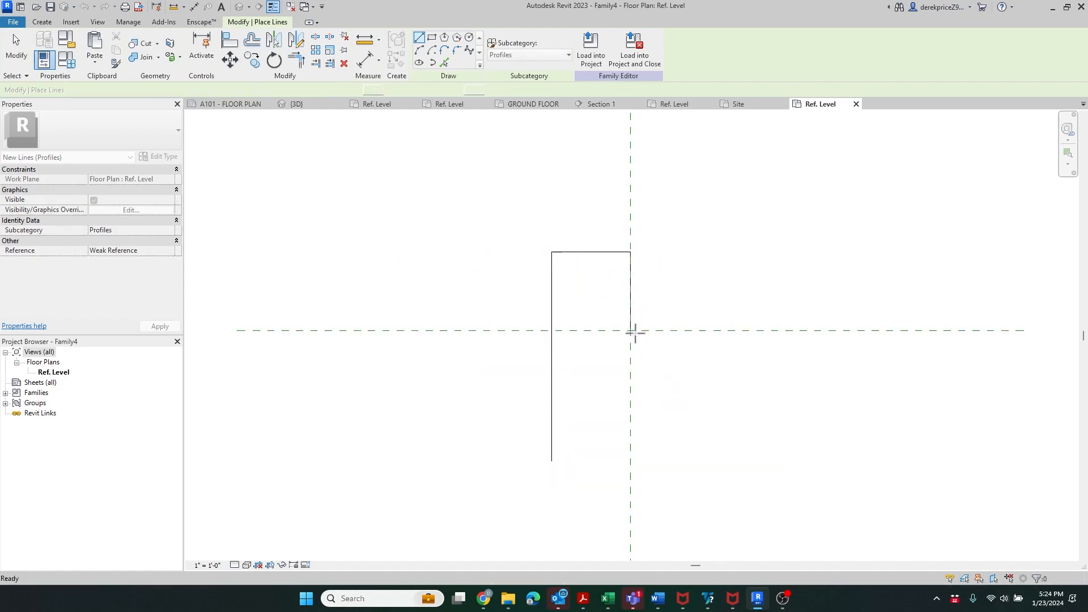
# - Sketch the 1.5-foot sidewalk line with a 4-inch end edge, closing back at the left edge
pyautogui.click(630, 331)
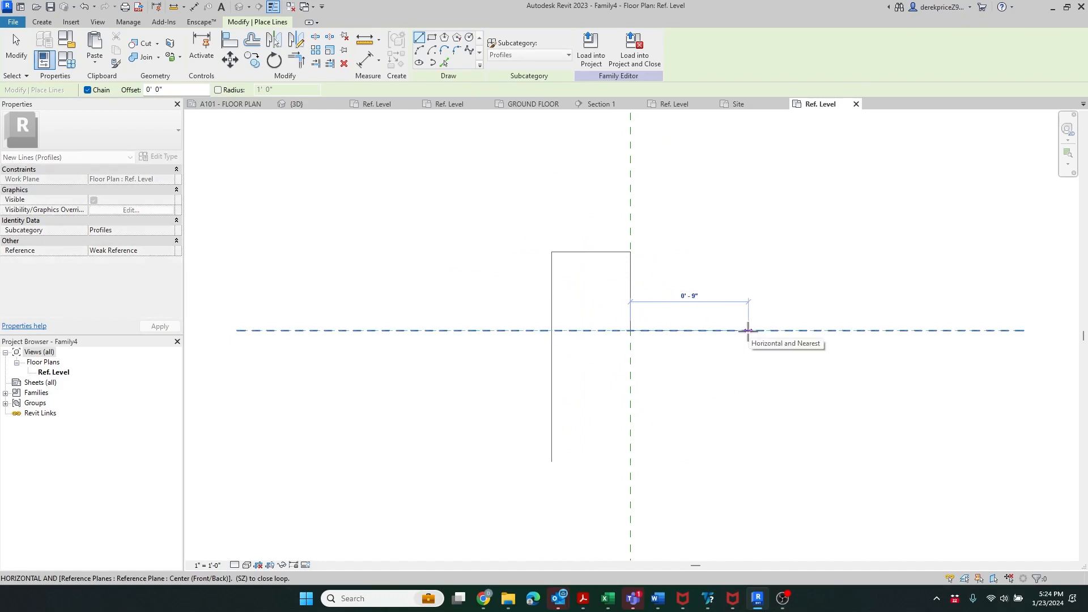
pyautogui.write("1.5'")
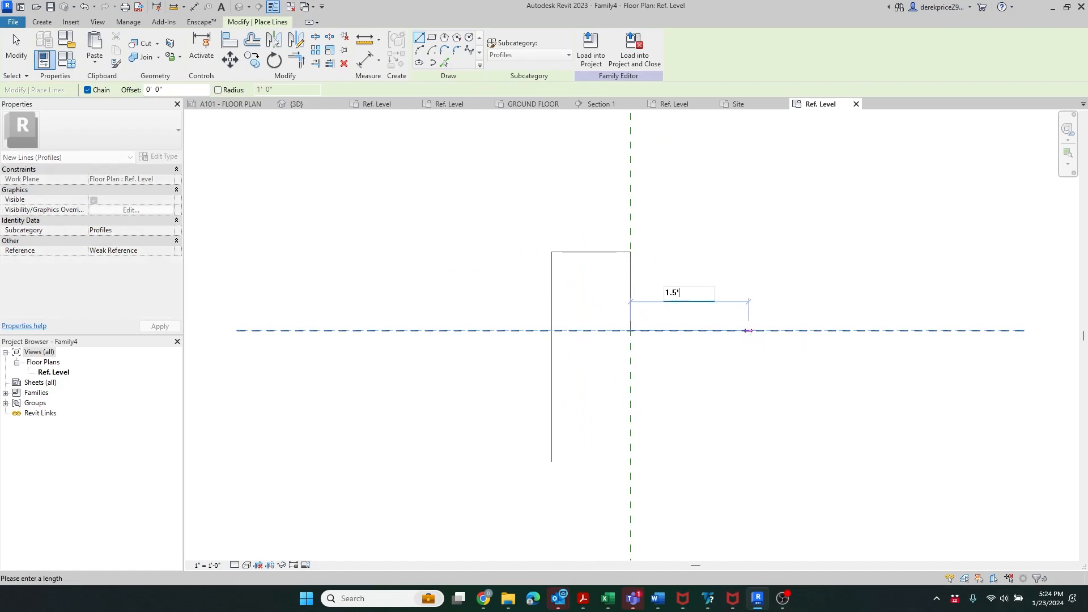
pyautogui.press('Return')
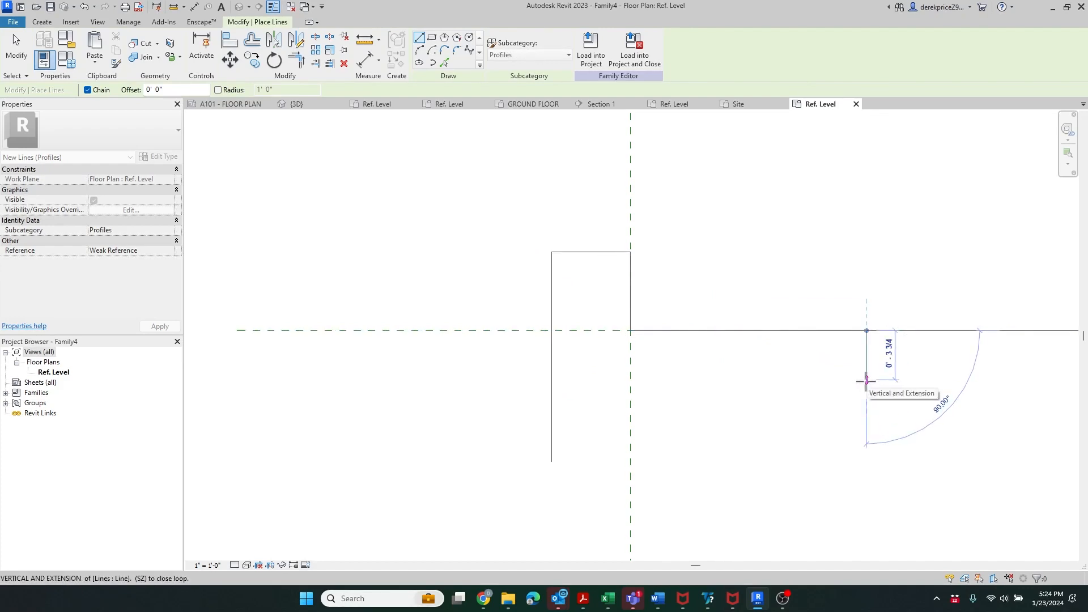
pyautogui.click(866, 382)
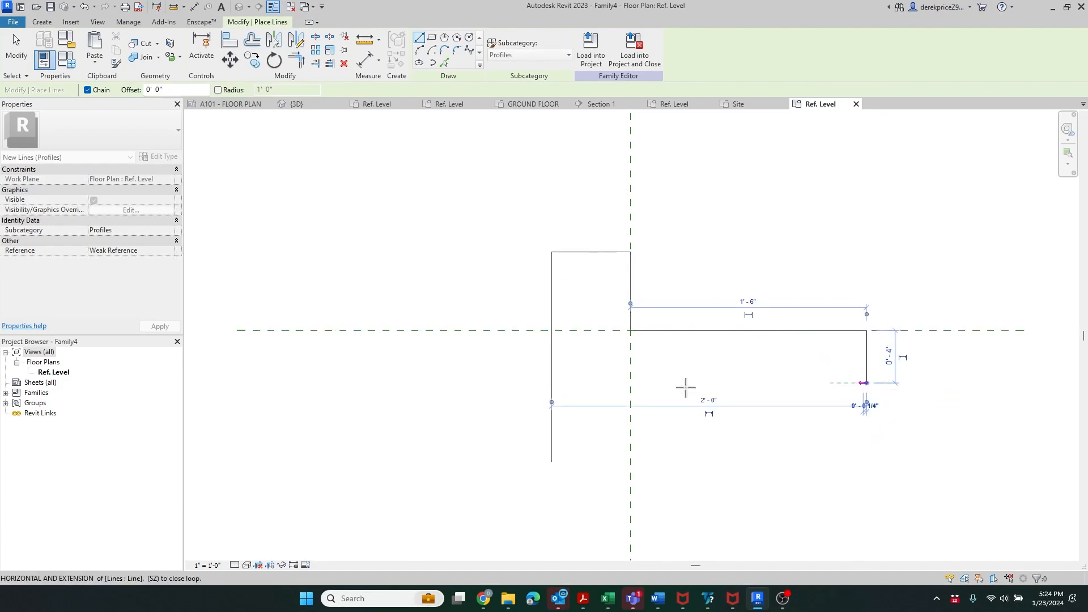
pyautogui.click(552, 383)
pyautogui.press('Escape')
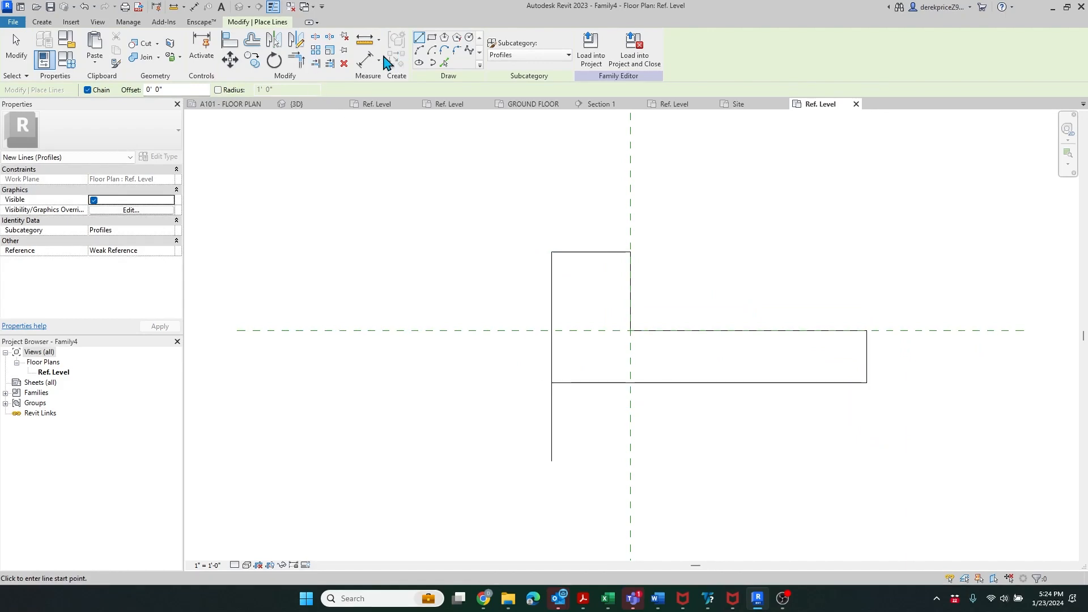
# - Trim the left and bottom lines to meet at a clean corner
pyautogui.click(296, 59)
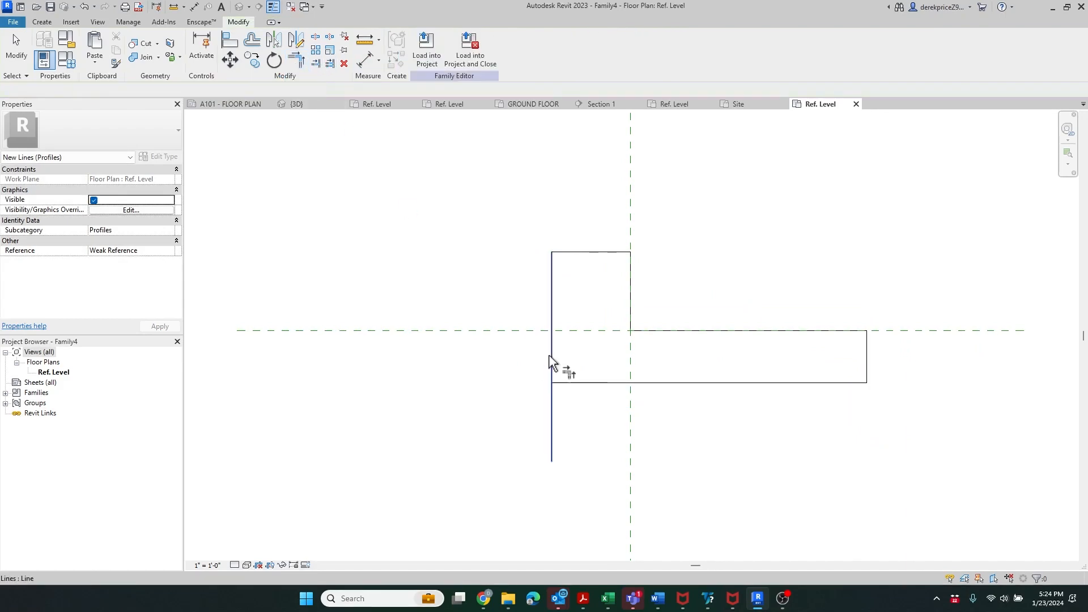
pyautogui.click(577, 383)
pyautogui.click(553, 365)
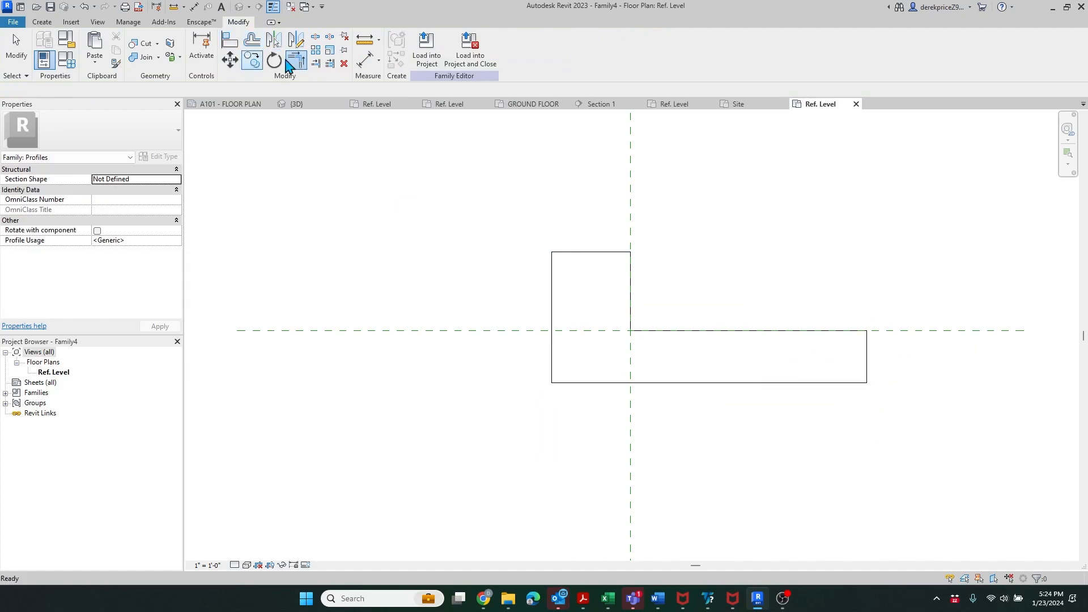
pyautogui.press('Escape')
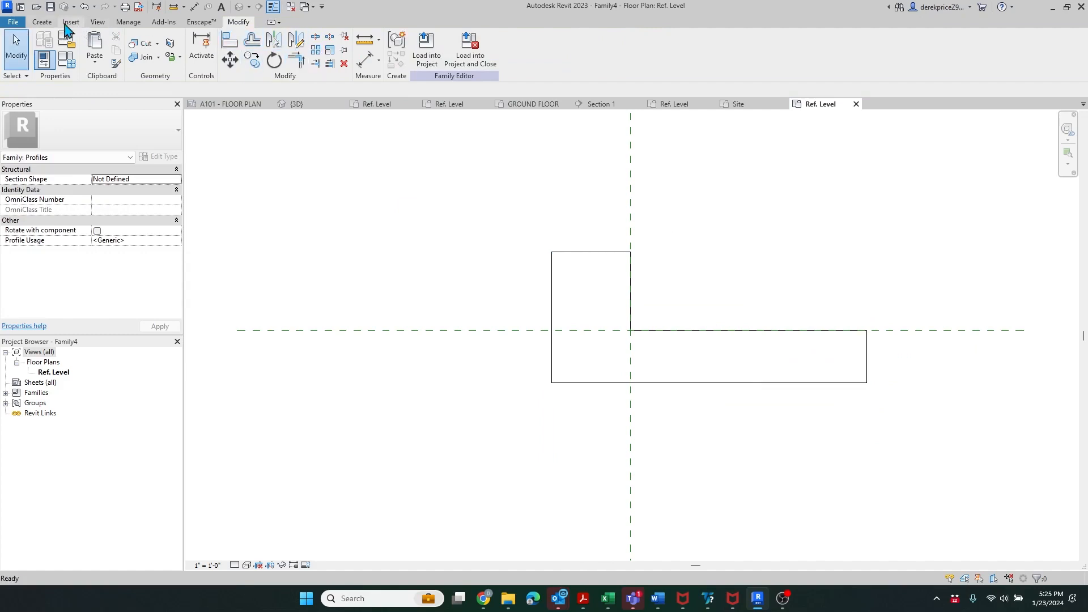
# - Draw a start-end-radius quarter arc at the curb's top-right corner
pyautogui.click(42, 21)
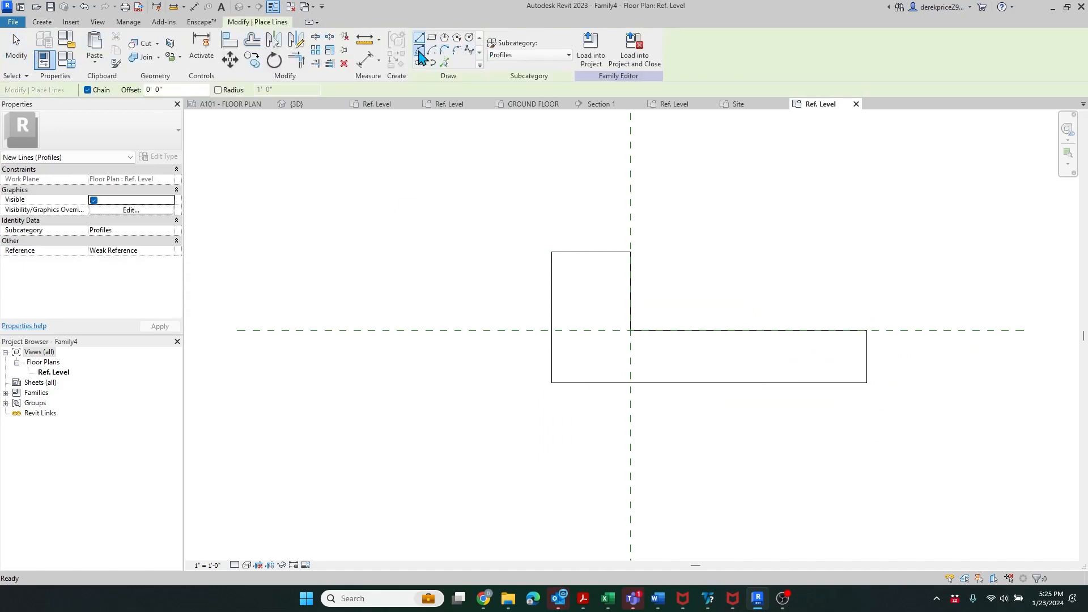
pyautogui.click(631, 252)
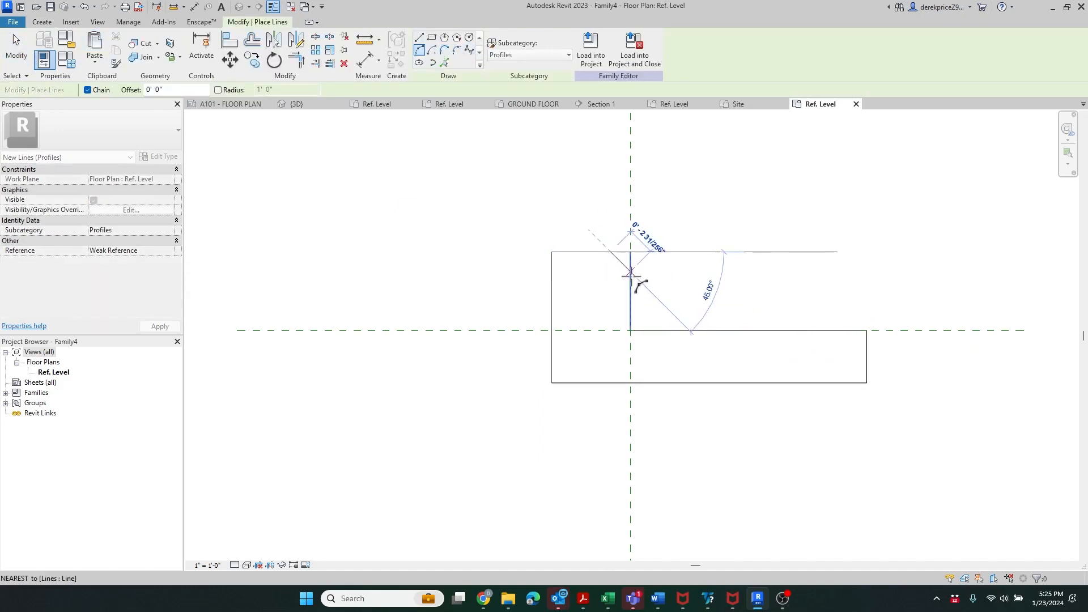
pyautogui.click(445, 62)
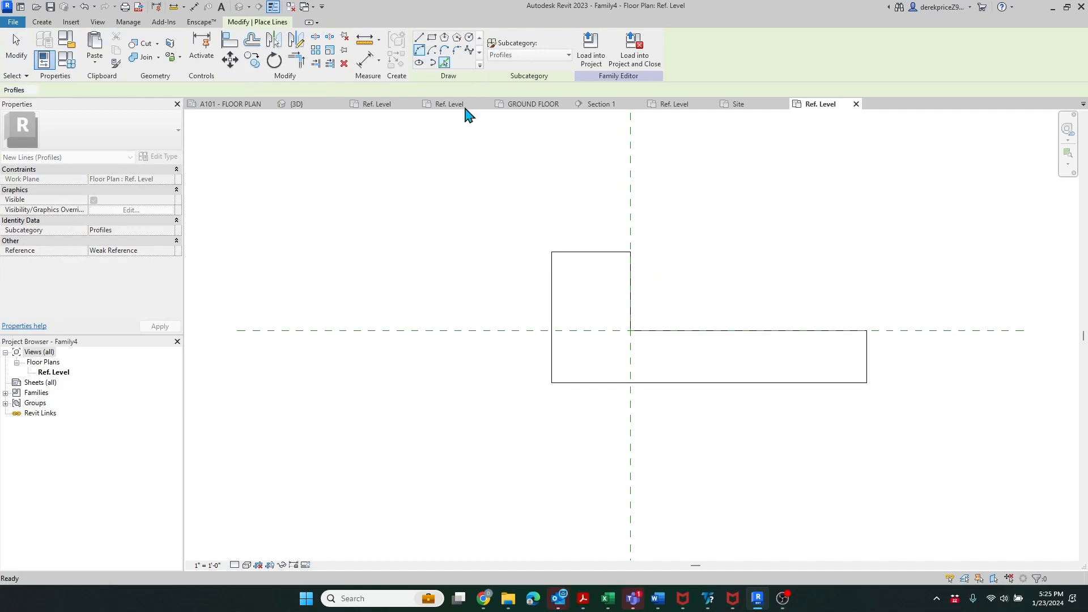
pyautogui.press('l')
pyautogui.press('i')
pyautogui.click(592, 252)
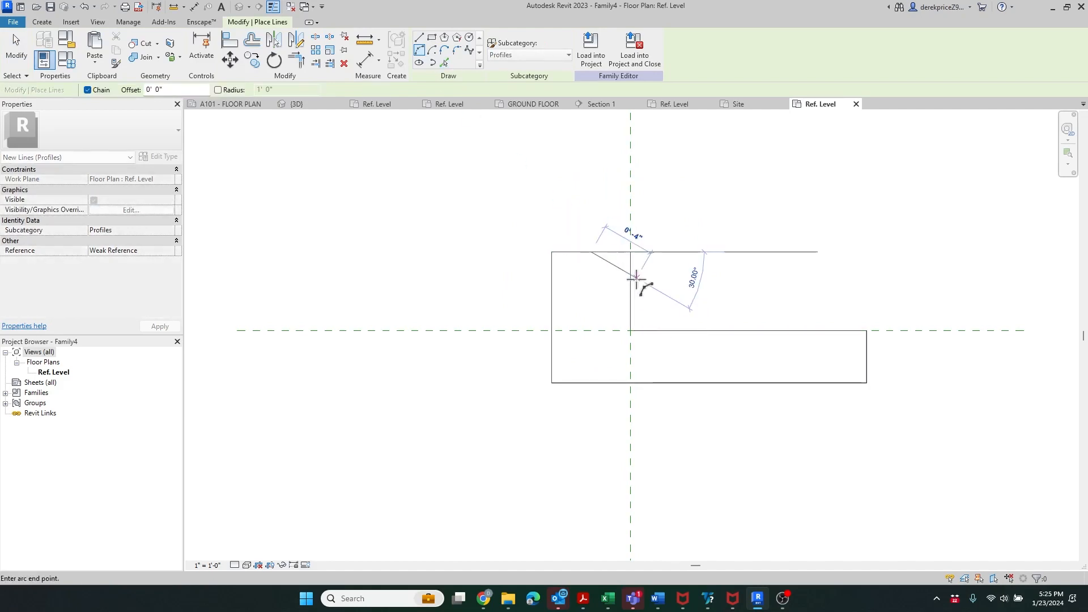
pyautogui.click(631, 291)
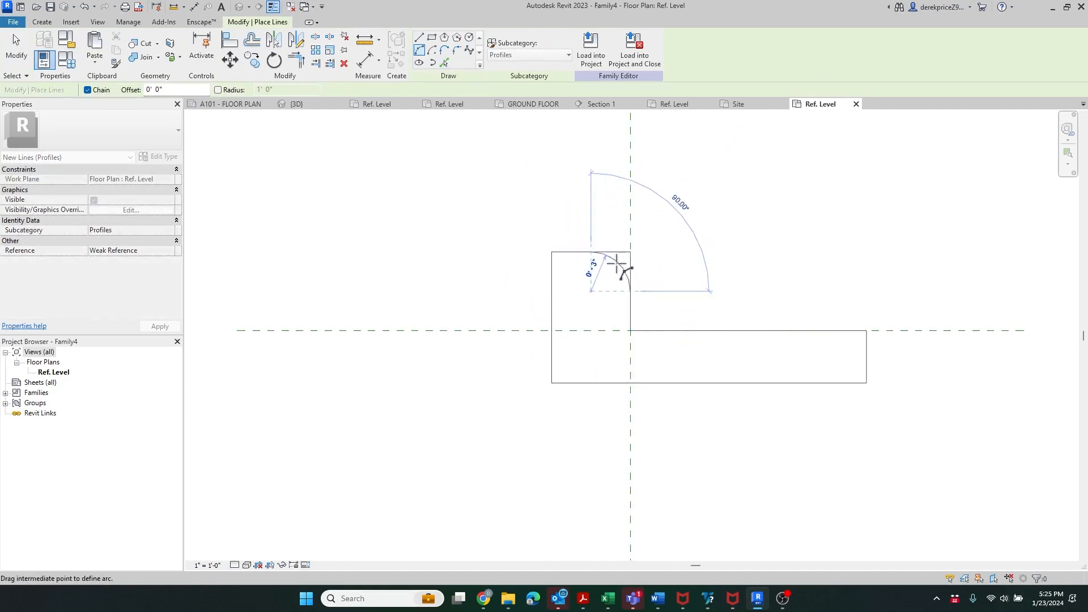
pyautogui.click(619, 263)
# - Trim the top edge and the vertical edge so both end at the arc
pyautogui.click(296, 60)
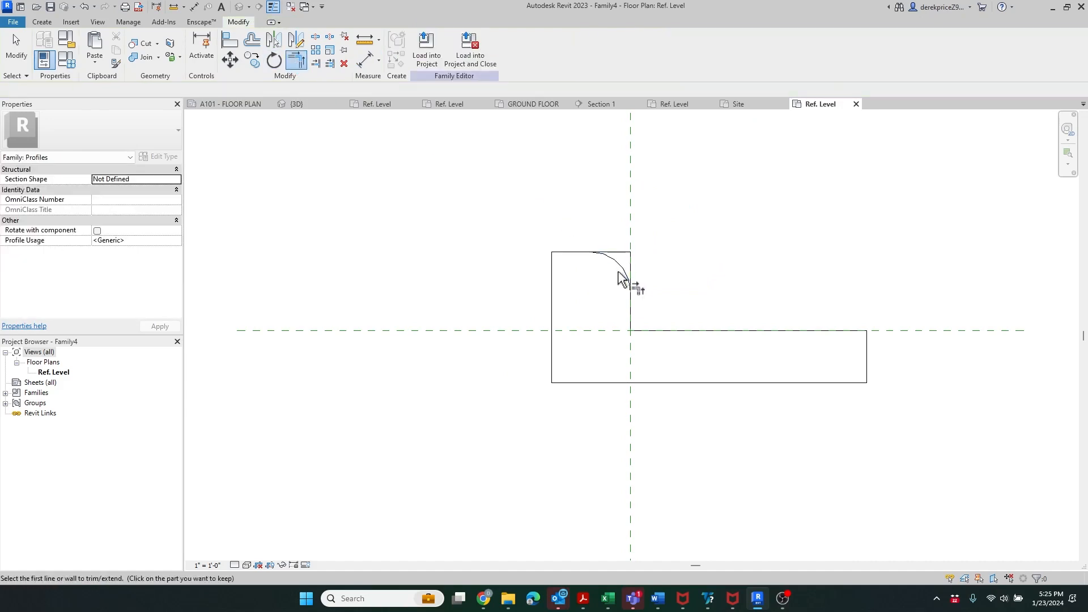
pyautogui.click(597, 256)
pyautogui.click(575, 253)
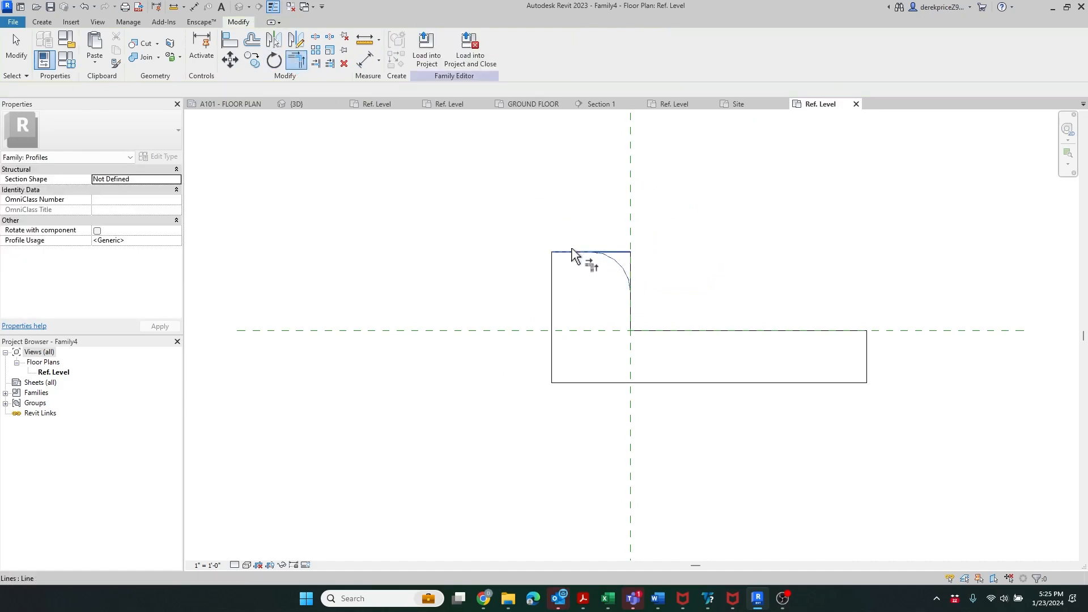
pyautogui.click(631, 264)
pyautogui.press('Escape')
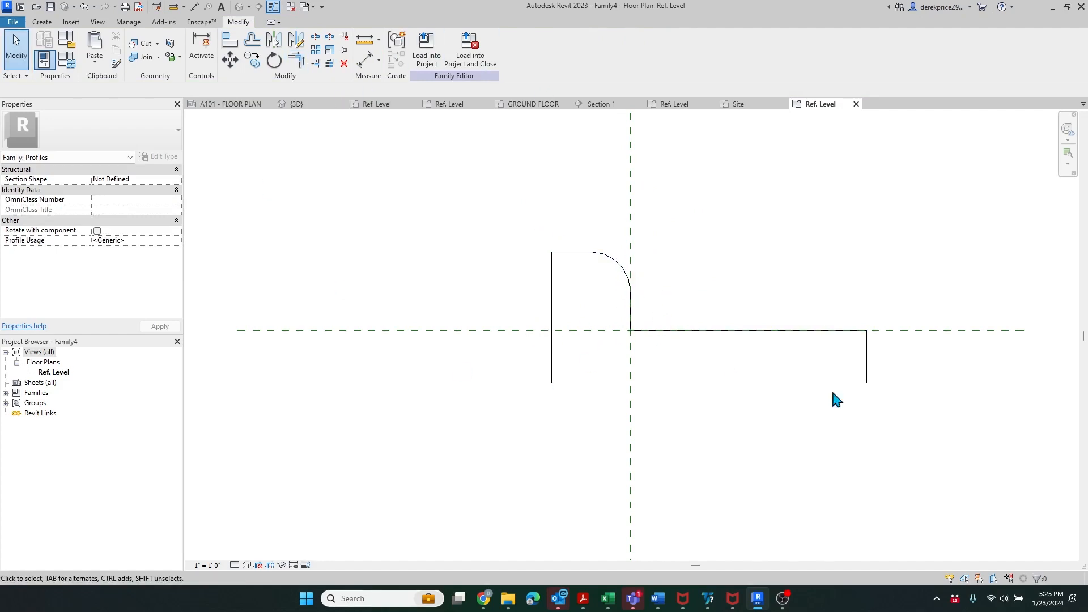
pyautogui.scroll(-2, 913, 406)
pyautogui.scroll(3, 680, 332)
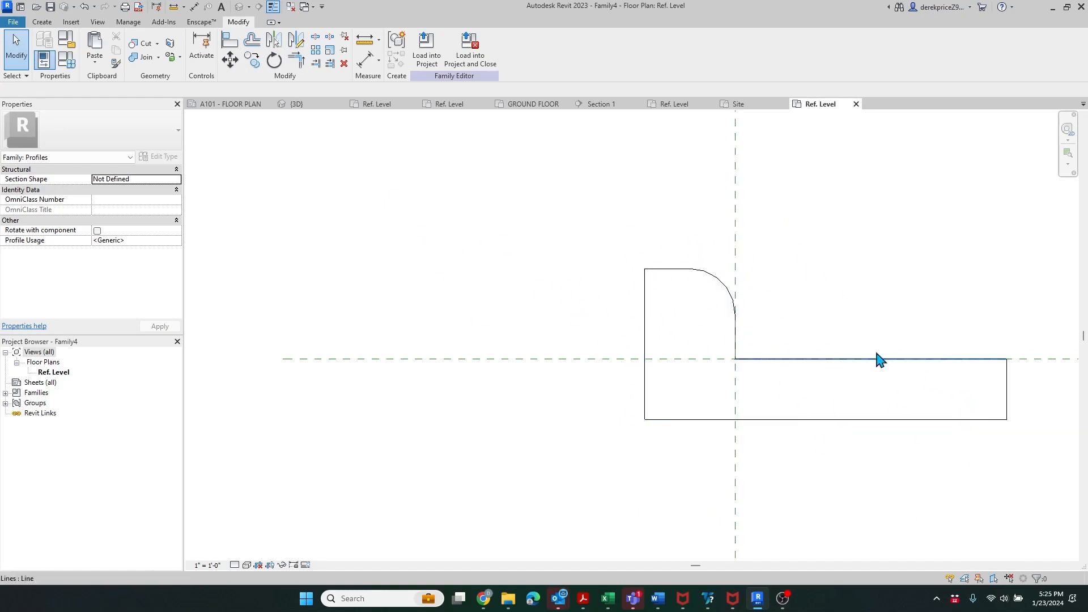
# - Draw a 2'-9"-wide rectangle left of the curb top, starting at curb-top height
pyautogui.click(42, 21)
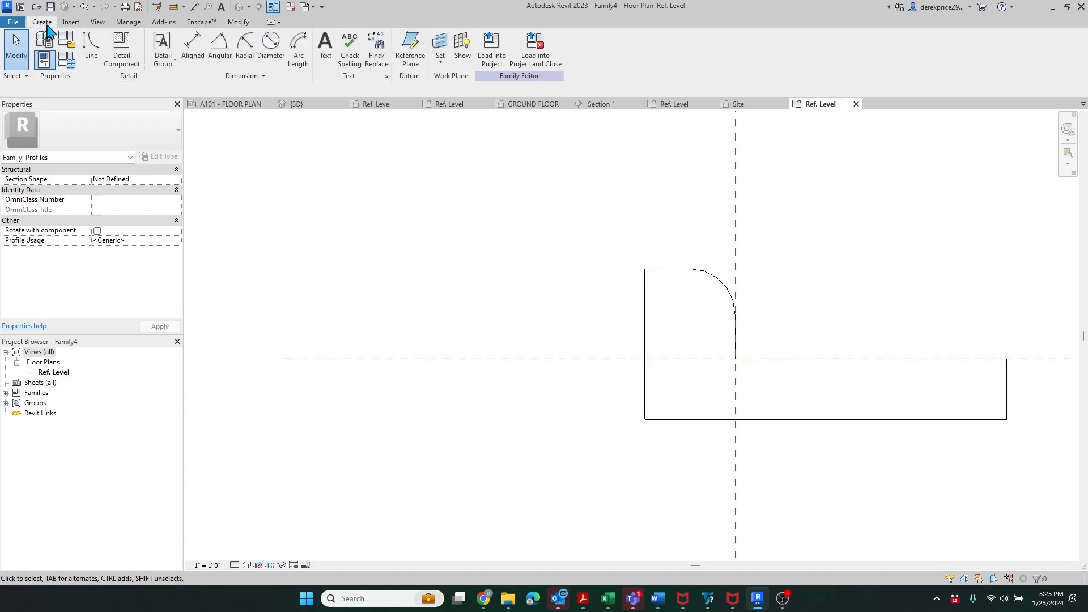
pyautogui.click(92, 50)
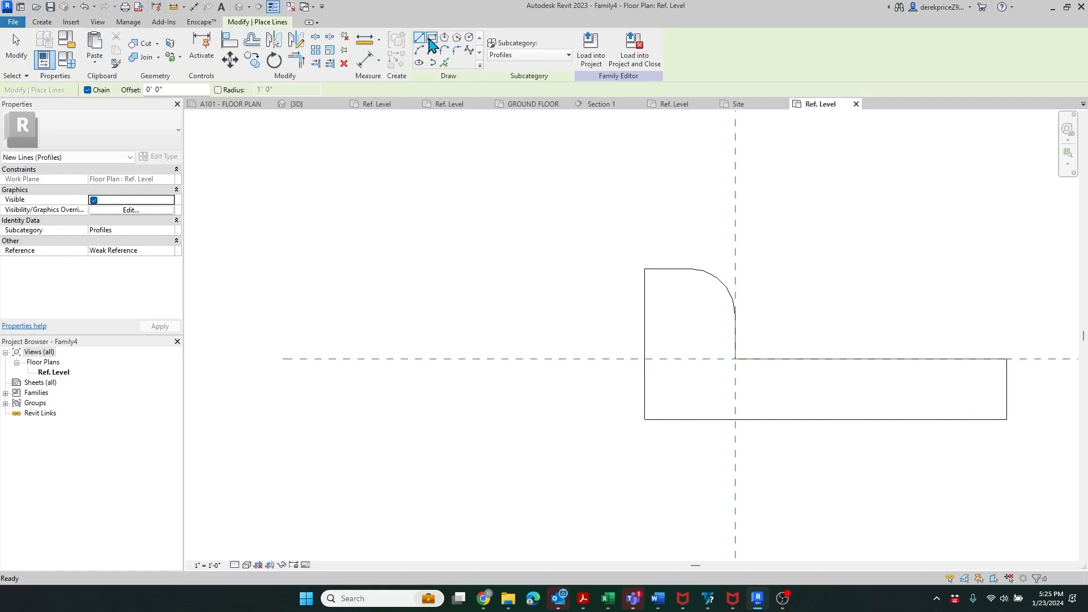
pyautogui.click(625, 269)
pyautogui.scroll(-3, 530, 356)
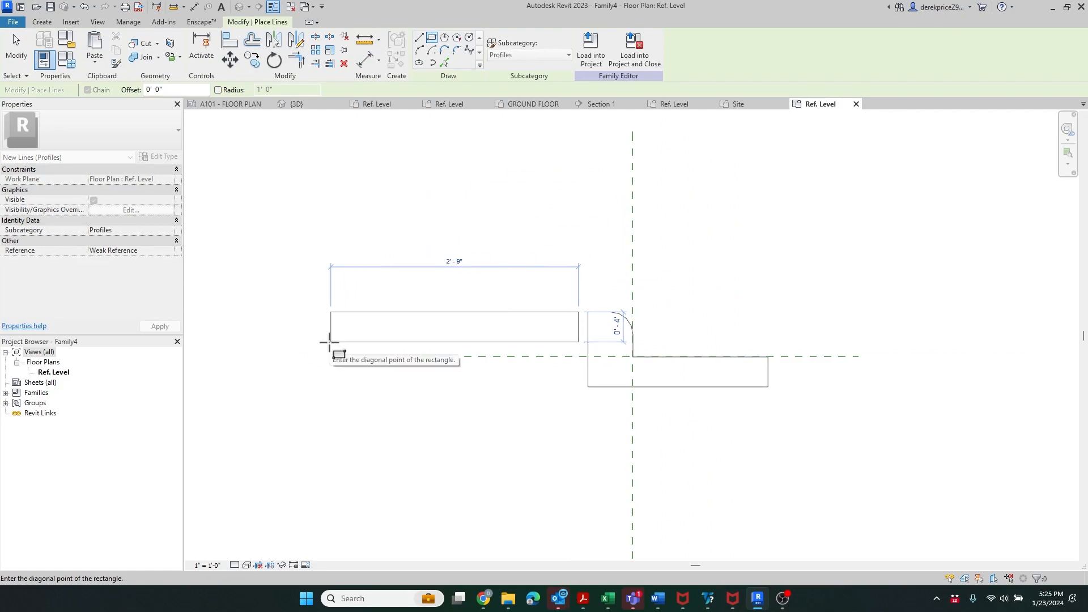
pyautogui.click(331, 342)
pyautogui.press('Escape')
pyautogui.press('Escape')
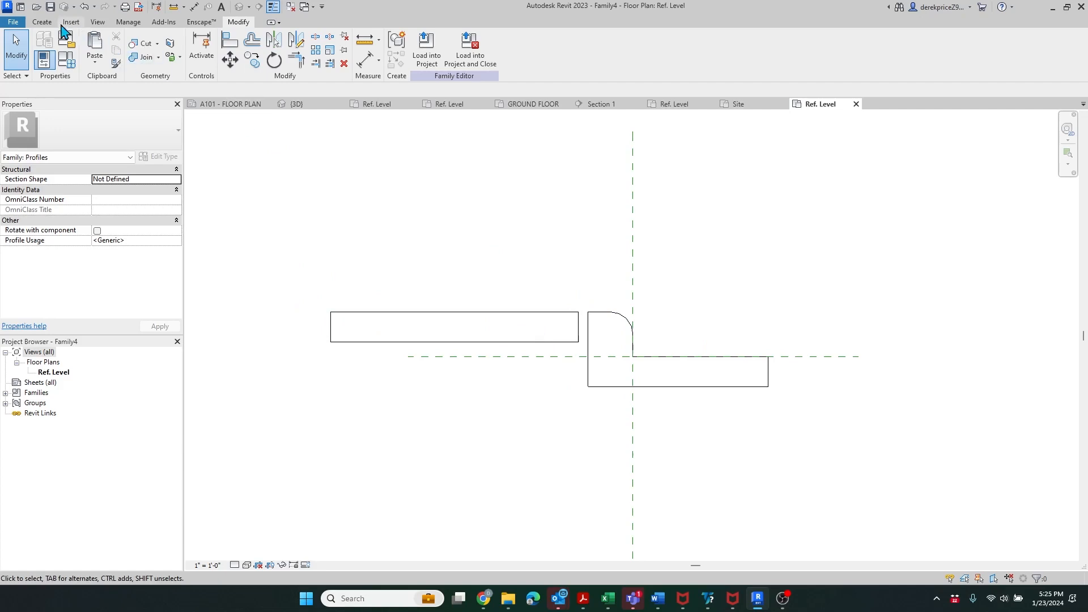
pyautogui.click(42, 22)
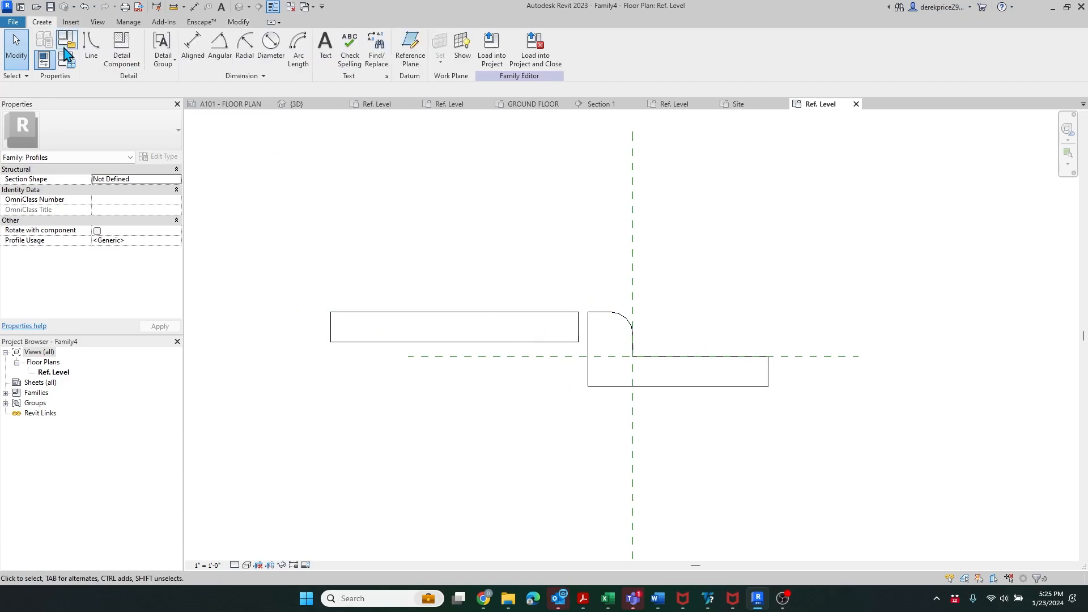
# - Dimension the sidewalk rectangle from the curb edge and set its width to 5'
pyautogui.click(193, 45)
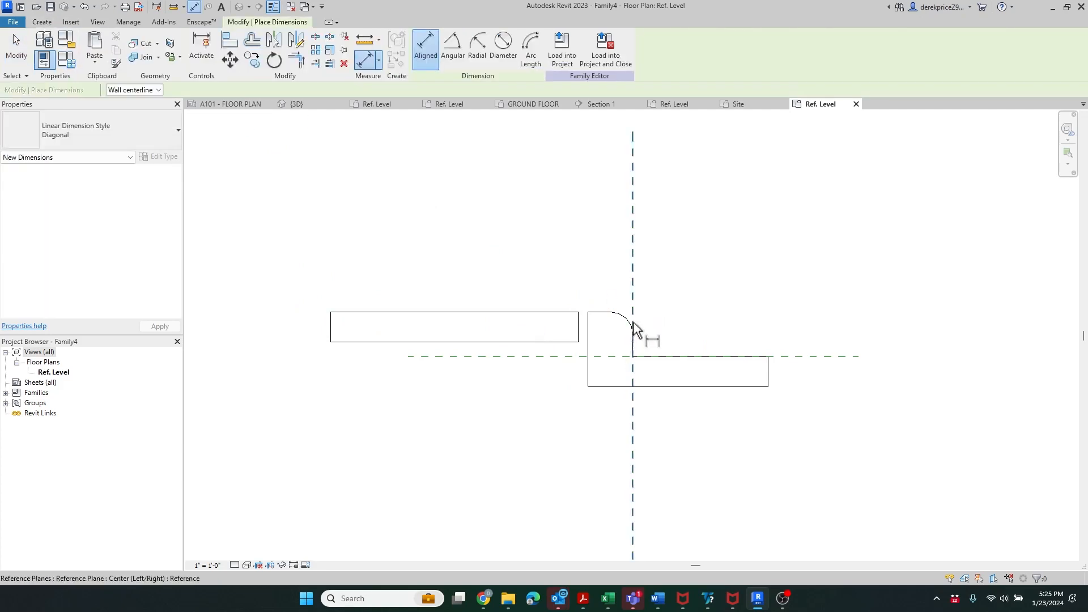
pyautogui.click(588, 331)
pyautogui.click(332, 334)
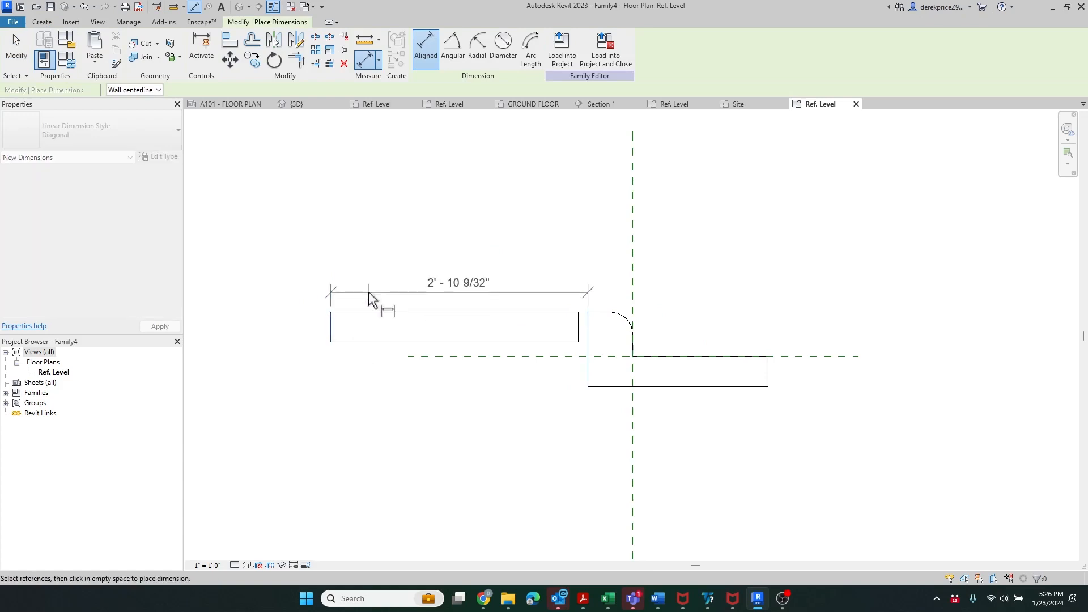
pyautogui.click(369, 292)
pyautogui.press('Escape')
pyautogui.press('Escape')
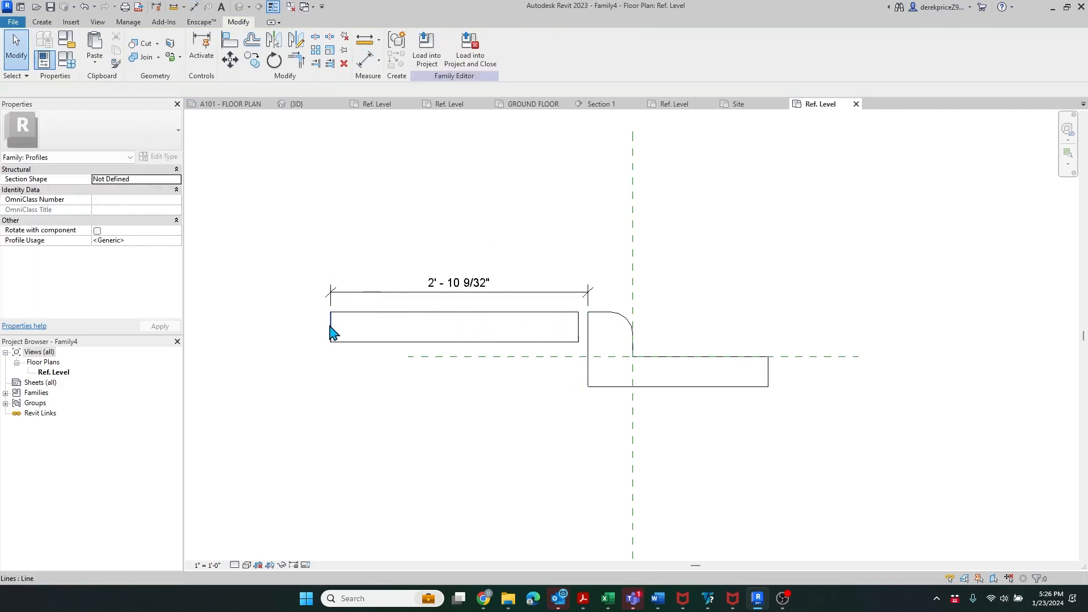
pyautogui.click(482, 308)
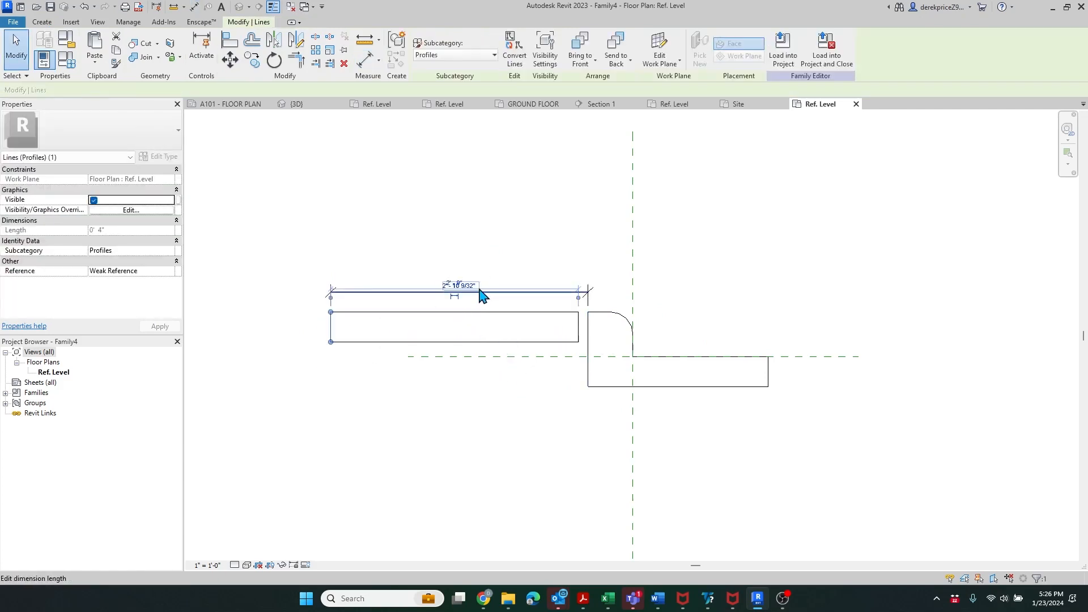
pyautogui.scroll(2, 467, 314)
pyautogui.click(465, 274)
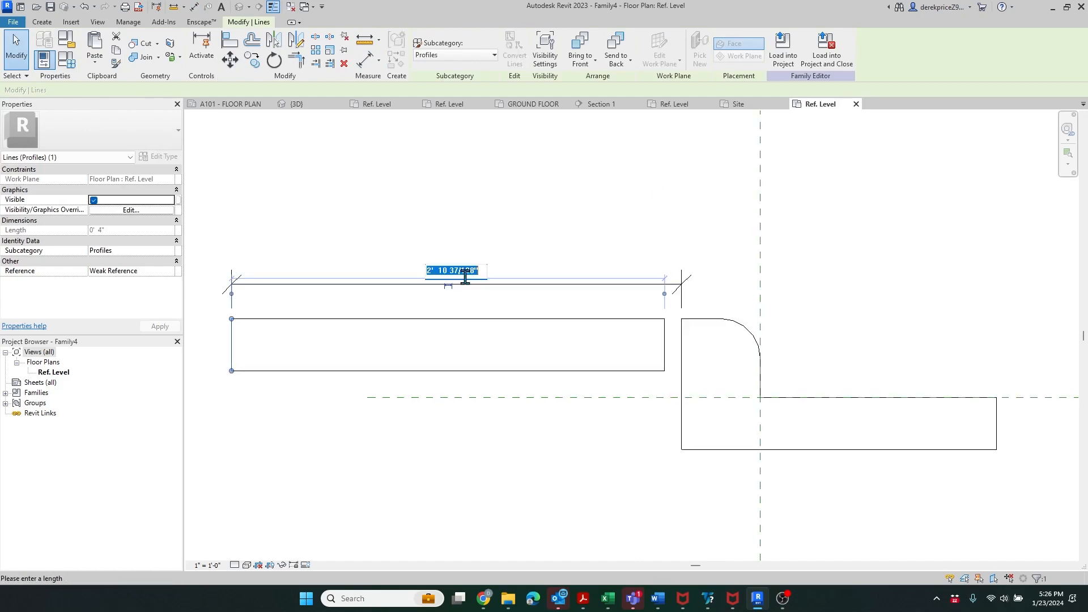
pyautogui.write('5')
pyautogui.press('Return')
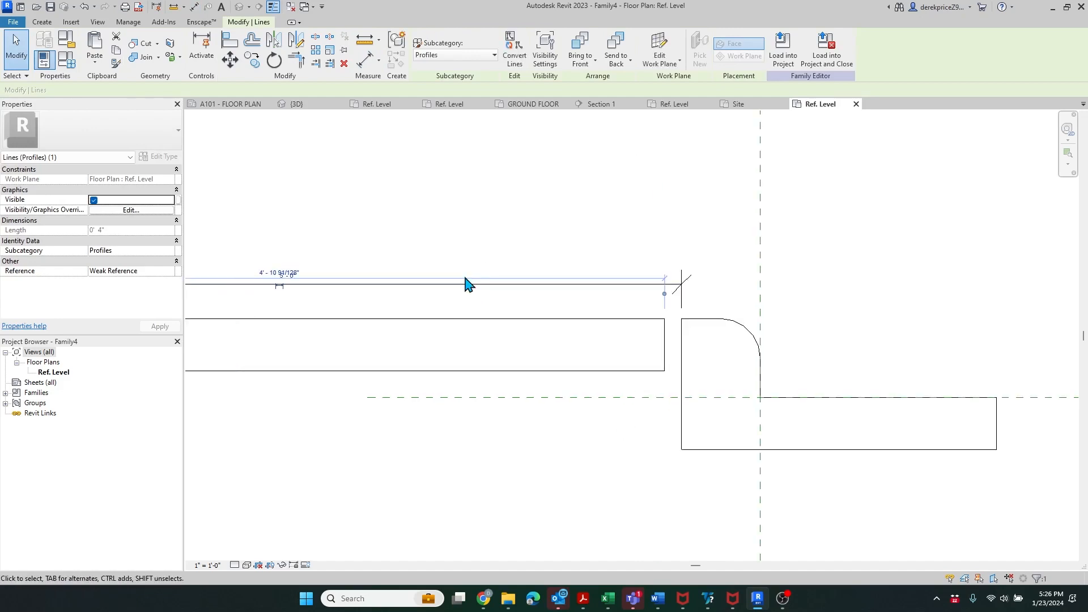
pyautogui.scroll(-1, 693, 343)
# - Set the gap between the rectangle's right edge and the curb face to 1/2"
pyautogui.click(672, 347)
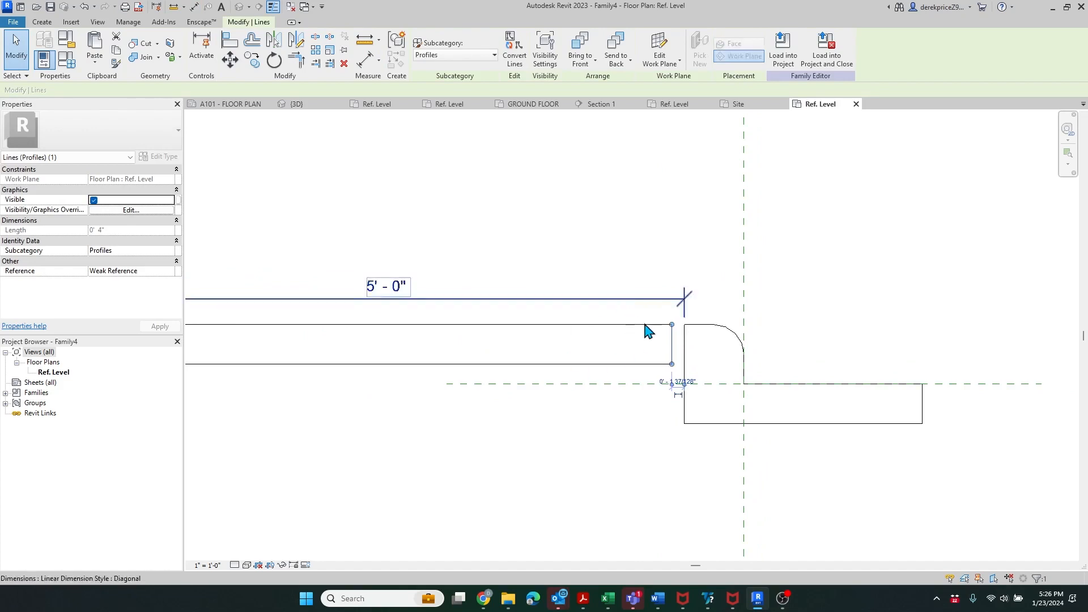
pyautogui.scroll(4, 680, 351)
pyautogui.moveTo(644, 323); pyautogui.dragTo(674, 333)
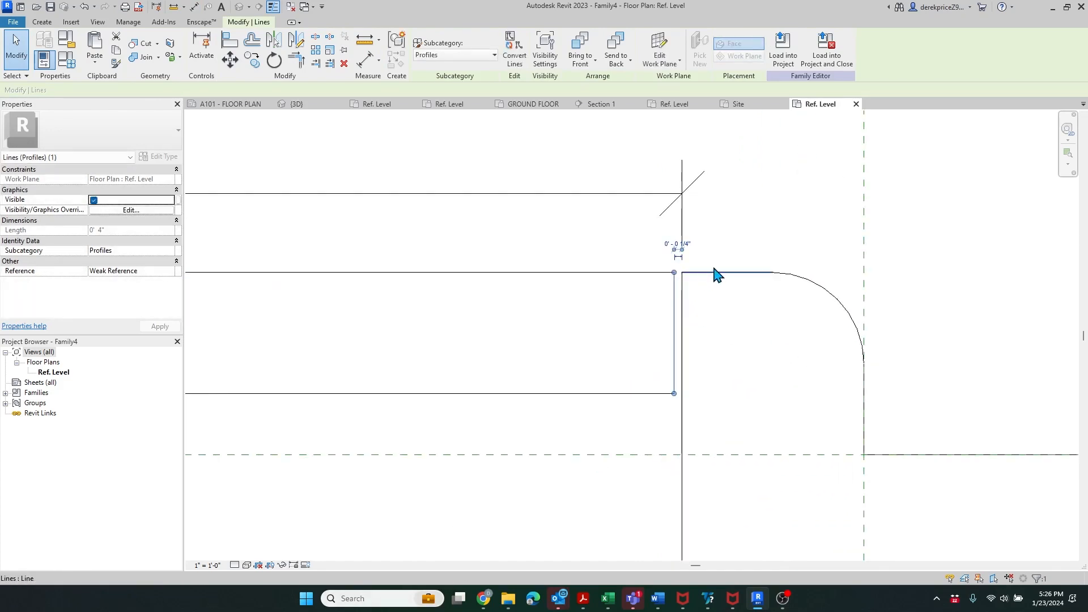
pyautogui.scroll(-2, 599, 350)
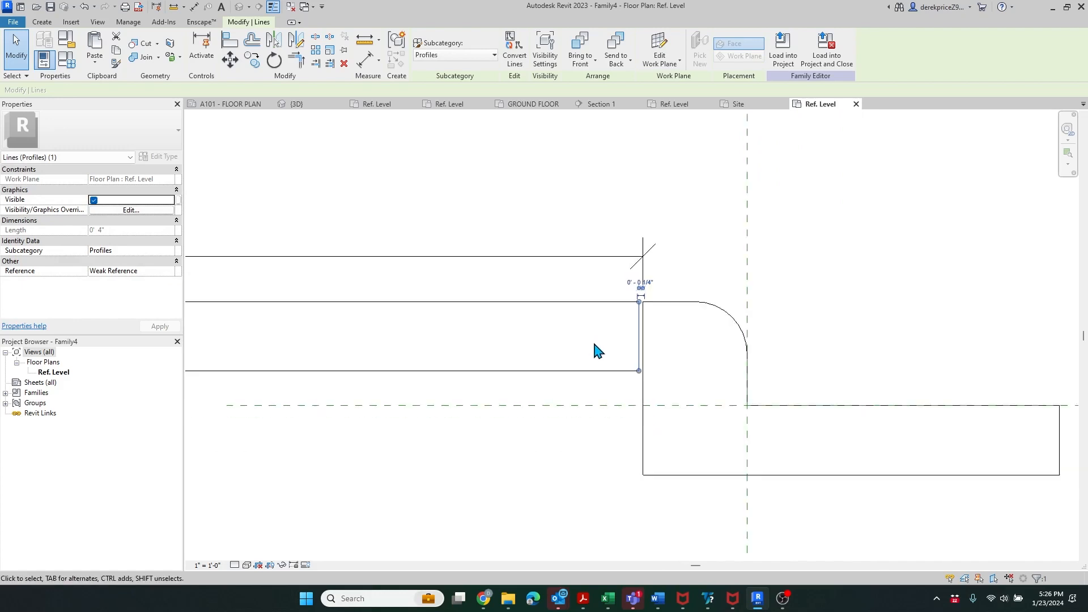
pyautogui.scroll(3, 643, 336)
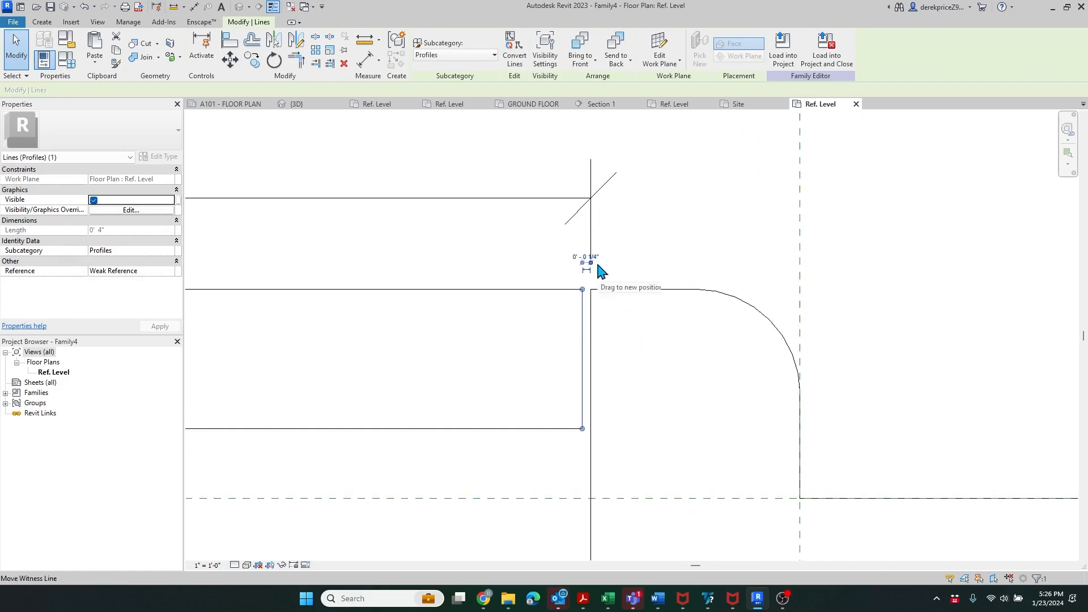
pyautogui.click(586, 255)
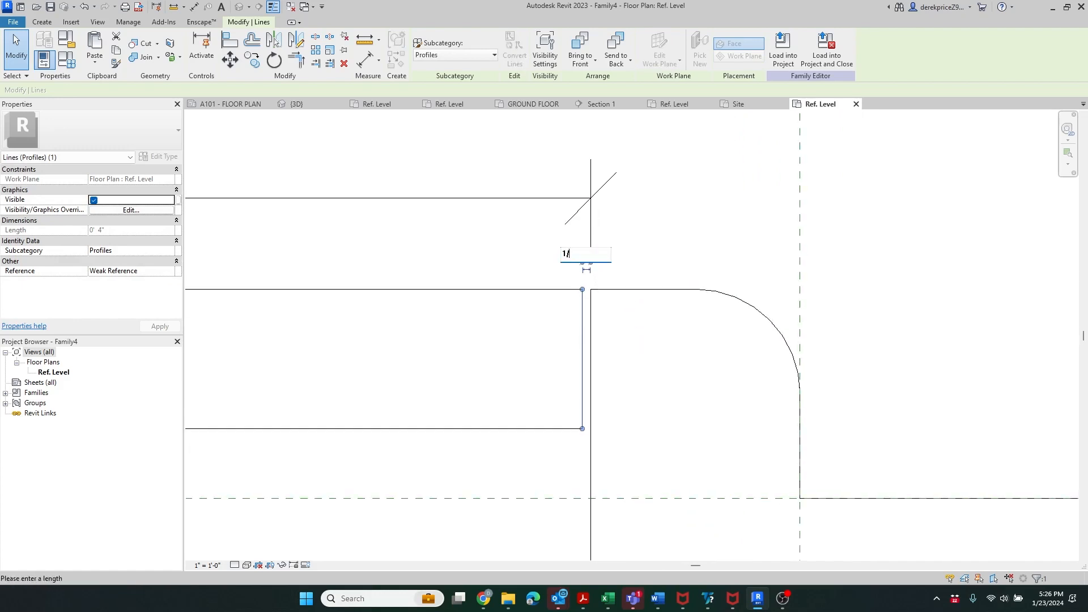
pyautogui.write('1/2"')
pyautogui.press('Return')
pyautogui.click(655, 226)
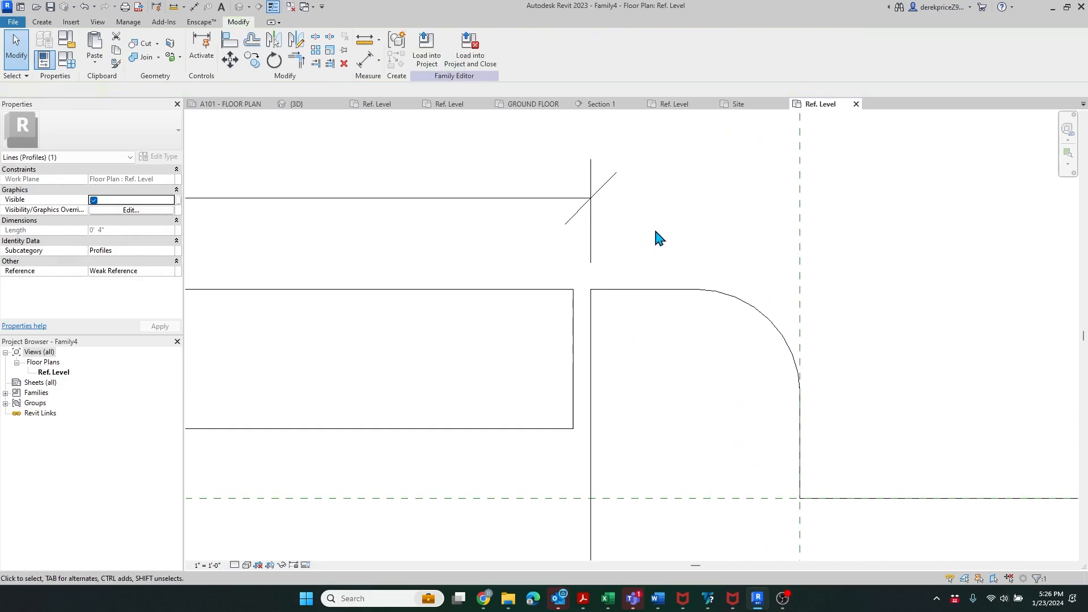
# - Check the Label list for the 5' - 0" dimension without assigning a label
pyautogui.scroll(-2, 561, 350)
pyautogui.scroll(-5, 577, 295)
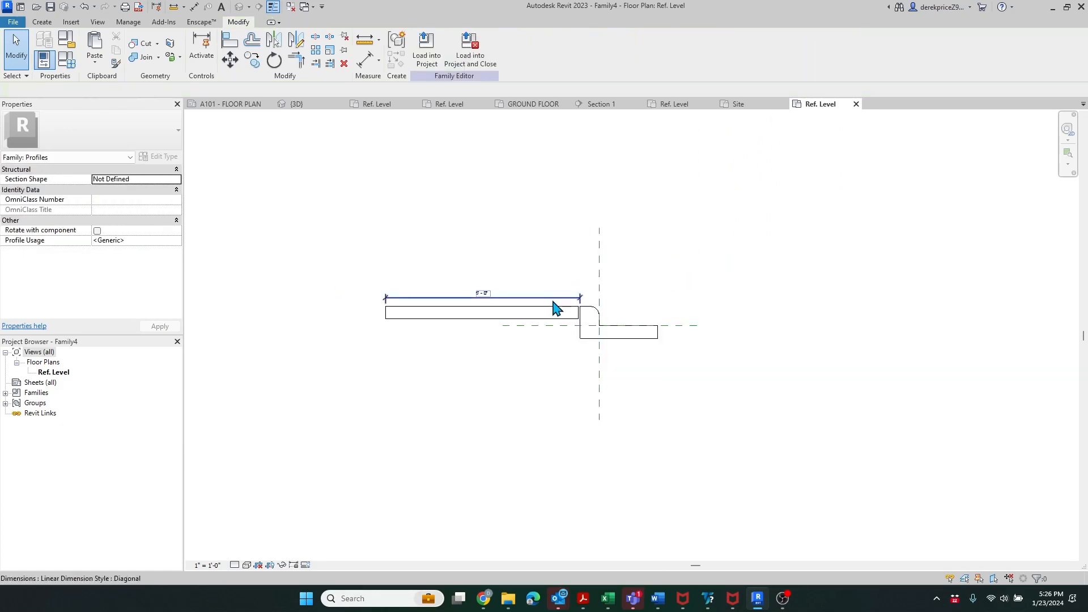
pyautogui.scroll(4, 447, 321)
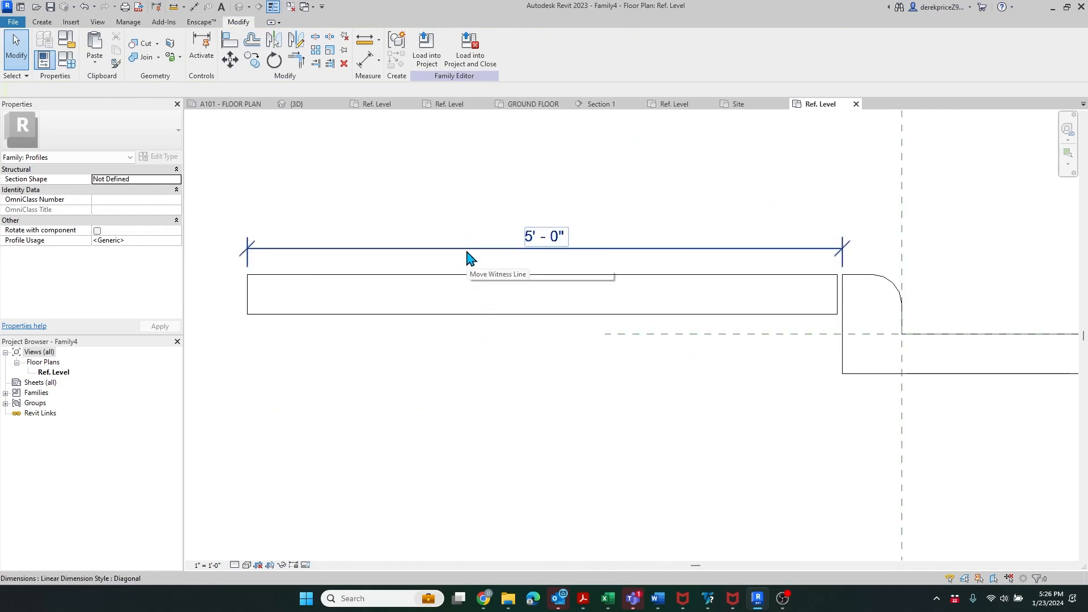
pyautogui.click(469, 250)
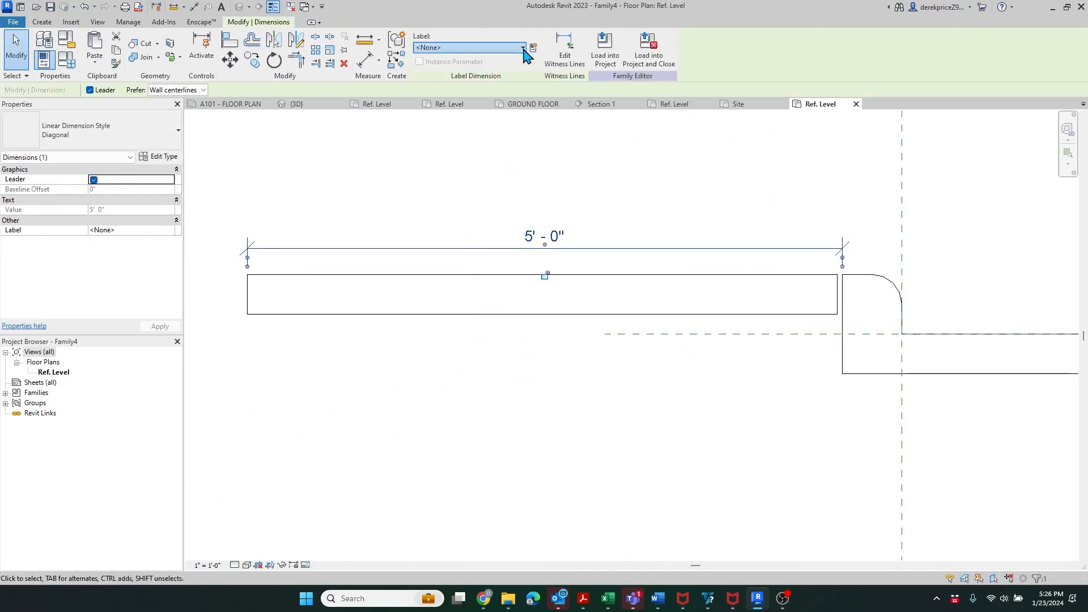
pyautogui.click(523, 47)
pyautogui.click(528, 22)
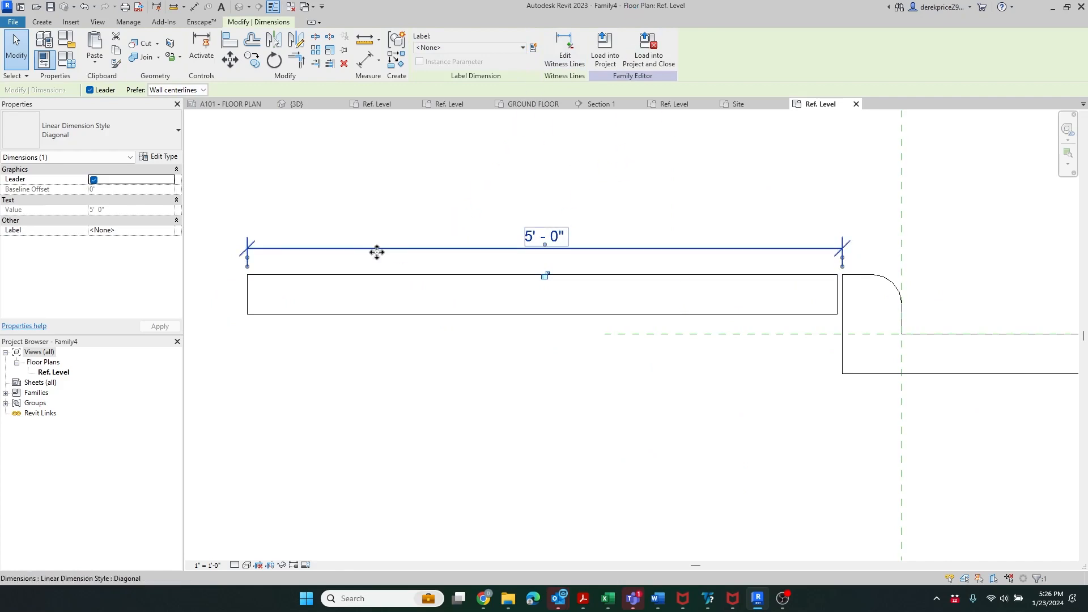
pyautogui.click(519, 168)
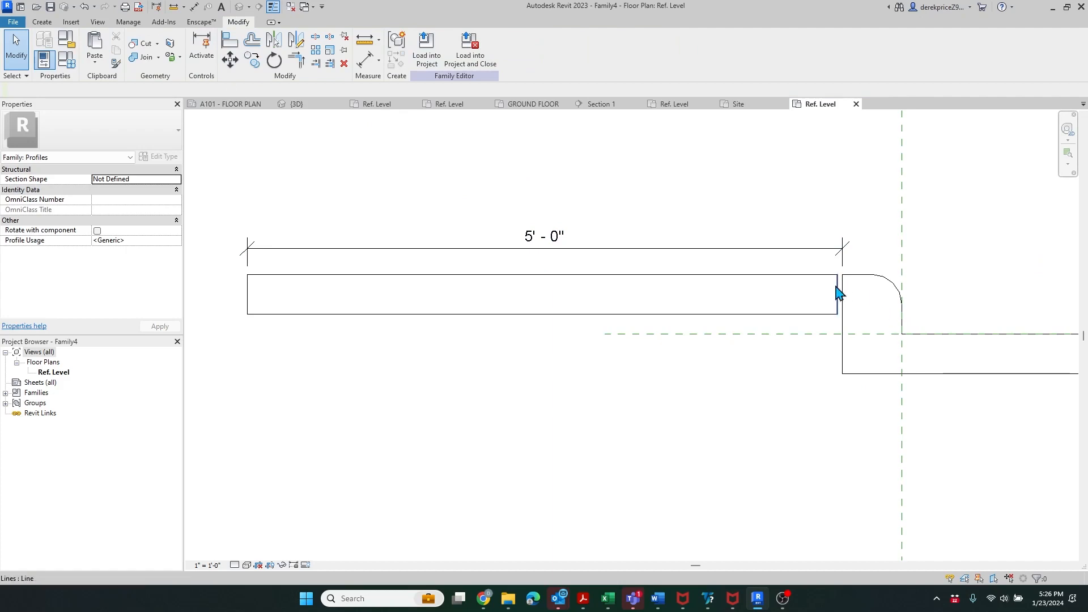
# - Add a 0' - 6" aligned dimension from the centre reference plane to the curb's inner edge
pyautogui.click(42, 23)
pyautogui.click(193, 44)
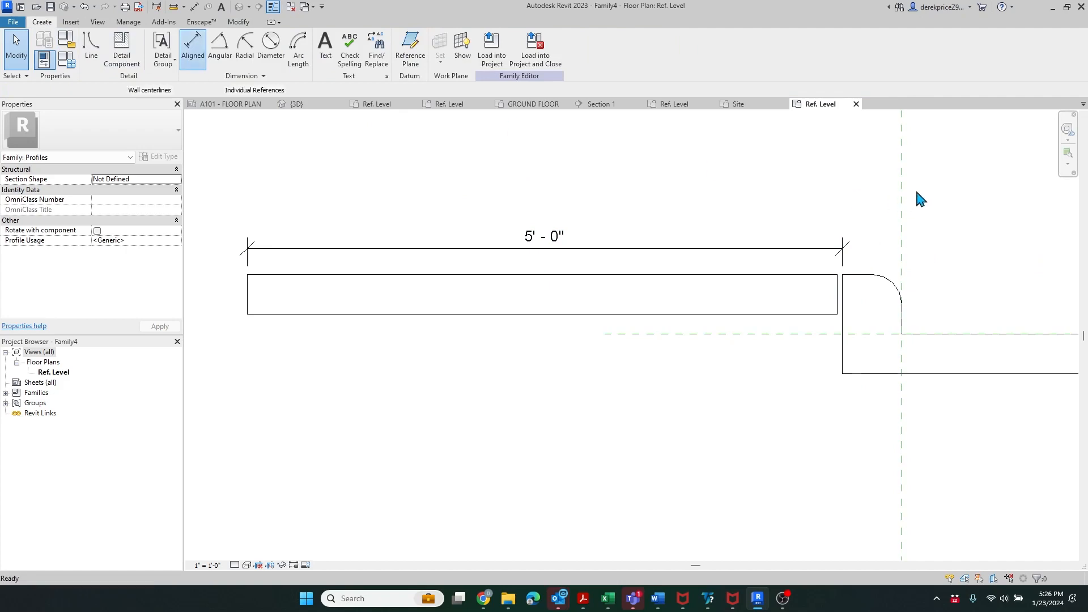
pyautogui.click(903, 249)
pyautogui.scroll(4, 907, 264)
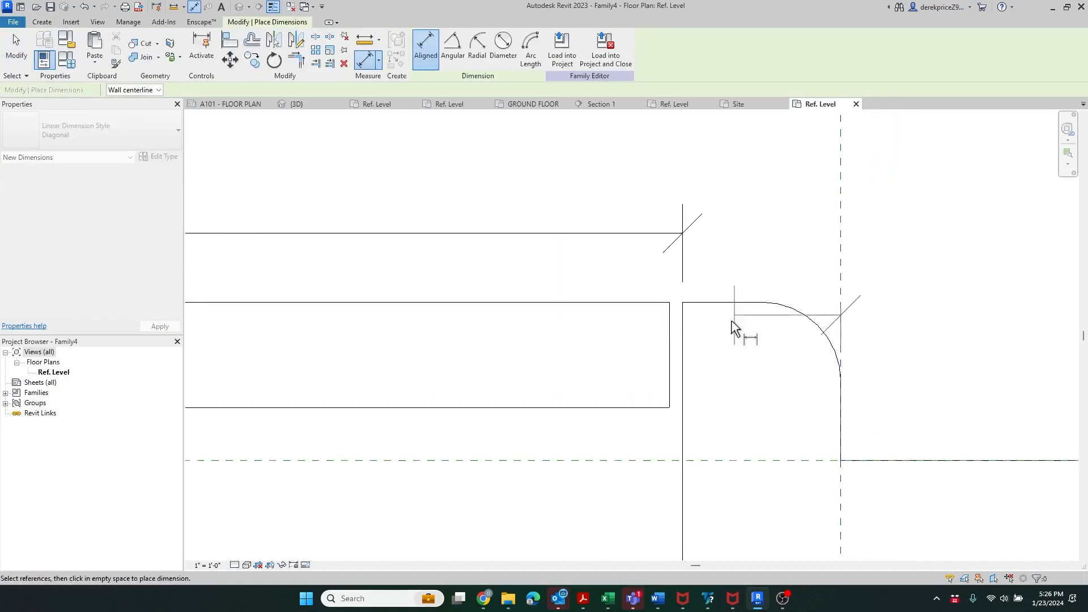
pyautogui.click(684, 342)
pyautogui.click(821, 234)
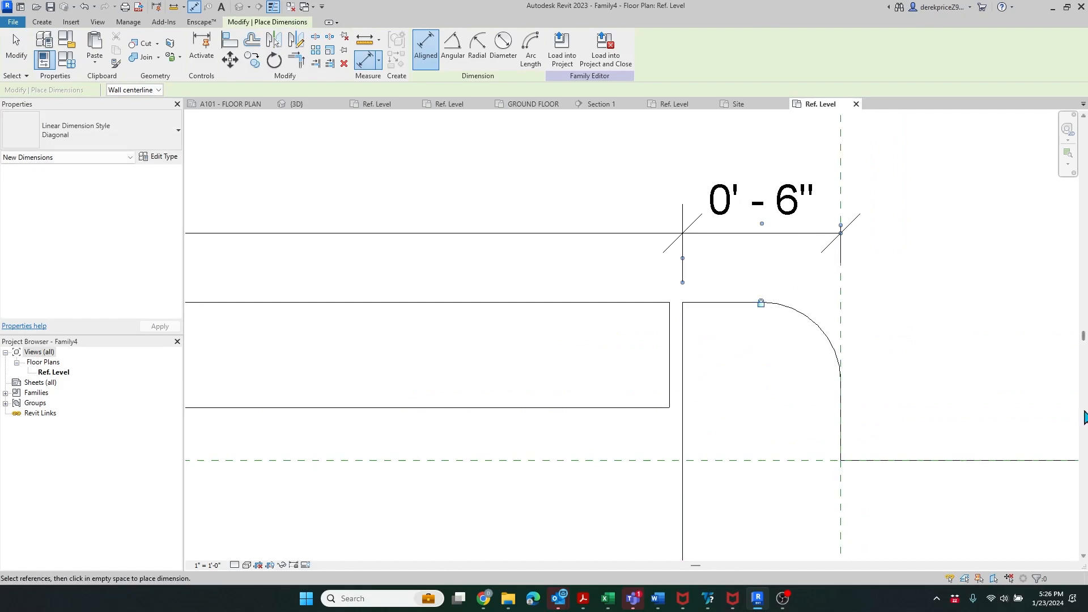
pyautogui.scroll(-4, 907, 354)
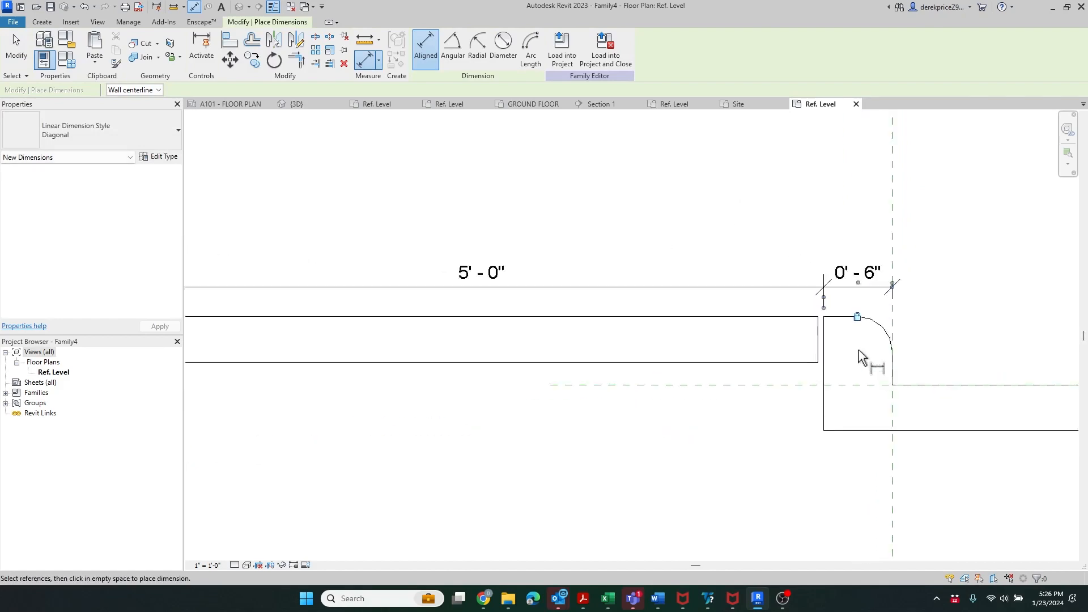
pyautogui.scroll(3, 858, 356)
# - Dimension the 1/2" gap between the slab's right edge and the curb, then select the 5' - 0" dimension
pyautogui.click(768, 335)
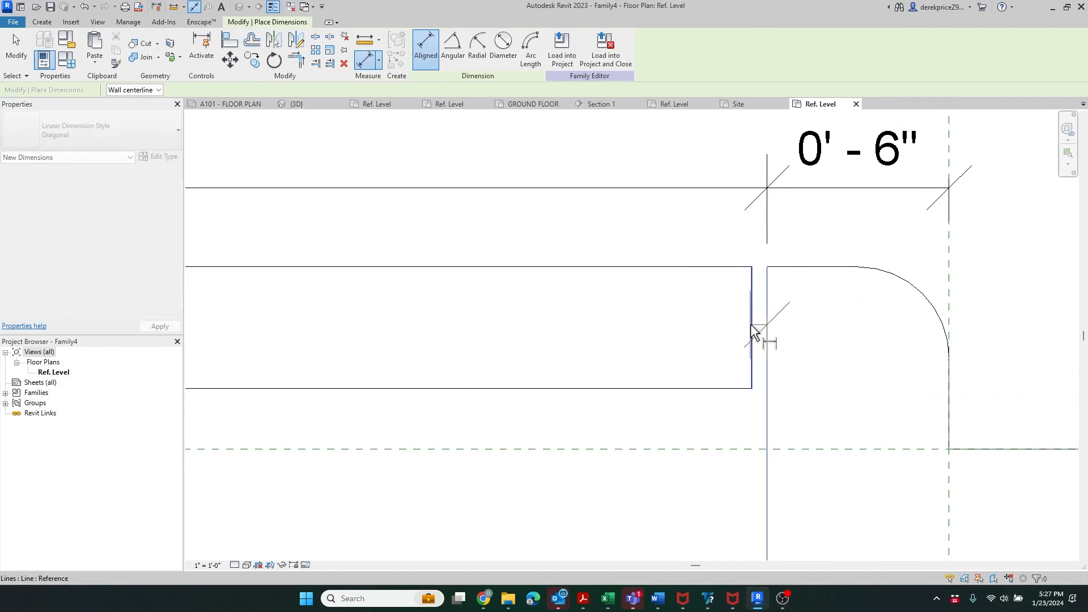
pyautogui.click(752, 334)
pyautogui.scroll(-3, 748, 331)
pyautogui.click(692, 428)
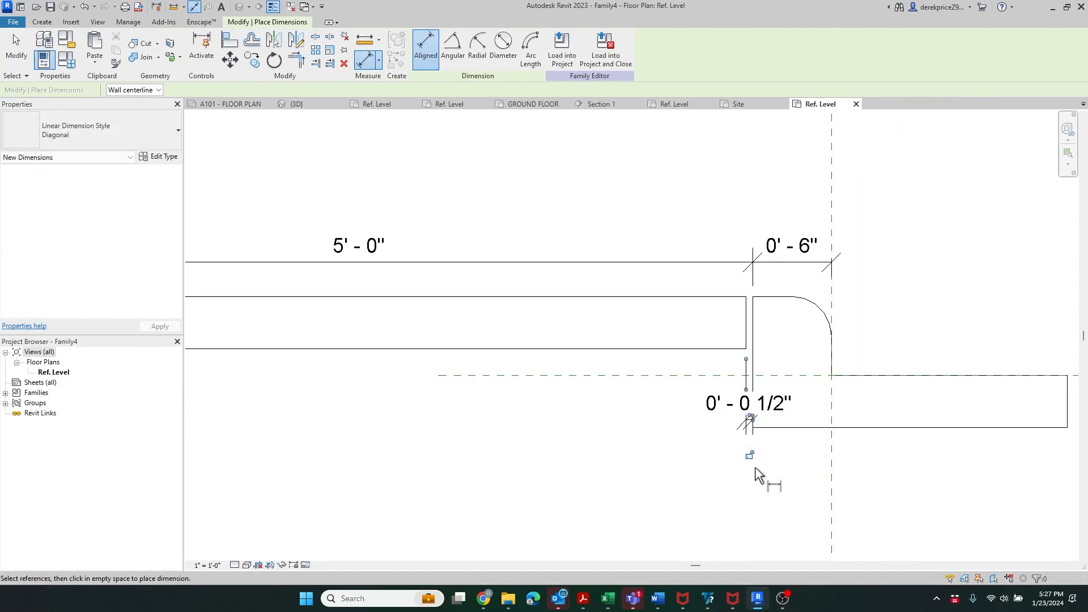
pyautogui.scroll(-2, 887, 443)
pyautogui.scroll(-1, 887, 444)
pyautogui.press('Escape')
pyautogui.press('Escape')
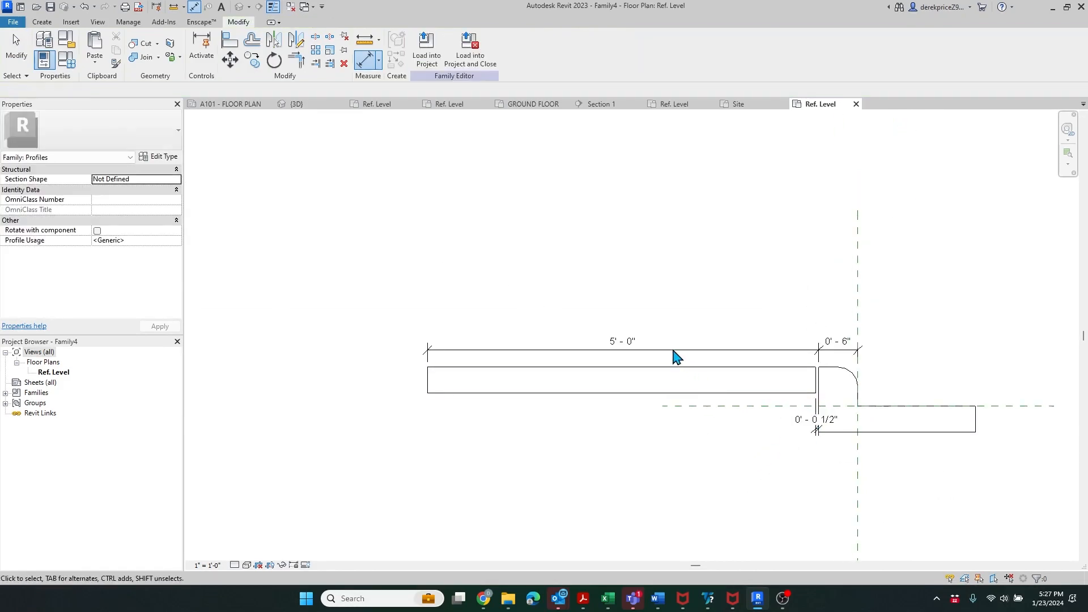
pyautogui.click(666, 339)
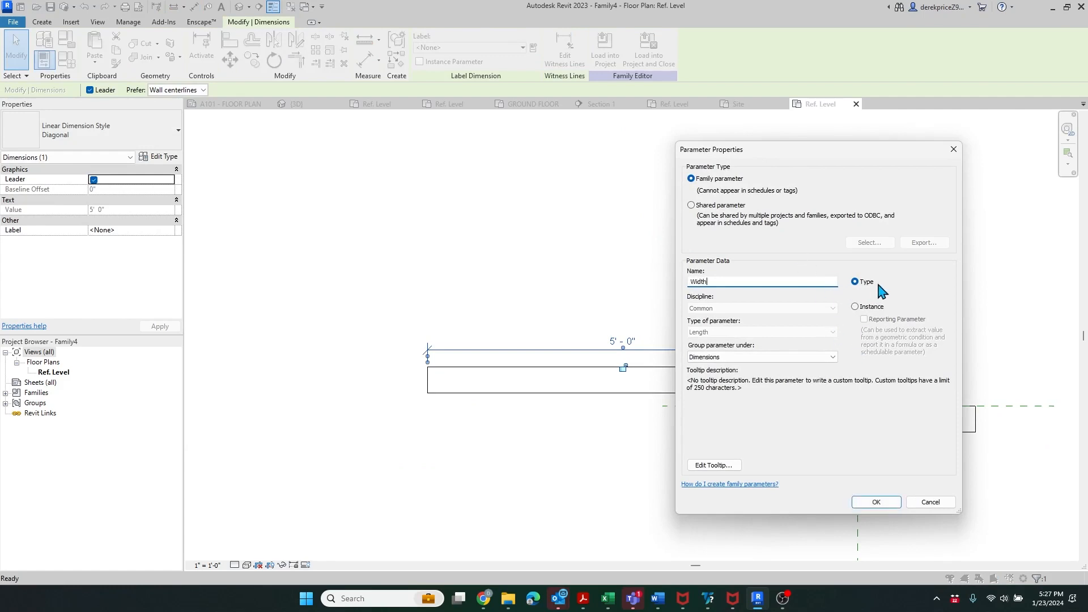
# - Confirm the new Width type parameter so the slab dimension reads Width = 5' - 0"
pyautogui.click(886, 500)
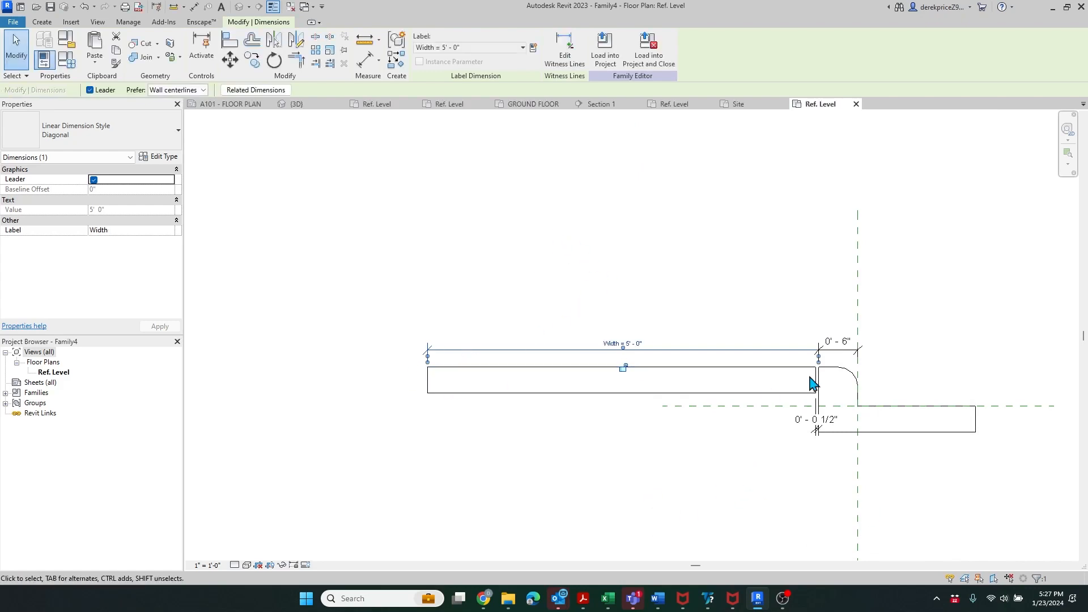
pyautogui.scroll(-1, 427, 398)
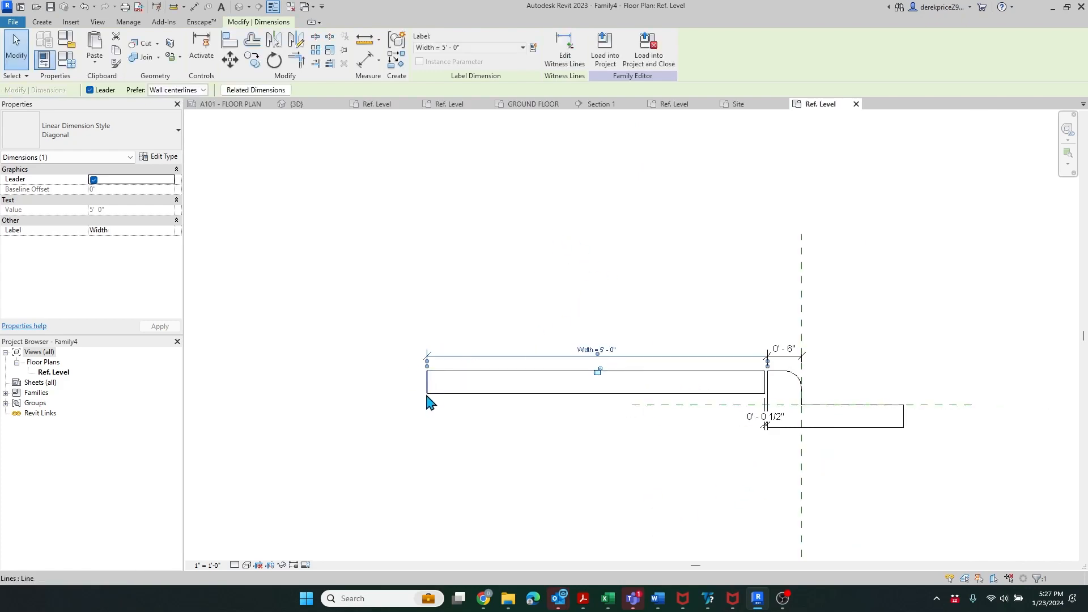
pyautogui.scroll(2, 834, 472)
pyautogui.scroll(2, 864, 474)
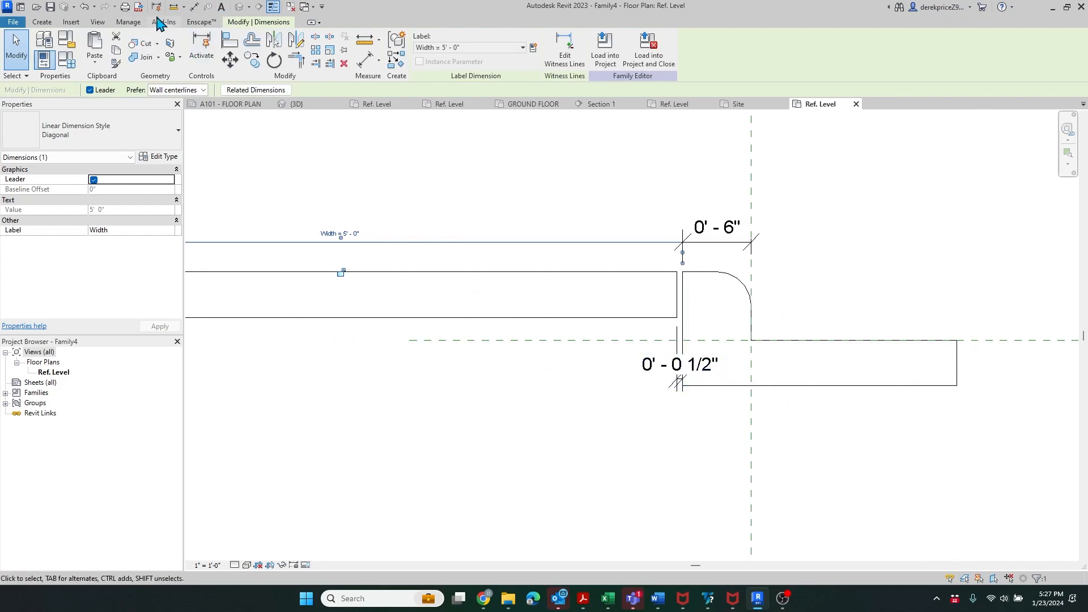
pyautogui.click(42, 21)
# - Start an aligned dimension across the curb from its right end to its left edge
pyautogui.click(193, 46)
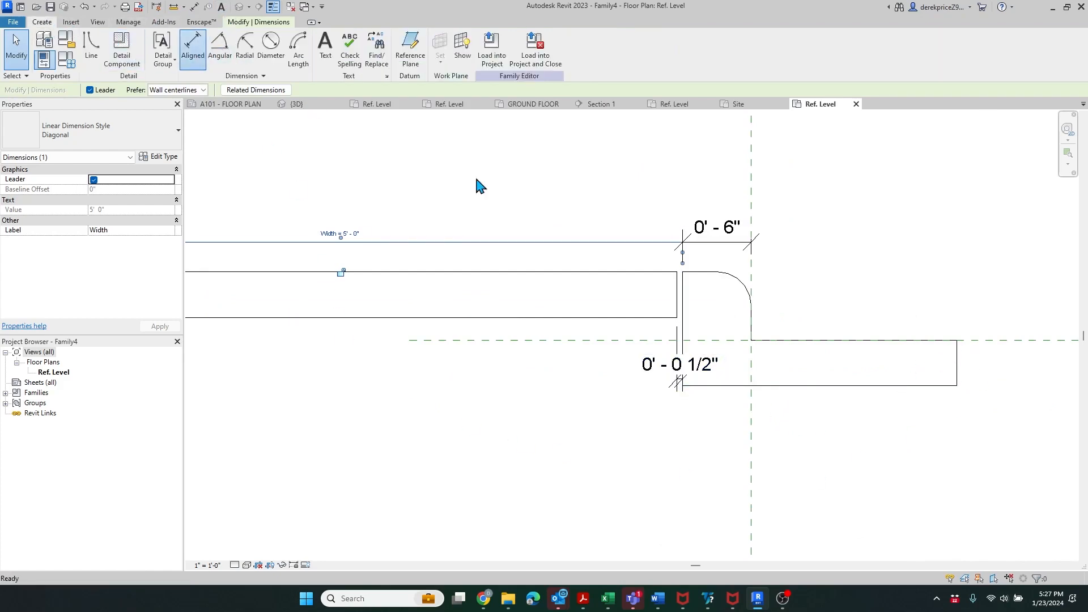
pyautogui.click(958, 368)
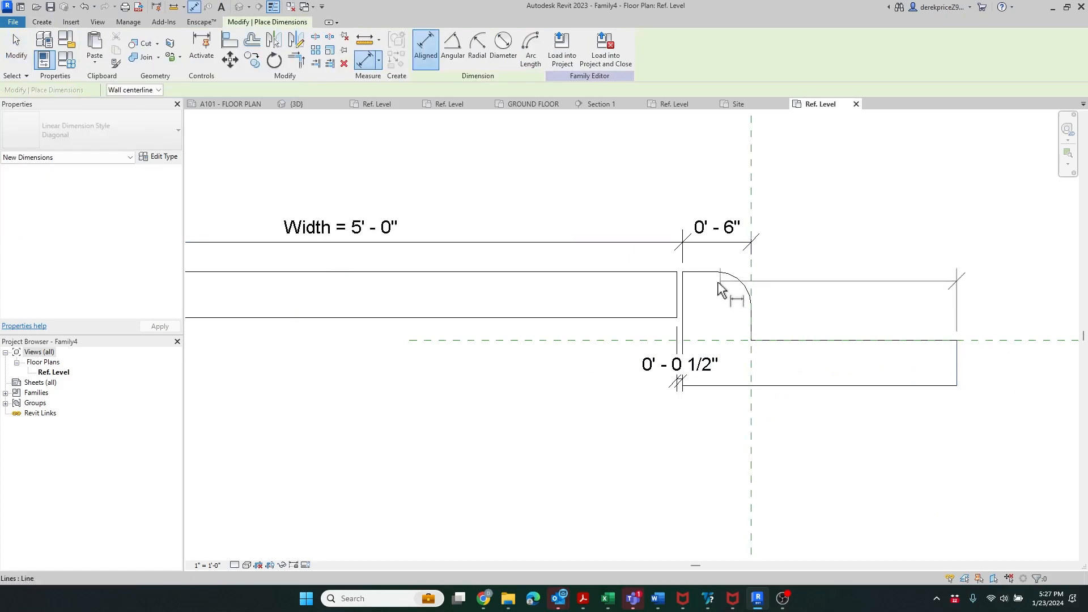
pyautogui.click(685, 291)
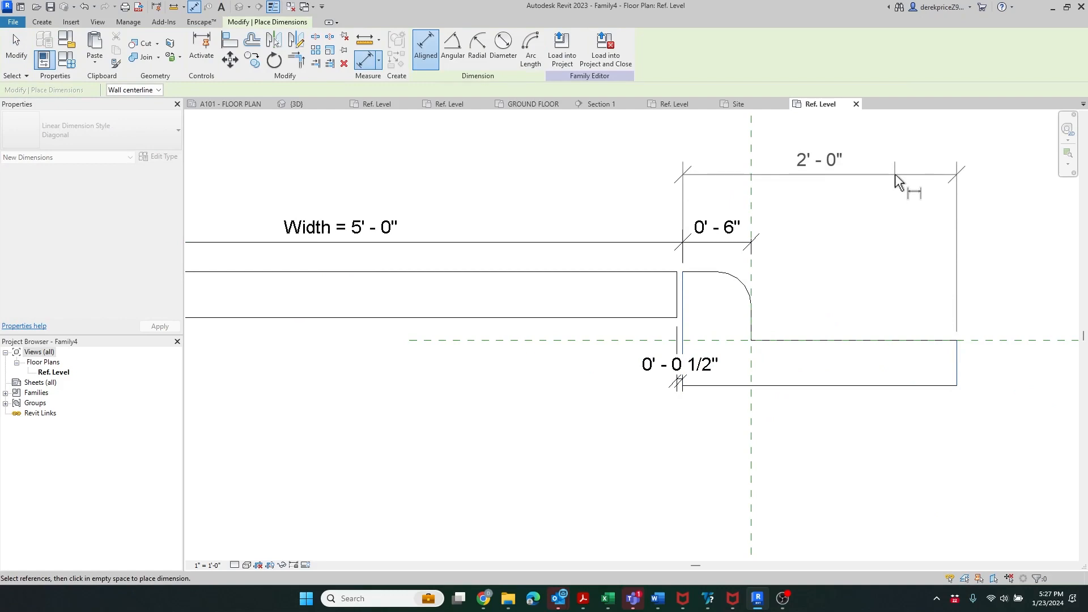
# - Cancel the curb dimension and save the family to the Desktop as Sidewalk 001.rfa
pyautogui.press('Escape')
pyautogui.press('Escape')
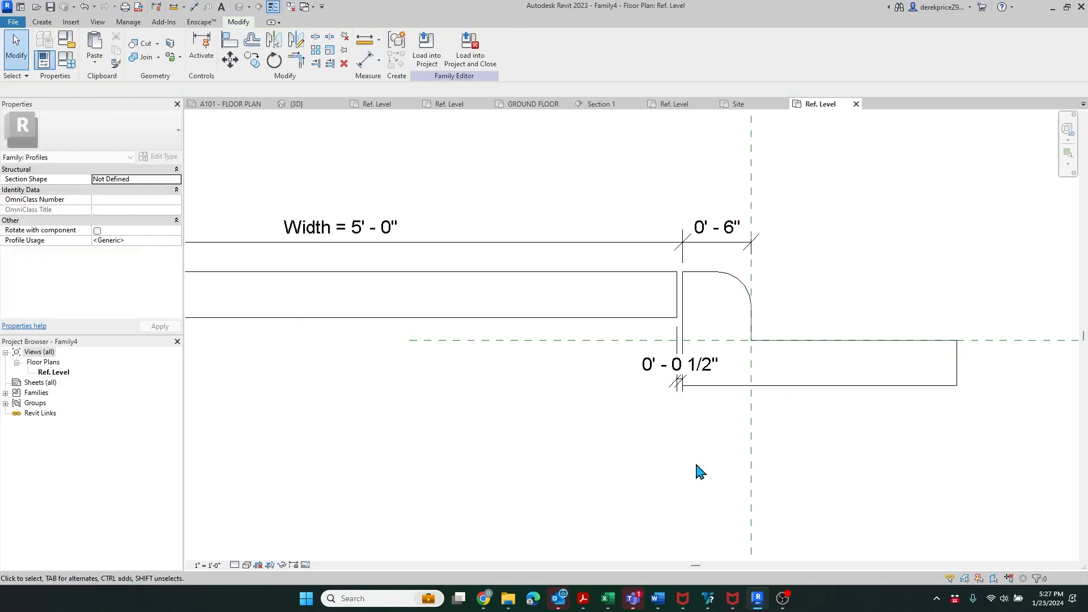
pyautogui.scroll(-2, 700, 454)
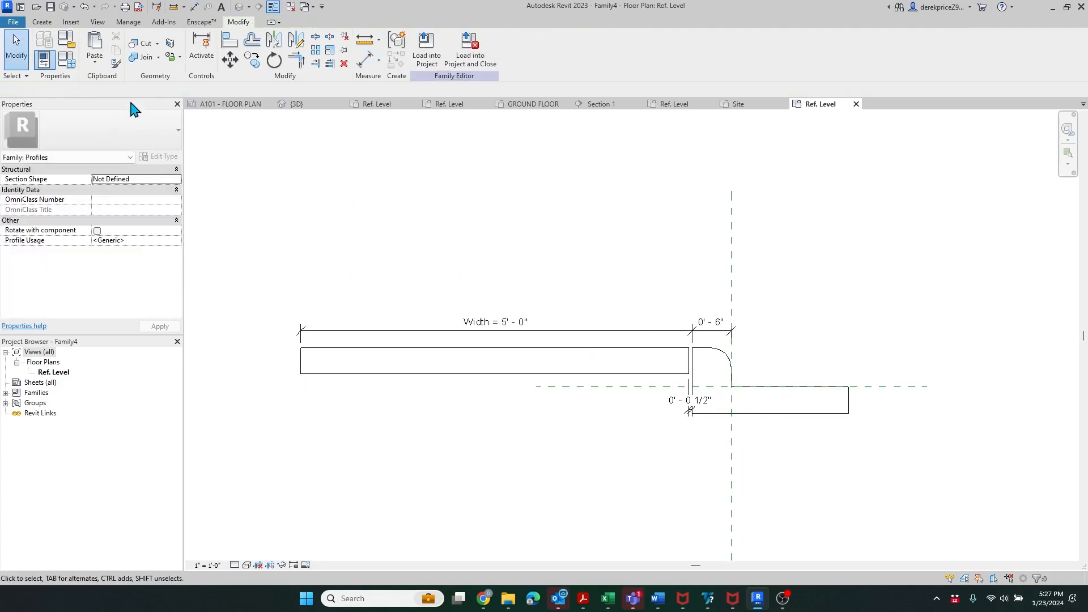
pyautogui.click(13, 23)
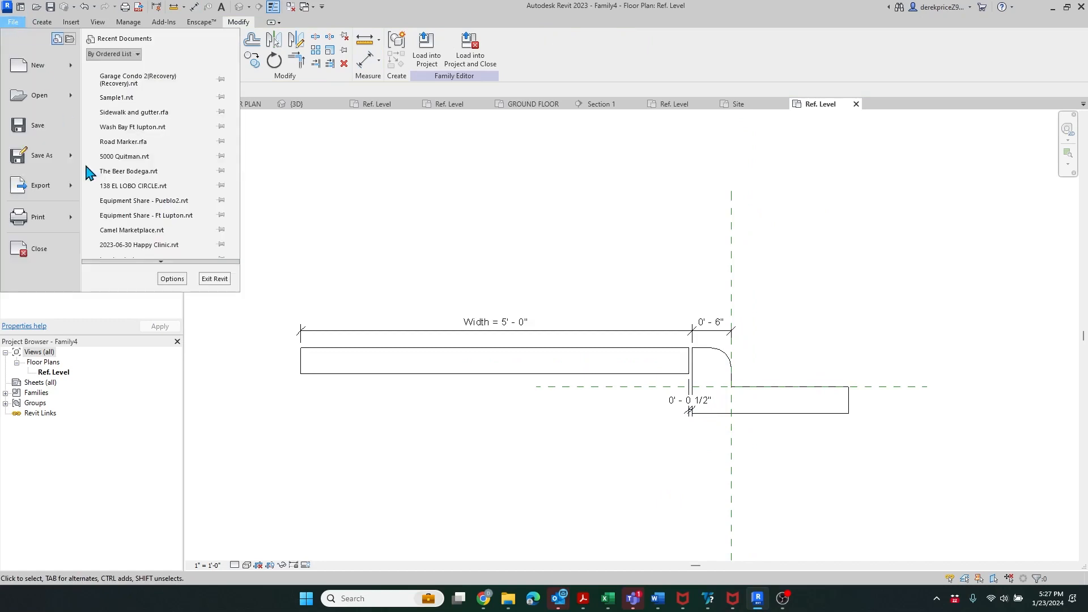
pyautogui.moveTo(47, 164)
pyautogui.click(131, 150)
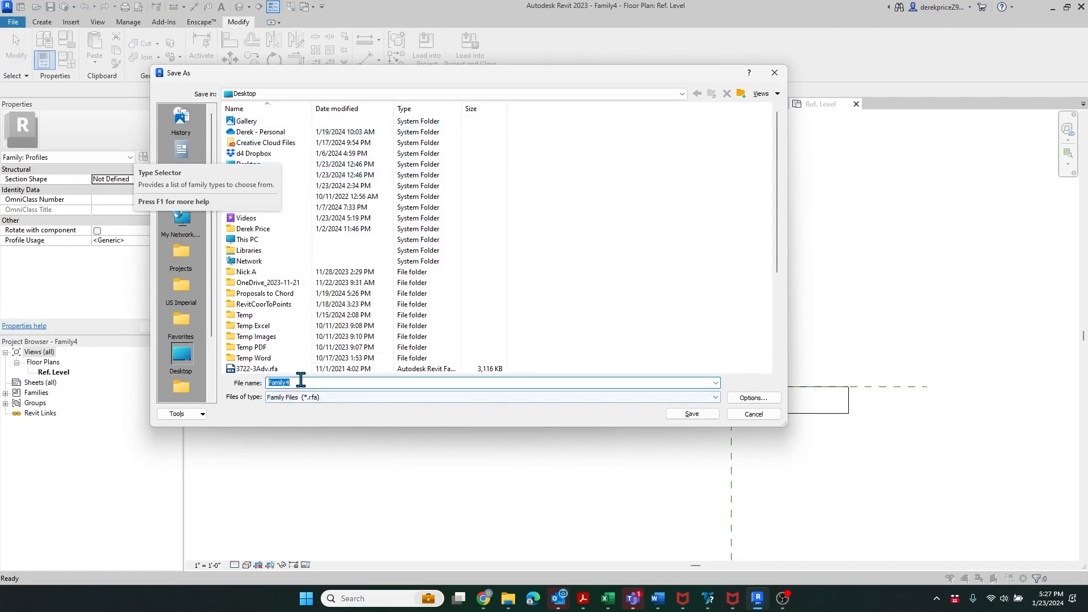
pyautogui.write('Sid')
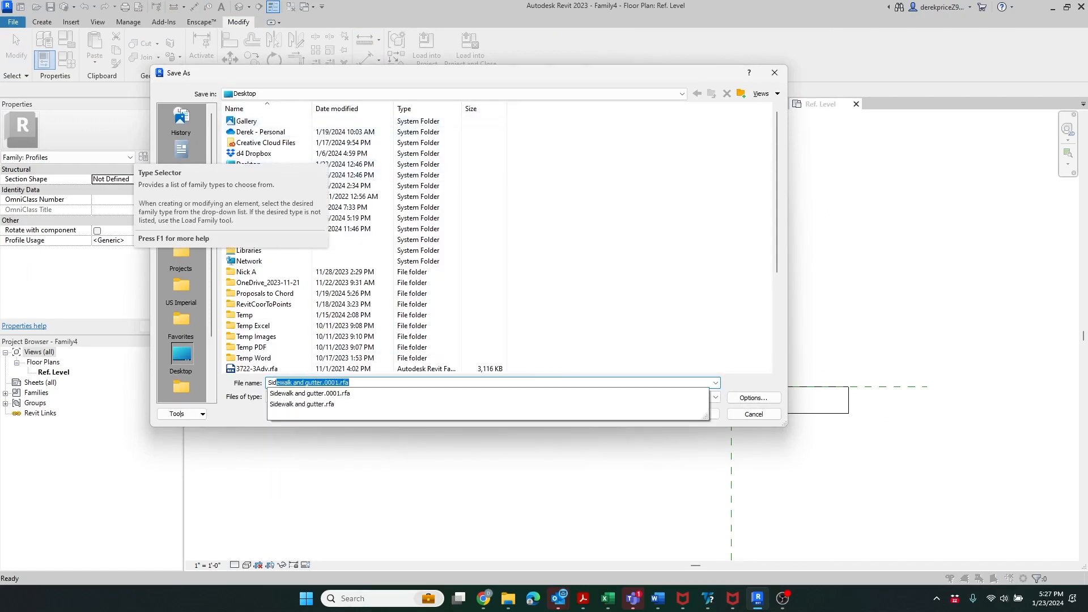
pyautogui.write('ewalk 001')
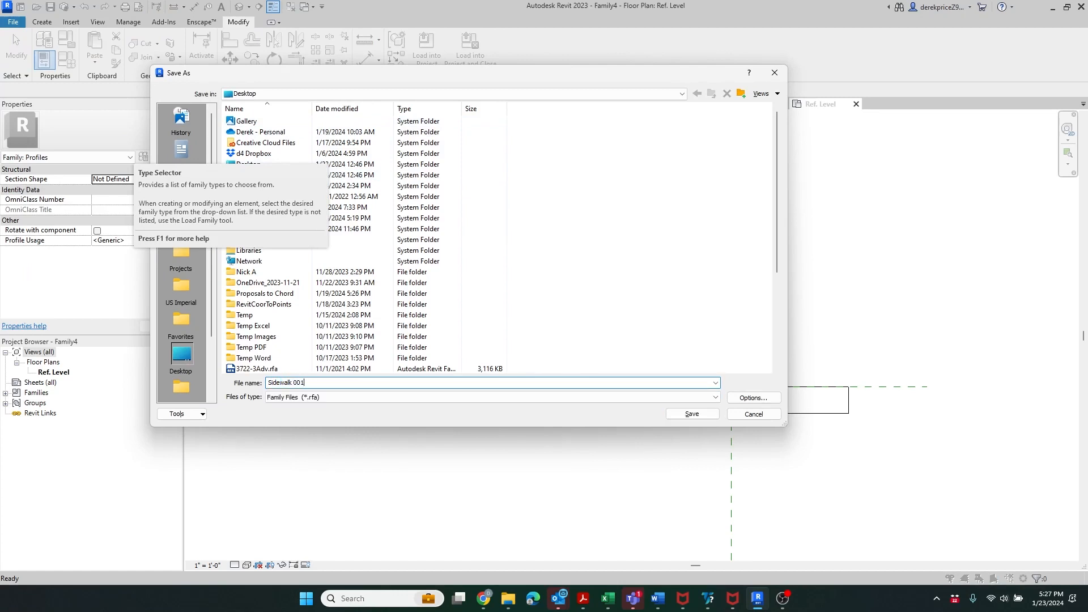
pyautogui.click(696, 415)
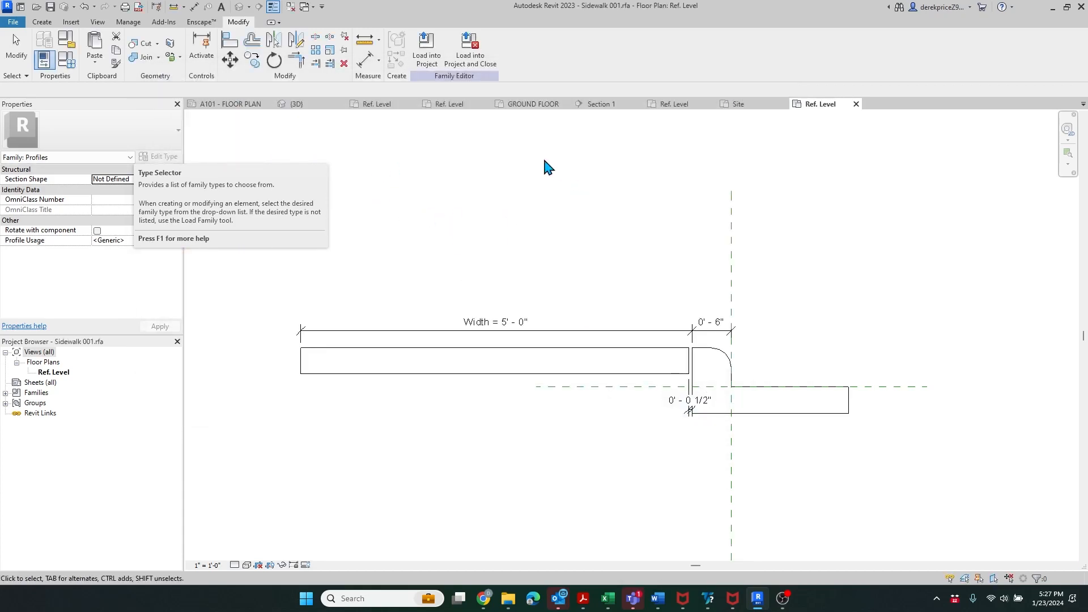
# - Load Sidewalk 001 into Sample1.rvt and show the project's default 3D view
pyautogui.click(427, 58)
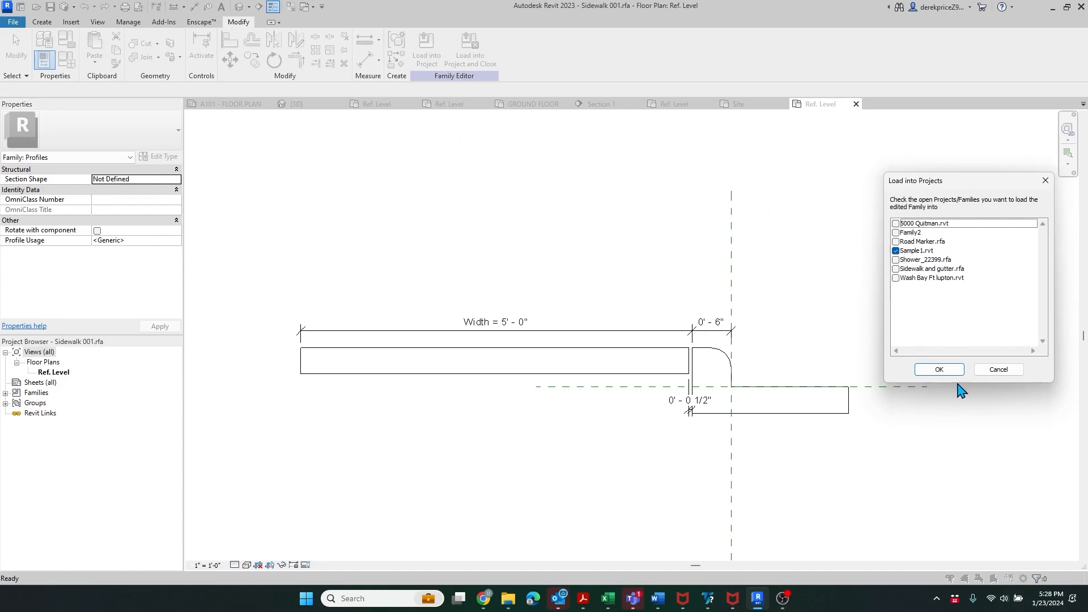
pyautogui.click(938, 369)
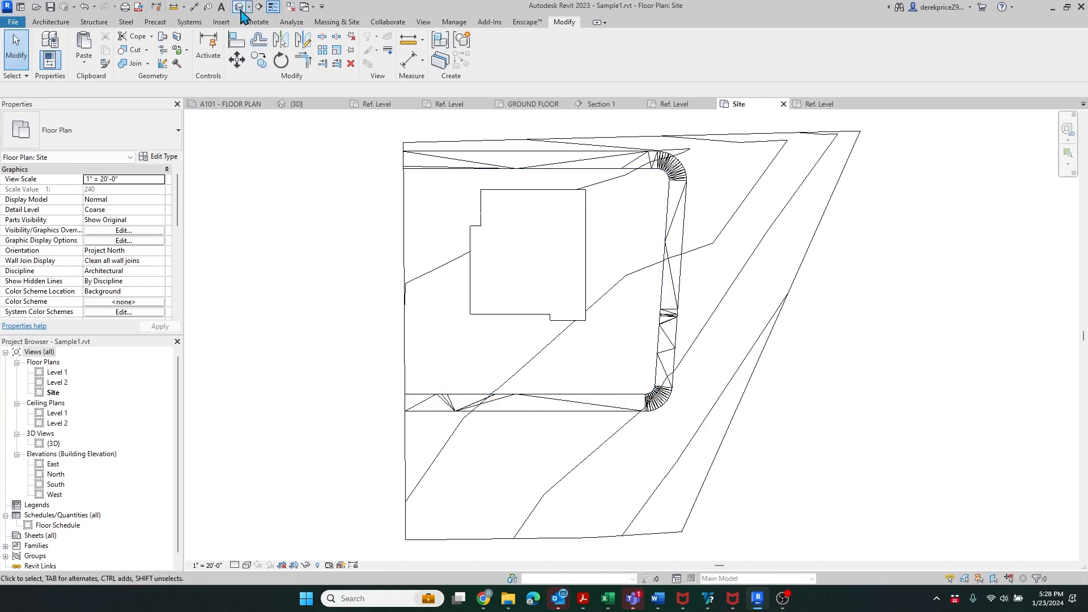
pyautogui.click(238, 6)
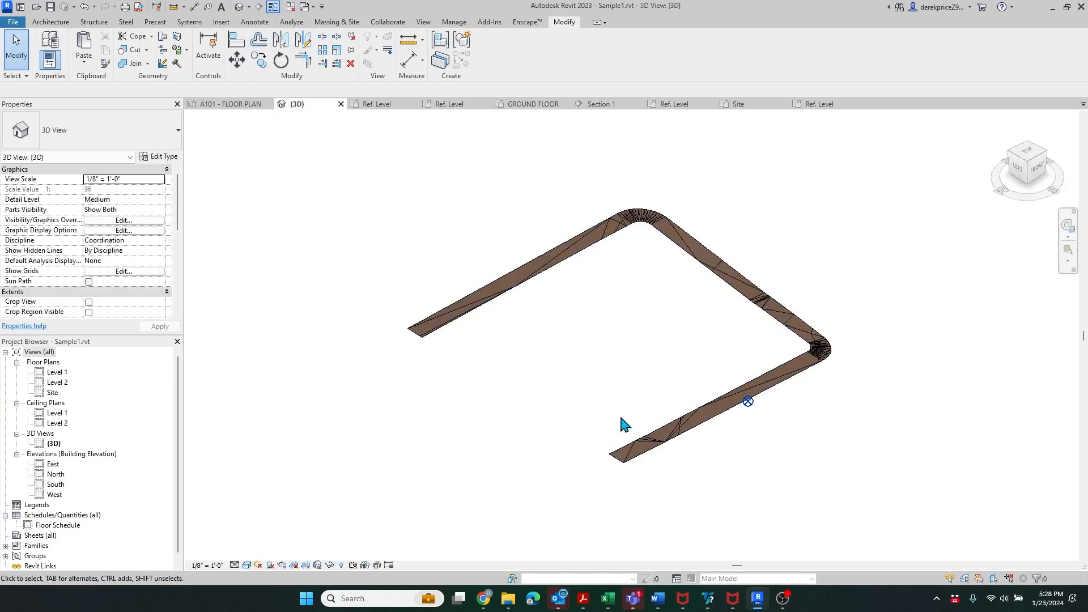
pyautogui.scroll(4, 598, 450)
pyautogui.scroll(-2, 654, 481)
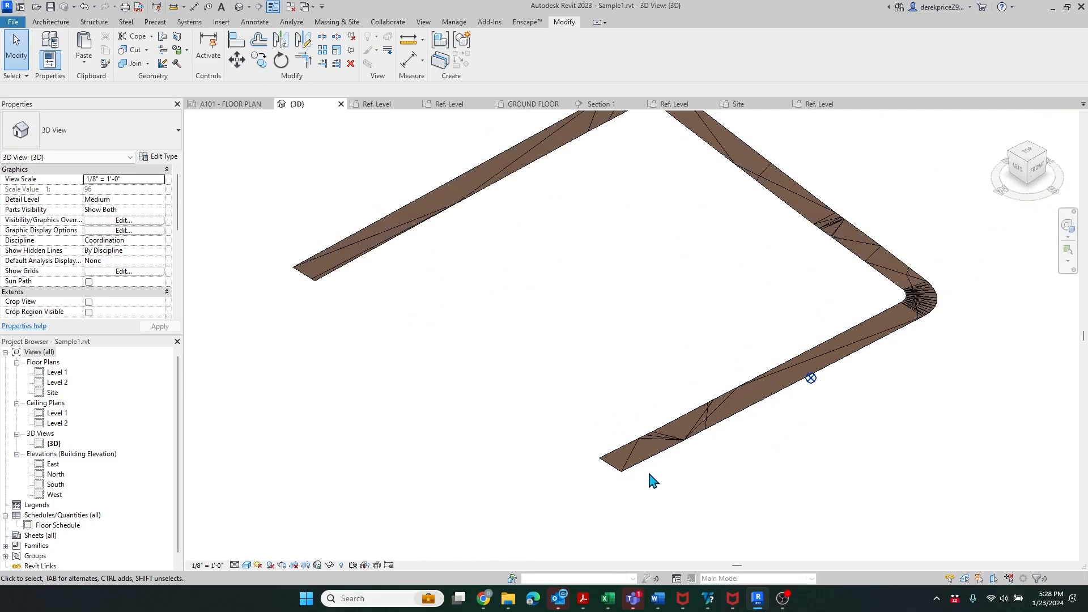
pyautogui.scroll(-2, 396, 539)
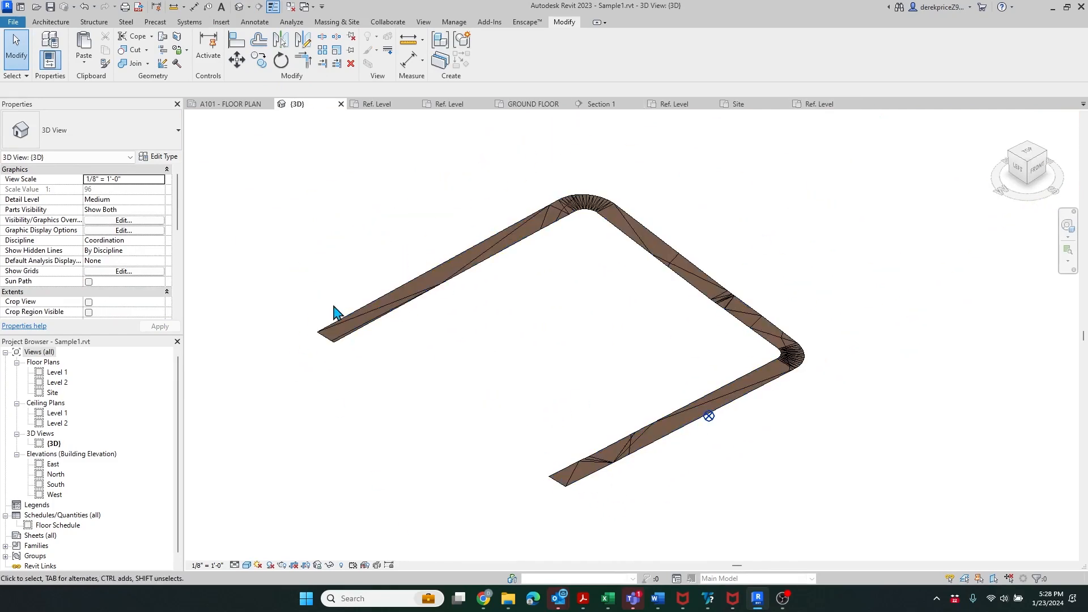
# - Create an in-place Roads model named Roads 1 and start a Sweep in it
pyautogui.click(51, 23)
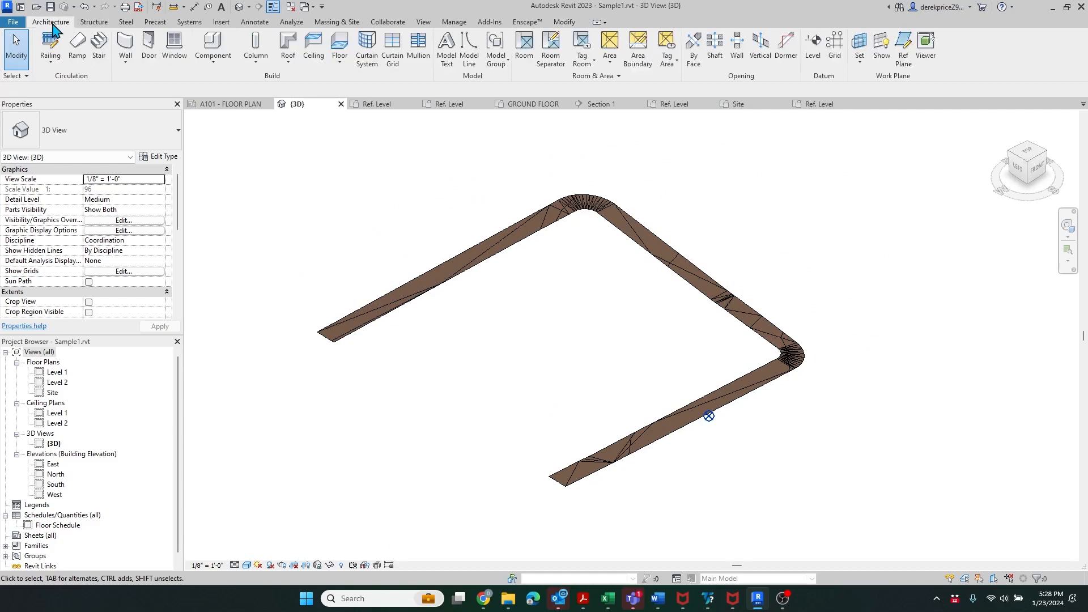
pyautogui.click(218, 64)
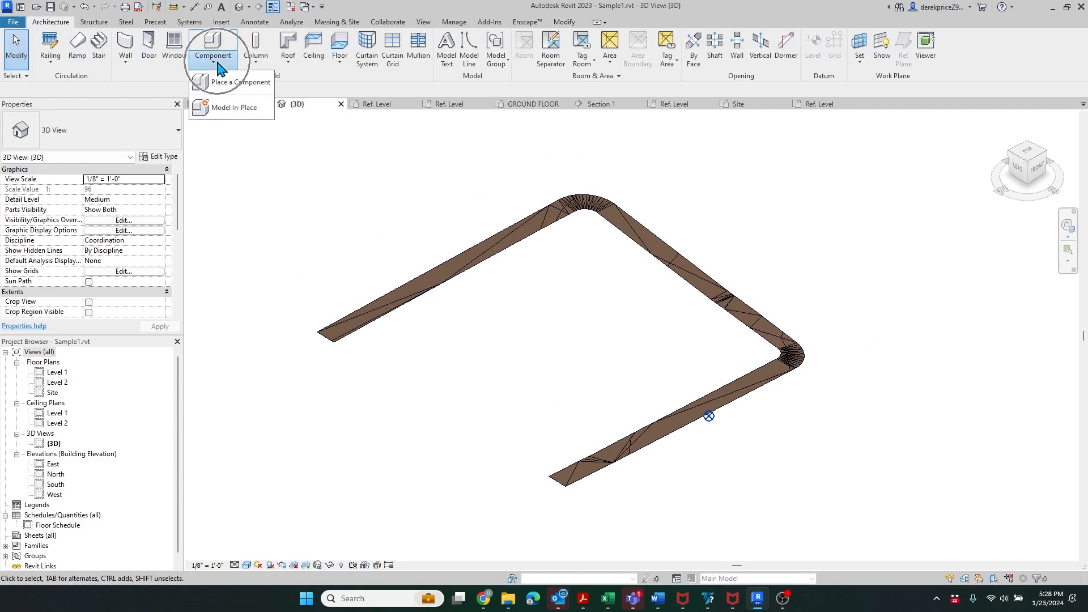
pyautogui.click(233, 108)
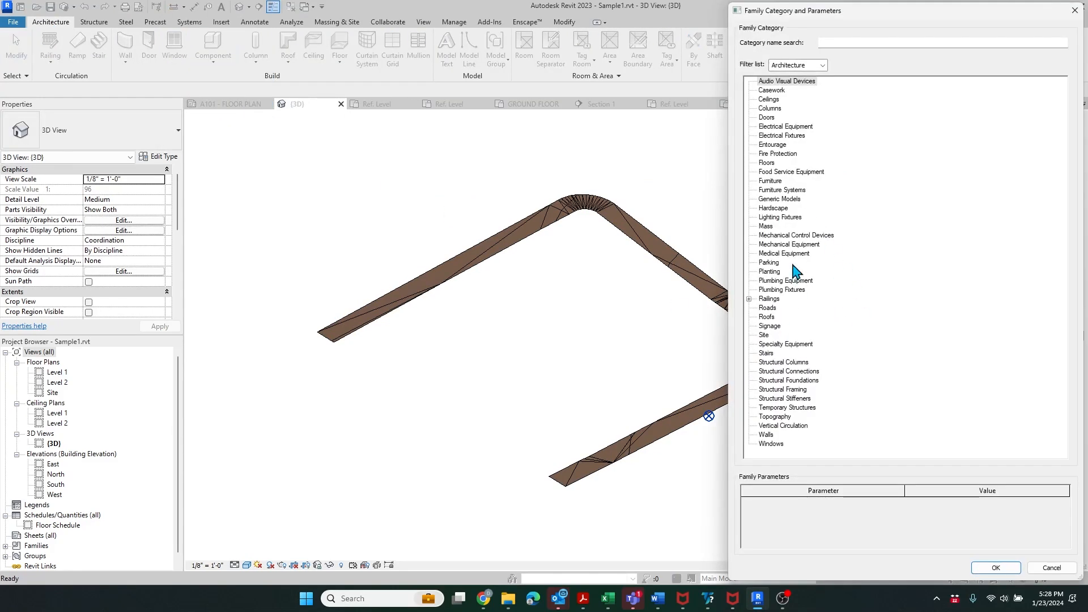
pyautogui.click(767, 308)
pyautogui.click(995, 568)
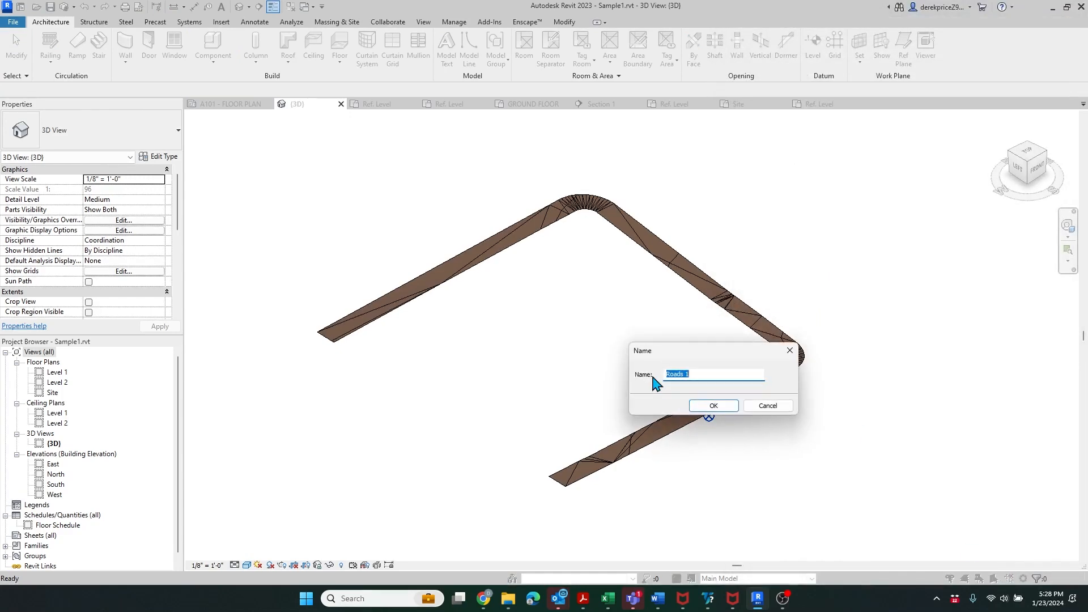
pyautogui.click(709, 410)
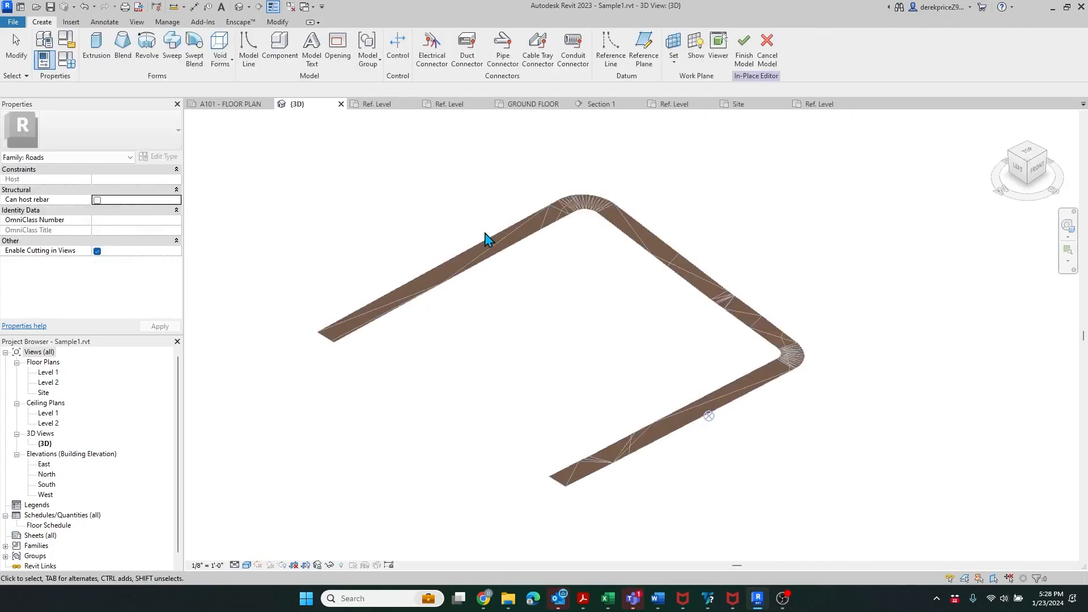
pyautogui.click(172, 60)
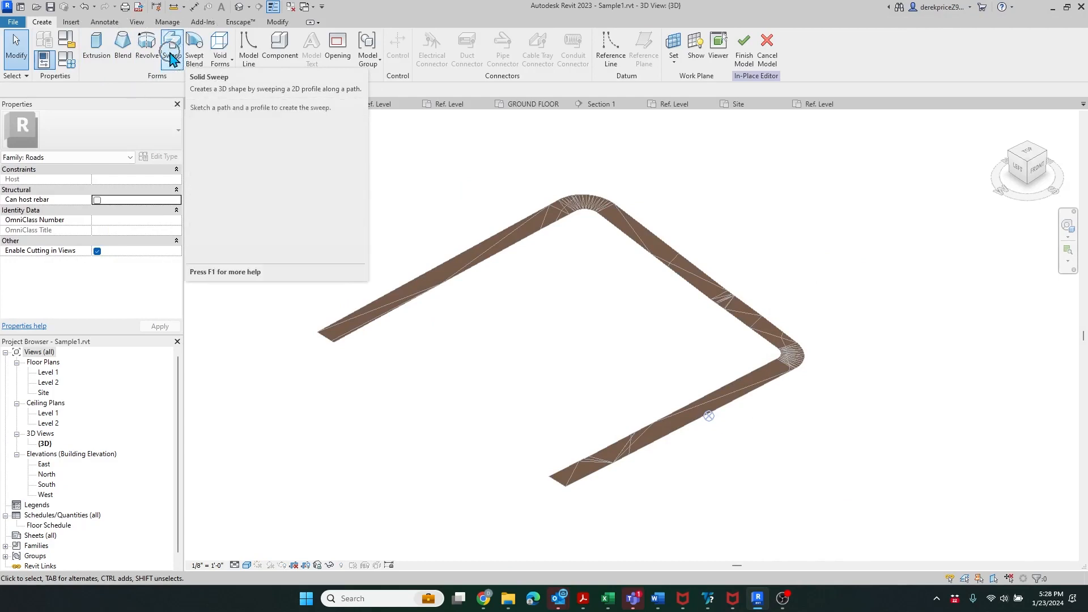
# - Pick the road's top edge segments to begin the sweep path
pyautogui.click(172, 60)
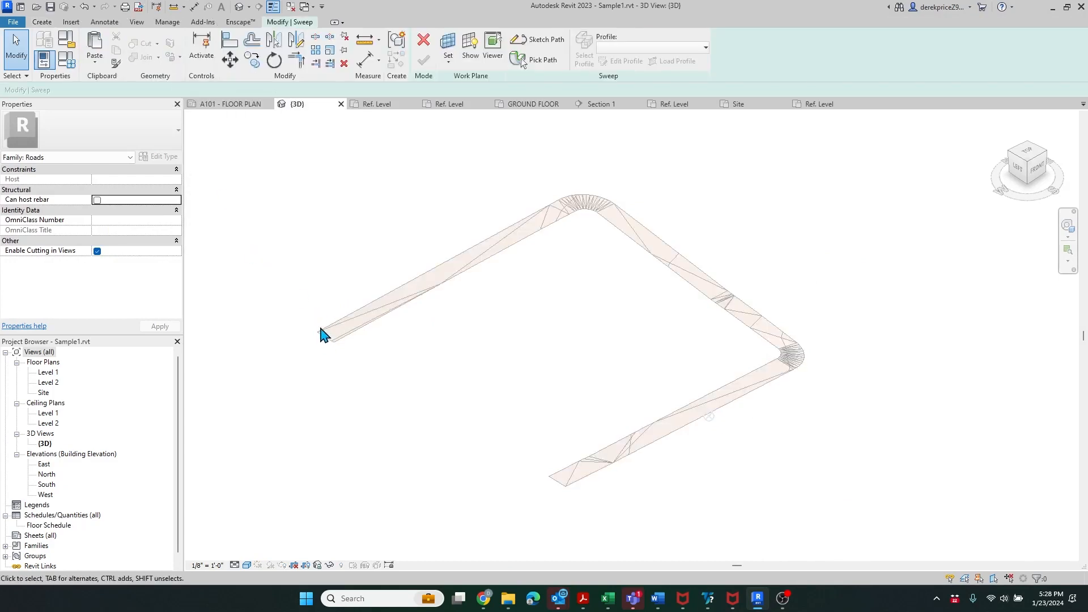
pyautogui.scroll(5, 323, 313)
pyautogui.click(527, 64)
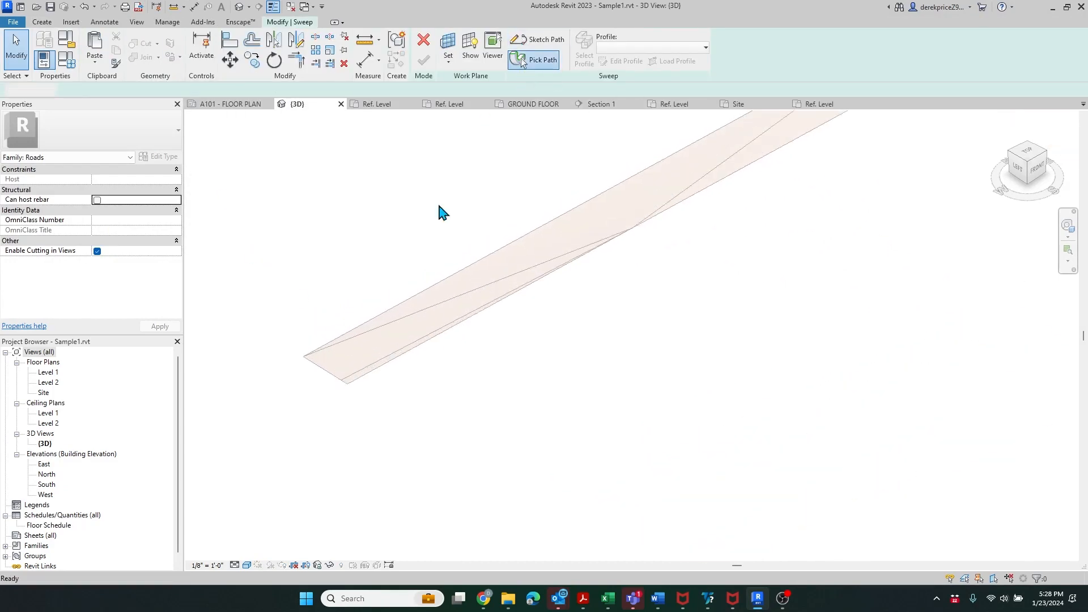
pyautogui.click(355, 331)
pyautogui.scroll(-3, 279, 474)
pyautogui.scroll(3, 595, 213)
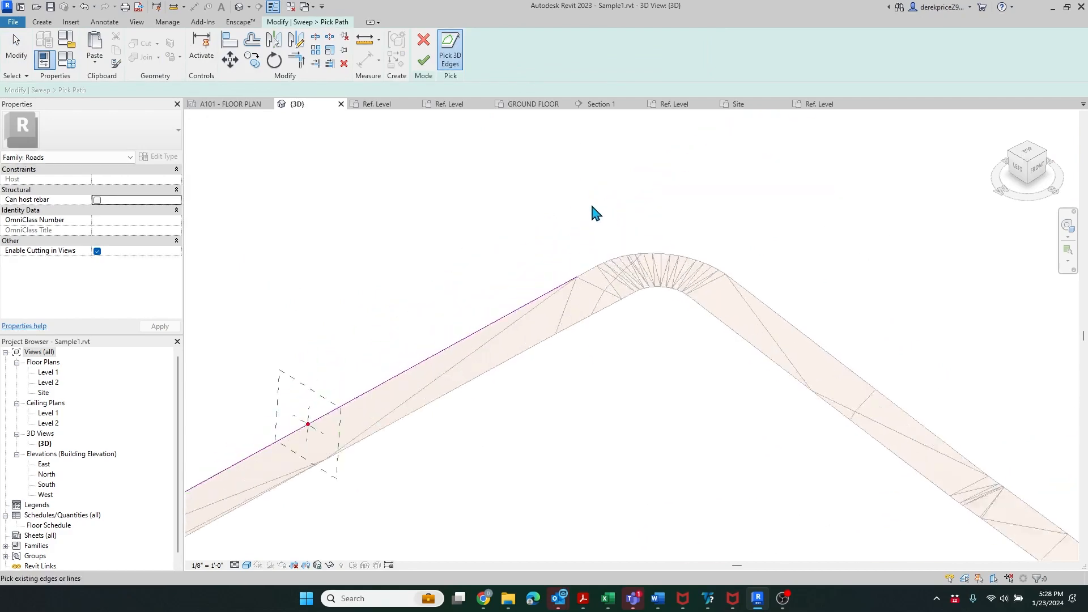
pyautogui.scroll(3, 601, 233)
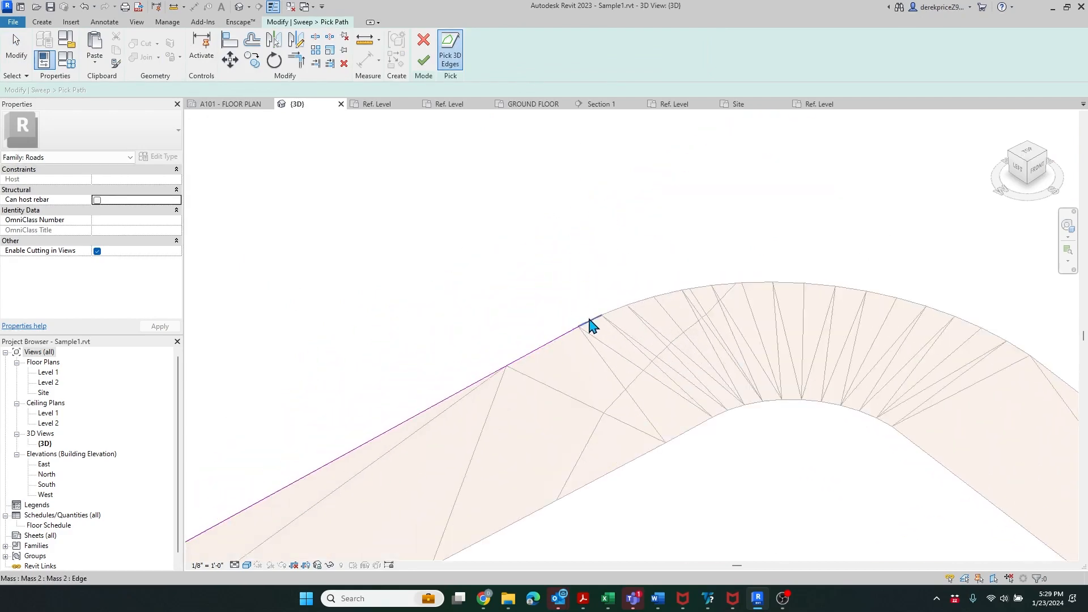
pyautogui.click(589, 324)
pyautogui.click(616, 311)
pyautogui.click(643, 299)
pyautogui.click(674, 292)
pyautogui.scroll(4, 686, 291)
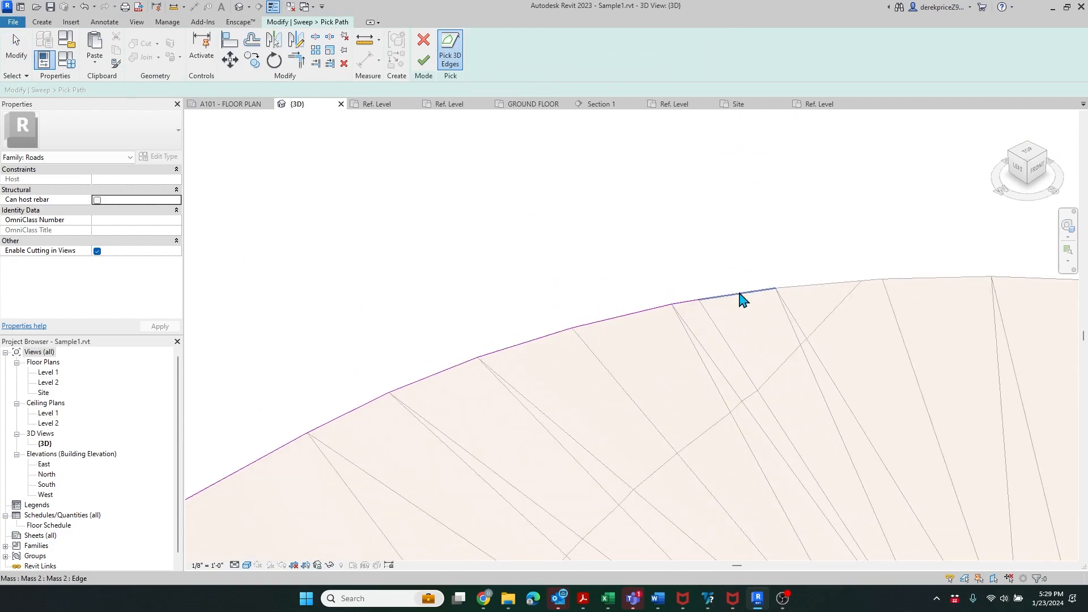
# - Extend the sweep path with the edge segments around the road bend
pyautogui.click(742, 299)
pyautogui.scroll(-4, 493, 340)
pyautogui.click(585, 306)
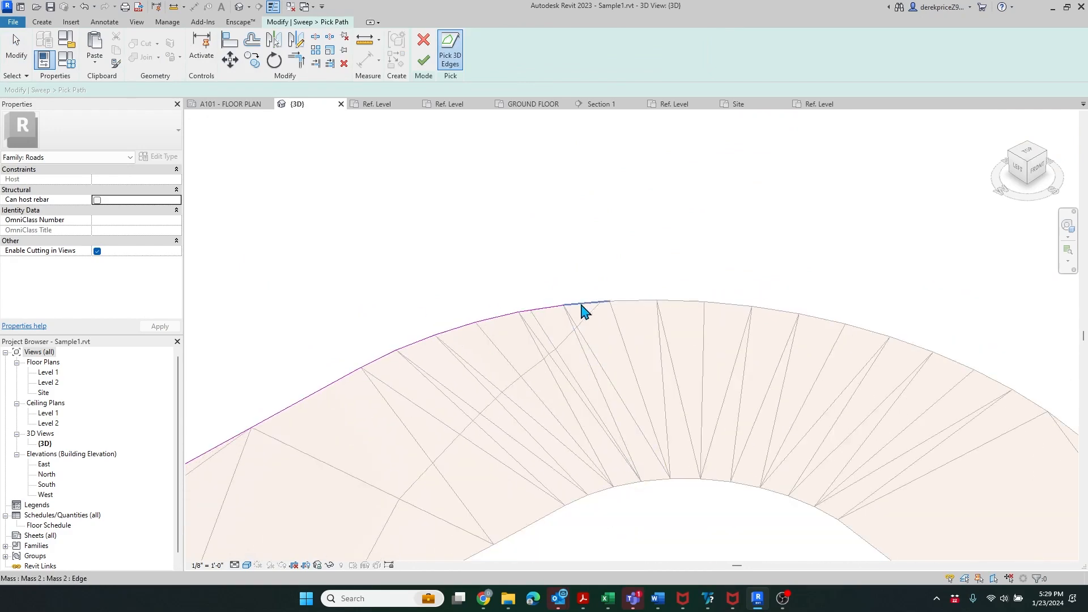
pyautogui.click(629, 308)
pyautogui.click(685, 307)
pyautogui.click(748, 309)
pyautogui.click(769, 313)
pyautogui.click(815, 322)
pyautogui.click(868, 337)
pyautogui.click(929, 357)
pyautogui.click(960, 368)
pyautogui.click(997, 383)
pyautogui.scroll(-5, 352, 274)
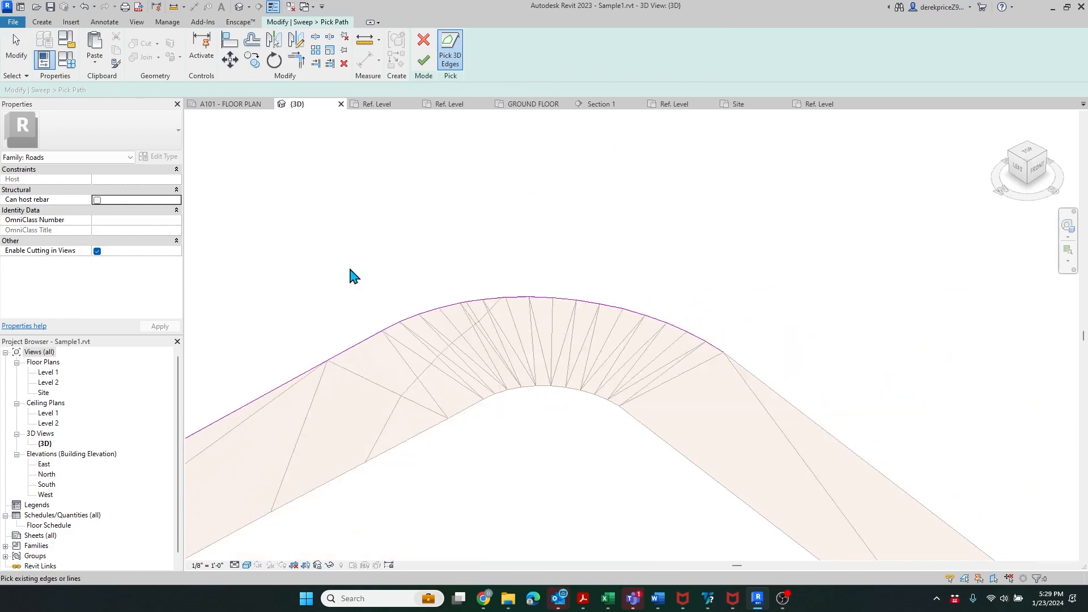
pyautogui.scroll(2, 538, 432)
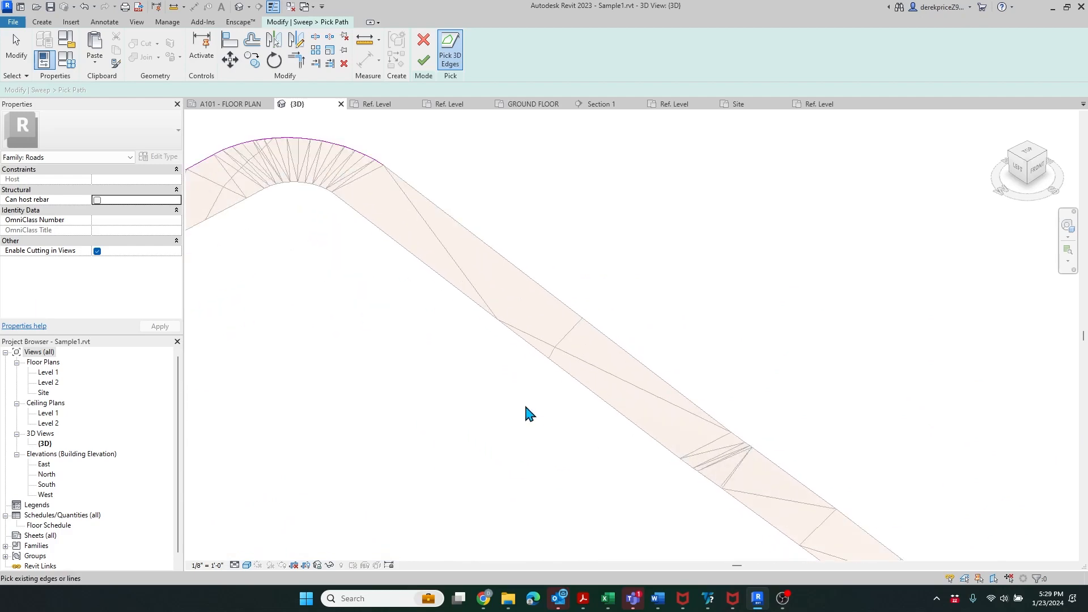
pyautogui.scroll(-2, 413, 234)
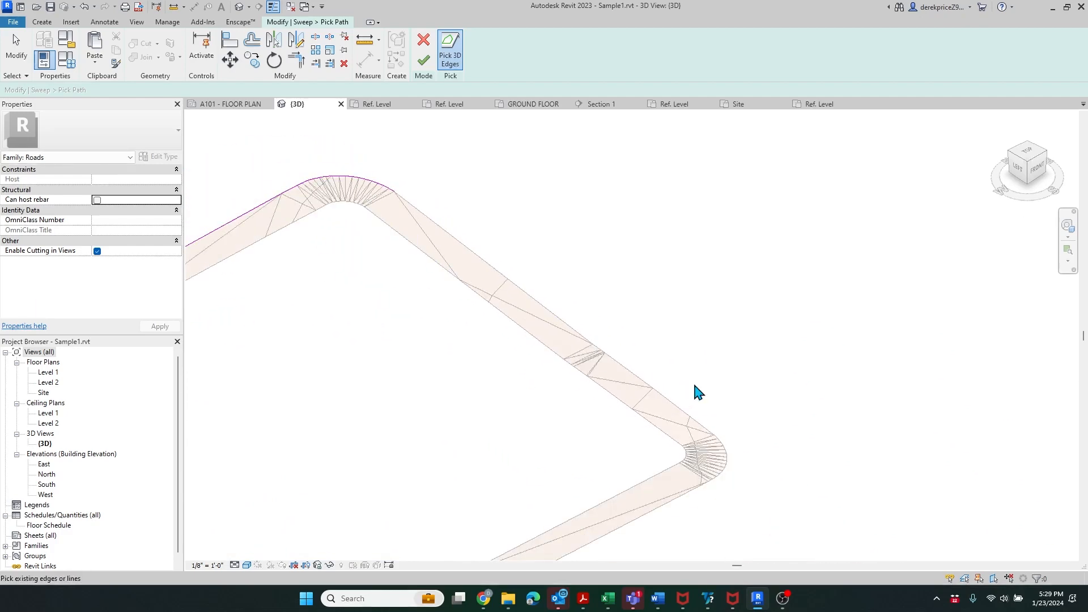
# - Add the straight edge after the bend and finish the path
pyautogui.click(467, 252)
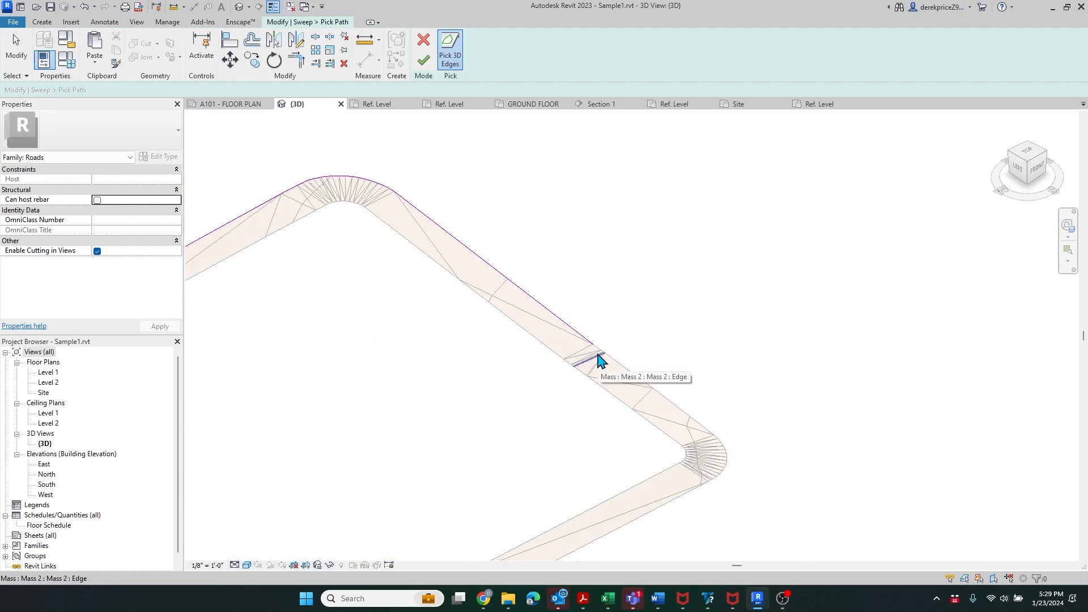
pyautogui.scroll(-2, 620, 348)
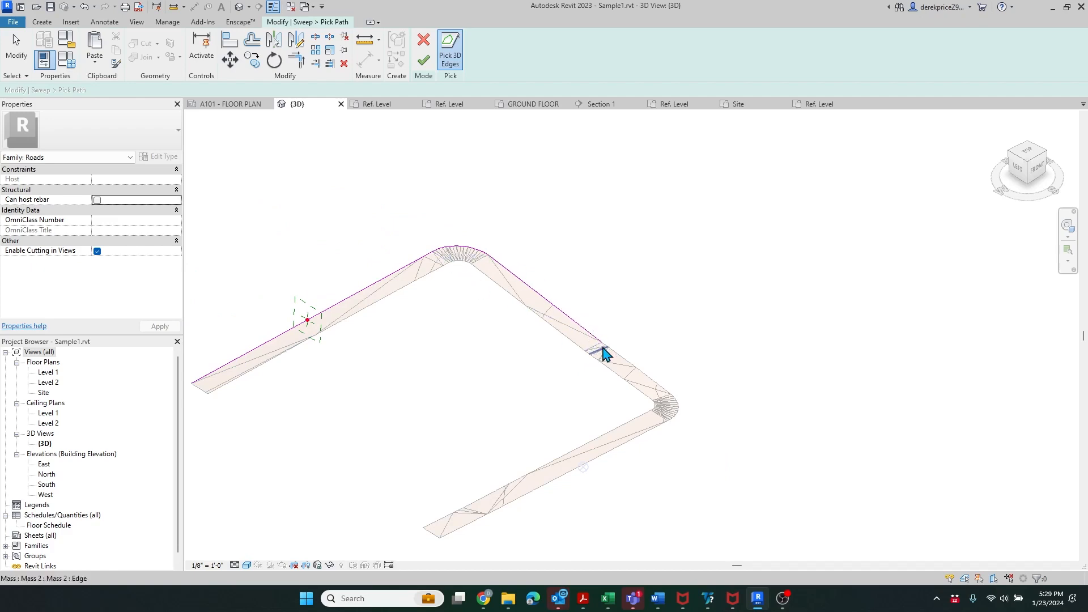
pyautogui.scroll(3, 623, 380)
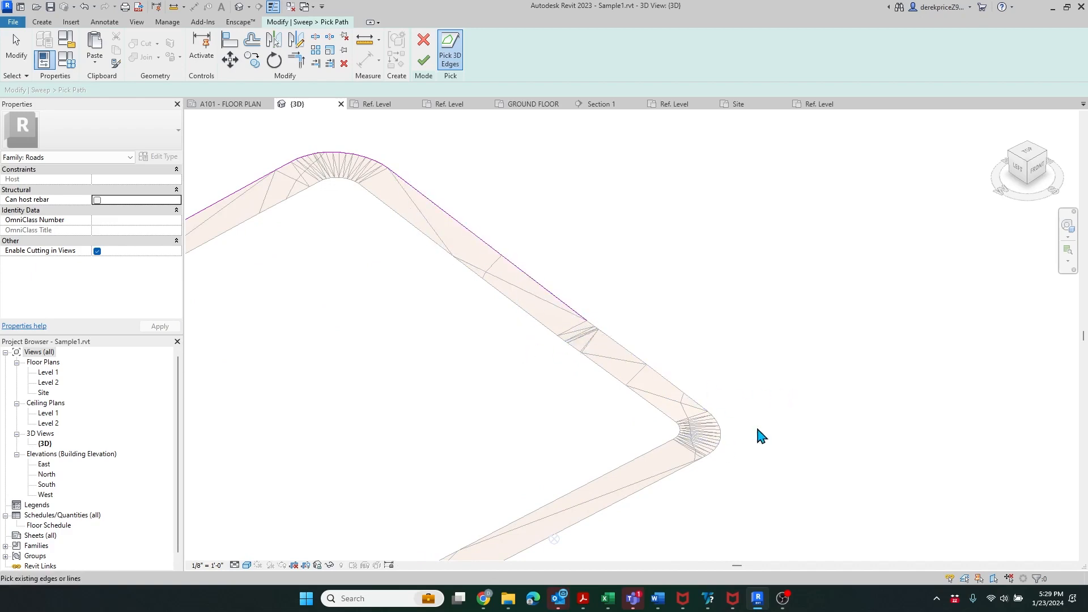
pyautogui.scroll(-3, 757, 429)
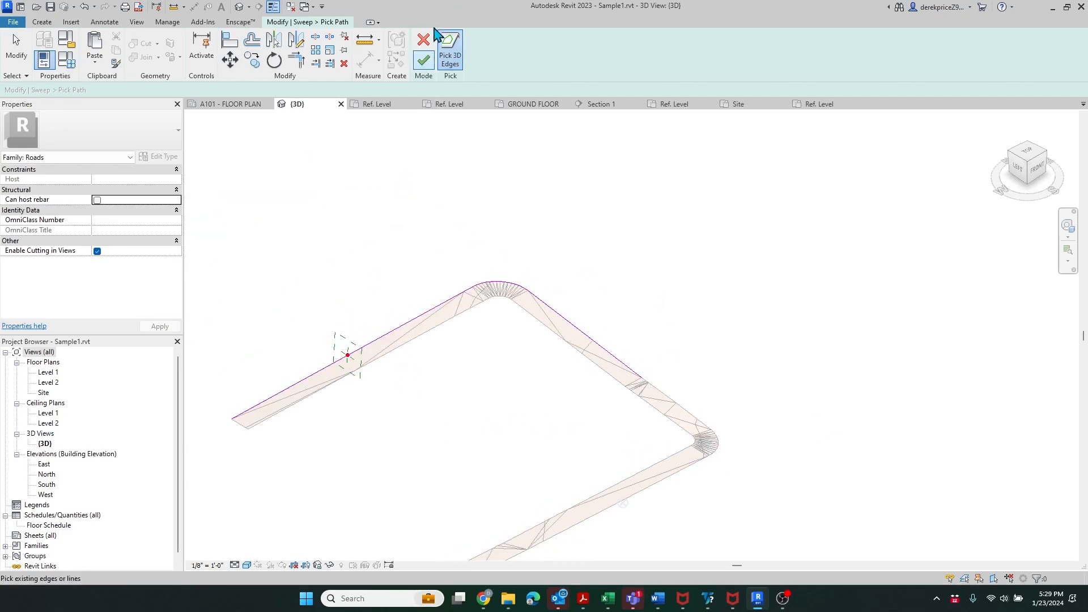
pyautogui.click(423, 61)
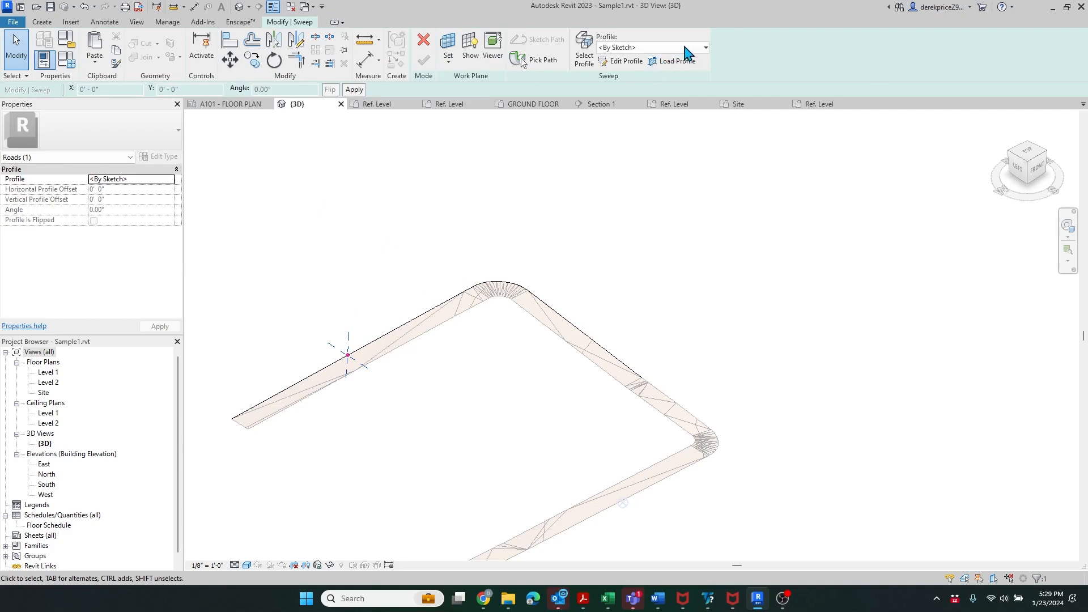
# - Choose Sidewalk 001 as the sweep profile and zoom in on it at the path start
pyautogui.click(705, 48)
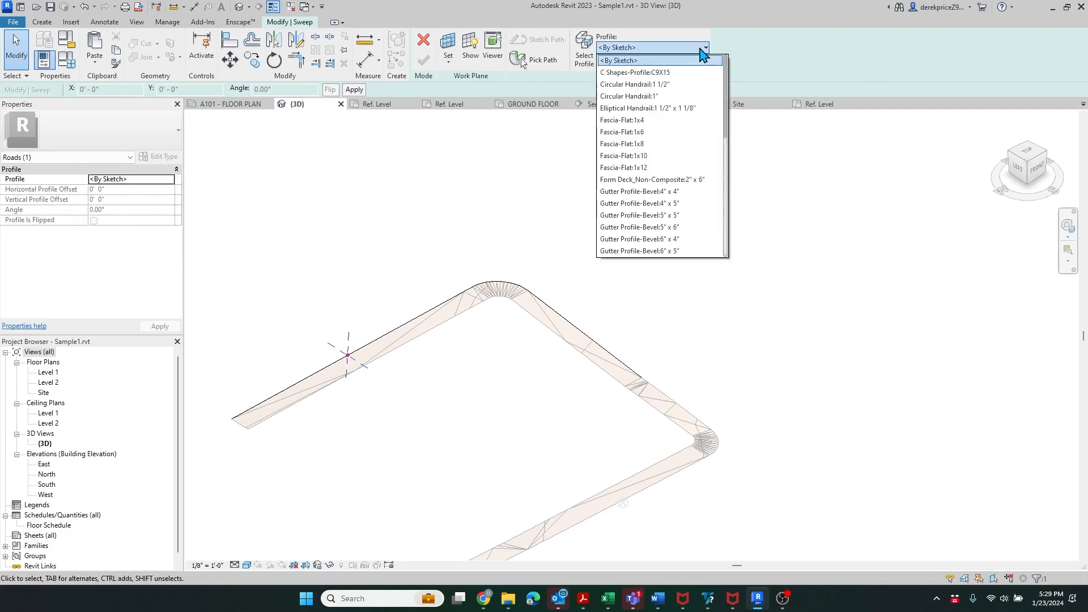
pyautogui.scroll(-10, 702, 170)
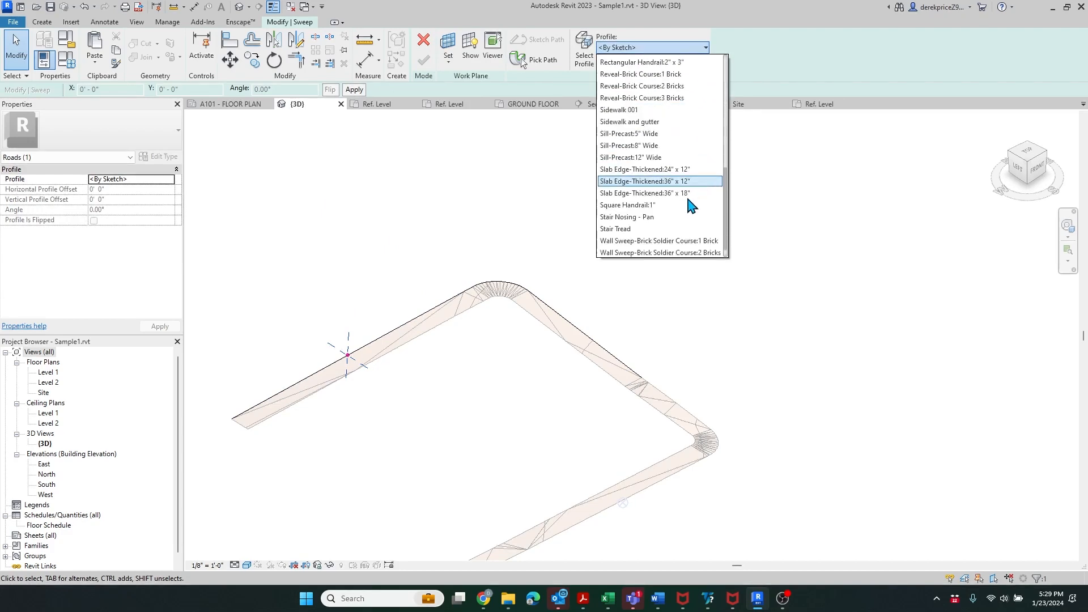
pyautogui.click(646, 110)
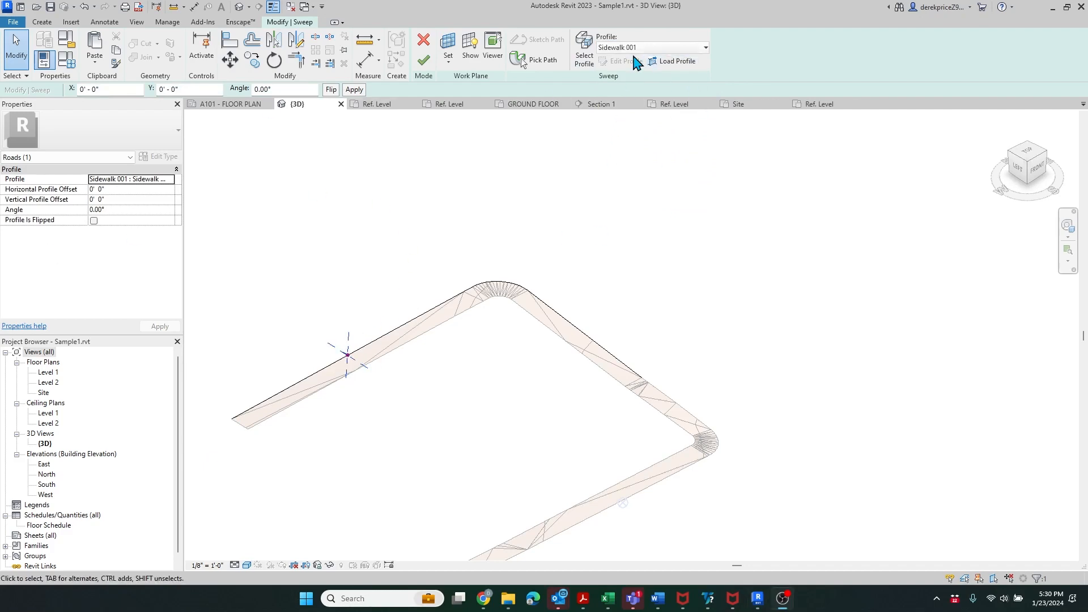
pyautogui.scroll(2, 349, 358)
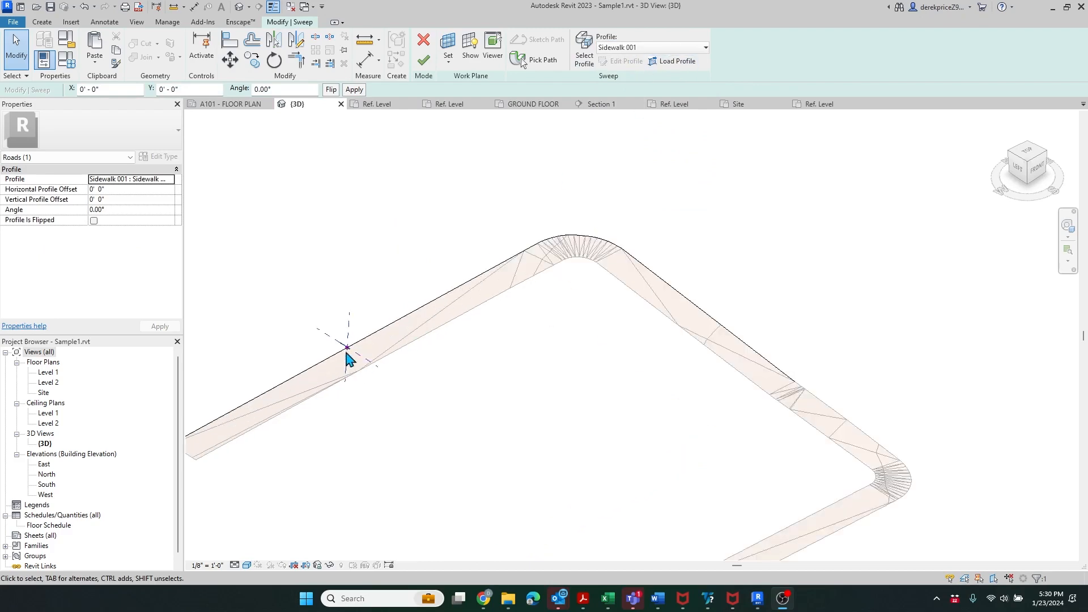
pyautogui.scroll(6, 349, 358)
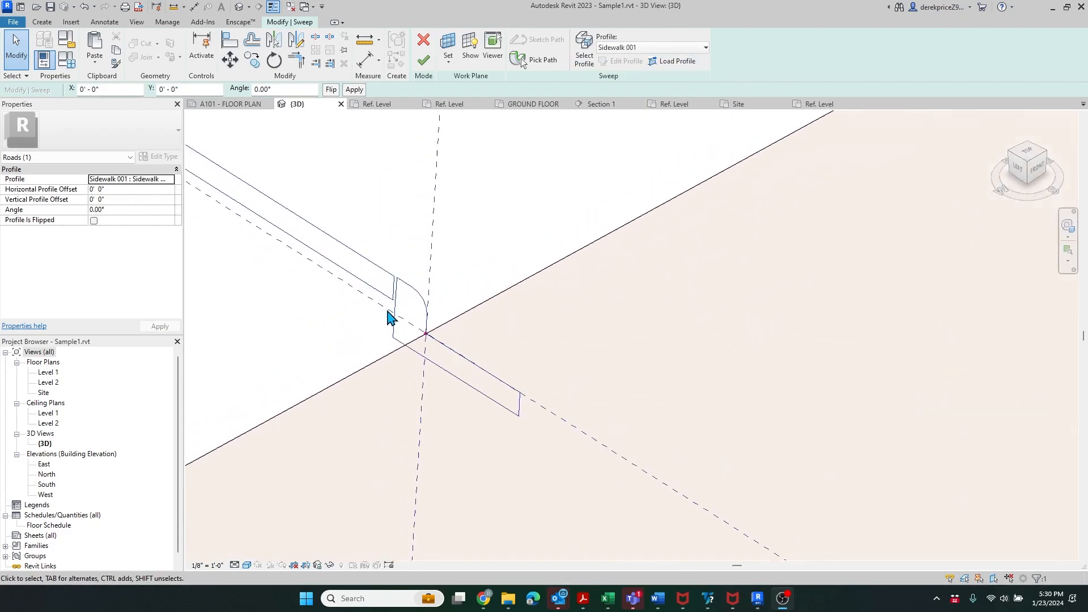
pyautogui.scroll(3, 406, 325)
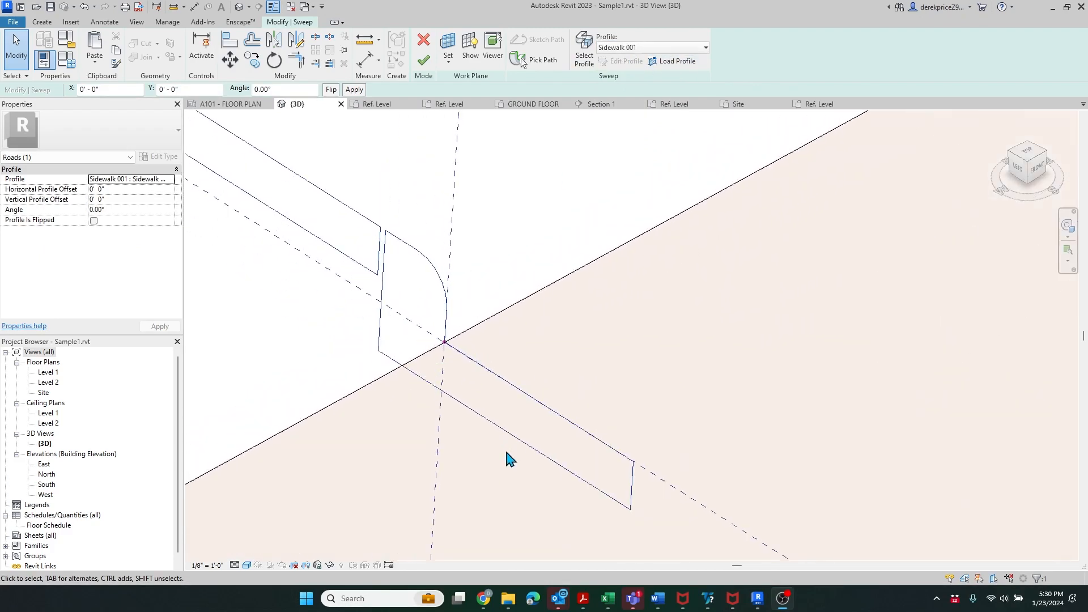
pyautogui.scroll(-8, 509, 380)
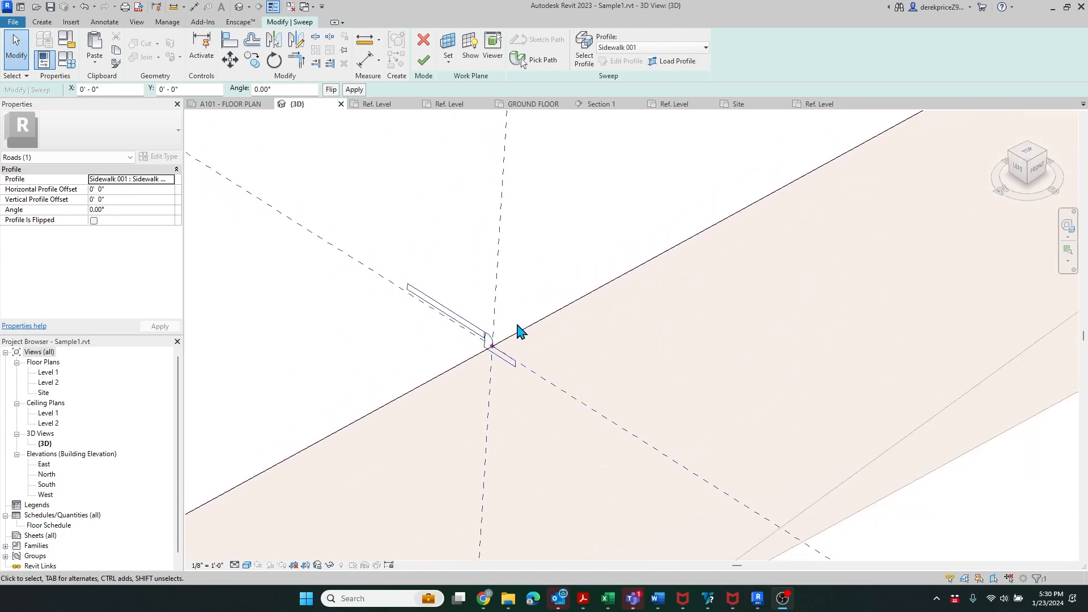
# - Finish the sweep to create the curb-and-sidewalk solid along the road edge, then review it
pyautogui.click(424, 60)
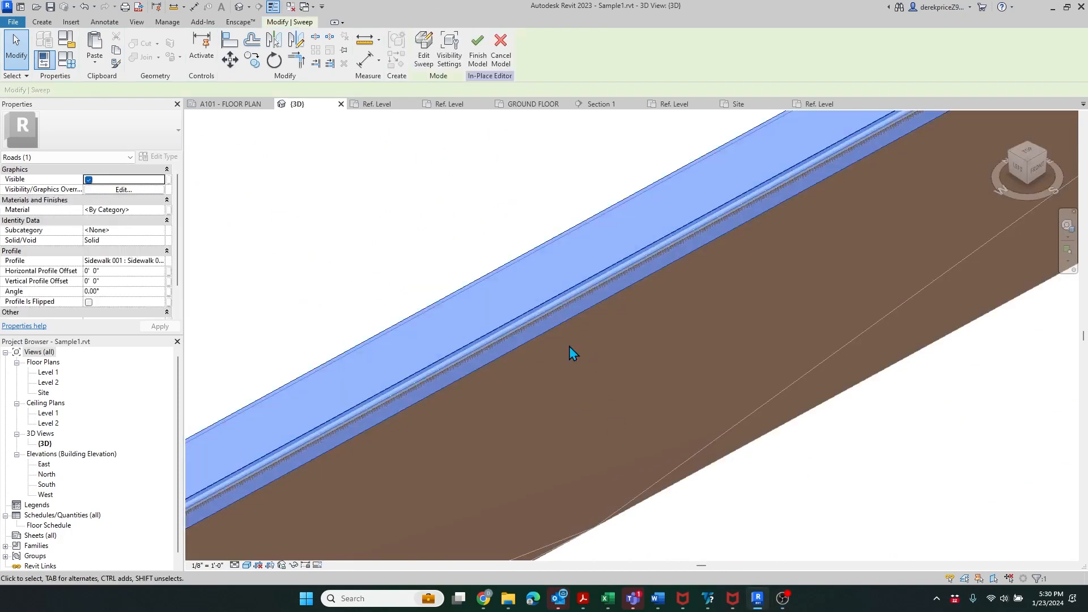
pyautogui.click(630, 490)
pyautogui.scroll(-3, 630, 492)
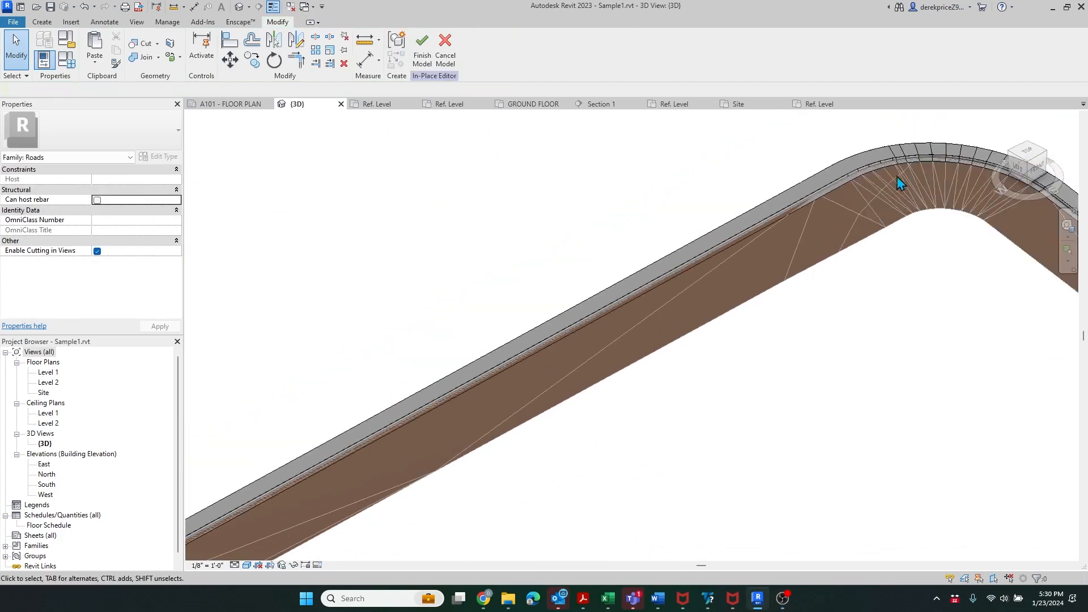
pyautogui.scroll(-2, 425, 357)
pyautogui.scroll(4, 842, 282)
pyautogui.scroll(2, 567, 217)
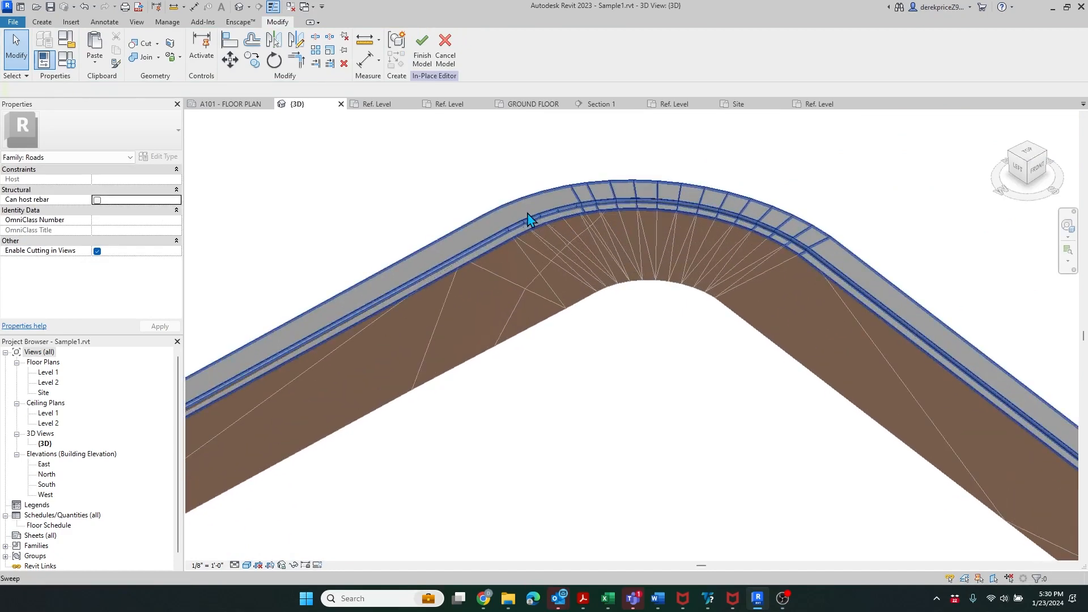
pyautogui.scroll(-7, 460, 208)
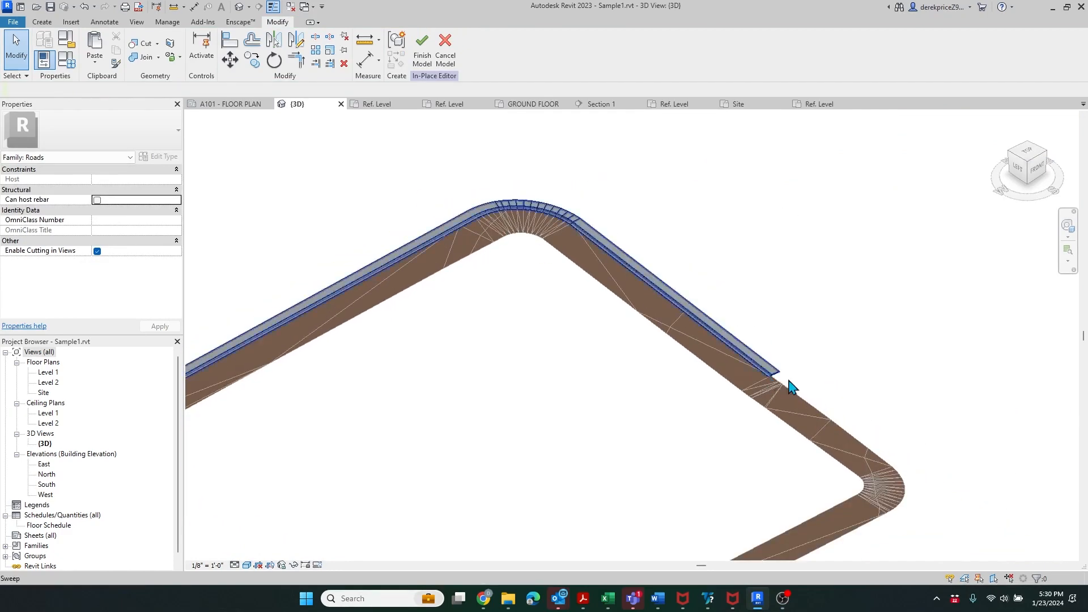
pyautogui.scroll(-2, 466, 212)
pyautogui.scroll(-1, 466, 212)
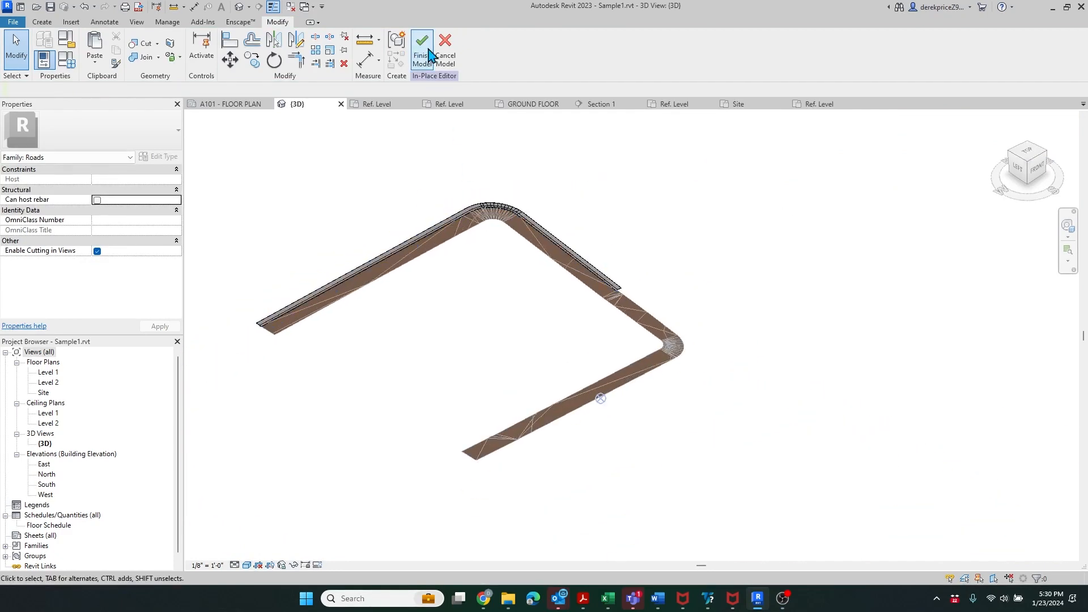
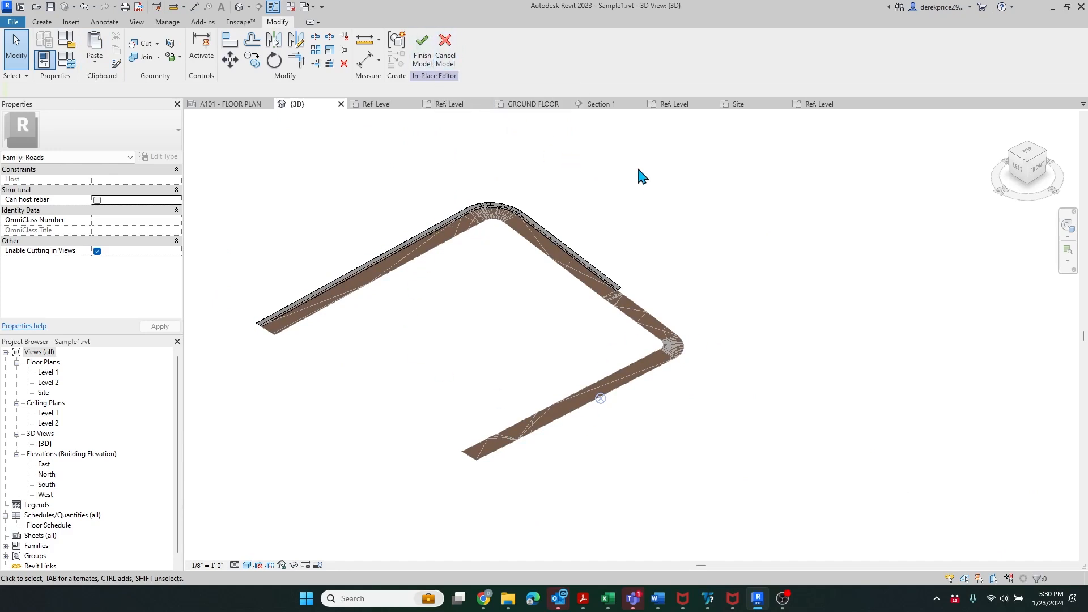
# - Start a new sweep and pick the road's two lower straight outer edges as its path
pyautogui.click(43, 23)
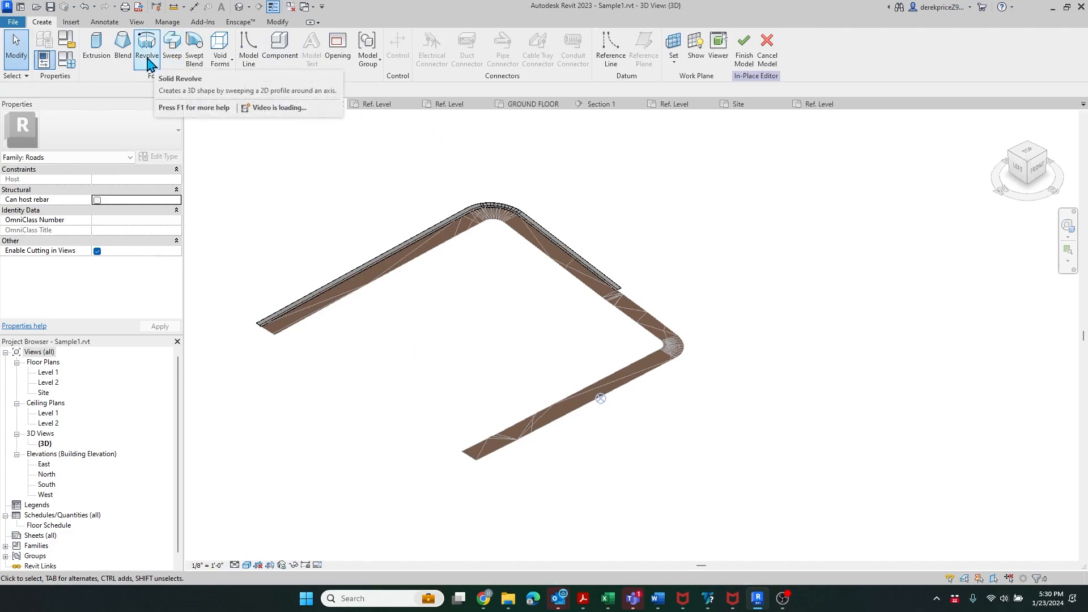
pyautogui.click(171, 56)
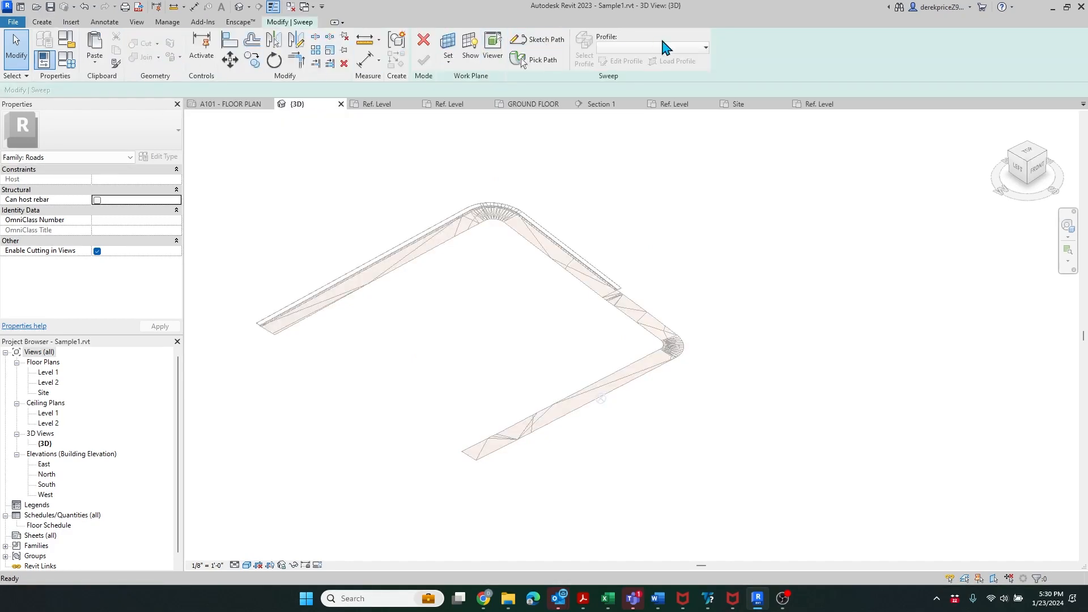
pyautogui.click(532, 59)
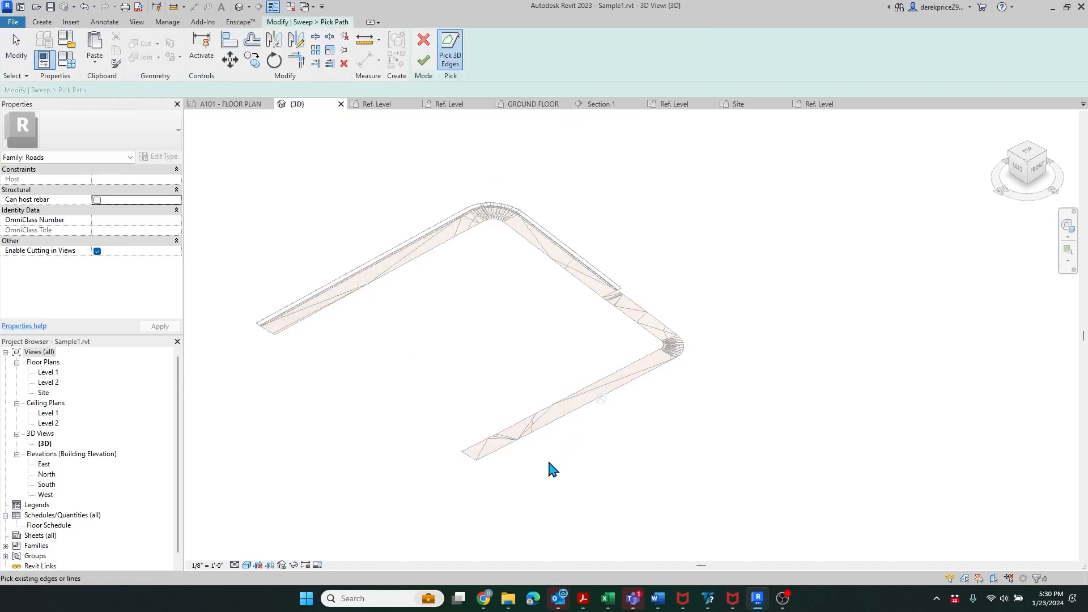
pyautogui.scroll(2, 548, 465)
pyautogui.click(464, 445)
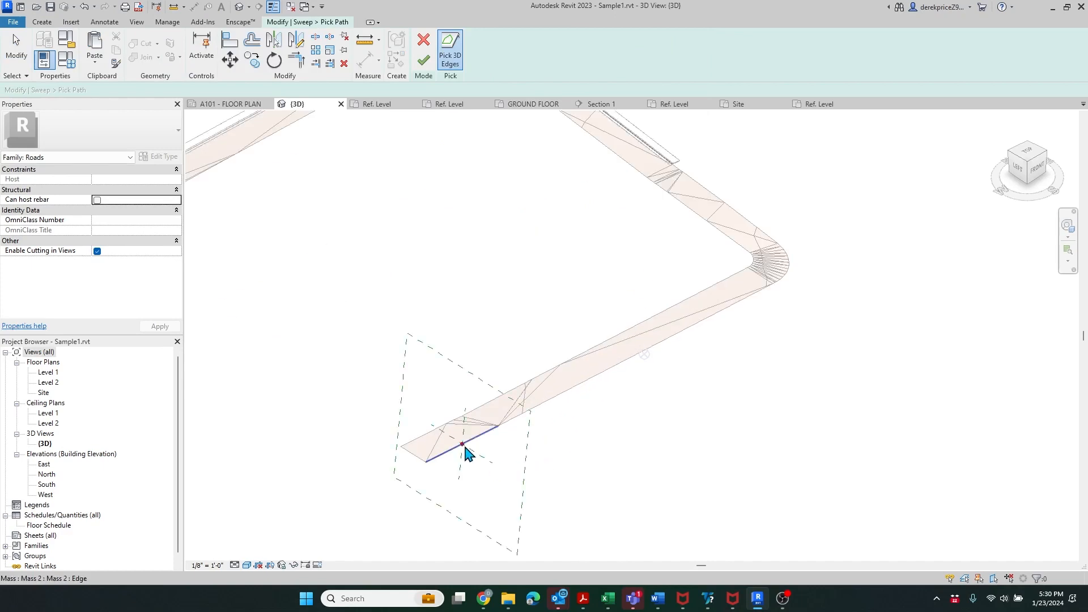
pyautogui.click(518, 420)
pyautogui.scroll(3, 784, 280)
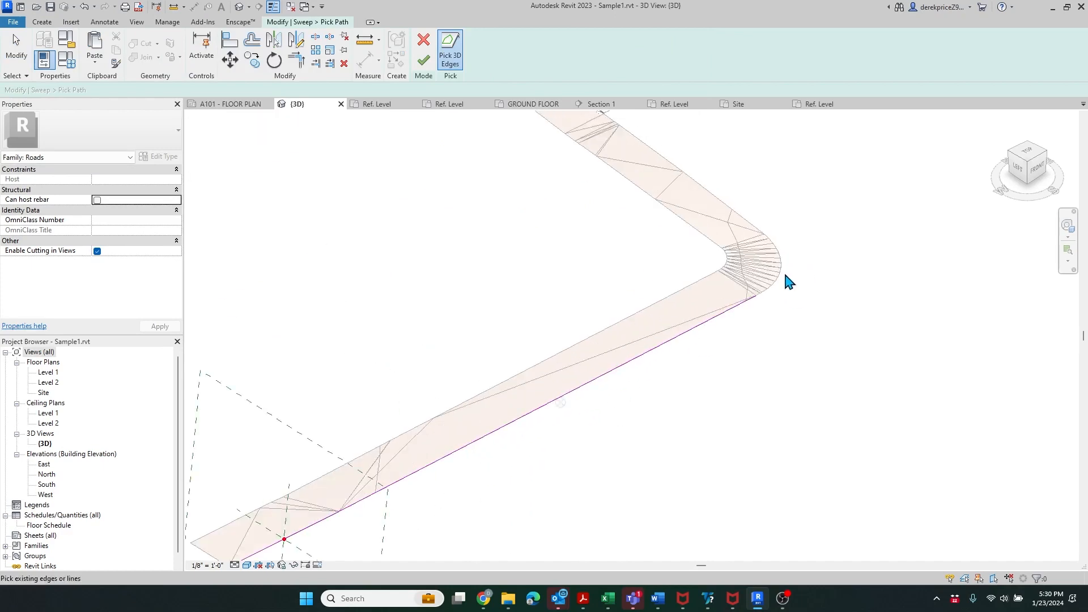
pyautogui.scroll(2, 774, 303)
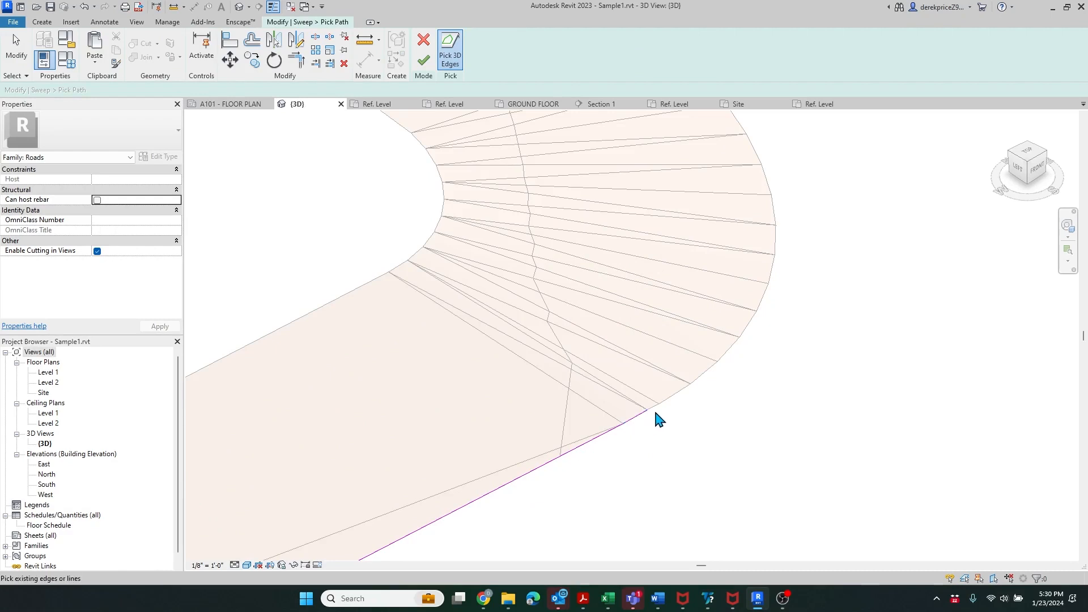
# - Add the curved outer edge segments and the straight edge beyond the curve to the path
pyautogui.click(689, 390)
pyautogui.click(761, 297)
pyautogui.click(773, 264)
pyautogui.click(776, 237)
pyautogui.scroll(-3, 719, 318)
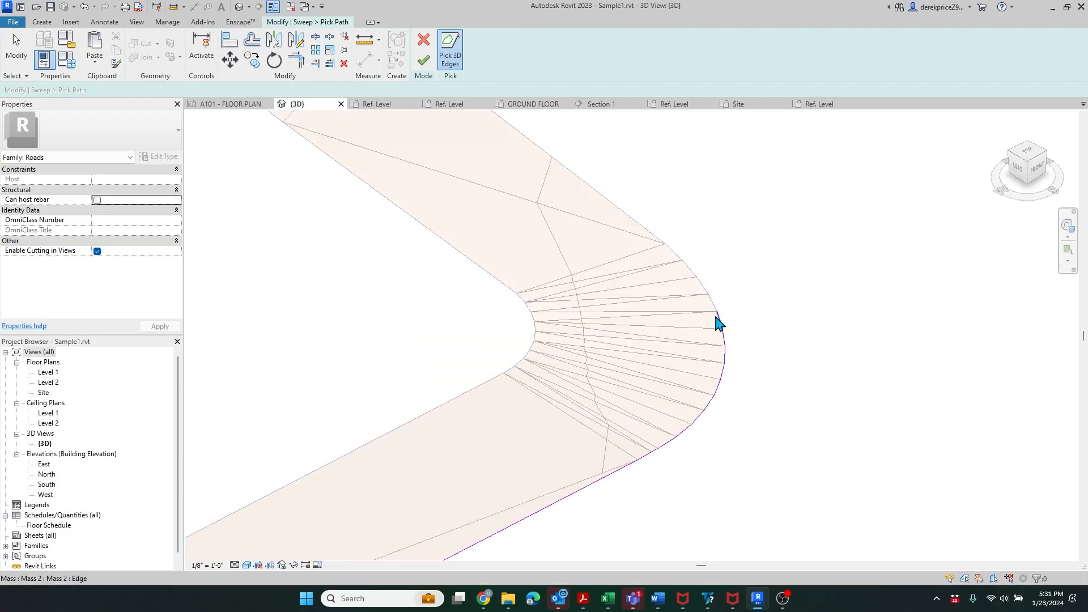
pyautogui.scroll(3, 741, 303)
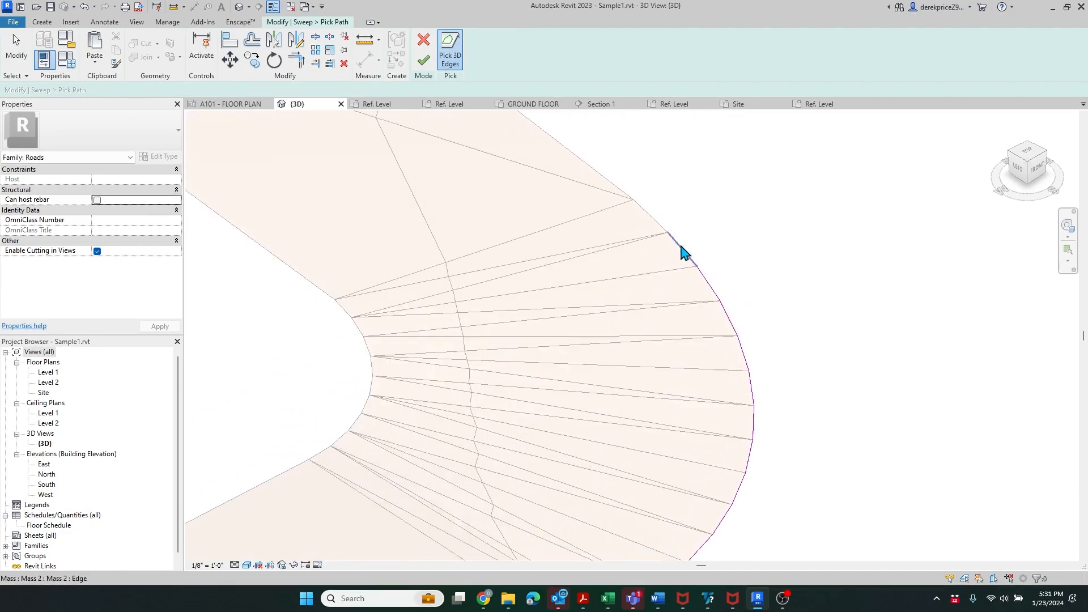
pyautogui.scroll(-3, 517, 520)
pyautogui.scroll(-2, 589, 505)
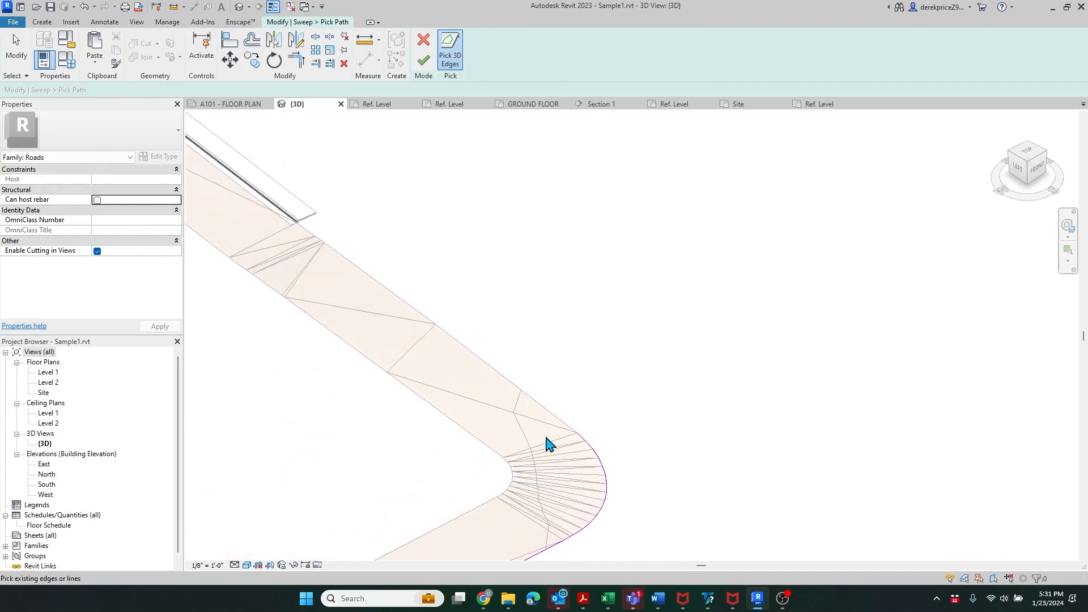
pyautogui.click(544, 410)
pyautogui.scroll(2, 425, 321)
pyautogui.scroll(-2, 523, 457)
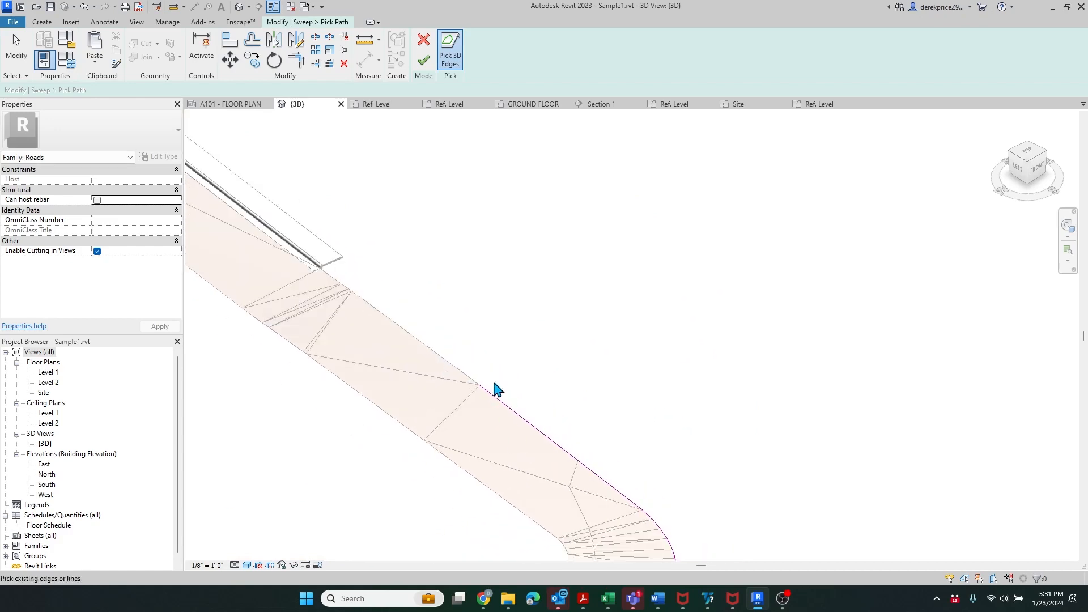
pyautogui.scroll(-2, 533, 329)
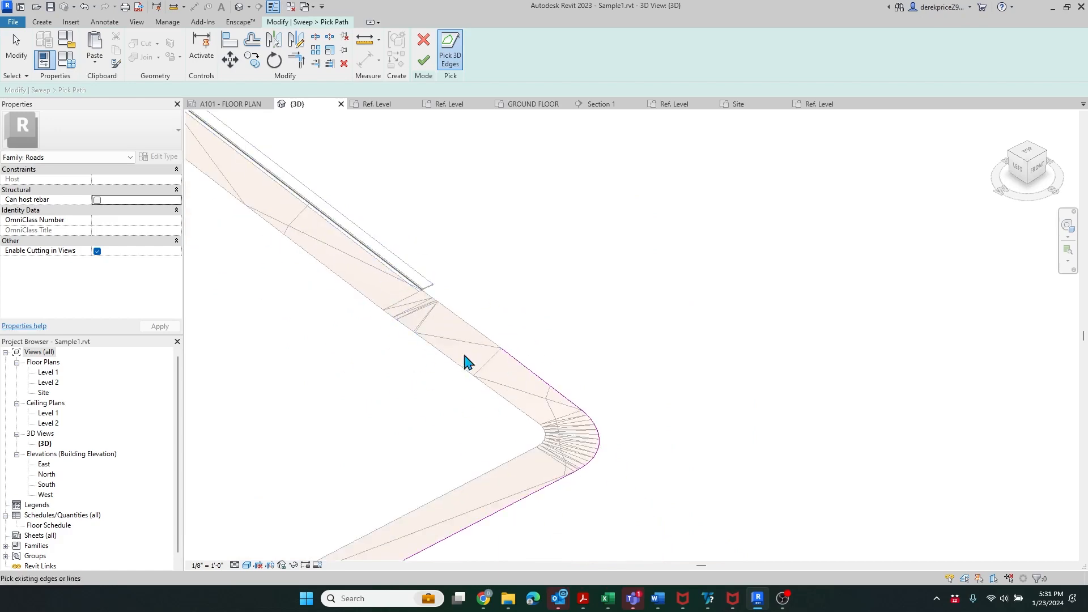
pyautogui.scroll(2, 432, 275)
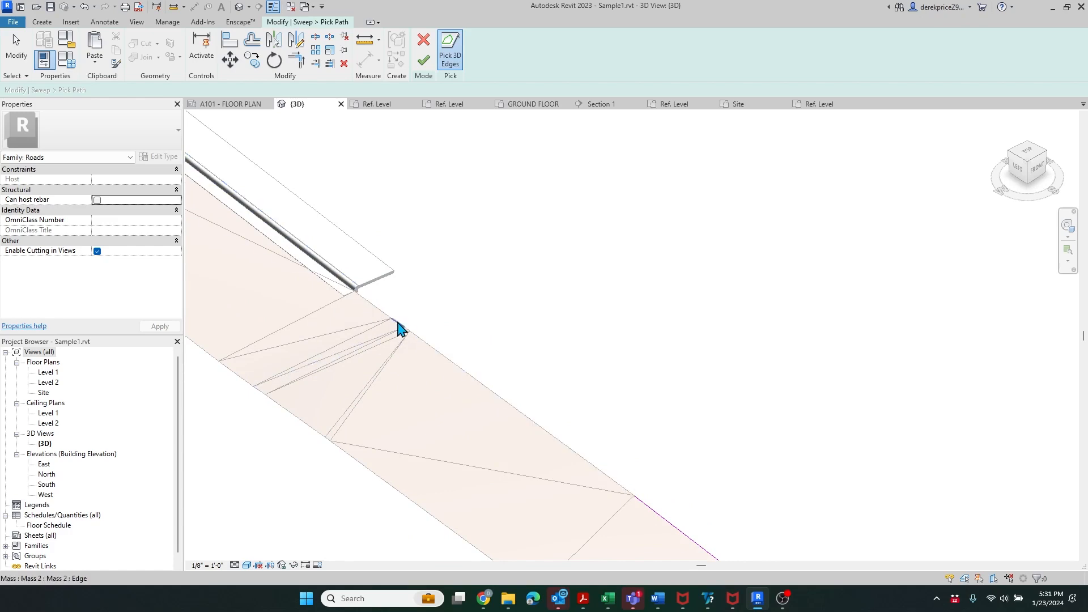
pyautogui.scroll(-6, 644, 505)
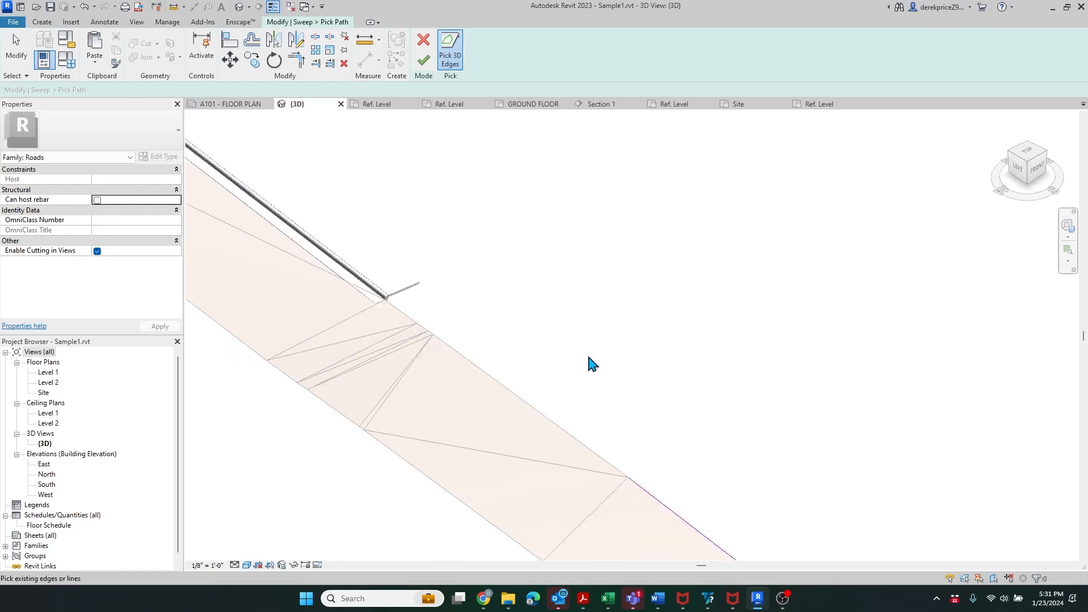
# - Finish the picked path, choose the Sidewalk 001 profile, and complete the sweep
pyautogui.click(424, 61)
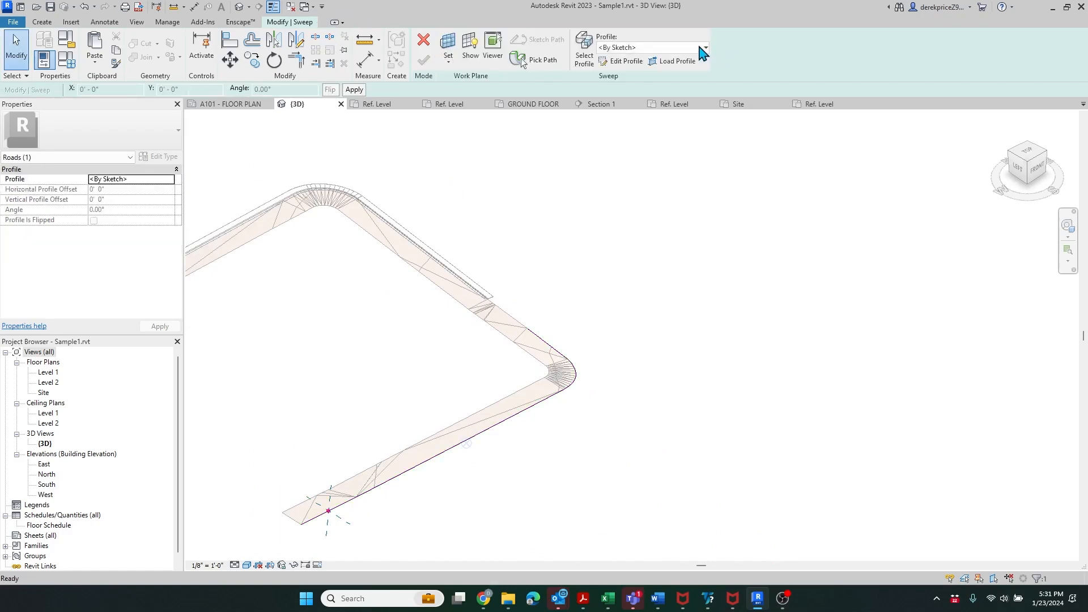
pyautogui.click(705, 47)
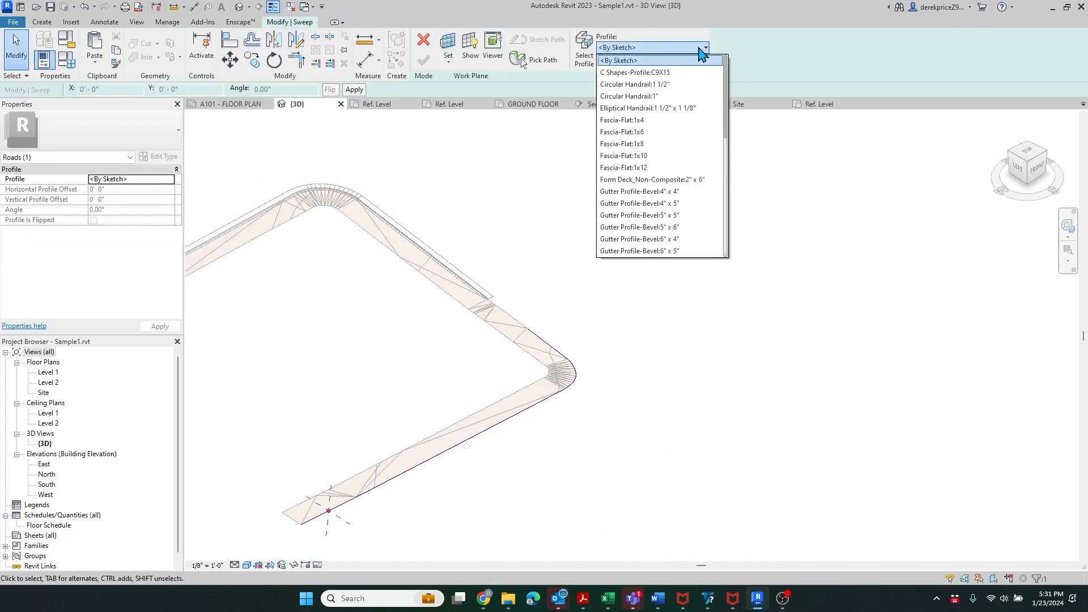
pyautogui.scroll(-10, 688, 121)
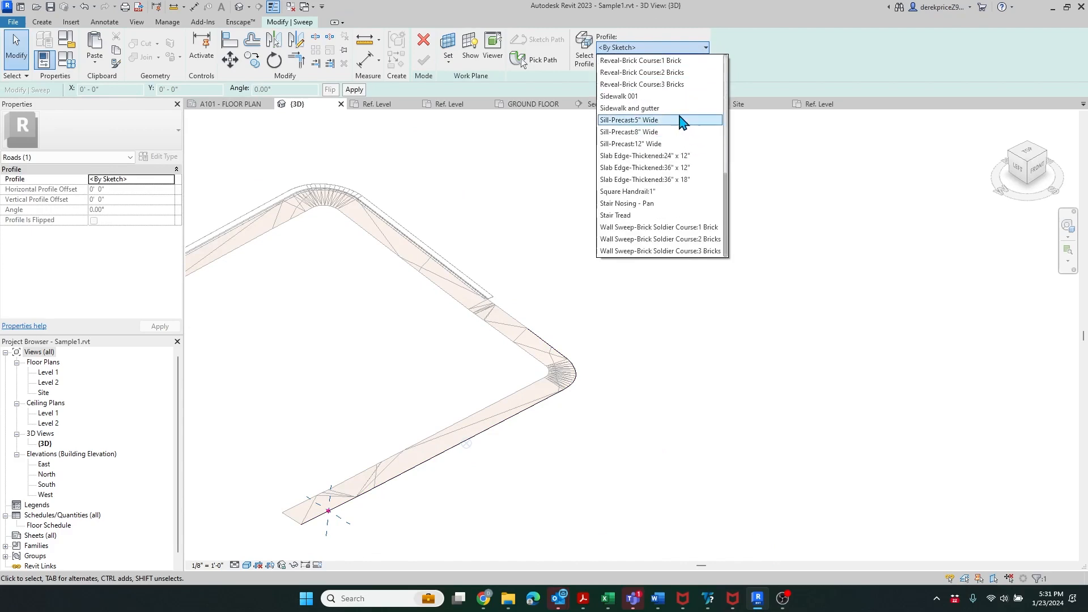
pyautogui.click(667, 97)
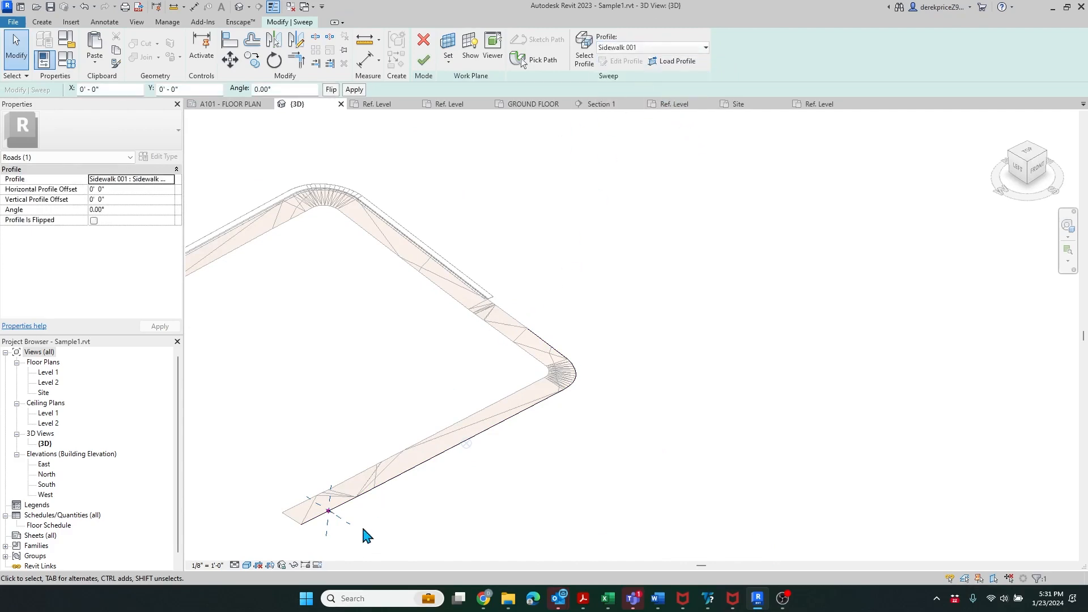
pyautogui.scroll(10, 340, 532)
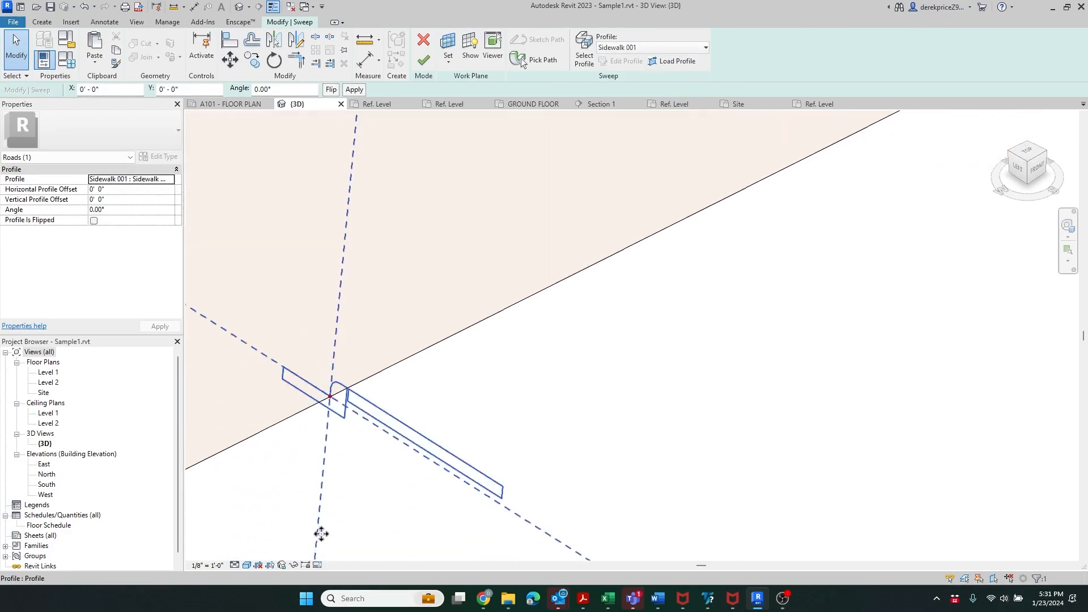
pyautogui.click(424, 60)
pyautogui.scroll(-5, 521, 476)
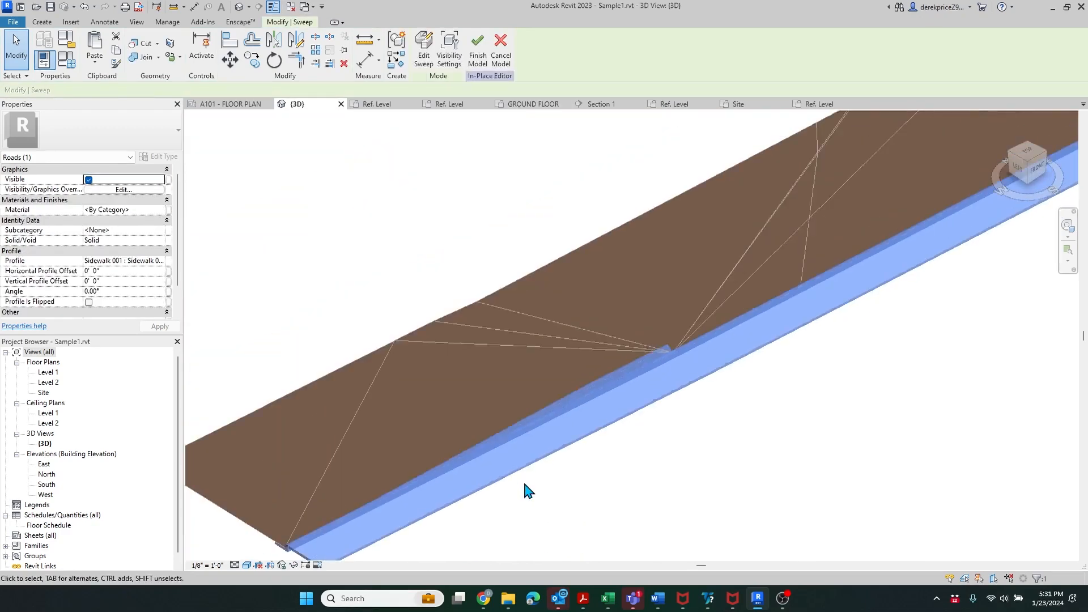
pyautogui.scroll(6, 587, 443)
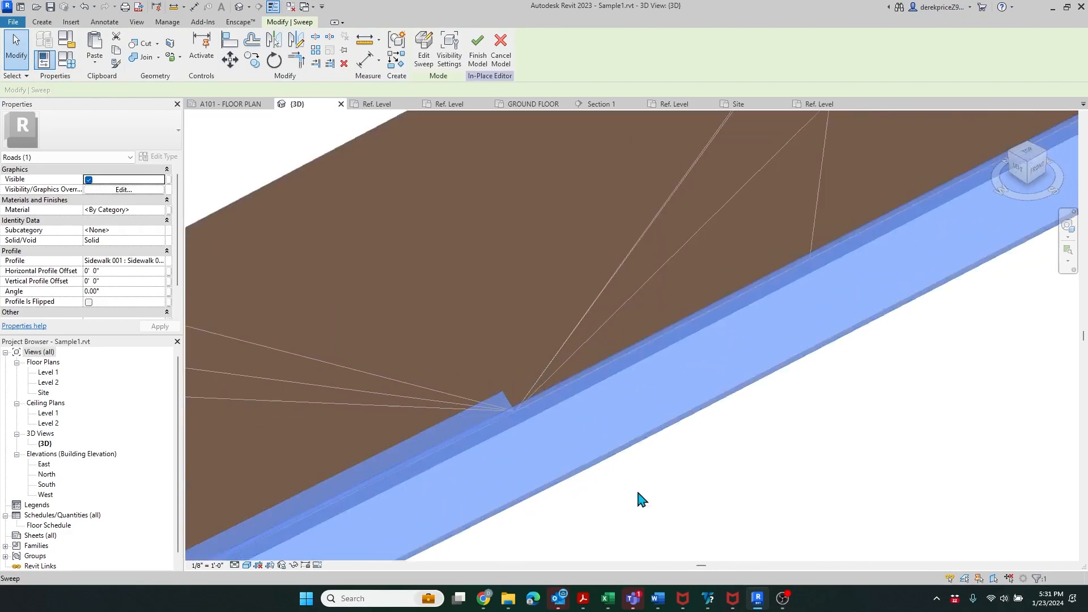
pyautogui.scroll(-8, 394, 530)
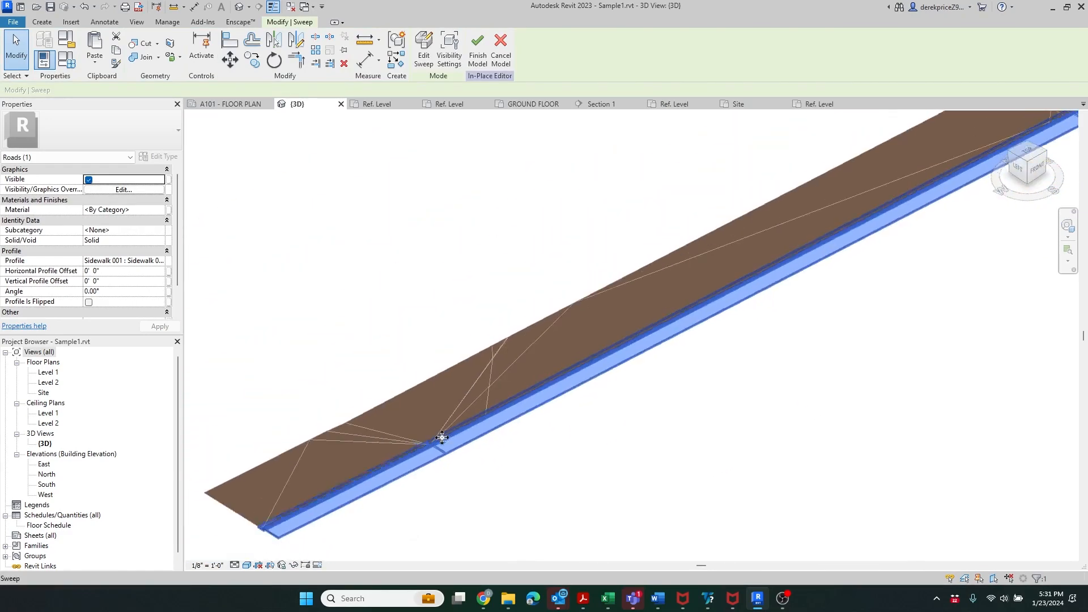
pyautogui.scroll(5, 772, 267)
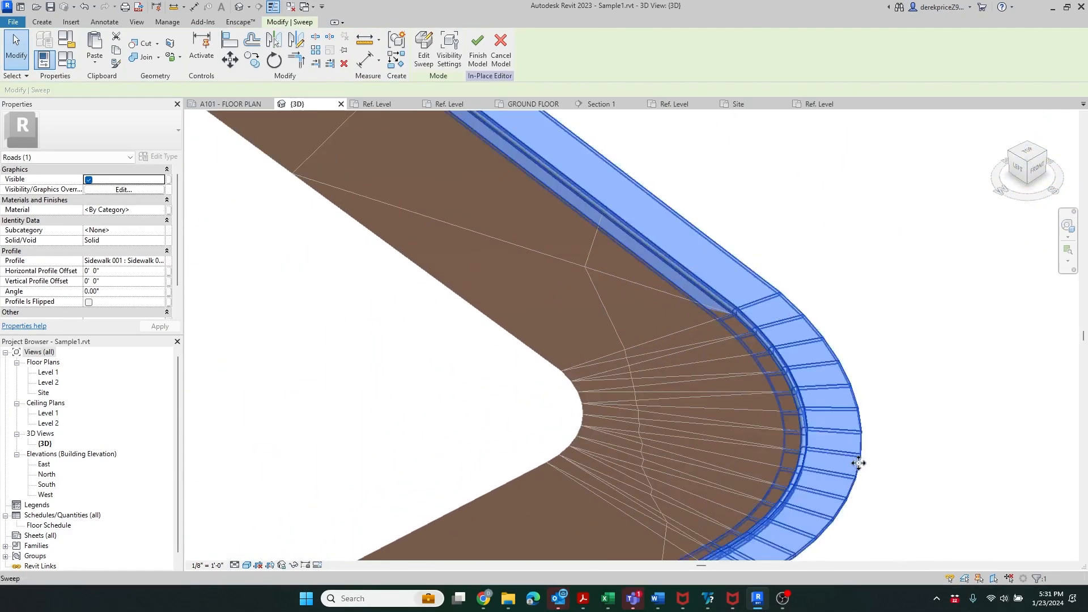
pyautogui.scroll(3, 783, 301)
pyautogui.press('Escape')
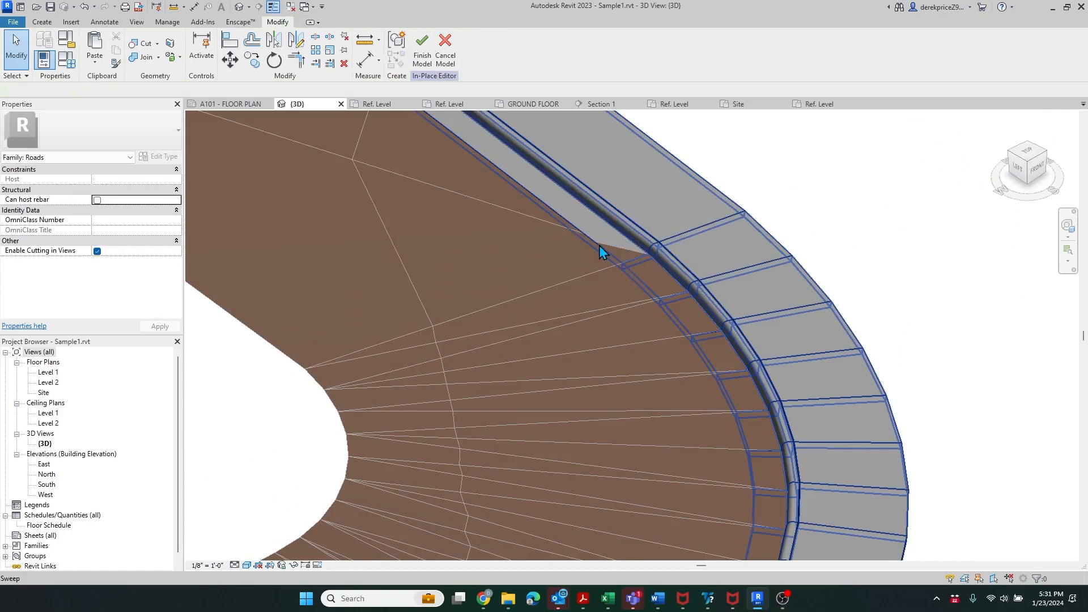
pyautogui.scroll(4, 685, 320)
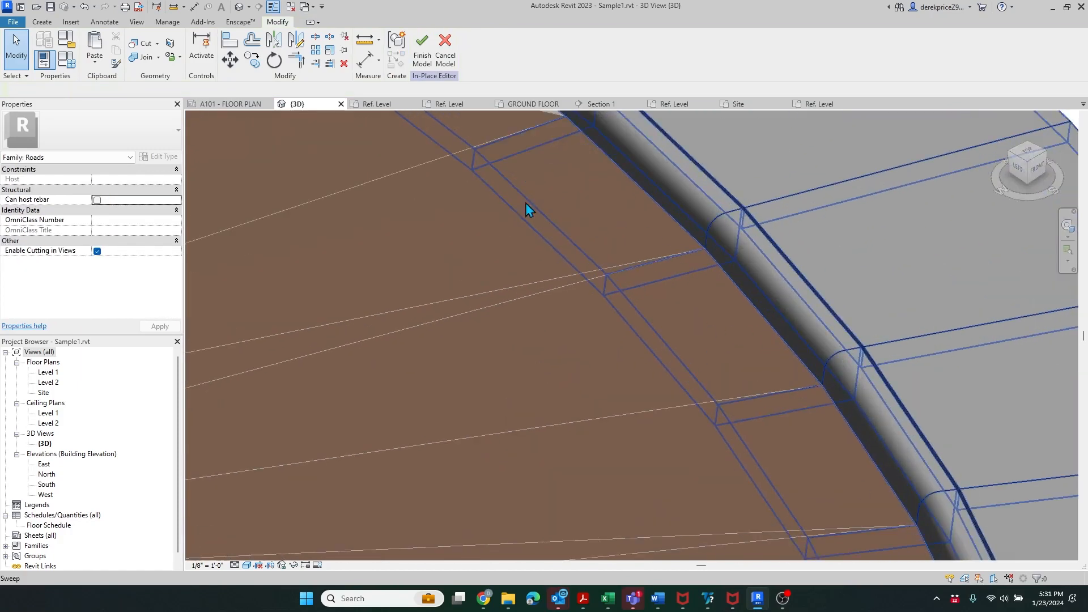
pyautogui.scroll(-5, 686, 326)
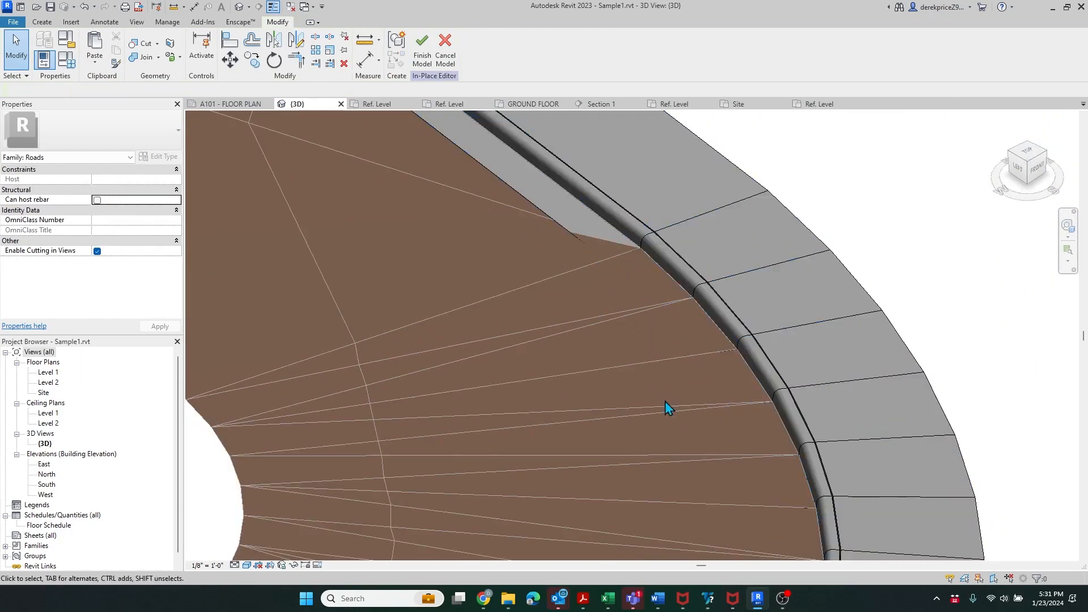
pyautogui.scroll(-5, 723, 443)
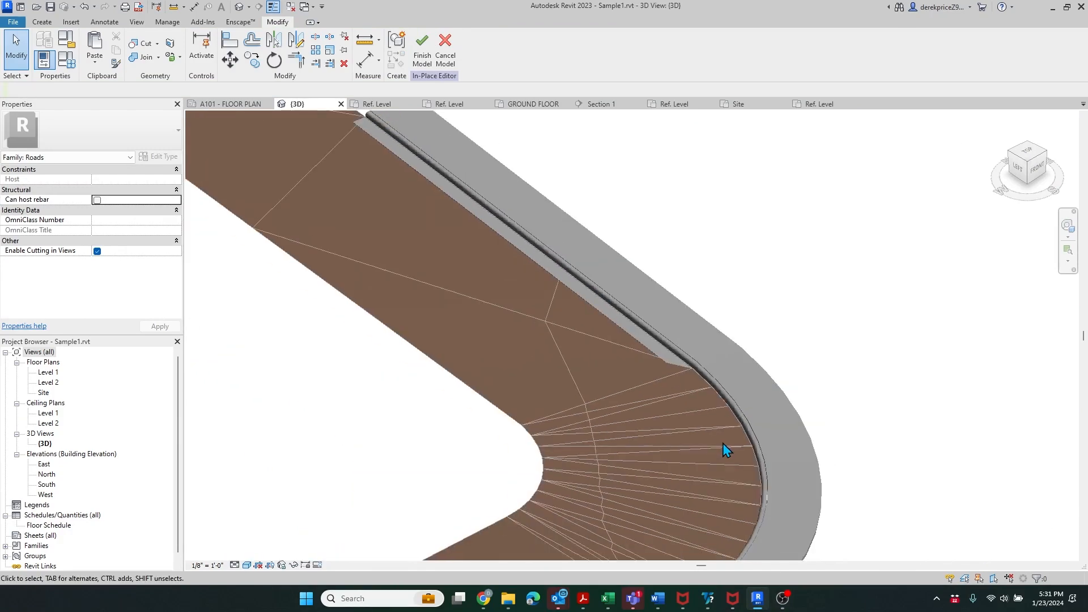
pyautogui.scroll(2, 543, 238)
pyautogui.moveTo(543, 238); pyautogui.dragTo(618, 291, button='middle')
pyautogui.scroll(-4, 617, 292)
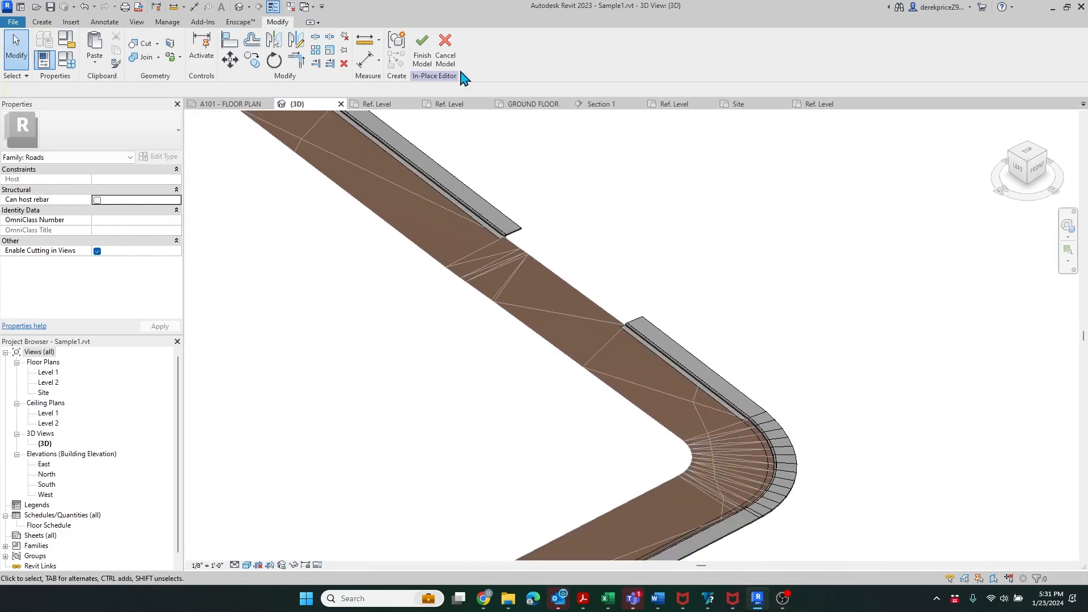
pyautogui.click(542, 228)
pyautogui.scroll(2, 527, 238)
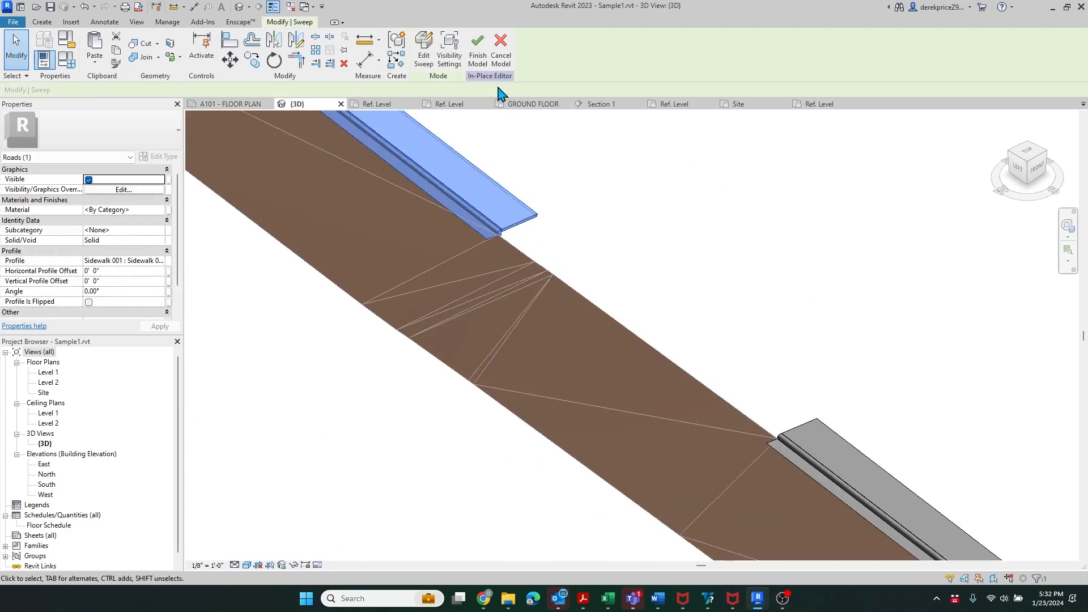
# - Edit the sidewalk sweep and repick its path from the next road edge and the short edge
pyautogui.click(424, 50)
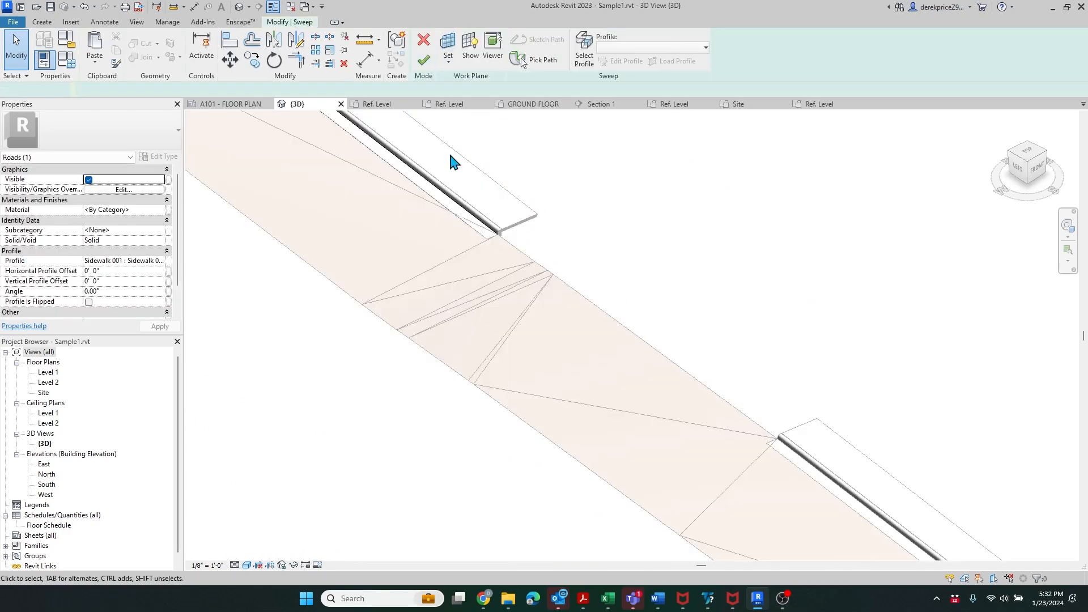
pyautogui.click(470, 214)
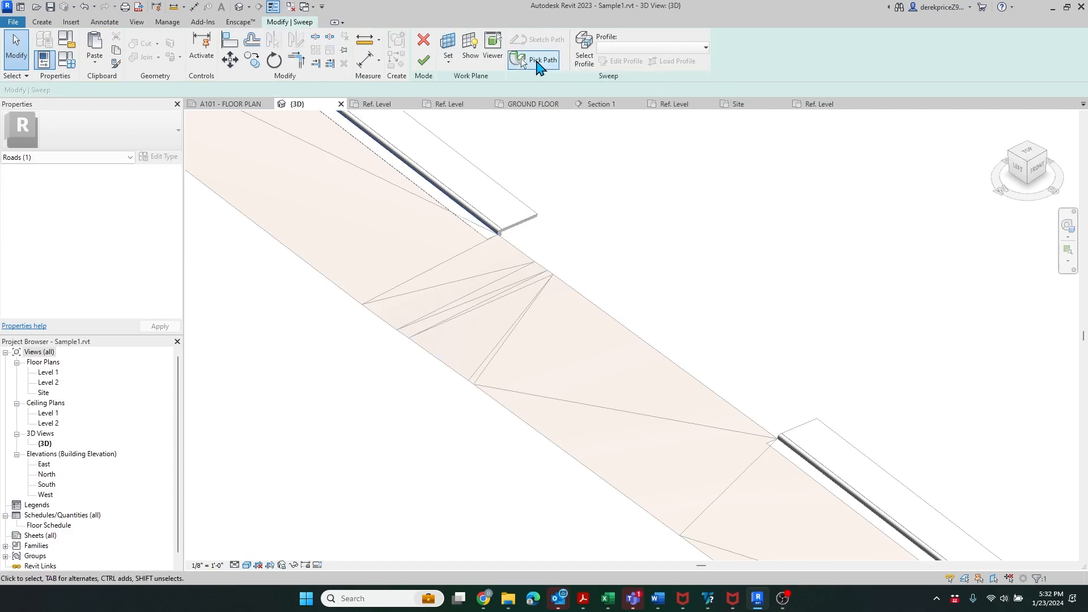
pyautogui.click(523, 59)
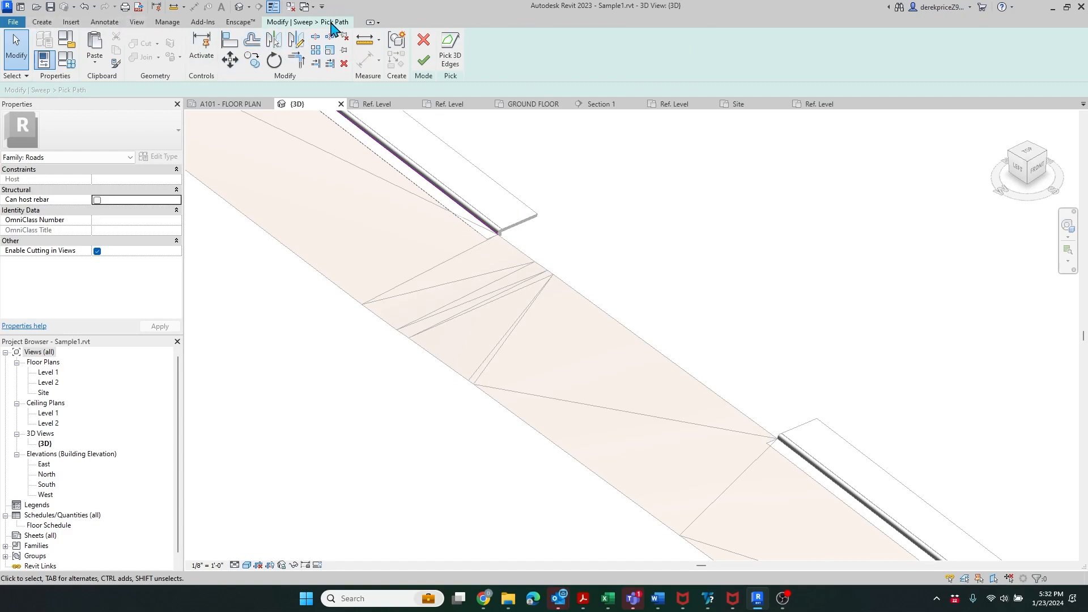
pyautogui.click(445, 48)
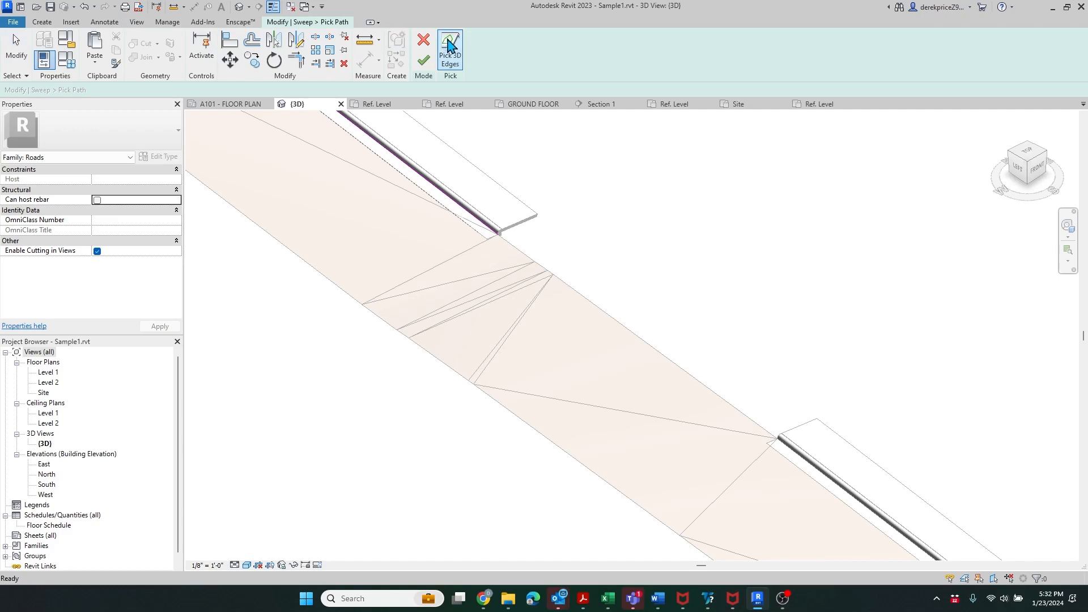
pyautogui.scroll(3, 511, 266)
pyautogui.click(505, 249)
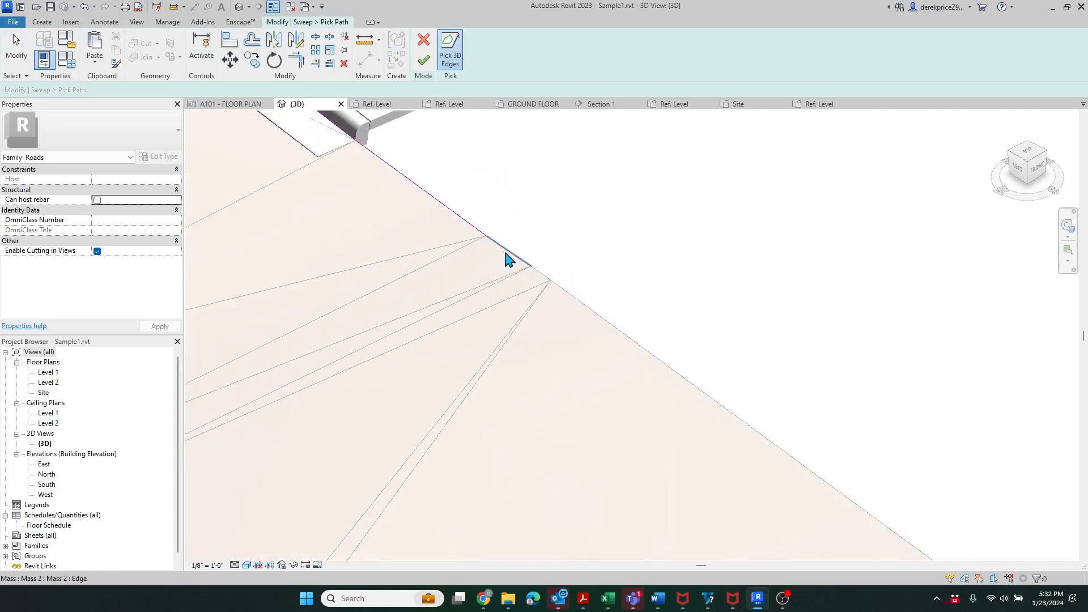
pyautogui.click(548, 277)
pyautogui.scroll(-2, 576, 301)
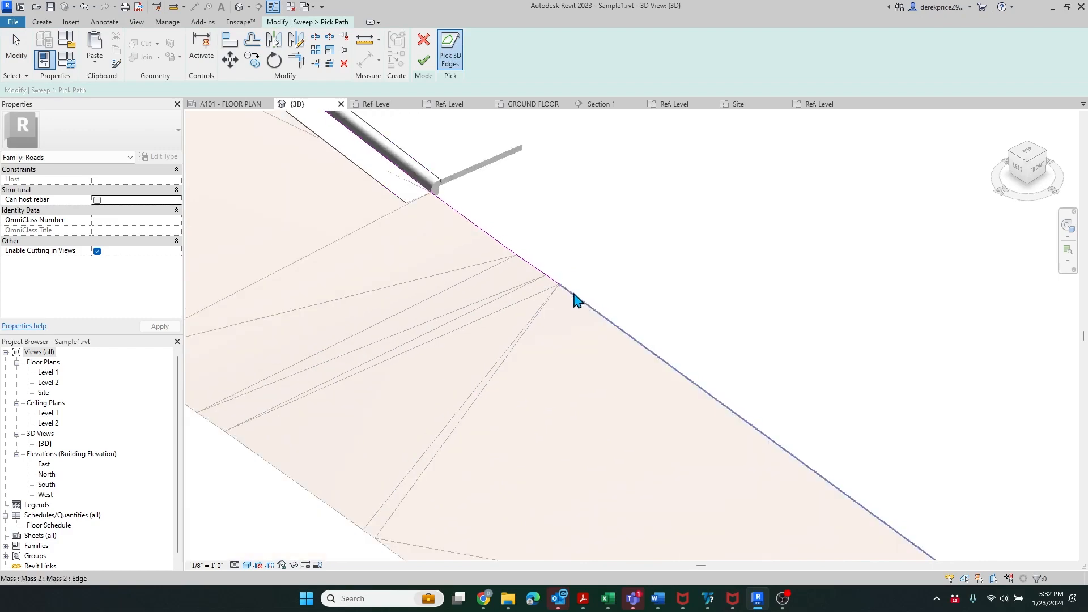
pyautogui.scroll(-2, 601, 301)
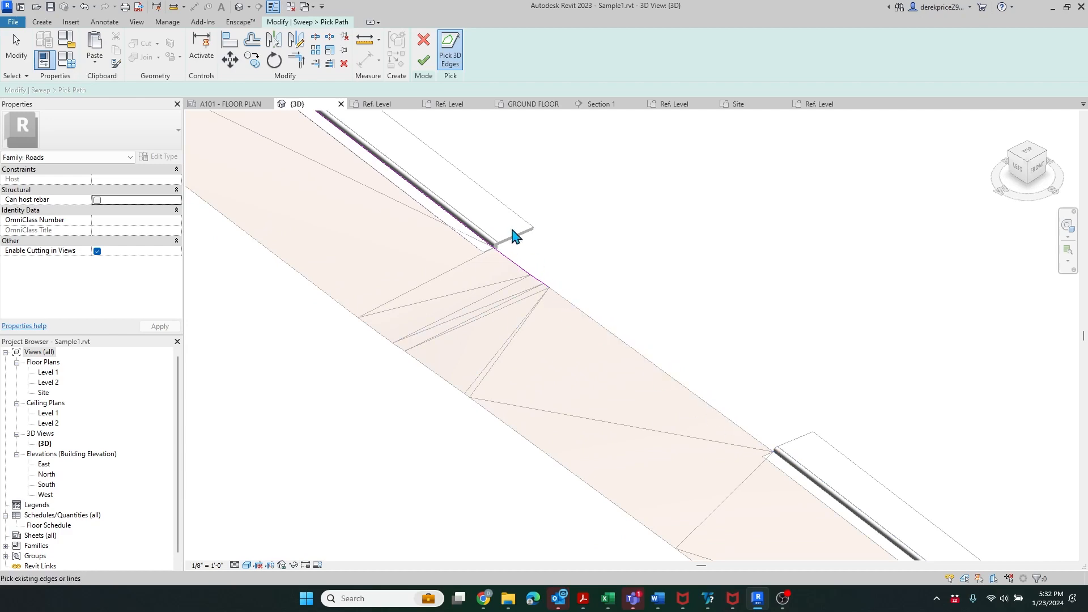
pyautogui.click(424, 60)
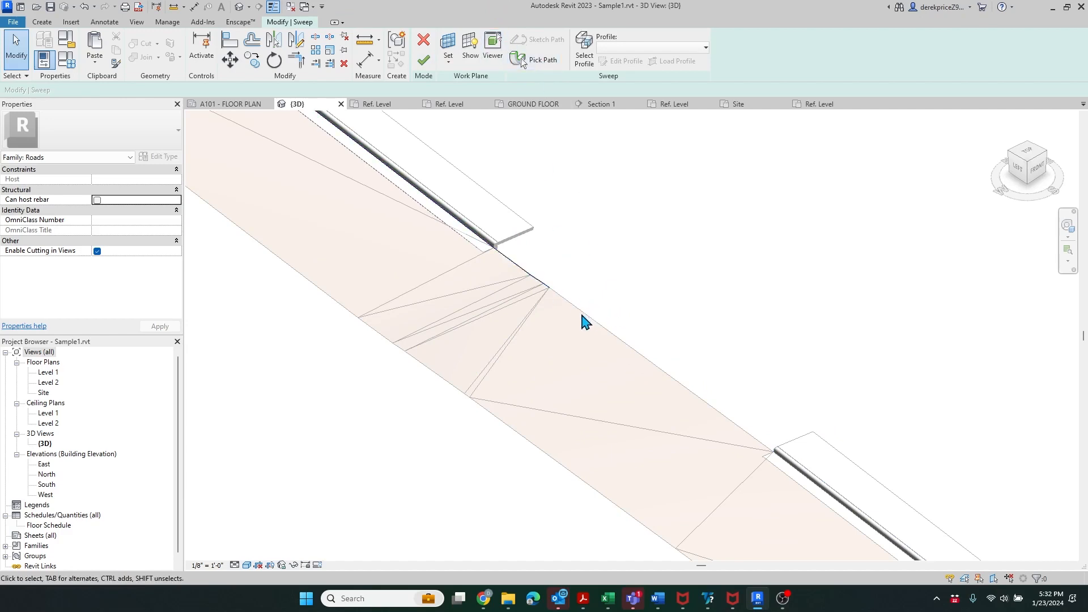
# - Add the long road edge to the sweep path and finish the path
pyautogui.click(524, 62)
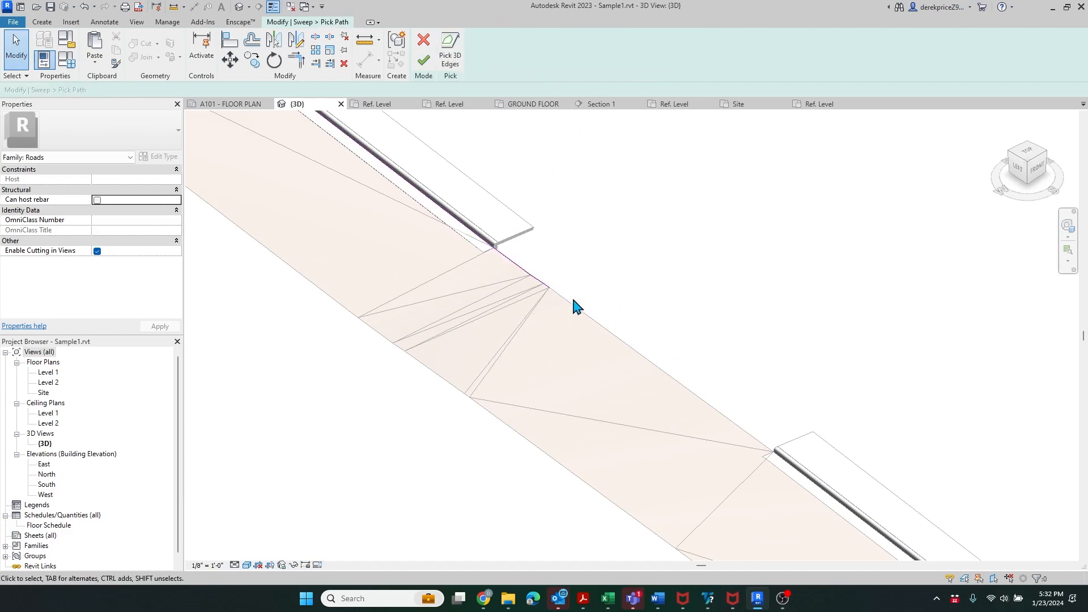
pyautogui.click(451, 51)
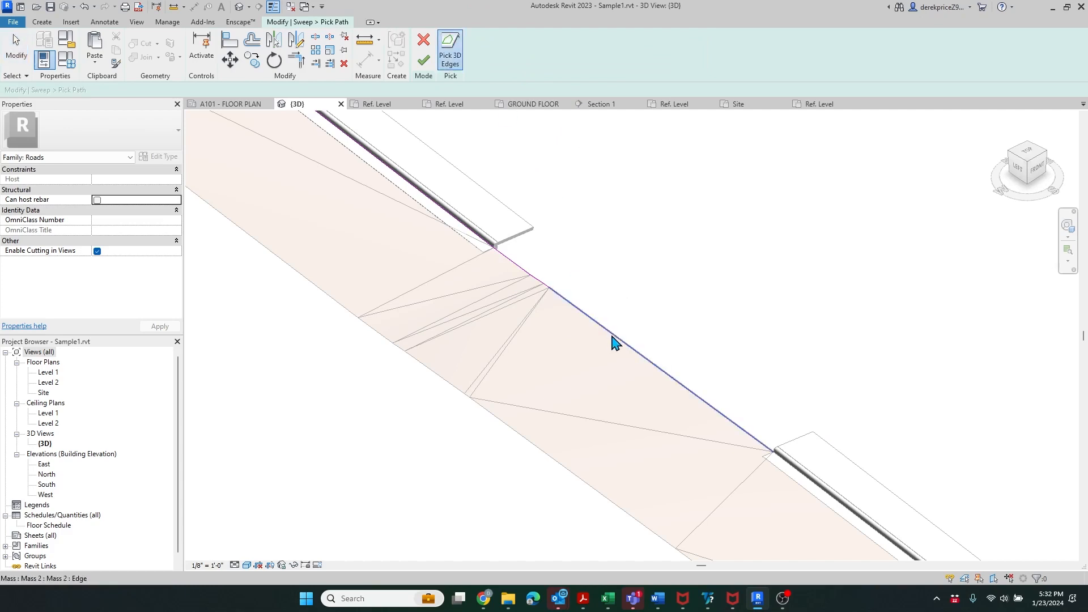
pyautogui.click(616, 339)
pyautogui.click(423, 62)
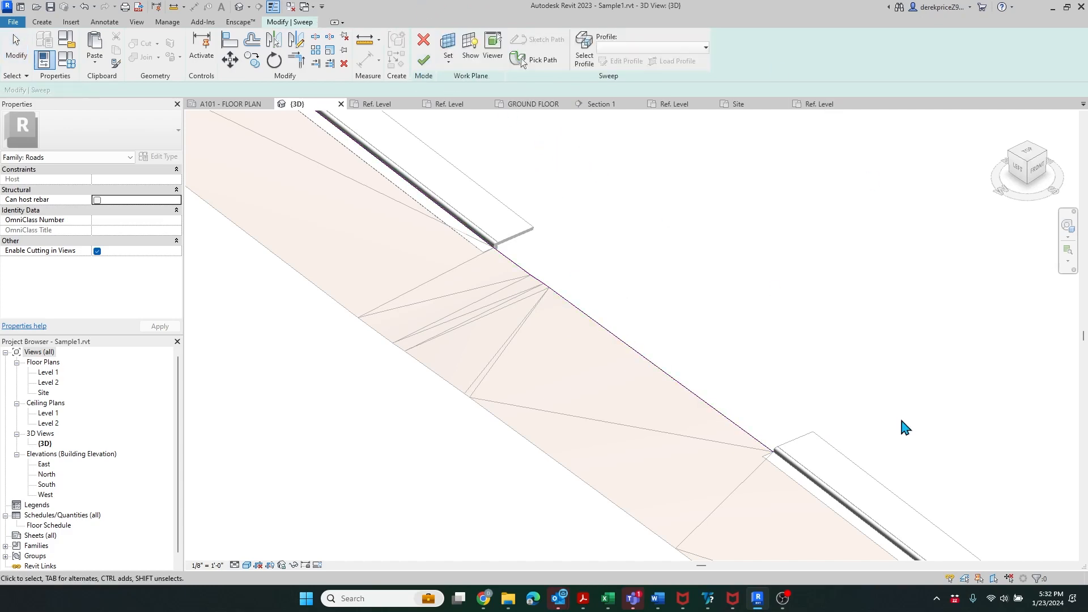
# - Finish the sweep and zoom around to inspect the sidewalk along the straight road edge
pyautogui.click(423, 58)
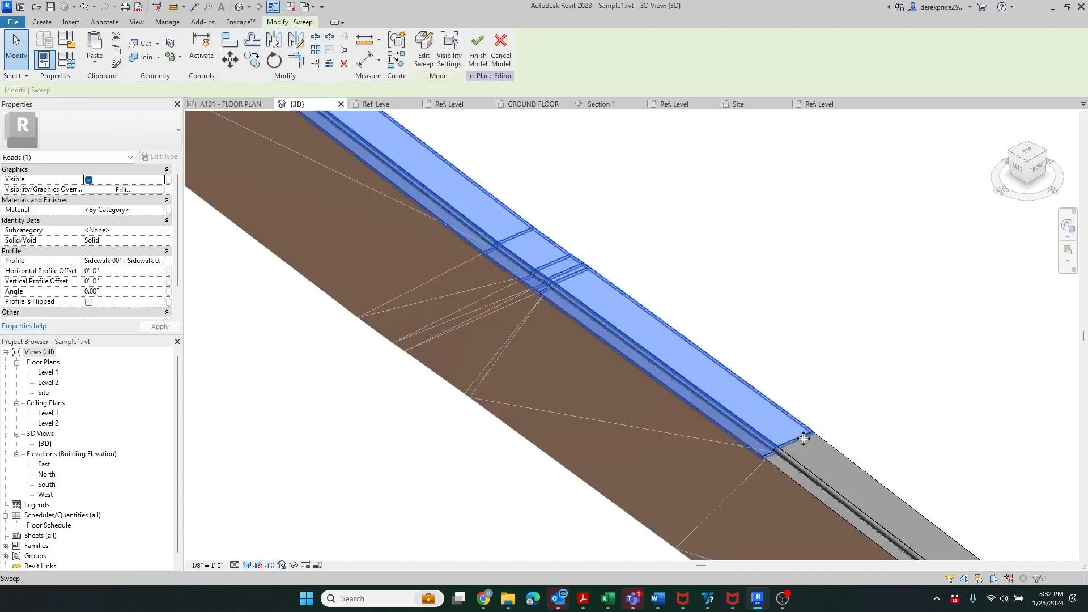
pyautogui.scroll(5, 802, 453)
pyautogui.scroll(3, 646, 339)
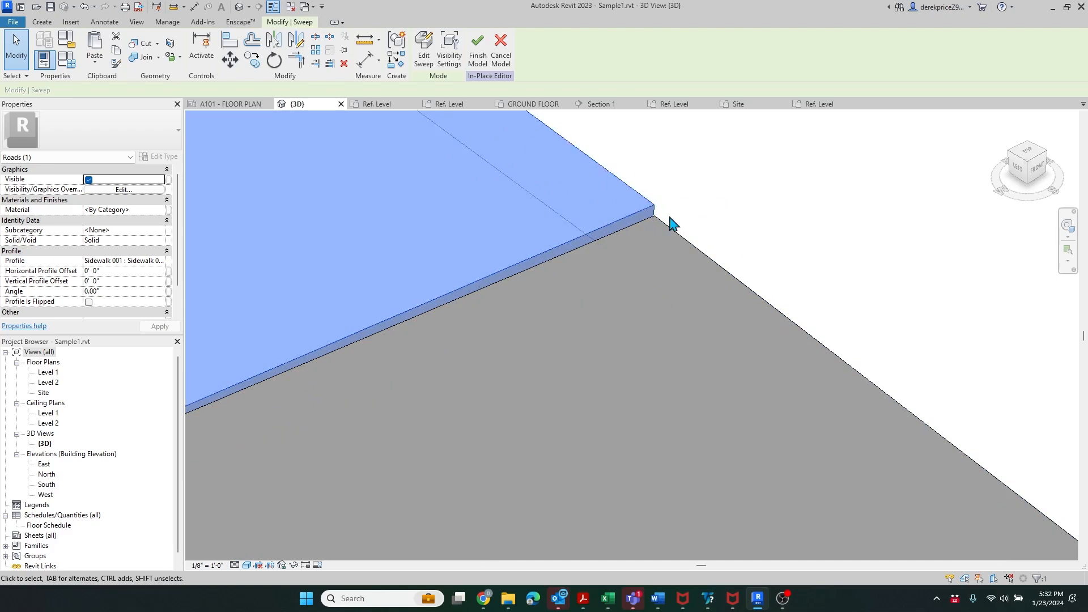
pyautogui.scroll(-5, 648, 269)
pyautogui.scroll(-2, 698, 374)
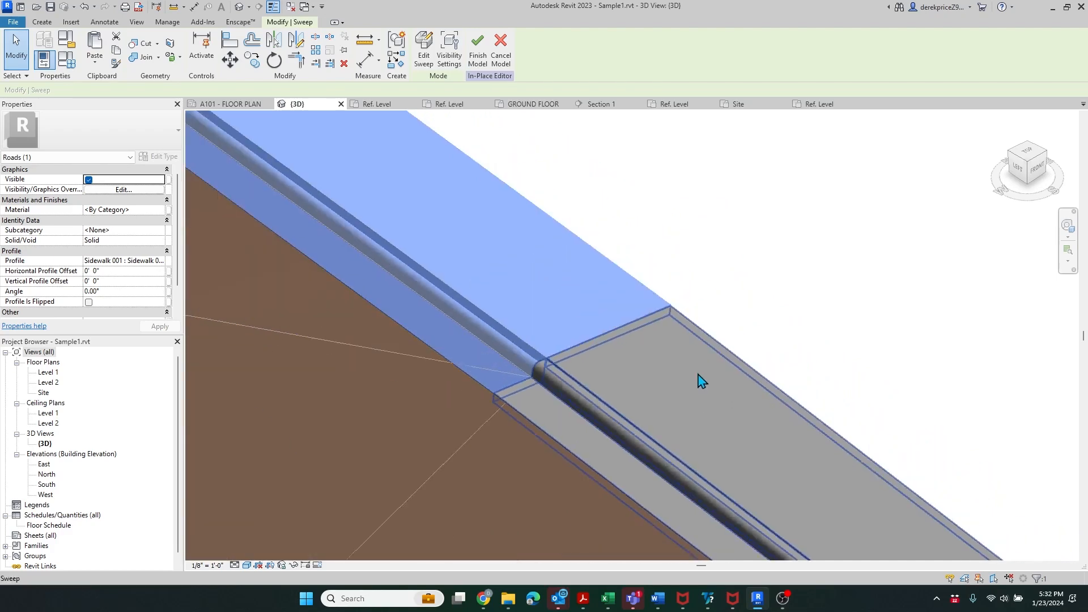
pyautogui.scroll(-4, 698, 382)
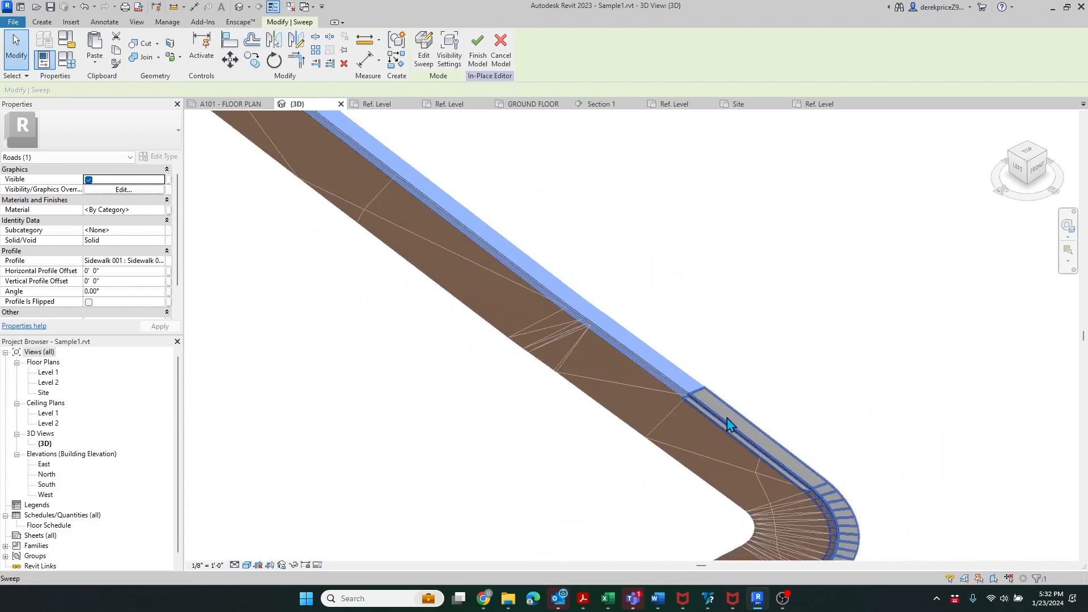
pyautogui.scroll(-2, 729, 425)
pyautogui.scroll(-5, 728, 326)
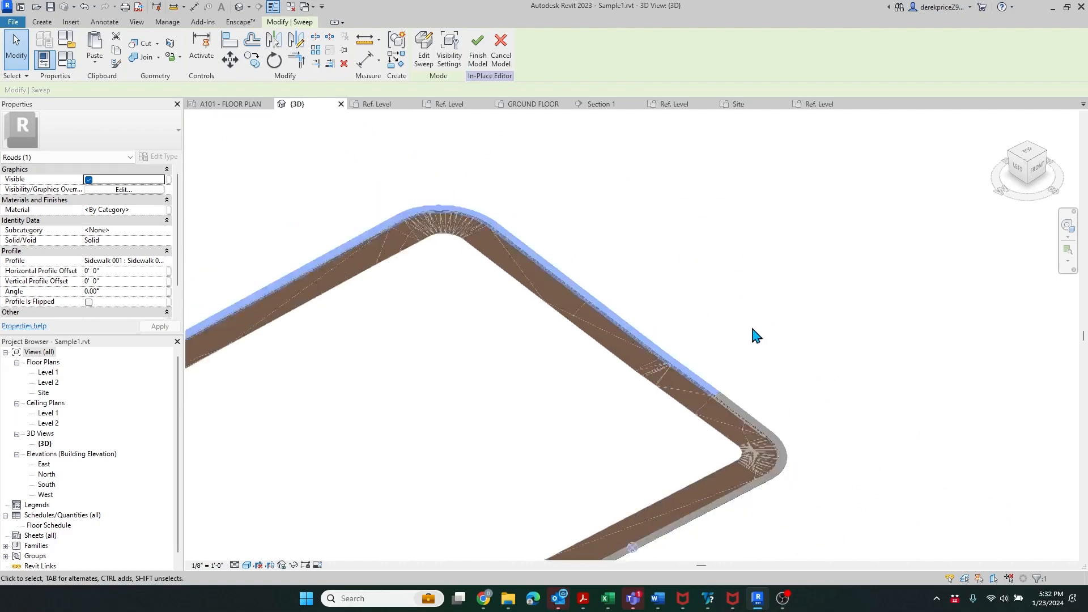
pyautogui.scroll(8, 391, 371)
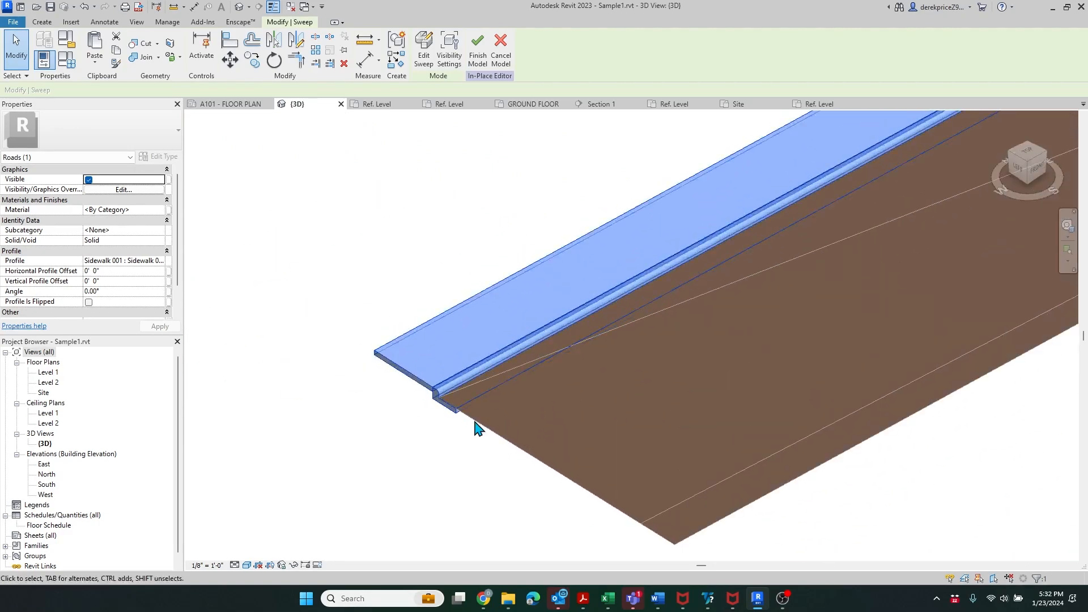
pyautogui.scroll(-3, 358, 355)
pyautogui.scroll(-6, 358, 356)
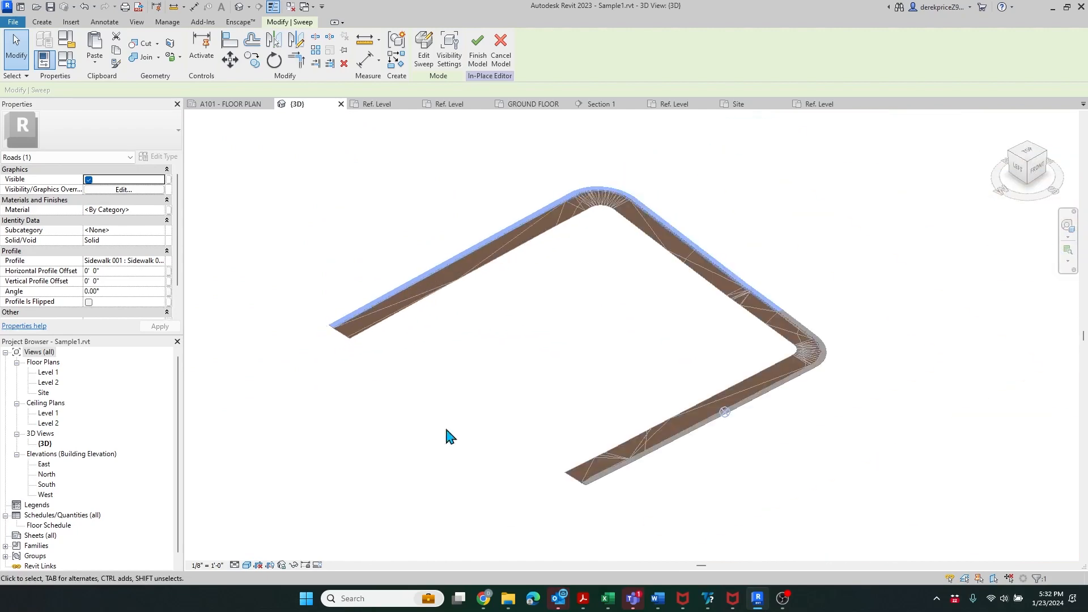
pyautogui.scroll(5, 780, 290)
pyautogui.scroll(8, 780, 285)
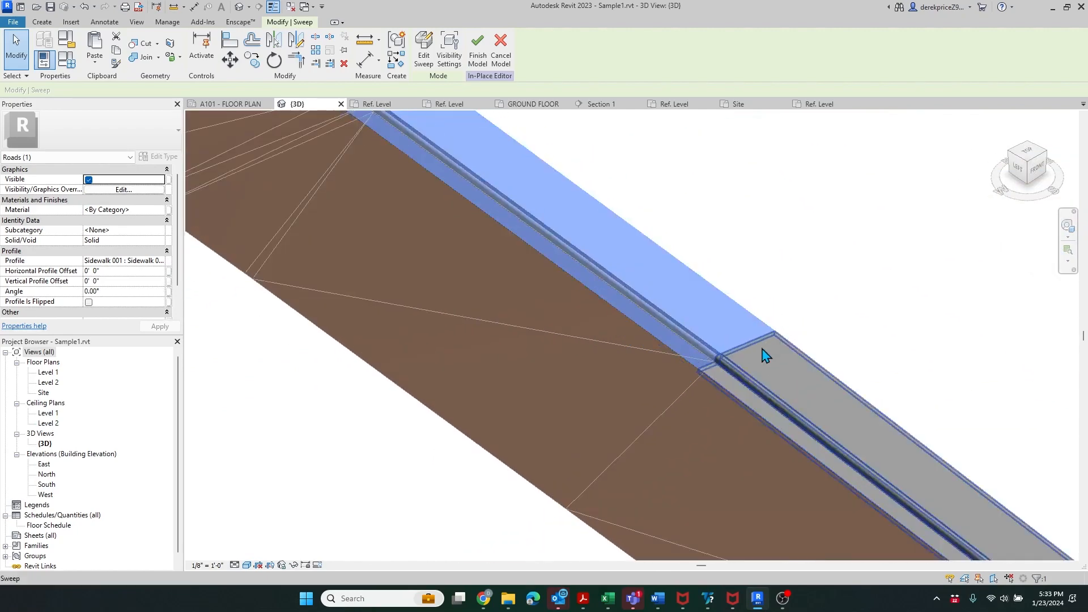
pyautogui.scroll(3, 840, 296)
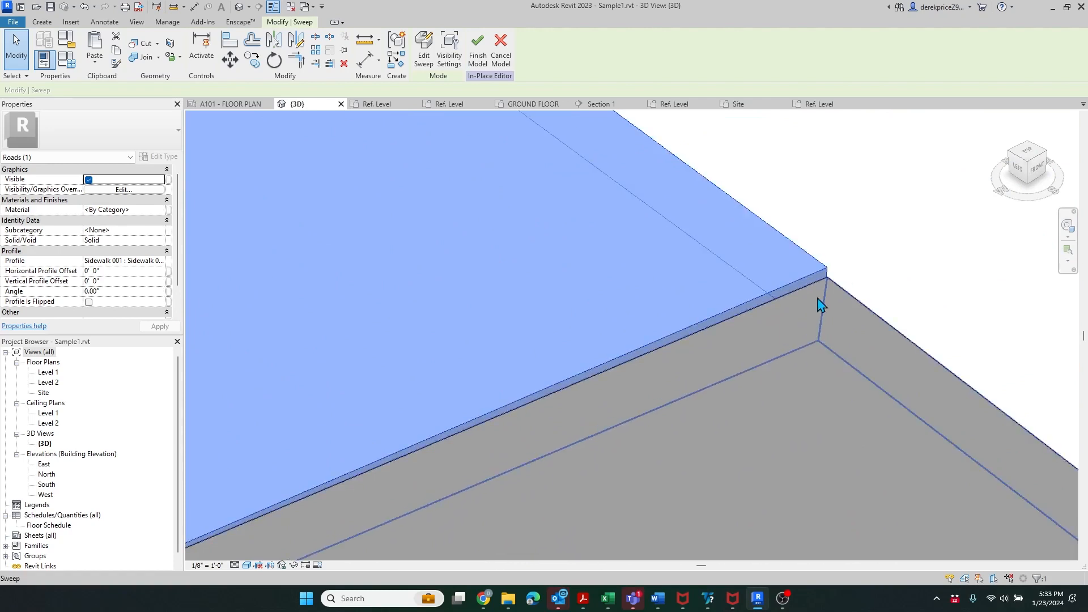
pyautogui.scroll(-2, 814, 307)
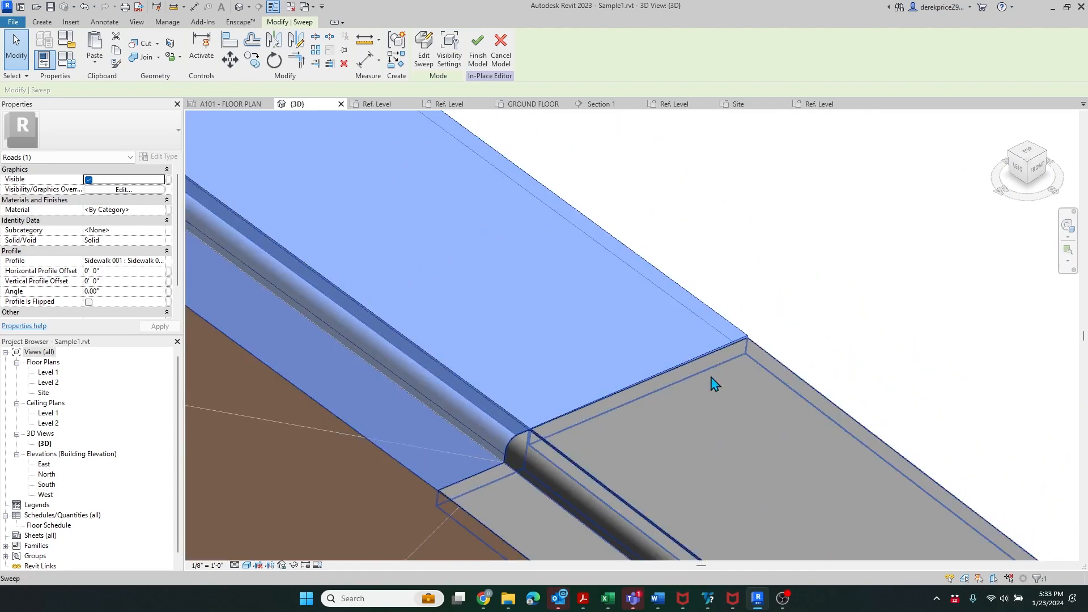
pyautogui.scroll(-5, 687, 466)
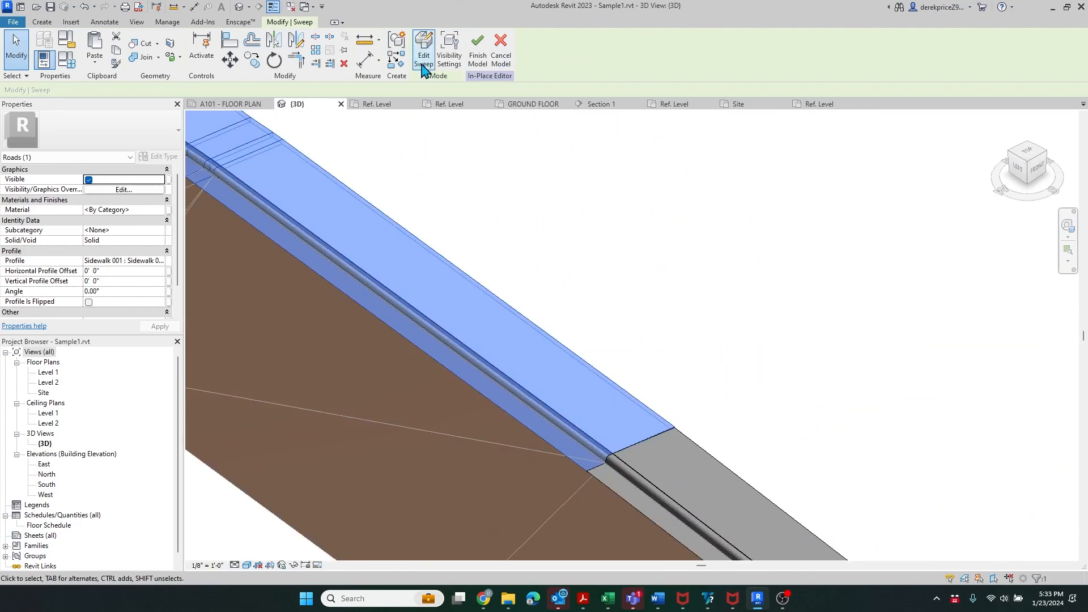
# - Reopen the sidewalk sweep and repick its path from the slab edge
pyautogui.click(429, 67)
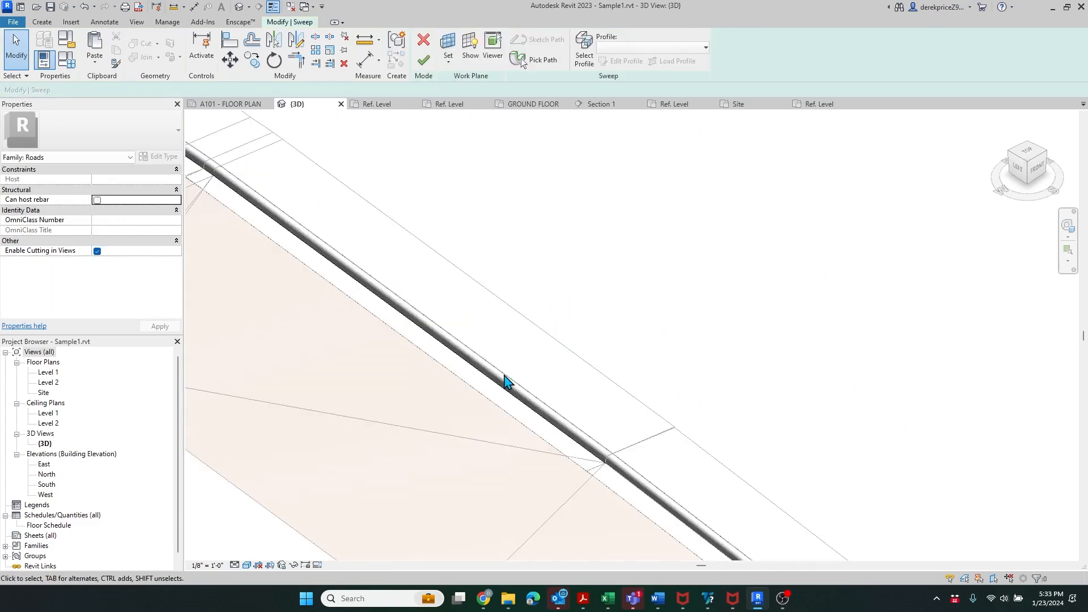
pyautogui.scroll(-1, 517, 388)
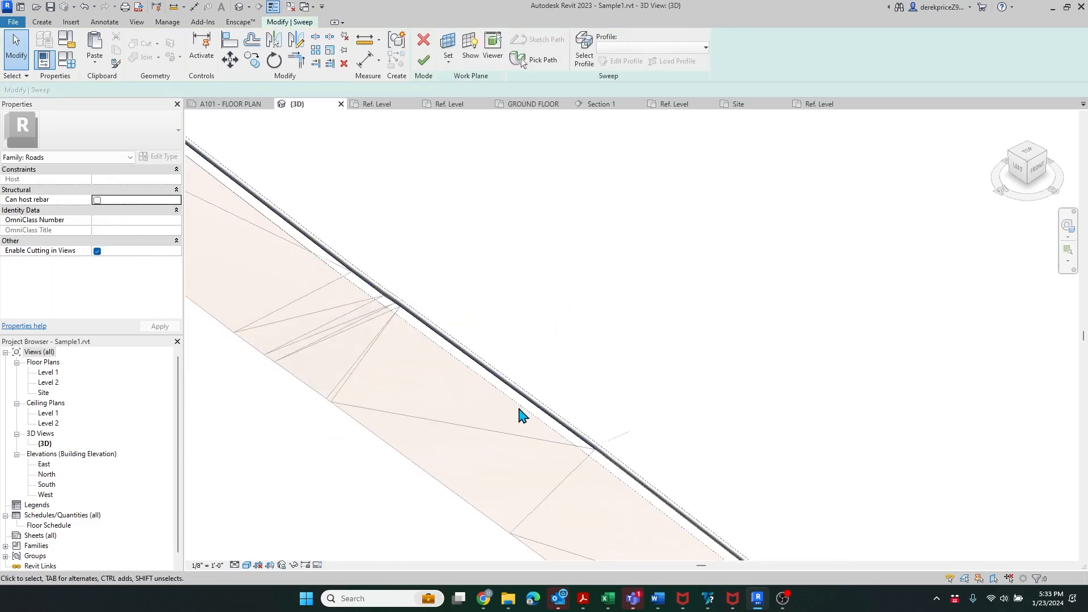
pyautogui.click(536, 62)
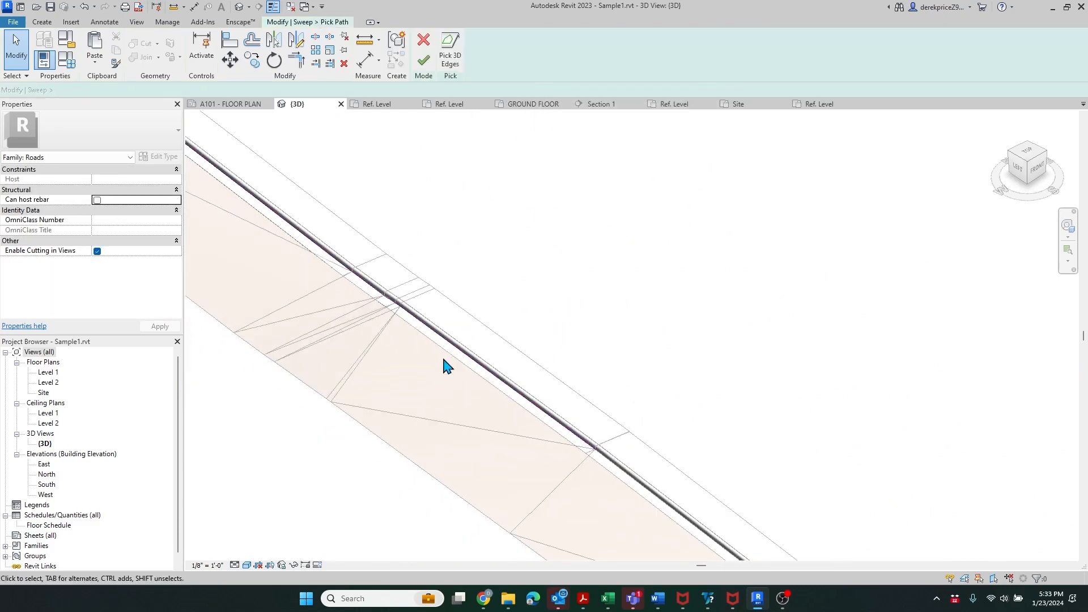
pyautogui.click(564, 465)
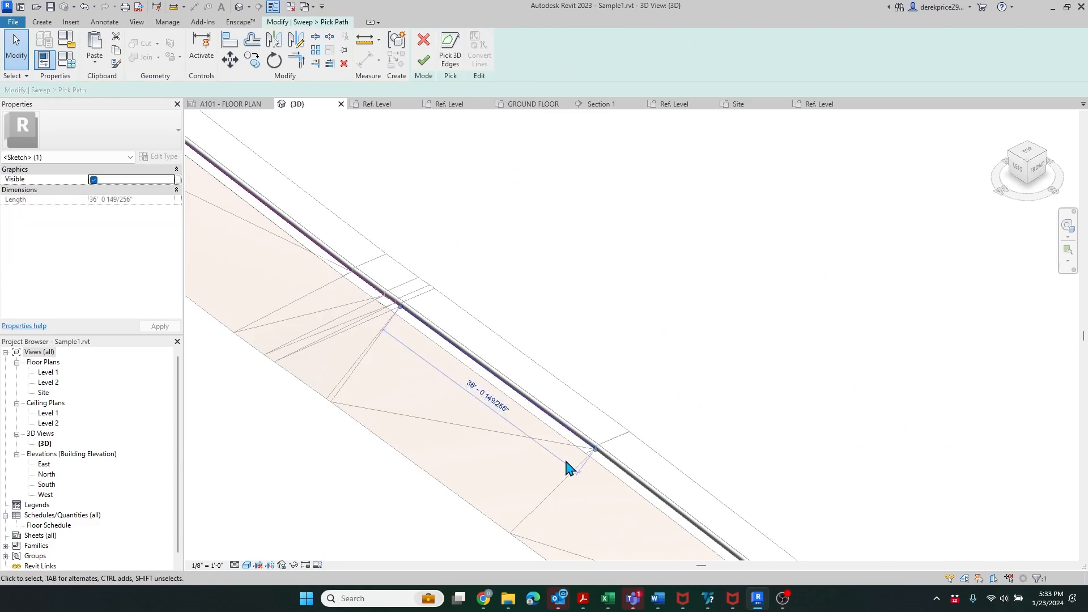
pyautogui.press('Escape')
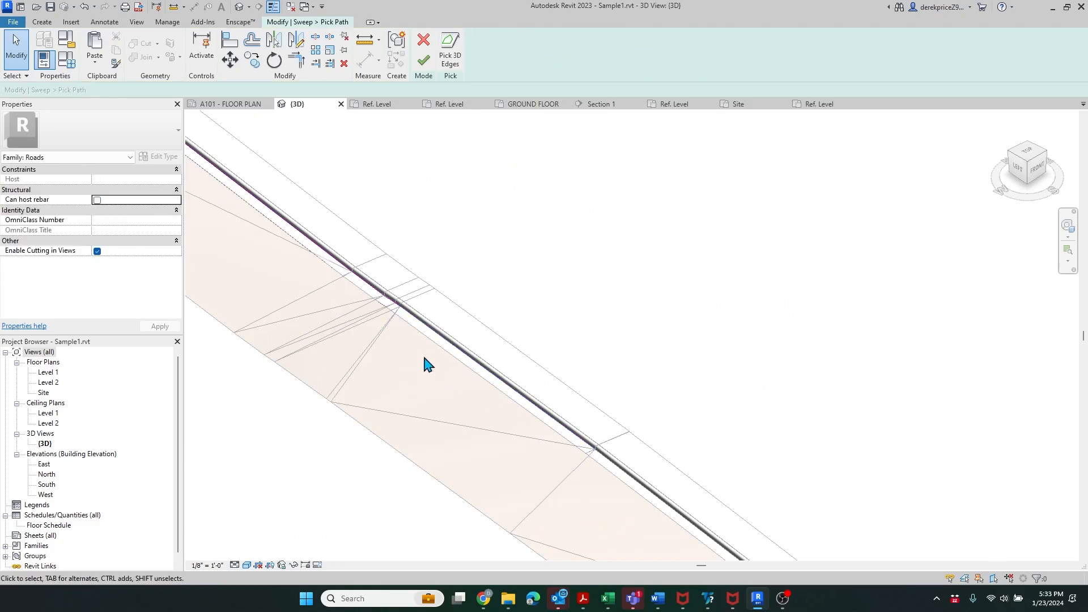
pyautogui.scroll(4, 404, 311)
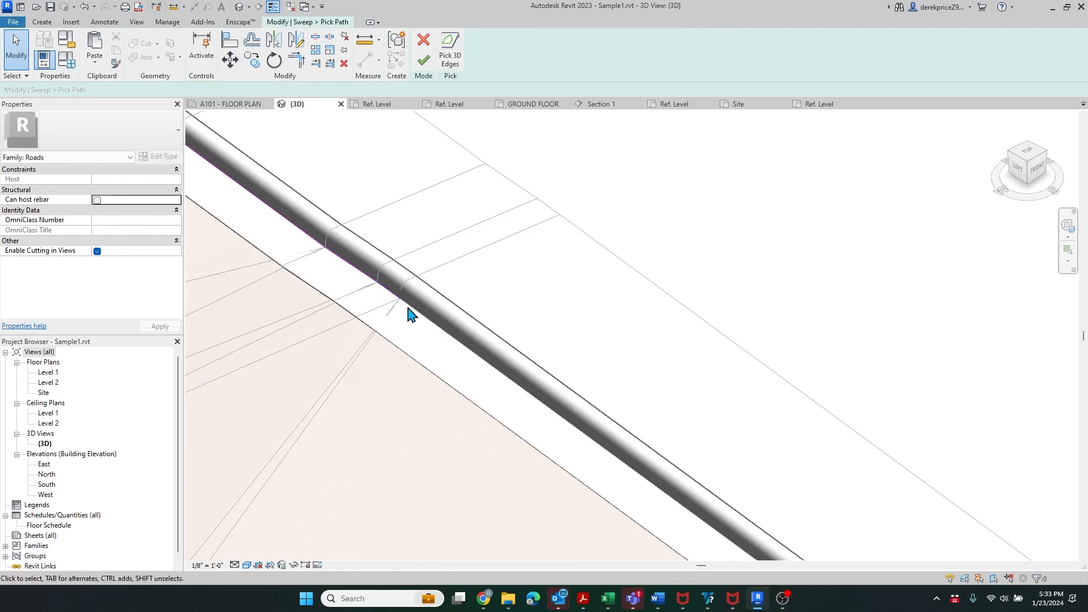
pyautogui.click(425, 62)
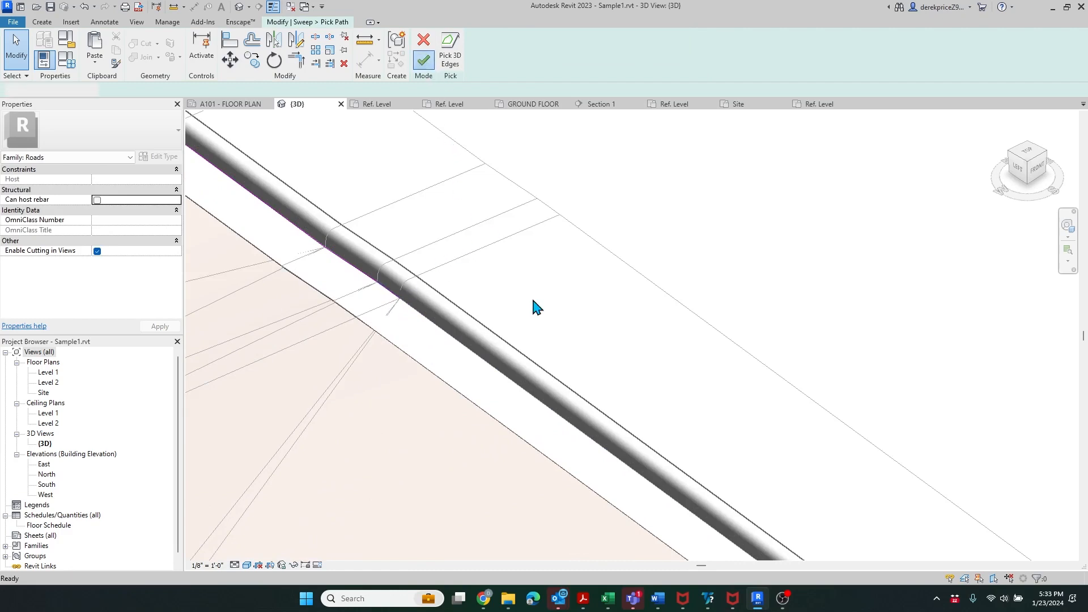
# - Complete the Sidewalk 001 sweep and clear the selection
pyautogui.scroll(-2, 534, 272)
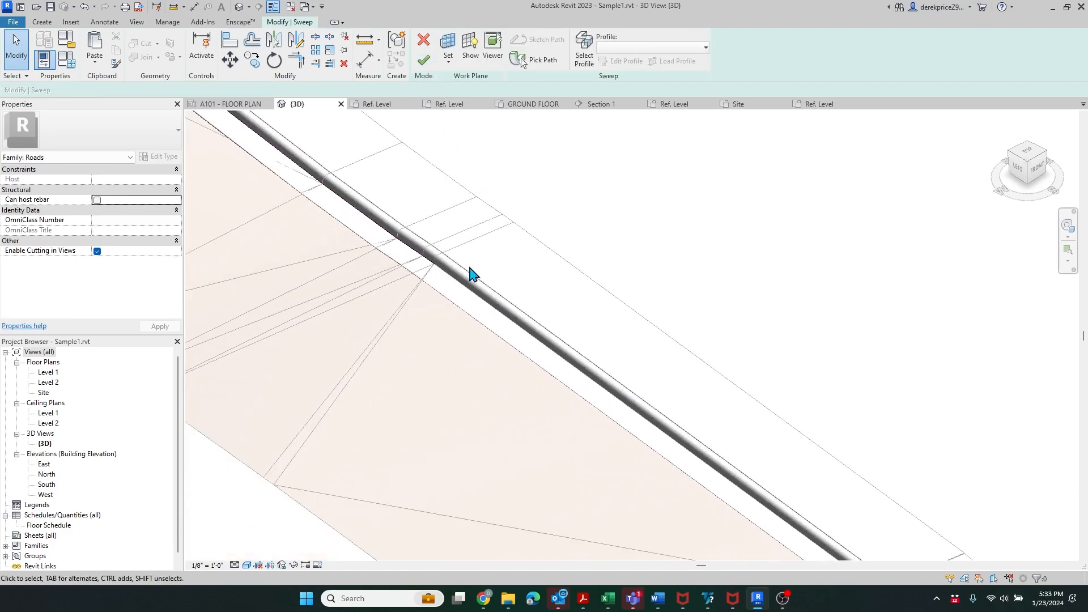
pyautogui.scroll(-2, 481, 277)
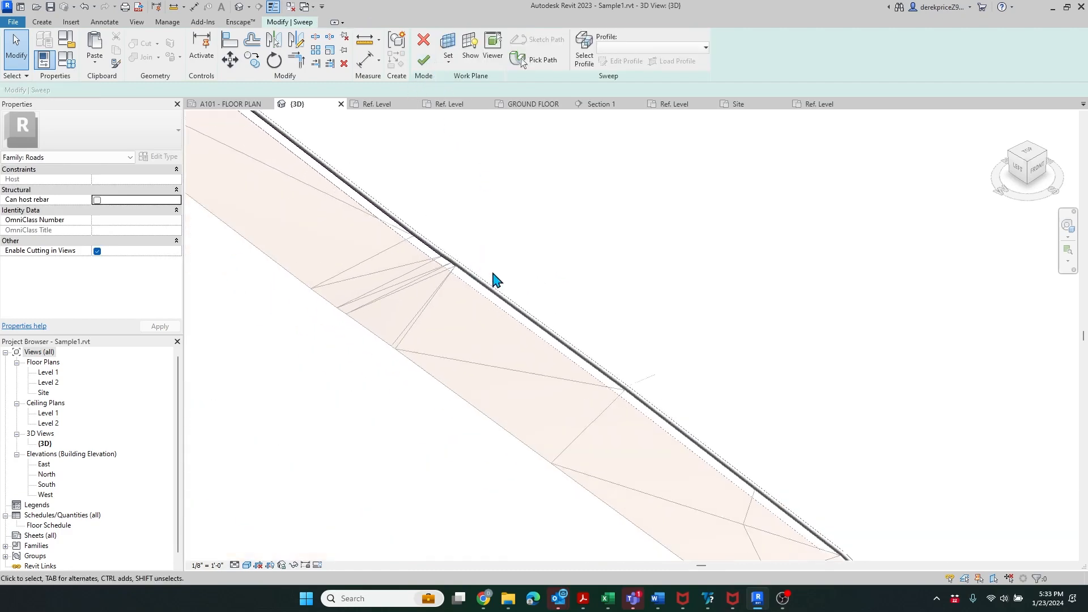
pyautogui.click(425, 63)
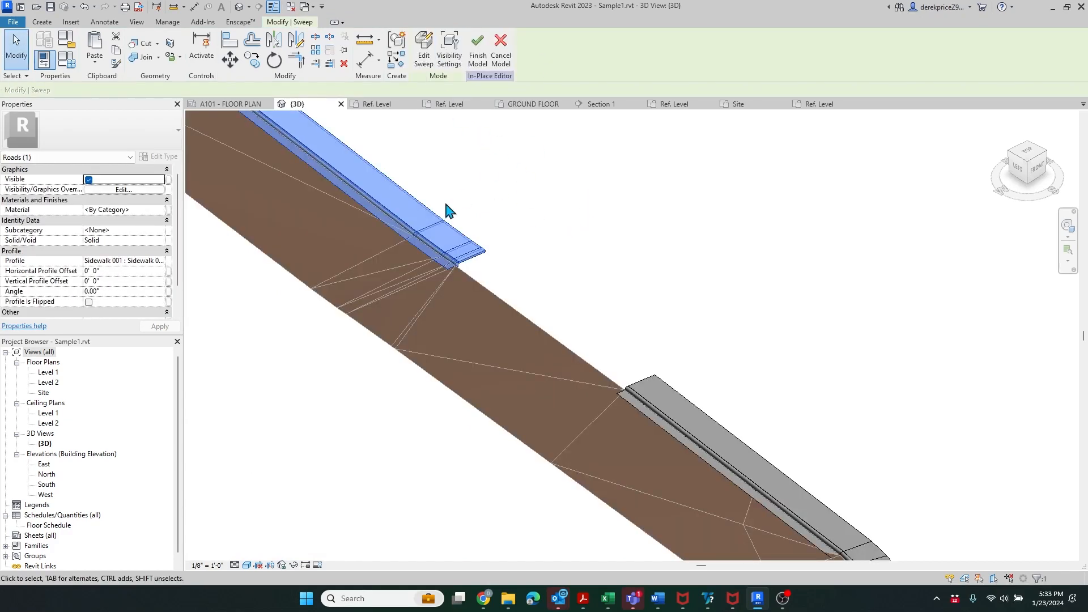
pyautogui.scroll(-3, 610, 306)
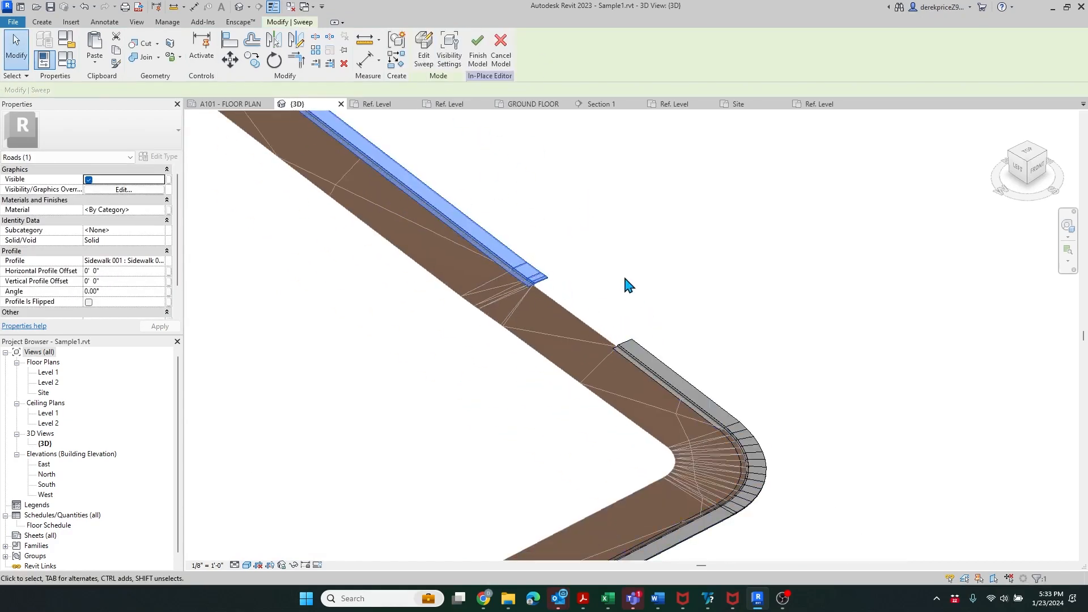
pyautogui.click(626, 283)
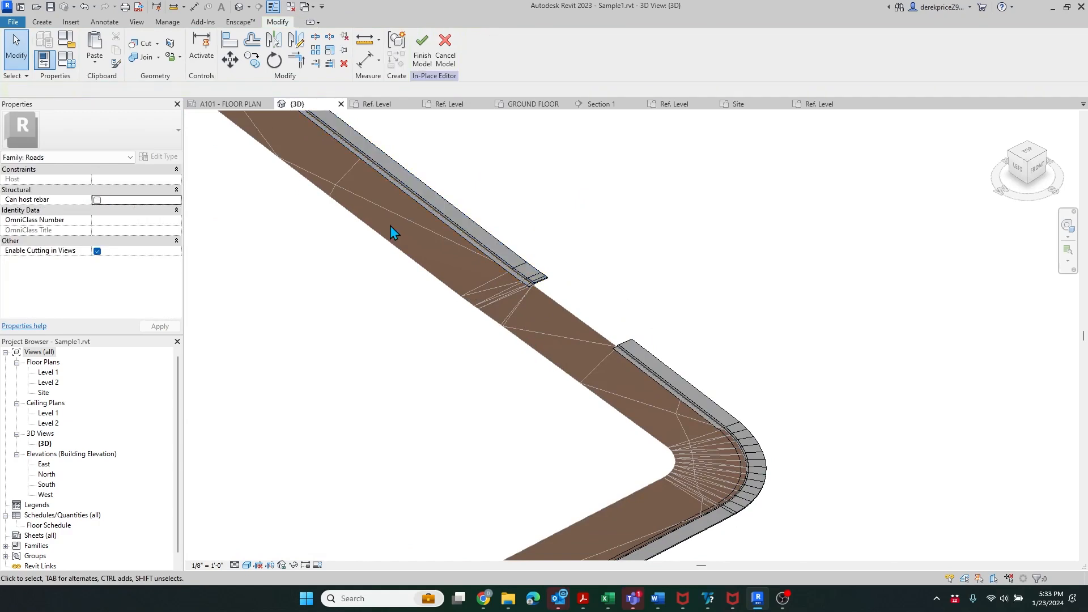
# - Start a swept blend with its path on the road edge between the two curb runs
pyautogui.click(42, 21)
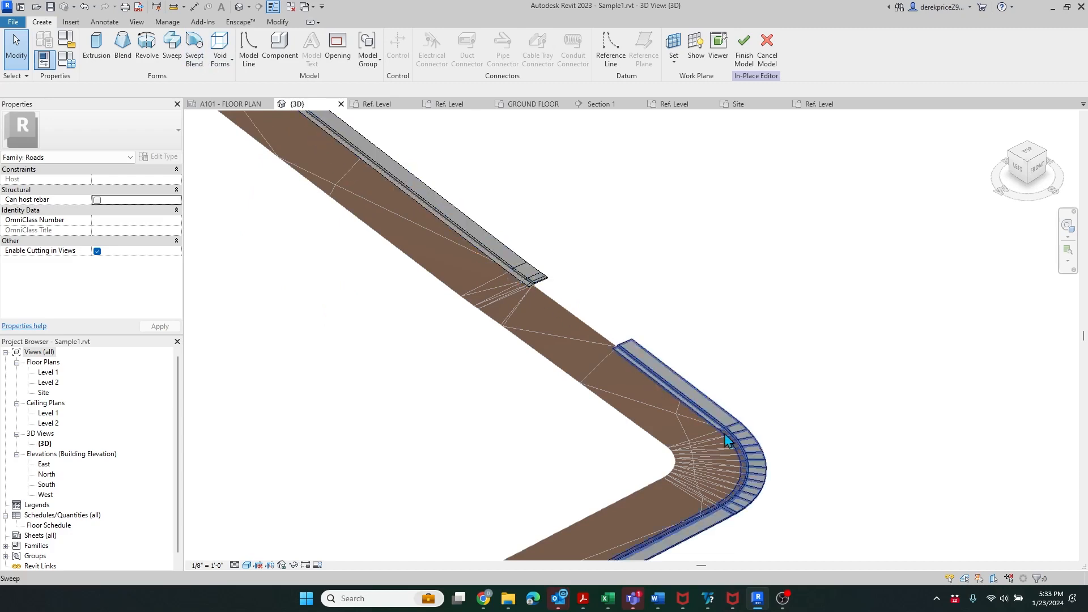
pyautogui.click(195, 54)
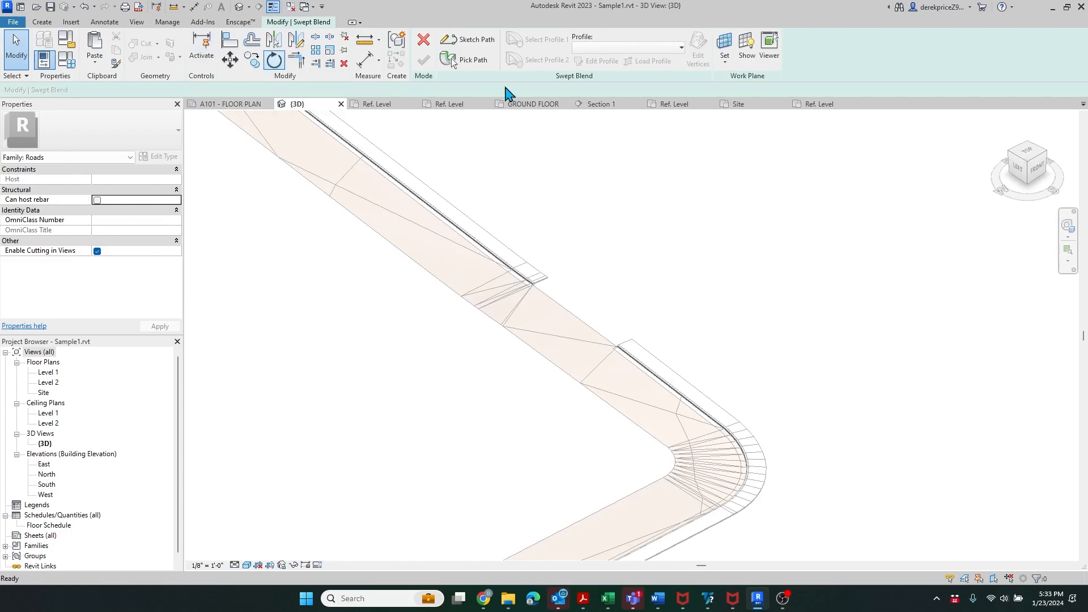
pyautogui.click(467, 60)
pyautogui.click(564, 311)
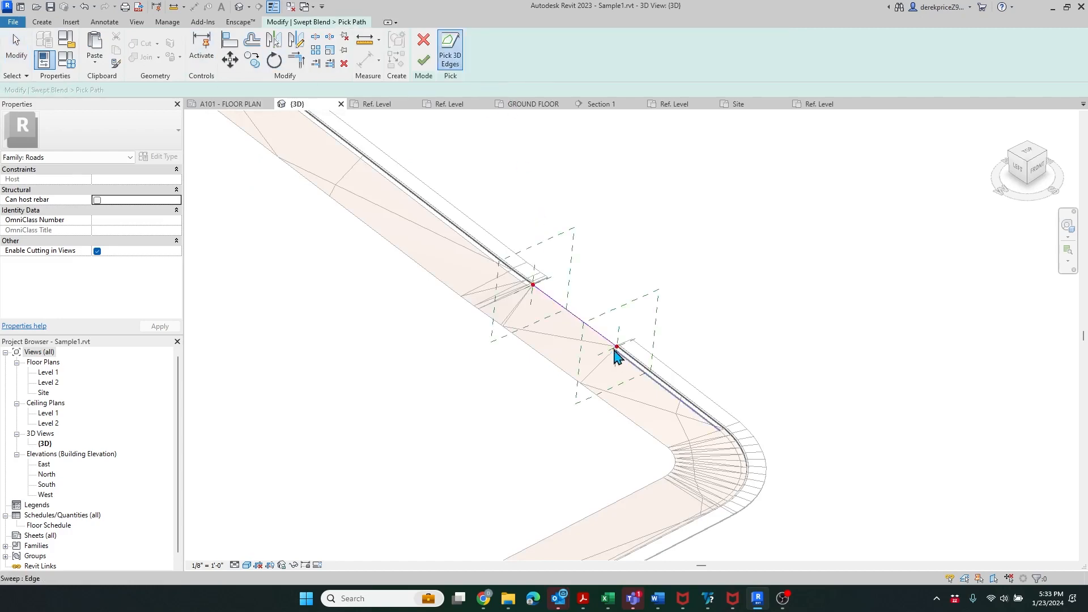
pyautogui.scroll(6, 624, 335)
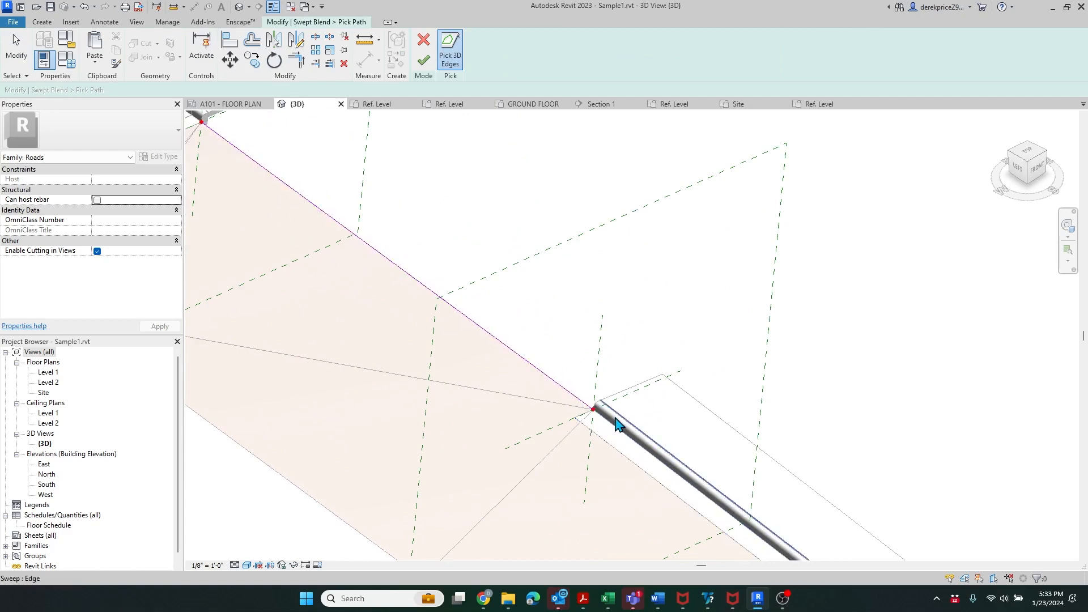
pyautogui.scroll(-2, 609, 419)
pyautogui.click(424, 60)
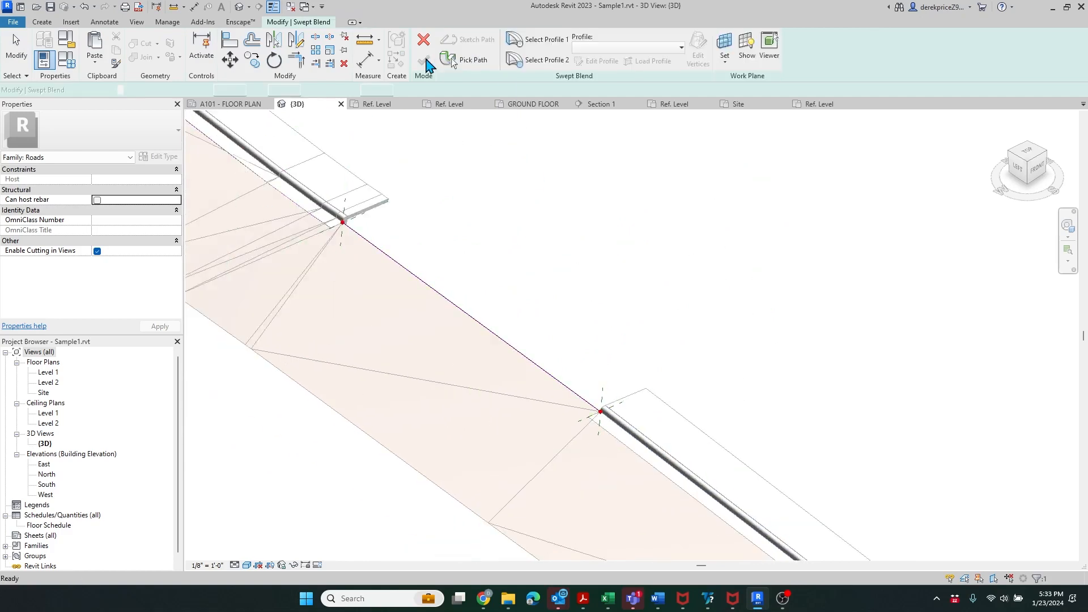
# - Assign the Sidewalk 001 profile to the swept blend's first profile
pyautogui.click(547, 40)
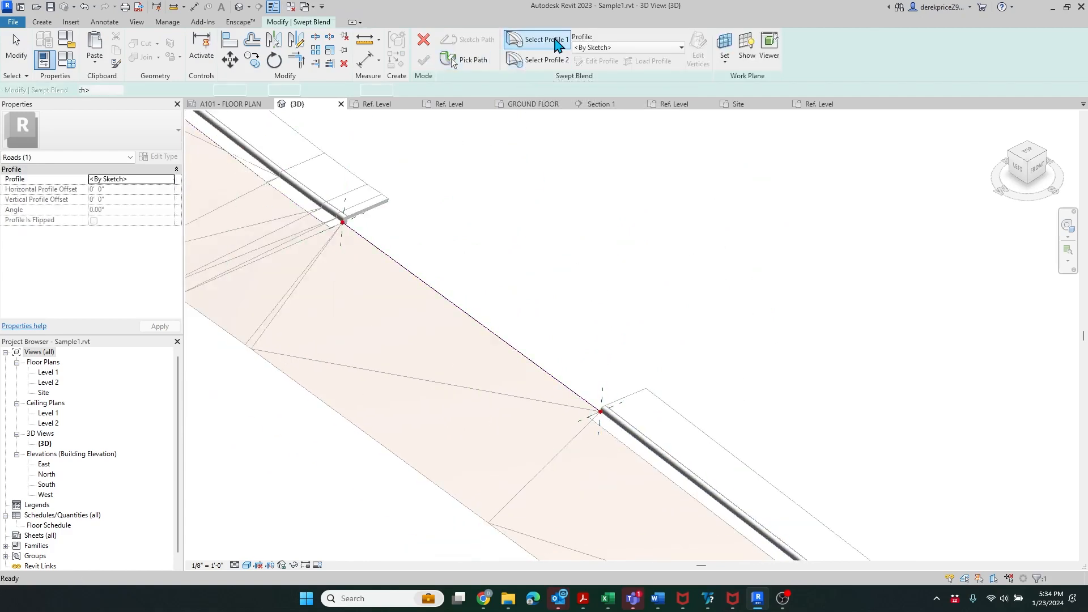
pyautogui.click(681, 49)
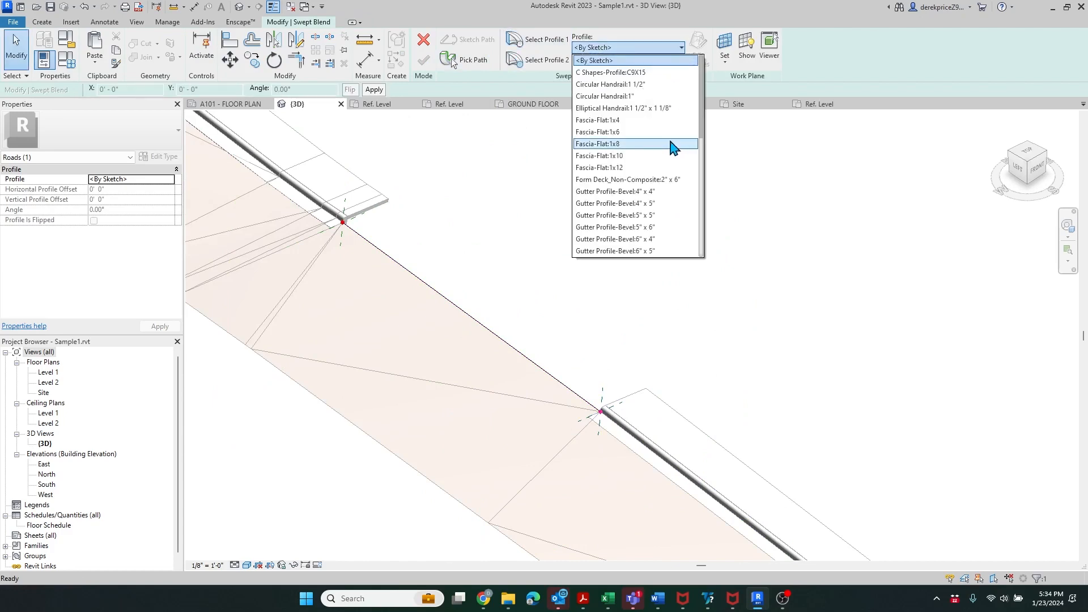
pyautogui.scroll(-5, 674, 146)
pyautogui.scroll(1, 676, 149)
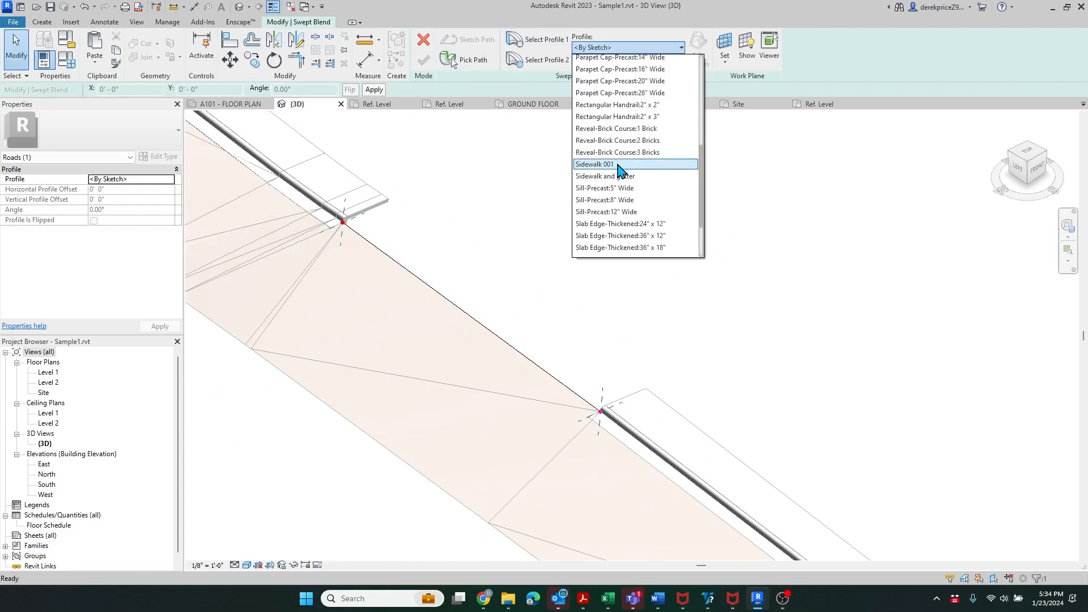
pyautogui.click(656, 162)
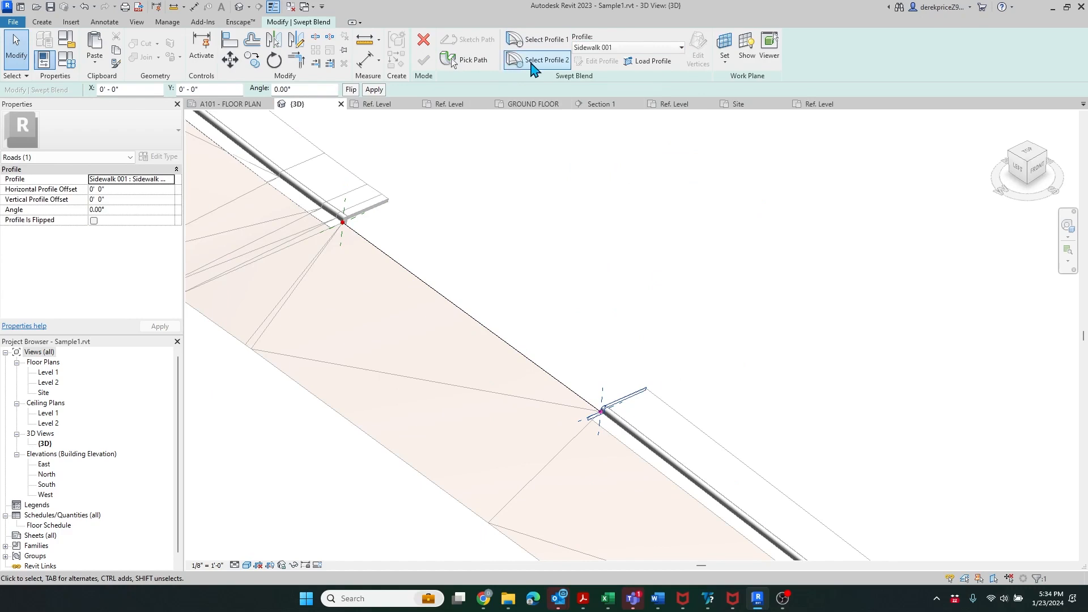
pyautogui.scroll(3, 618, 431)
pyautogui.scroll(4, 613, 382)
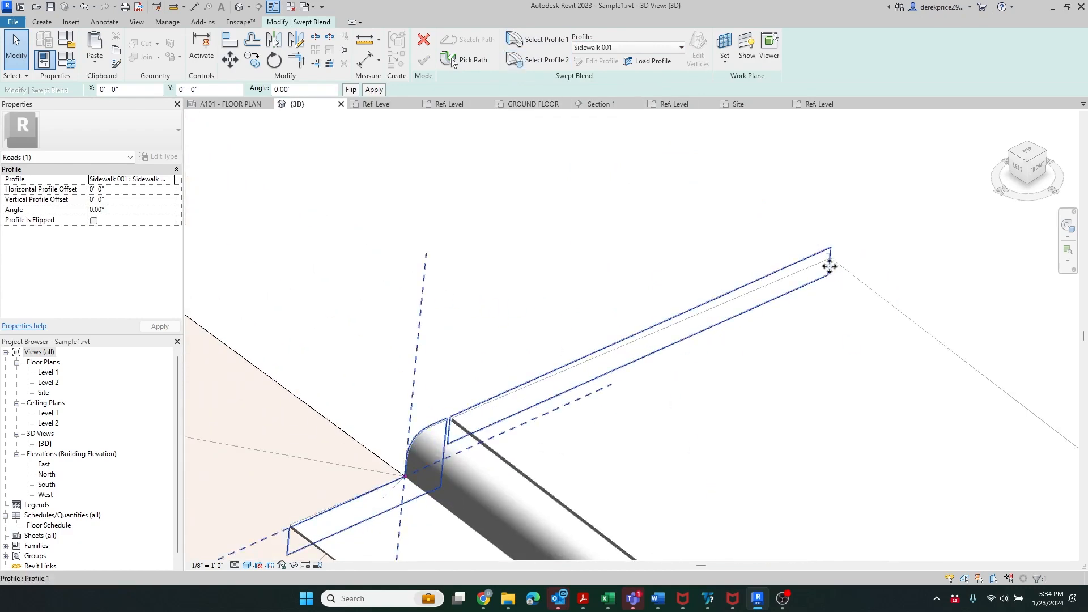
pyautogui.click(655, 204)
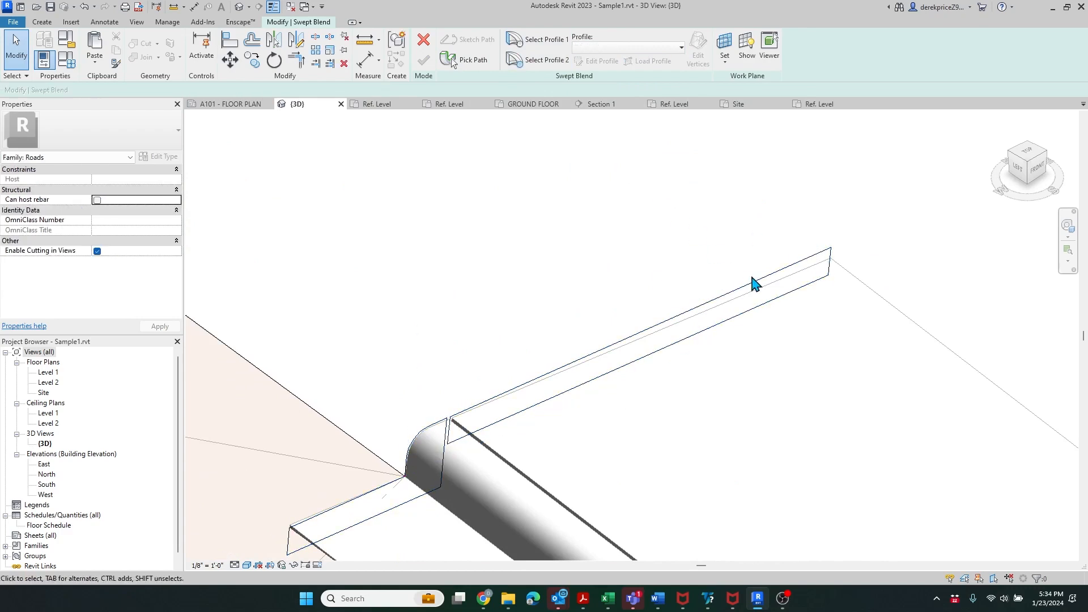
# - Set the first profile's rotation angle to 1.5°
pyautogui.click(837, 266)
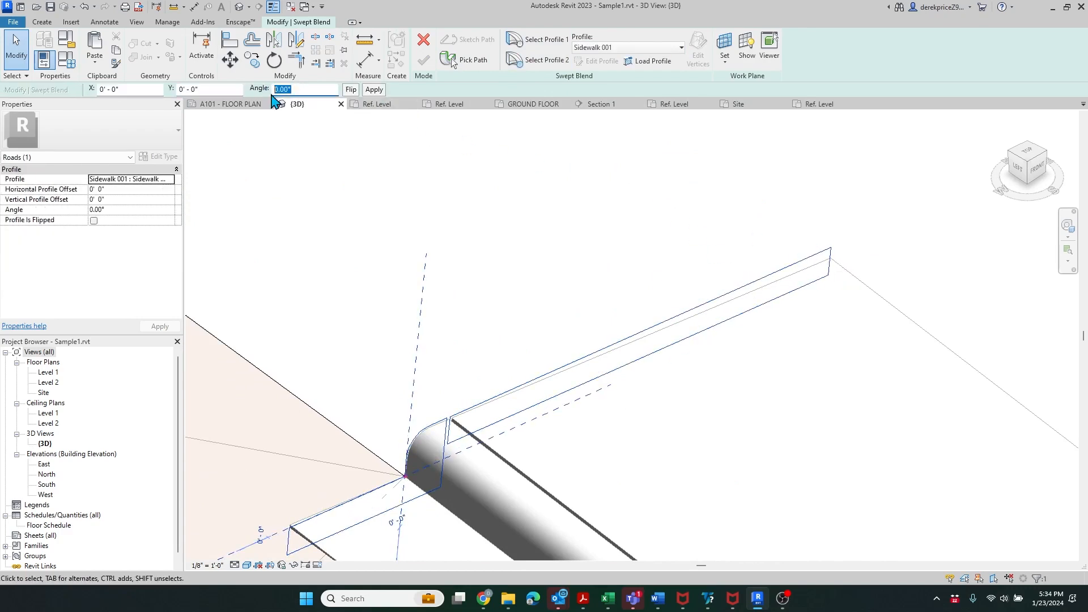
pyautogui.write('1')
pyautogui.press('Return')
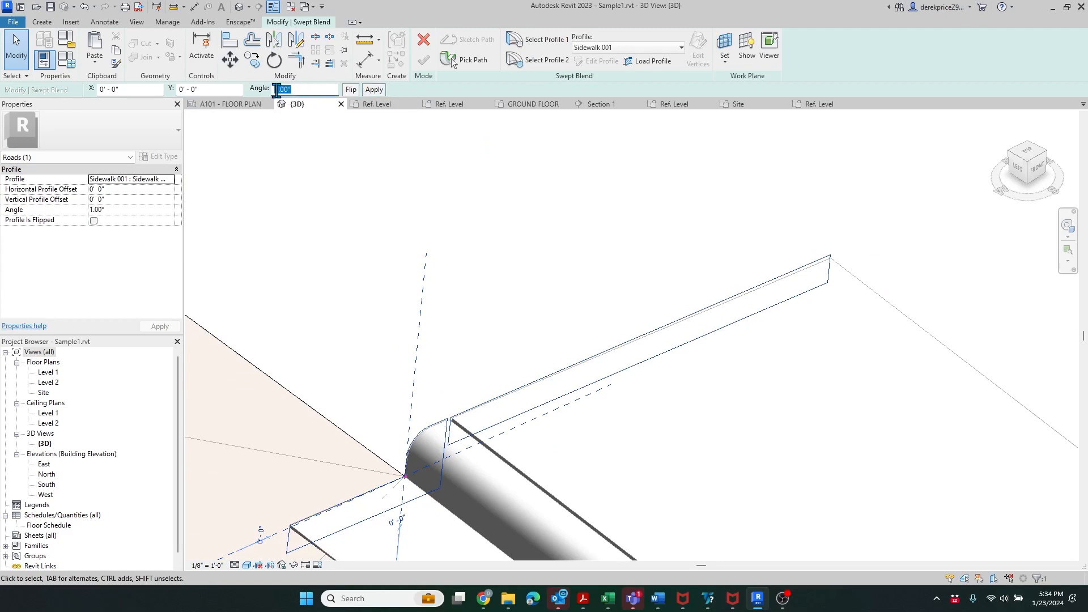
pyautogui.write('.5')
pyautogui.press('Return')
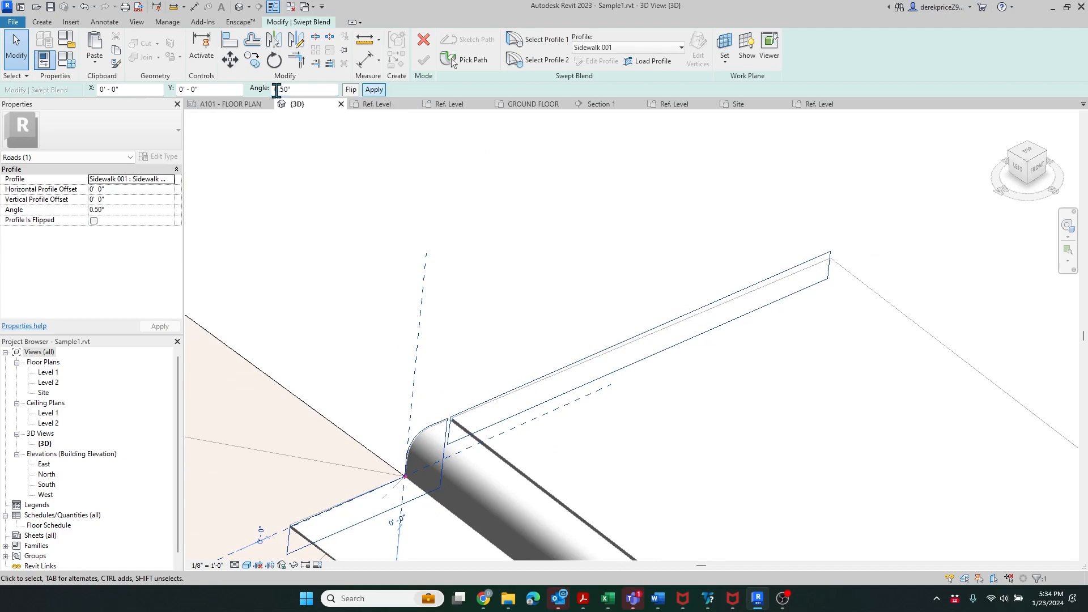
pyautogui.moveTo(290, 90); pyautogui.dragTo(276, 90)
pyautogui.write('1.5')
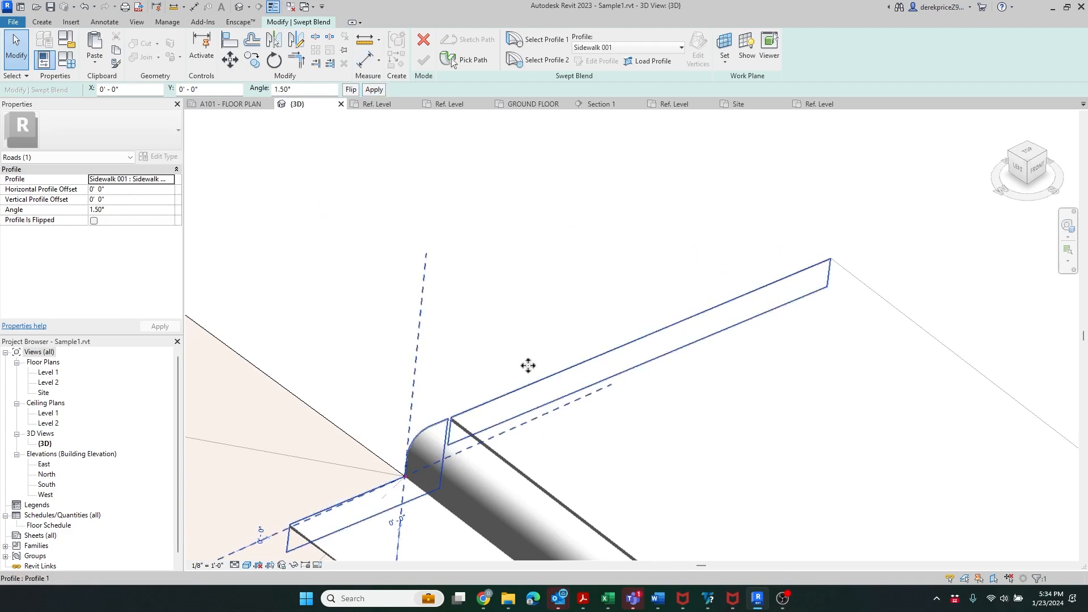
pyautogui.scroll(5, 453, 488)
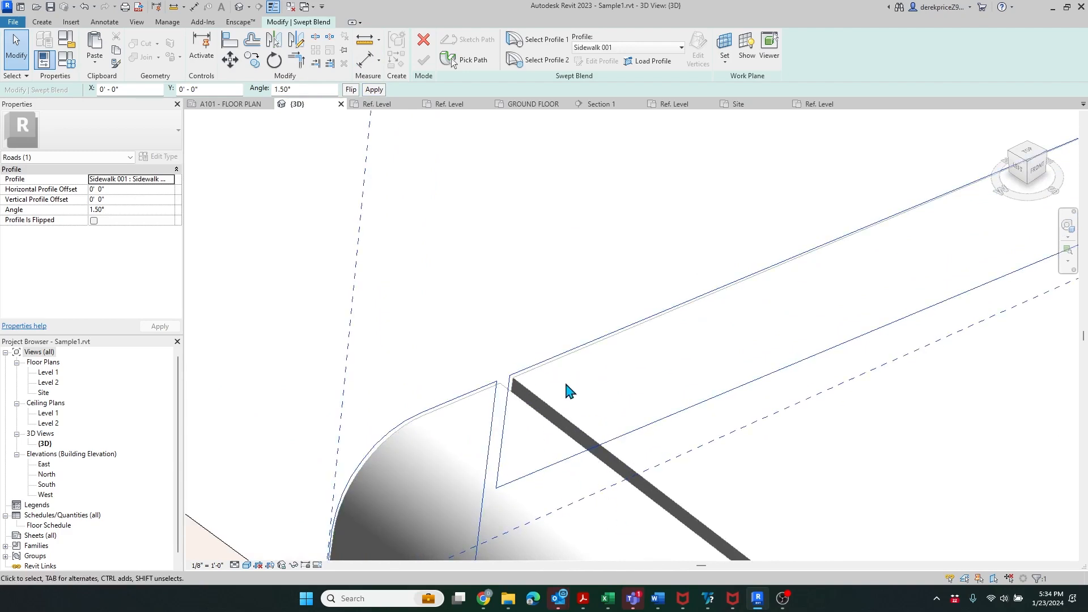
pyautogui.scroll(-5, 567, 389)
pyautogui.scroll(-6, 563, 442)
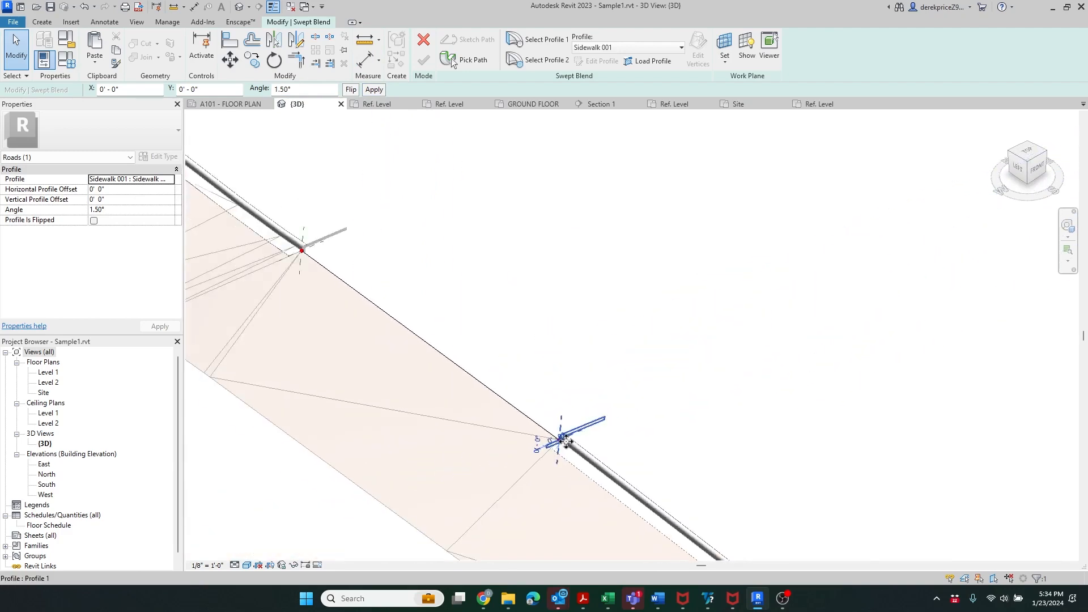
pyautogui.scroll(4, 328, 232)
pyautogui.click(547, 62)
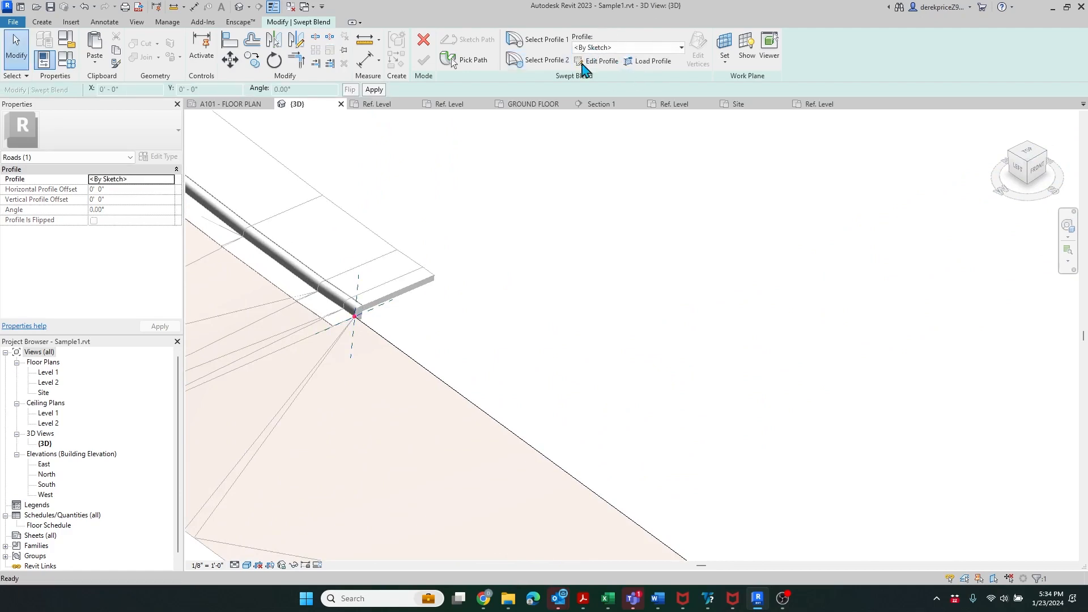
# - Assign Sidewalk 001 to the second profile with a 1.5° angle
pyautogui.scroll(-3, 488, 167)
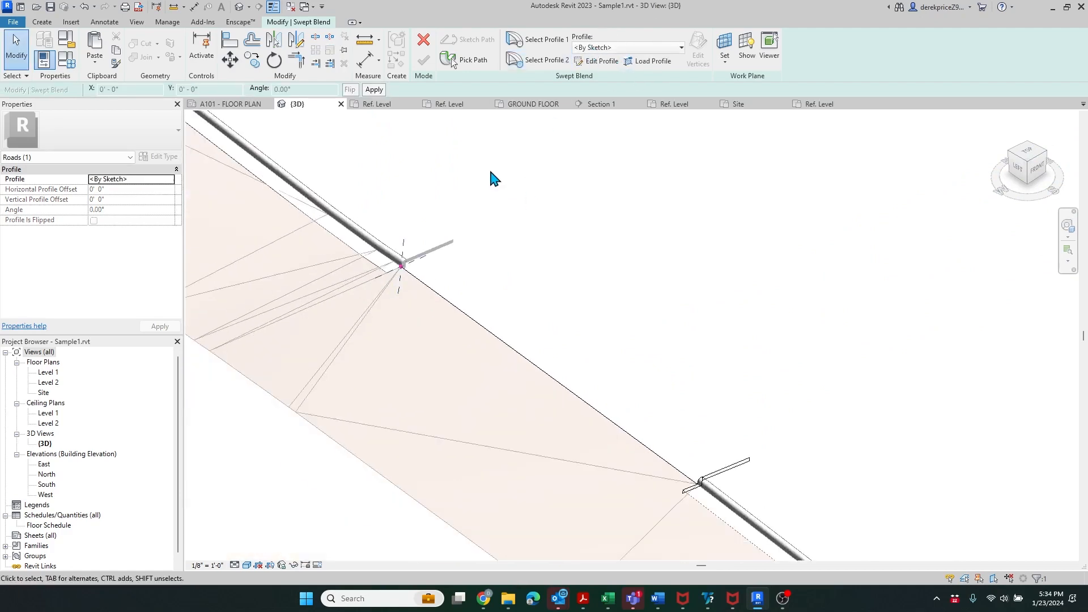
pyautogui.click(658, 47)
pyautogui.scroll(-8, 657, 165)
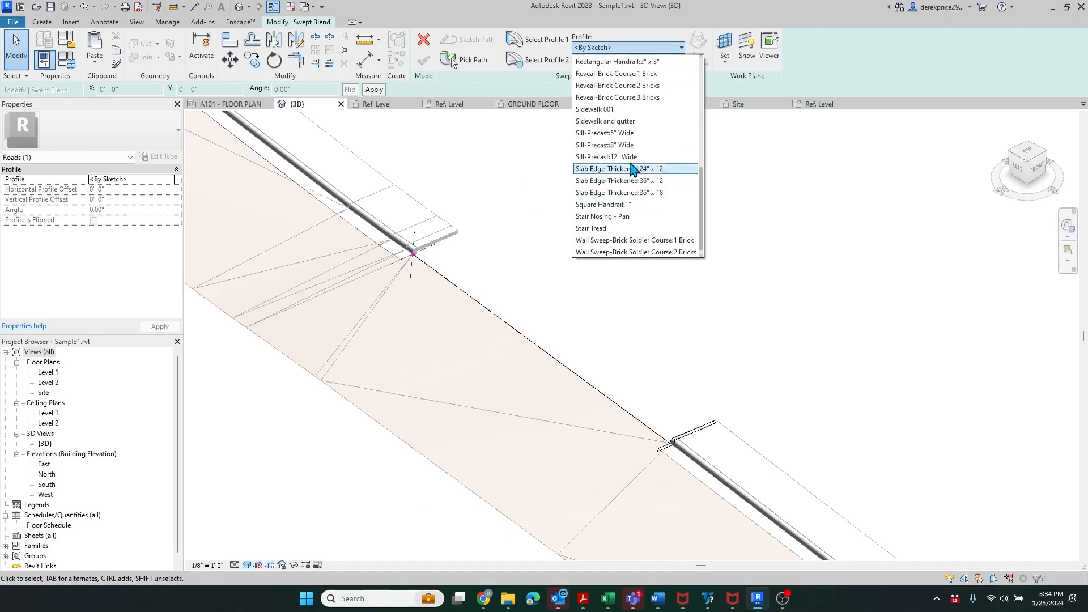
pyautogui.click(612, 109)
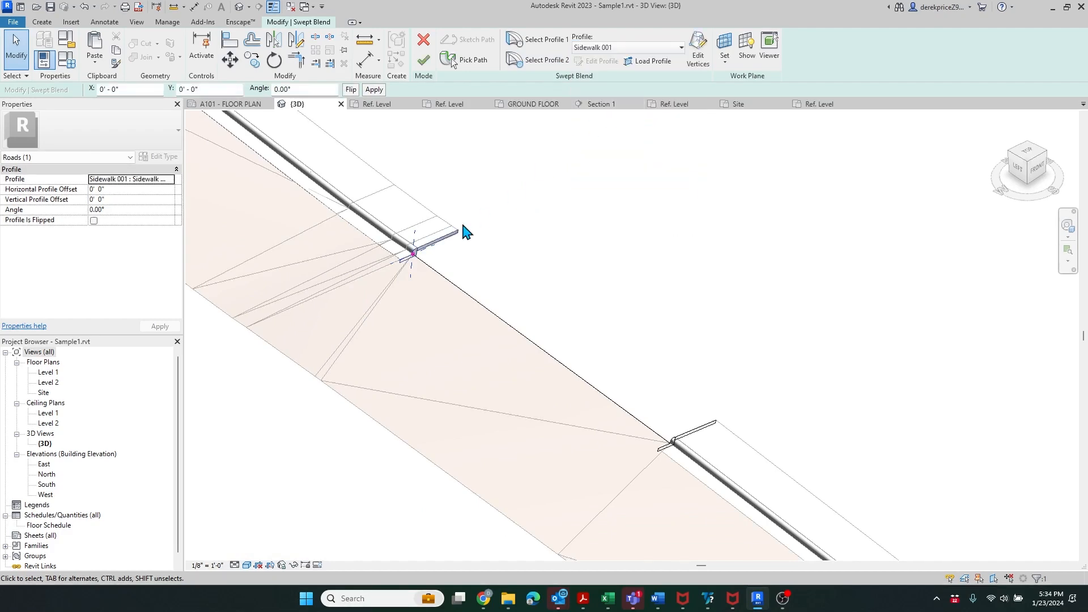
pyautogui.scroll(8, 410, 258)
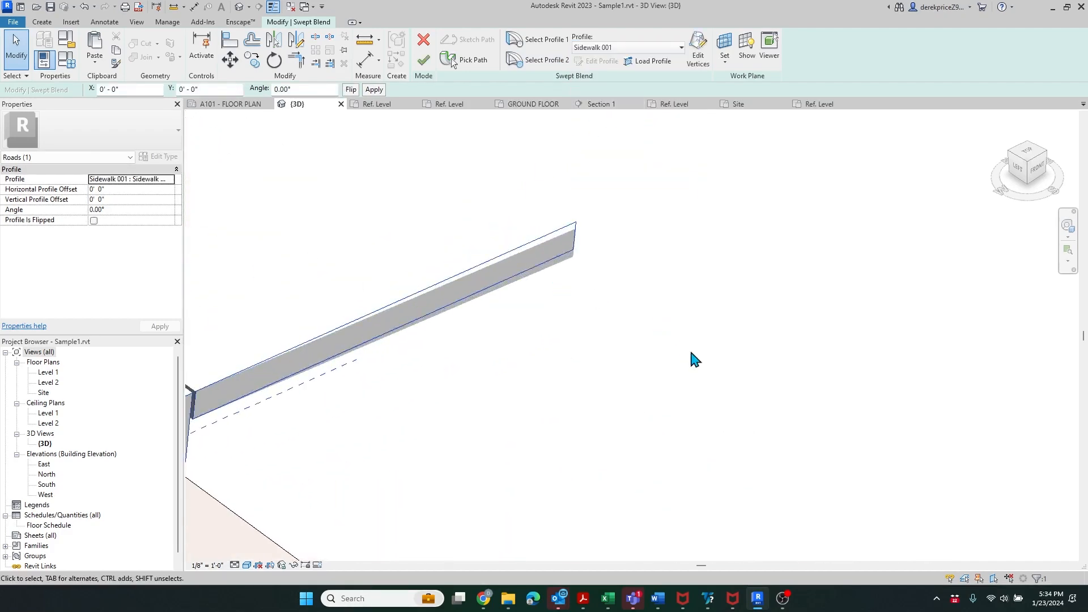
pyautogui.scroll(3, 376, 418)
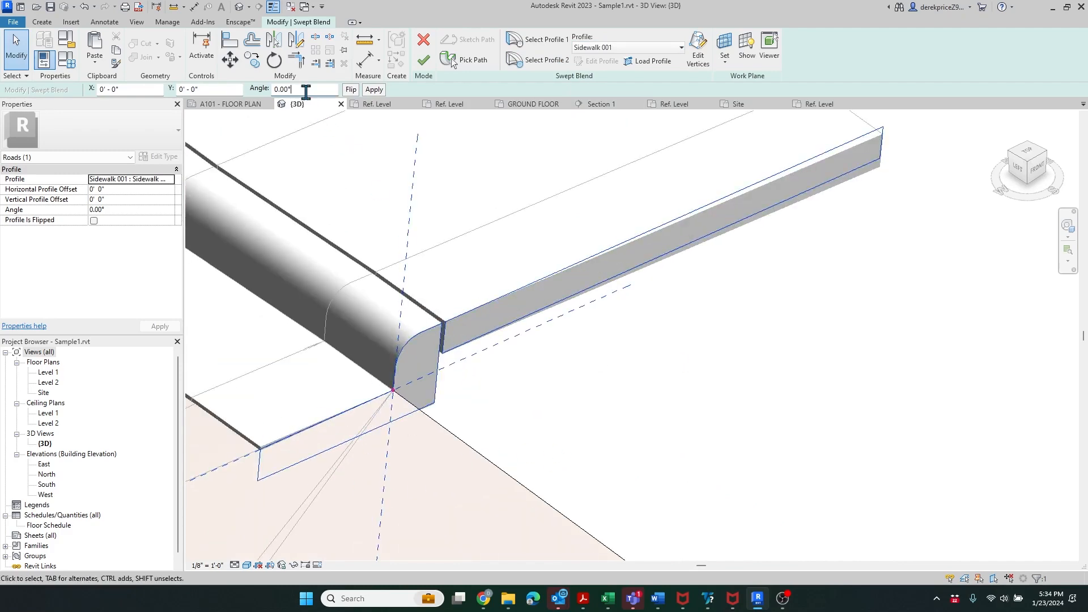
pyautogui.write('1.5')
pyautogui.press('Return')
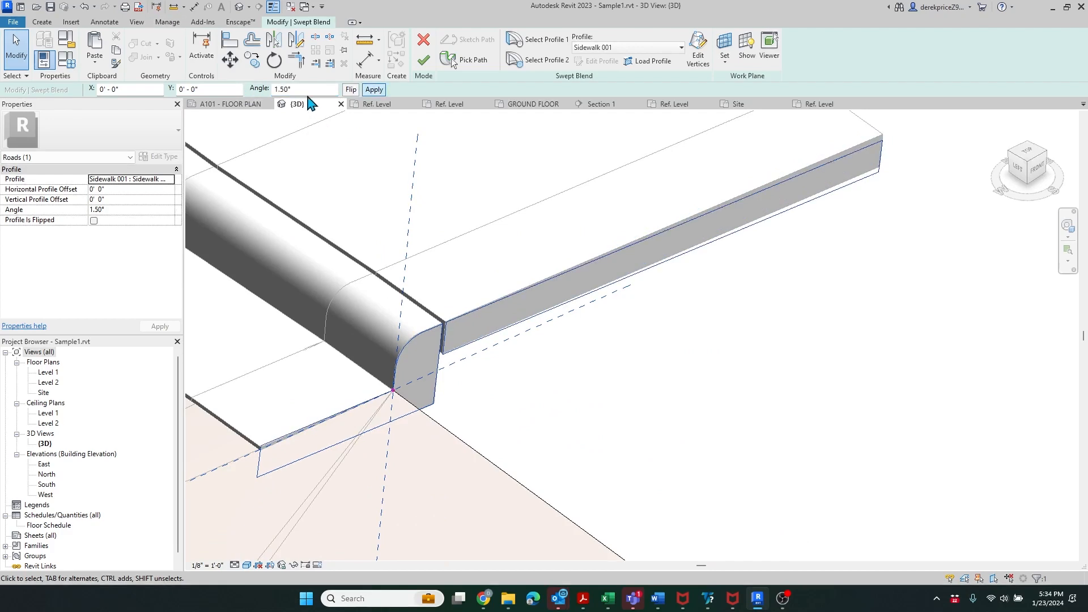
# - Lower the second profile's angle to 1°, then to 0.75°
pyautogui.moveTo(307, 91); pyautogui.dragTo(274, 102)
pyautogui.write('1')
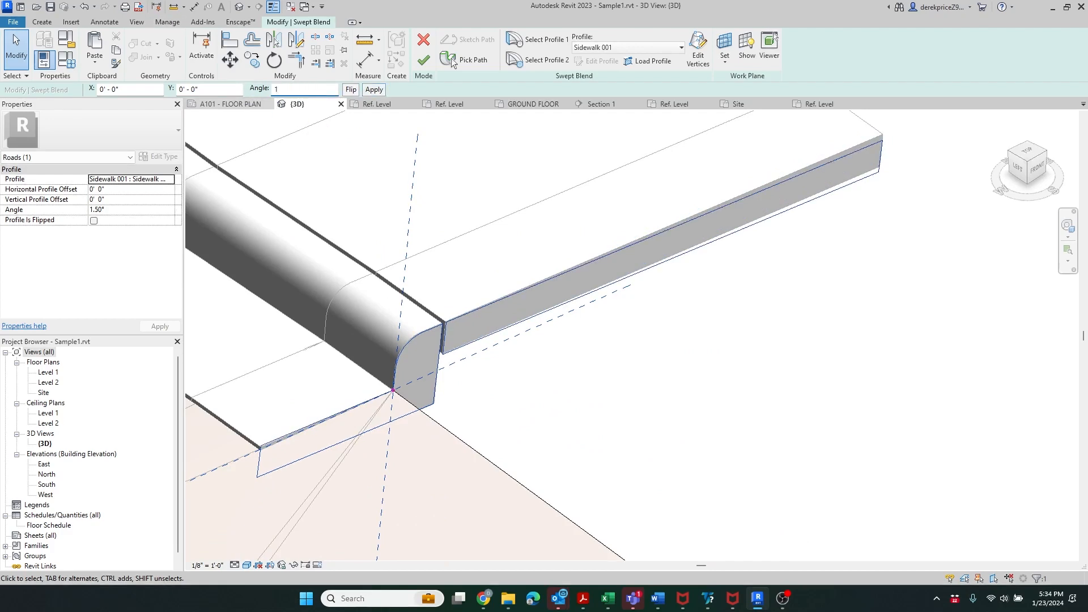
pyautogui.press('Return')
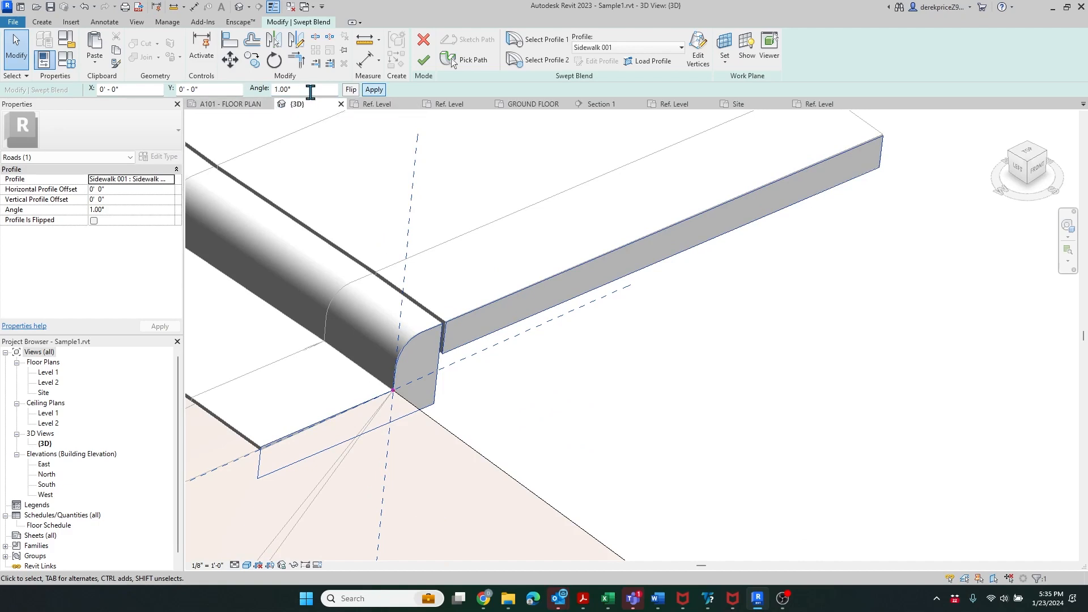
pyautogui.moveTo(310, 92); pyautogui.dragTo(272, 92)
pyautogui.write('.75')
pyautogui.press('Return')
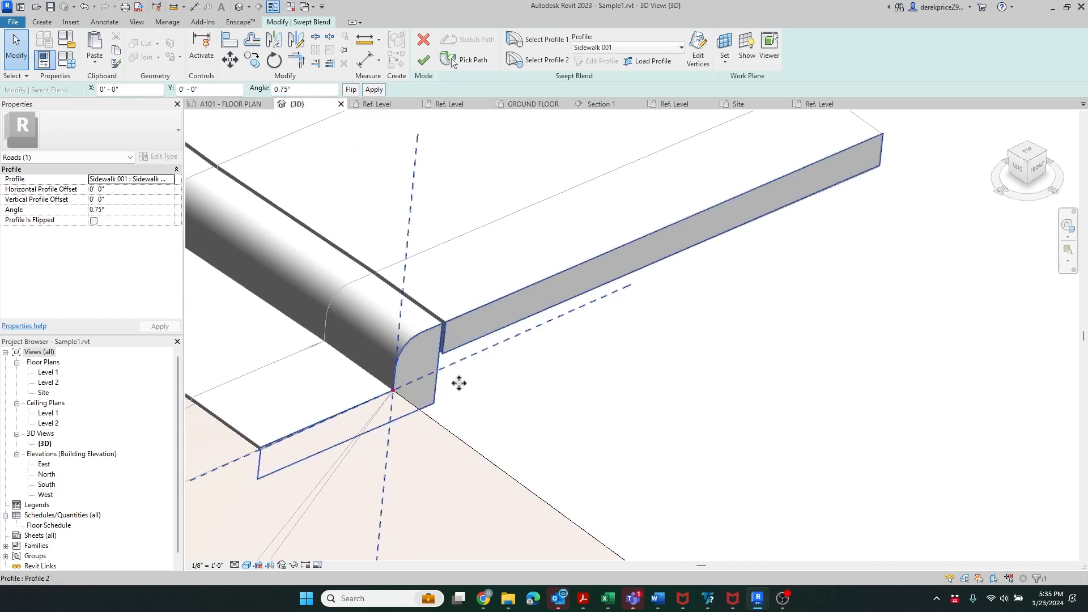
pyautogui.scroll(-3, 359, 330)
pyautogui.scroll(3, 550, 233)
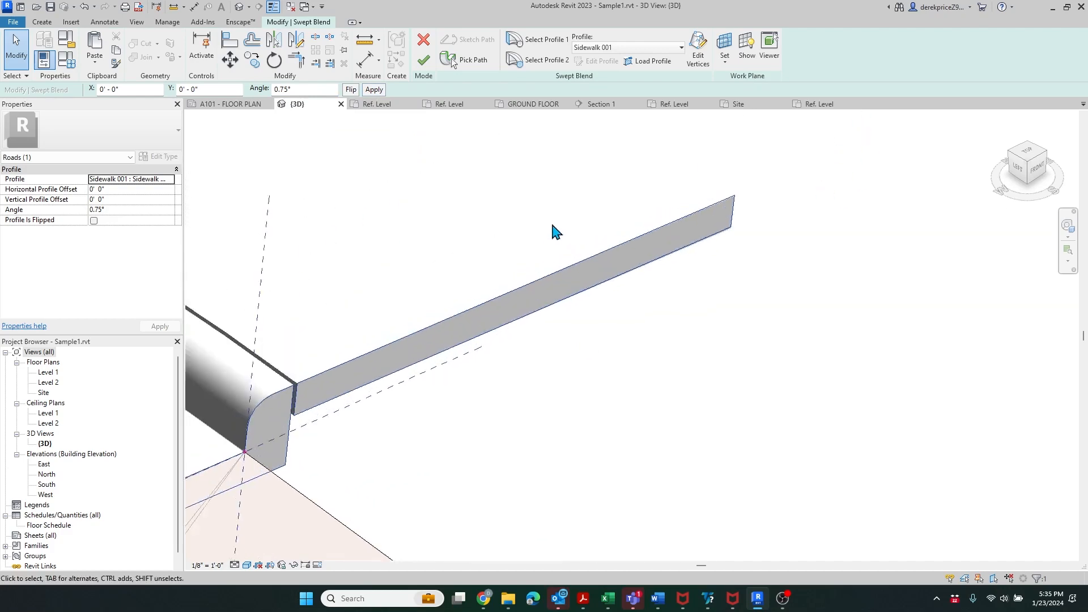
pyautogui.scroll(-6, 468, 198)
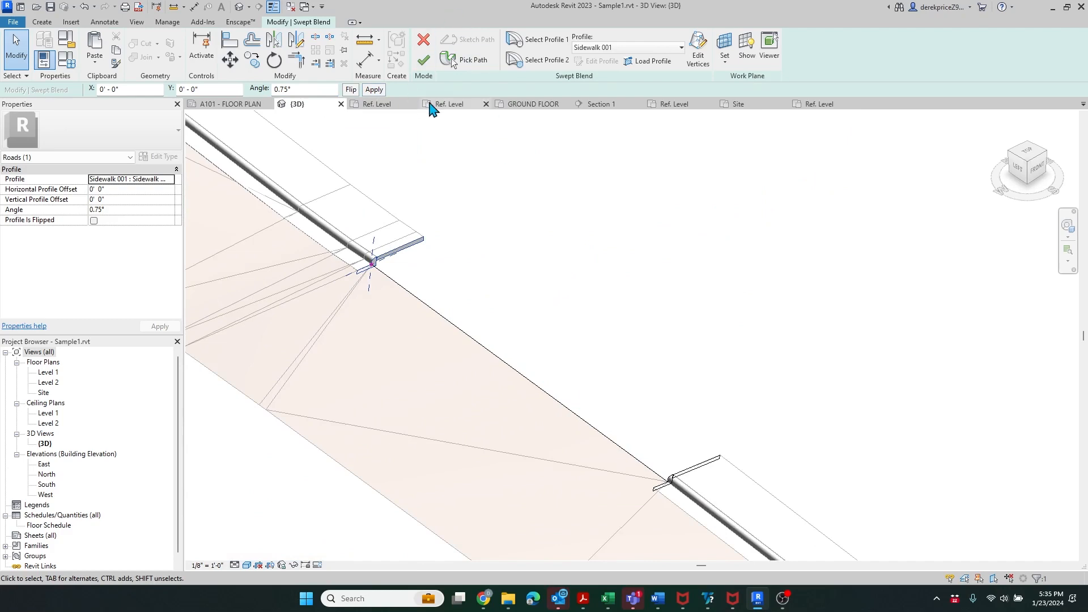
# - Finish the swept blend, then delete it when Revit reports it can't be created
pyautogui.click(422, 60)
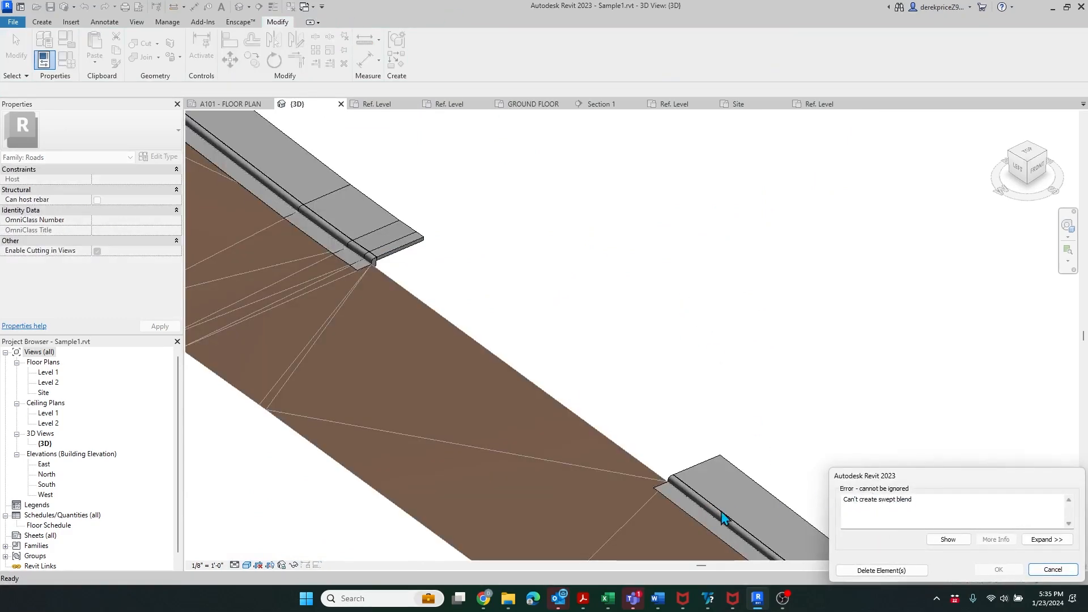
pyautogui.click(901, 571)
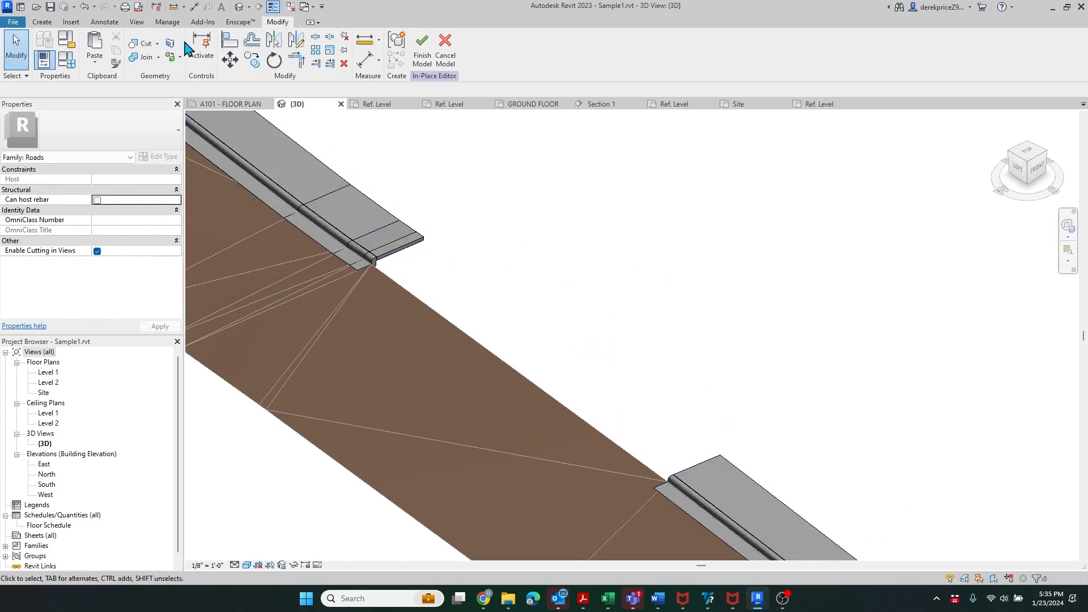
# - Start another swept blend with its path on the road edge from the curb's end
pyautogui.click(42, 21)
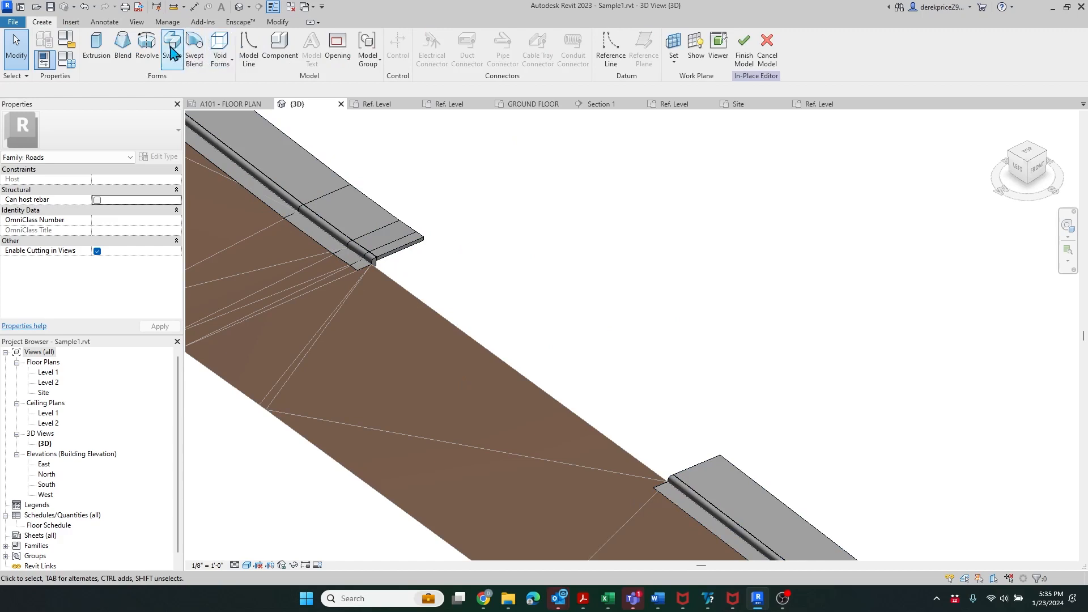
pyautogui.click(194, 47)
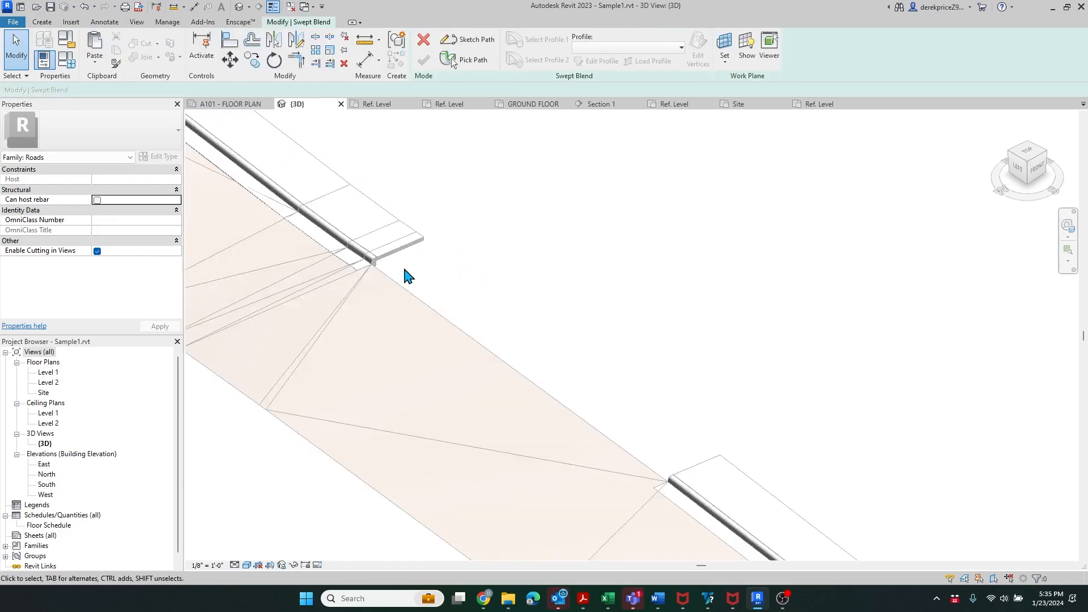
pyautogui.scroll(4, 404, 276)
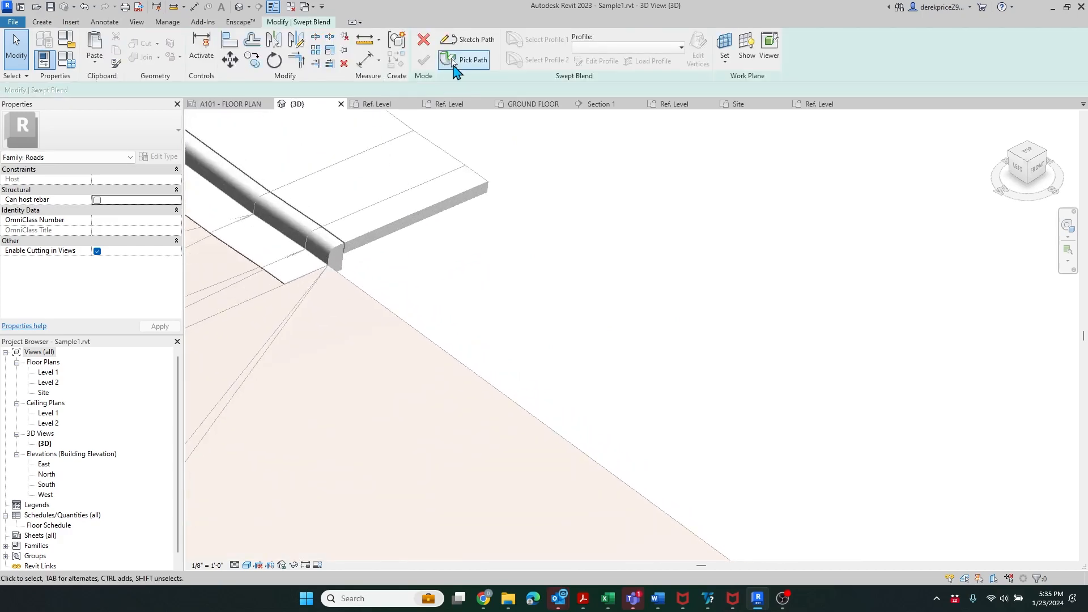
pyautogui.click(451, 58)
pyautogui.click(442, 345)
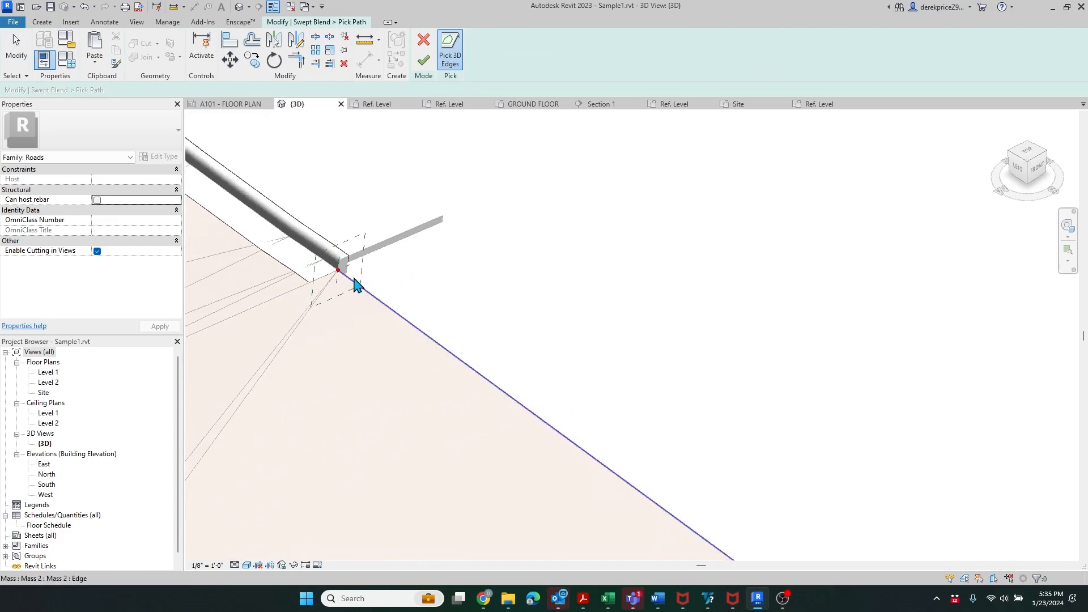
pyautogui.scroll(-3, 356, 285)
pyautogui.scroll(5, 353, 248)
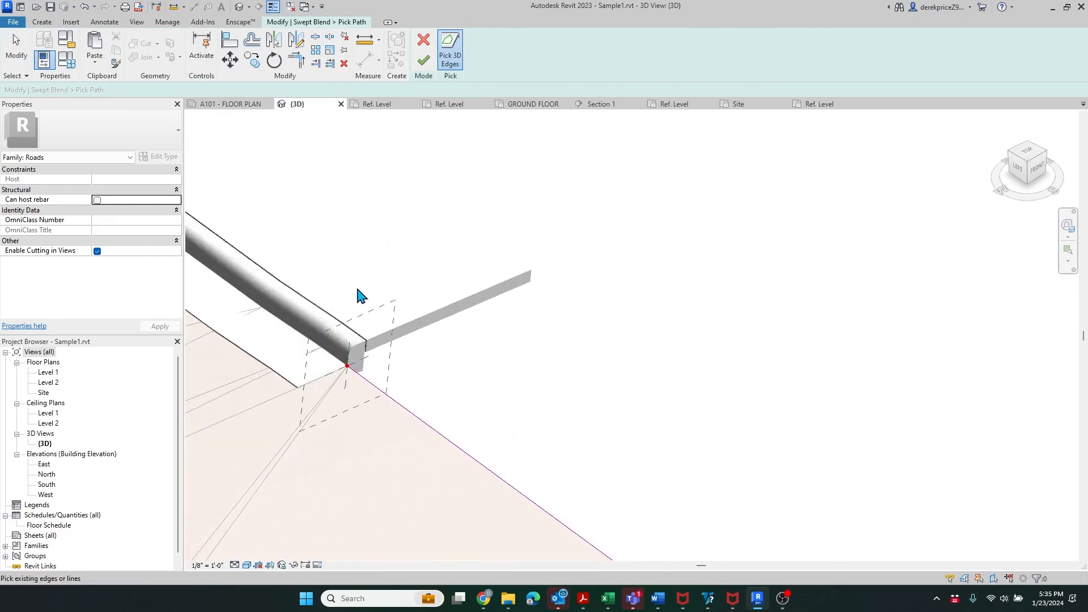
pyautogui.scroll(2, 358, 295)
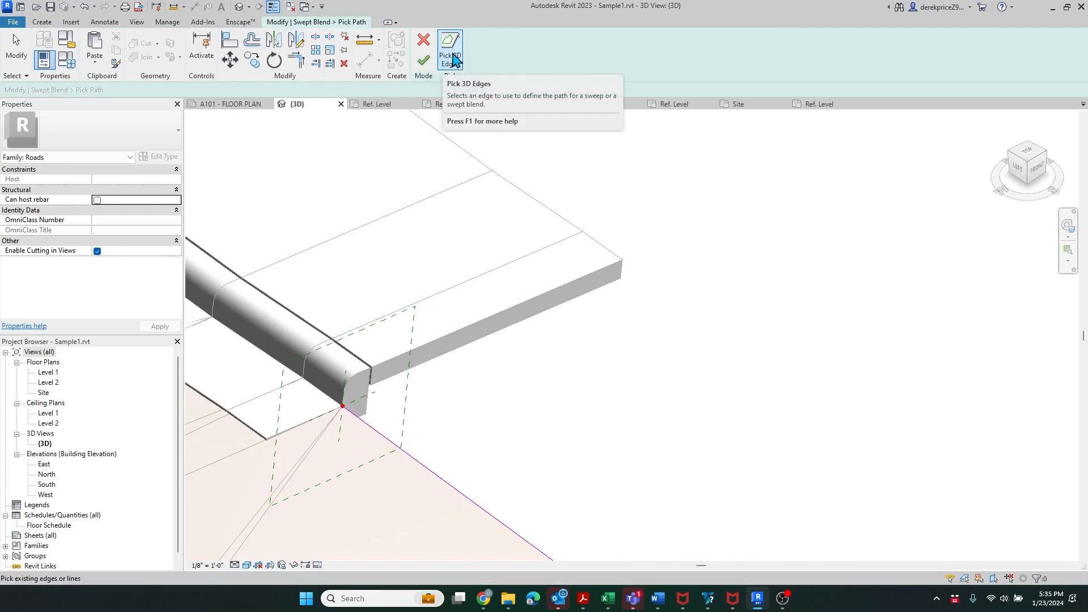
pyautogui.click(423, 60)
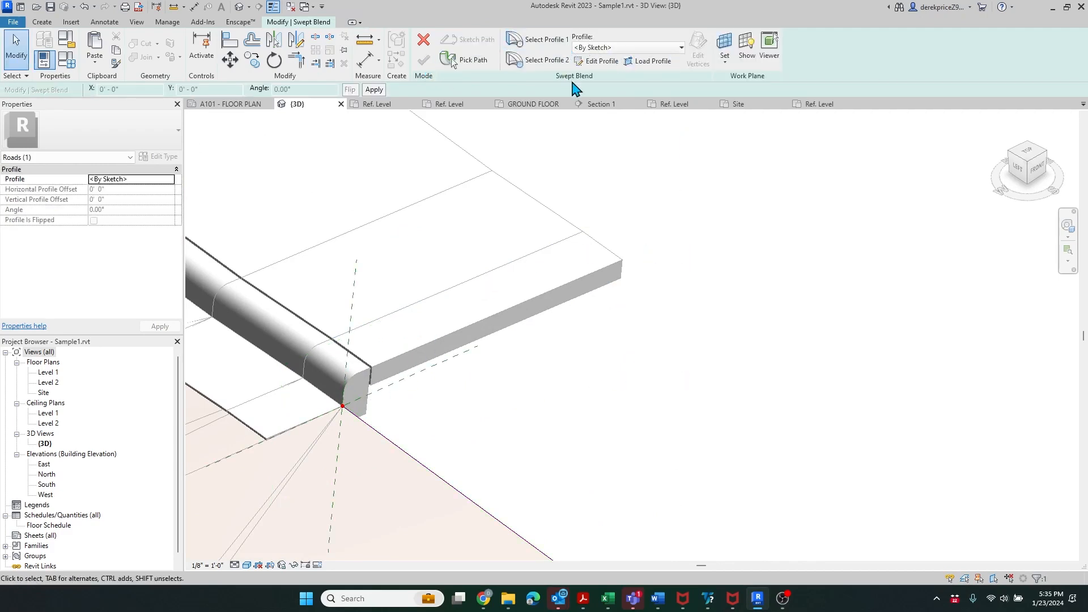
# - Pick the curb's top, curved, straight, lower and vertical edges as profile lines
pyautogui.click(592, 64)
pyautogui.scroll(-6, 357, 260)
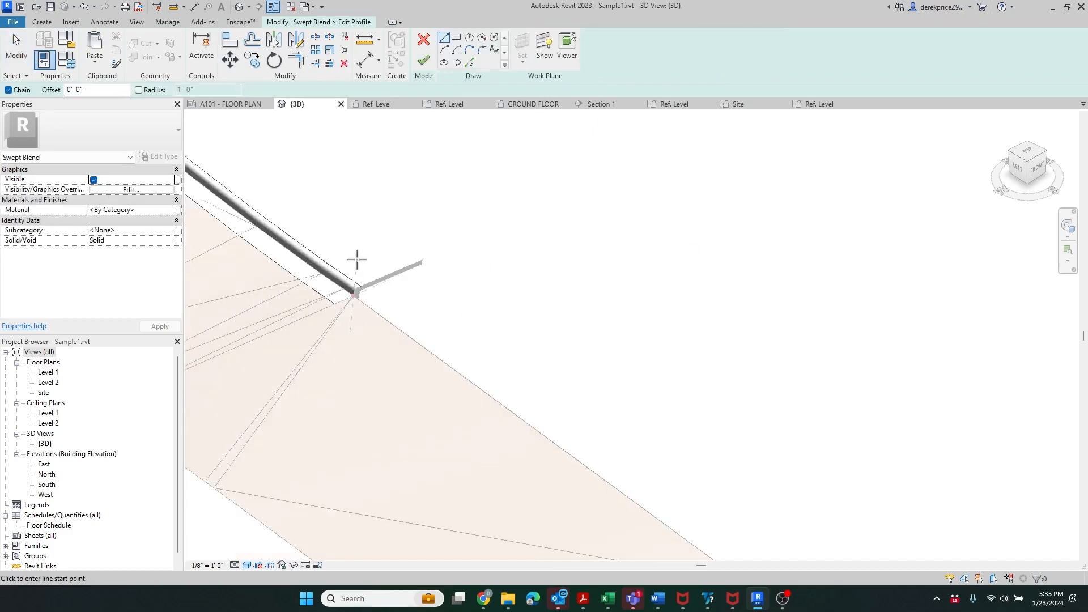
pyautogui.scroll(5, 551, 423)
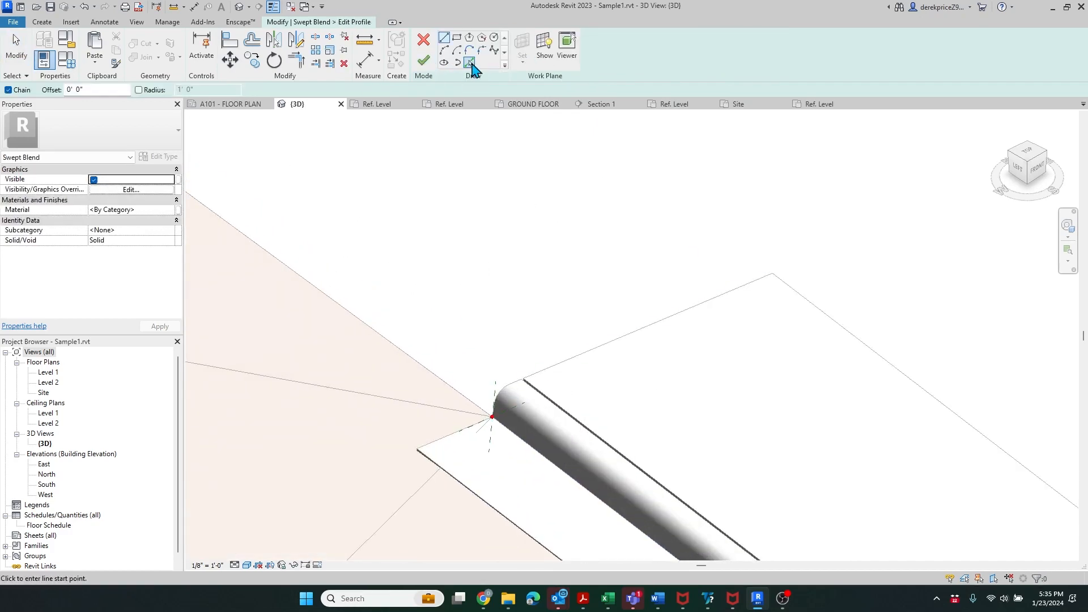
pyautogui.click(469, 62)
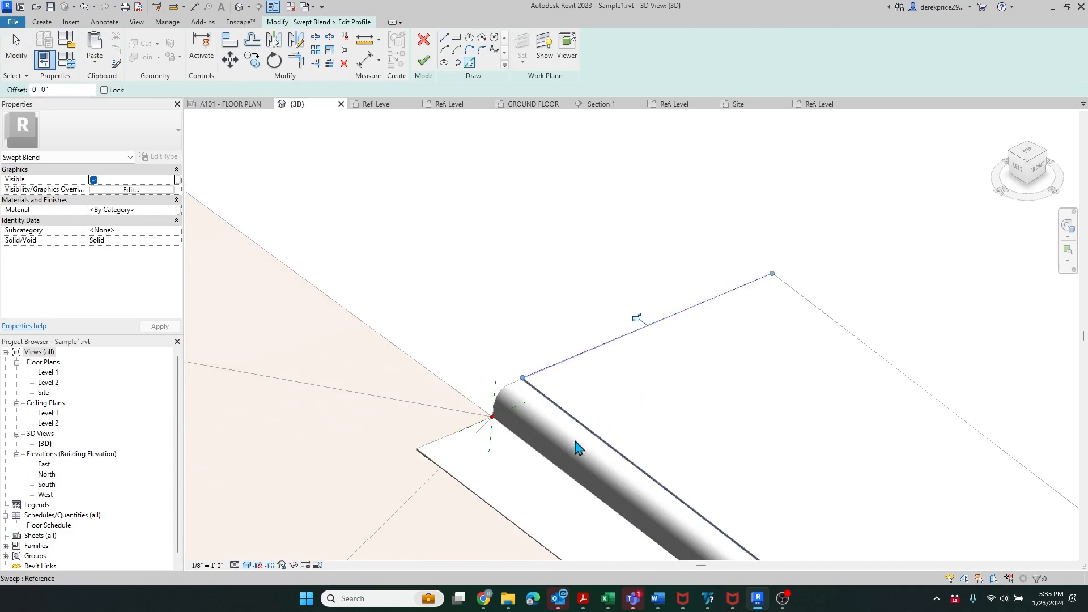
pyautogui.scroll(5, 513, 387)
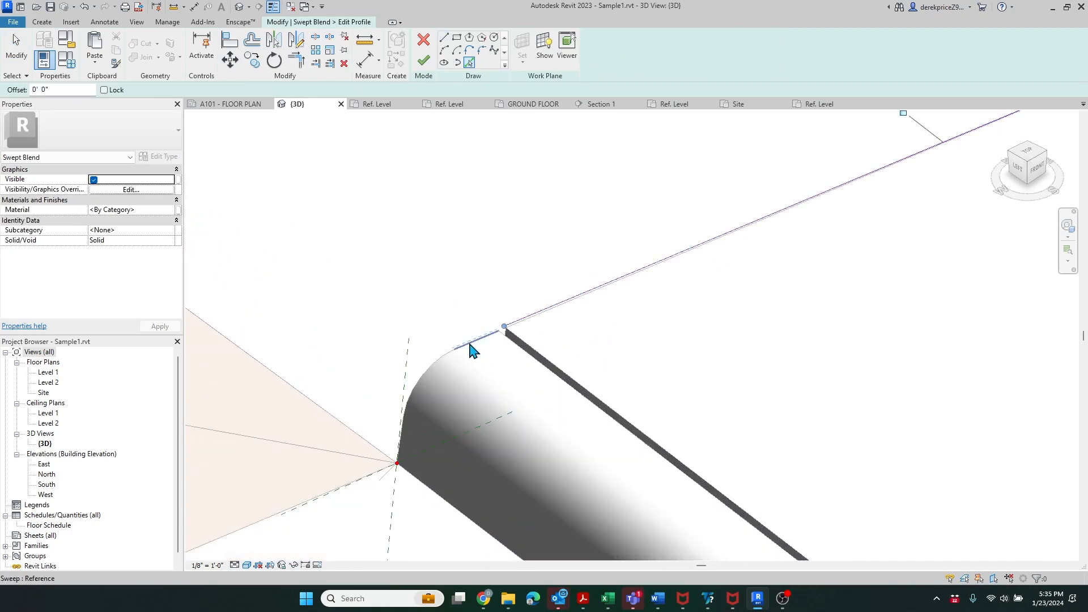
pyautogui.click(473, 350)
pyautogui.click(432, 365)
pyautogui.scroll(3, 411, 439)
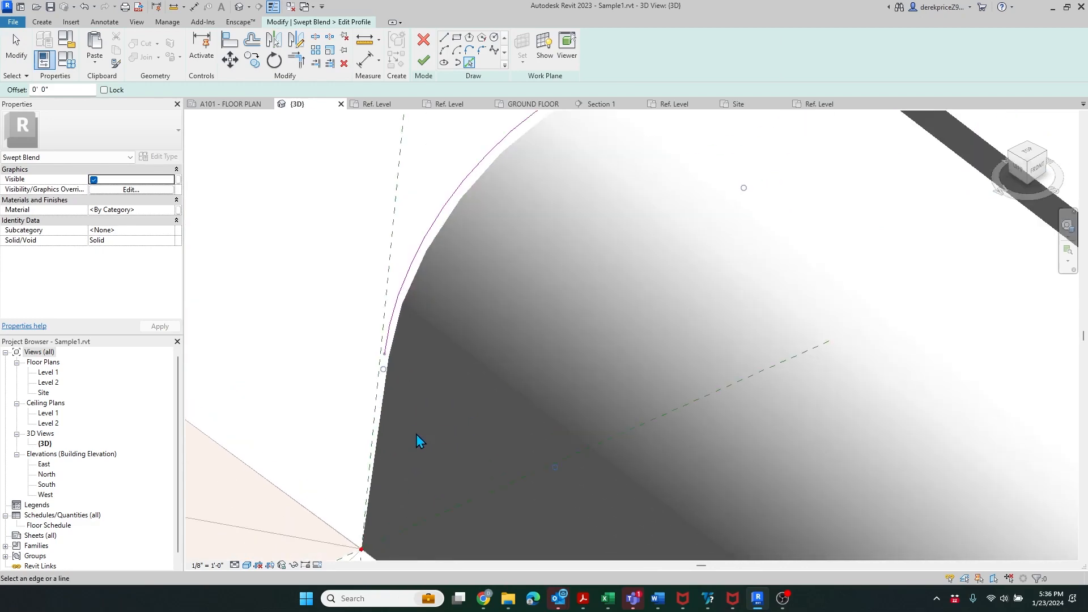
pyautogui.click(384, 412)
pyautogui.scroll(-4, 384, 412)
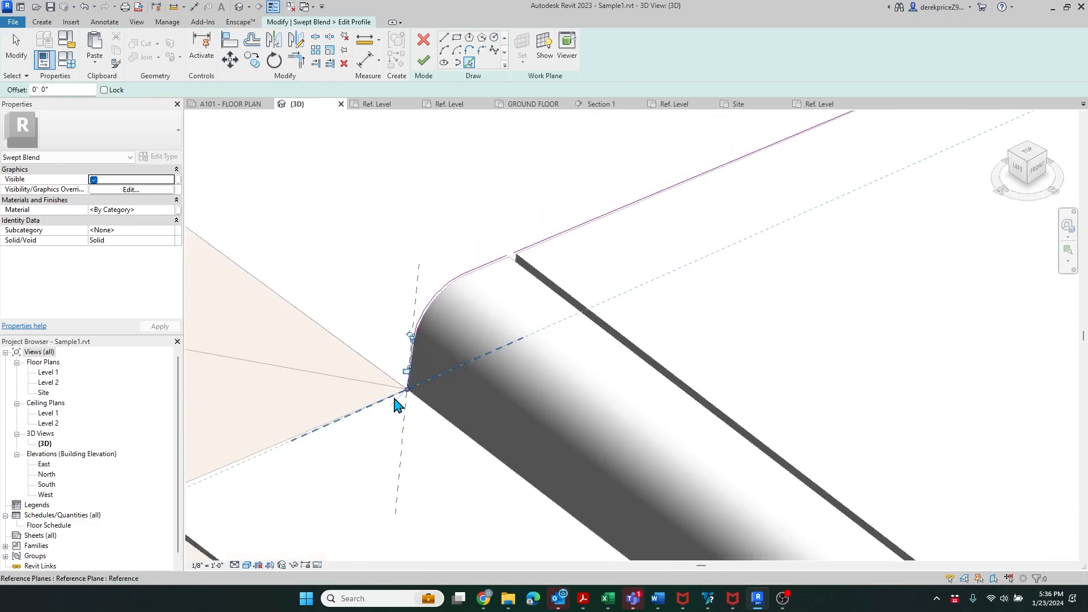
pyautogui.scroll(-2, 397, 403)
pyautogui.click(339, 418)
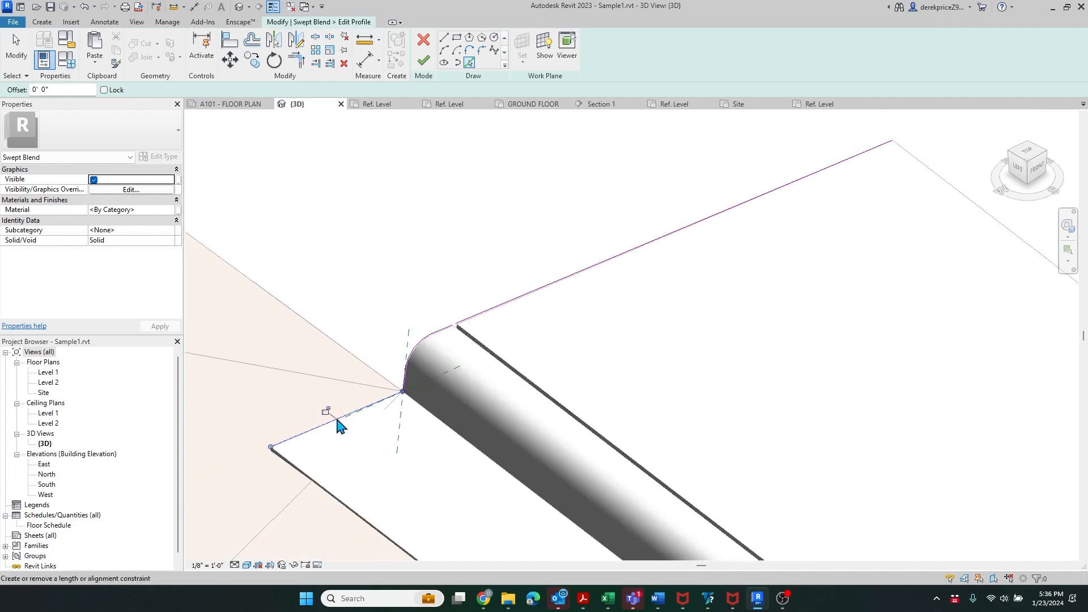
pyautogui.scroll(5, 270, 464)
pyautogui.click(269, 464)
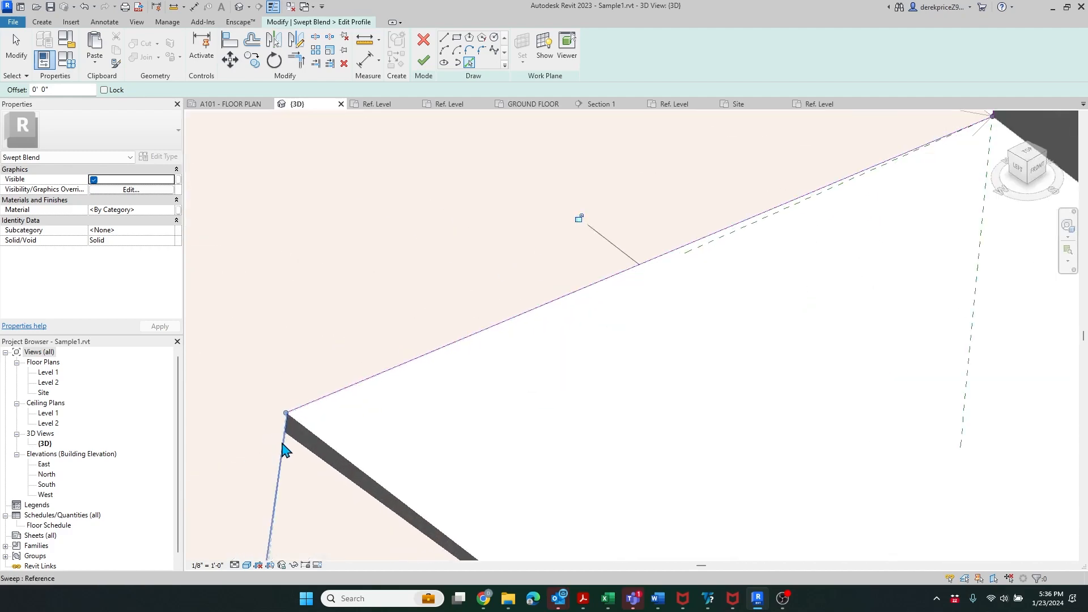
pyautogui.scroll(-4, 303, 499)
pyautogui.scroll(-5, 303, 499)
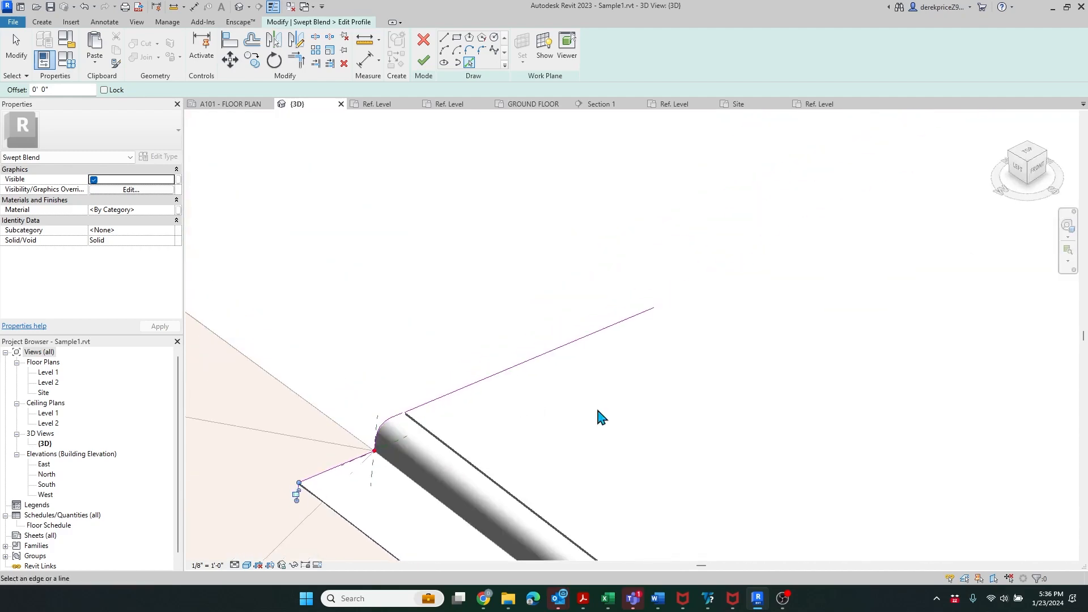
pyautogui.click(656, 318)
pyautogui.scroll(-2, 642, 261)
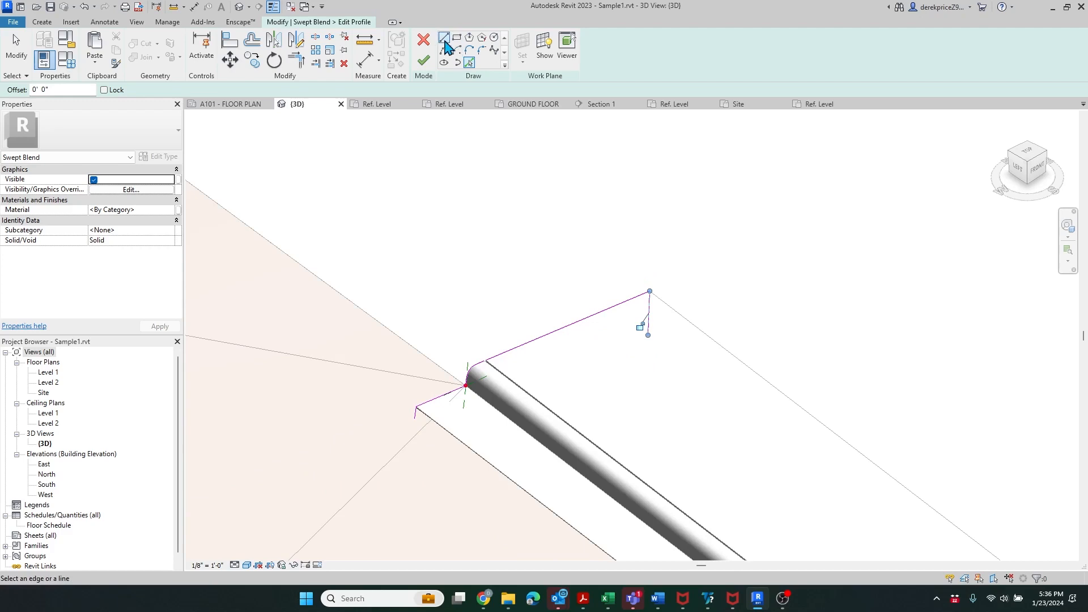
# - Draw a straight line from the vertical edge's lower end to close the profile
pyautogui.press('l')
pyautogui.press('i')
pyautogui.click(648, 335)
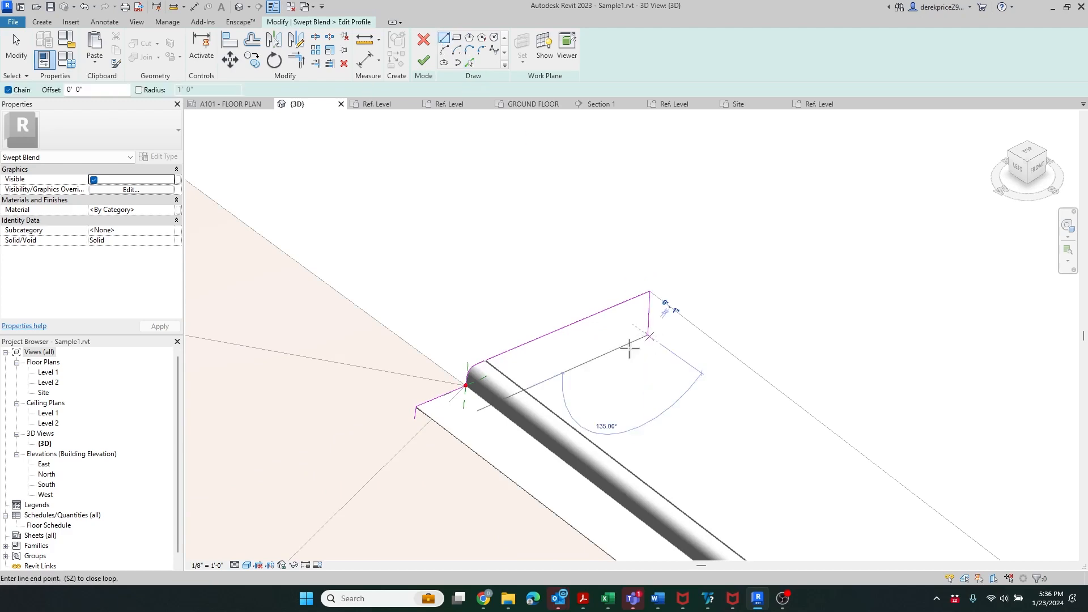
pyautogui.click(413, 438)
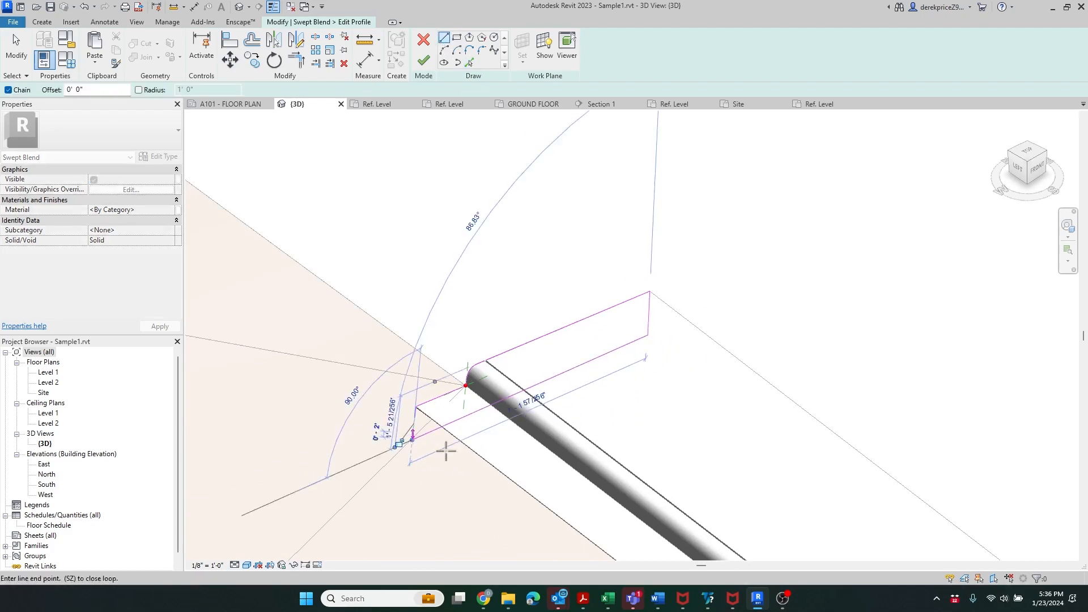
pyautogui.press('Escape')
pyautogui.press('Escape')
# - Trim the profile lines to a clean corner, clear the overlap, and finish the profile sketch
pyautogui.click(303, 64)
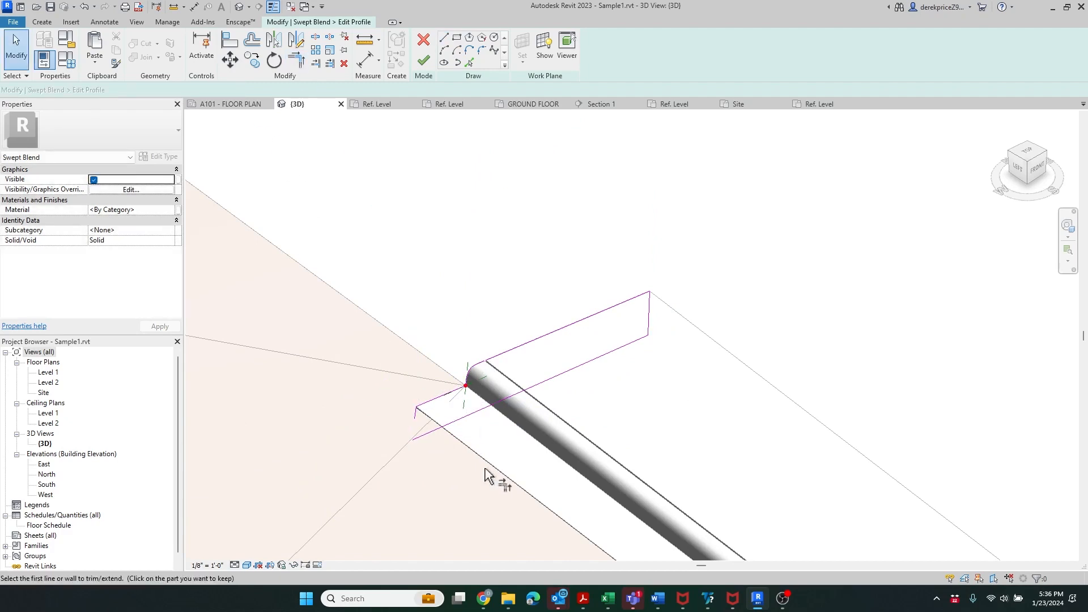
pyautogui.press('Escape')
pyautogui.press('Escape')
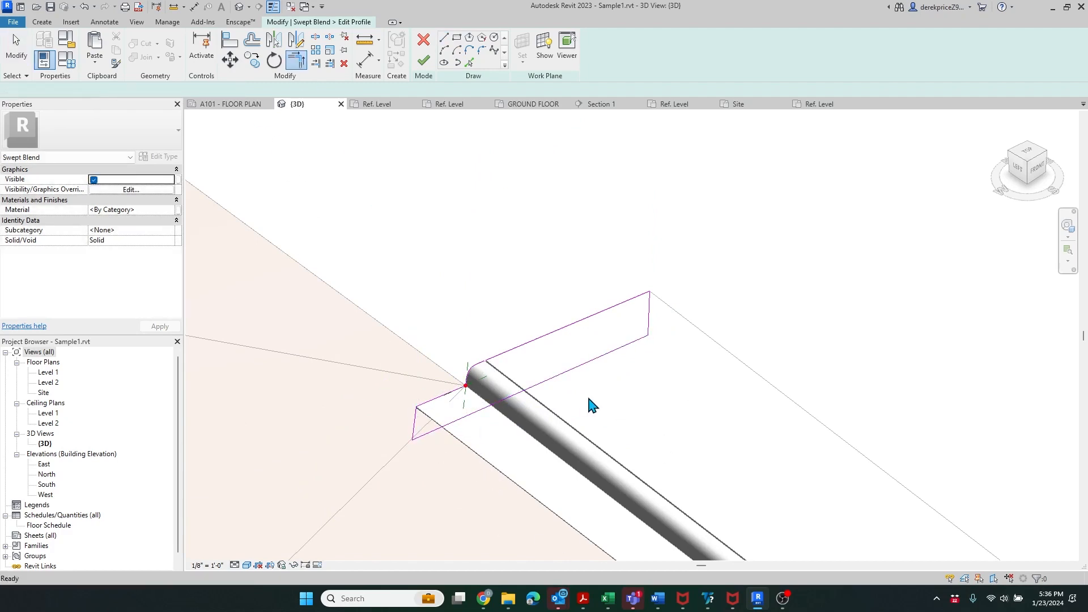
pyautogui.scroll(-2, 566, 386)
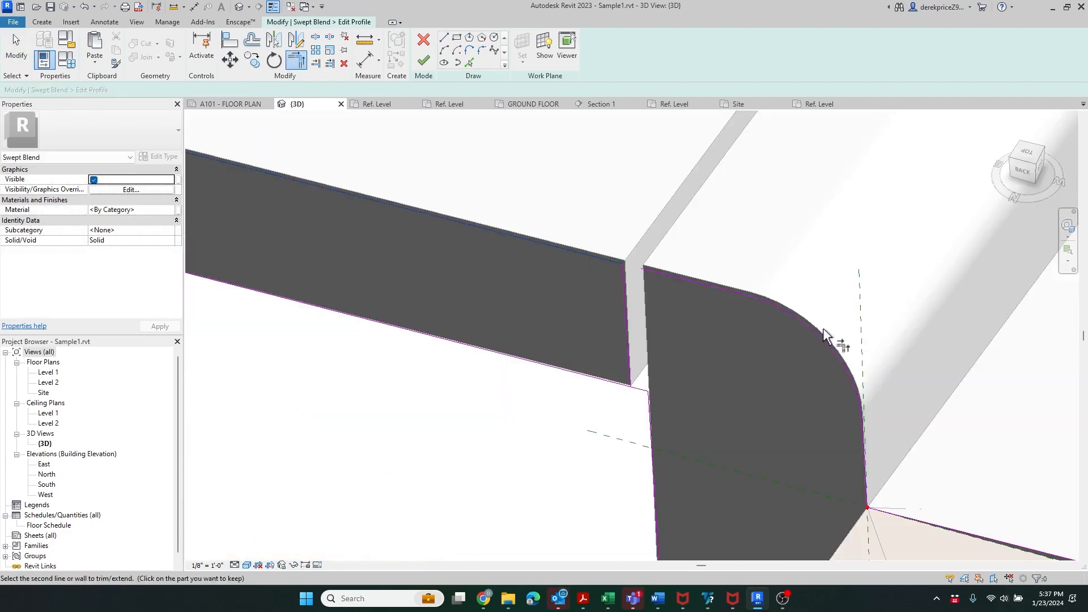
pyautogui.click(826, 343)
pyautogui.press('Escape')
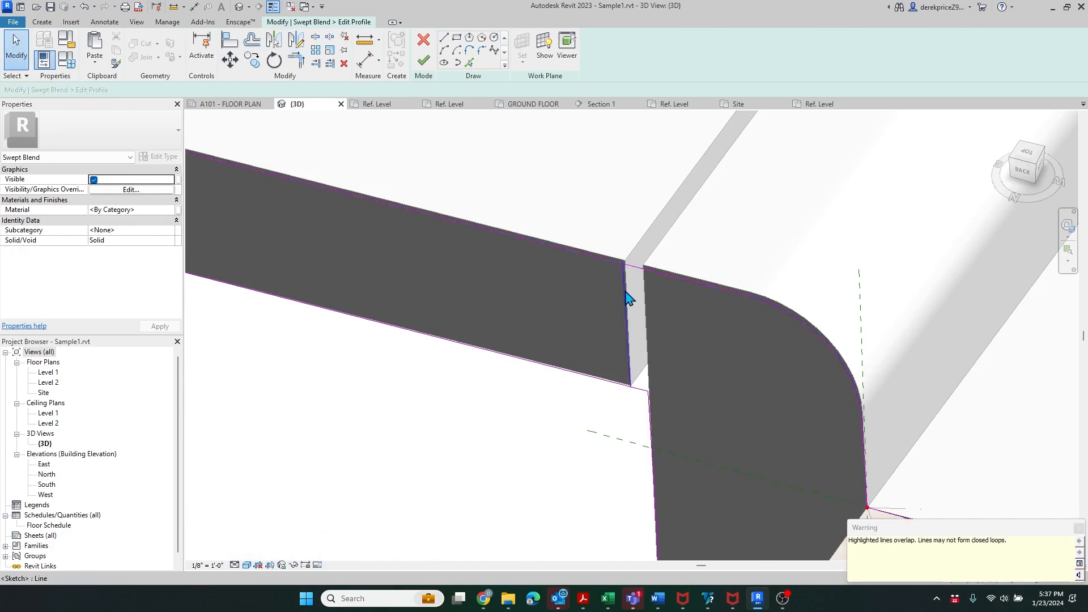
pyautogui.click(625, 292)
pyautogui.moveTo(567, 206); pyautogui.dragTo(816, 346)
pyautogui.click(592, 237)
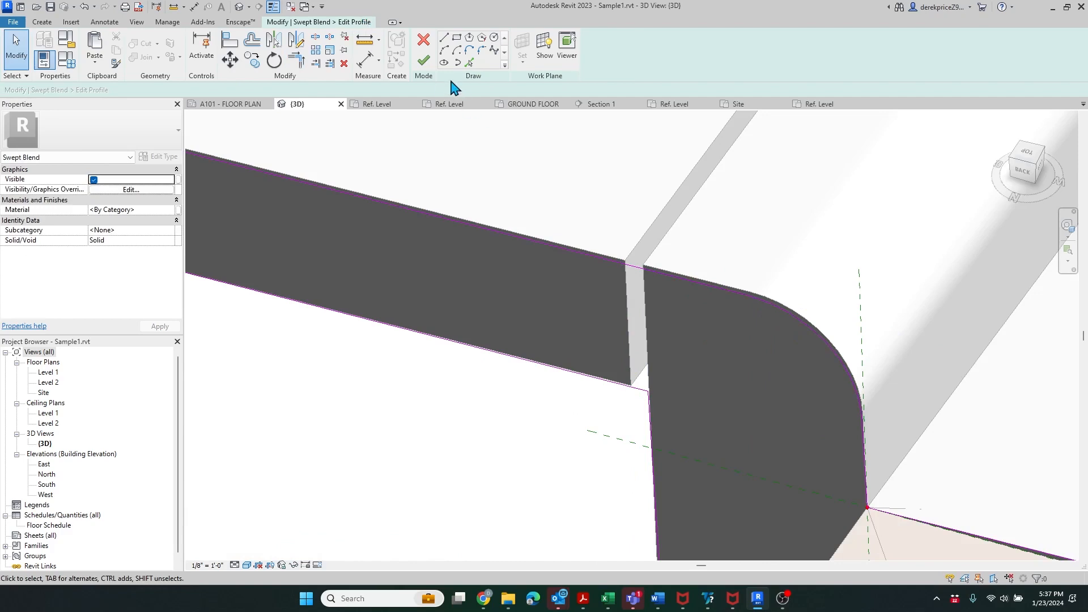
pyautogui.click(424, 61)
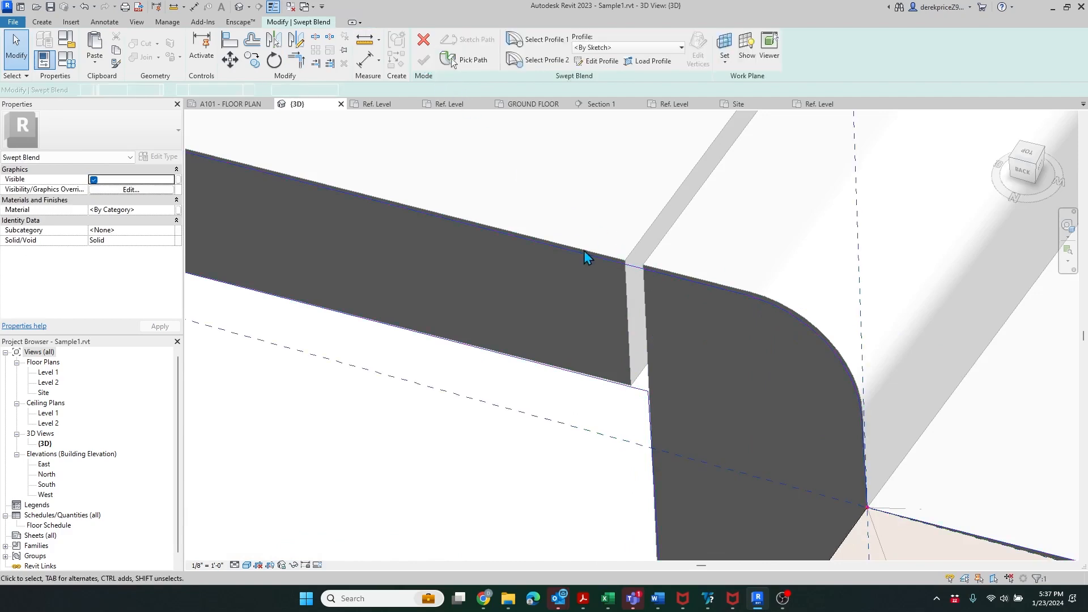
# - Orbit to look along the road edge and select the swept blend's second profile
pyautogui.scroll(-5, 668, 252)
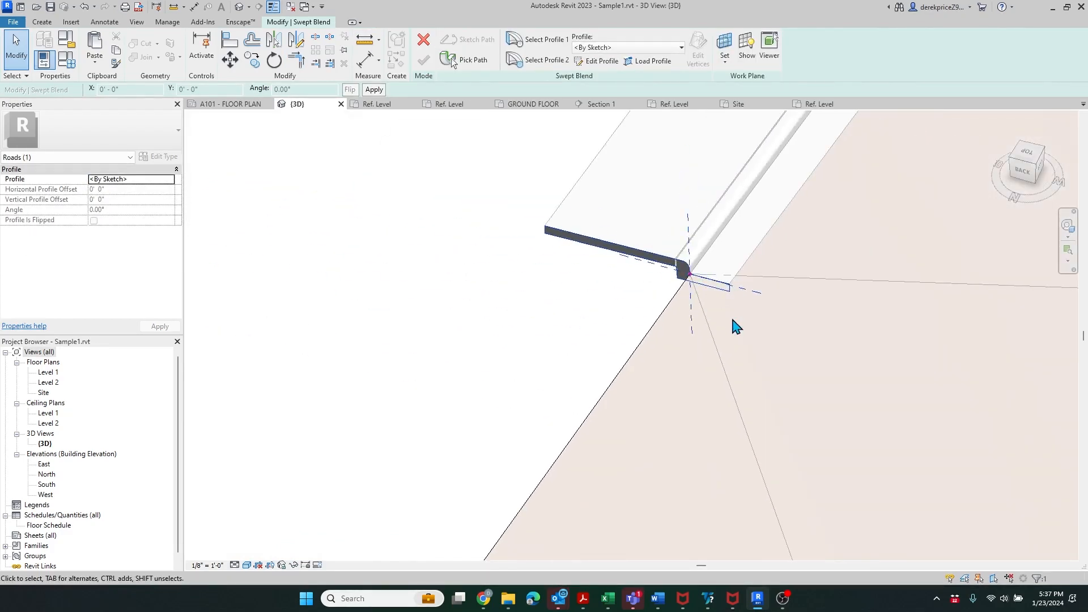
pyautogui.keyDown('shift'); pyautogui.moveTo(734, 323); pyautogui.dragTo(902, 554, button='middle'); pyautogui.keyUp('shift')
pyautogui.scroll(-4, 674, 440)
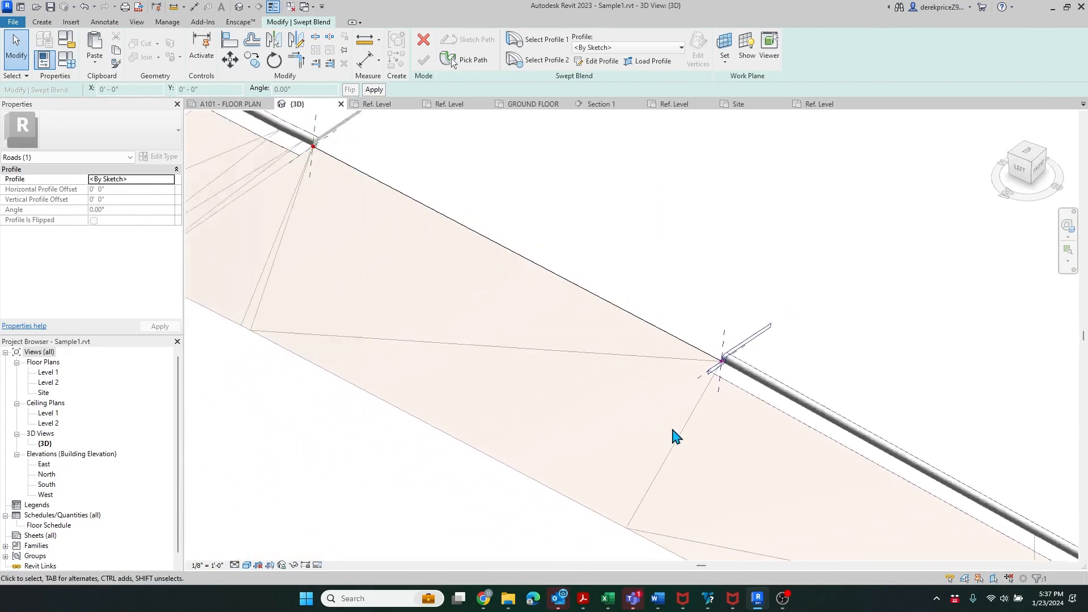
pyautogui.scroll(6, 408, 196)
pyautogui.scroll(3, 282, 278)
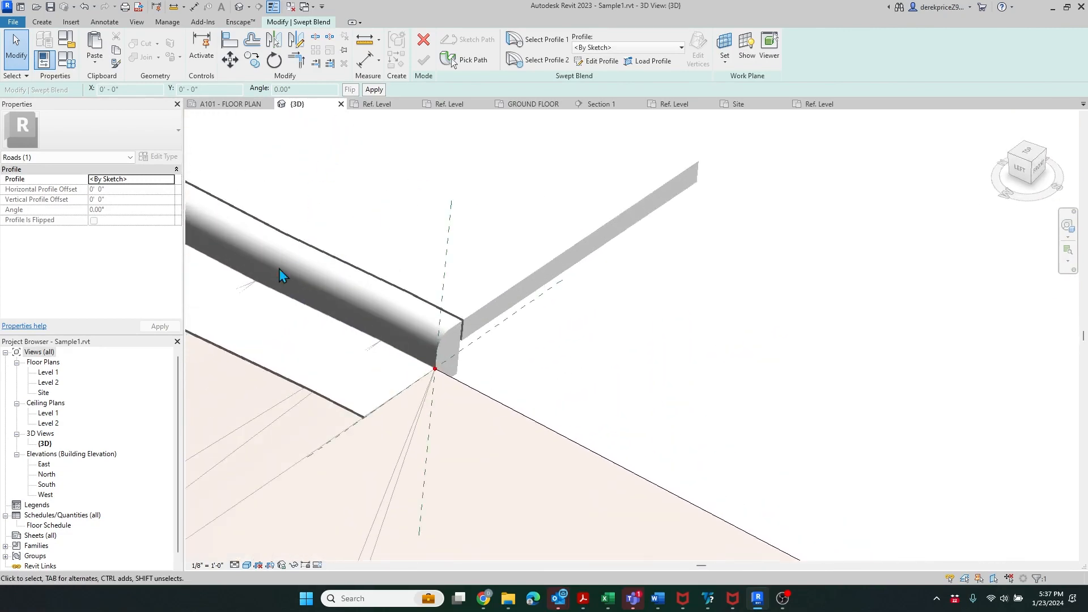
pyautogui.click(542, 60)
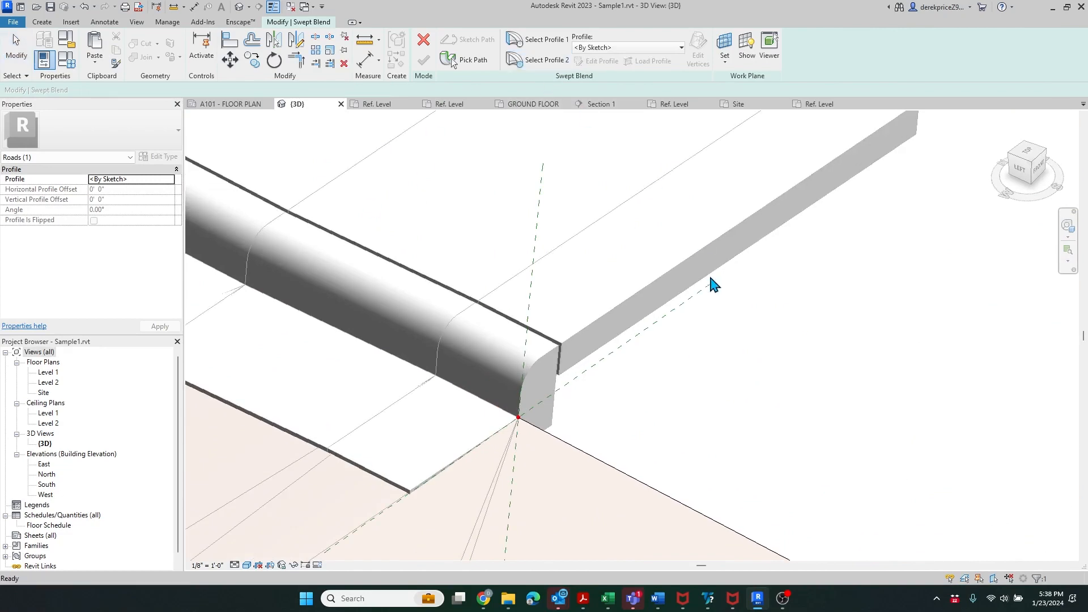
pyautogui.scroll(-5, 425, 267)
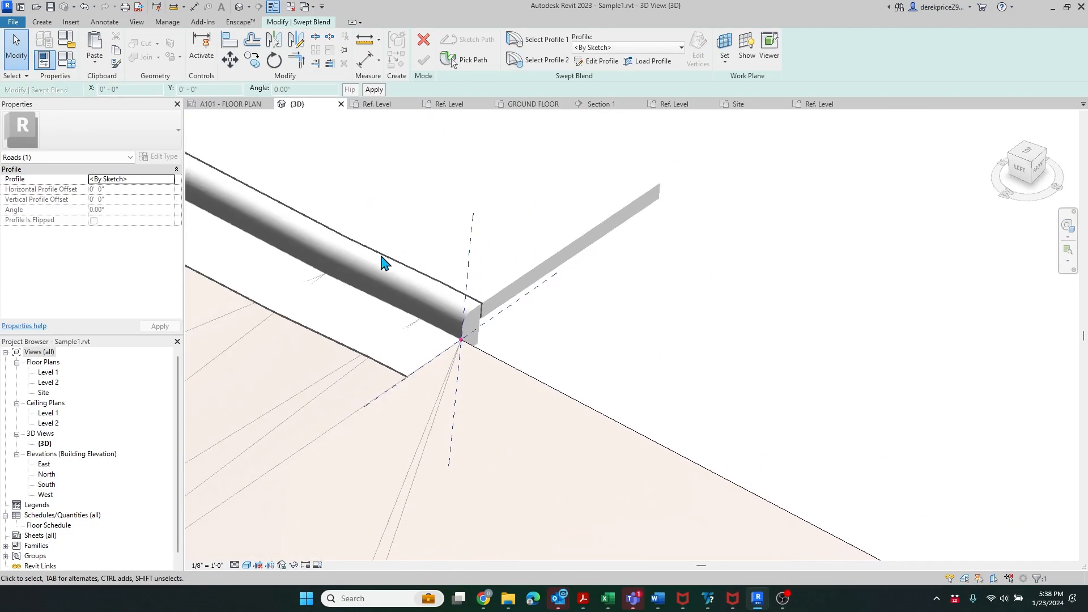
pyautogui.click(526, 48)
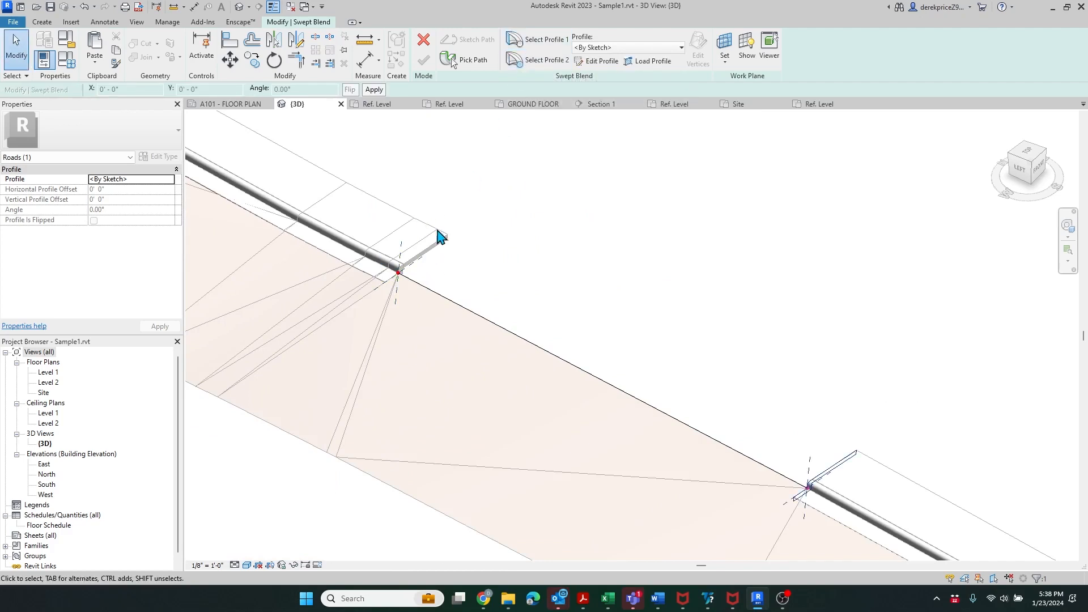
pyautogui.click(533, 62)
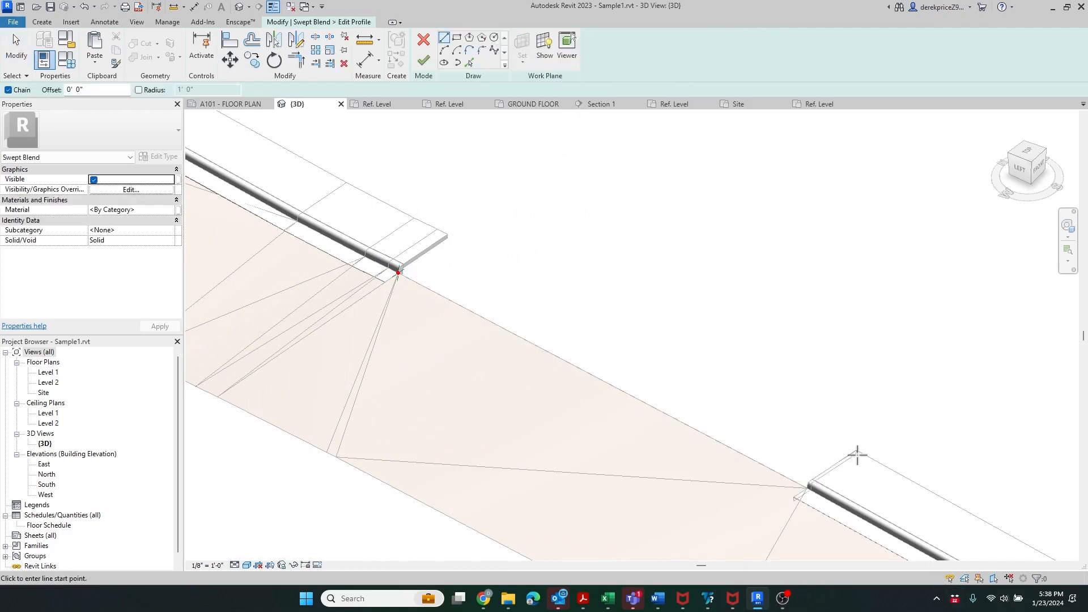
# - Pick the rounded corner, vertical face, bottom, vertical corner and slab top edges as profile lines
pyautogui.click(469, 63)
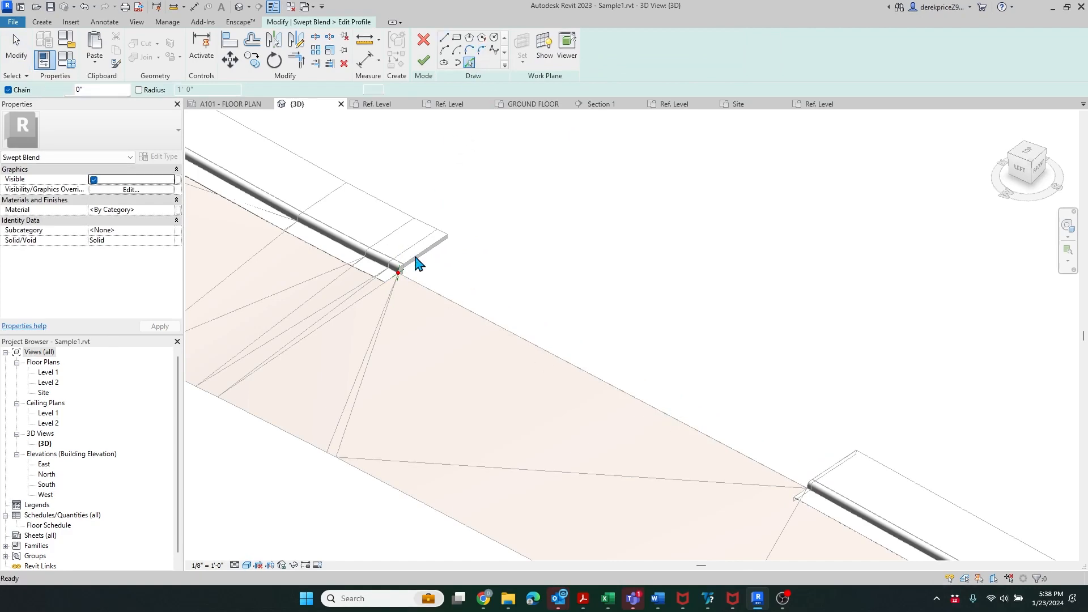
pyautogui.scroll(4, 416, 264)
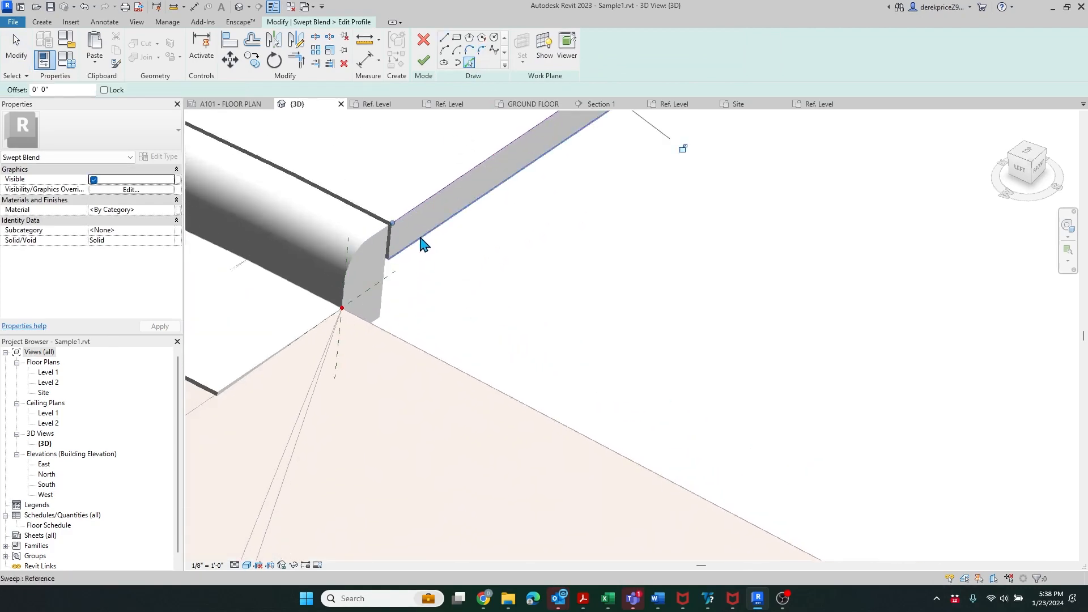
pyautogui.scroll(3, 579, 156)
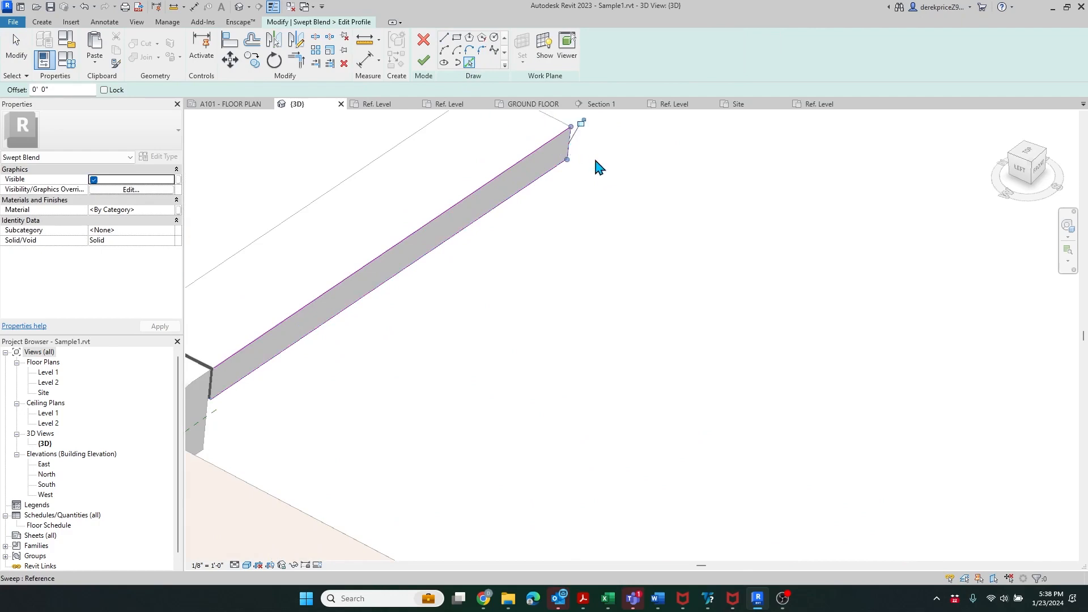
pyautogui.scroll(-4, 596, 164)
pyautogui.scroll(4, 408, 294)
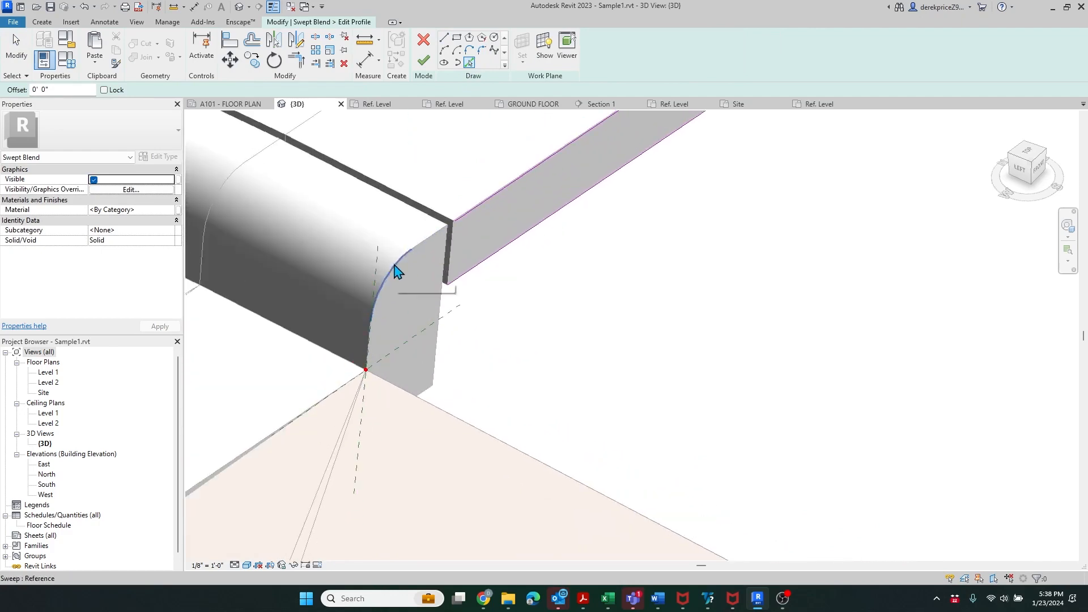
pyautogui.click(395, 267)
pyautogui.click(438, 344)
pyautogui.scroll(-1, 441, 341)
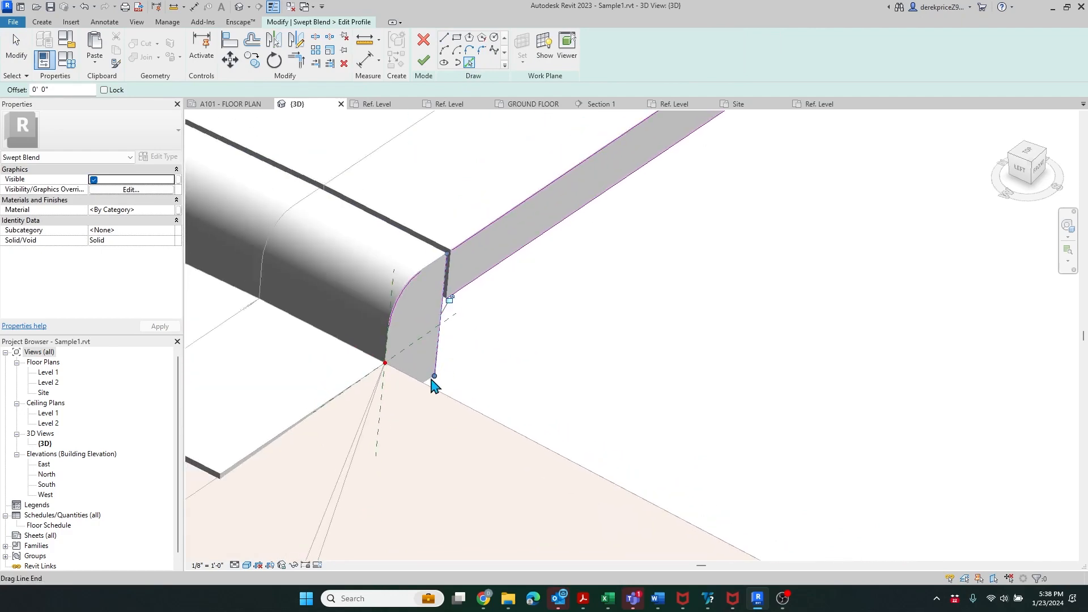
pyautogui.click(424, 385)
pyautogui.scroll(-2, 429, 394)
pyautogui.click(292, 469)
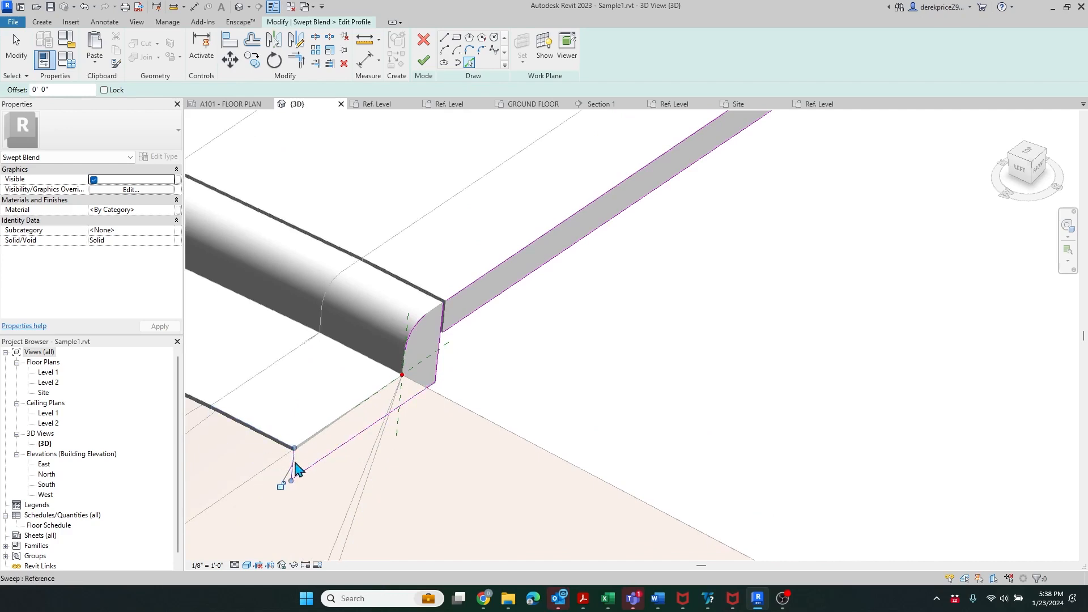
pyautogui.click(319, 433)
pyautogui.scroll(2, 469, 291)
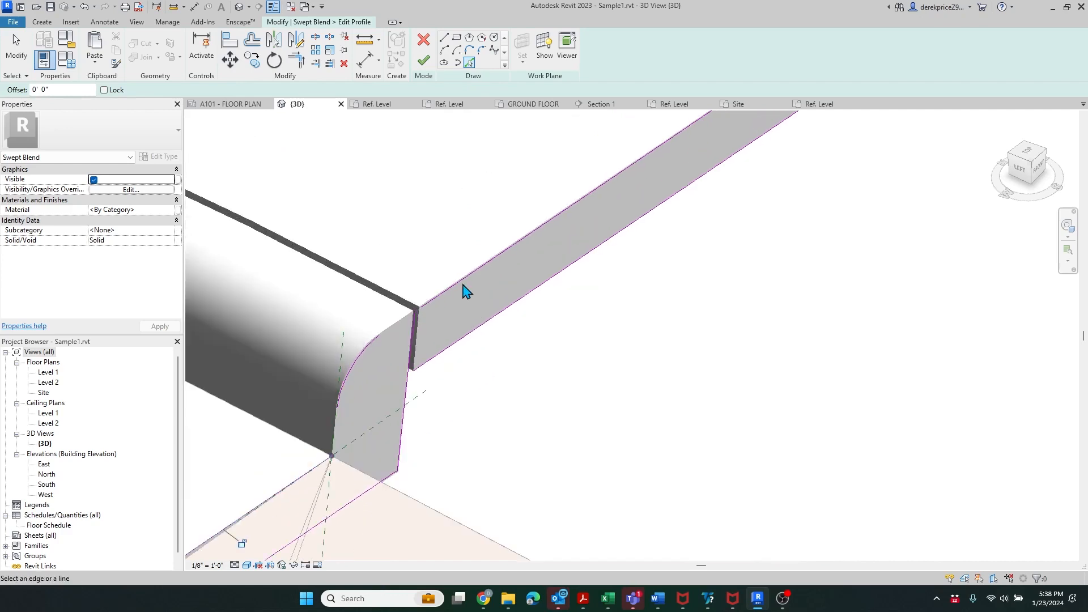
# - Trim the profile arc against the slab top line, then continue past the open-loop errors
pyautogui.click(296, 60)
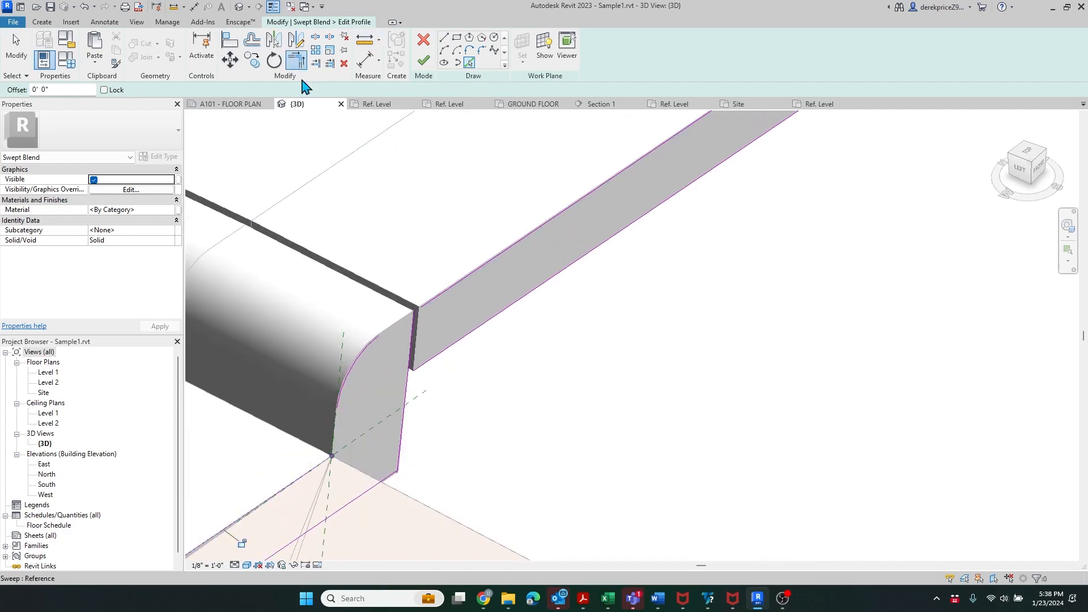
pyautogui.click(364, 345)
pyautogui.click(429, 311)
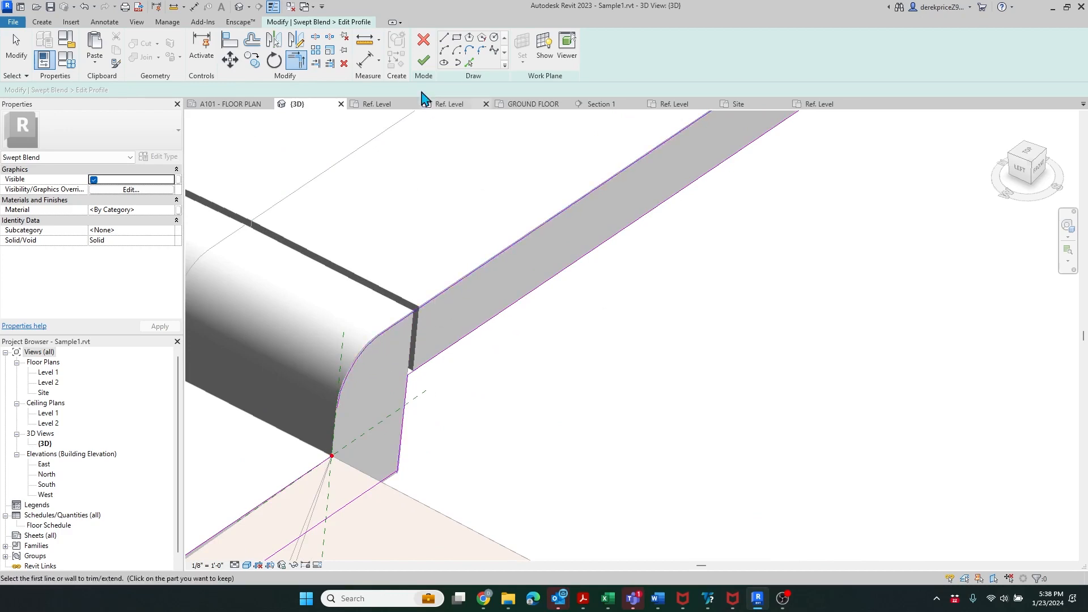
pyautogui.click(423, 60)
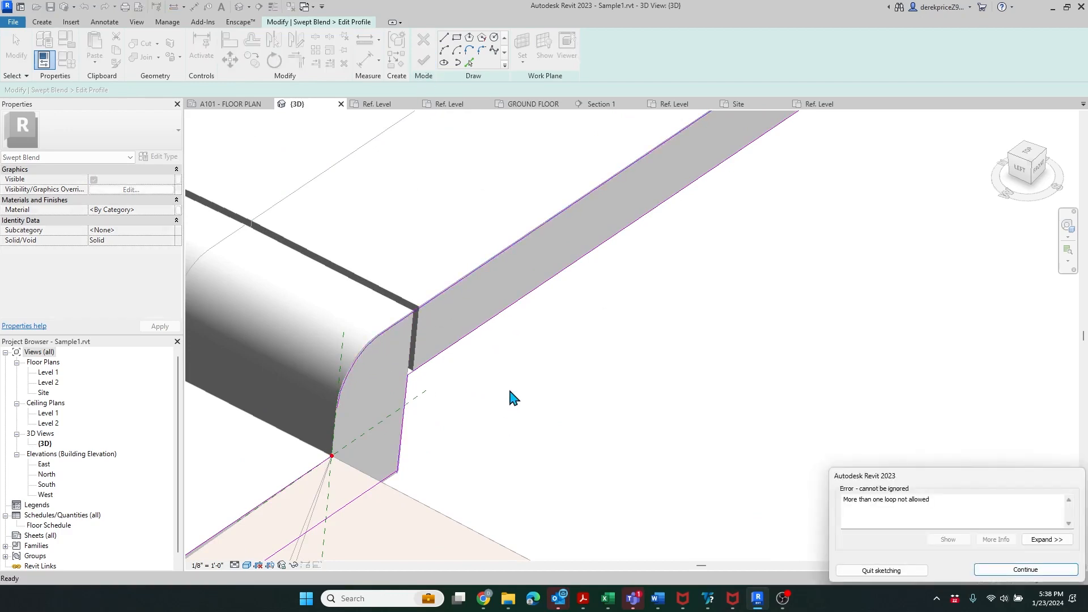
pyautogui.click(1026, 570)
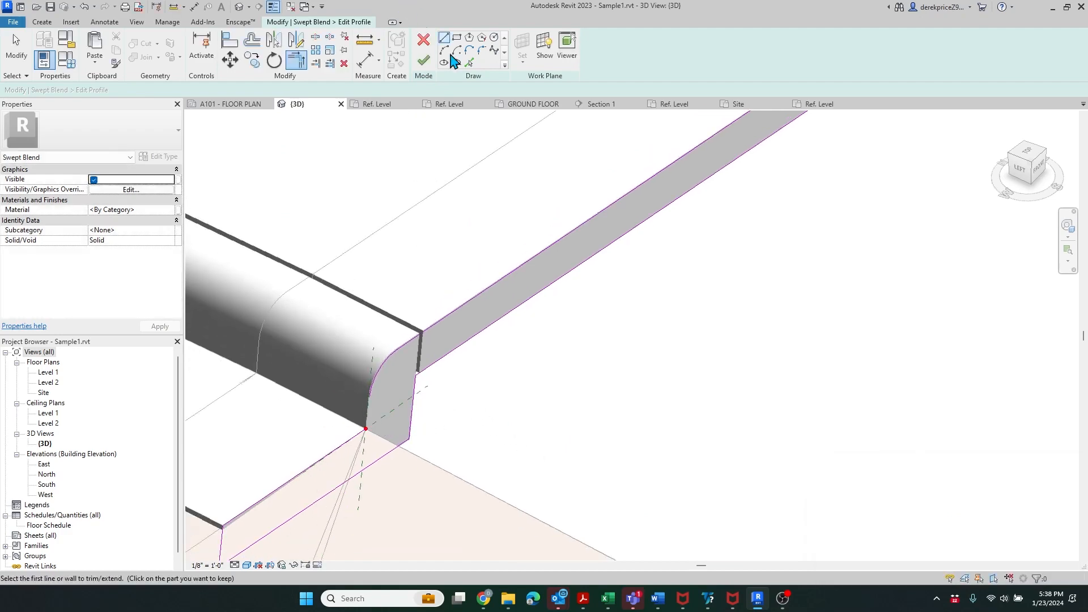
pyautogui.click(469, 62)
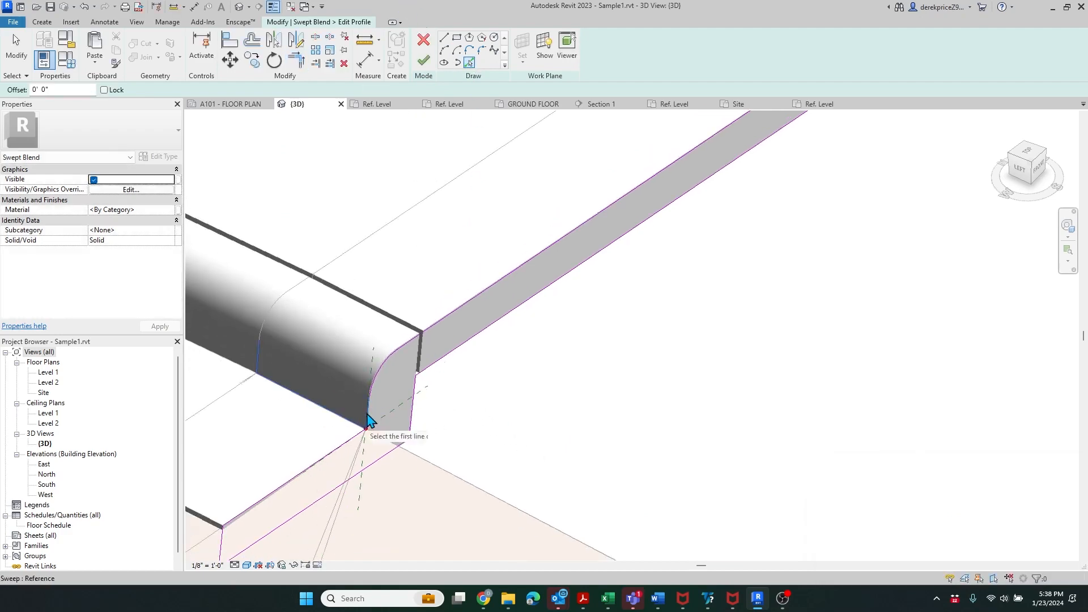
pyautogui.click(424, 60)
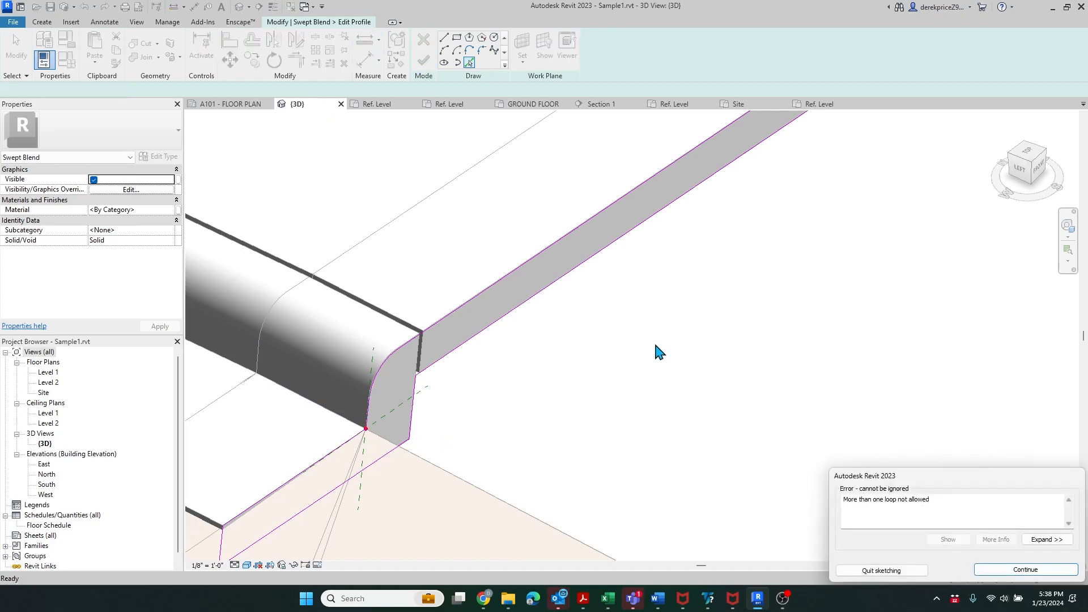
pyautogui.click(1018, 571)
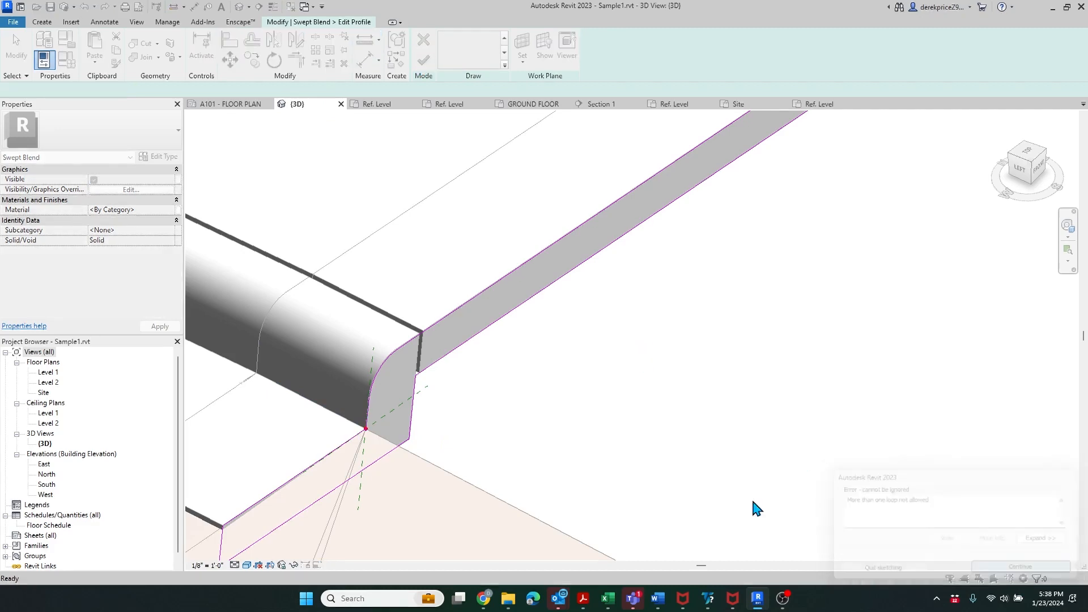
pyautogui.scroll(4, 371, 446)
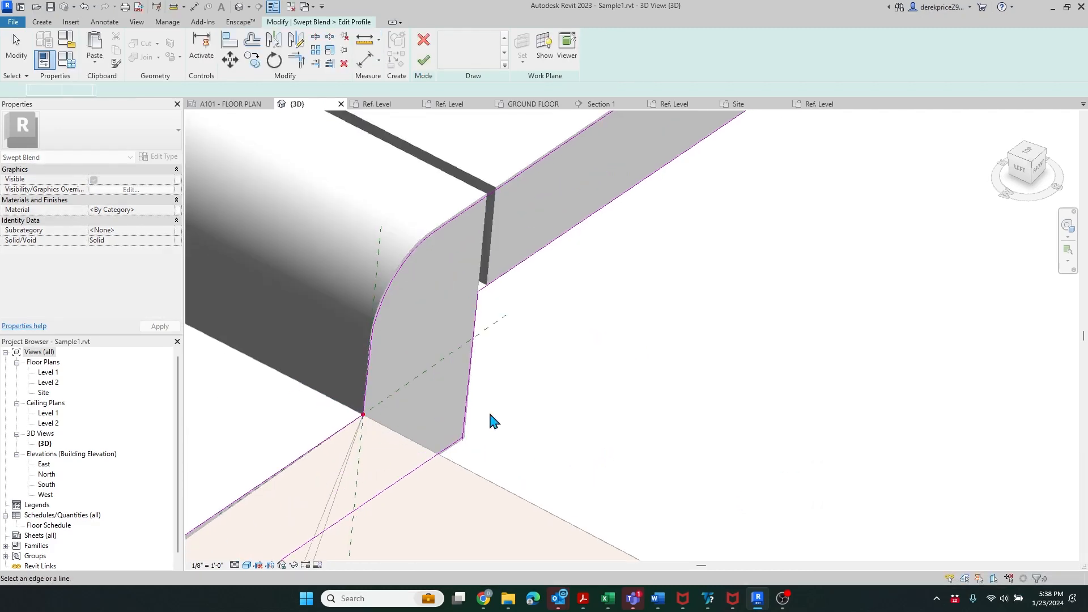
pyautogui.press('Escape')
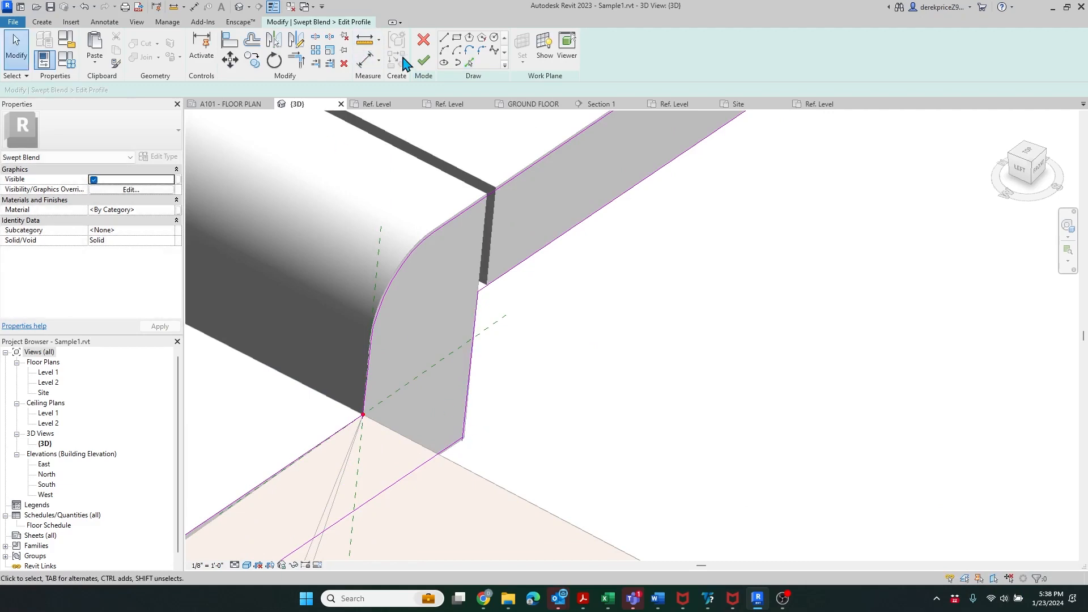
# - Join the remaining lower profile lines into a clean corner and finish the profile sketch
pyautogui.click(297, 61)
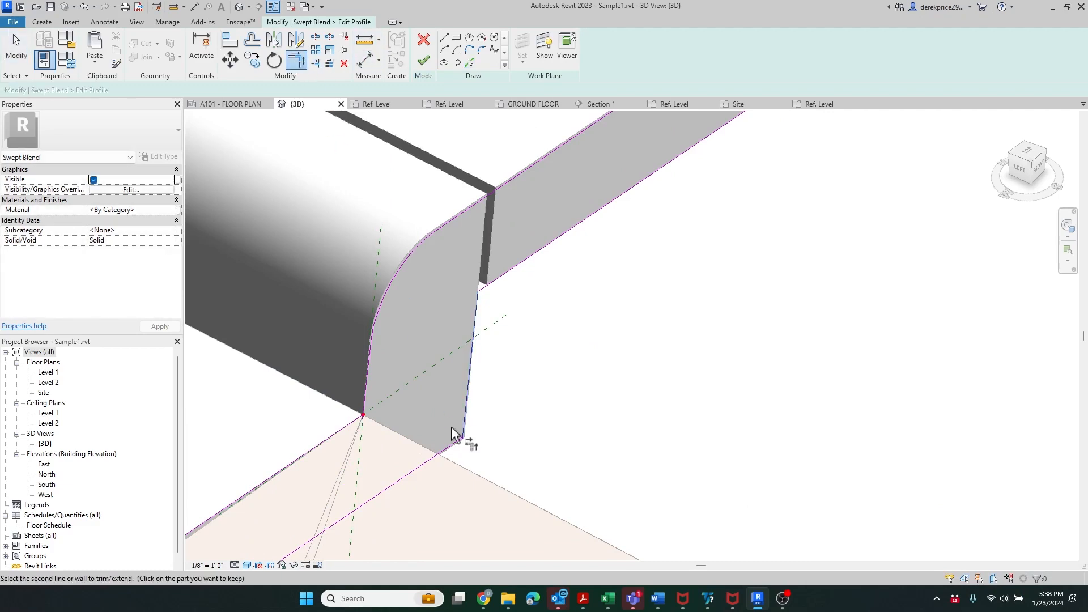
pyautogui.click(424, 61)
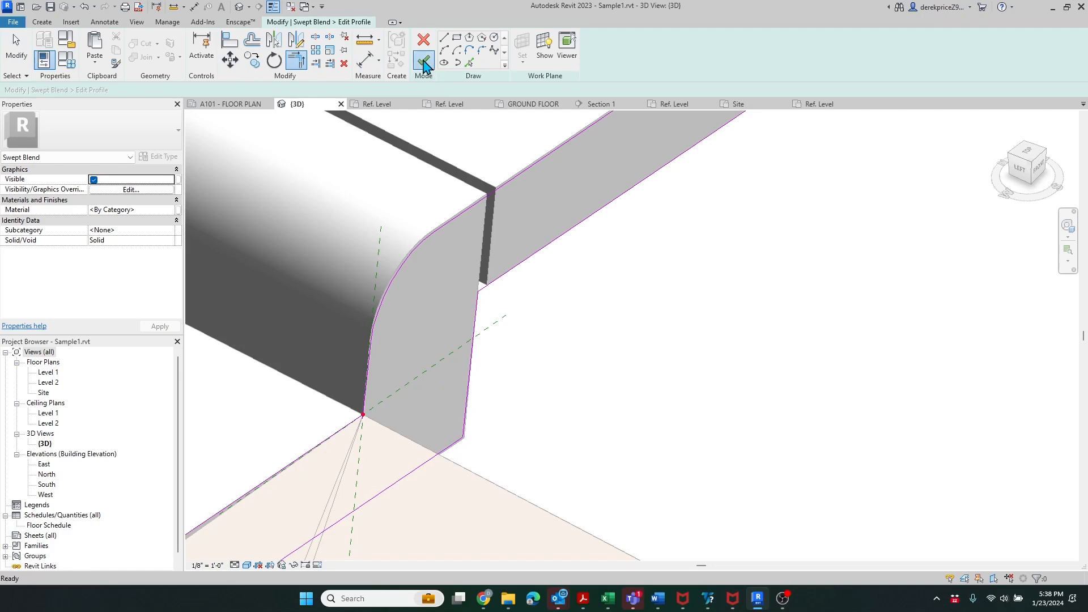
pyautogui.scroll(-4, 754, 355)
pyautogui.scroll(-5, 347, 460)
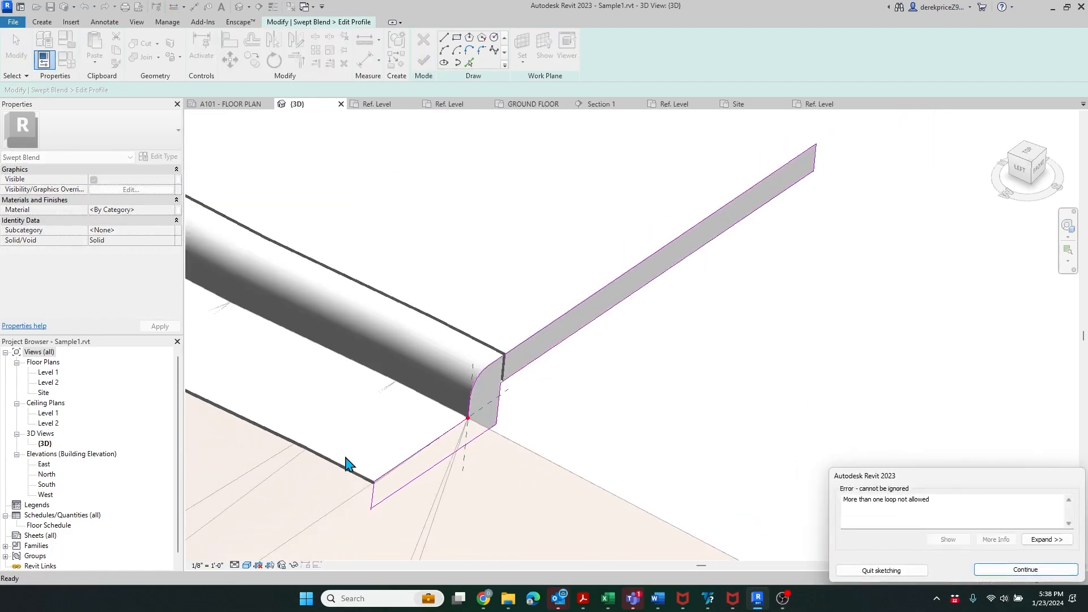
pyautogui.click(1022, 577)
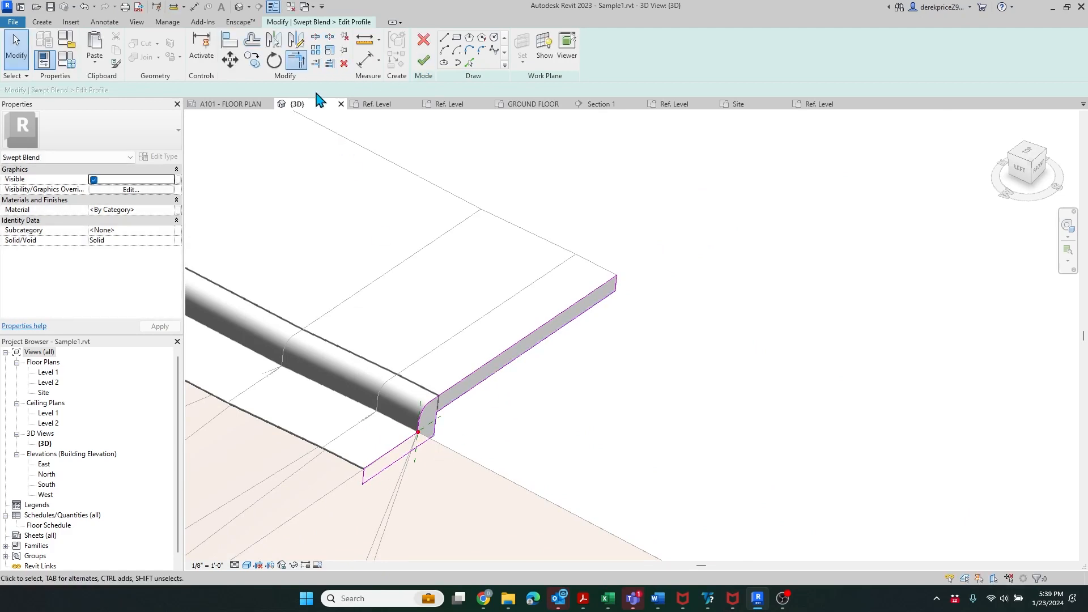
pyautogui.click(297, 60)
pyautogui.click(380, 471)
pyautogui.click(364, 471)
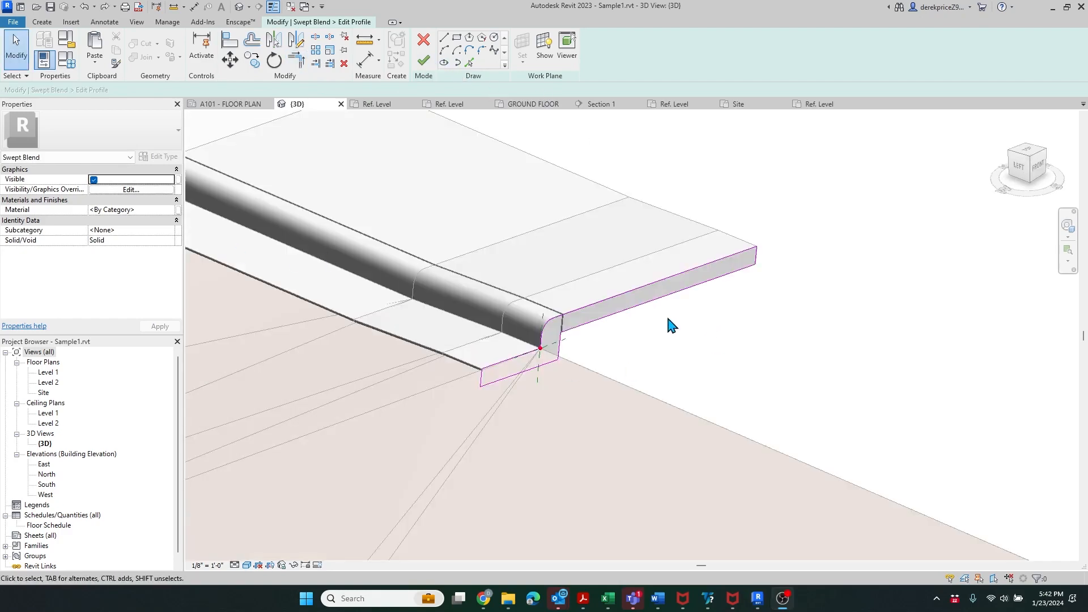
pyautogui.scroll(2, 765, 260)
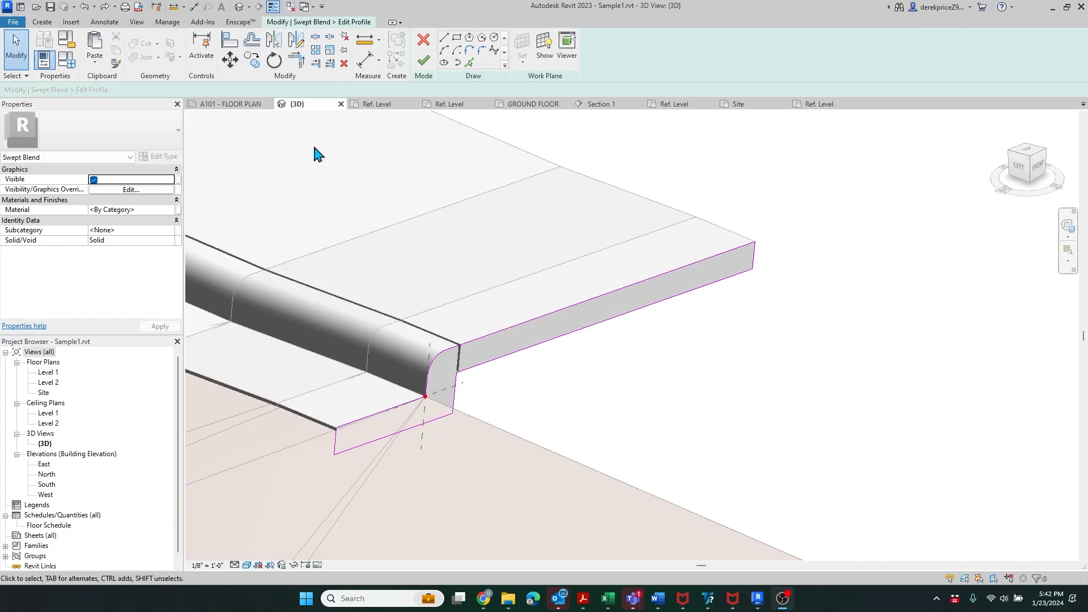
pyautogui.click(296, 61)
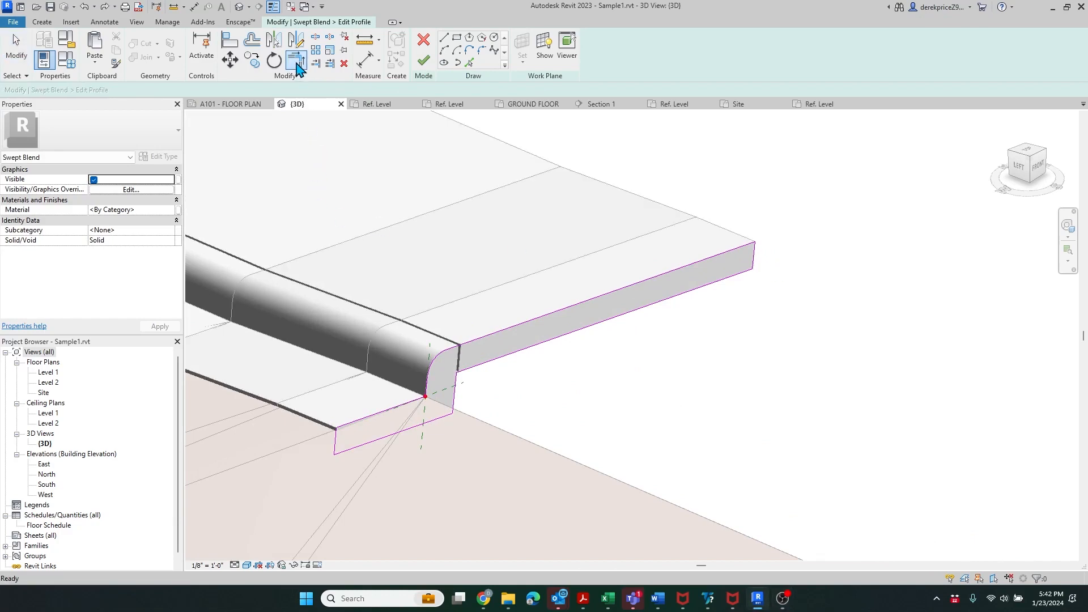
pyautogui.click(296, 60)
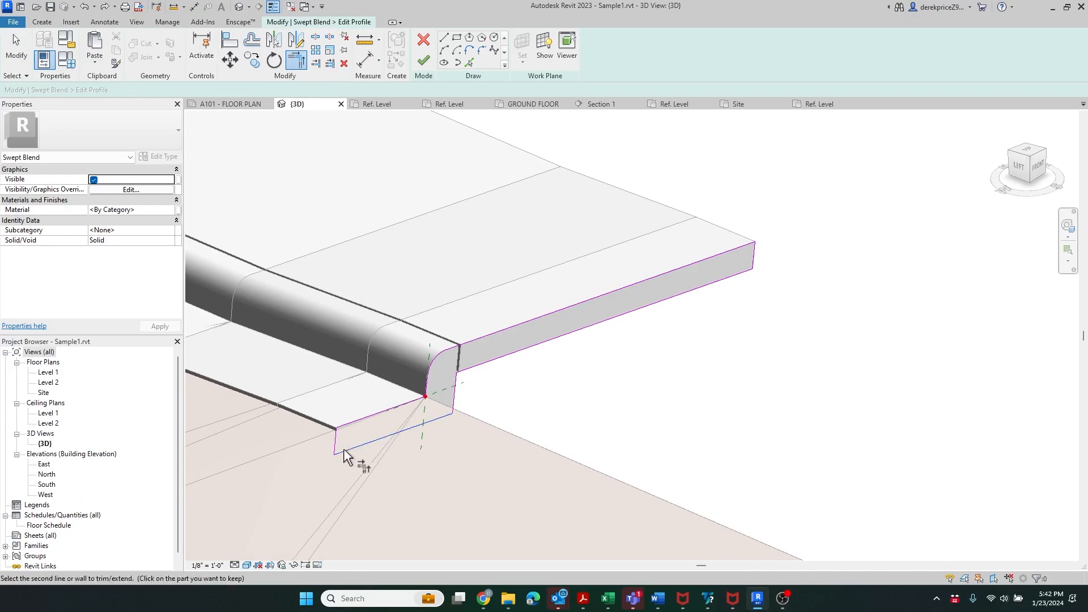
pyautogui.click(425, 61)
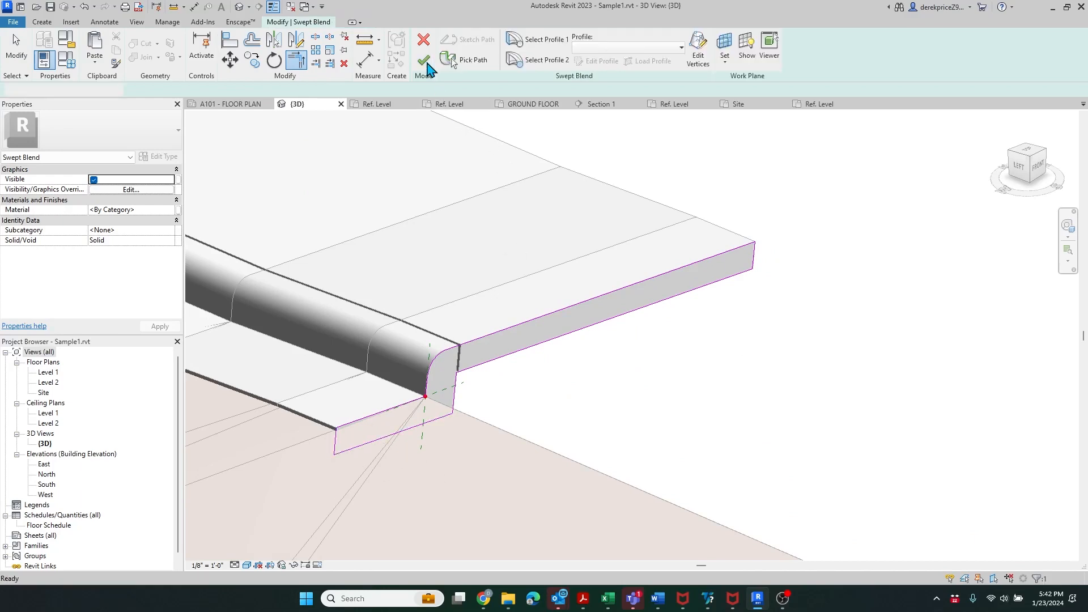
# - Finish the swept blend, deselect it, and zoom around to inspect the curb and sidewalk
pyautogui.scroll(-5, 437, 292)
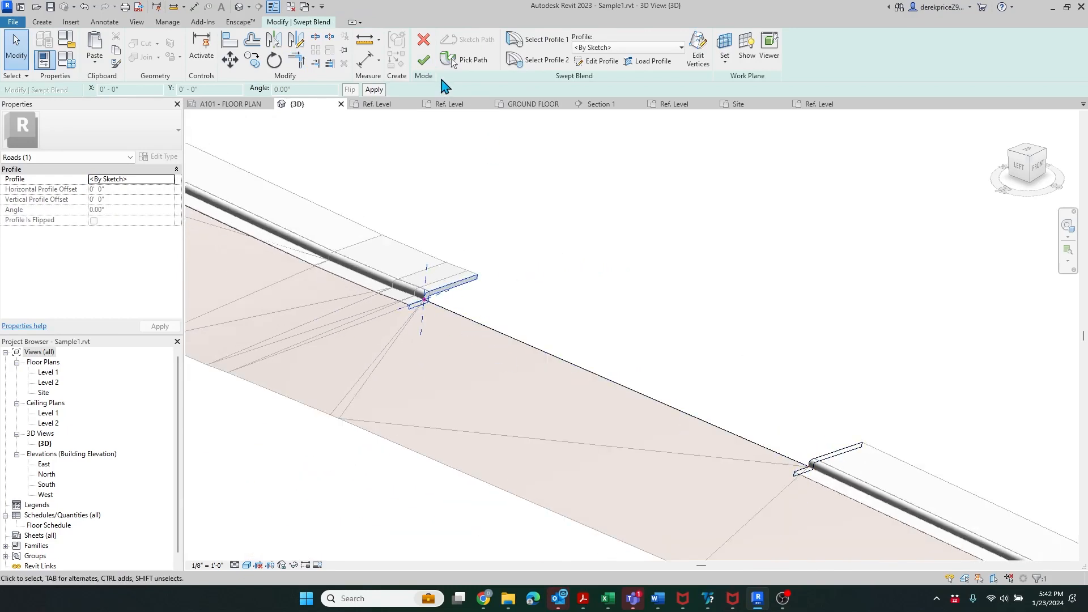
pyautogui.click(426, 63)
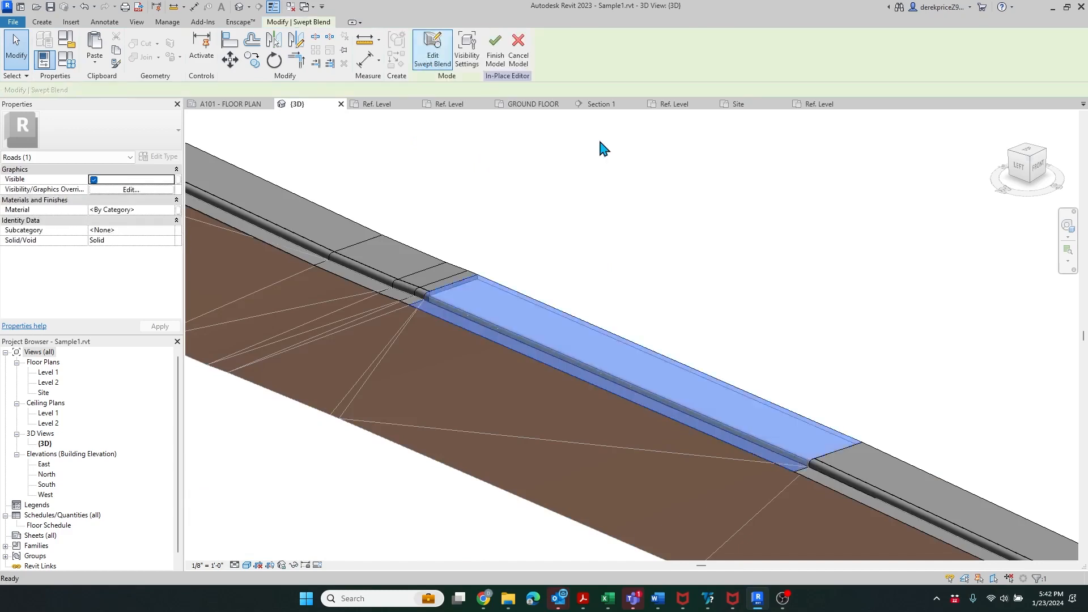
pyautogui.click(598, 281)
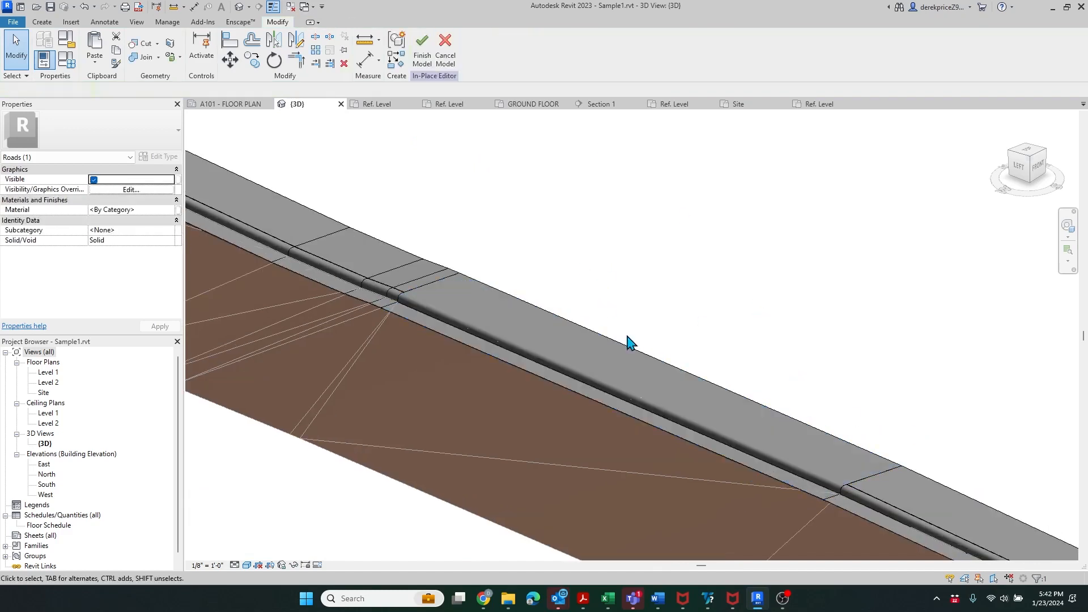
pyautogui.scroll(3, 893, 470)
pyautogui.scroll(2, 893, 469)
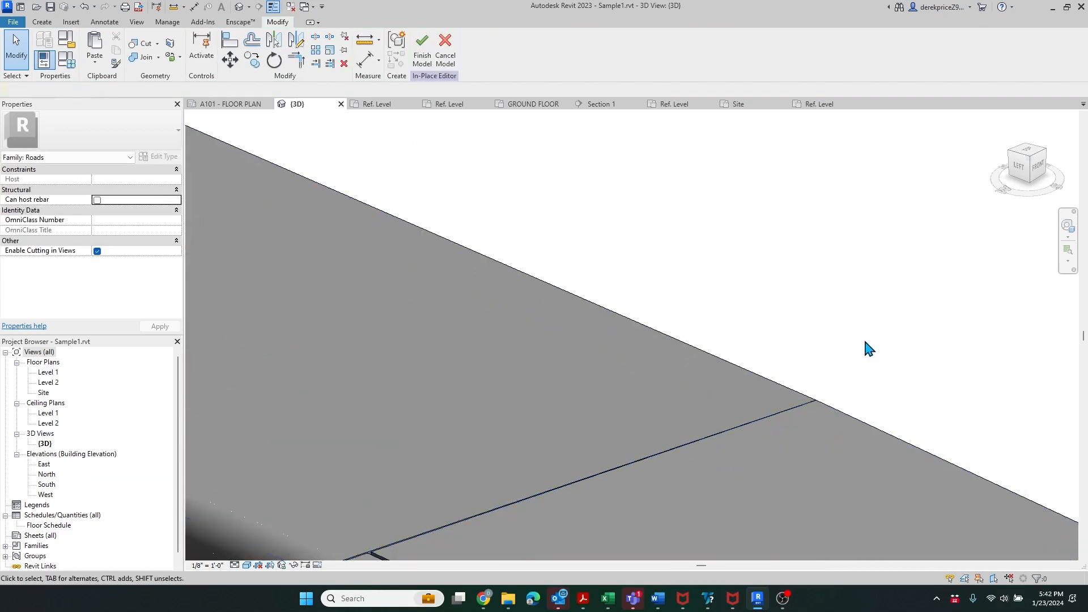
pyautogui.scroll(-4, 899, 440)
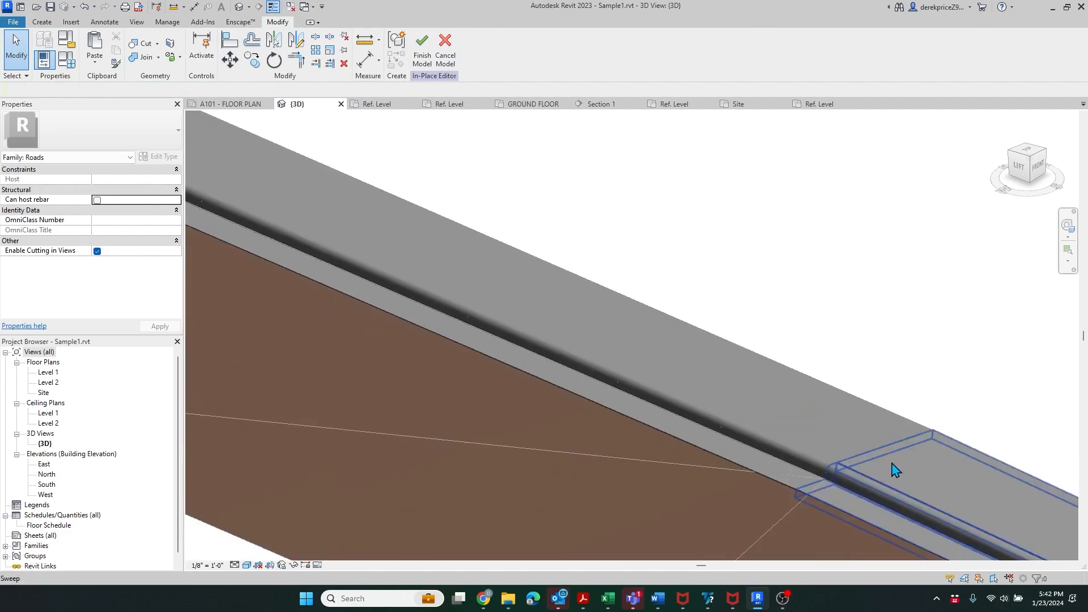
pyautogui.scroll(-6, 503, 304)
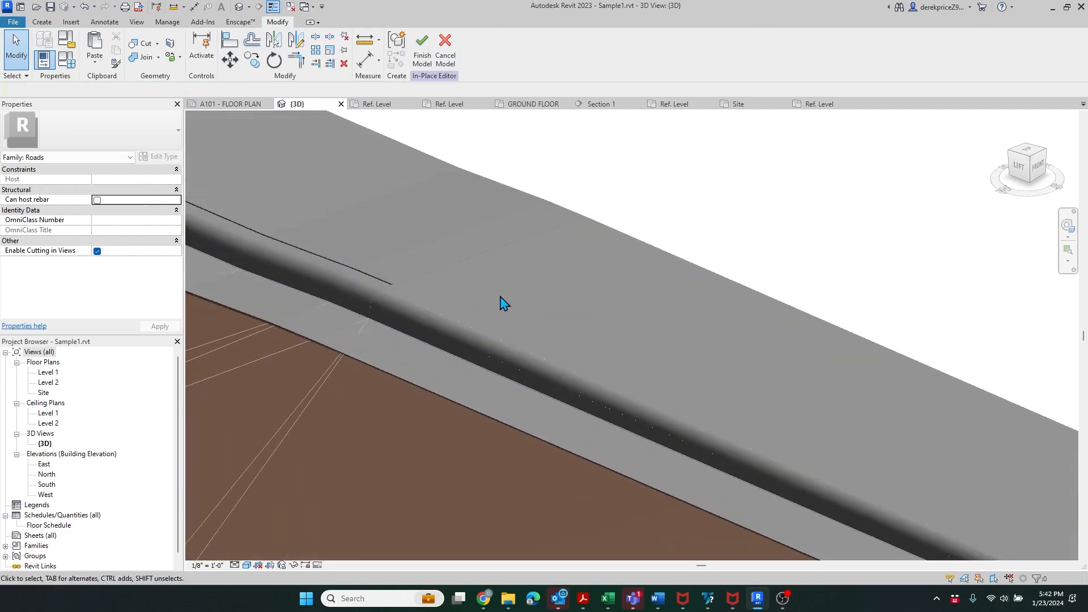
pyautogui.scroll(-3, 512, 274)
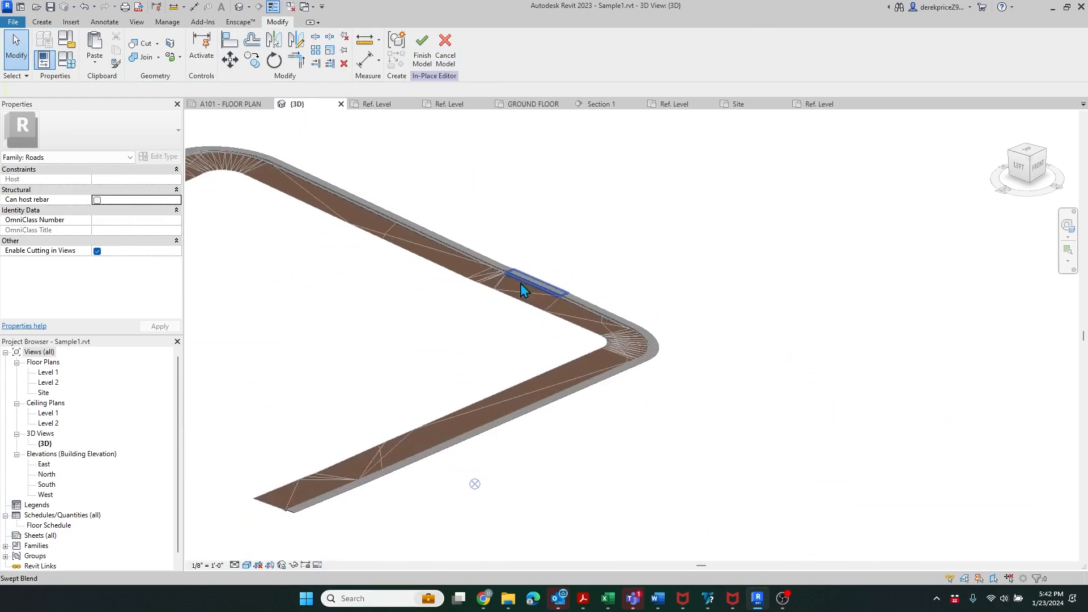
pyautogui.scroll(-3, 821, 390)
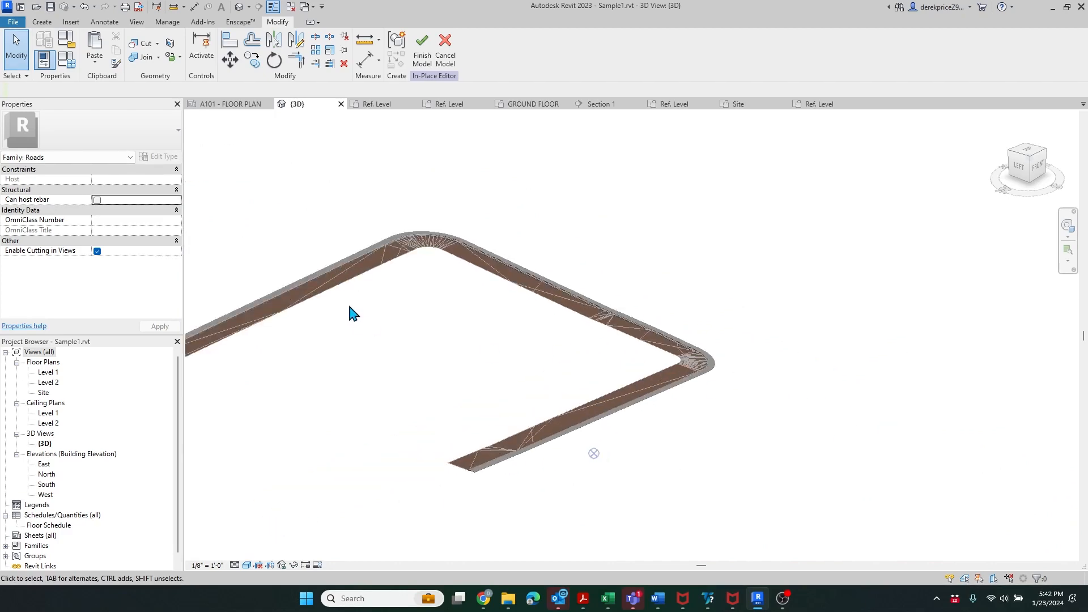
pyautogui.scroll(2, 350, 302)
pyautogui.scroll(-2, 547, 221)
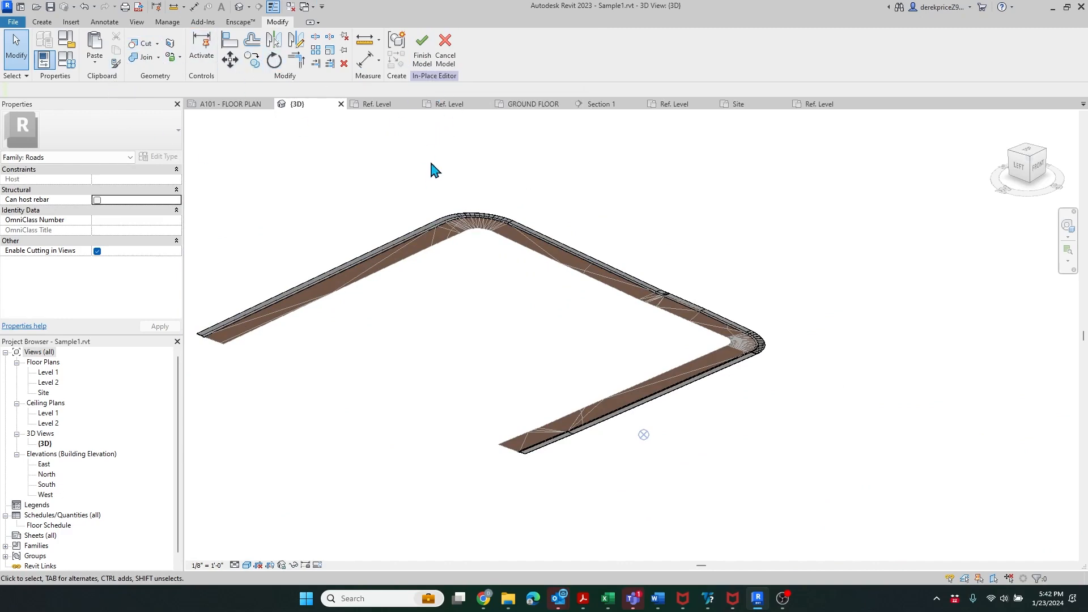
pyautogui.scroll(5, 207, 352)
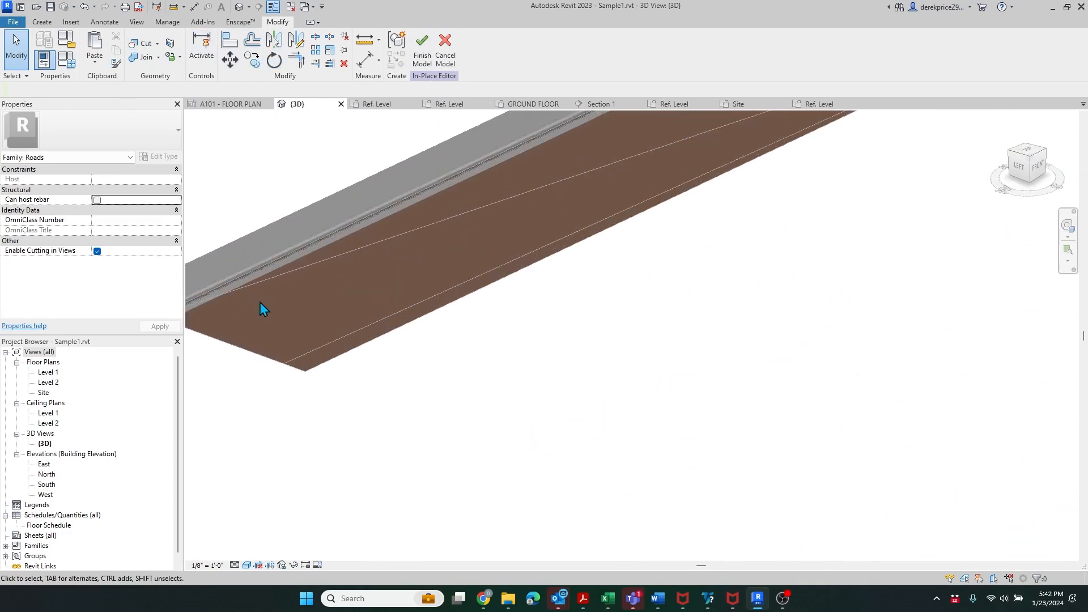
pyautogui.scroll(3, 309, 388)
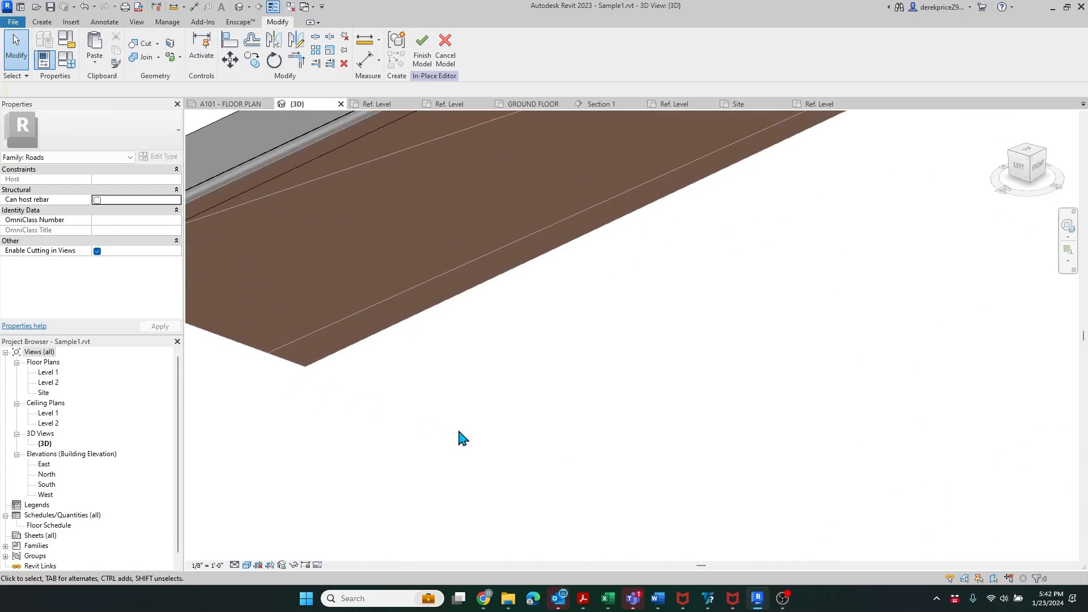
pyautogui.scroll(-2, 369, 461)
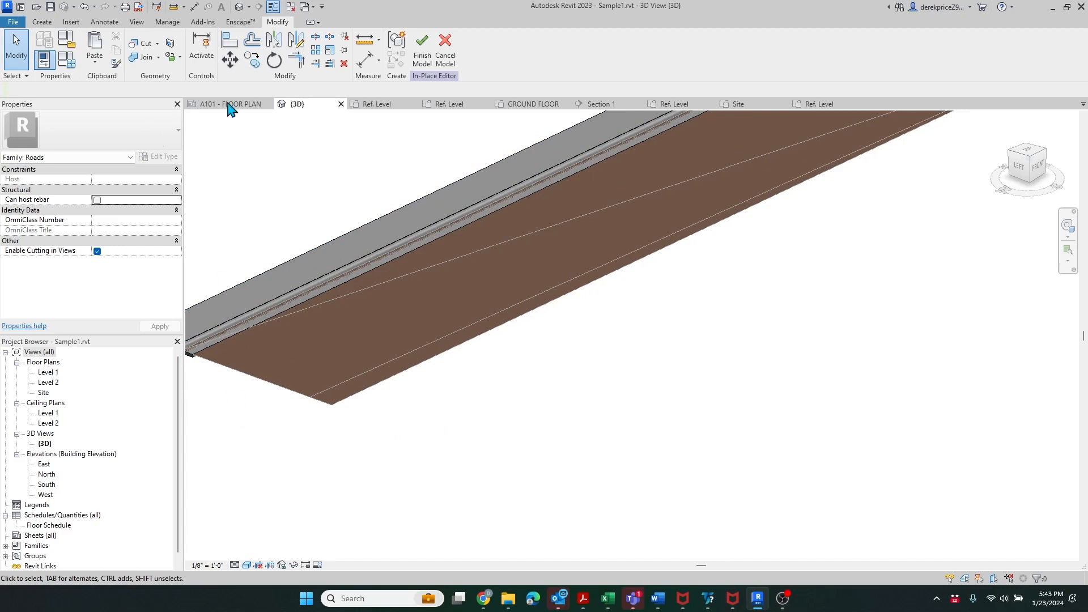
# - Start a new sweep and pick the lower road edge as its path
pyautogui.click(42, 22)
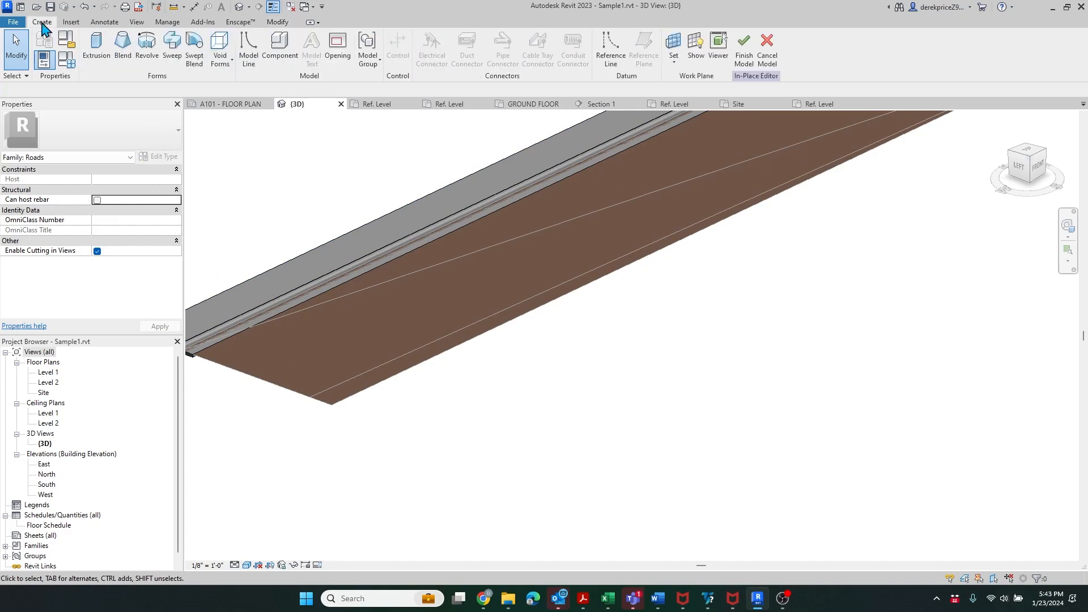
pyautogui.click(171, 57)
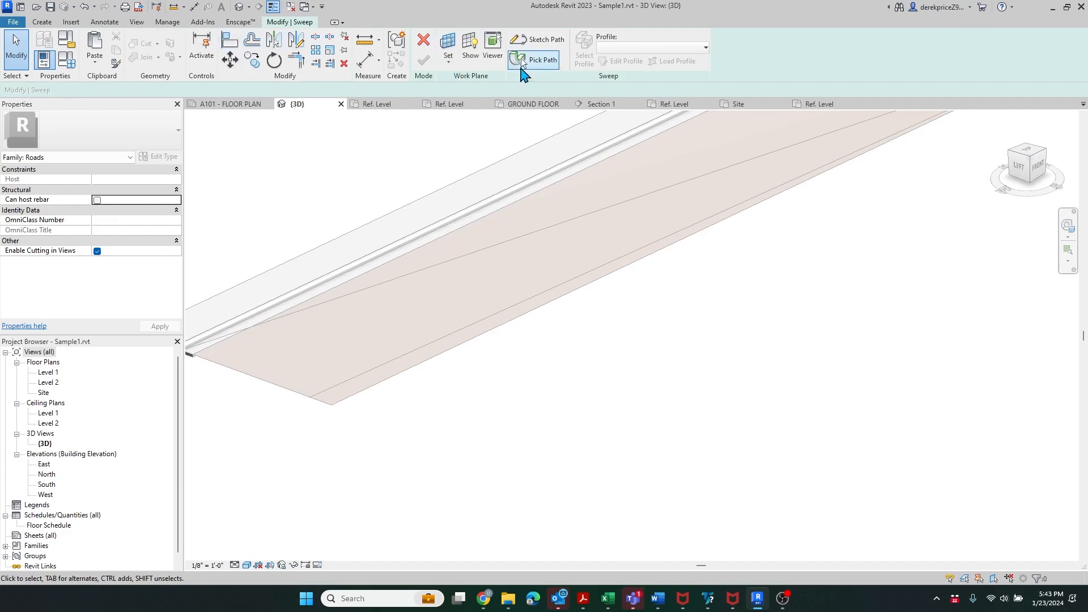
pyautogui.click(521, 59)
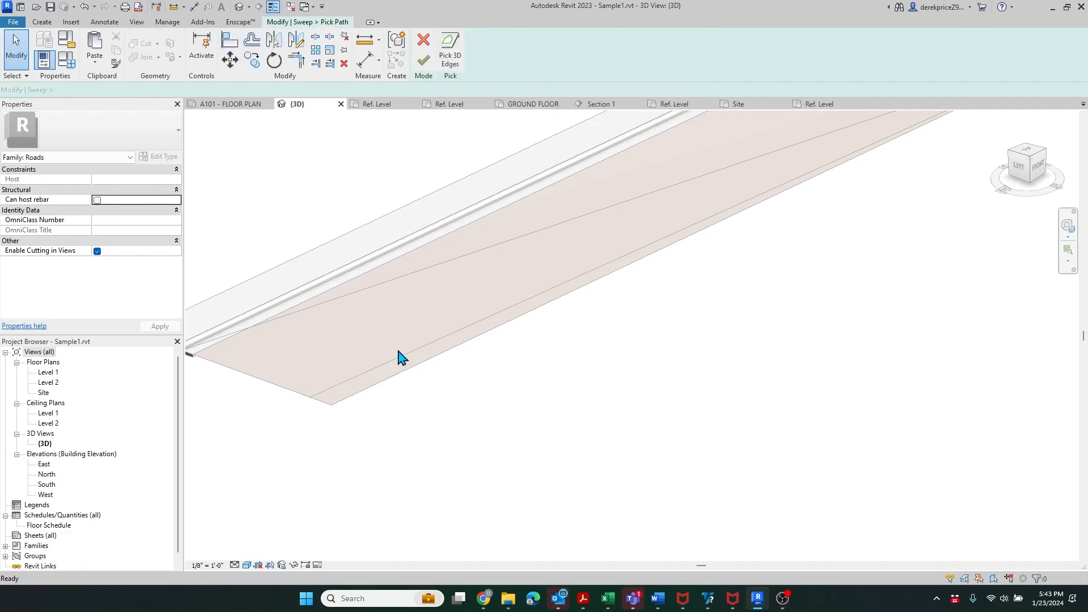
pyautogui.click(370, 387)
pyautogui.scroll(-2, 188, 473)
pyautogui.scroll(-2, 532, 413)
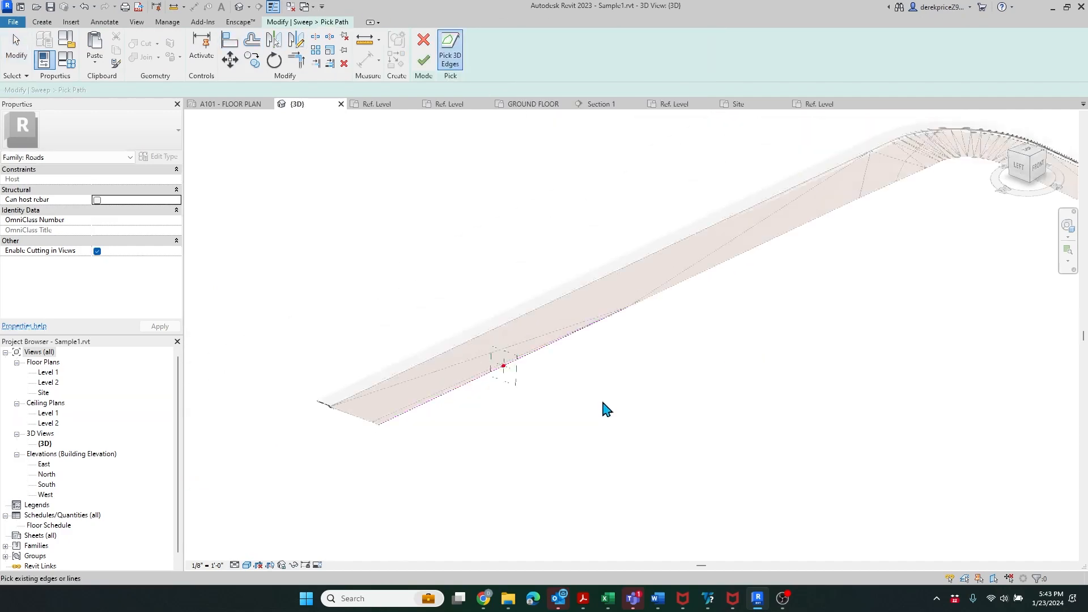
pyautogui.scroll(-2, 606, 410)
pyautogui.scroll(2, 877, 240)
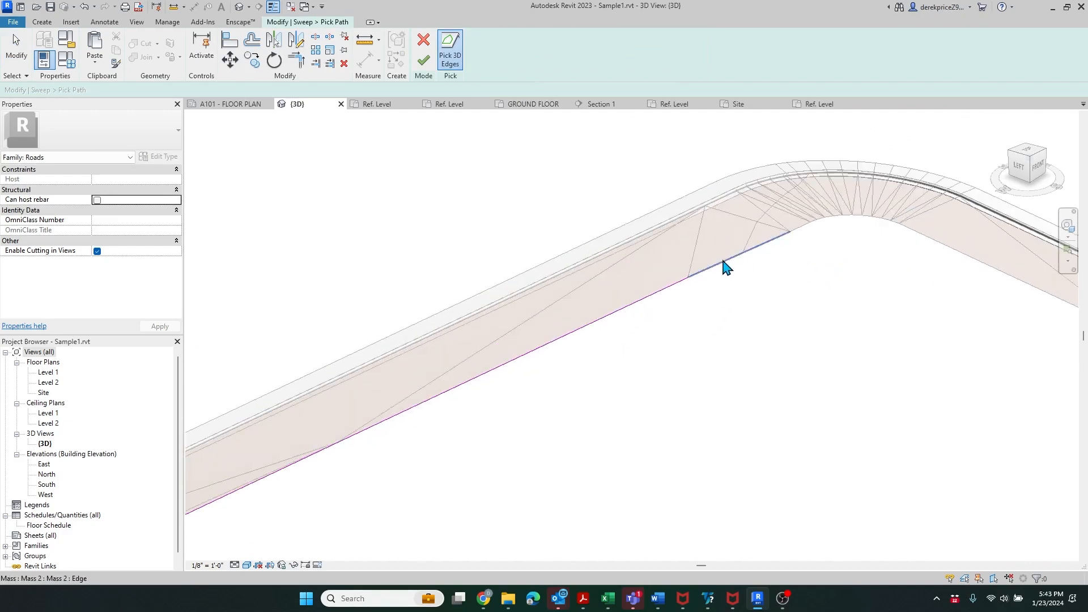
pyautogui.scroll(3, 813, 230)
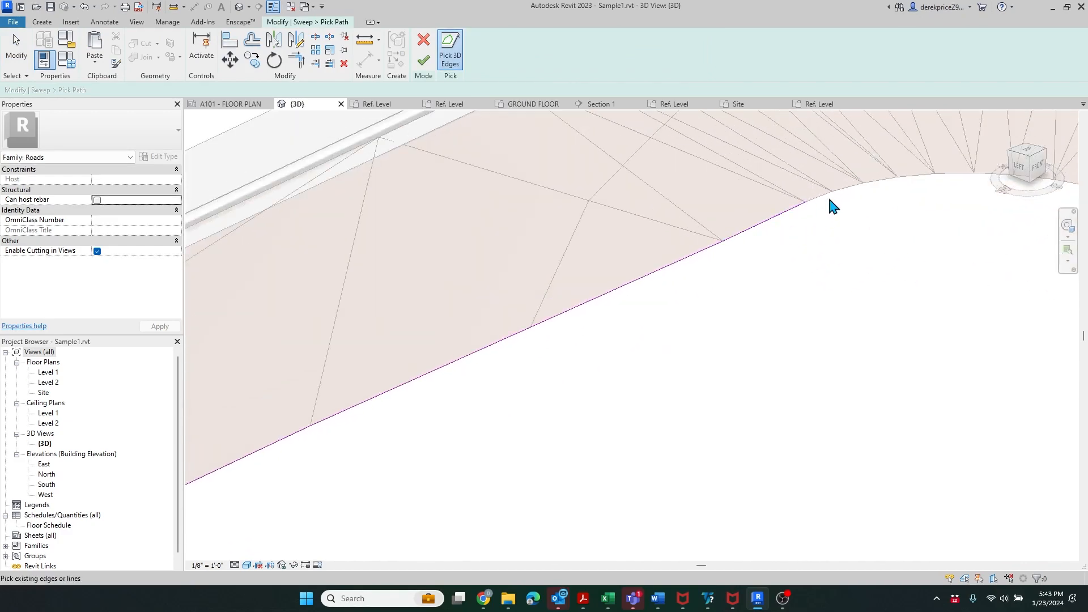
pyautogui.scroll(-2, 764, 240)
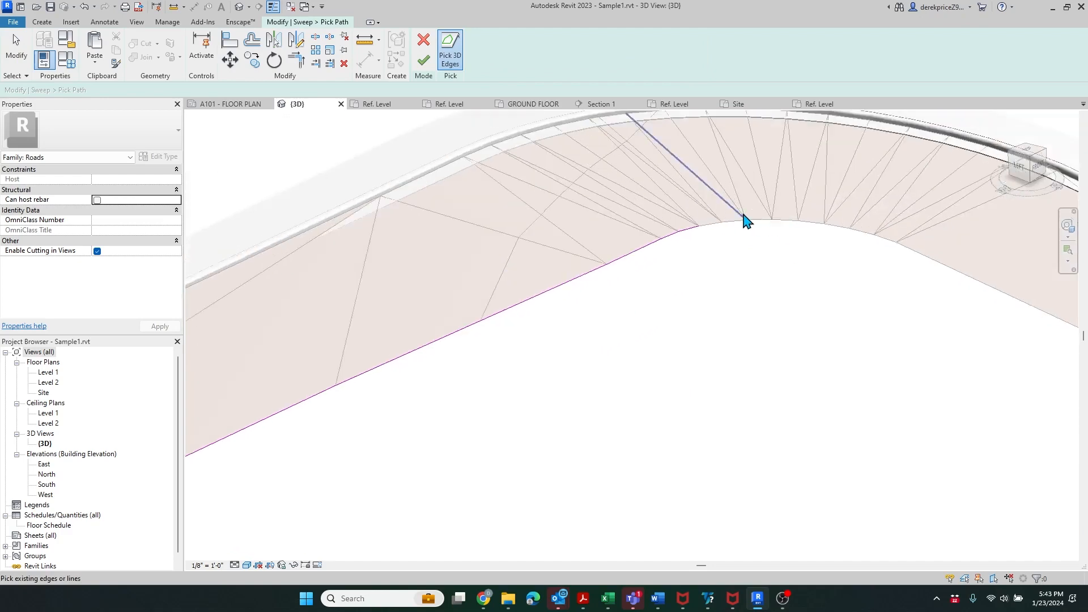
pyautogui.scroll(2, 746, 222)
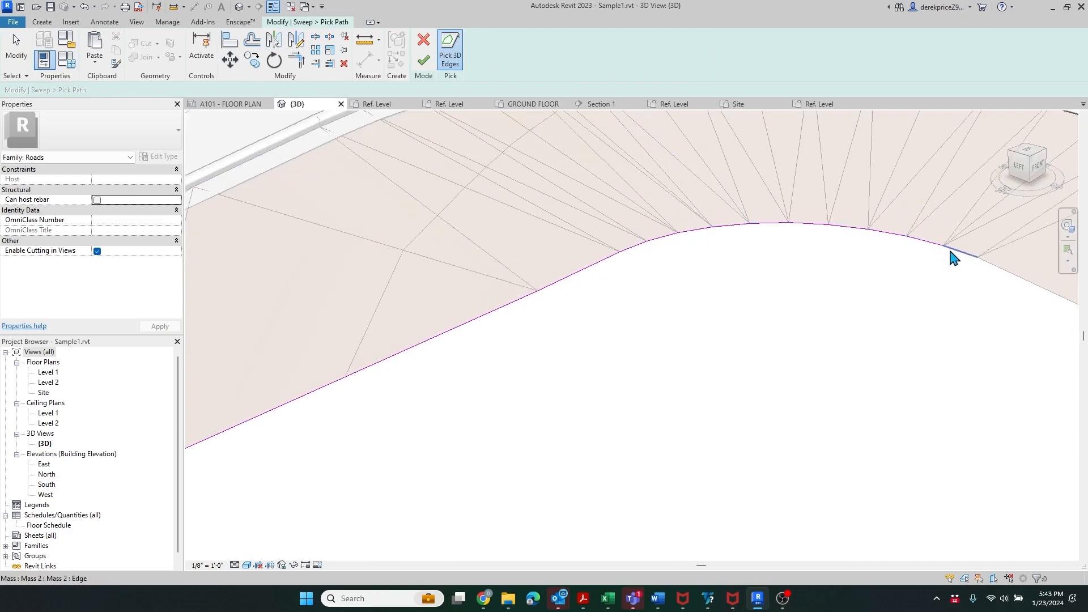
pyautogui.scroll(-2, 529, 267)
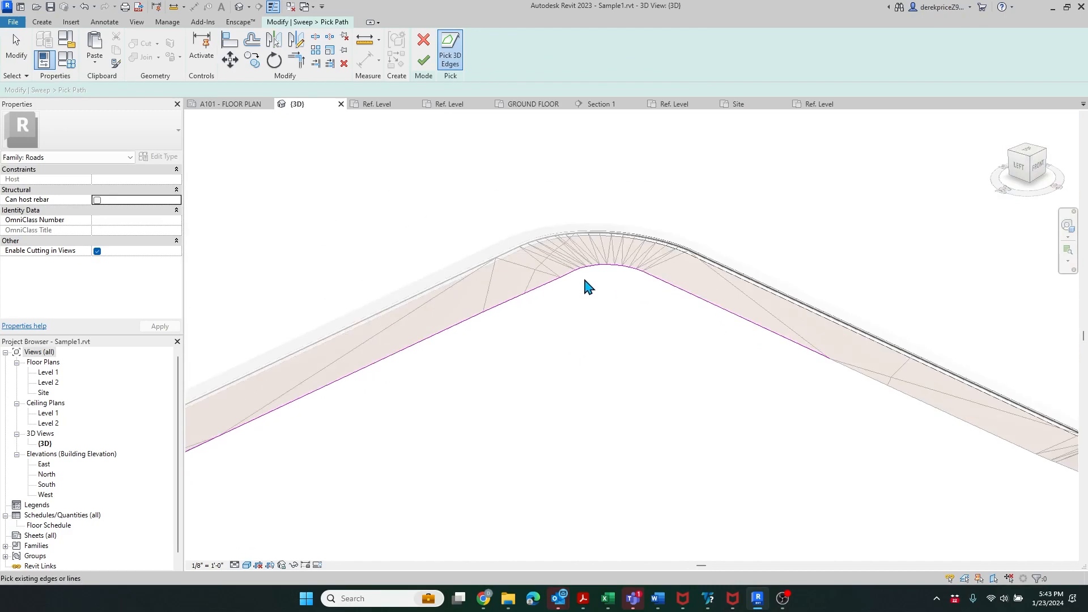
pyautogui.scroll(-3, 581, 276)
pyautogui.scroll(5, 685, 311)
pyautogui.scroll(-2, 517, 357)
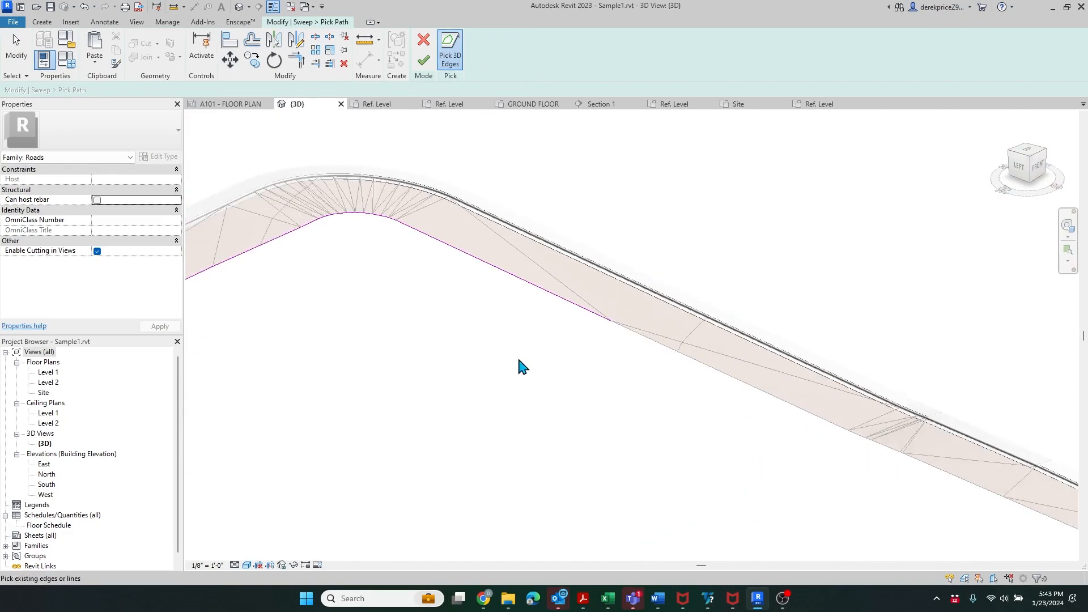
pyautogui.scroll(3, 842, 444)
pyautogui.scroll(-3, 573, 348)
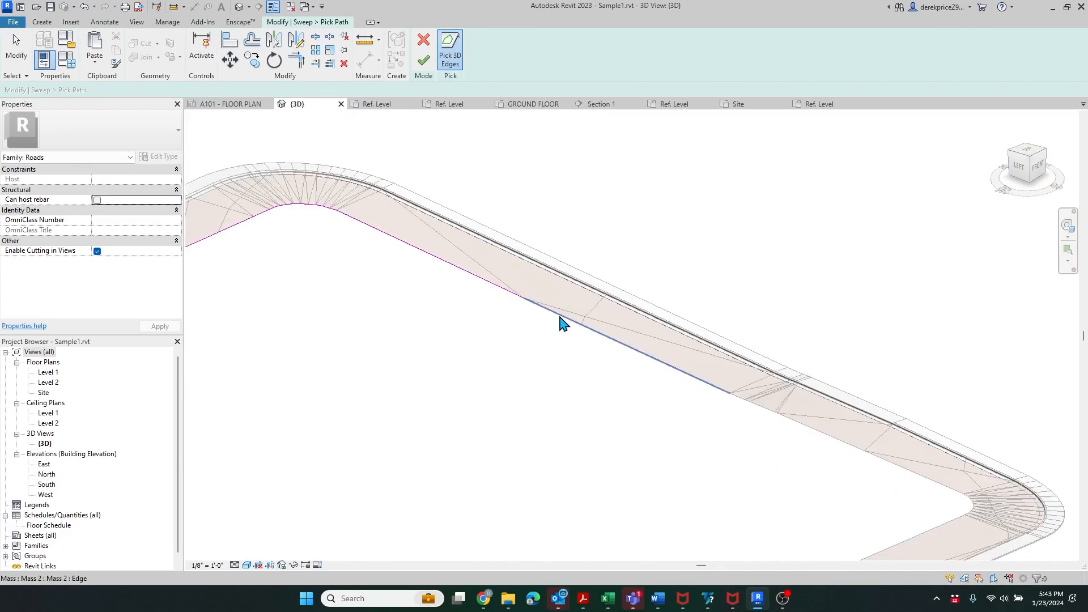
# - Add the next road edges past the curve to the path and finish it
pyautogui.click(561, 323)
pyautogui.scroll(4, 840, 445)
pyautogui.scroll(-2, 567, 441)
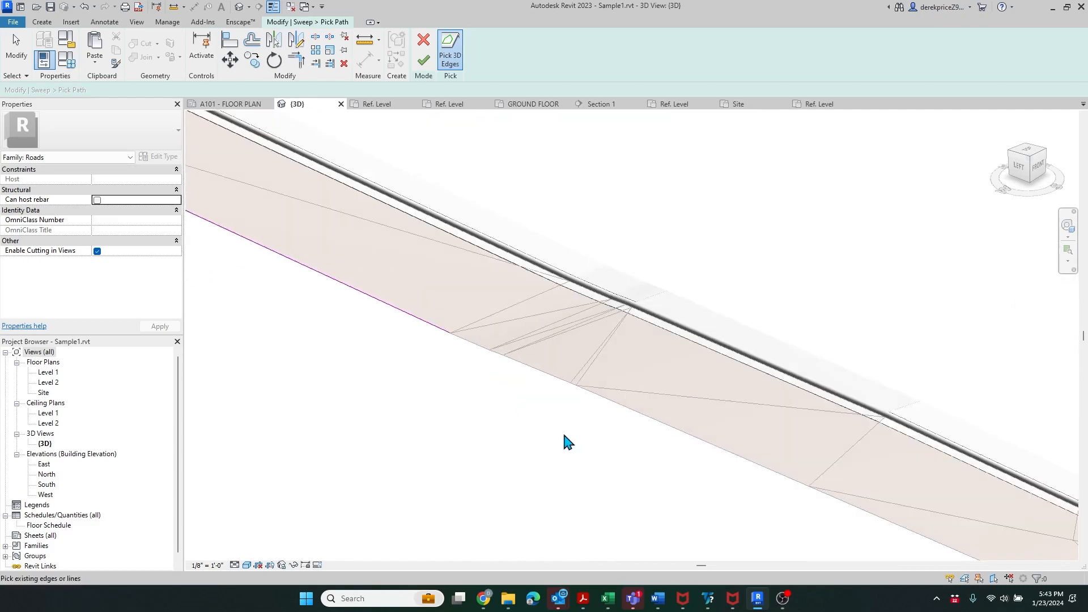
pyautogui.scroll(-2, 674, 443)
pyautogui.scroll(1, 615, 417)
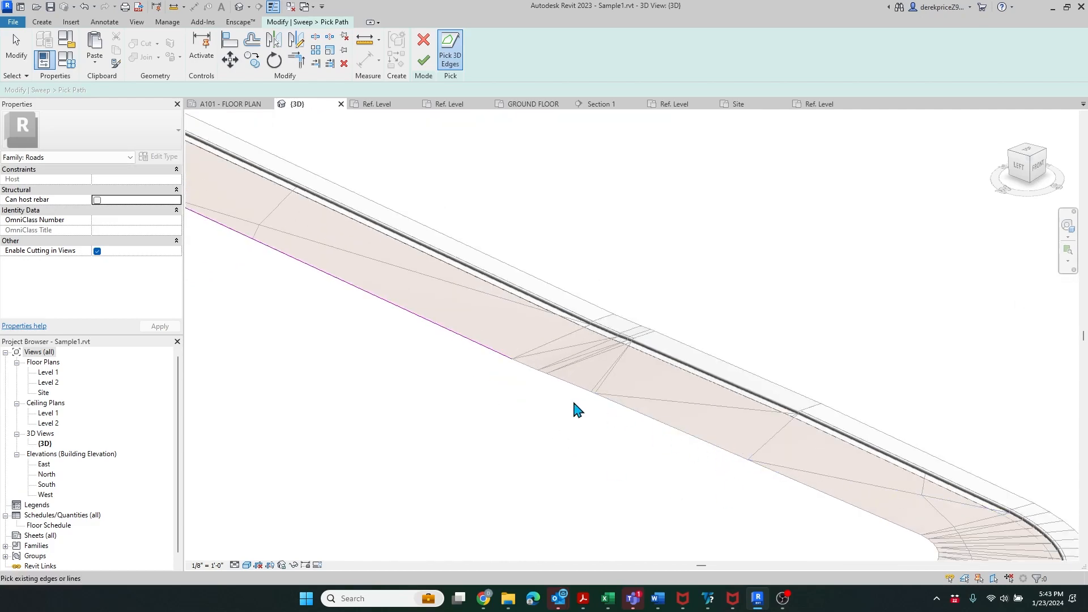
pyautogui.scroll(3, 533, 375)
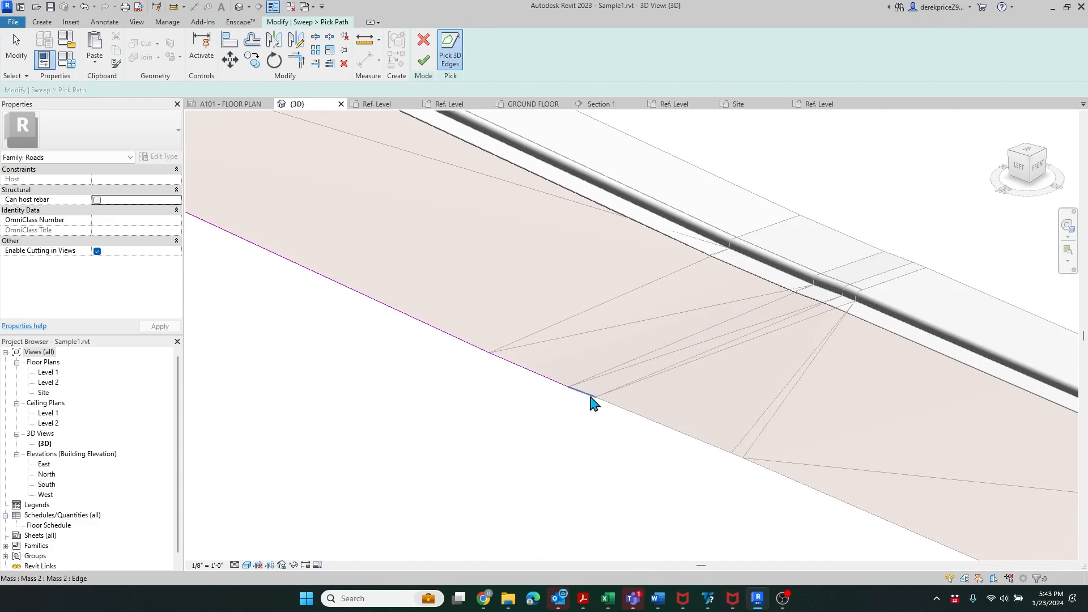
pyautogui.click(705, 445)
pyautogui.scroll(2, 704, 445)
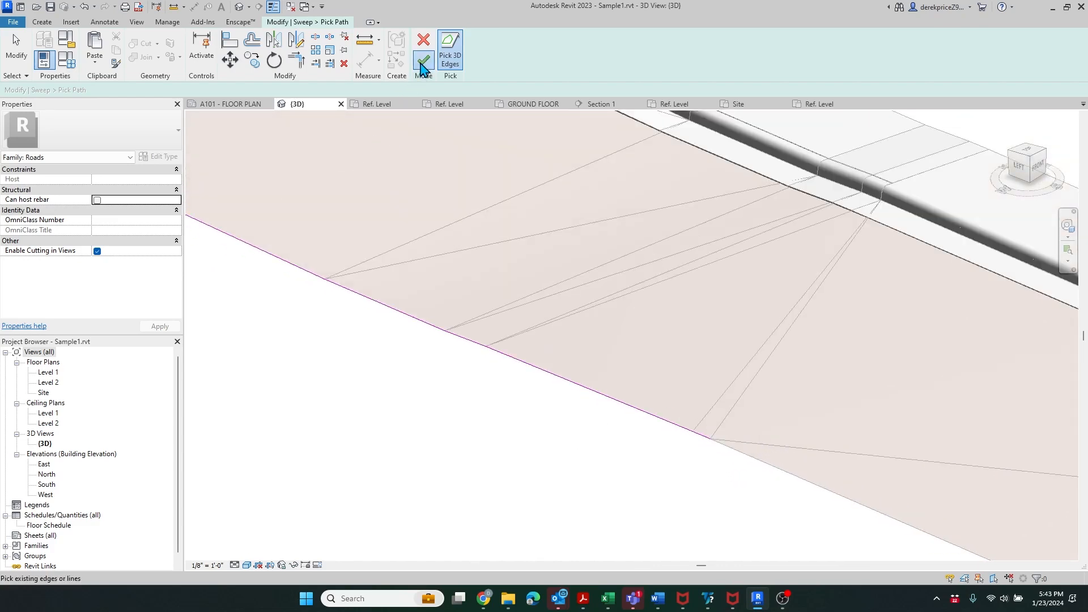
pyautogui.click(422, 66)
pyautogui.scroll(-5, 794, 371)
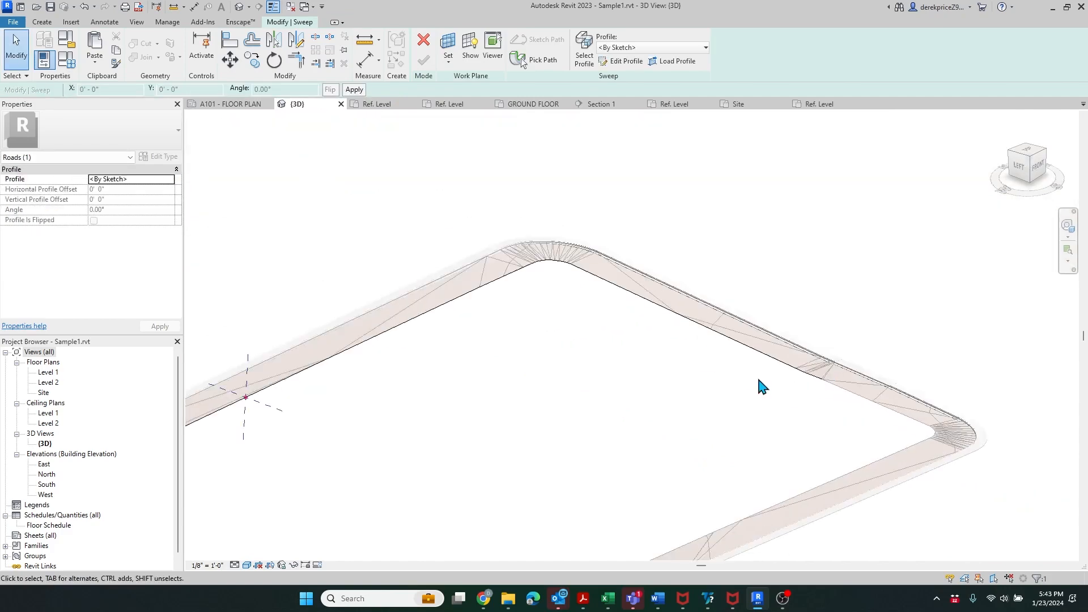
pyautogui.scroll(-2, 352, 468)
pyautogui.scroll(8, 329, 406)
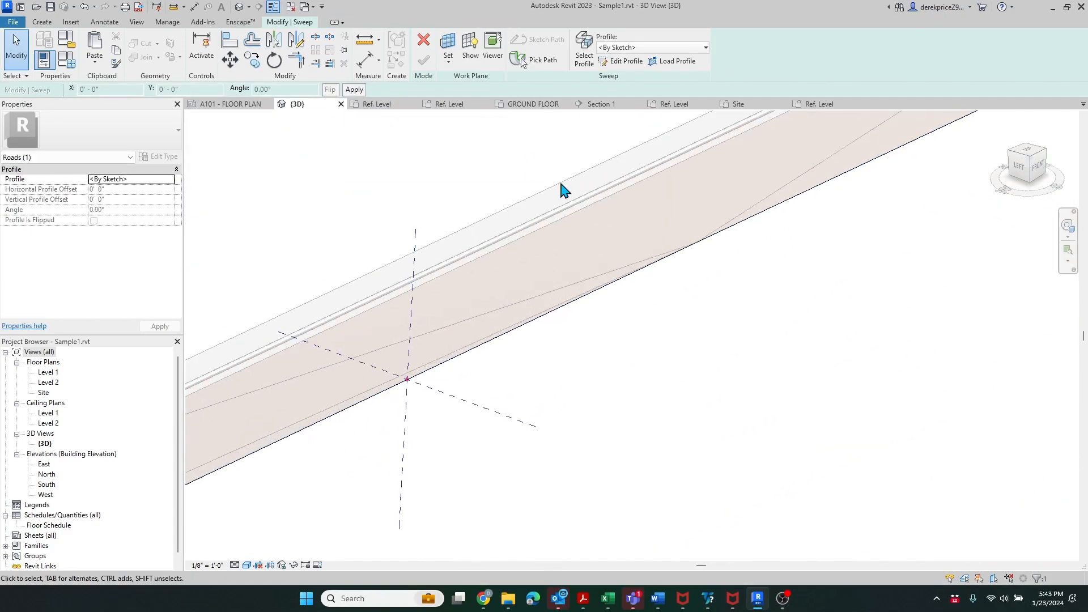
# - Choose Sidewalk 001 from the Profile list and zoom to check its preview at the path start
pyautogui.click(692, 47)
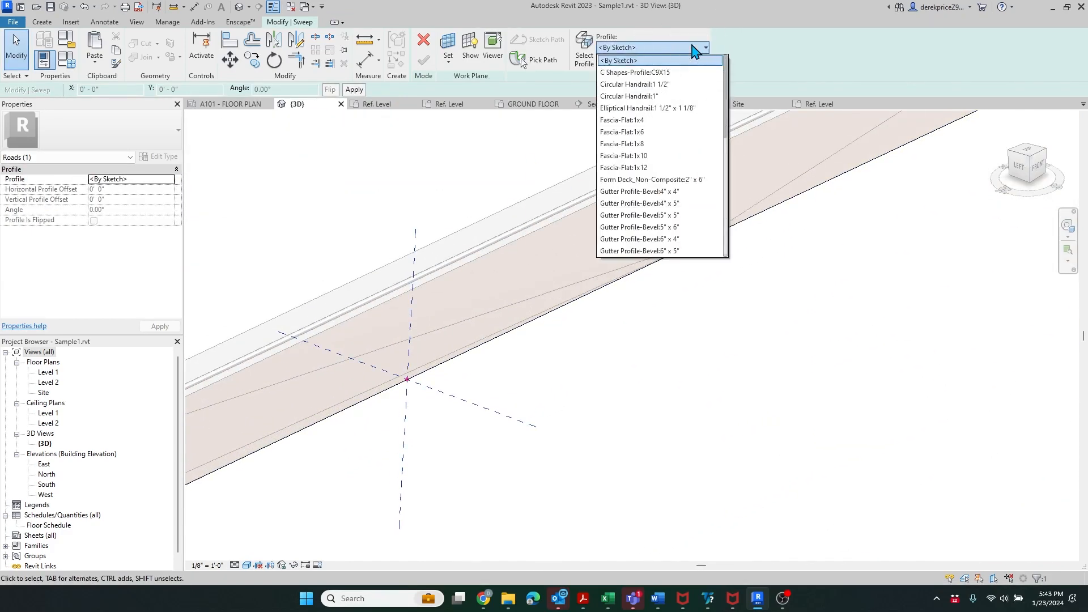
pyautogui.scroll(-5, 686, 153)
pyautogui.scroll(-1, 679, 165)
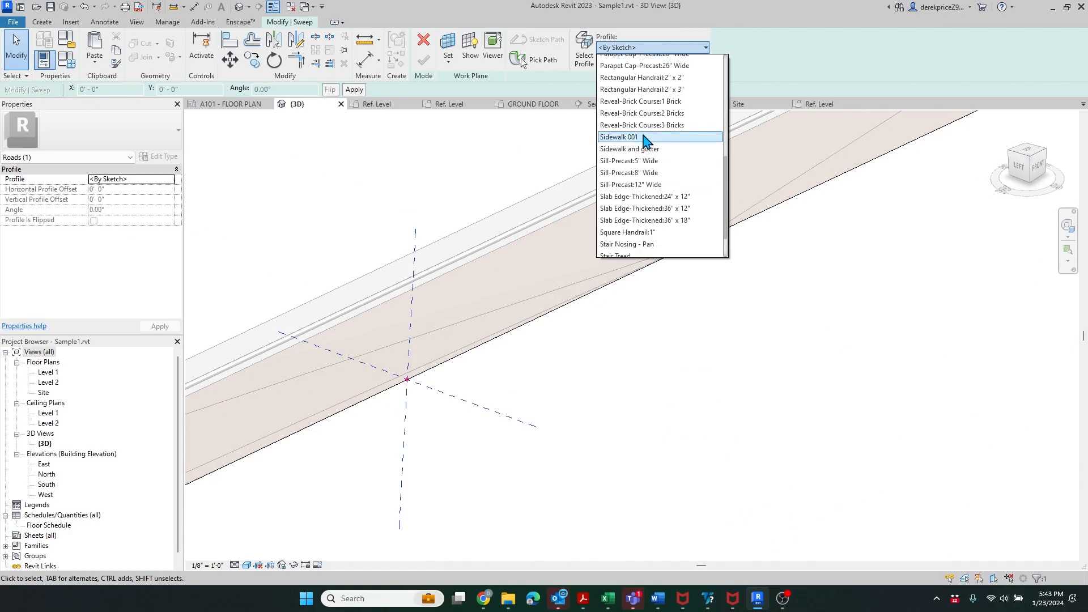
pyautogui.click(640, 140)
pyautogui.scroll(4, 371, 405)
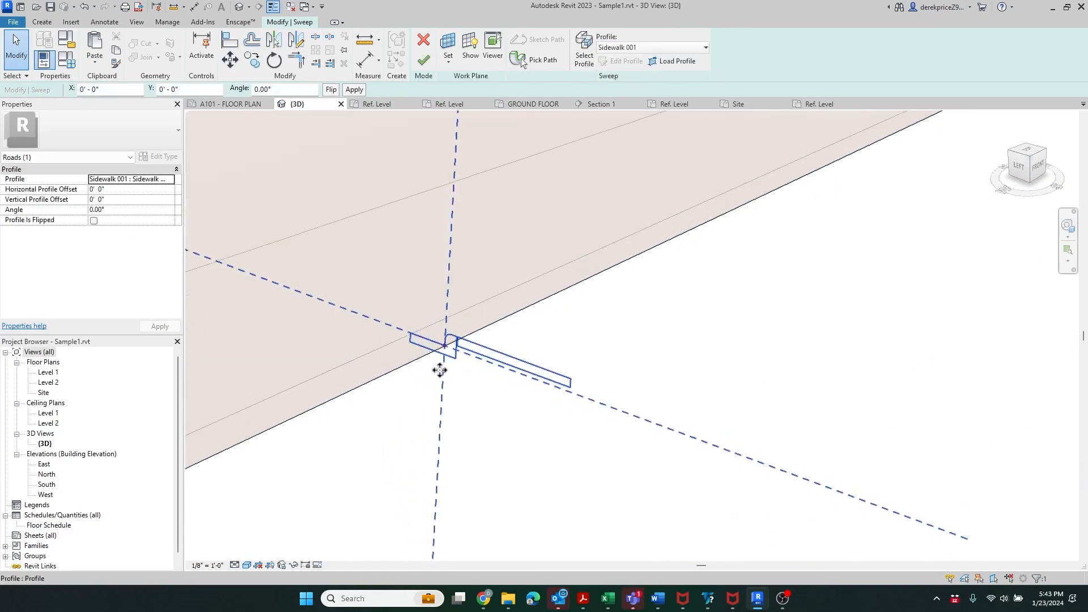
pyautogui.scroll(-5, 652, 337)
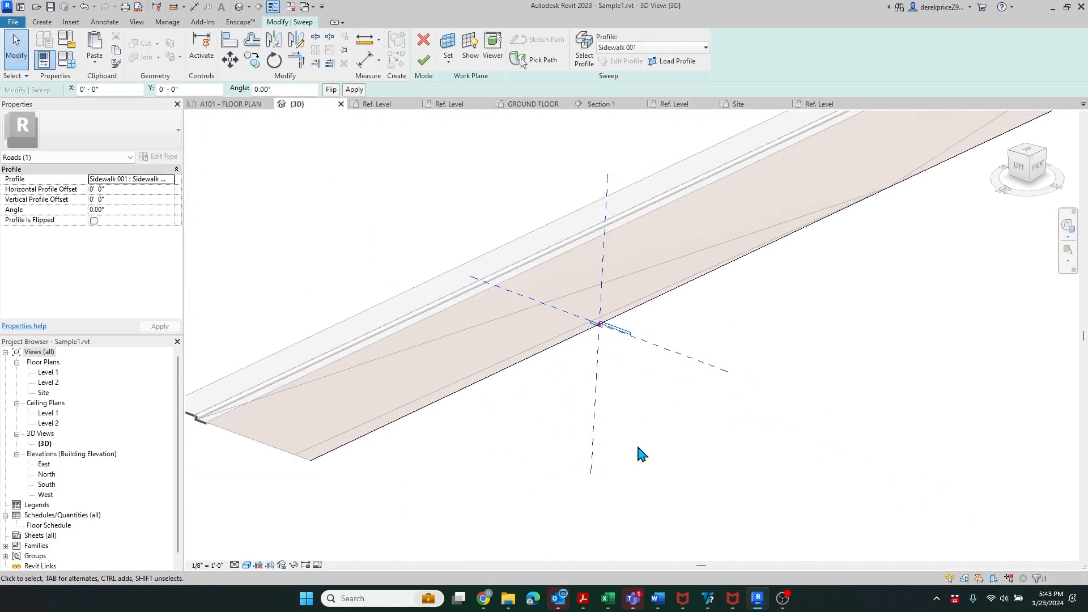
pyautogui.scroll(3, 608, 318)
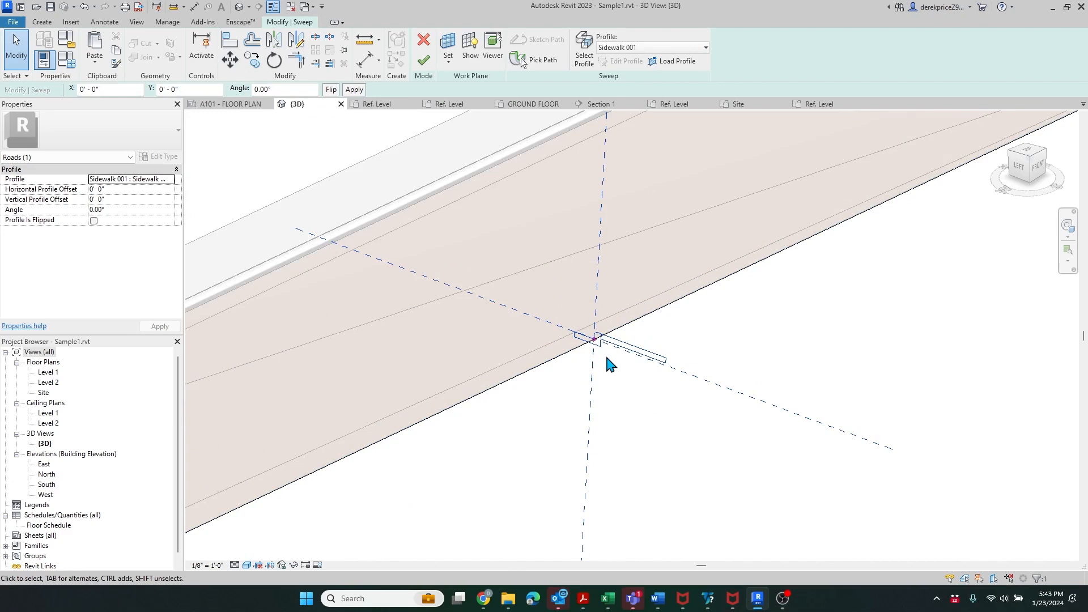
pyautogui.scroll(-2, 609, 364)
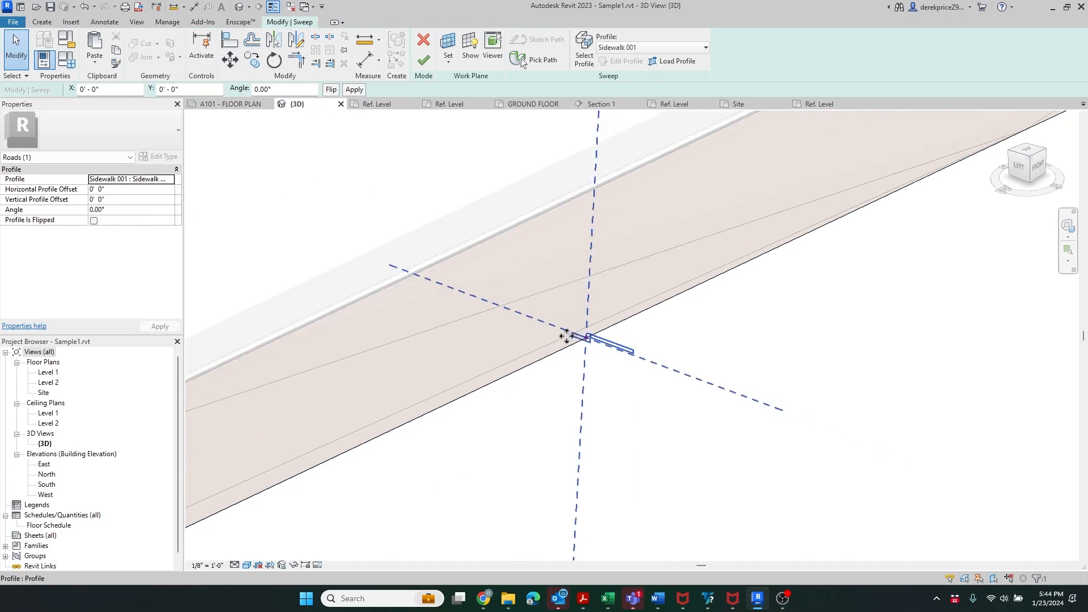
pyautogui.scroll(4, 590, 375)
pyautogui.scroll(1, 572, 345)
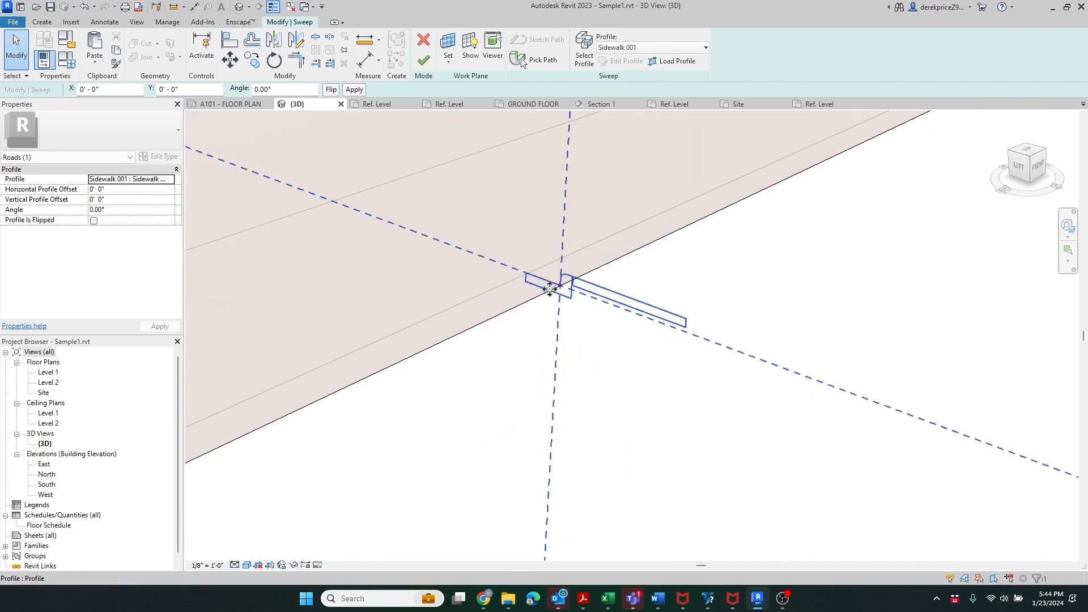
pyautogui.scroll(-3, 452, 348)
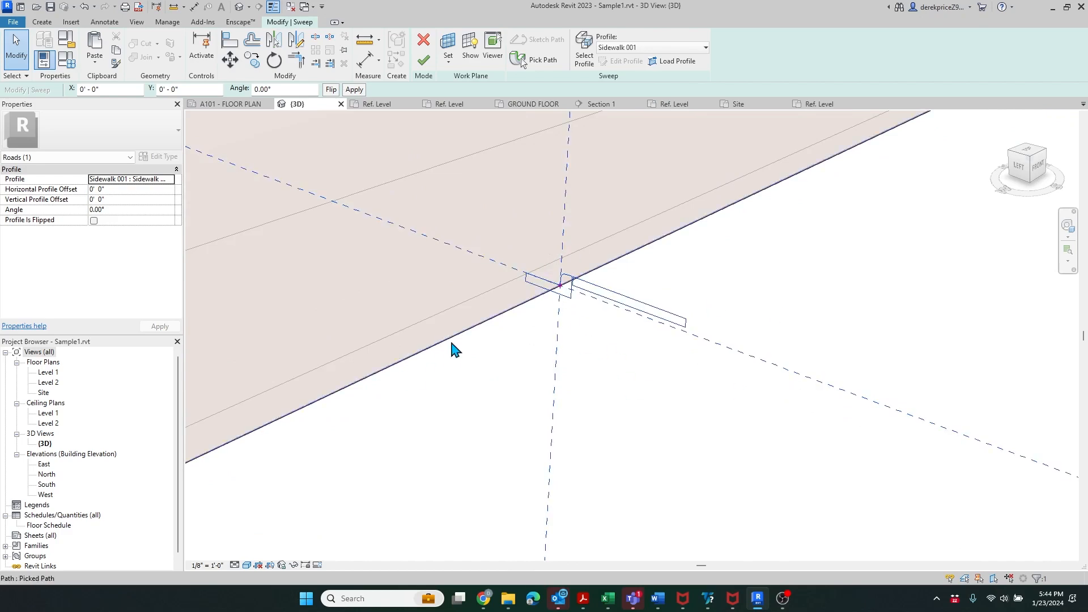
pyautogui.scroll(-2, 637, 363)
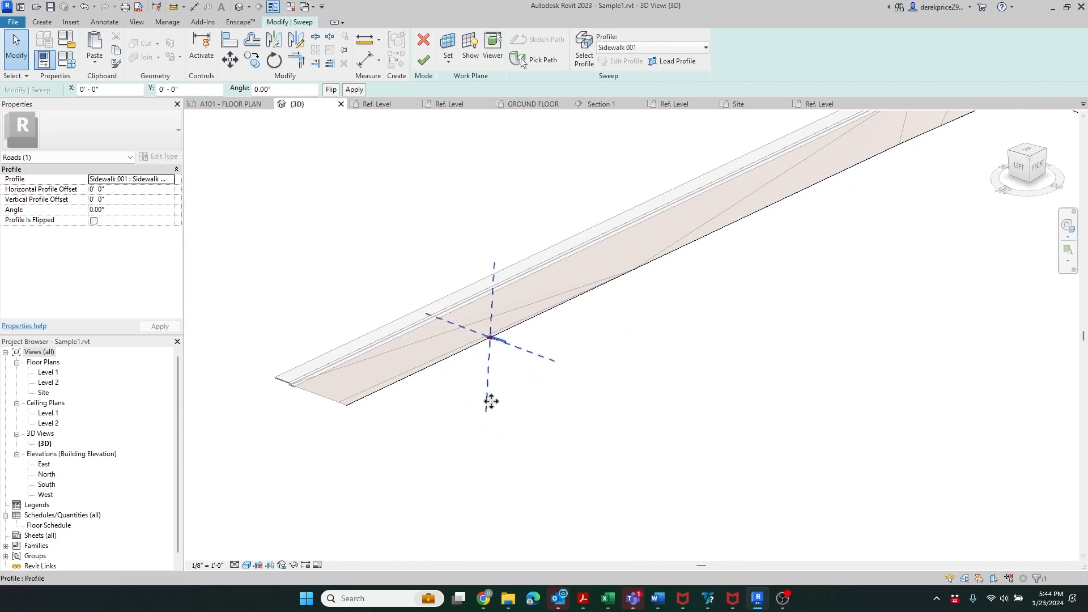
pyautogui.scroll(2, 502, 397)
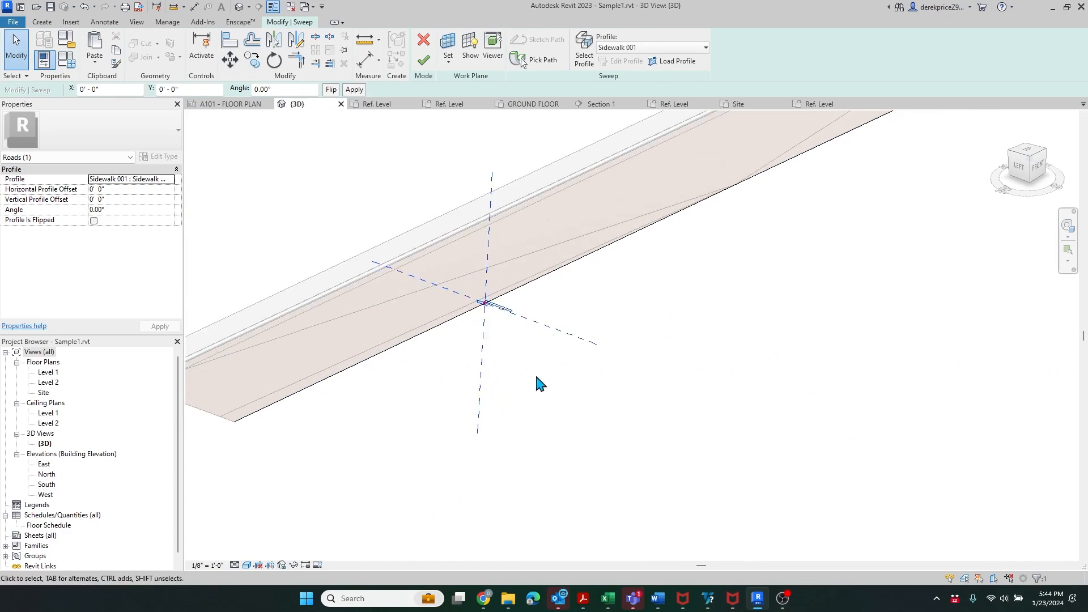
pyautogui.scroll(-3, 305, 479)
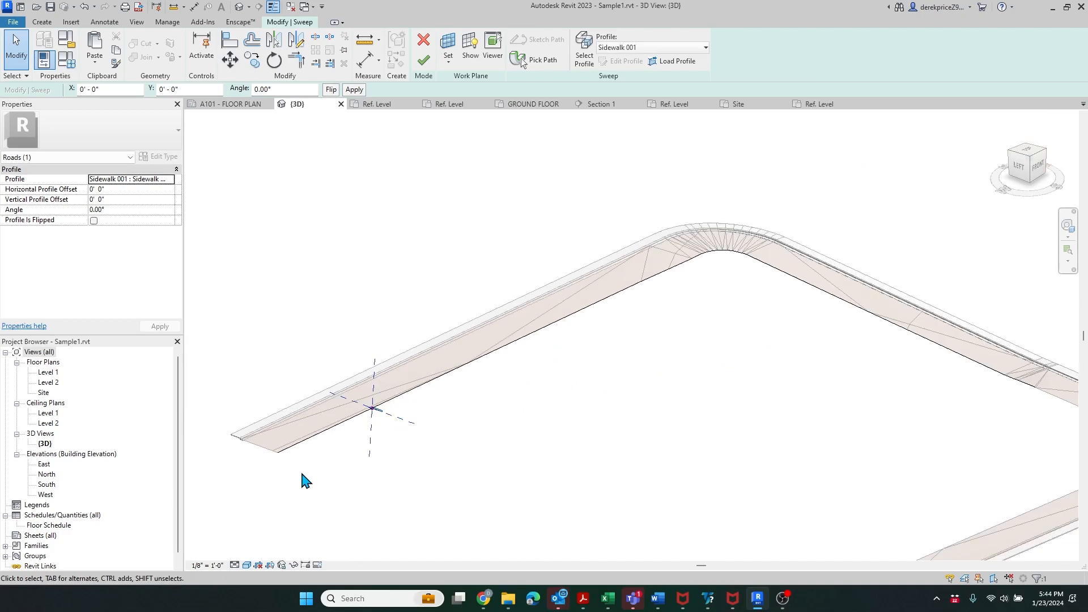
# - Commit Sidewalk 001 as a solid sweep on the road's outer edge, deselect it, and show the Create tools
pyautogui.click(423, 61)
pyautogui.scroll(4, 262, 459)
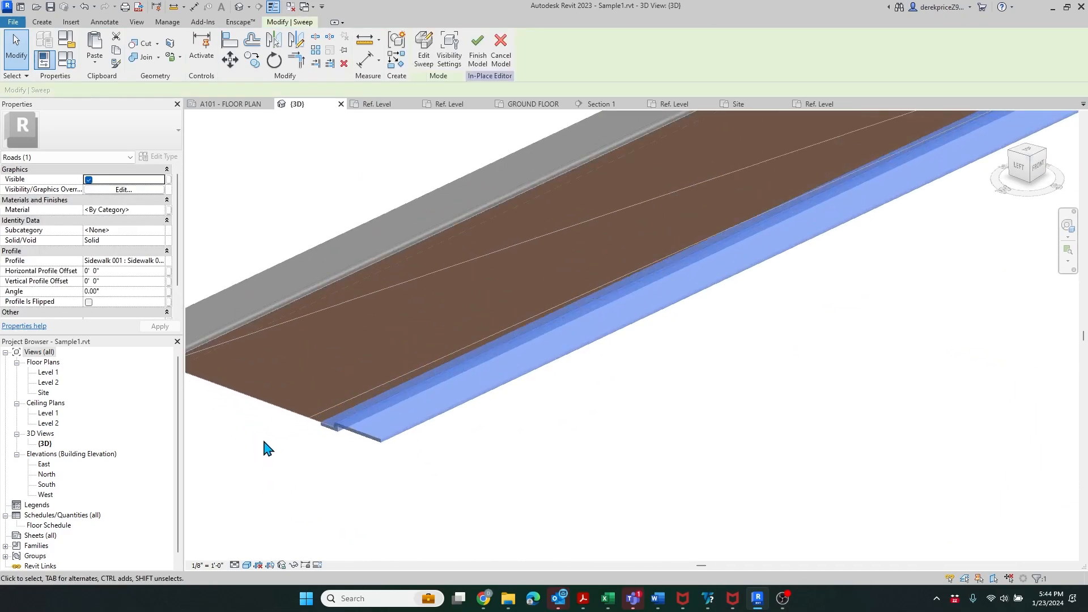
pyautogui.scroll(-2, 298, 490)
pyautogui.scroll(-1, 138, 521)
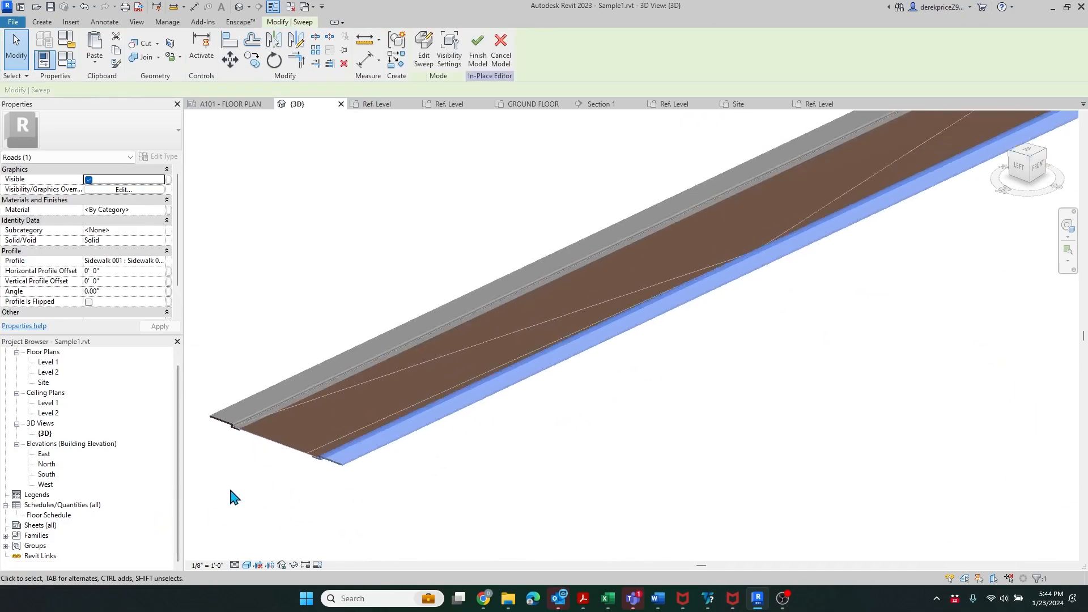
pyautogui.scroll(-4, 233, 498)
pyautogui.scroll(4, 639, 423)
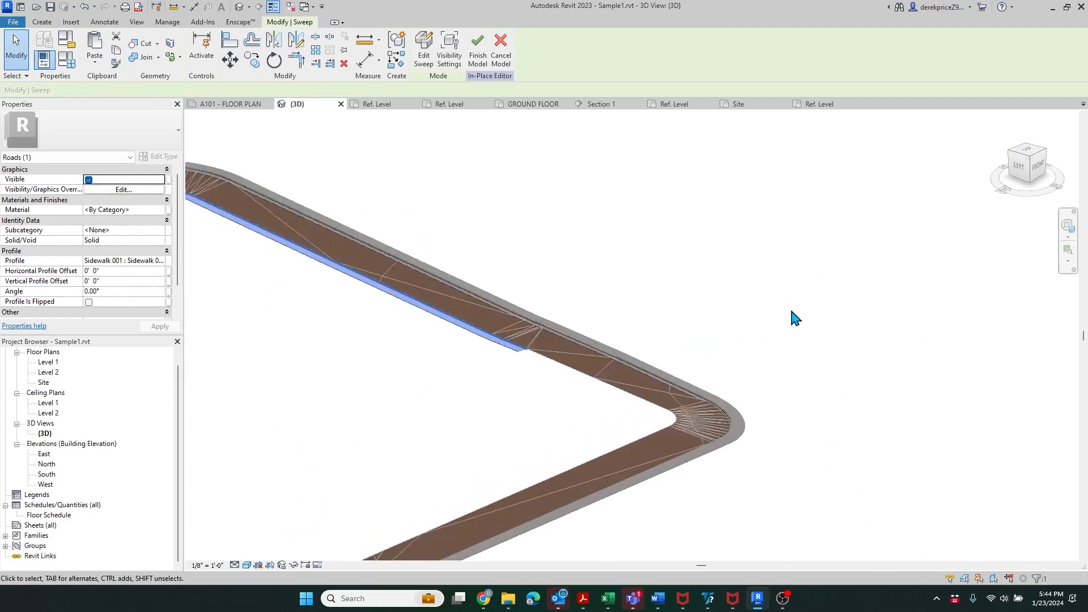
pyautogui.scroll(-3, 587, 427)
pyautogui.scroll(4, 374, 494)
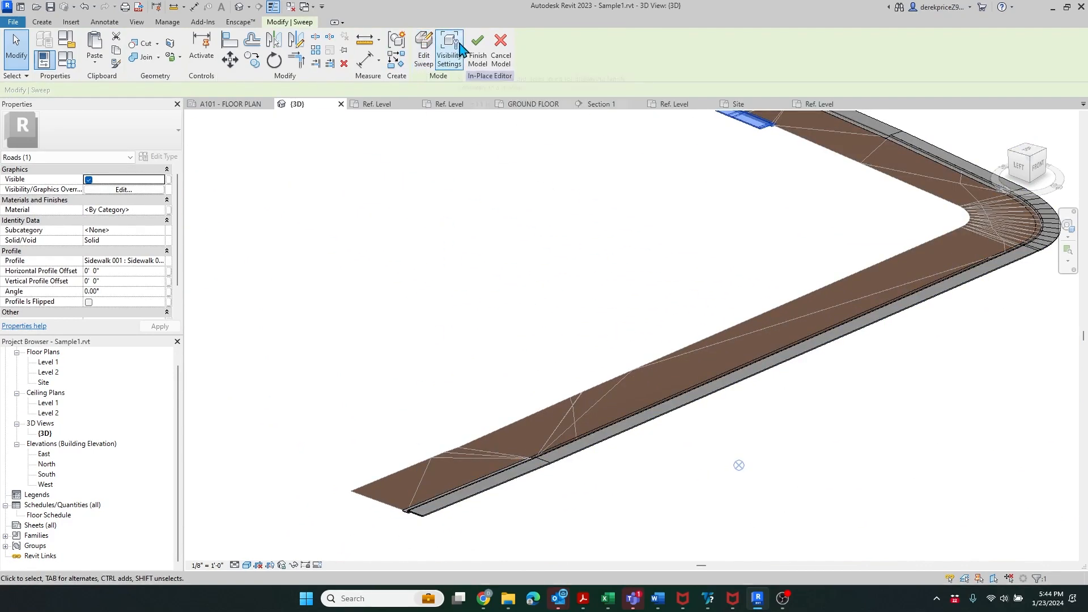
pyautogui.click(640, 301)
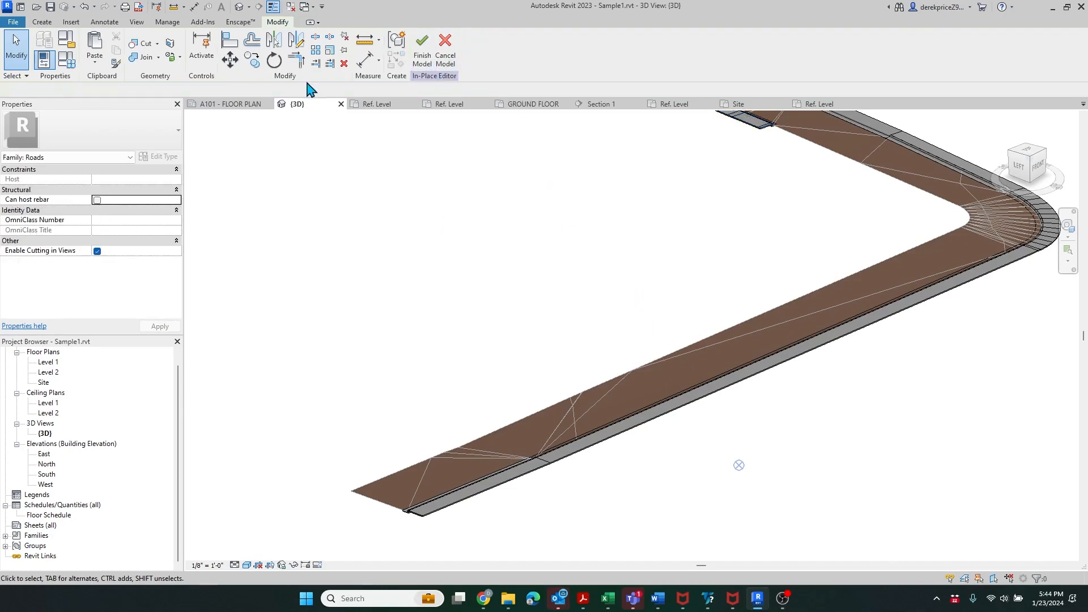
pyautogui.click(42, 22)
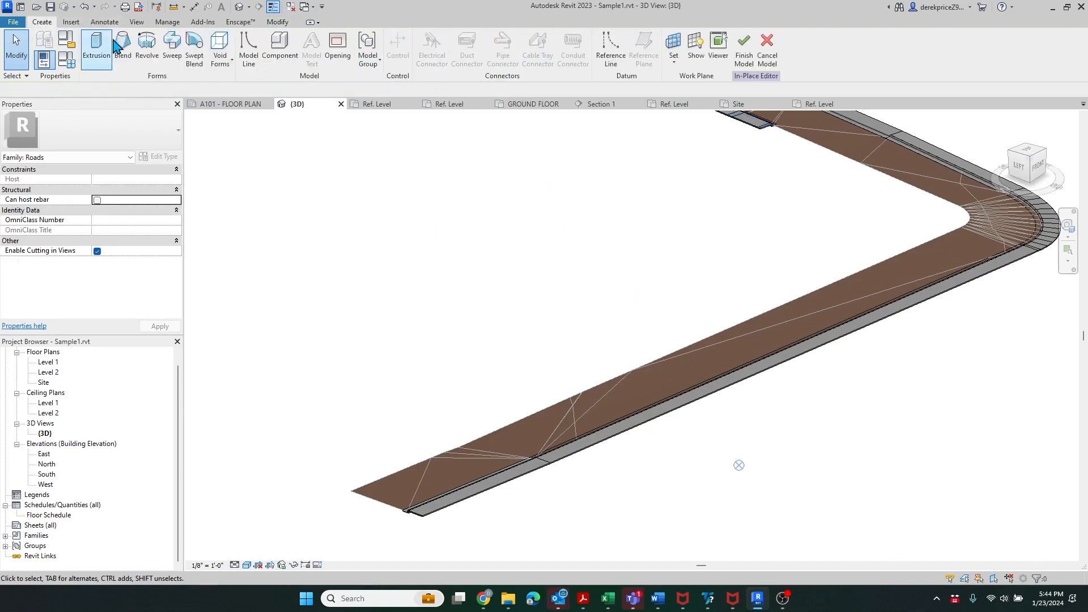
# - Start a new sweep and pick 3D edges along the upper road edge and the curved bend
pyautogui.click(174, 57)
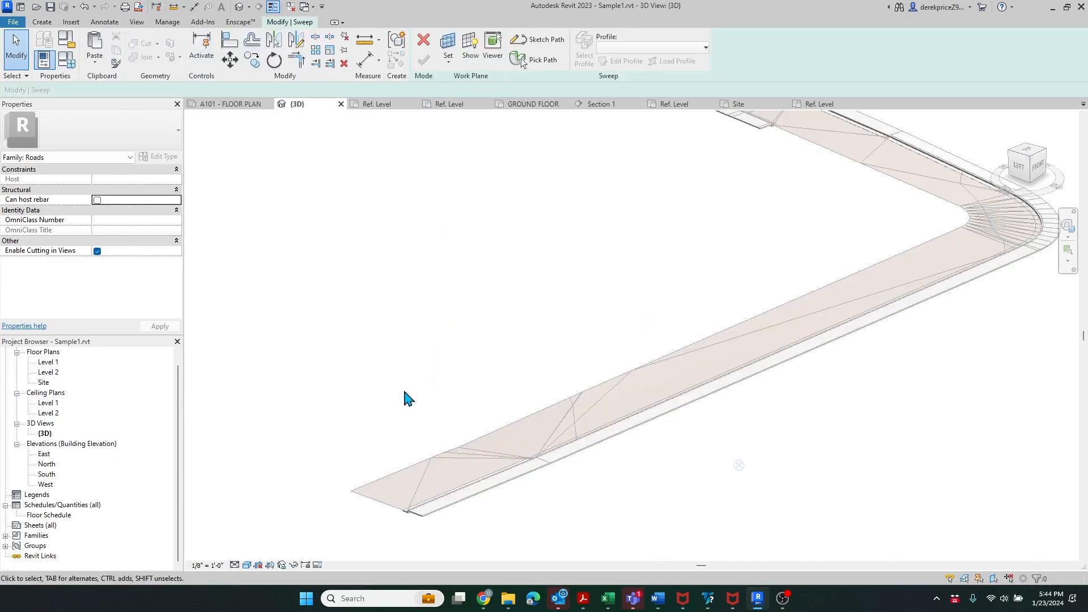
pyautogui.click(535, 57)
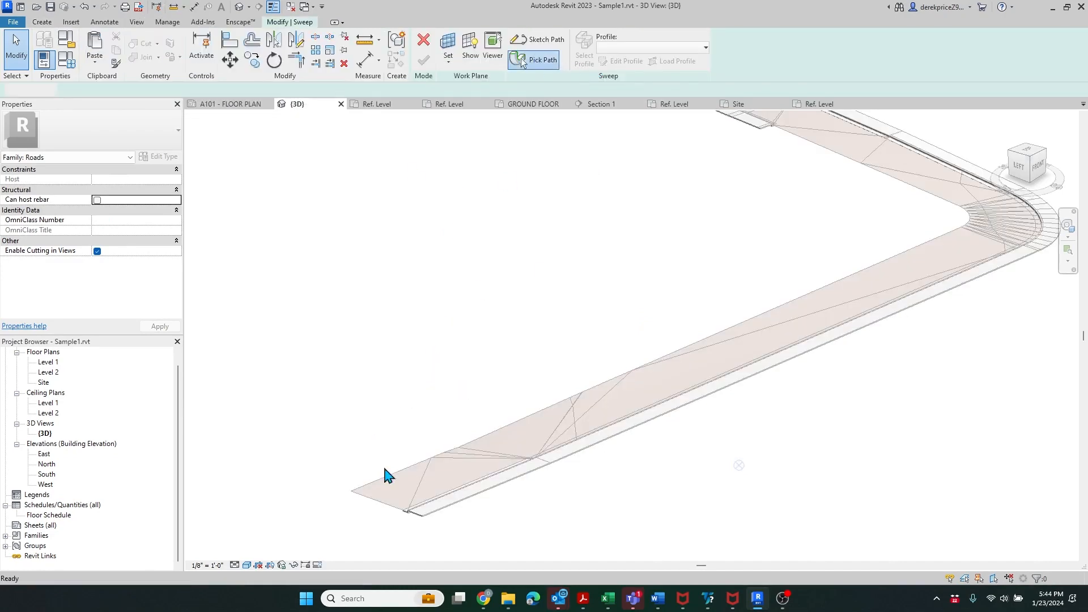
pyautogui.scroll(3, 442, 470)
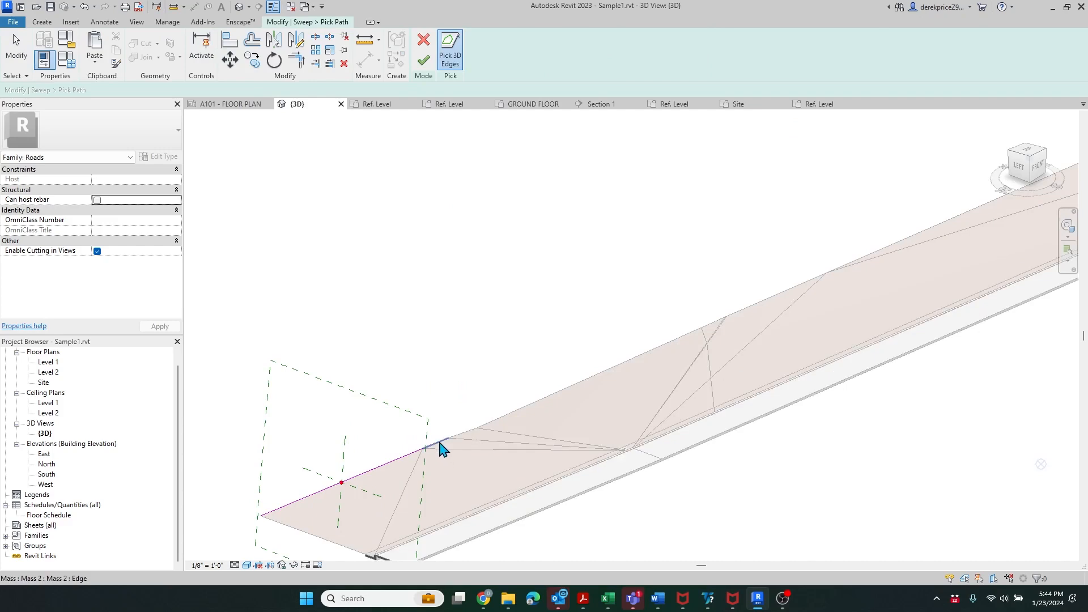
pyautogui.scroll(-3, 376, 553)
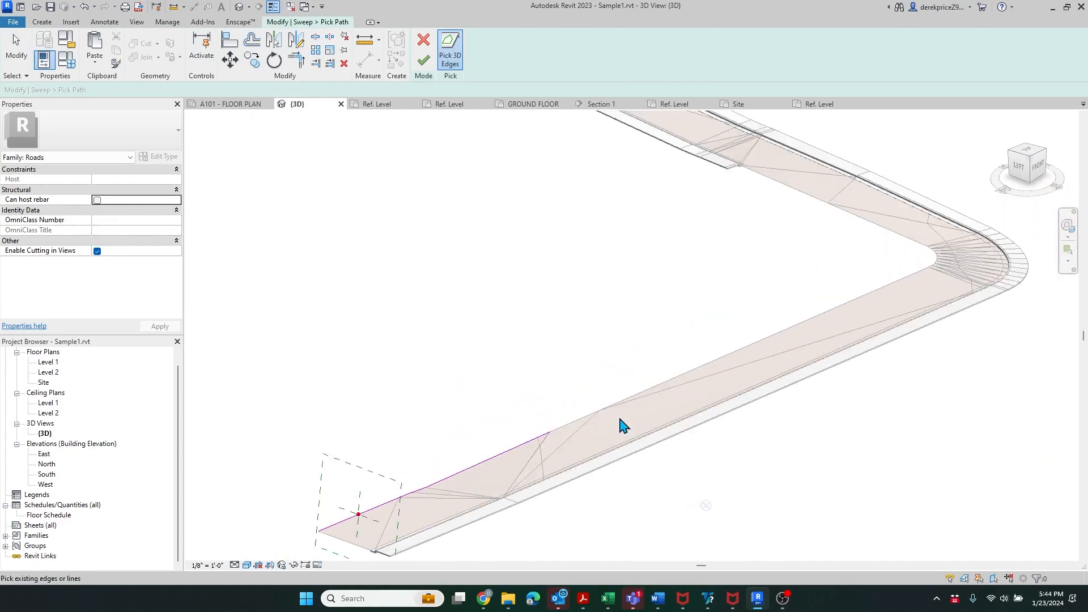
pyautogui.scroll(4, 622, 425)
pyautogui.click(687, 374)
pyautogui.scroll(-3, 733, 384)
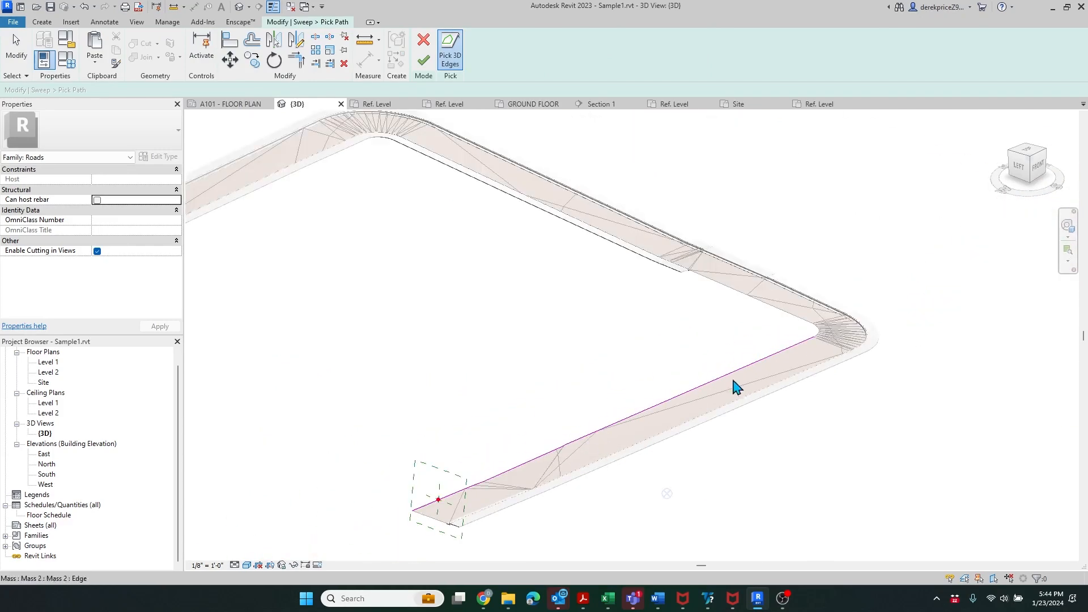
pyautogui.scroll(3, 844, 355)
pyautogui.scroll(4, 843, 356)
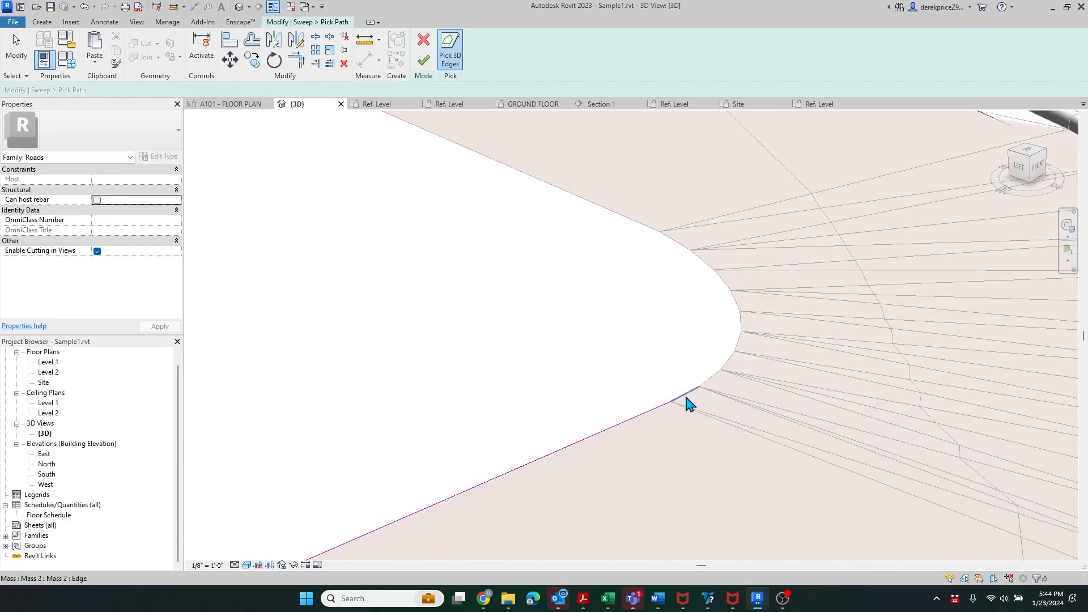
pyautogui.click(744, 327)
pyautogui.click(646, 227)
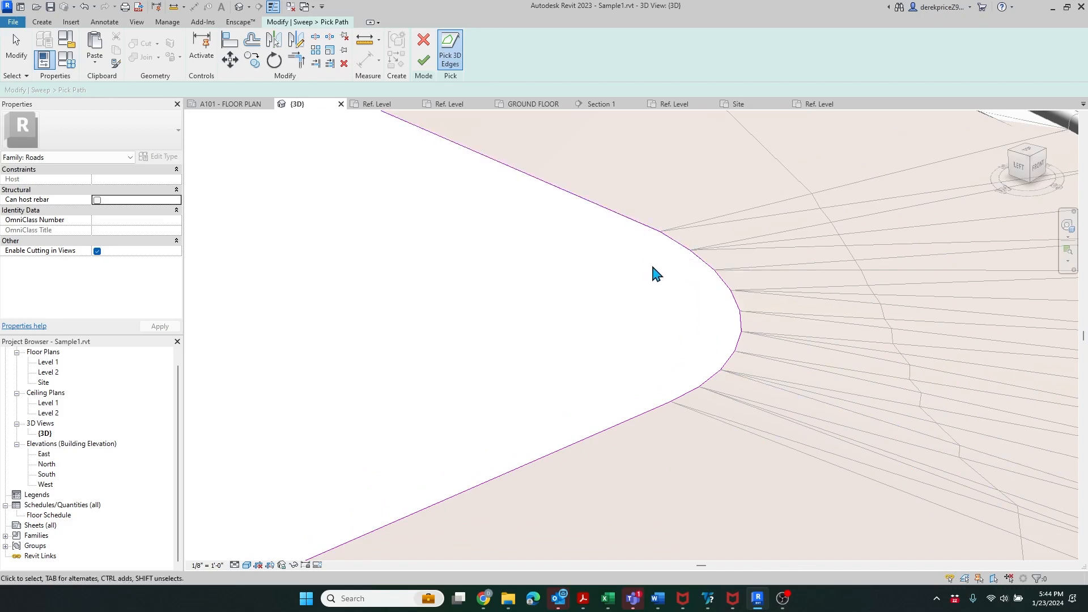
# - Delete the stray path lines around the bend, re-pick the bend edge, and attempt to finish the path
pyautogui.moveTo(654, 251); pyautogui.dragTo(807, 427)
pyautogui.press('Delete')
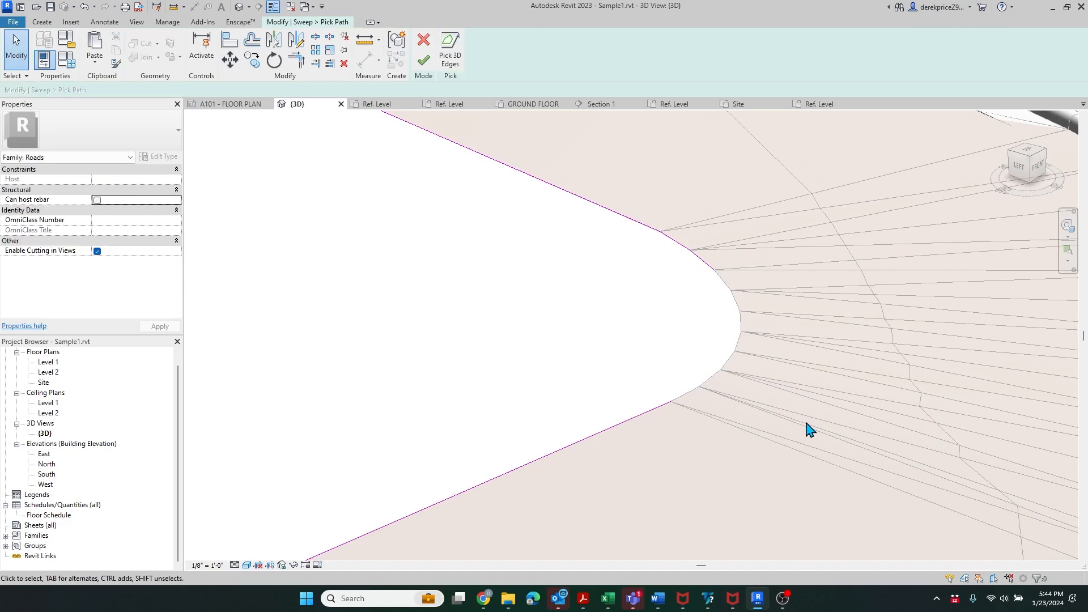
pyautogui.click(450, 51)
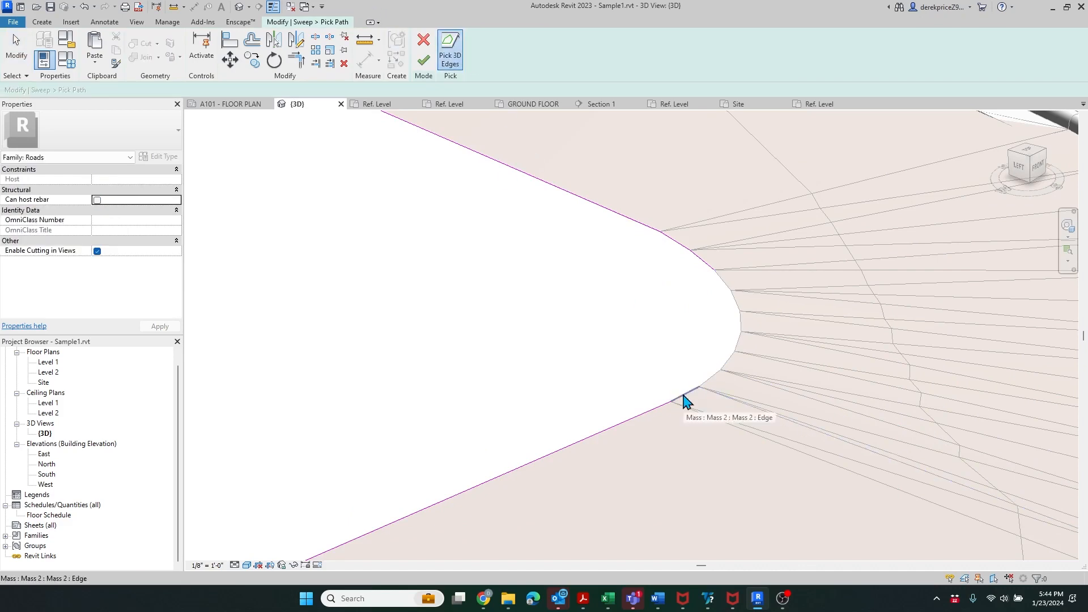
pyautogui.click(742, 343)
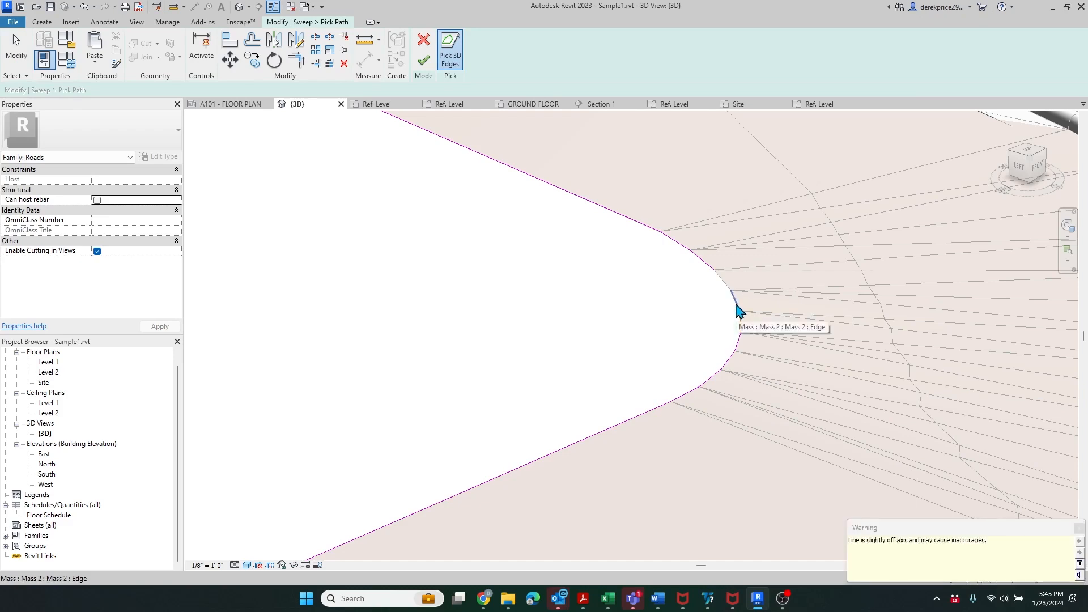
pyautogui.scroll(-7, 662, 529)
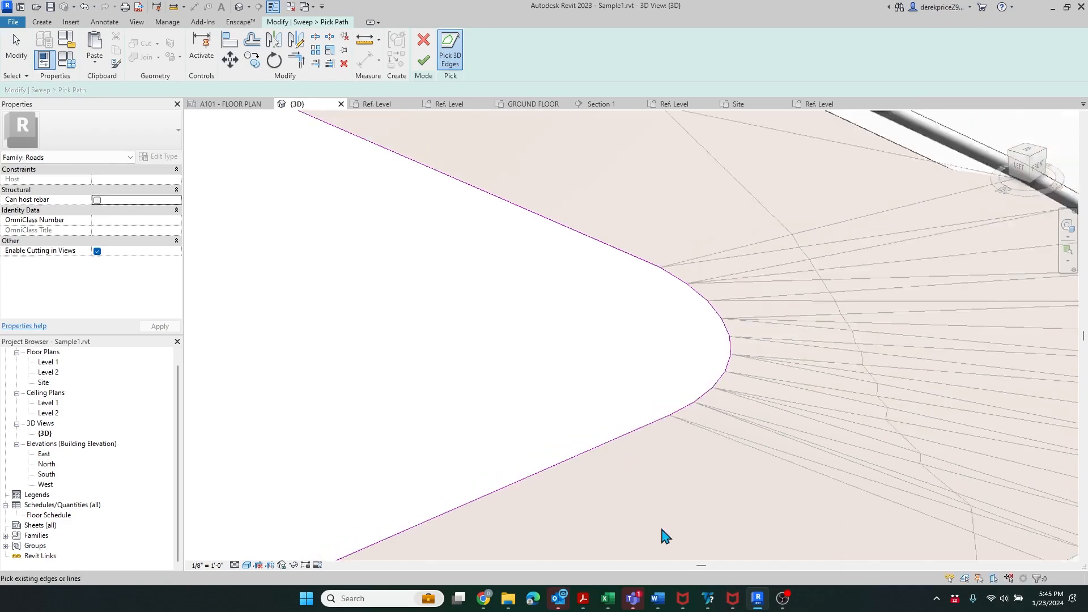
pyautogui.scroll(-3, 786, 506)
pyautogui.scroll(1, 361, 261)
pyautogui.scroll(4, 421, 319)
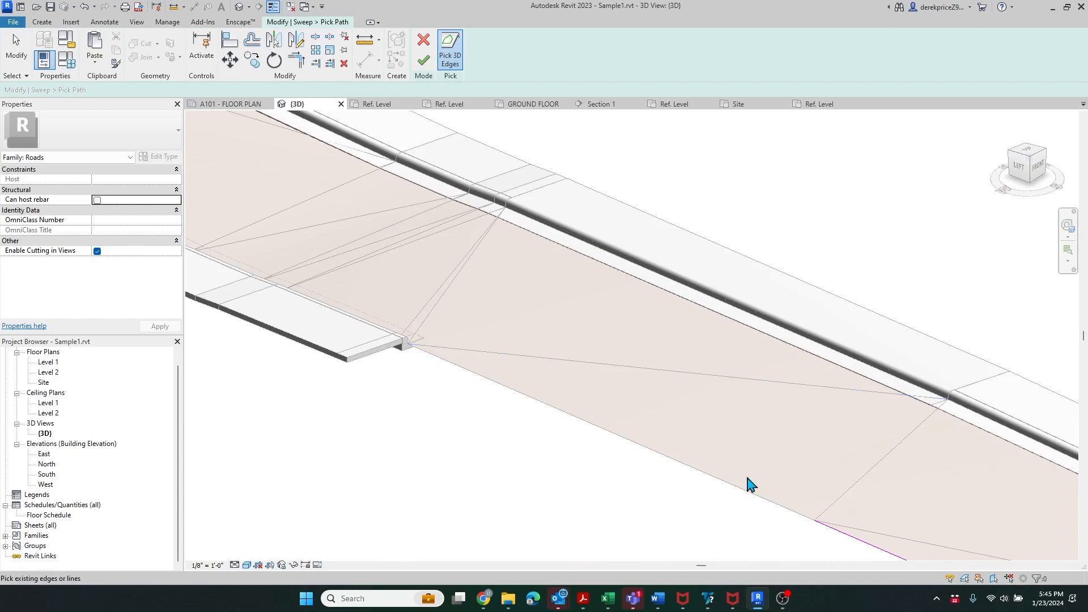
pyautogui.scroll(-3, 513, 369)
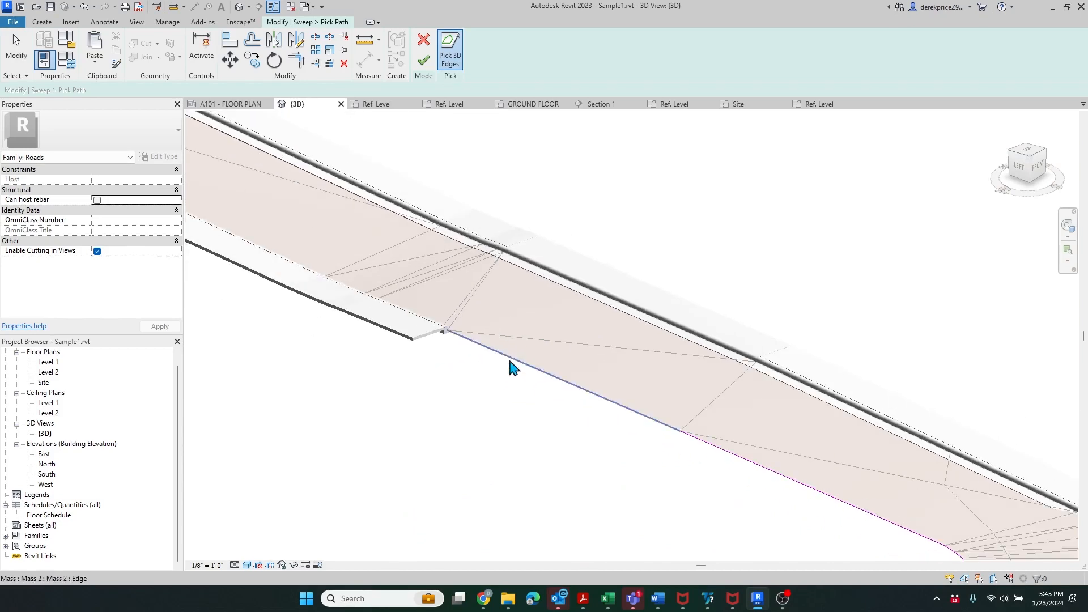
pyautogui.click(423, 60)
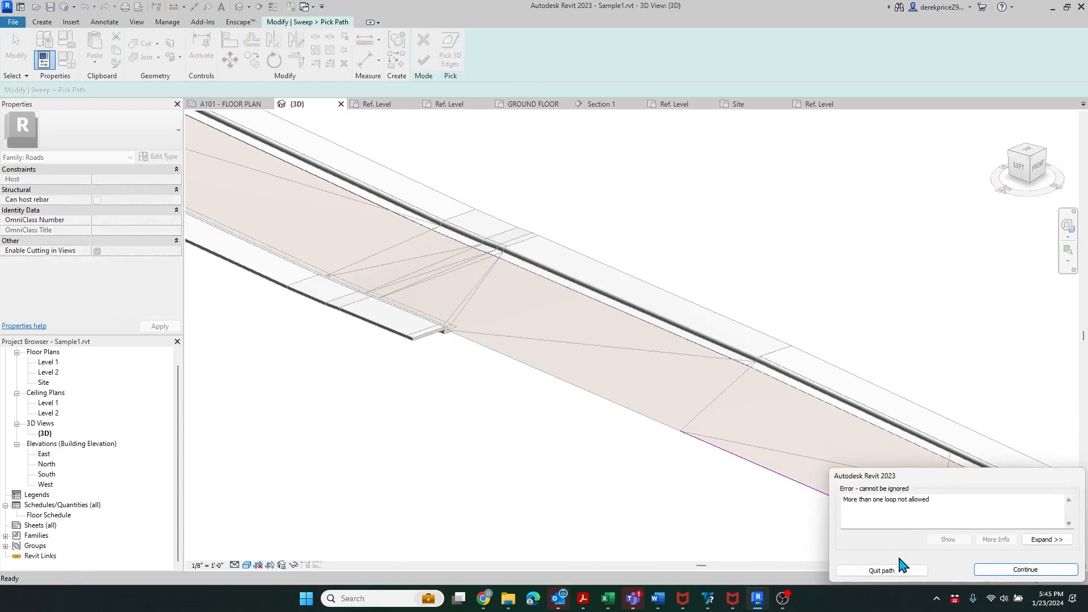
# - Dismiss the 'More than one loop' error and stop picking edges
pyautogui.click(1025, 569)
pyautogui.scroll(-4, 615, 272)
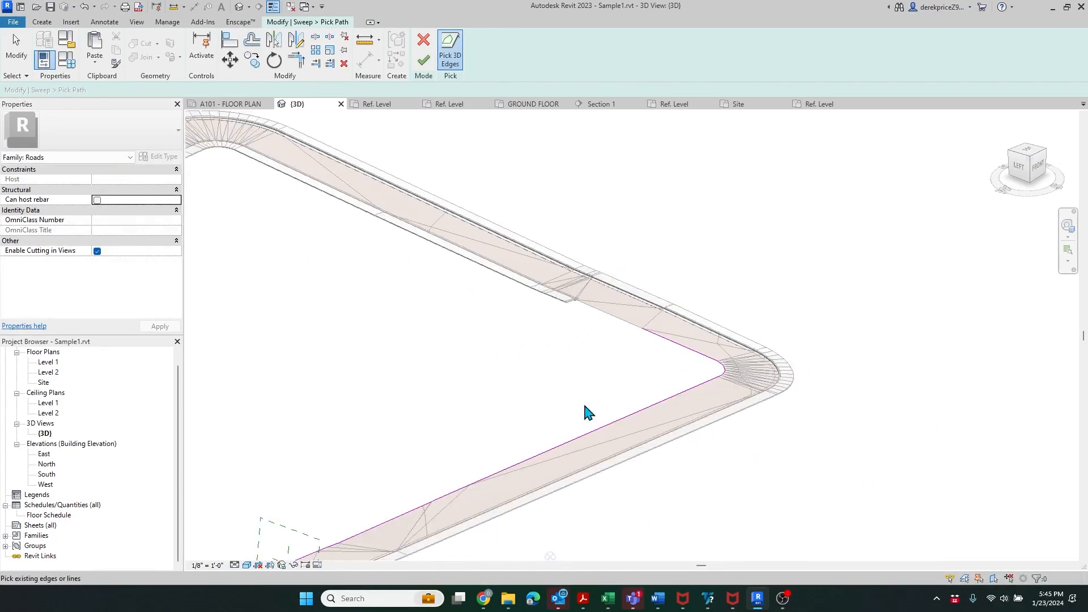
pyautogui.scroll(-2, 587, 412)
pyautogui.press('Escape')
pyautogui.scroll(3, 731, 358)
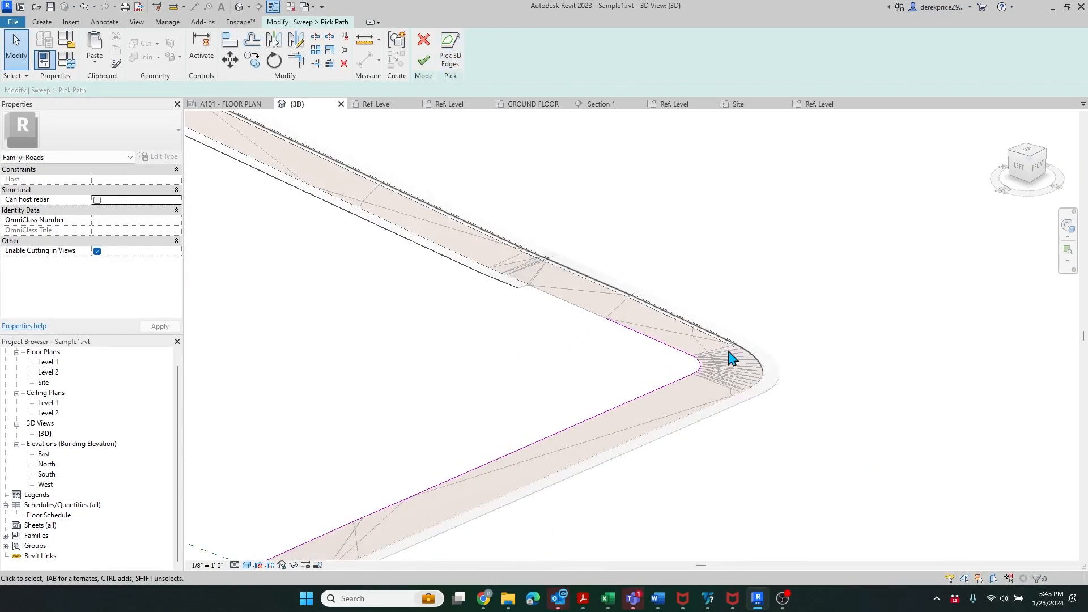
pyautogui.scroll(5, 731, 358)
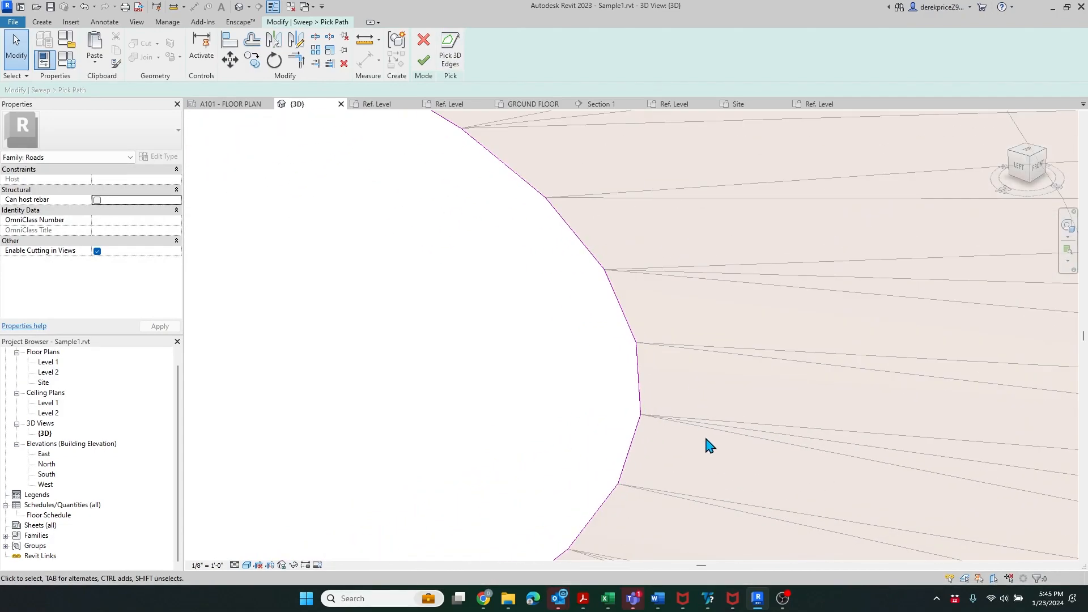
pyautogui.scroll(-3, 727, 416)
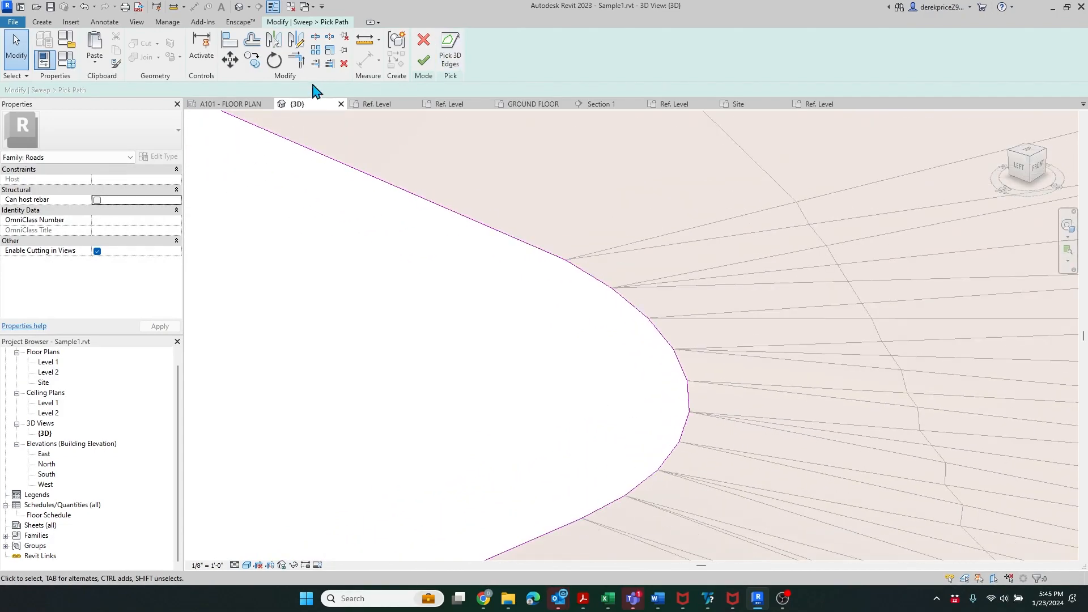
# - Trim/Extend to Corner each adjacent pair of bend segments so the path joins end to end
pyautogui.click(296, 57)
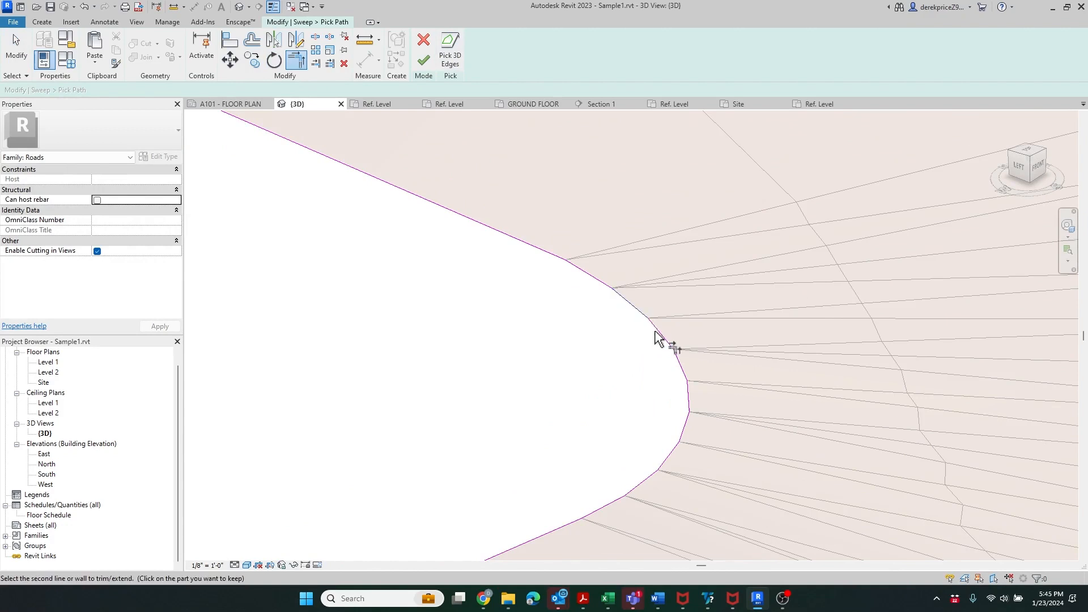
pyautogui.click(682, 366)
pyautogui.click(667, 340)
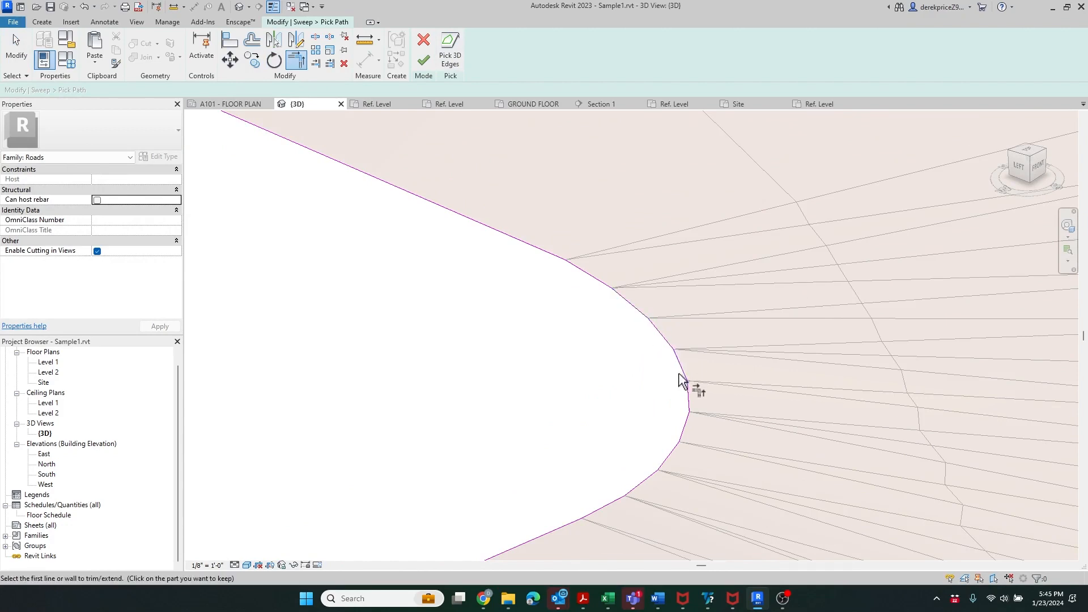
pyautogui.click(681, 372)
pyautogui.click(688, 392)
pyautogui.click(687, 420)
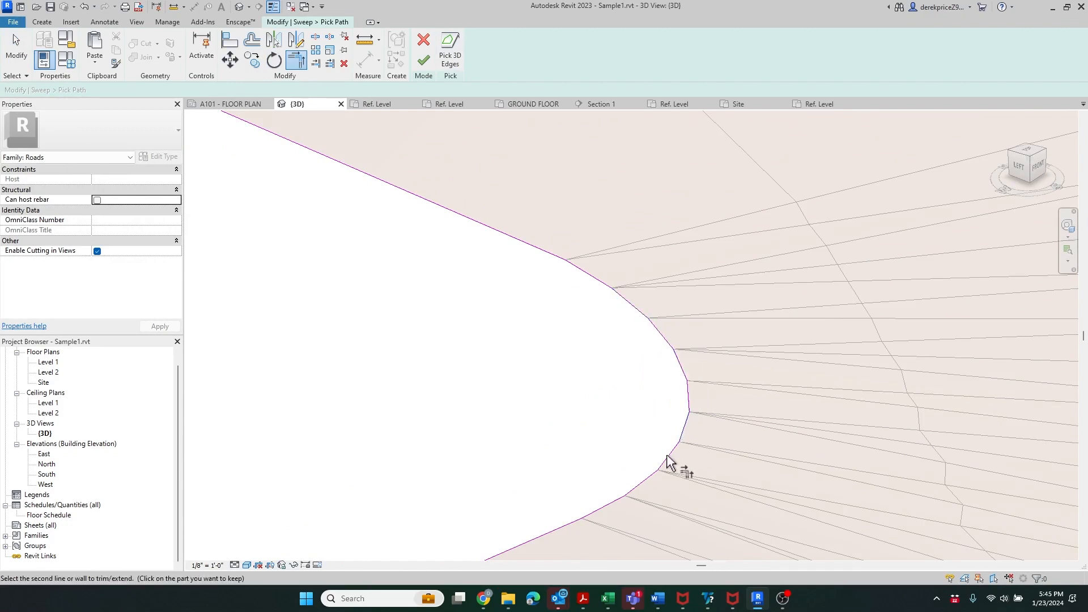
pyautogui.click(668, 457)
pyautogui.click(647, 479)
pyautogui.click(668, 457)
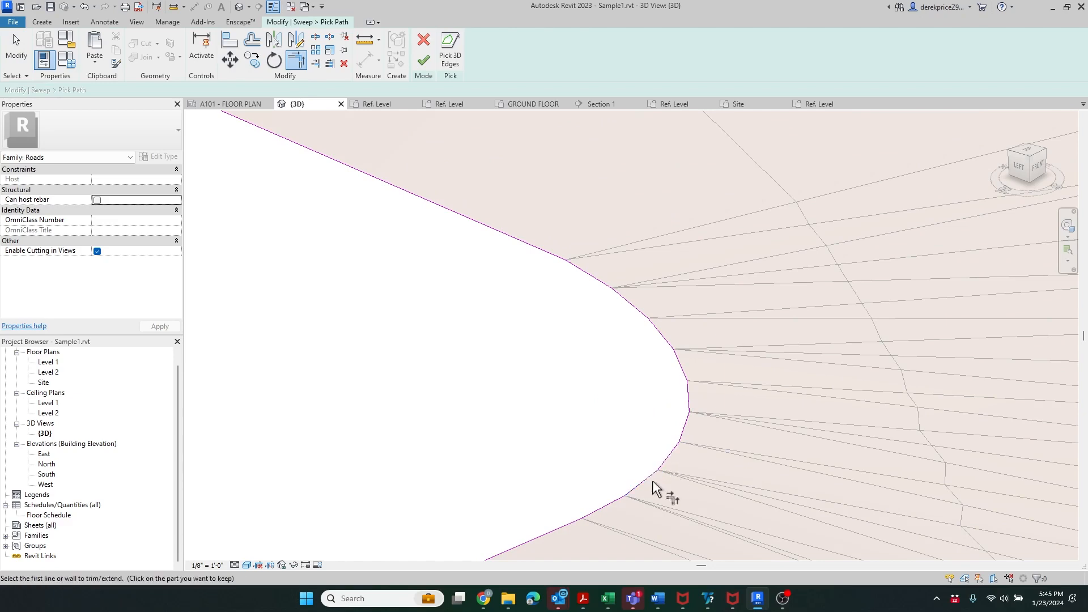
pyautogui.click(644, 481)
pyautogui.click(612, 502)
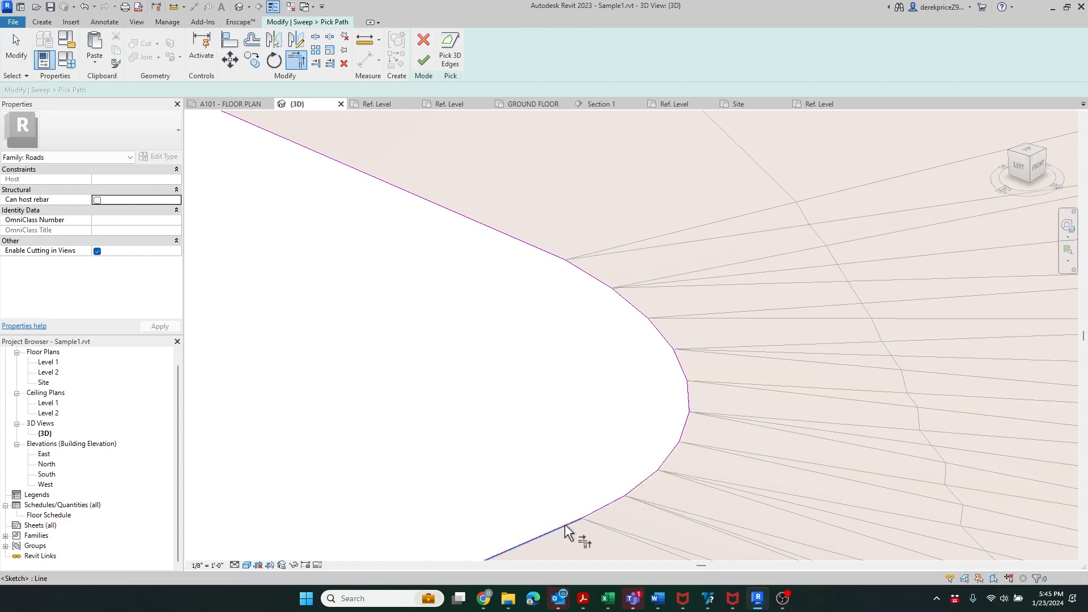
pyautogui.click(564, 526)
pyautogui.click(590, 514)
# - Retry finishing the sweep path, which fails again with the loop error, and dismiss it
pyautogui.scroll(-3, 627, 316)
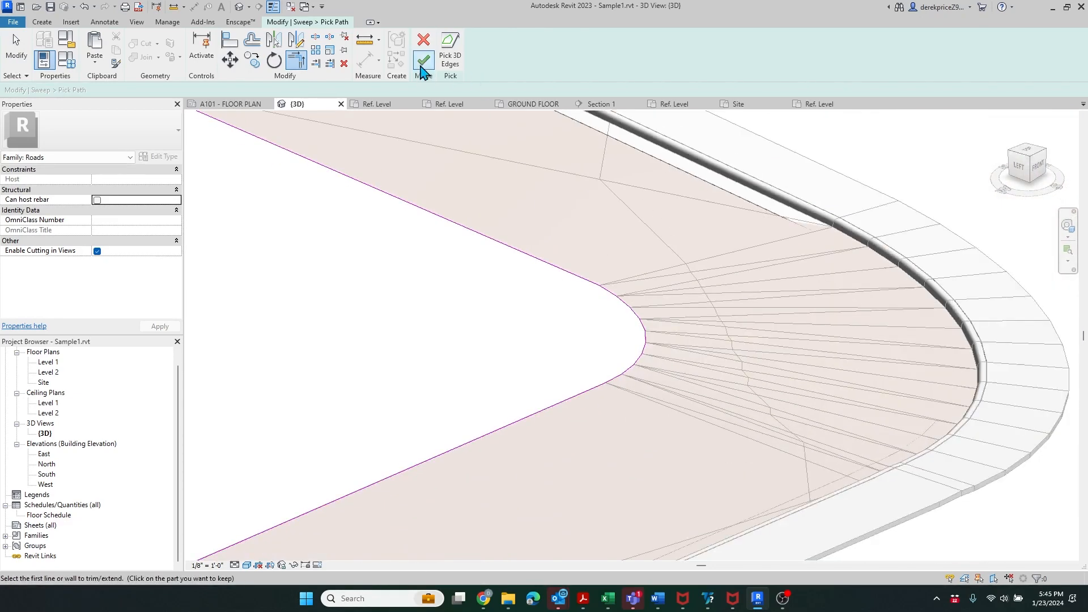
pyautogui.click(423, 64)
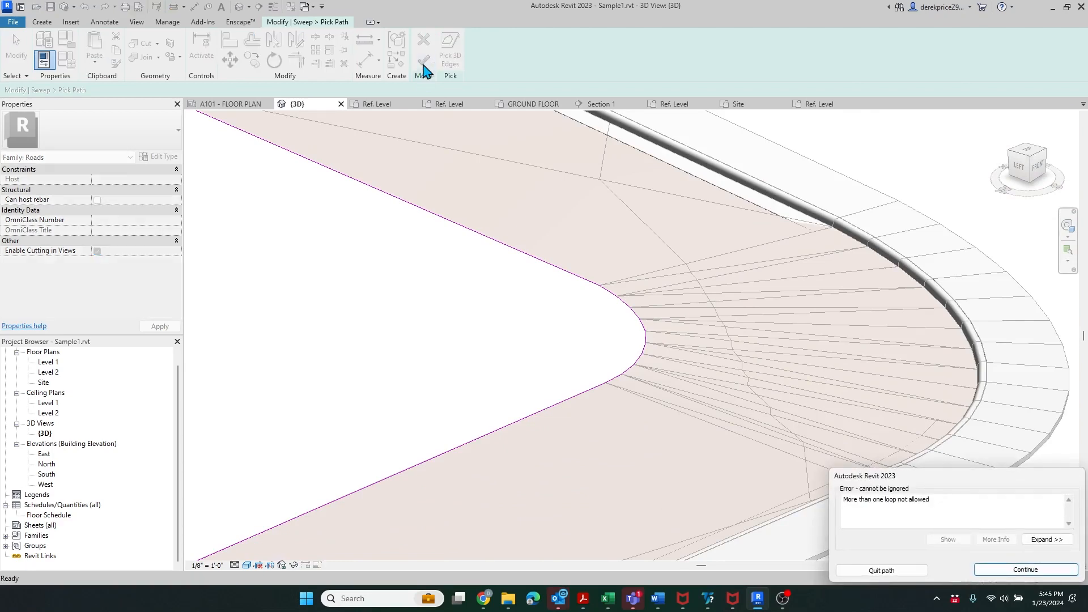
pyautogui.click(1025, 570)
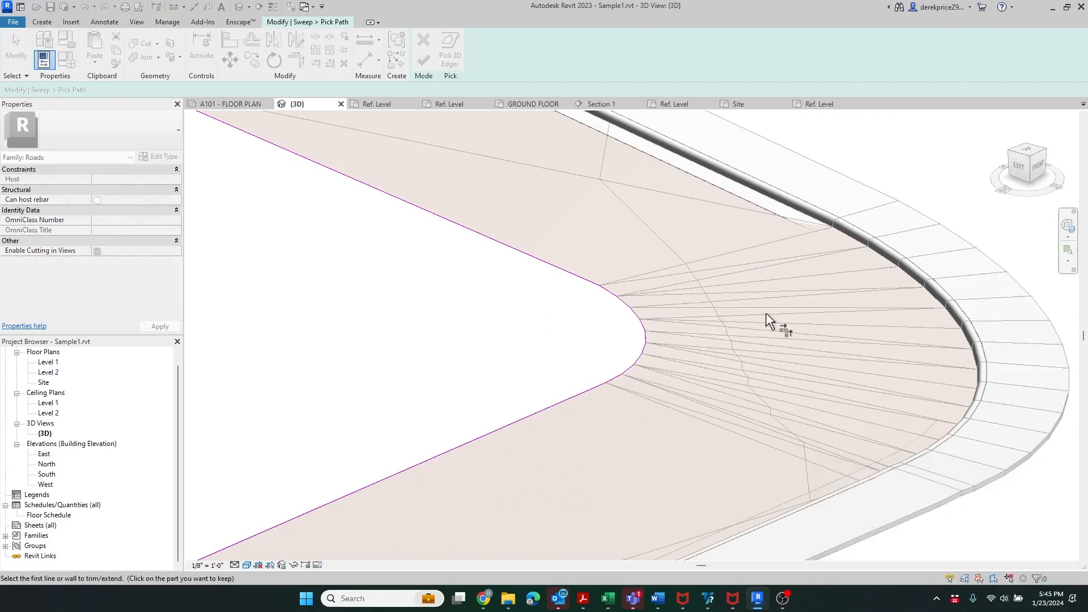
pyautogui.scroll(-3, 783, 320)
pyautogui.scroll(3, 351, 549)
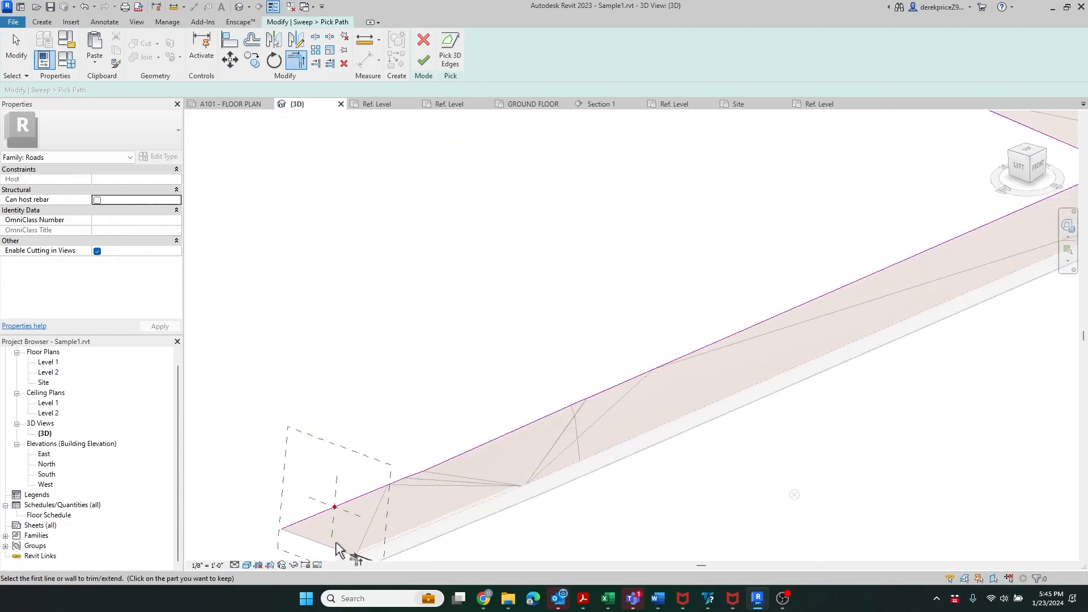
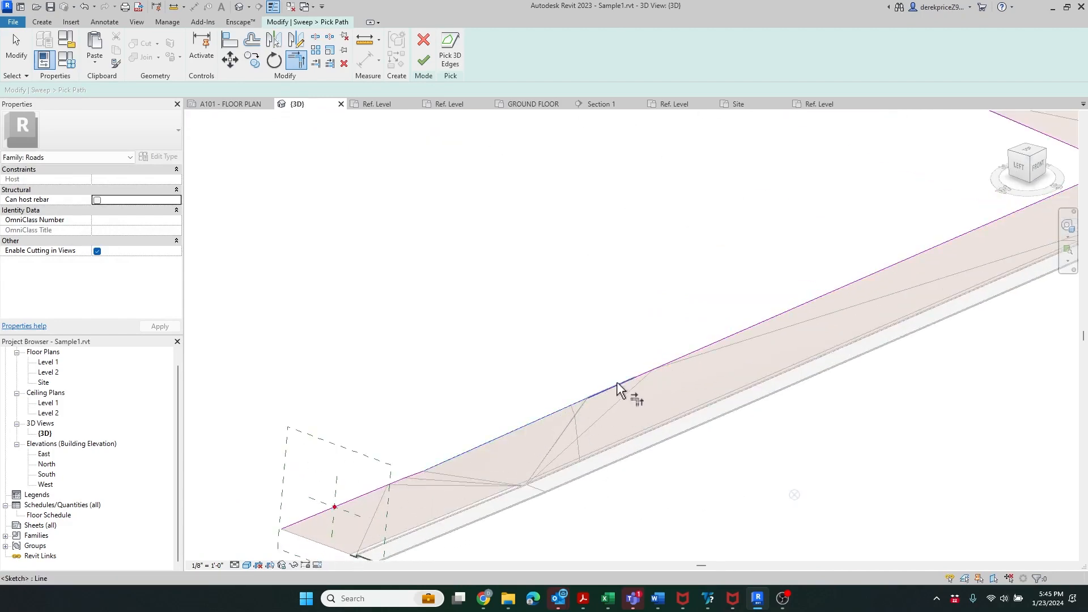
# - Pick the road mass's outer top edges into the sweep path, restarting edge picking several times
pyautogui.click(463, 453)
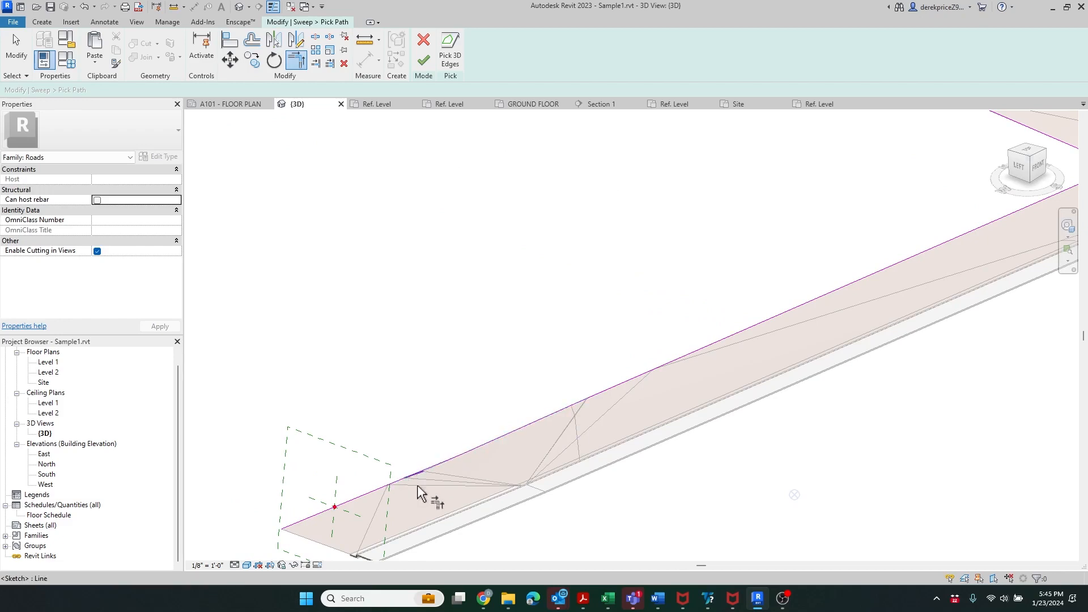
pyautogui.scroll(3, 420, 493)
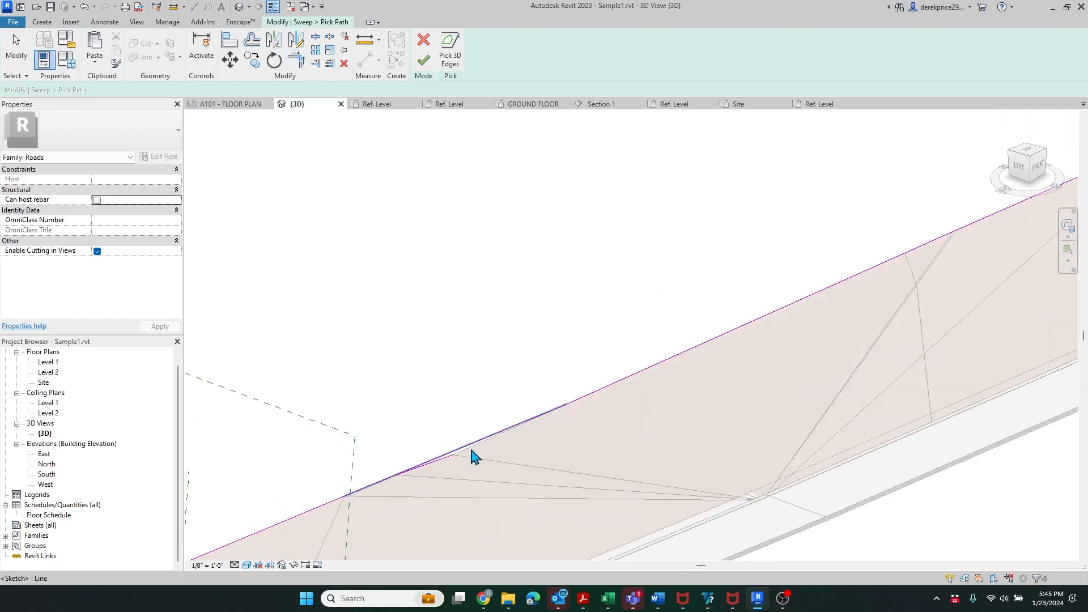
pyautogui.press('Escape')
pyautogui.scroll(3, 453, 471)
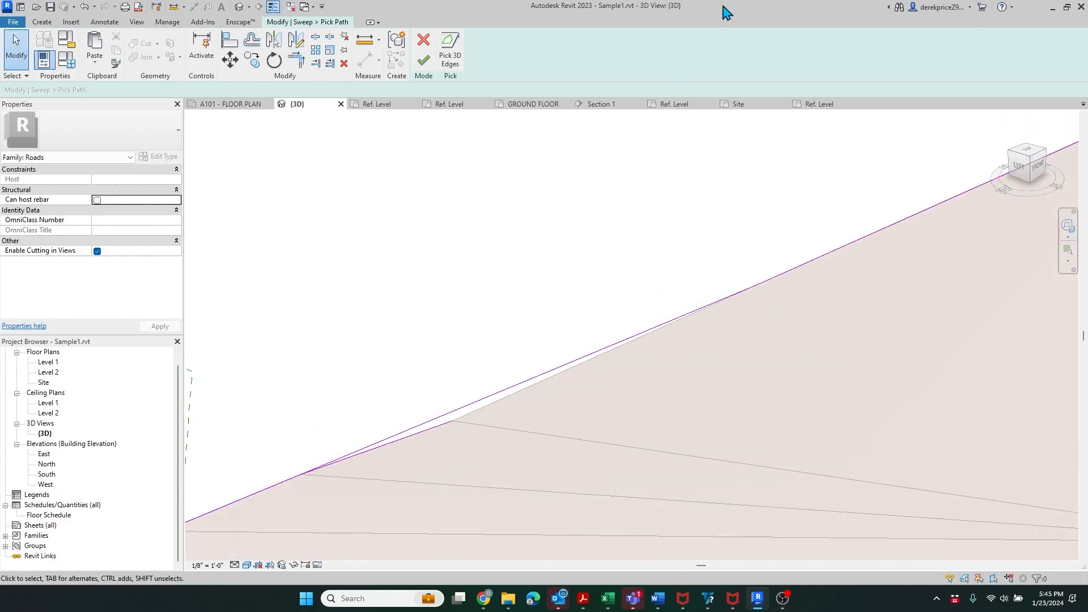
pyautogui.click(451, 51)
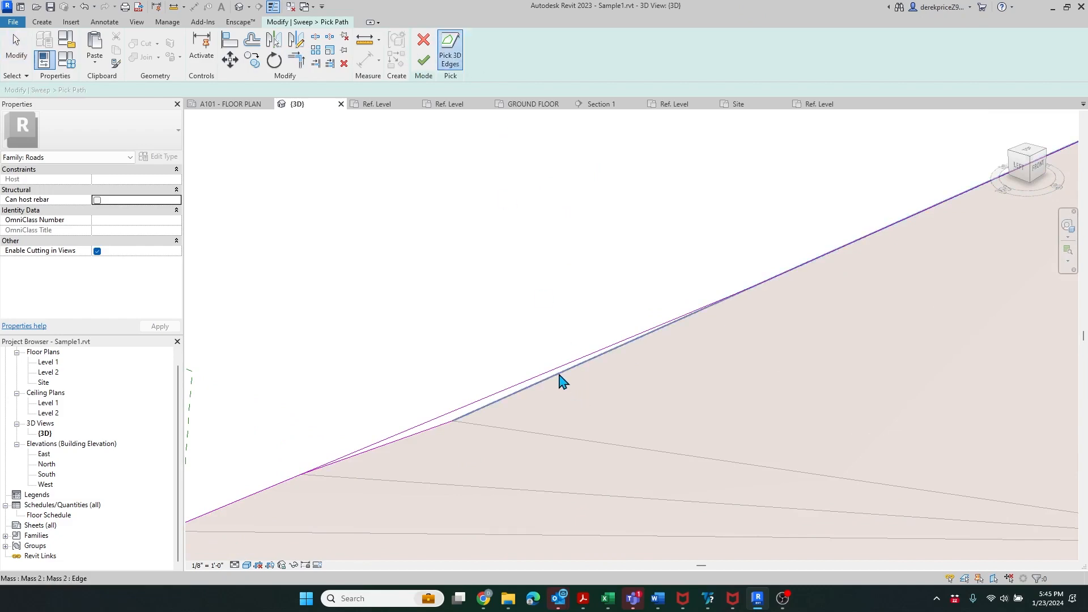
pyautogui.scroll(-2, 547, 473)
pyautogui.press('Escape')
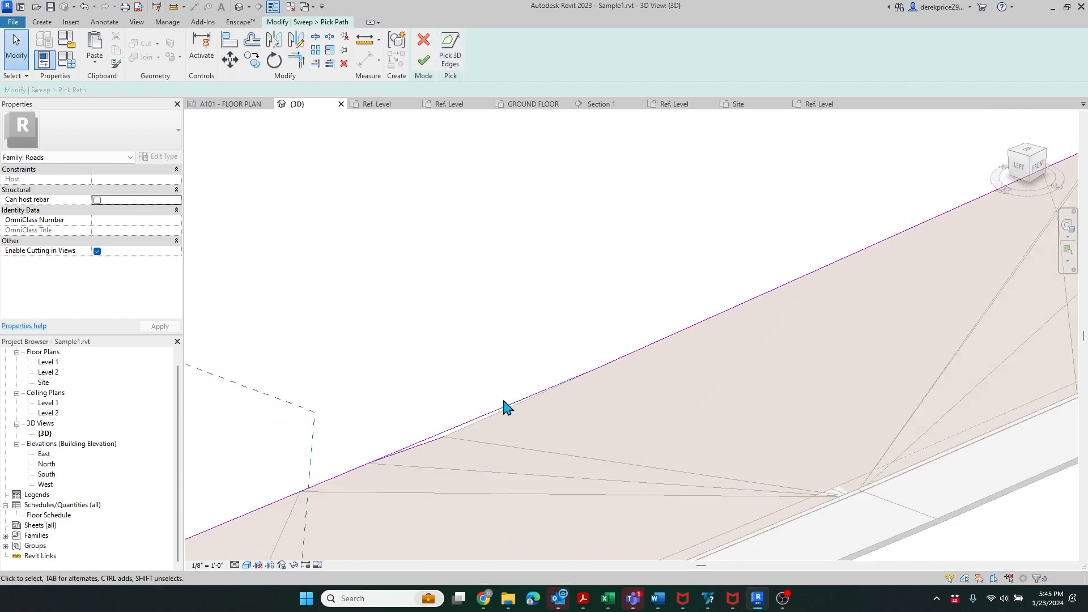
pyautogui.click(506, 408)
pyautogui.click(451, 57)
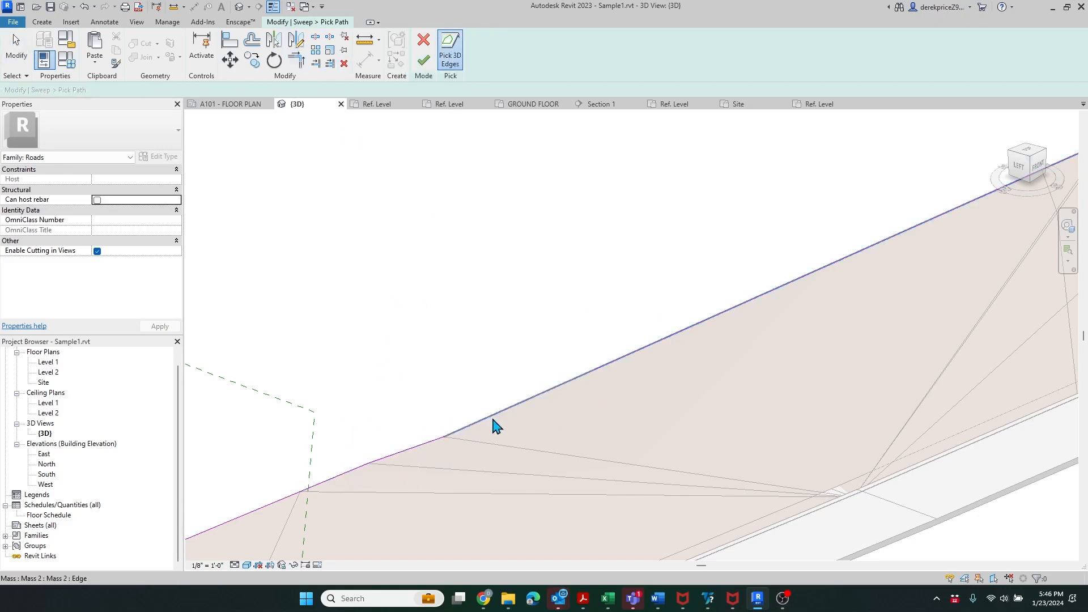
pyautogui.press('Escape')
pyautogui.scroll(-6, 453, 454)
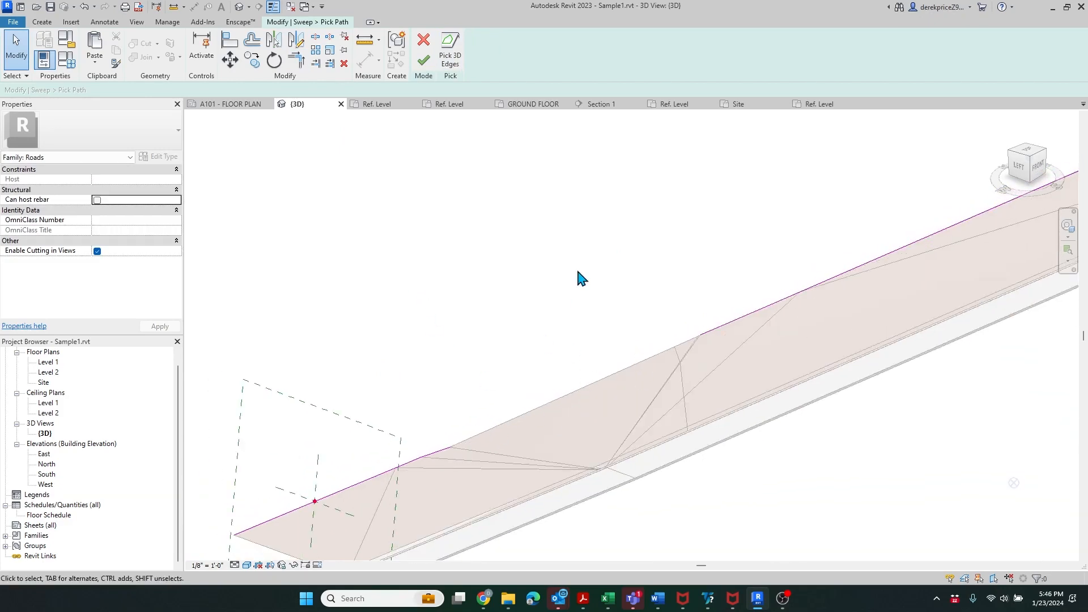
pyautogui.click(451, 62)
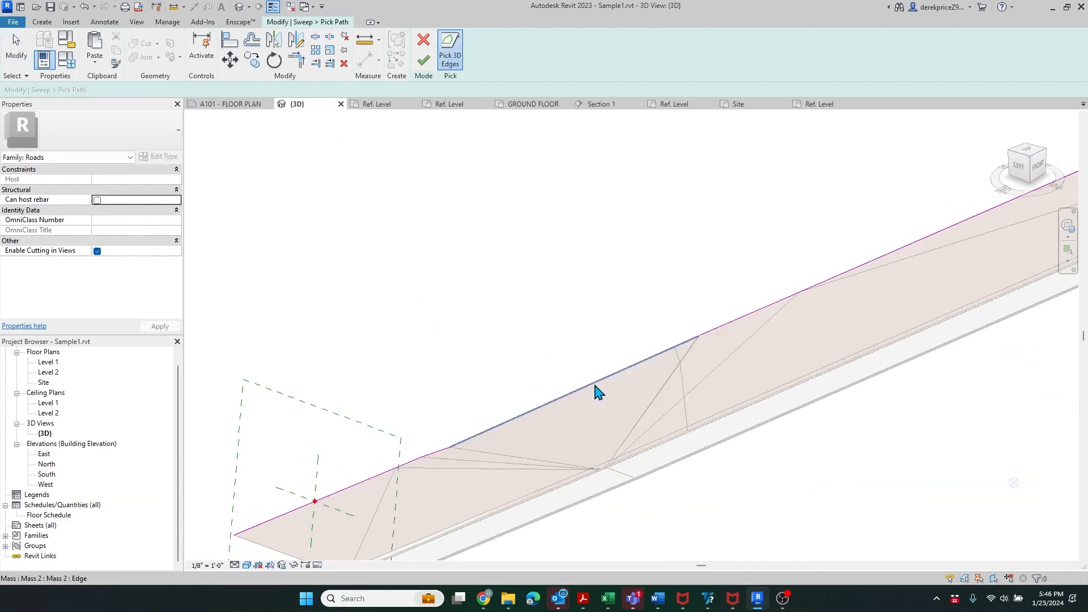
# - Retry finishing the path, continue past the loop error, and trim the first edge segments together
pyautogui.click(424, 60)
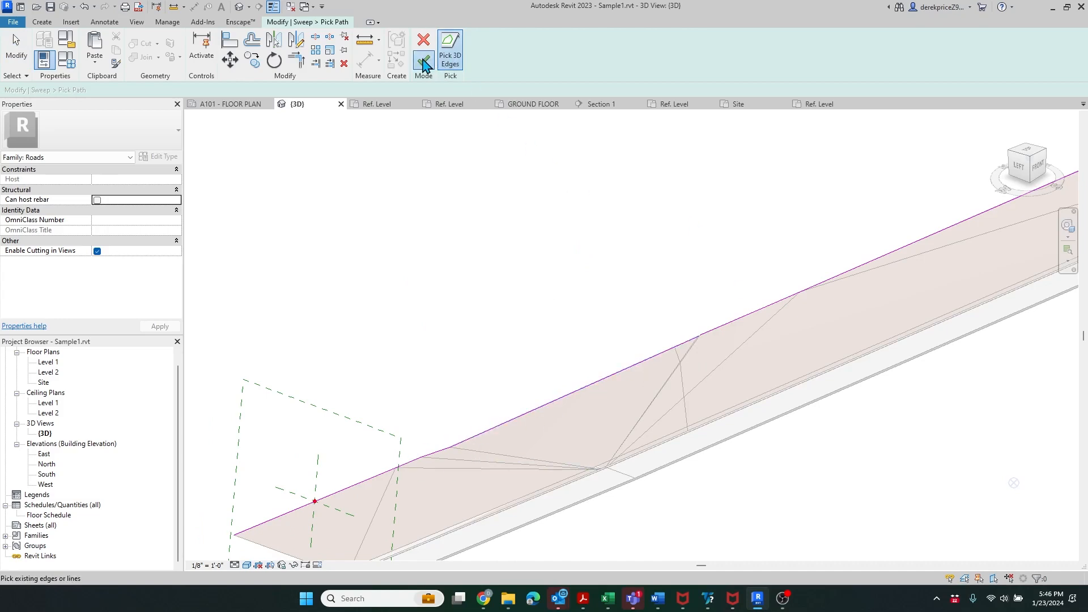
pyautogui.click(1048, 571)
pyautogui.click(301, 64)
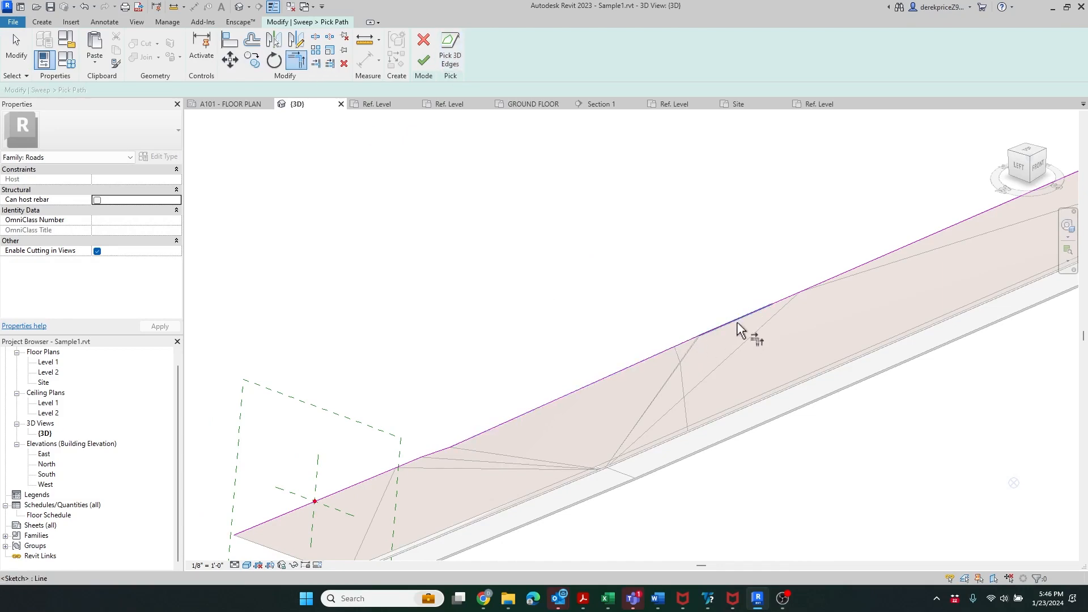
pyautogui.click(738, 324)
pyautogui.click(442, 454)
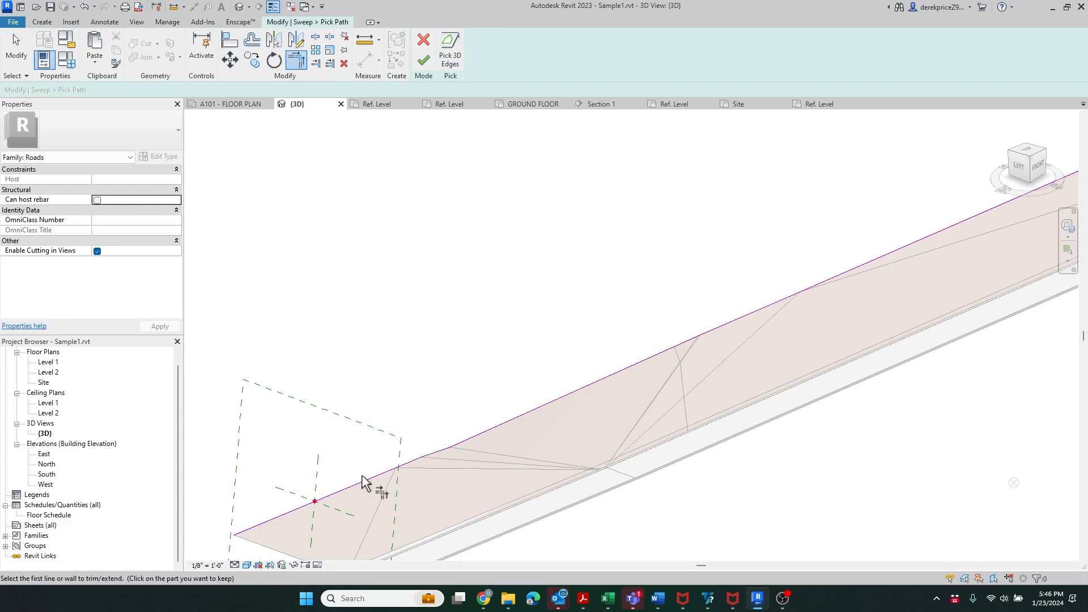
# - Finish the road-edge path and build the sweep with the Sidewalk 001 profile
pyautogui.click(423, 60)
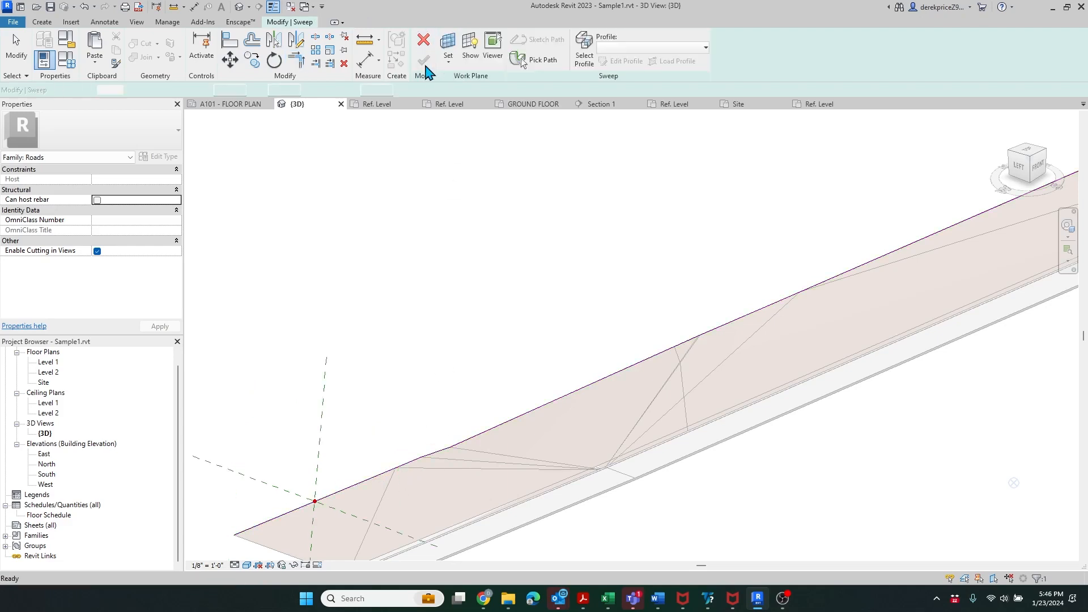
pyautogui.scroll(-5, 512, 476)
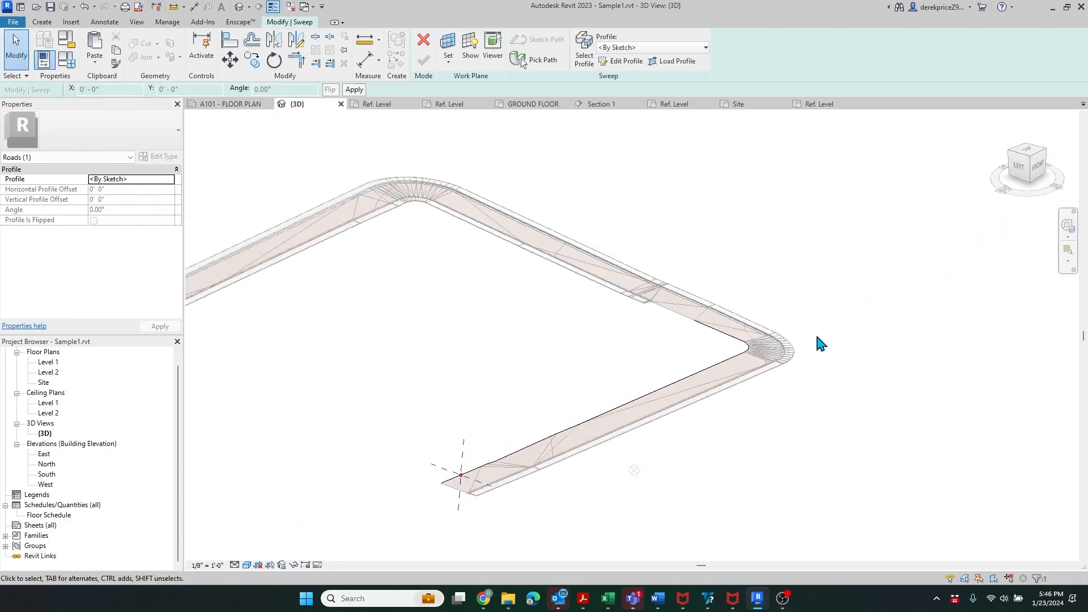
pyautogui.scroll(4, 821, 343)
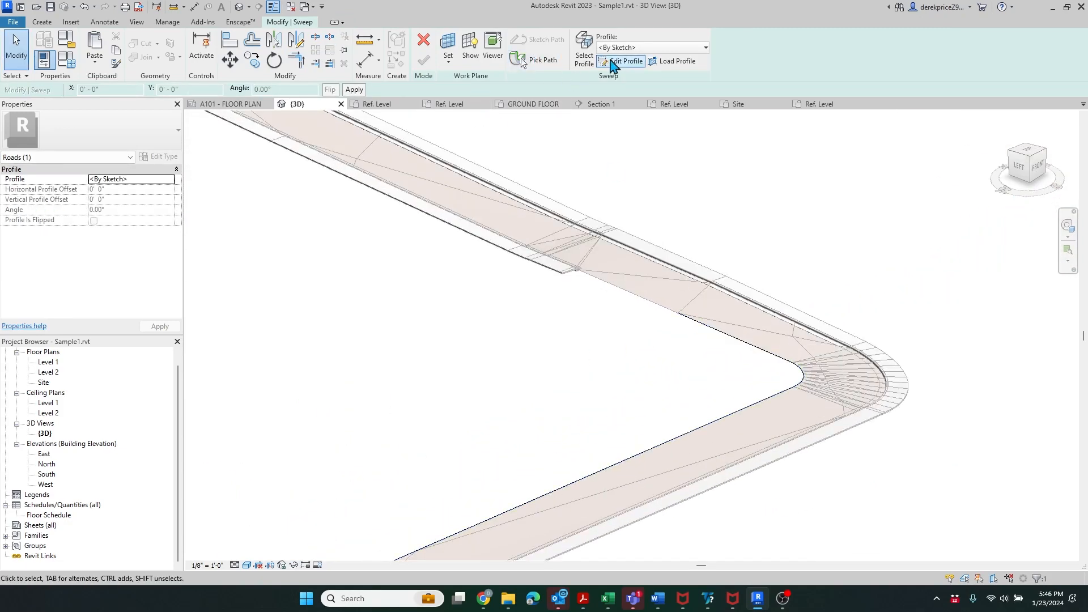
pyautogui.click(659, 47)
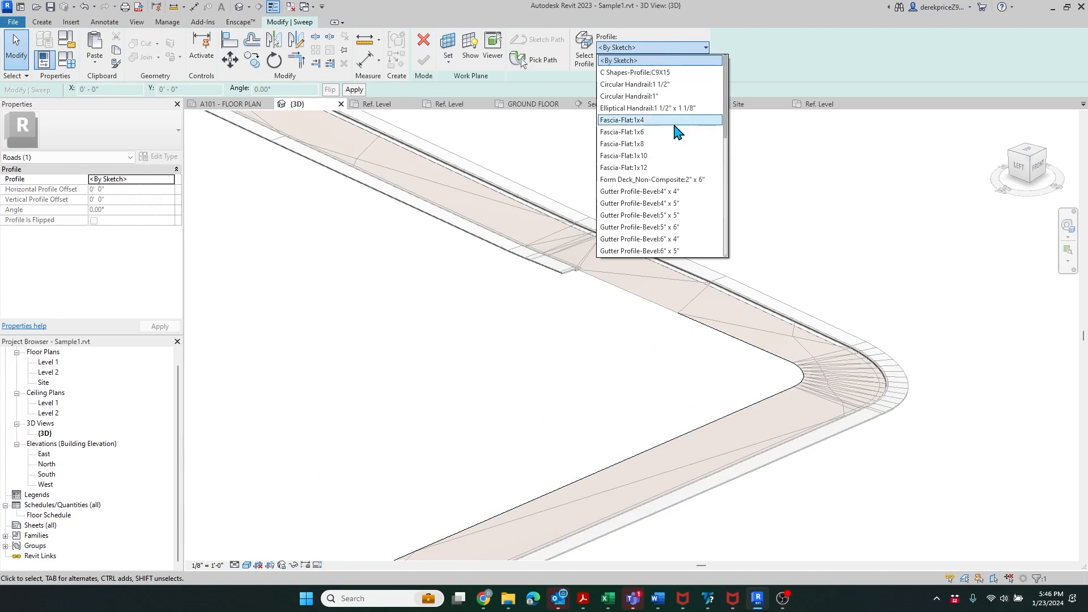
pyautogui.scroll(-8, 675, 132)
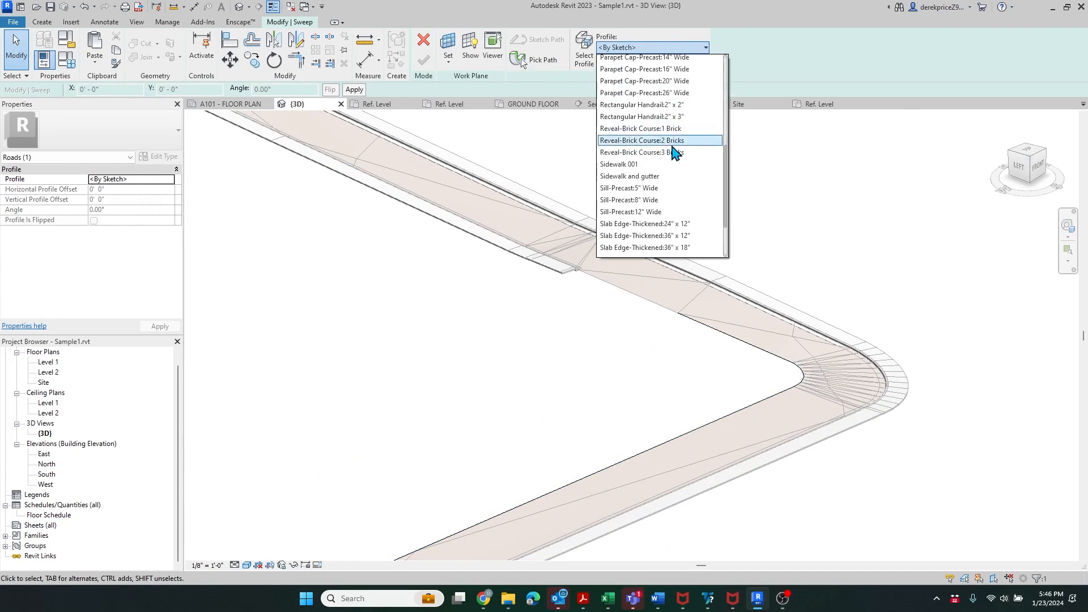
pyautogui.click(635, 164)
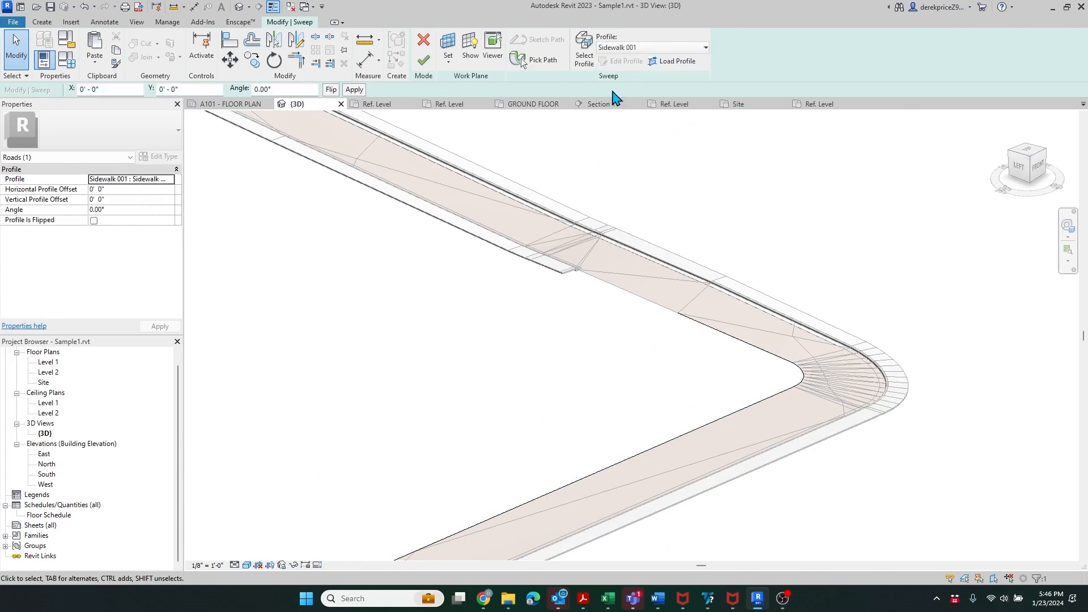
pyautogui.scroll(-3, 791, 283)
pyautogui.scroll(6, 483, 481)
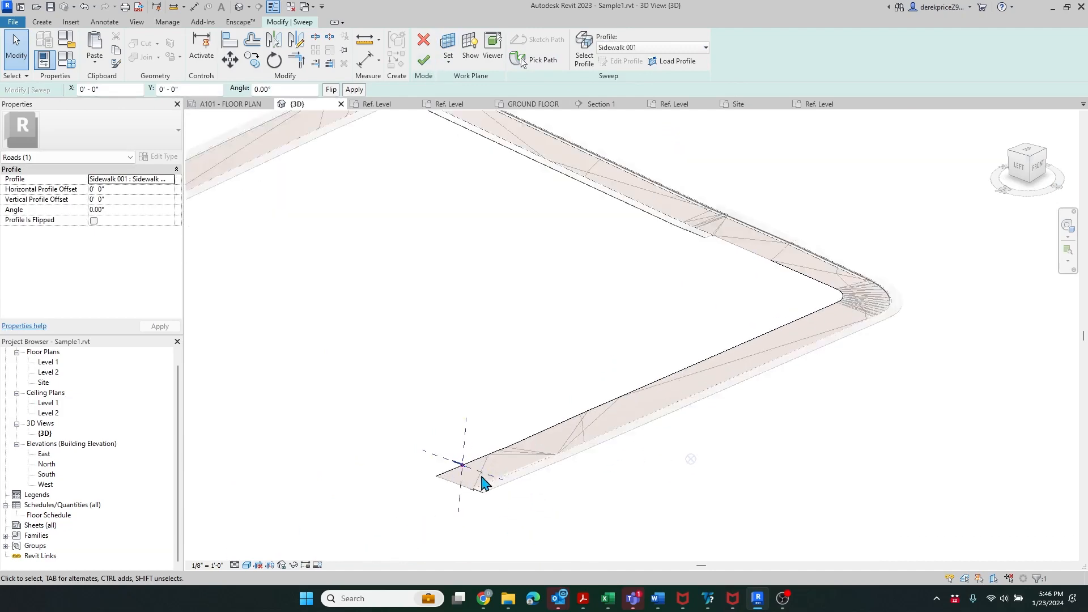
pyautogui.scroll(5, 457, 510)
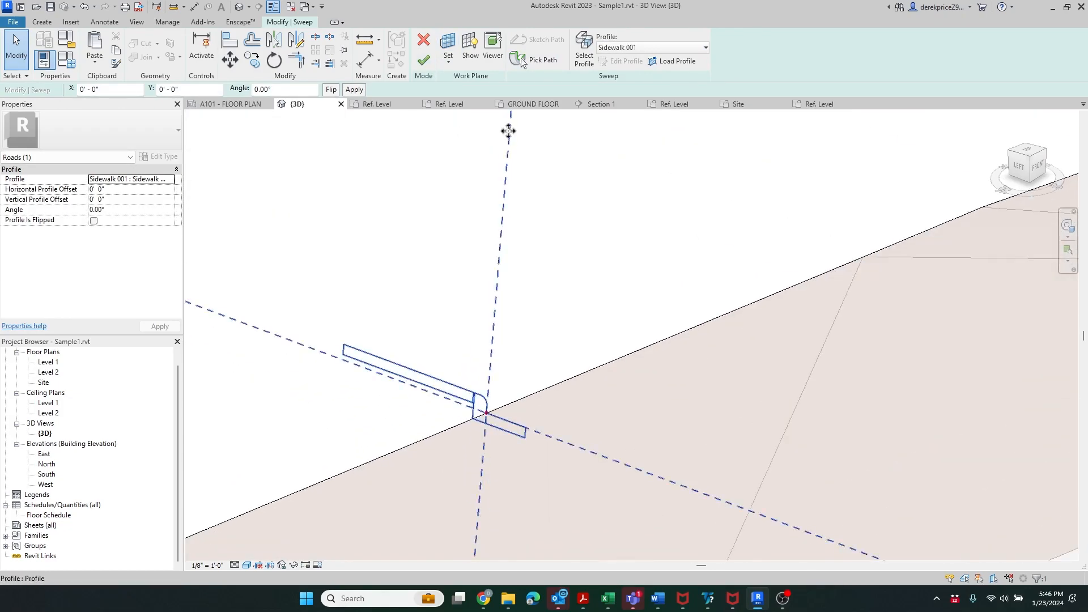
pyautogui.click(424, 59)
# - Start a second sweep after the sidewalk sweep is created
pyautogui.scroll(-3, 580, 505)
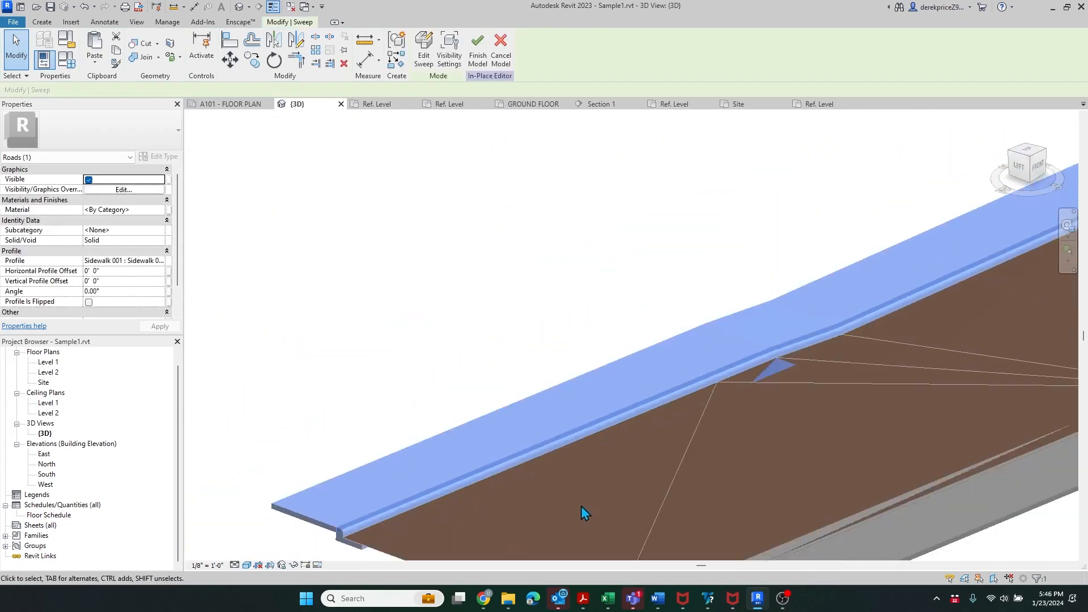
pyautogui.scroll(-5, 580, 502)
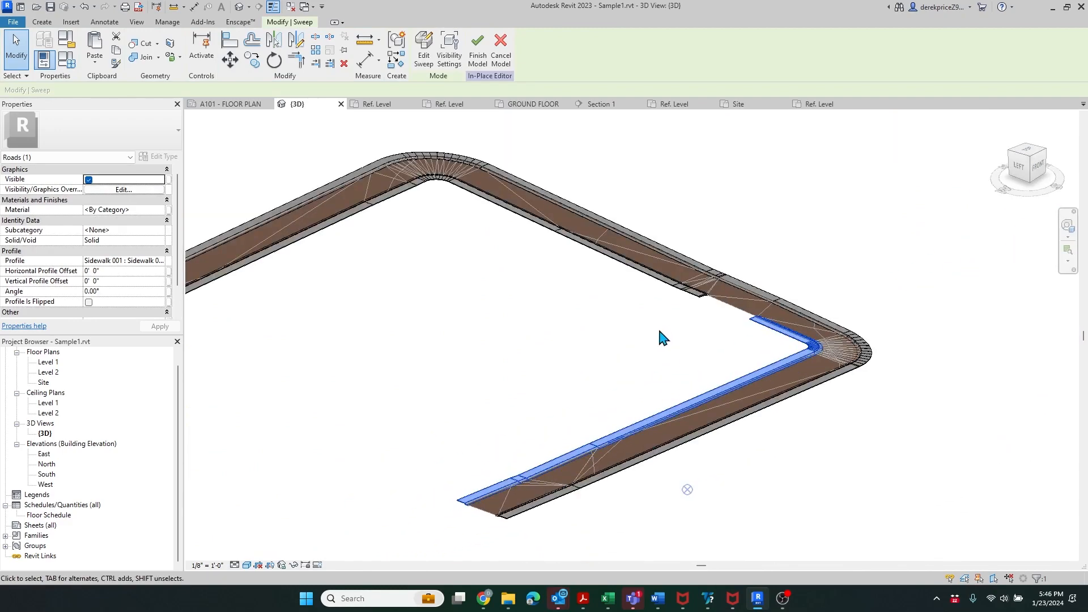
pyautogui.scroll(5, 866, 298)
pyautogui.scroll(4, 866, 298)
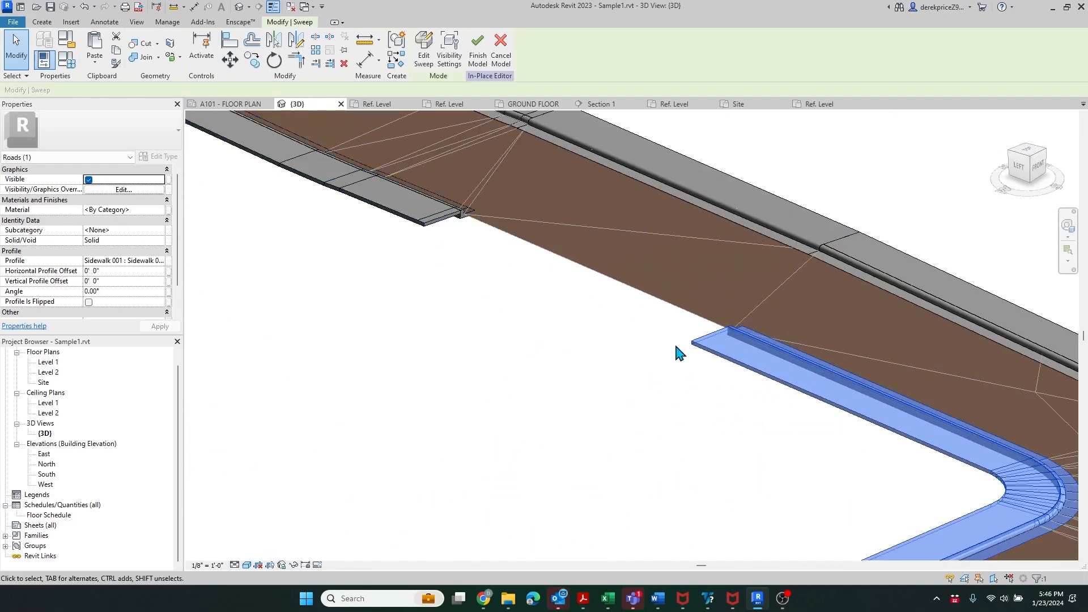
pyautogui.click(424, 55)
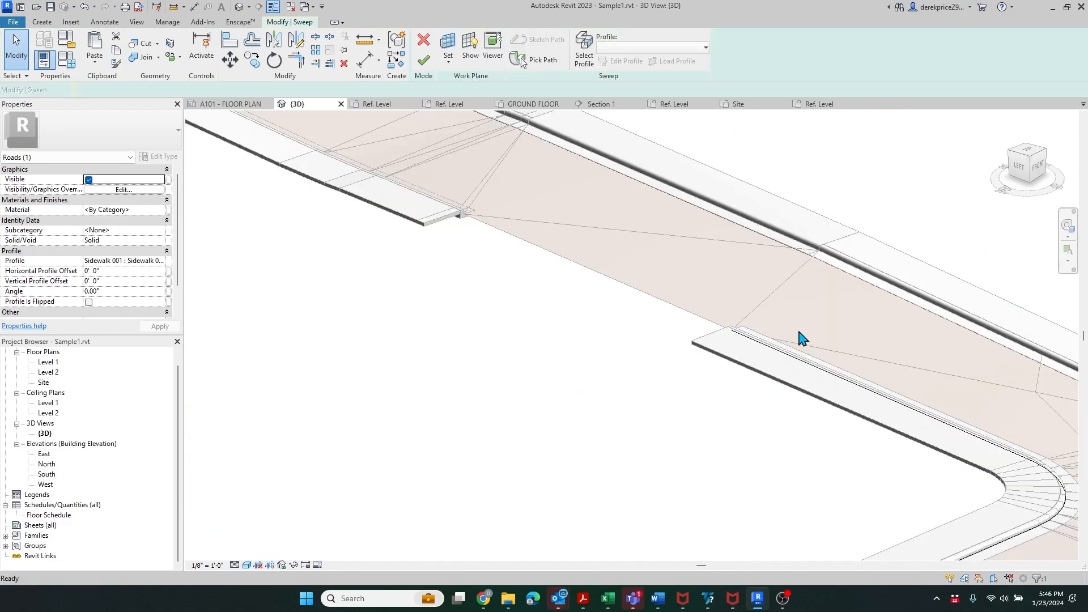
# - Pick sidewalk edges as a new sweep path and finish the second sweep
pyautogui.click(737, 335)
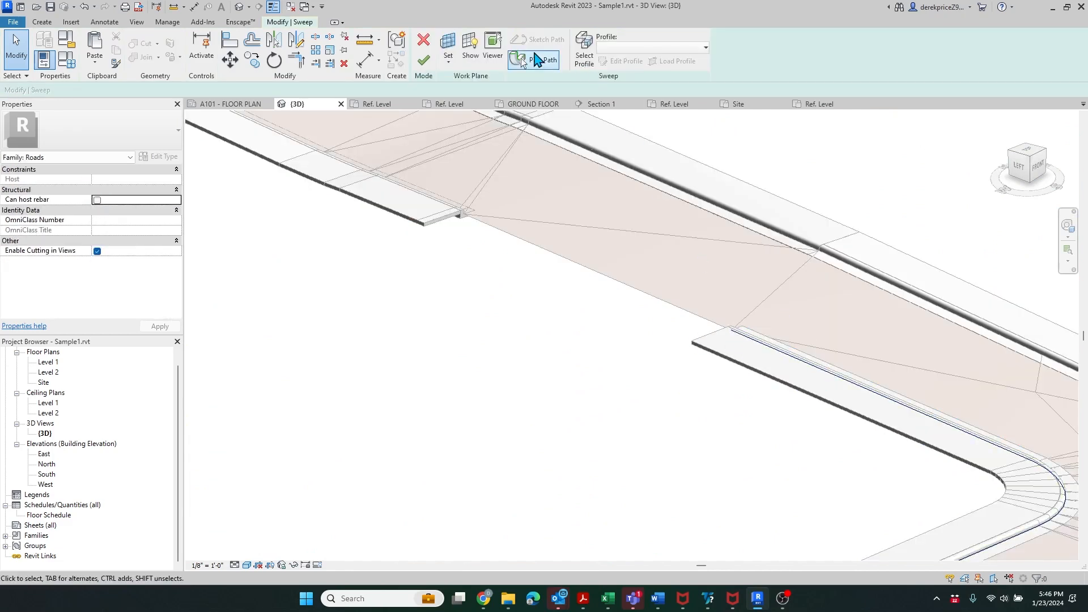
pyautogui.click(534, 59)
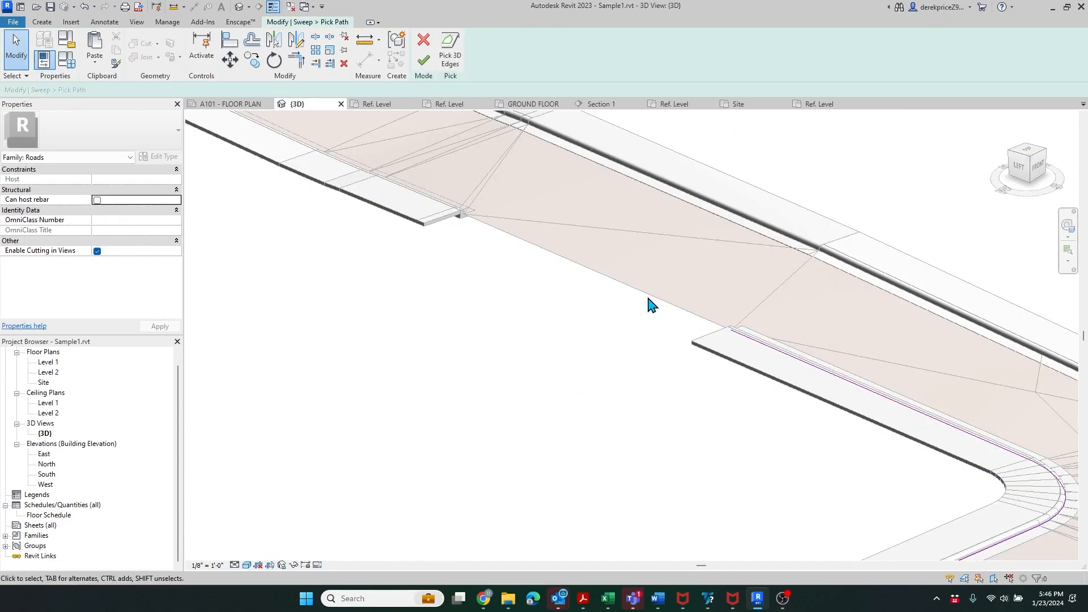
pyautogui.click(456, 56)
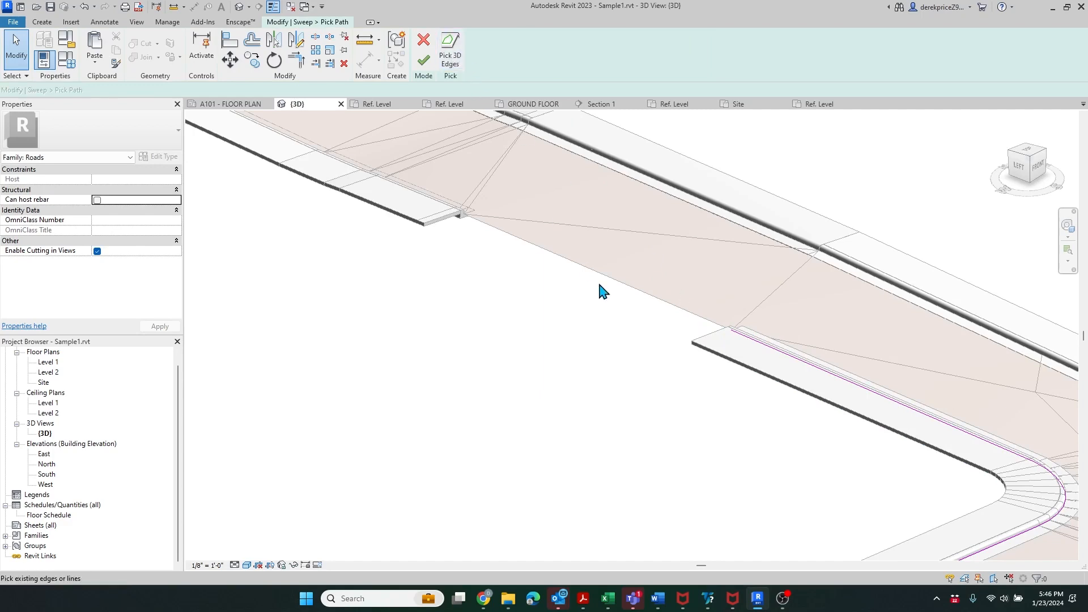
pyautogui.click(615, 282)
pyautogui.click(425, 59)
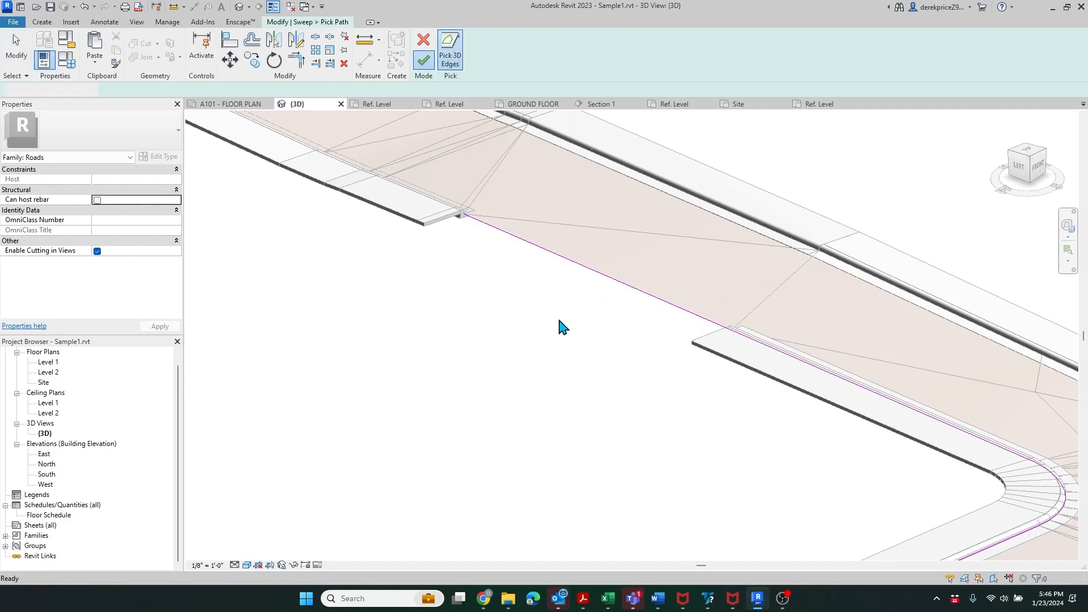
pyautogui.click(425, 59)
# - Undo four times to discard the second sweep and return to the In-Place Editor
pyautogui.scroll(5, 448, 210)
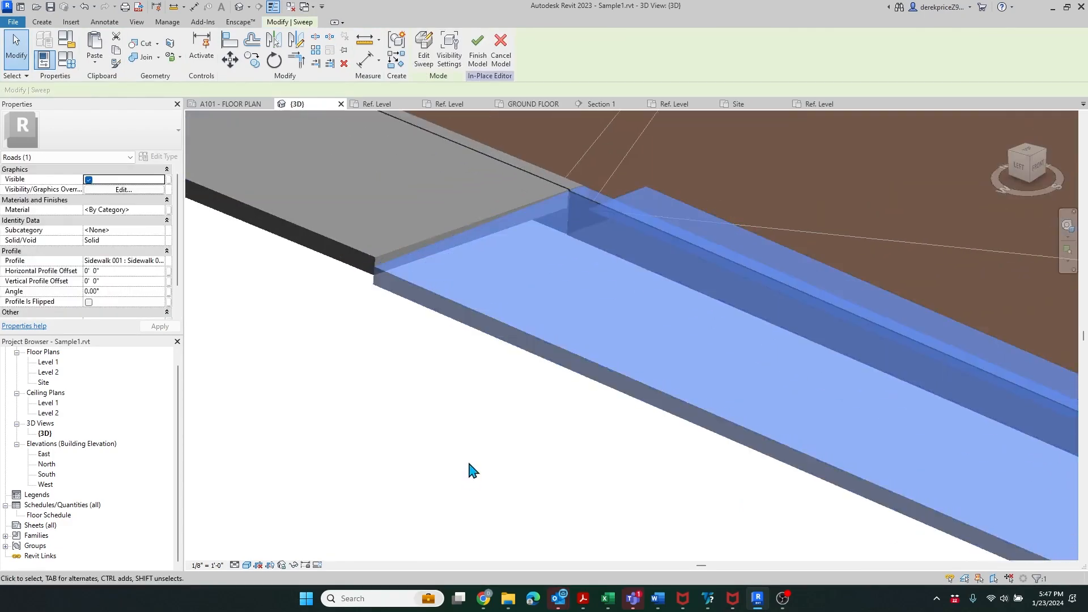
pyautogui.click(83, 8)
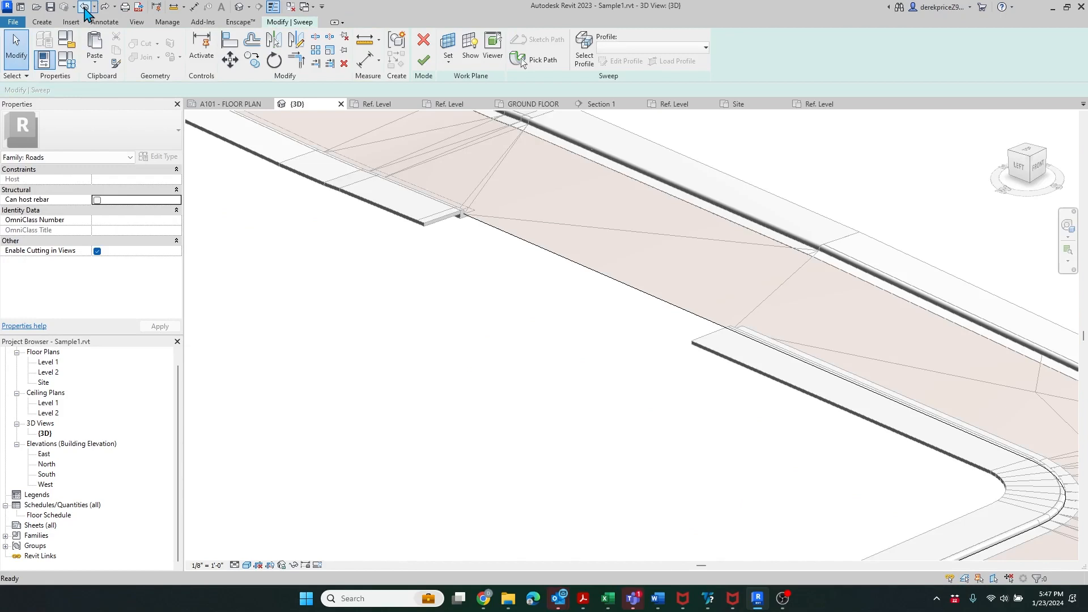
pyautogui.click(83, 7)
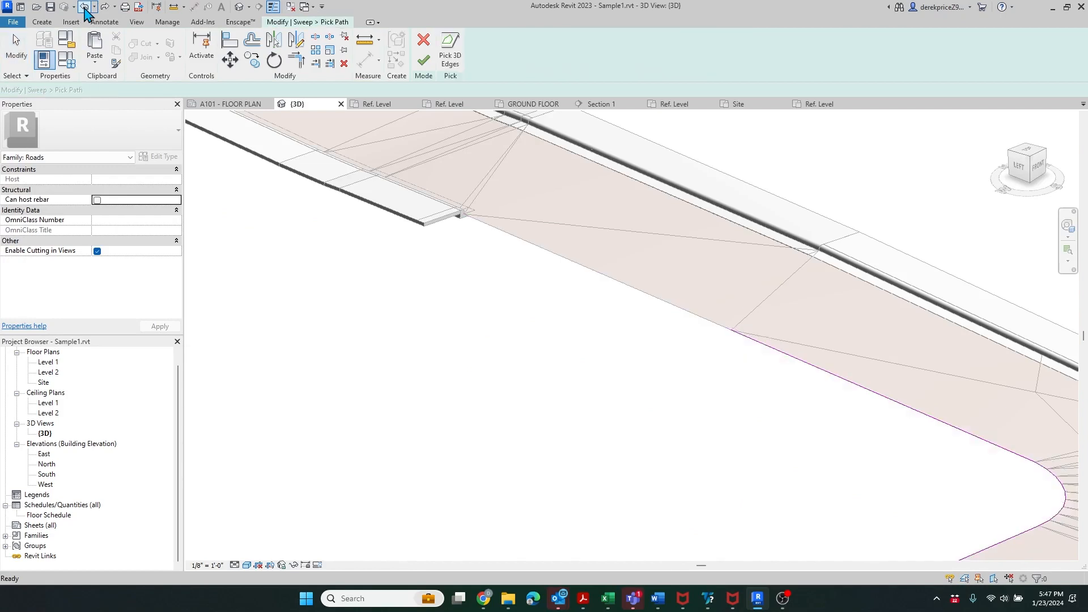
pyautogui.click(83, 8)
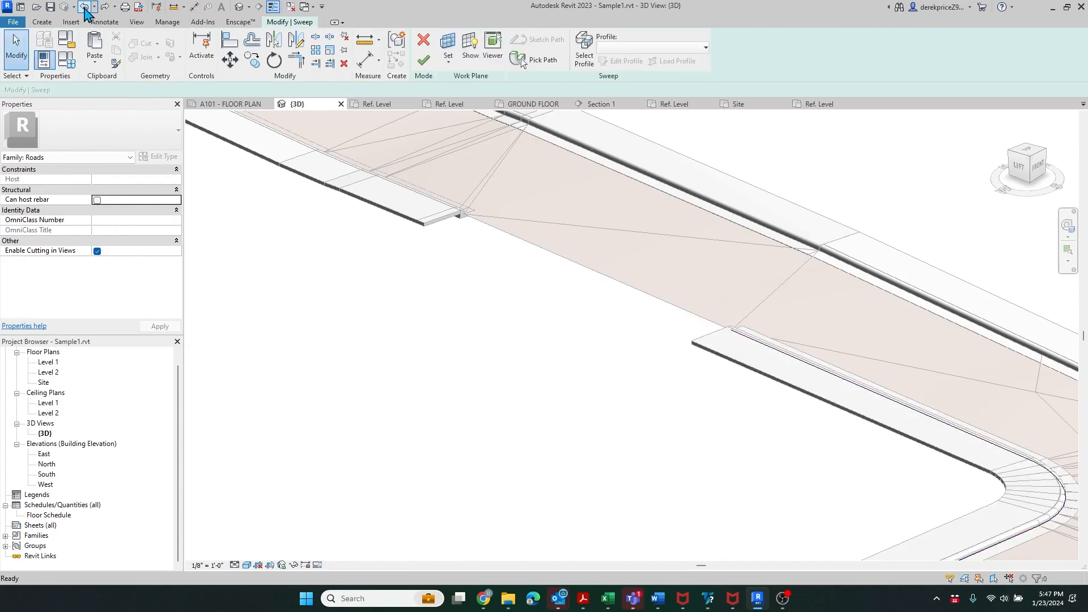
pyautogui.click(84, 7)
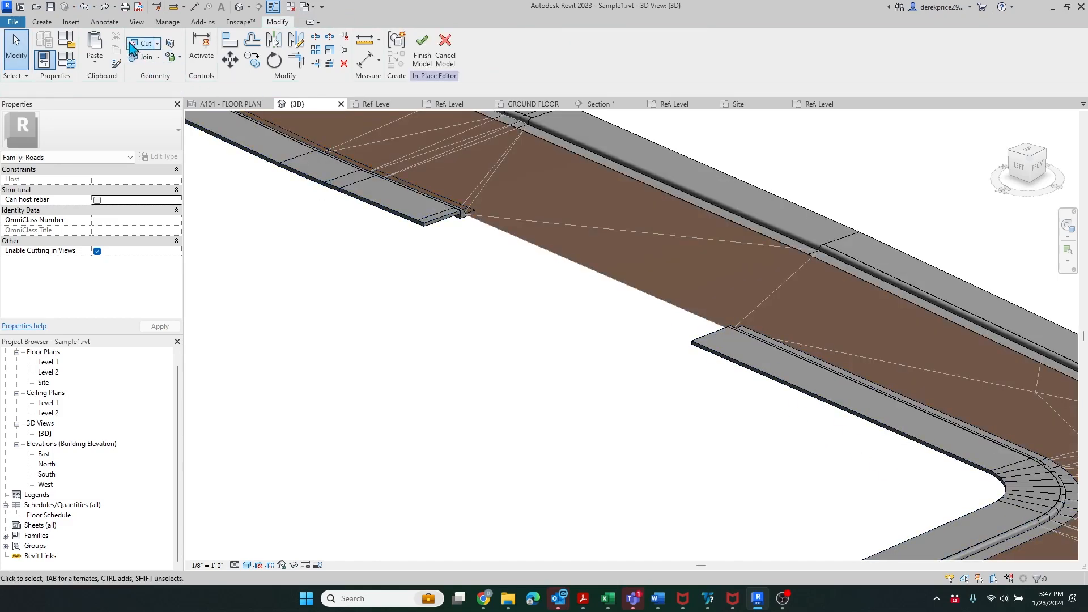
# - Start a Swept Blend with the road edge as its path and open Profile 1 for editing
pyautogui.click(42, 23)
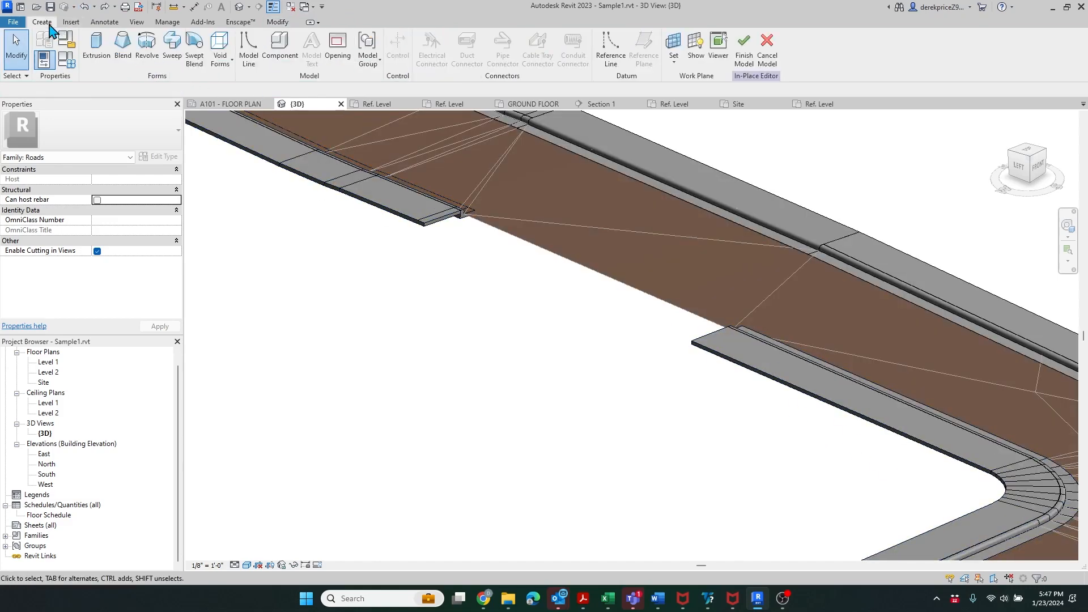
pyautogui.click(195, 51)
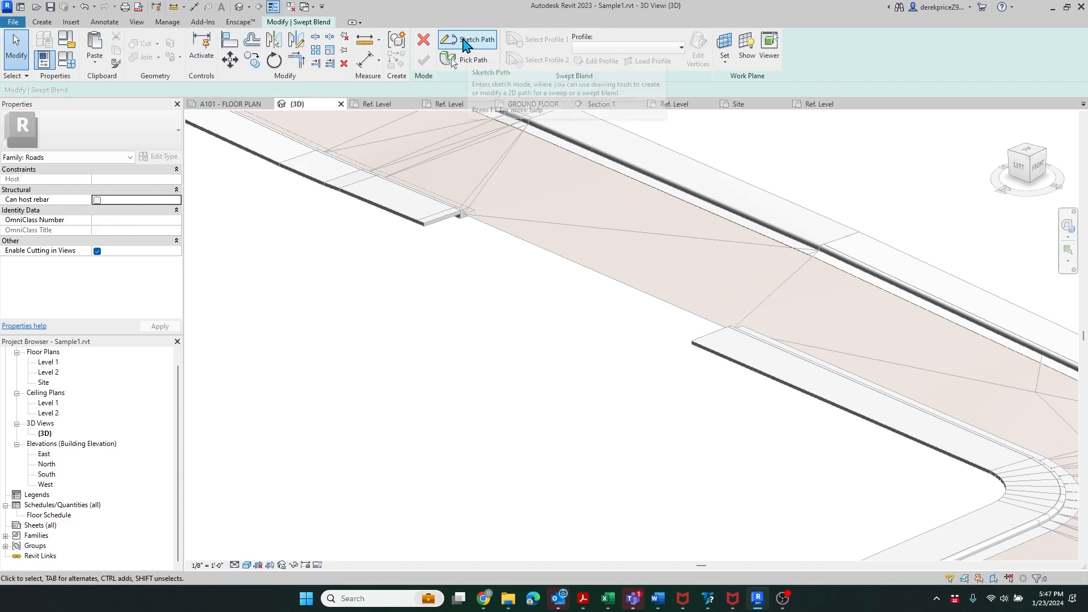
pyautogui.click(471, 59)
pyautogui.click(512, 242)
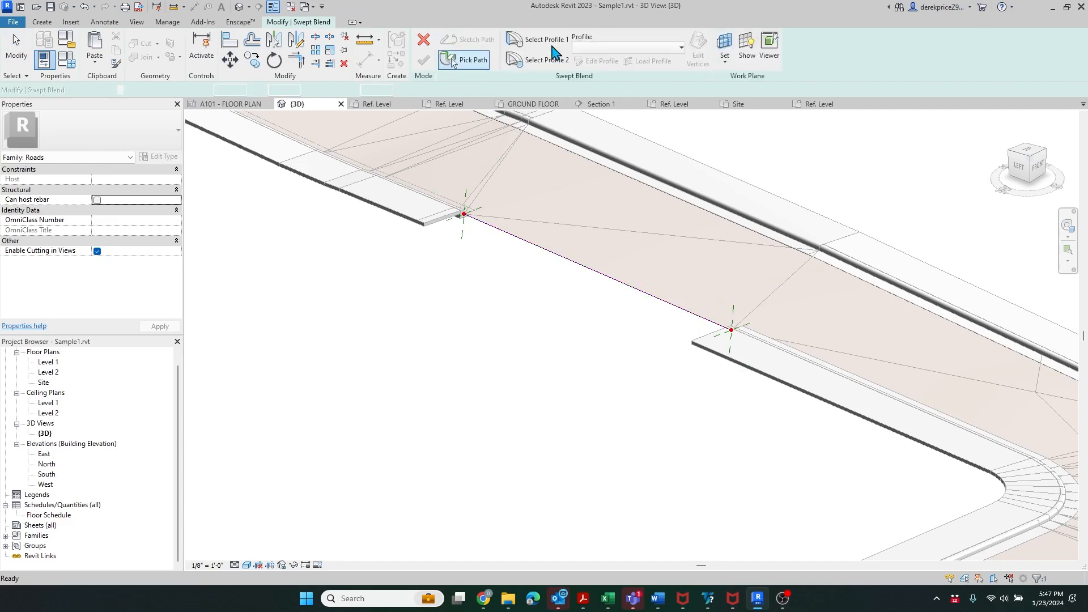
pyautogui.click(545, 40)
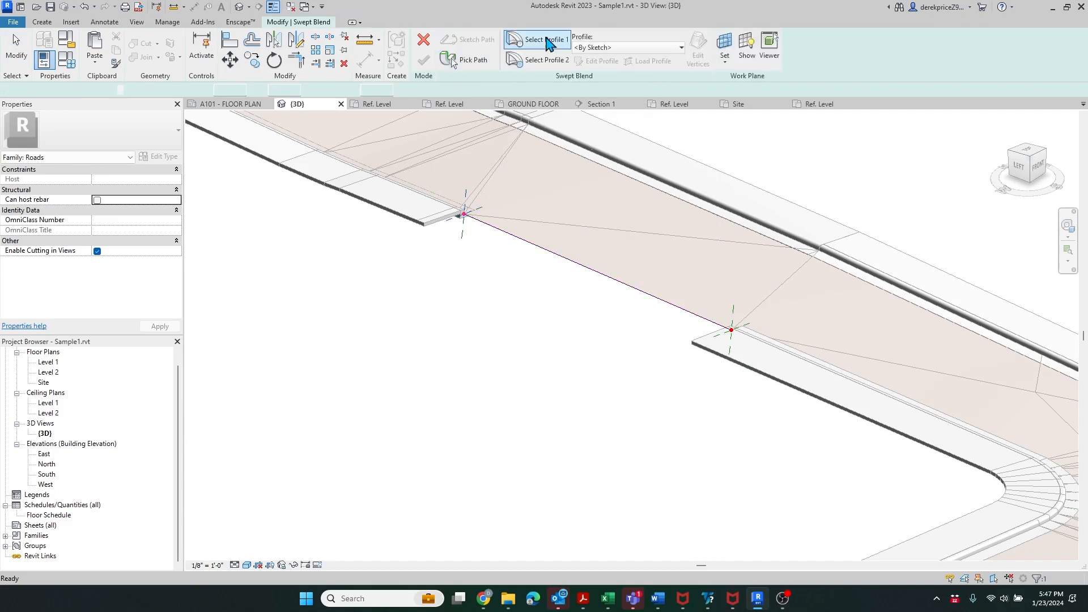
pyautogui.click(640, 47)
pyautogui.click(622, 37)
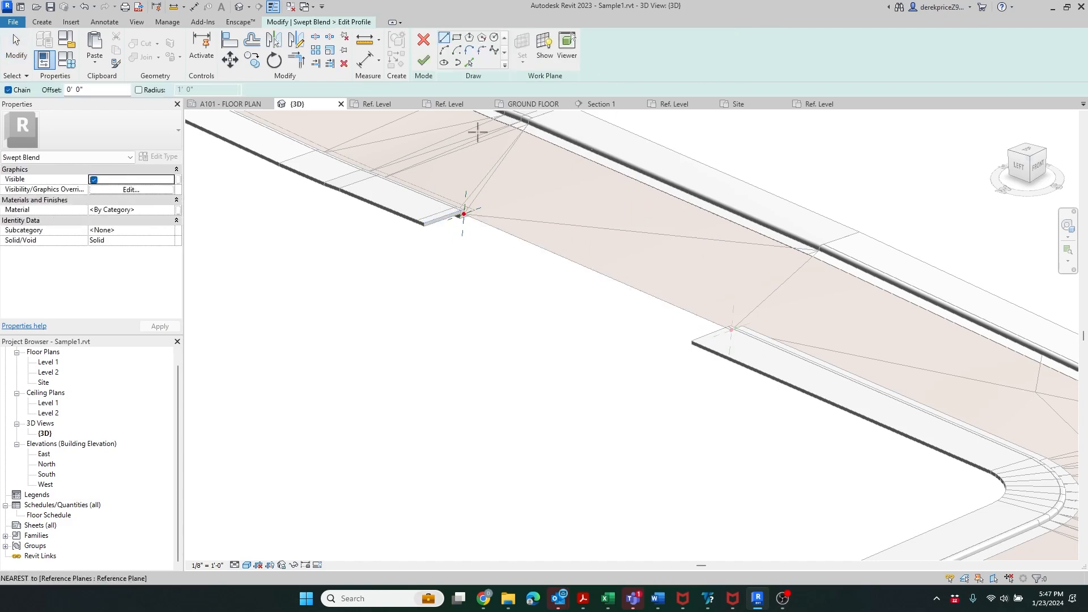
# - Pick the curb's rounded edge, the slab's lower edges and vertical edge as profile lines
pyautogui.scroll(5, 445, 200)
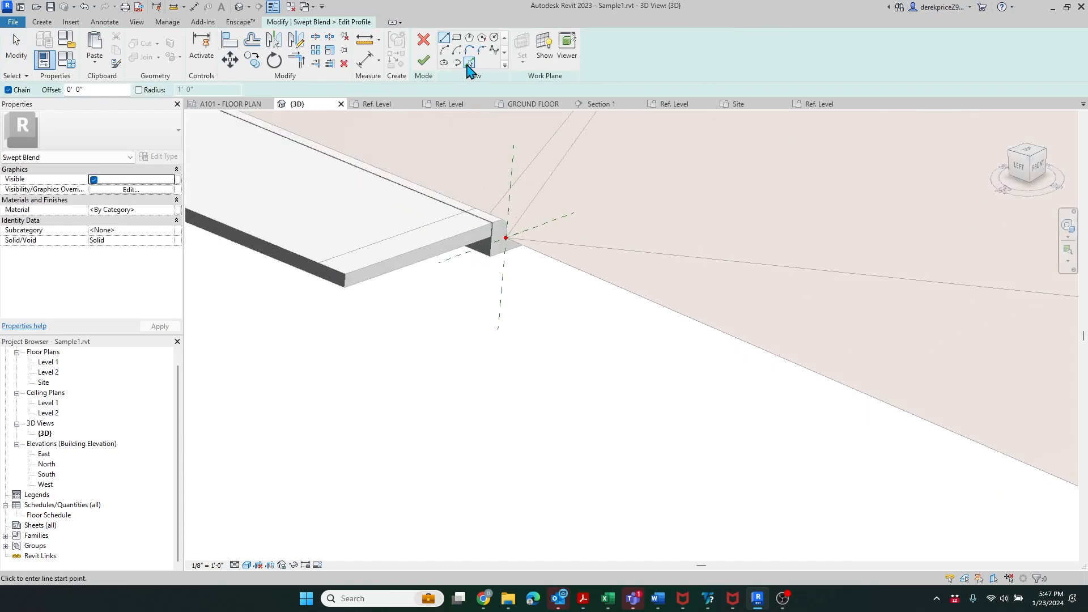
pyautogui.scroll(3, 399, 264)
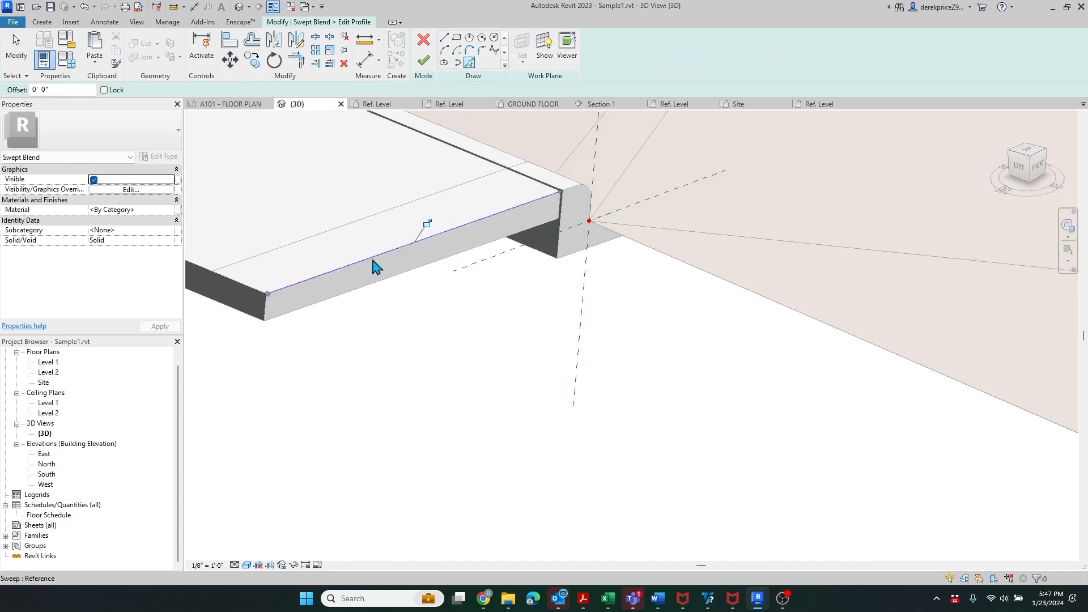
pyautogui.scroll(4, 587, 193)
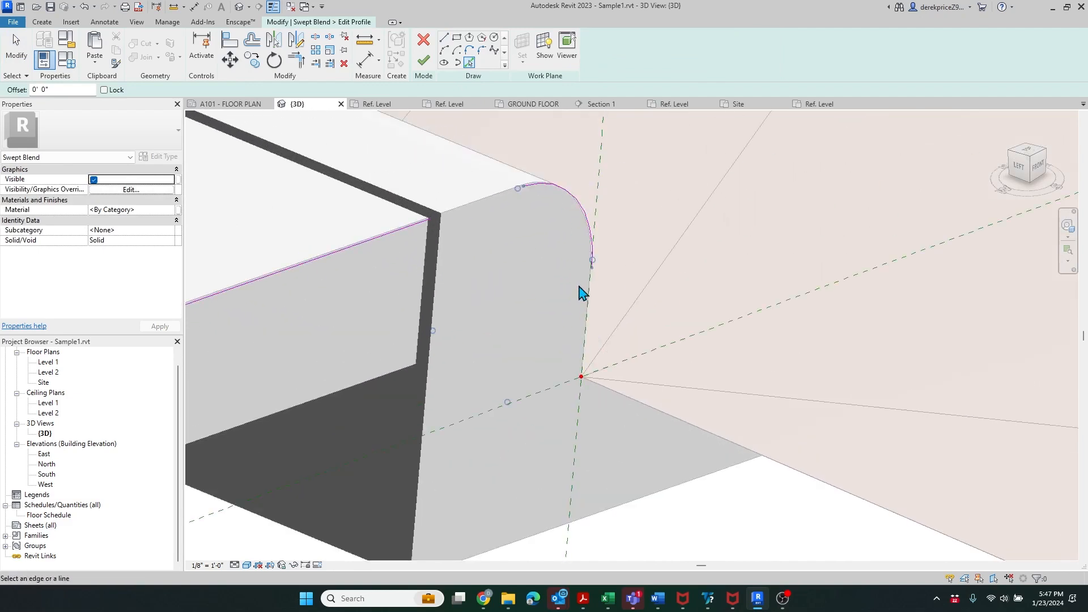
pyautogui.click(588, 306)
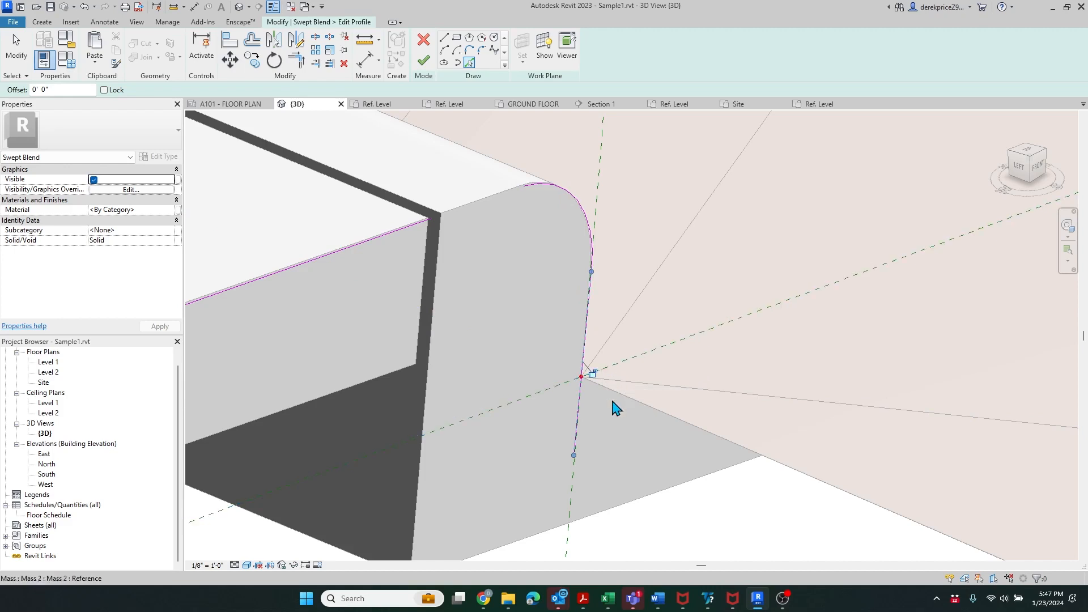
pyautogui.click(606, 509)
pyautogui.scroll(-3, 475, 363)
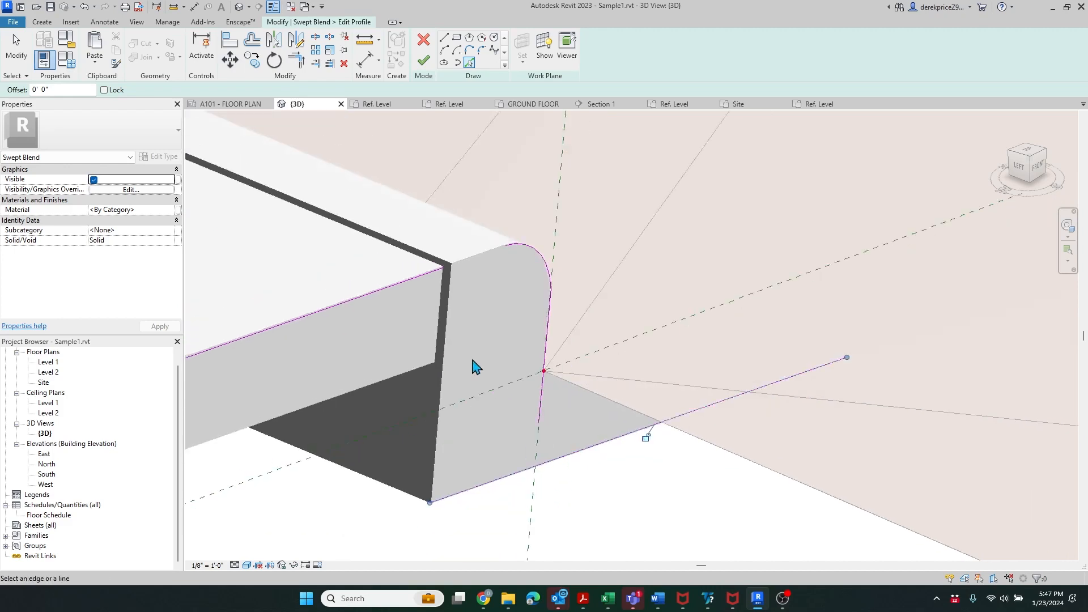
pyautogui.click(445, 433)
pyautogui.click(430, 363)
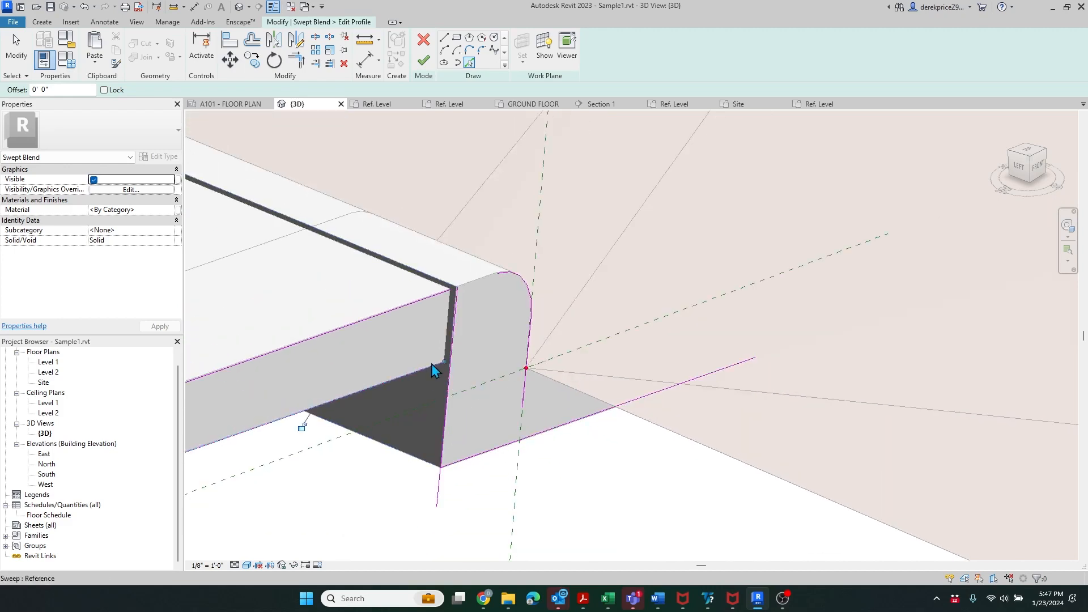
# - Orbit to the slab underside and add the far-end vertical edge to the profile
pyautogui.scroll(3, 656, 388)
pyautogui.scroll(-4, 513, 375)
pyautogui.scroll(-2, 516, 379)
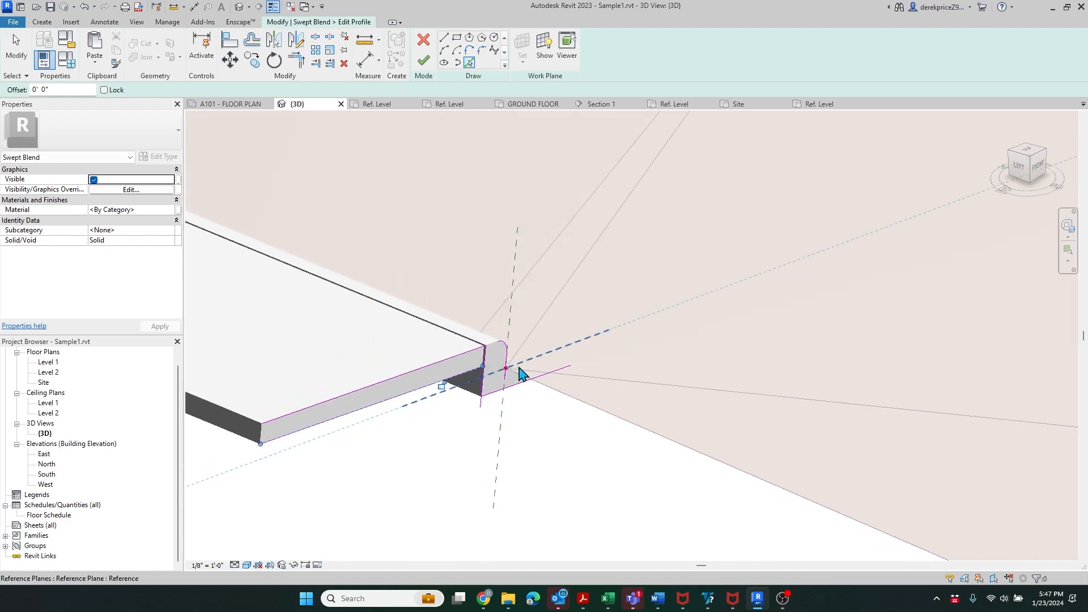
pyautogui.scroll(5, 513, 374)
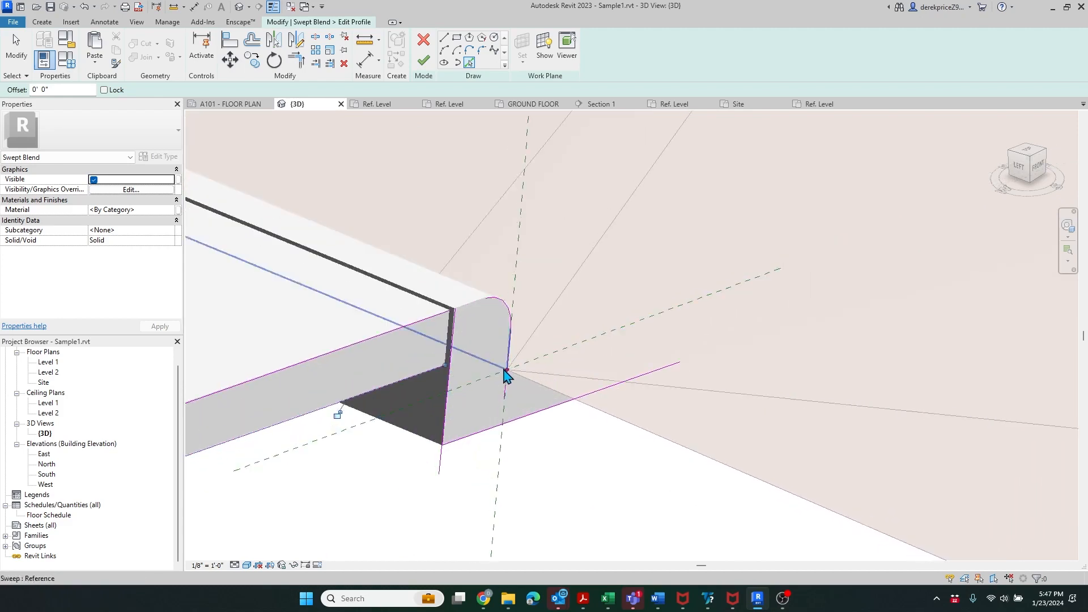
pyautogui.scroll(-4, 839, 352)
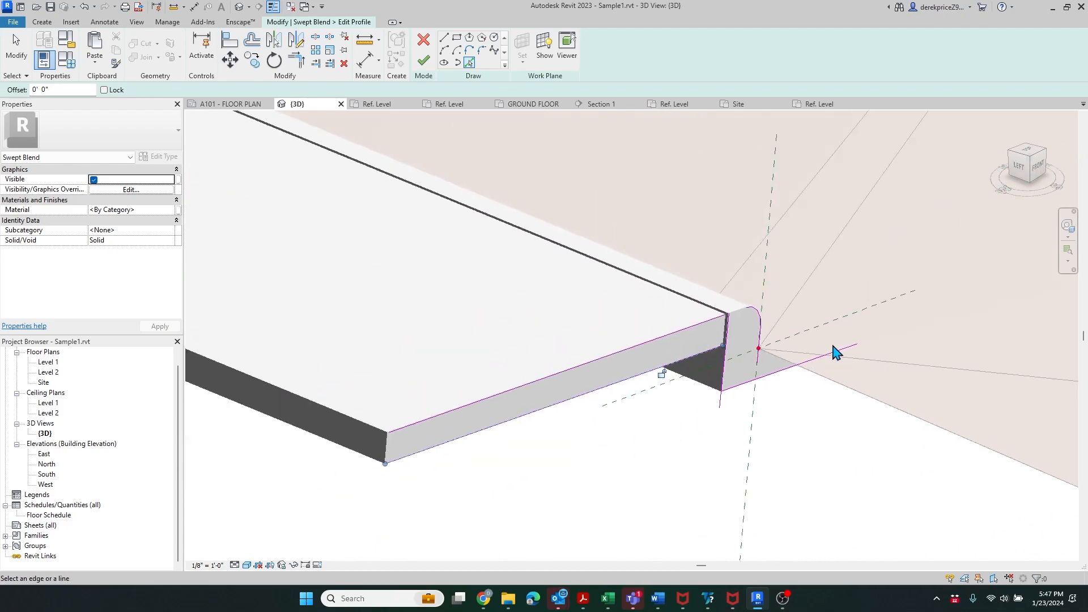
pyautogui.keyDown('shift'); pyautogui.moveTo(833, 393); pyautogui.dragTo(851, 470, button='middle'); pyautogui.keyUp('shift')
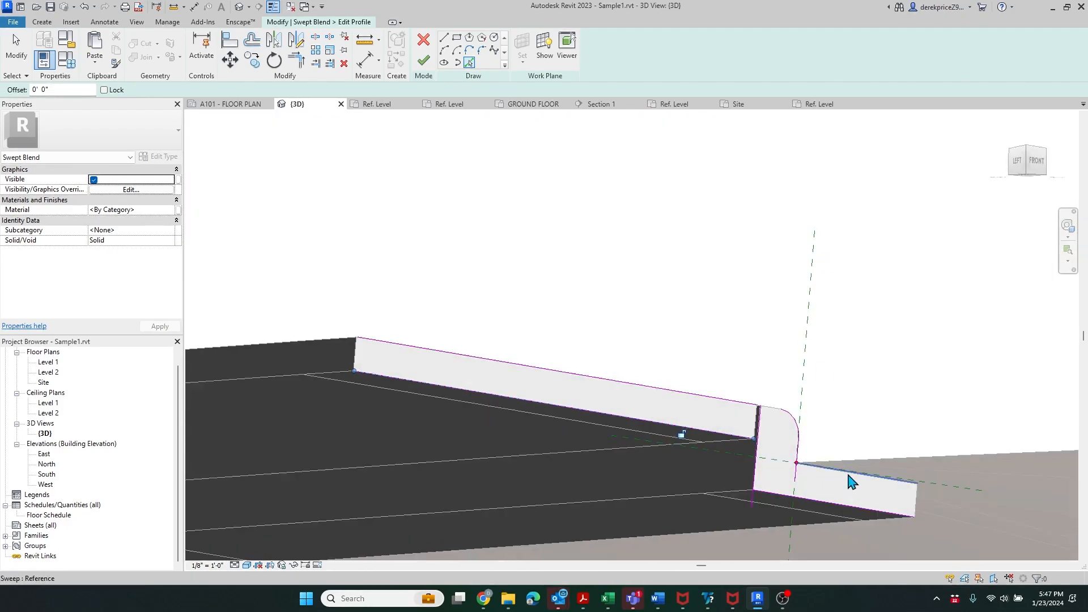
pyautogui.click(356, 361)
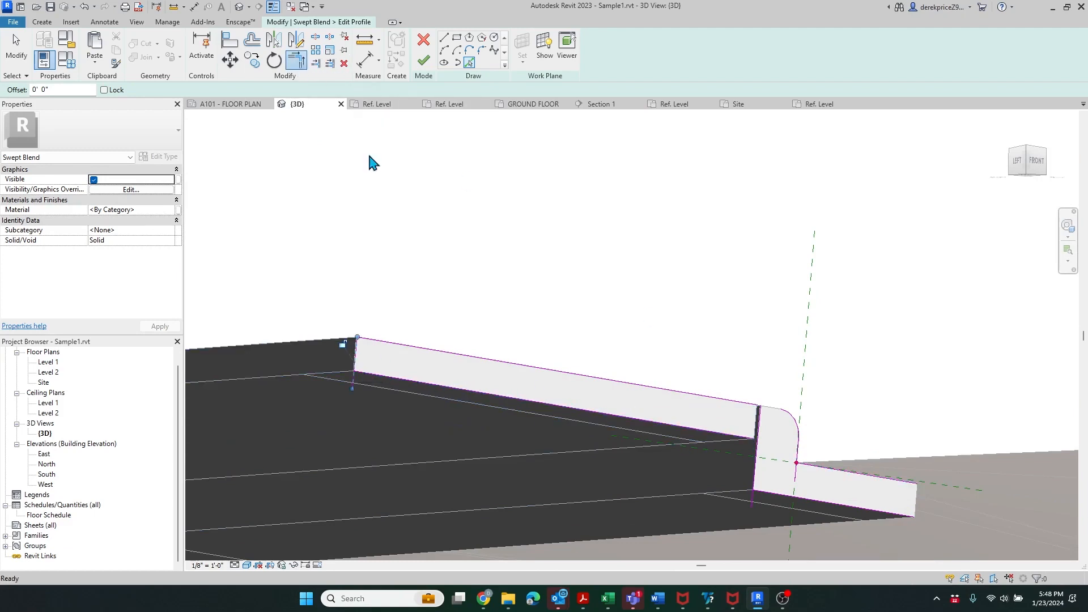
# - Join the corner arc to the top edge and add the profile's right vertical edge
pyautogui.press('Escape')
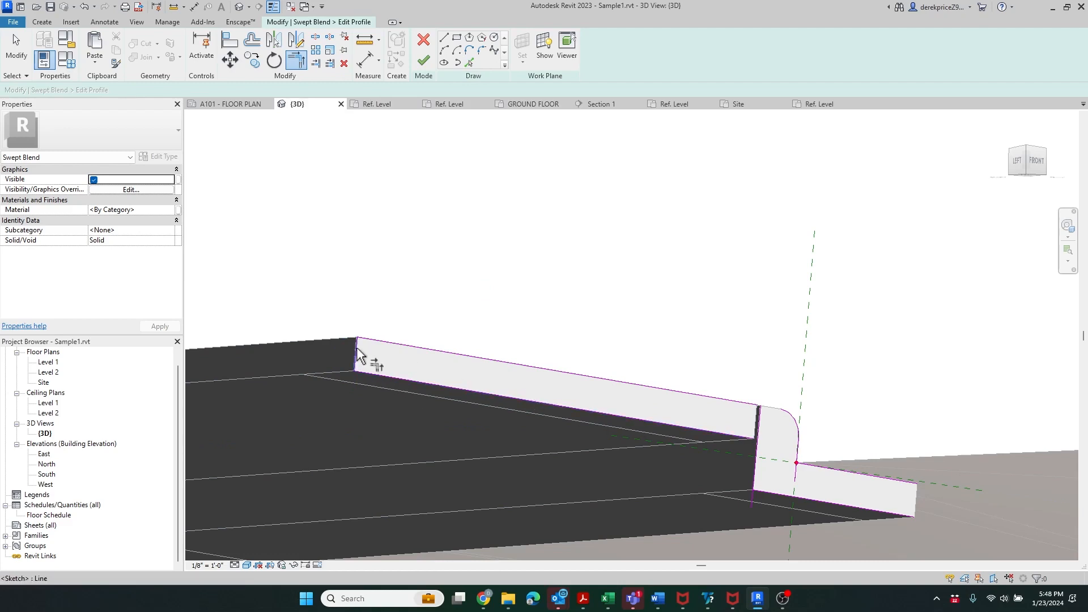
pyautogui.scroll(5, 772, 442)
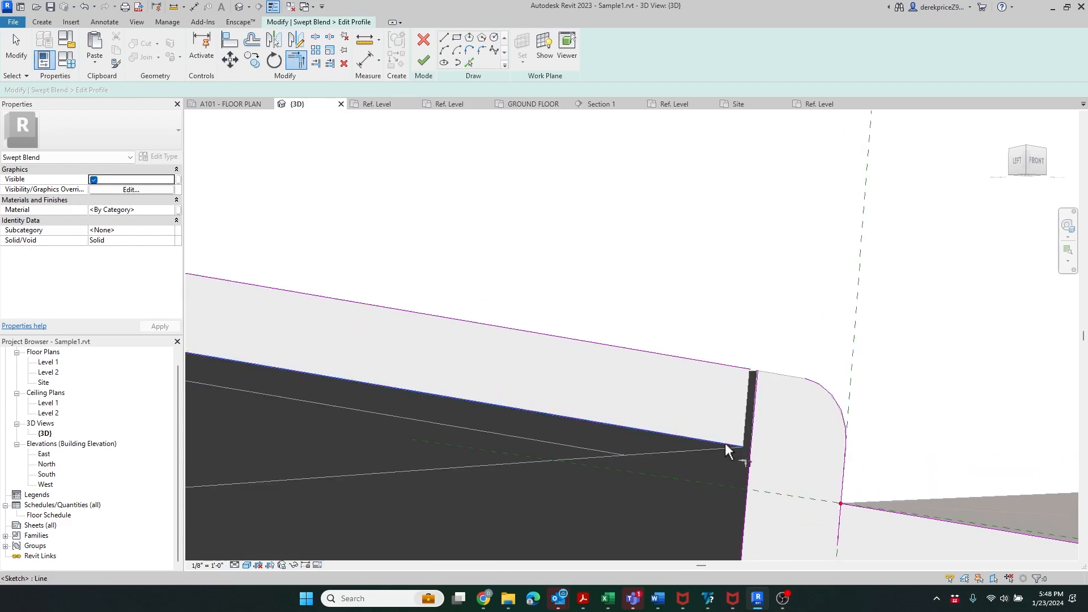
pyautogui.click(822, 389)
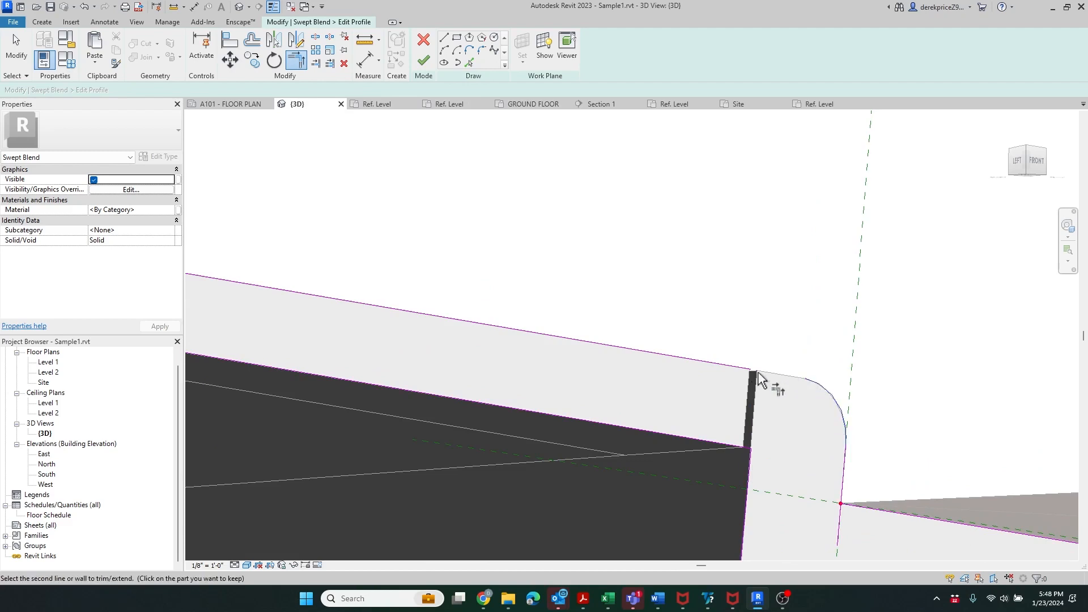
pyautogui.click(739, 368)
pyautogui.scroll(-2, 708, 397)
pyautogui.scroll(3, 718, 420)
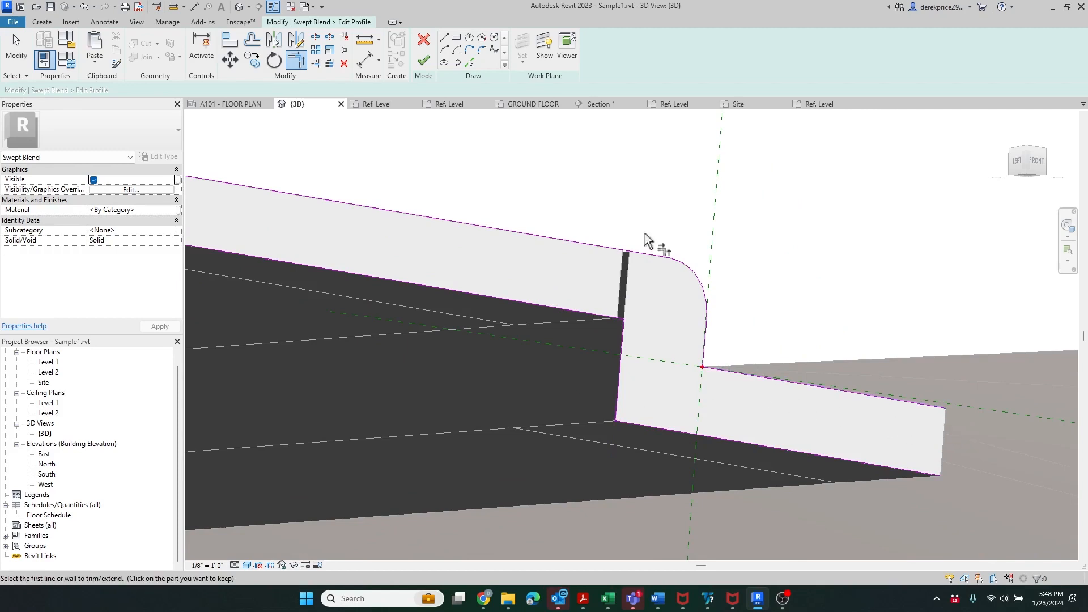
pyautogui.click(470, 63)
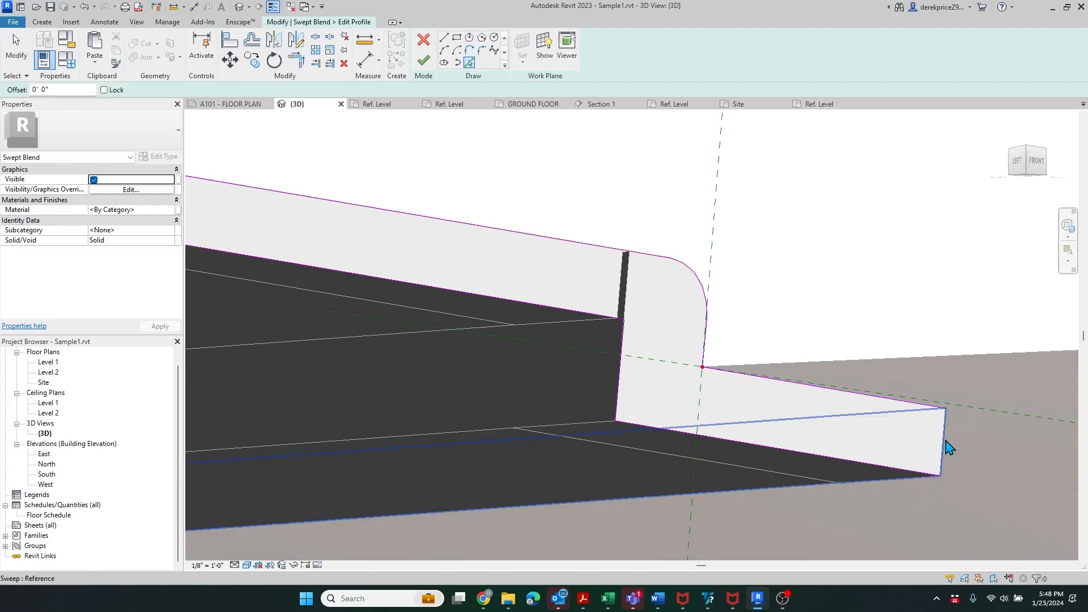
pyautogui.click(943, 445)
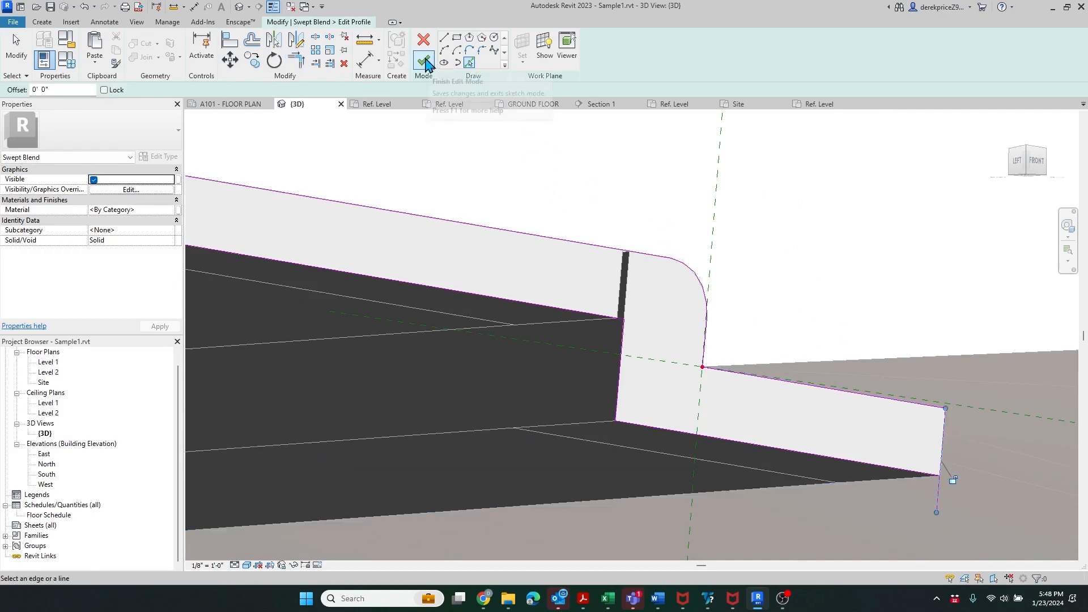
# - Trim the right, top and lower-left lines into a closed outline and finish the first profile
pyautogui.click(299, 59)
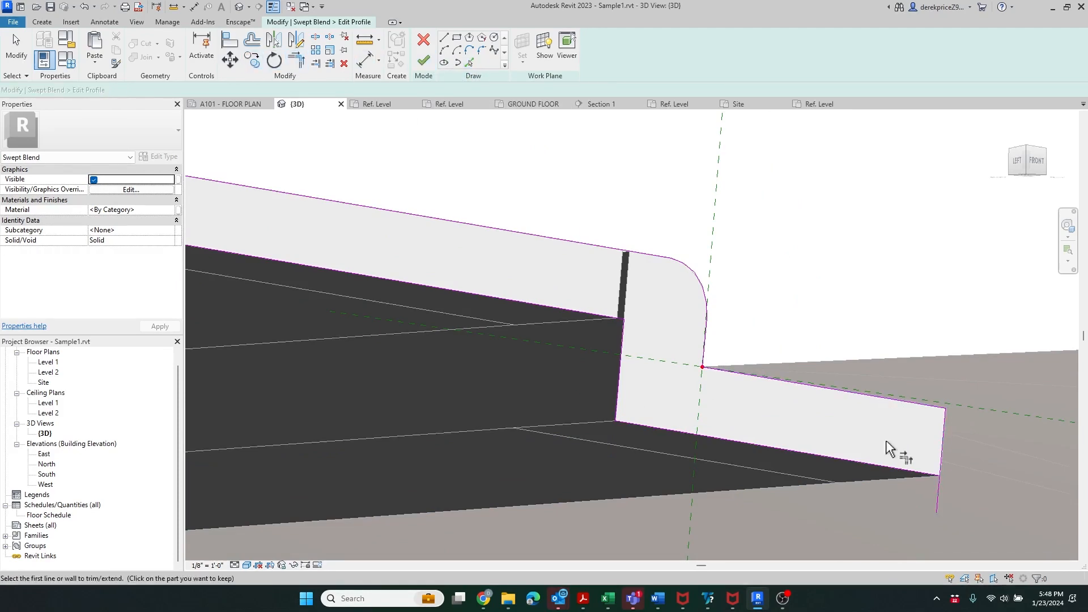
pyautogui.click(907, 470)
pyautogui.click(935, 410)
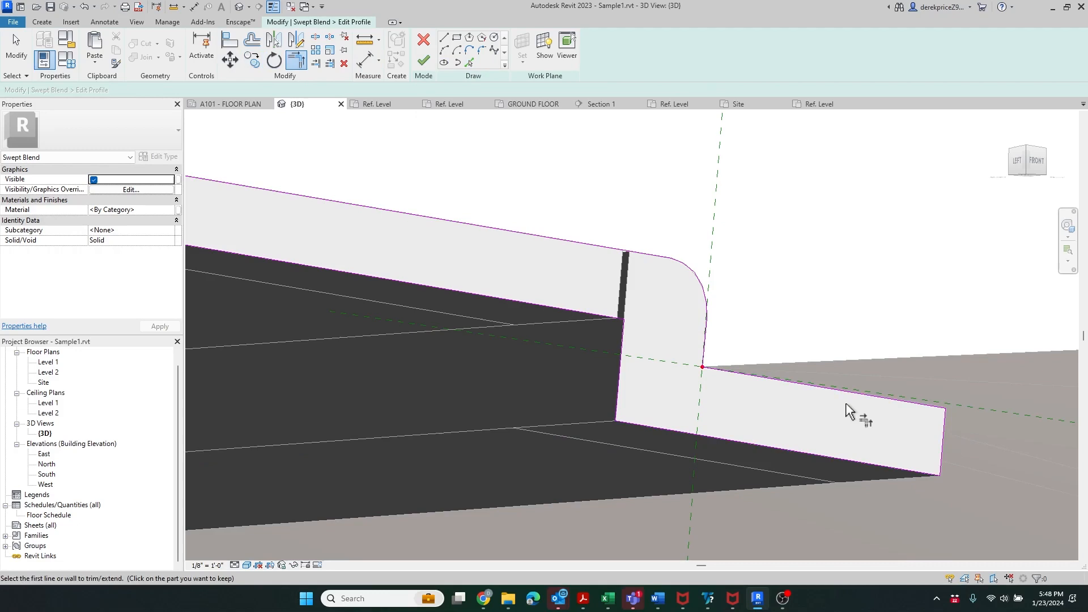
pyautogui.click(758, 379)
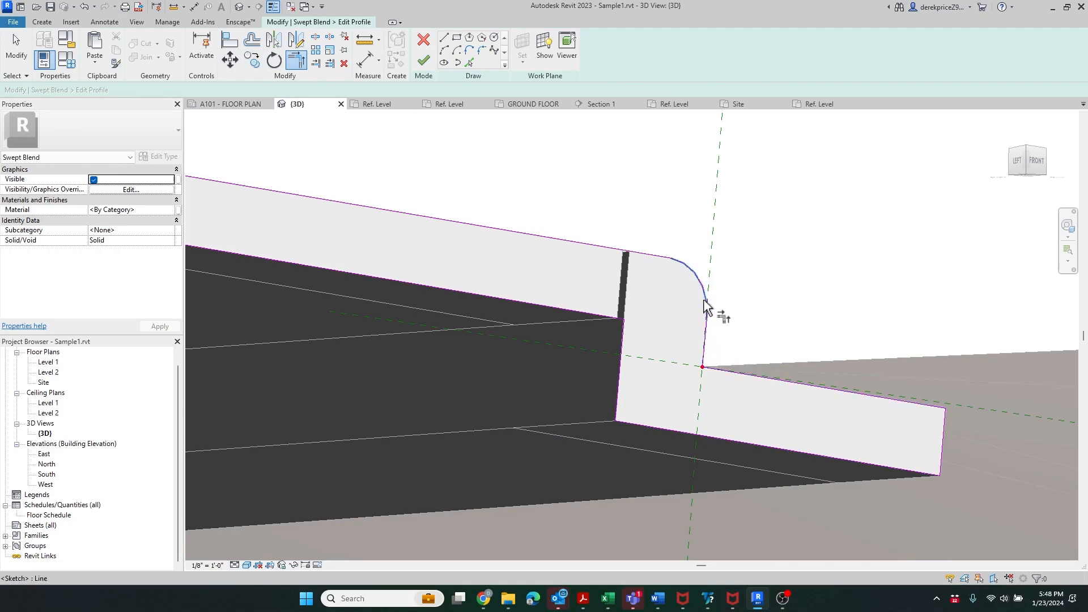
pyautogui.click(698, 272)
pyautogui.click(655, 255)
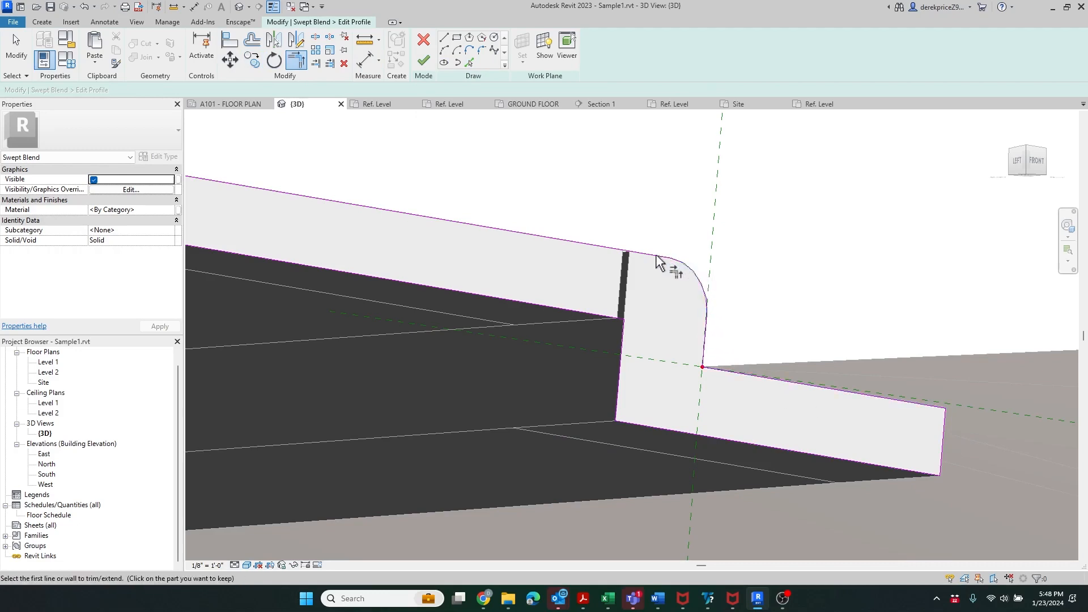
pyautogui.scroll(-4, 643, 350)
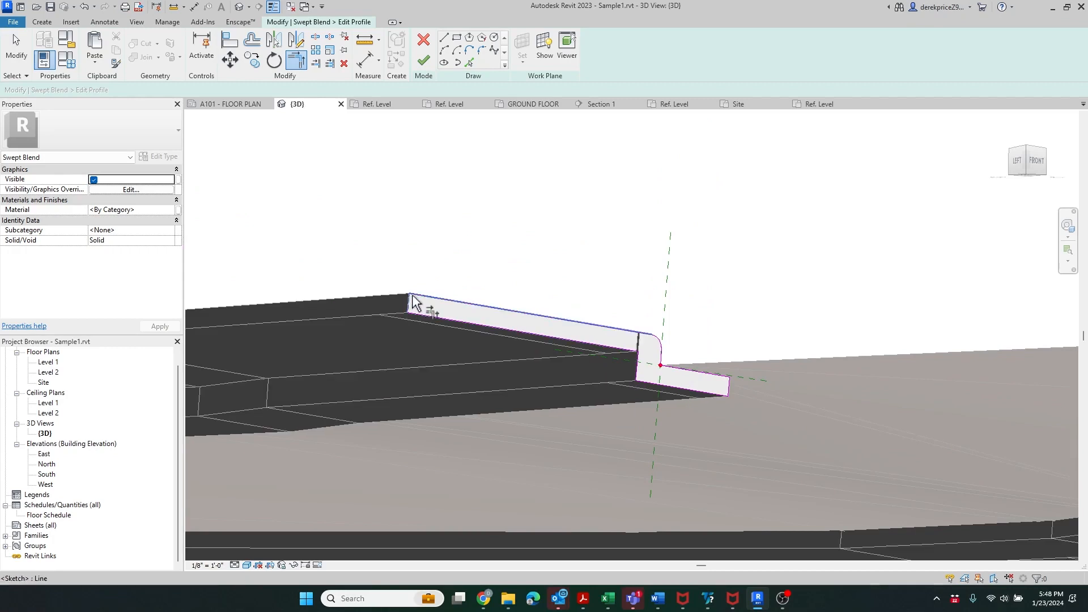
pyautogui.click(418, 311)
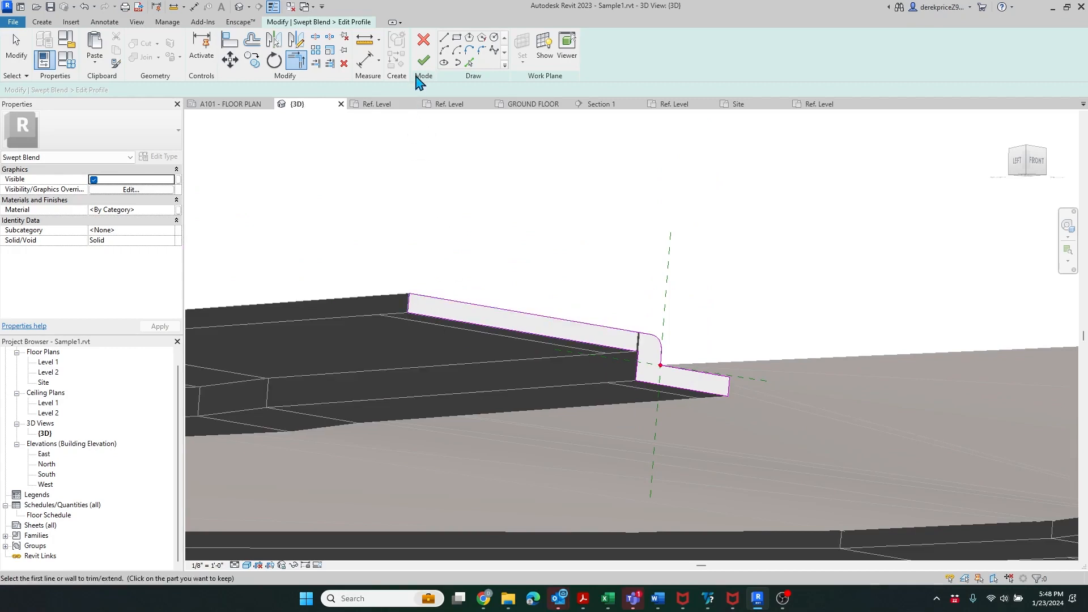
pyautogui.click(424, 61)
# - Select Profile 2 at the other road end and open it for editing
pyautogui.click(651, 355)
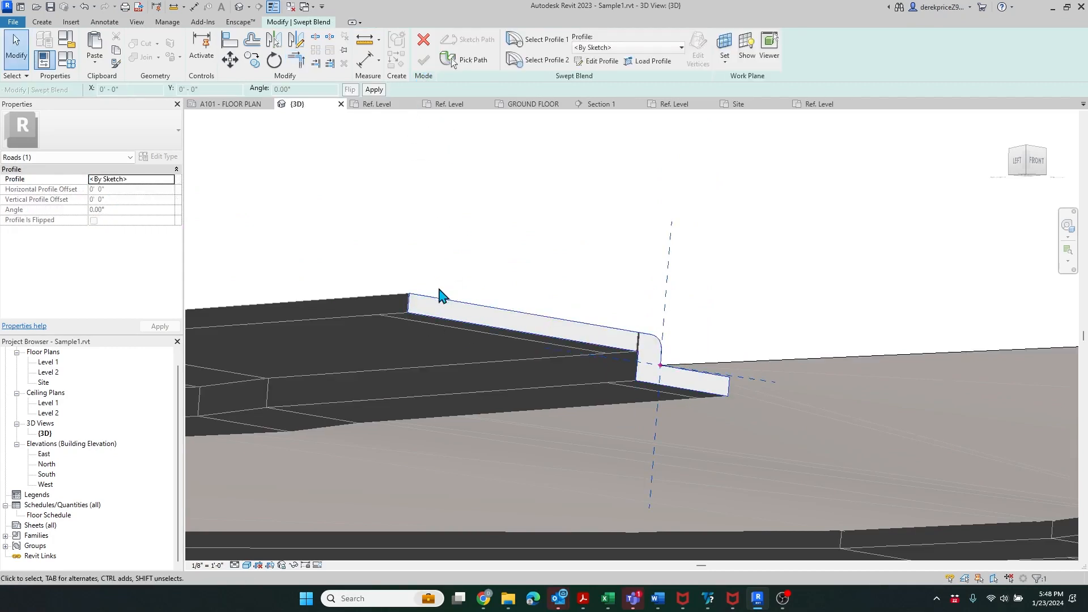
pyautogui.scroll(-4, 360, 303)
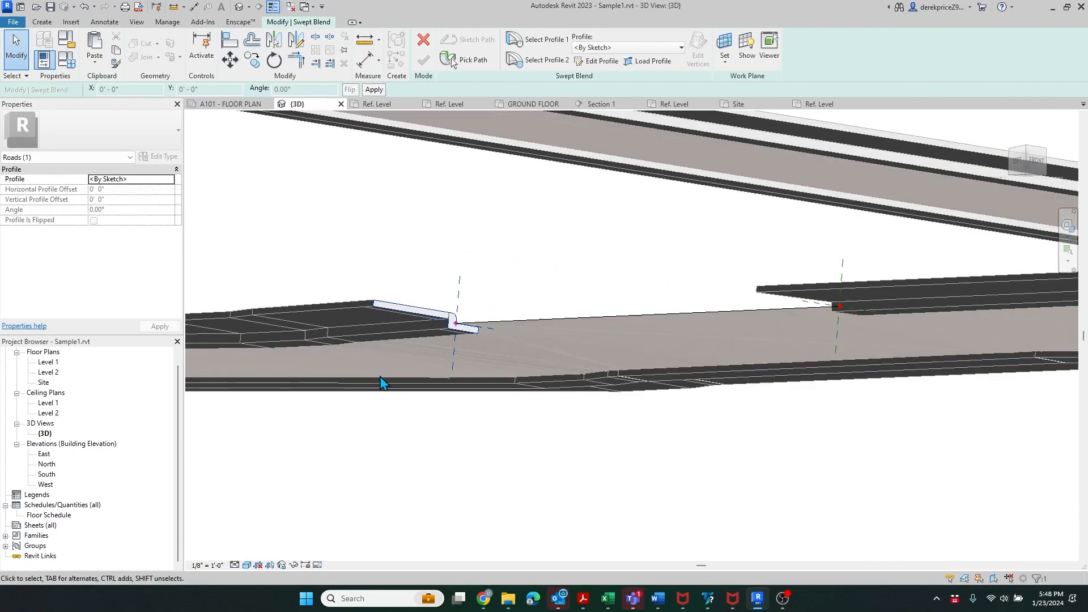
pyautogui.keyDown('shift'); pyautogui.moveTo(360, 363); pyautogui.dragTo(408, 417, button='middle'); pyautogui.keyUp('shift')
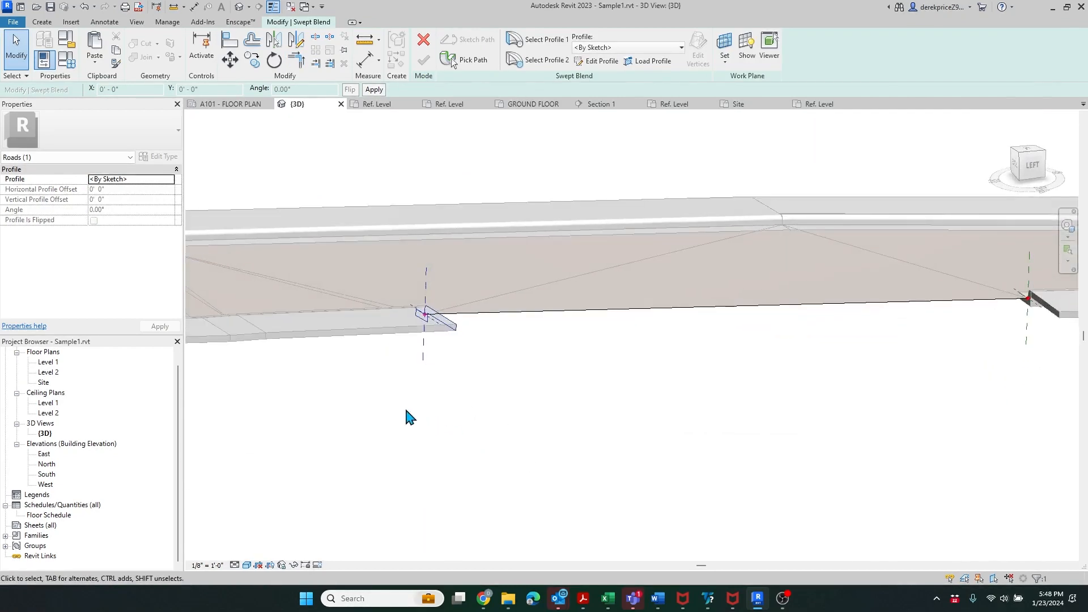
pyautogui.click(536, 60)
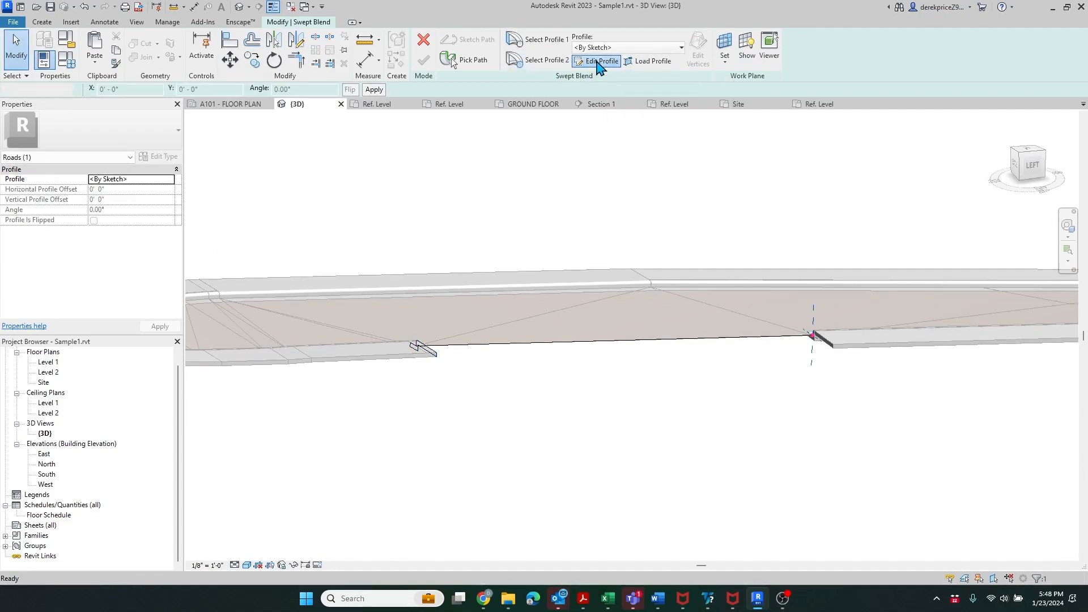
pyautogui.click(600, 61)
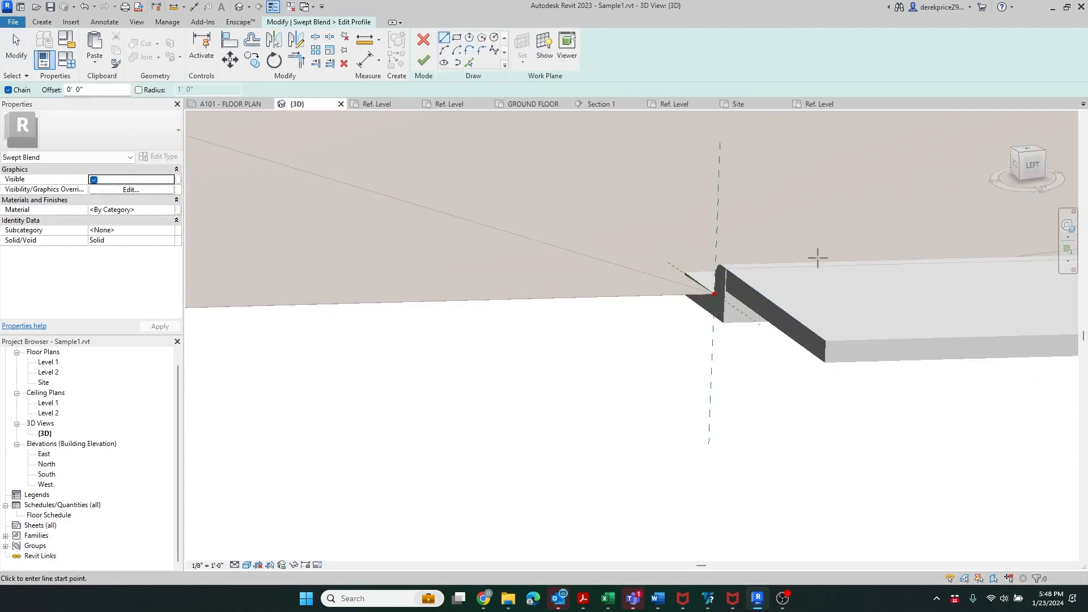
# - Pick the slab corner, rounded curb, both vertical sides and slanted bottom edges as profile lines
pyautogui.click(469, 62)
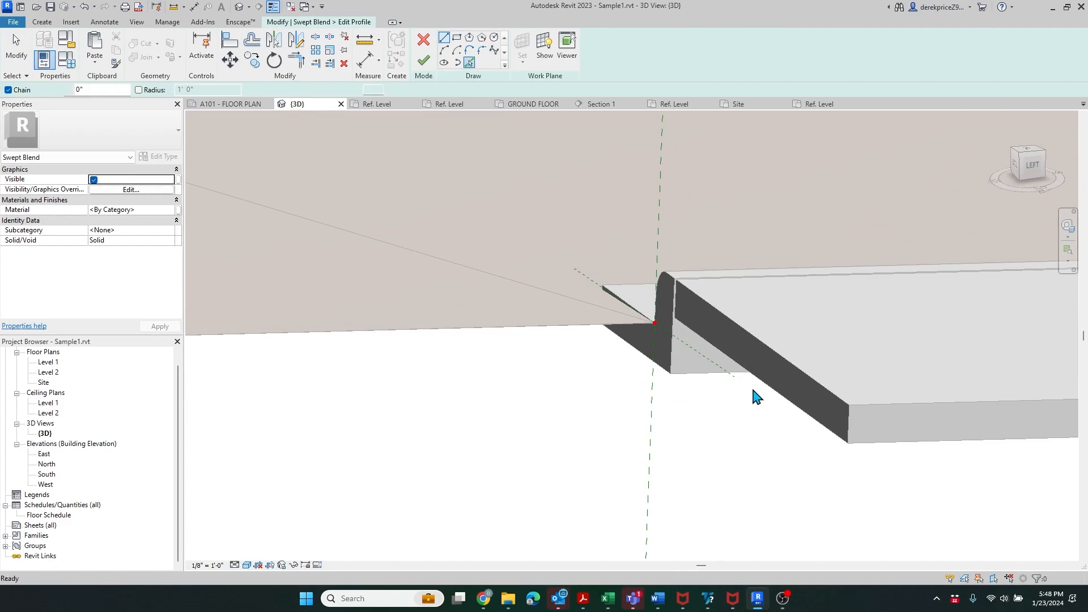
pyautogui.click(840, 405)
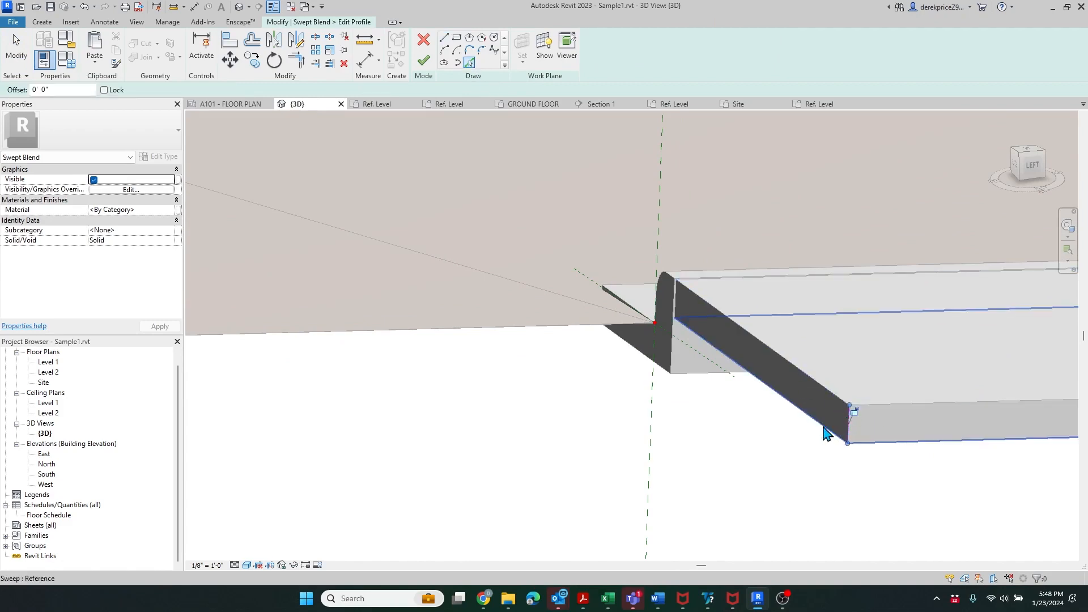
pyautogui.scroll(2, 680, 282)
pyautogui.scroll(2, 680, 282)
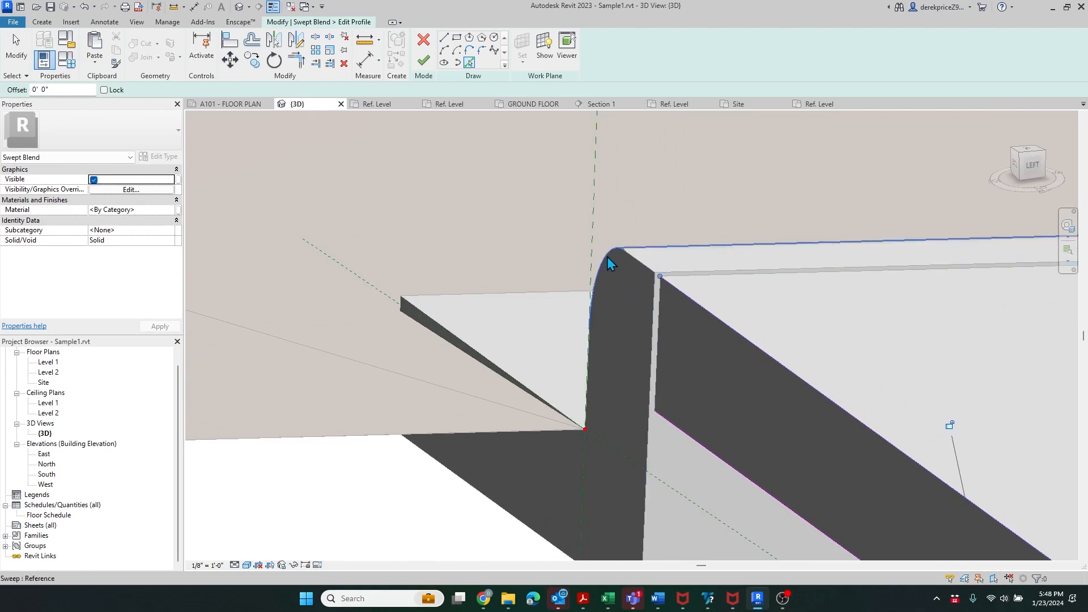
pyautogui.click(589, 369)
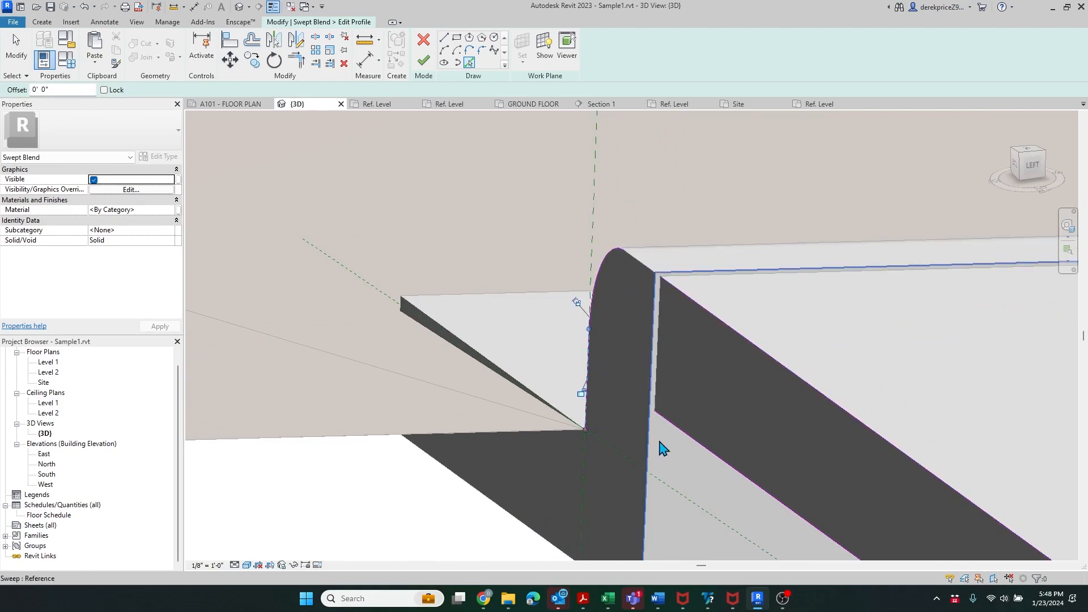
pyautogui.click(656, 468)
pyautogui.scroll(-2, 491, 303)
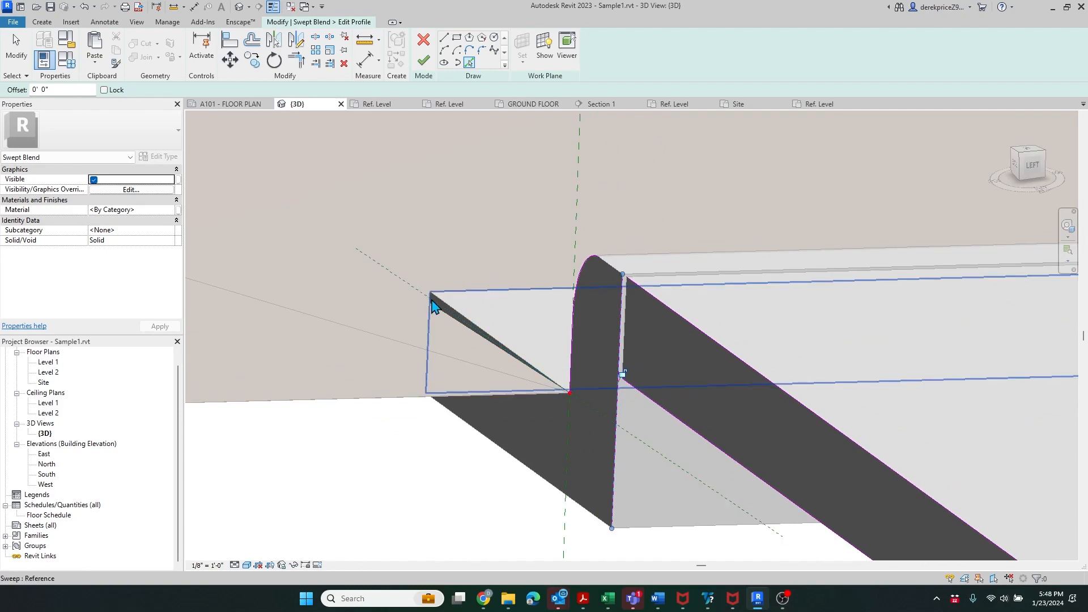
pyautogui.click(427, 306)
pyautogui.click(489, 439)
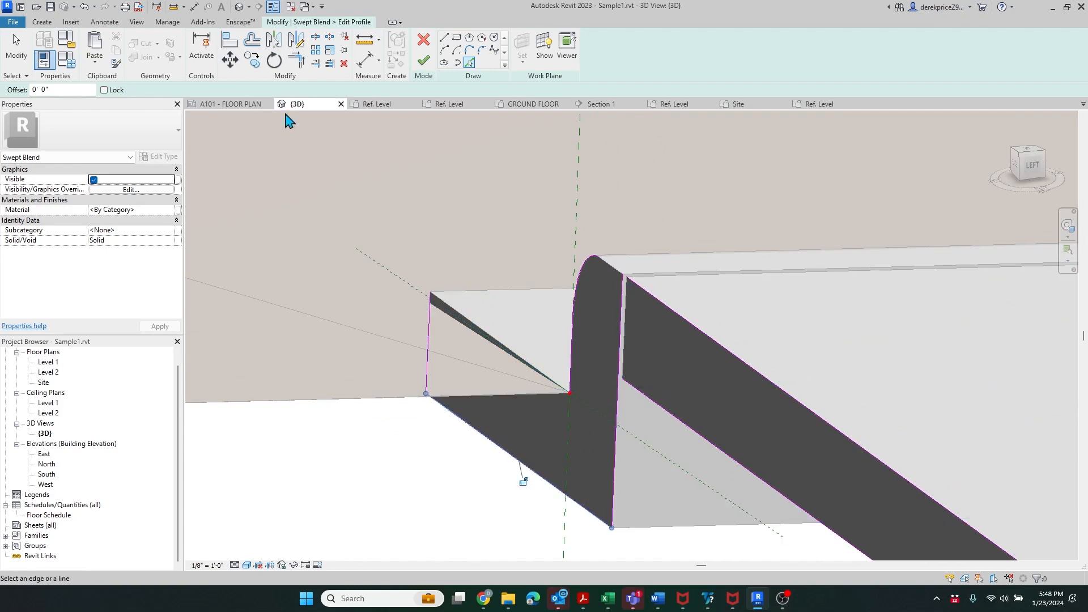
pyautogui.click(297, 60)
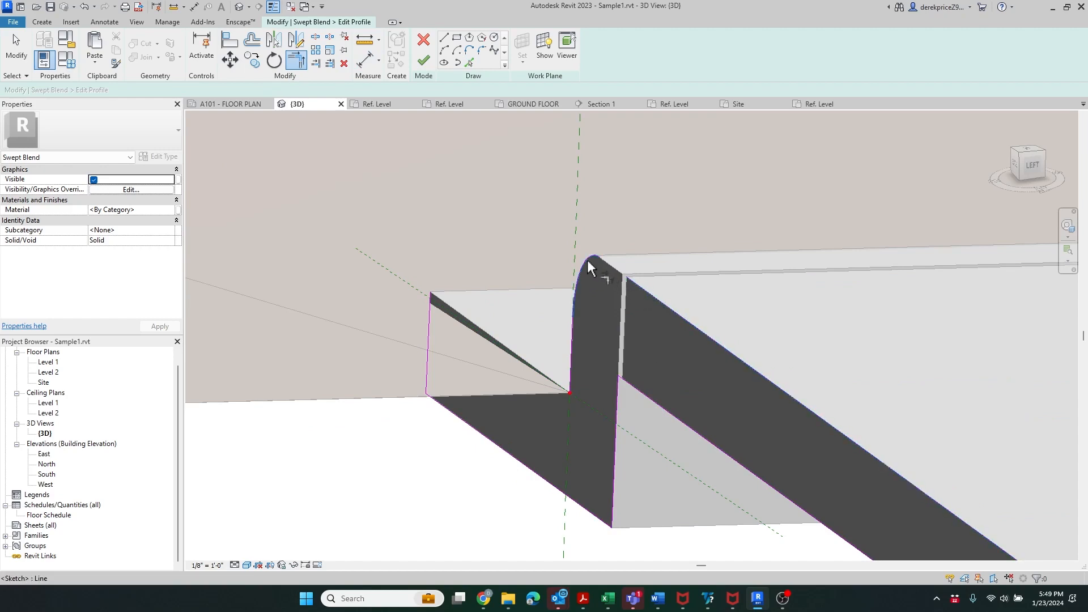
# - Trim the arched, left vertical and lower lines into corners and finish the second profile
pyautogui.click(568, 374)
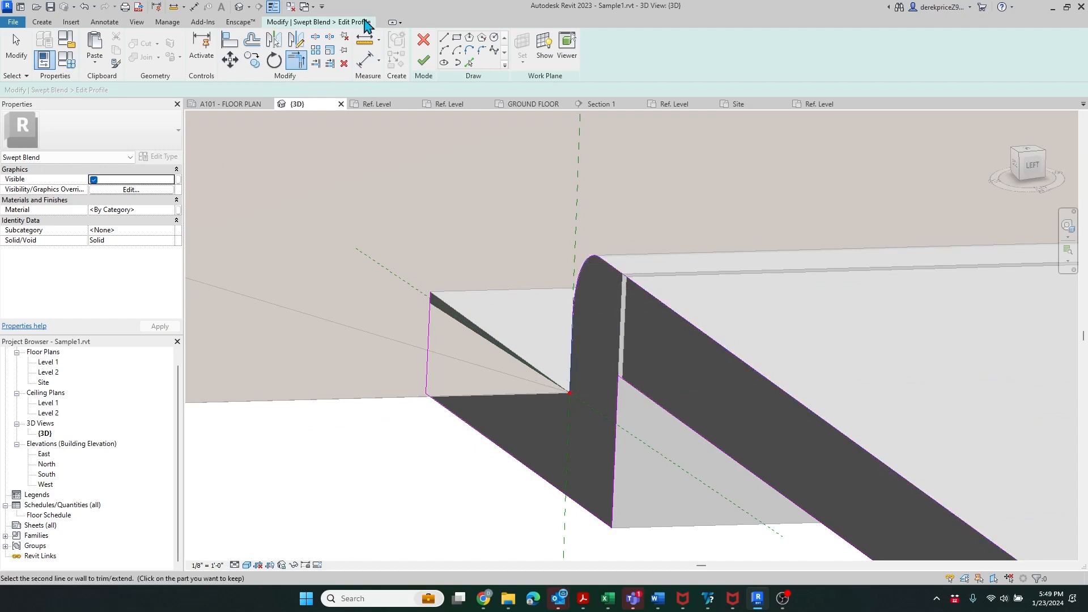
pyautogui.click(470, 64)
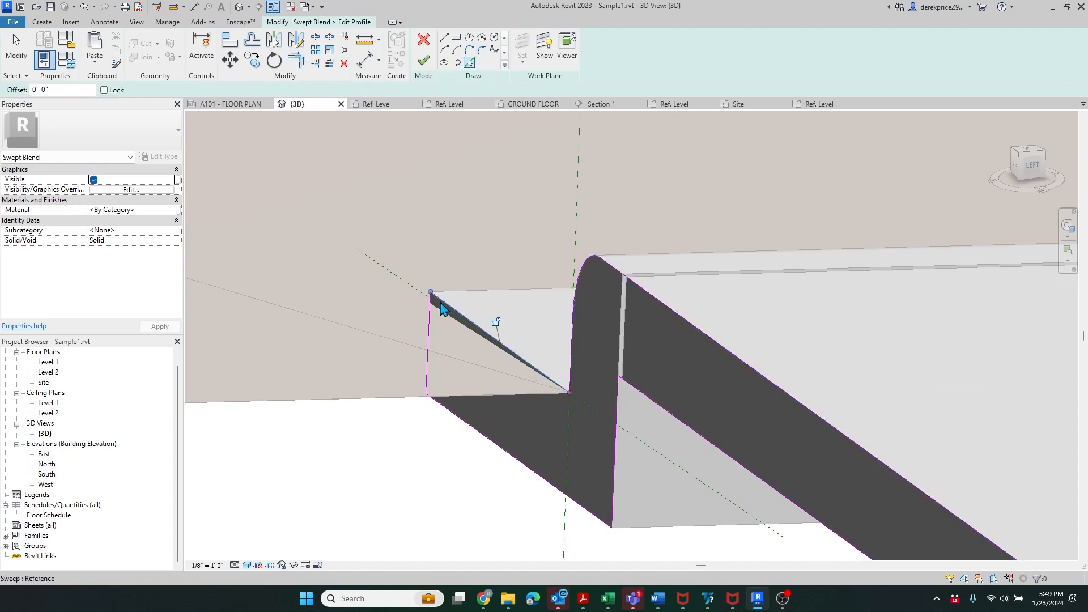
pyautogui.click(296, 60)
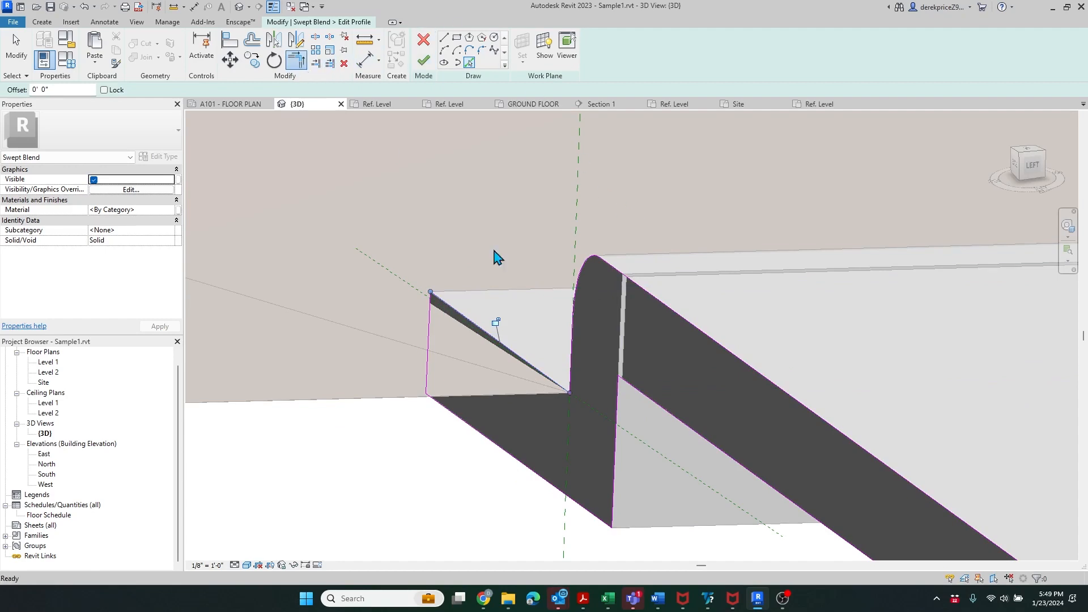
pyautogui.click(429, 302)
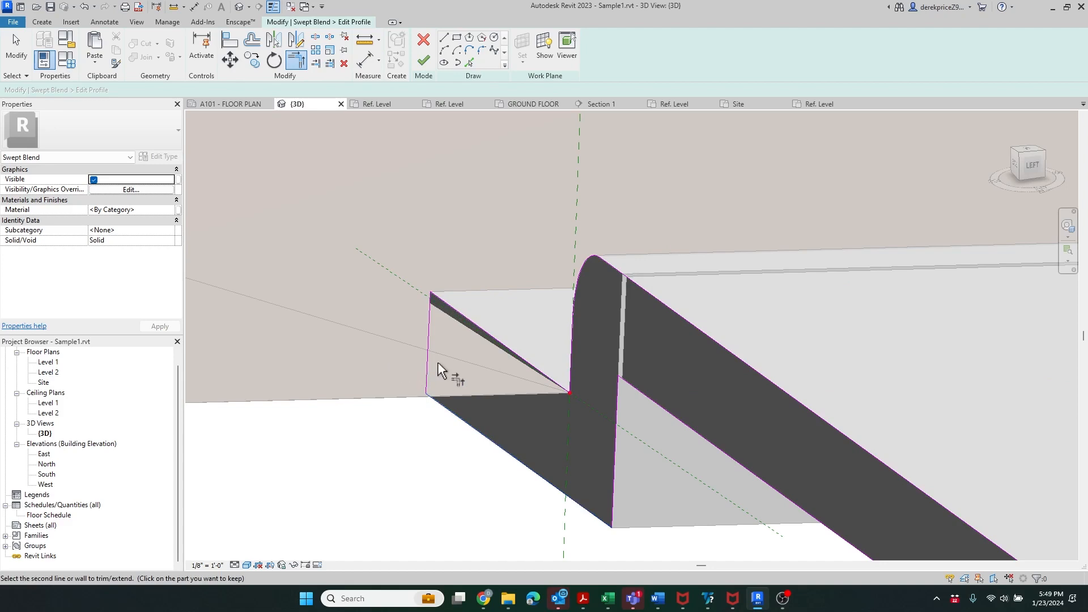
pyautogui.scroll(-3, 439, 366)
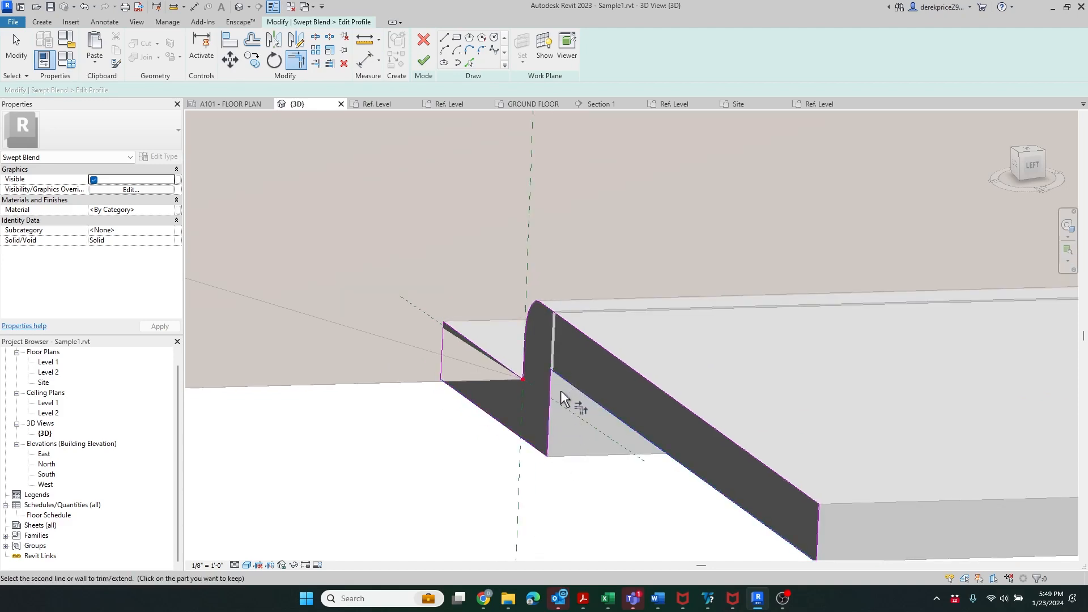
pyautogui.click(818, 517)
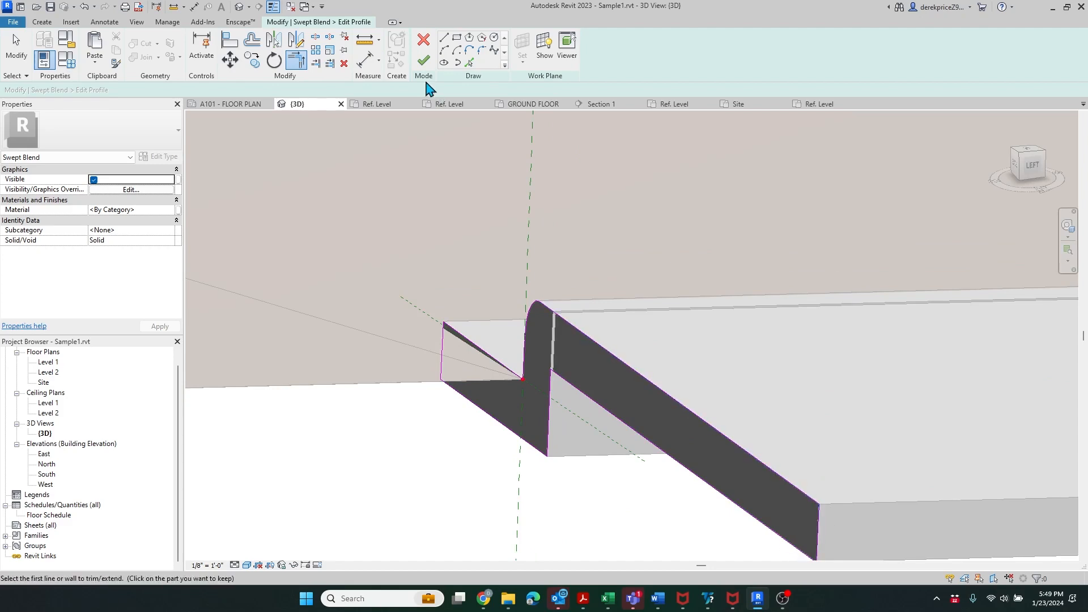
pyautogui.click(423, 60)
pyautogui.scroll(-2, 617, 296)
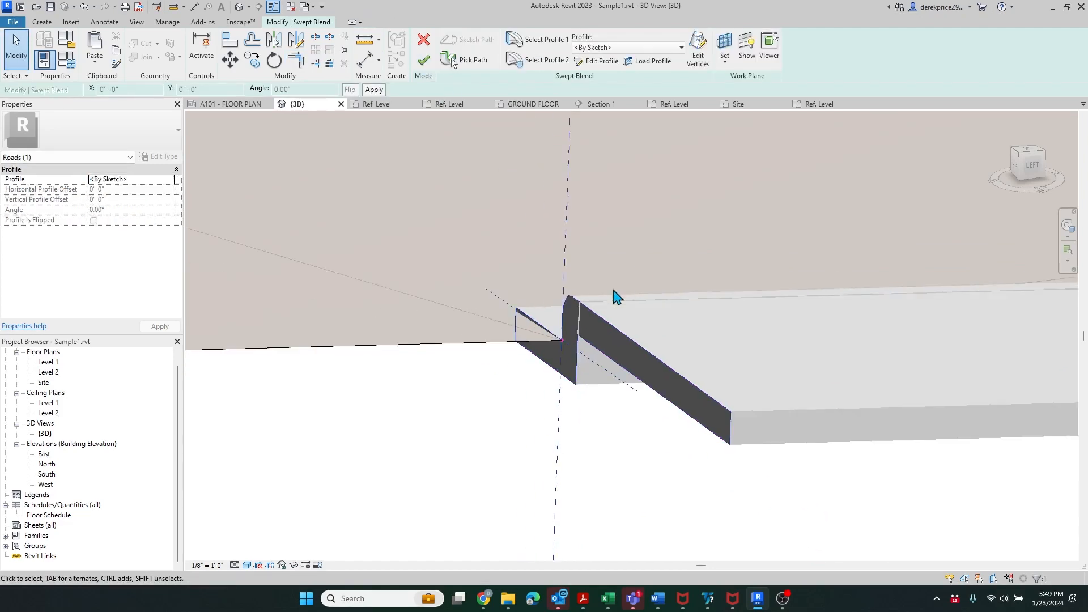
pyautogui.scroll(-3, 627, 315)
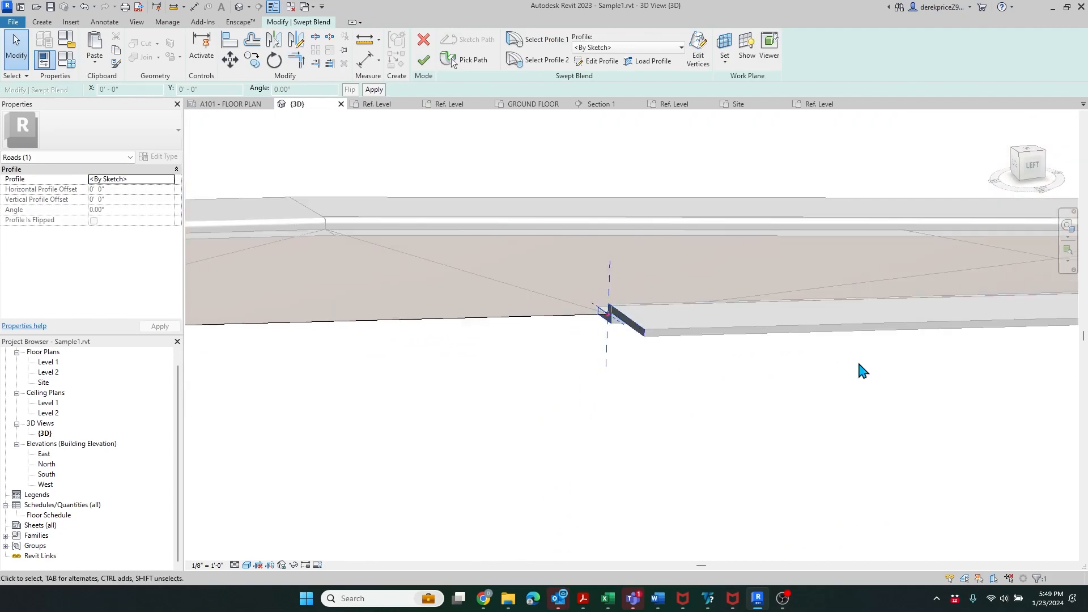
pyautogui.scroll(-1, 860, 369)
pyautogui.click(423, 60)
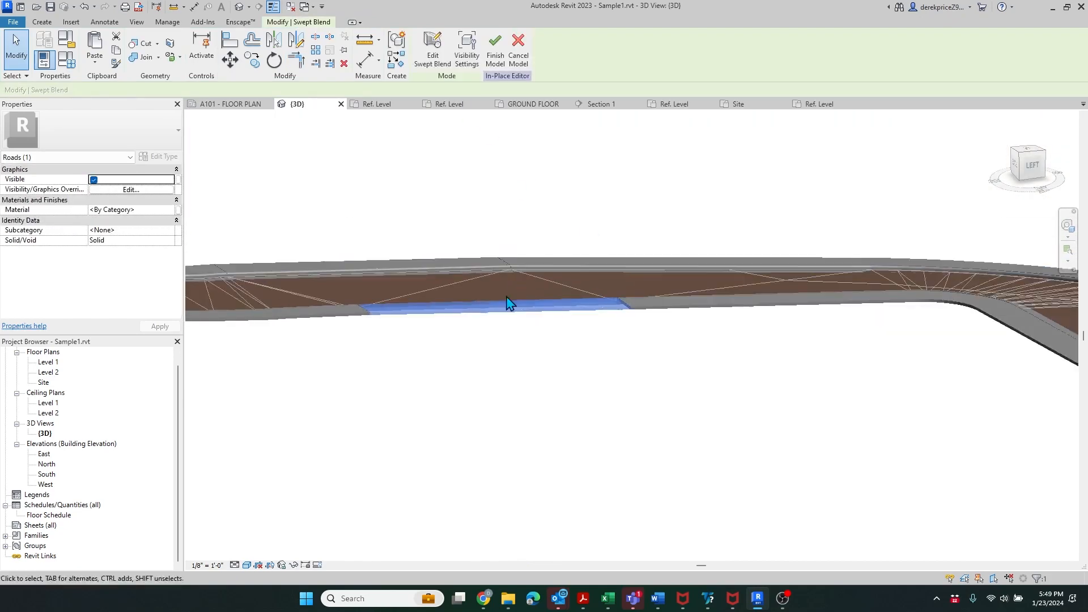
pyautogui.scroll(5, 508, 304)
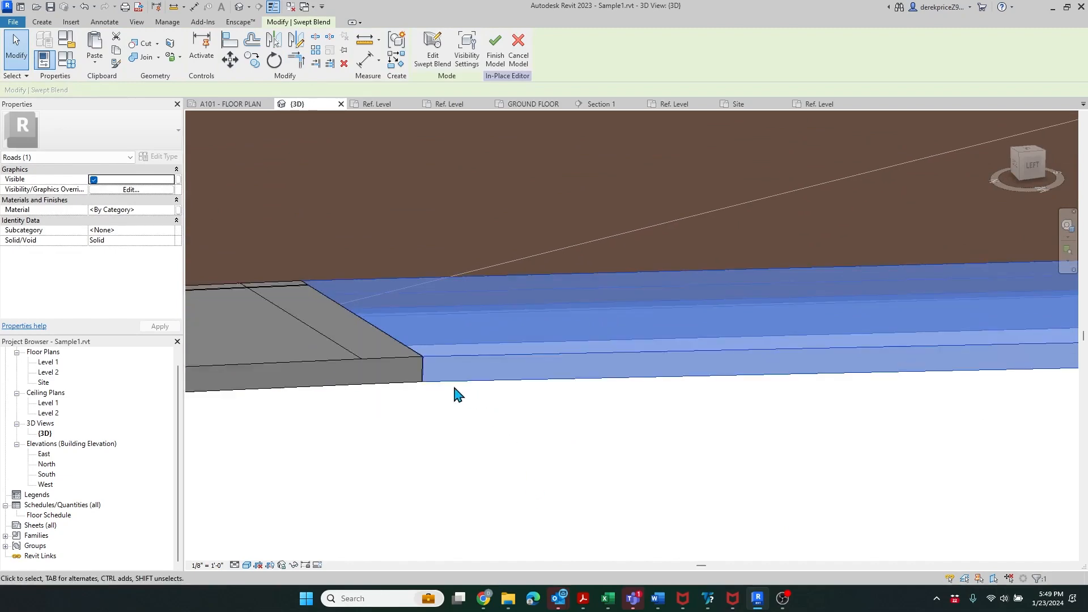
pyautogui.keyDown('shift'); pyautogui.moveTo(454, 388); pyautogui.dragTo(578, 445, button='middle'); pyautogui.keyUp('shift')
pyautogui.scroll(-5, 560, 205)
pyautogui.keyDown('shift'); pyautogui.moveTo(724, 501); pyautogui.dragTo(903, 379, button='middle'); pyautogui.keyUp('shift')
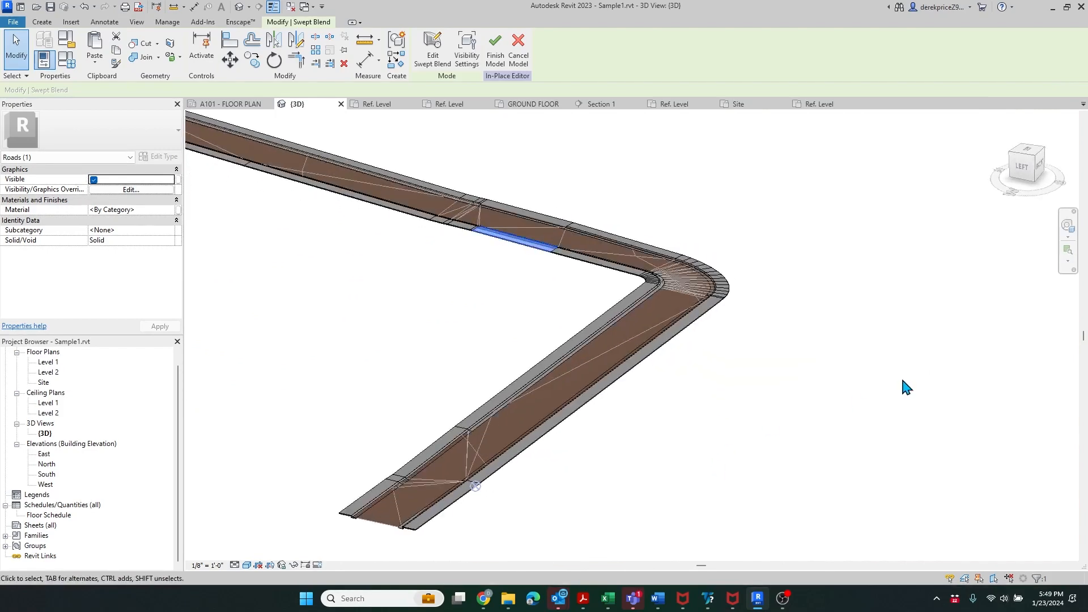
pyautogui.scroll(-2, 901, 379)
pyautogui.click(723, 451)
pyautogui.keyDown('shift'); pyautogui.moveTo(724, 455); pyautogui.dragTo(717, 499, button='middle'); pyautogui.keyUp('shift')
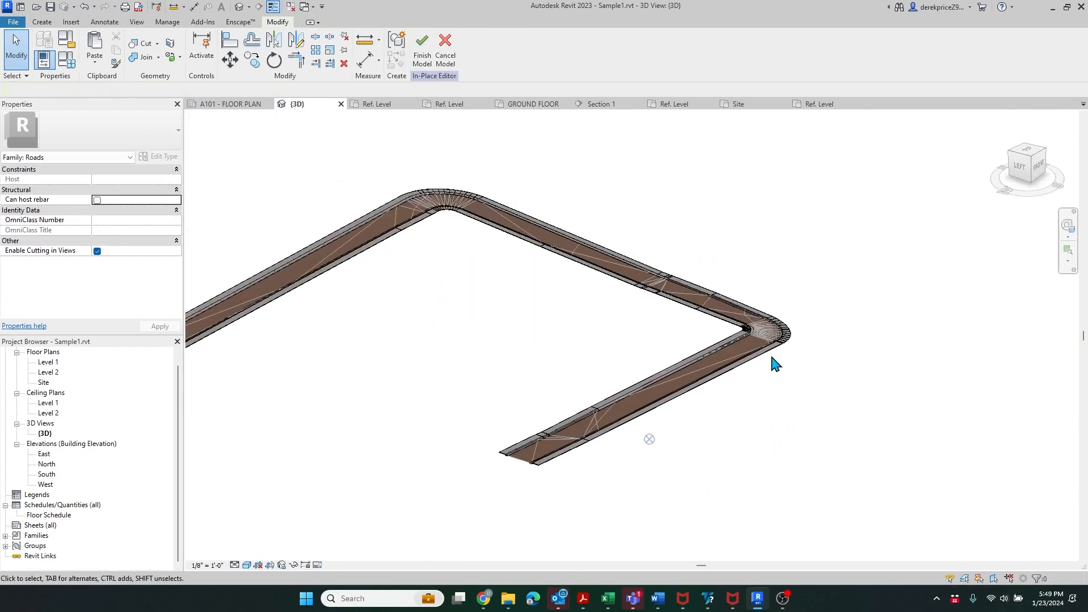
pyautogui.scroll(6, 775, 362)
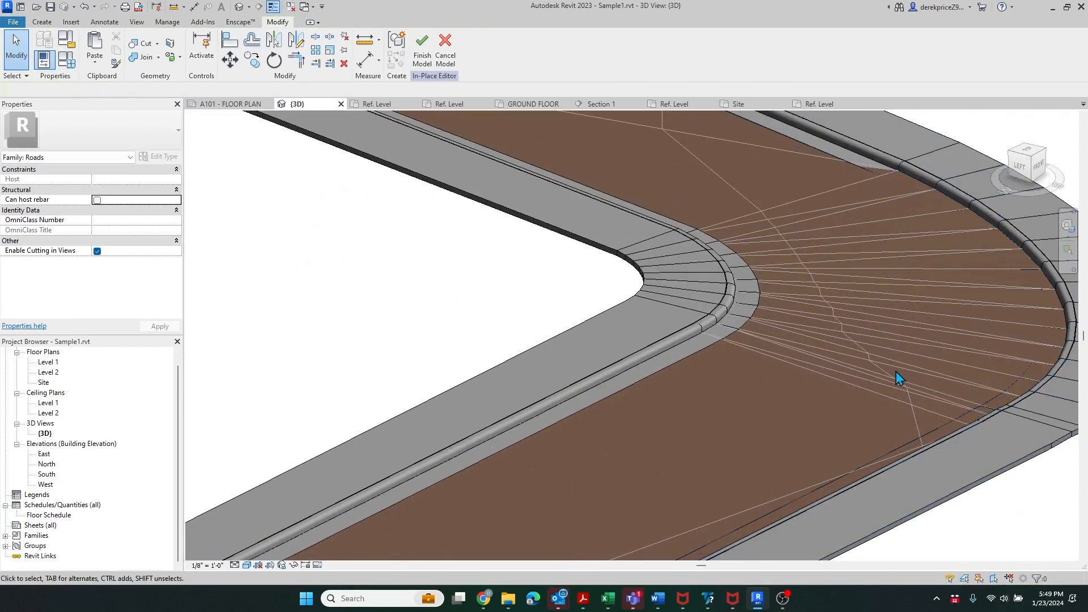
pyautogui.scroll(-4, 895, 374)
pyautogui.scroll(5, 900, 284)
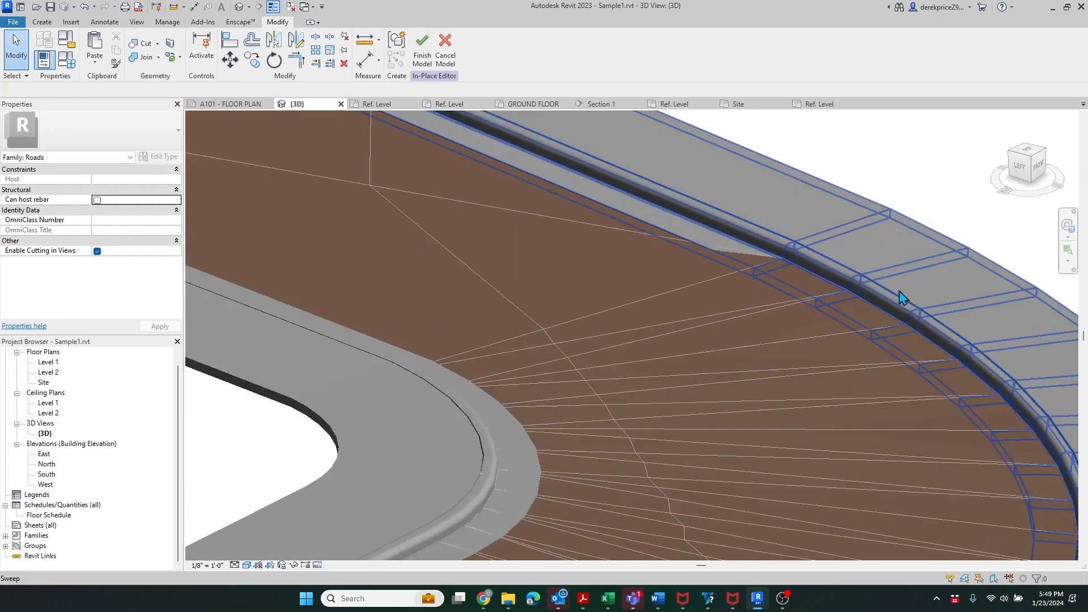
pyautogui.scroll(-2, 902, 296)
pyautogui.scroll(-4, 793, 284)
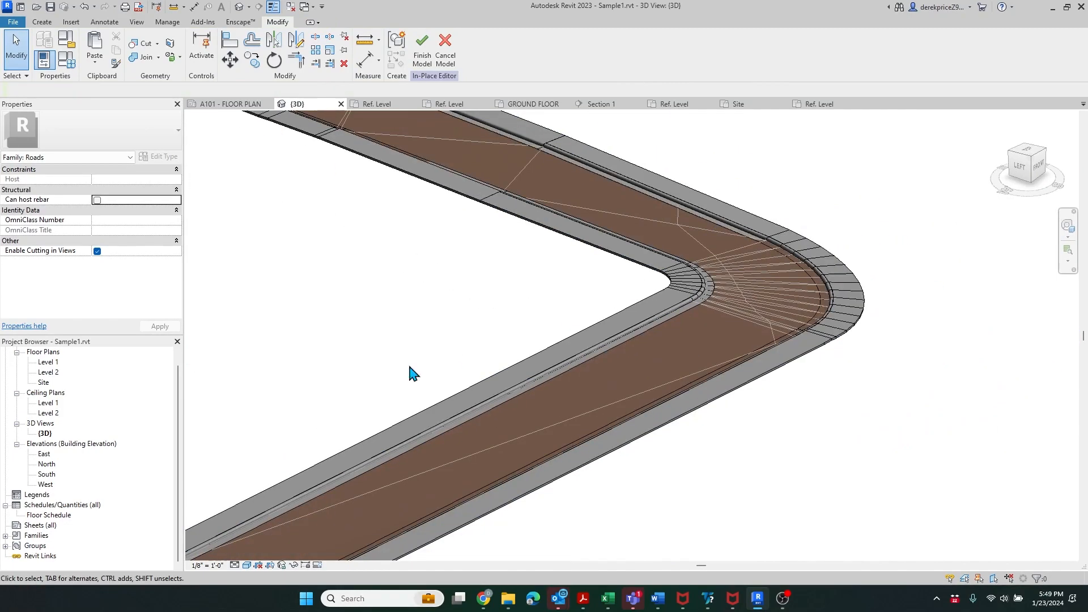
# - Open the Site floor plan, finish the Roads in-place model, and cancel the save reminder
pyautogui.doubleClick(43, 383)
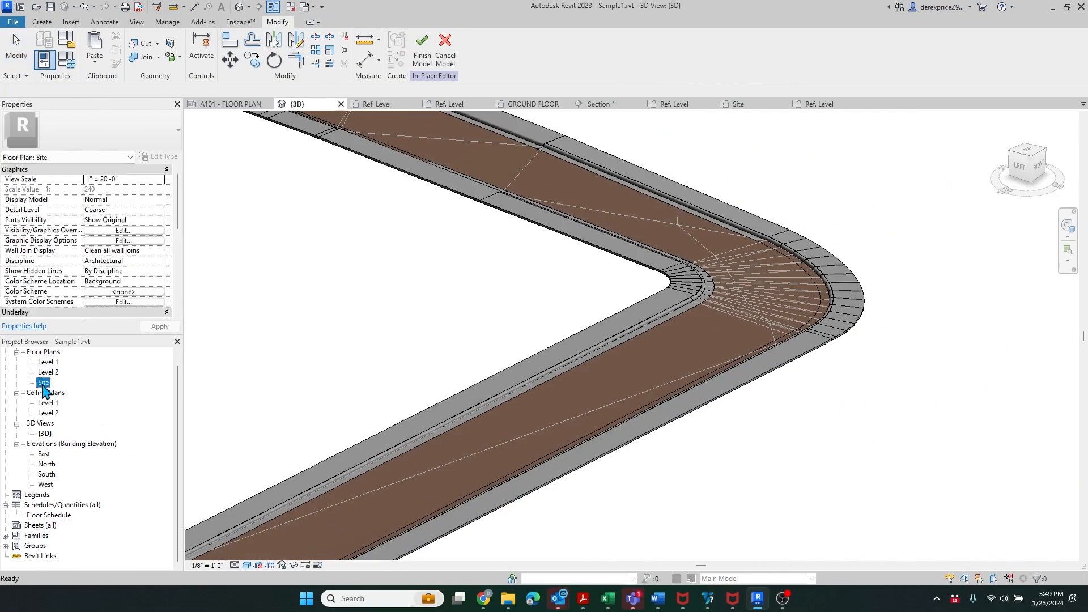
pyautogui.scroll(3, 462, 426)
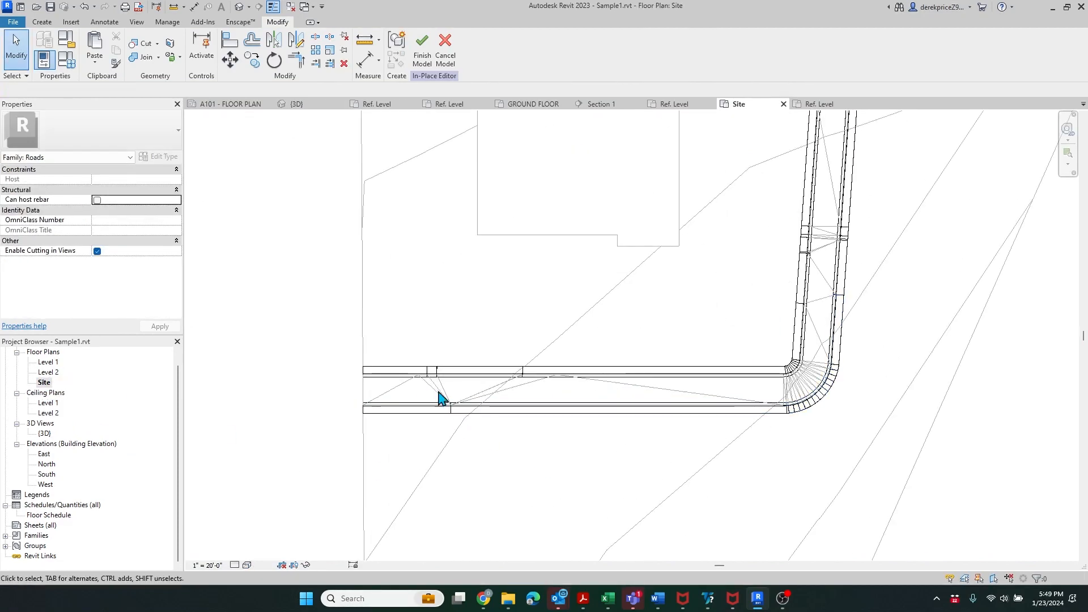
pyautogui.click(427, 54)
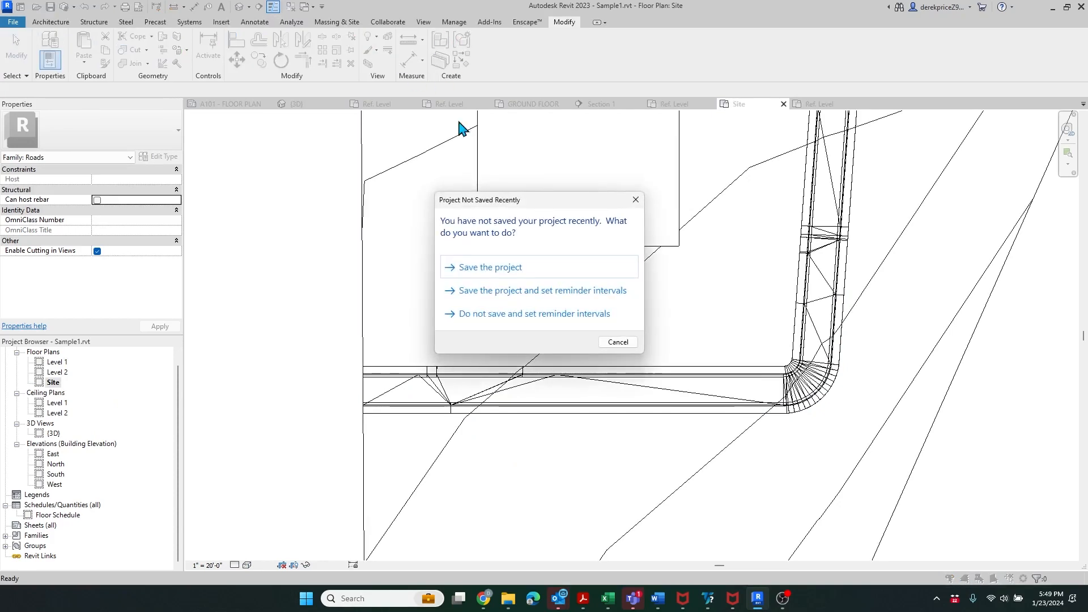
pyautogui.click(610, 345)
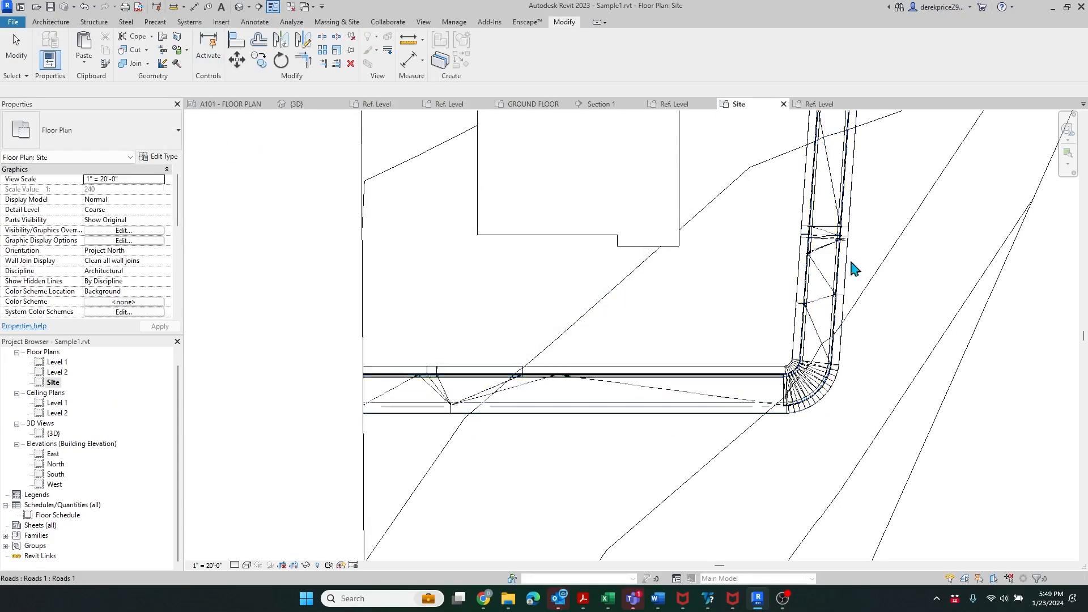
# - In the default 3D view, orbit around the road loop and select the road and mass to check them
pyautogui.scroll(5, 451, 411)
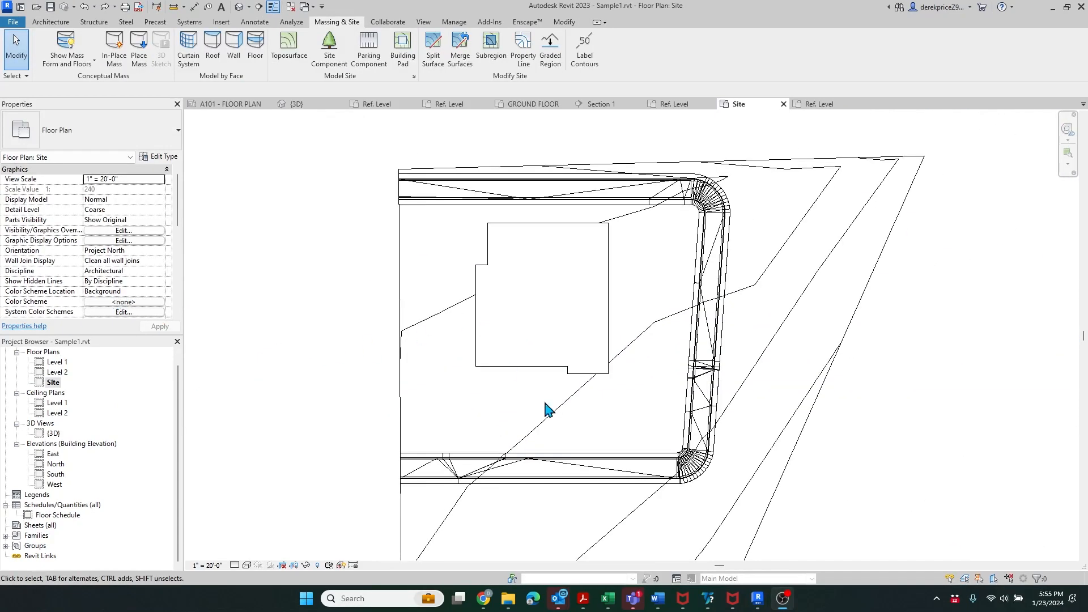
pyautogui.click(244, 7)
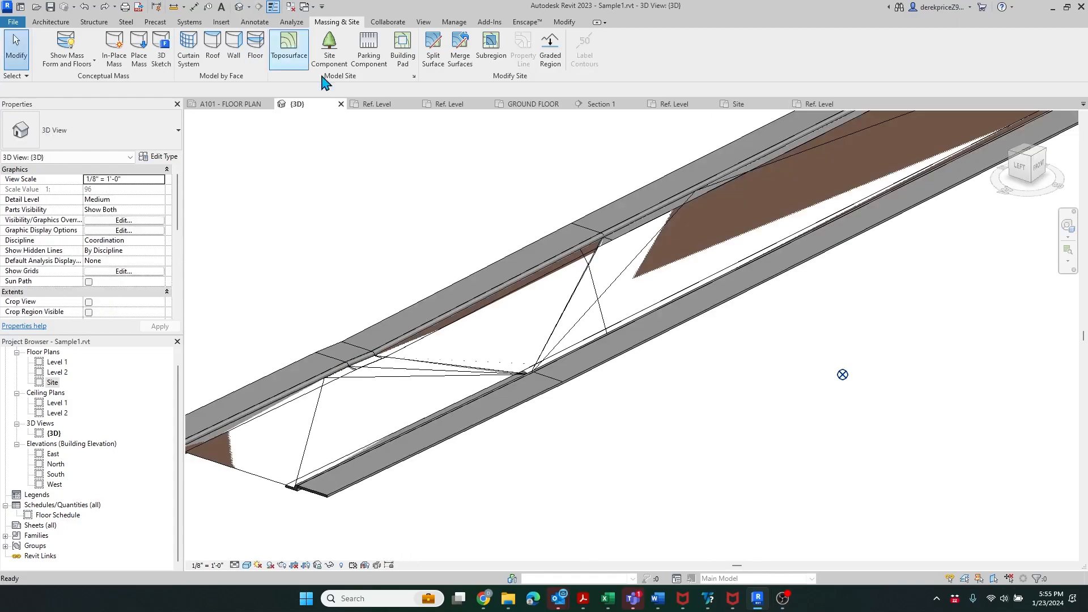
pyautogui.scroll(-4, 553, 414)
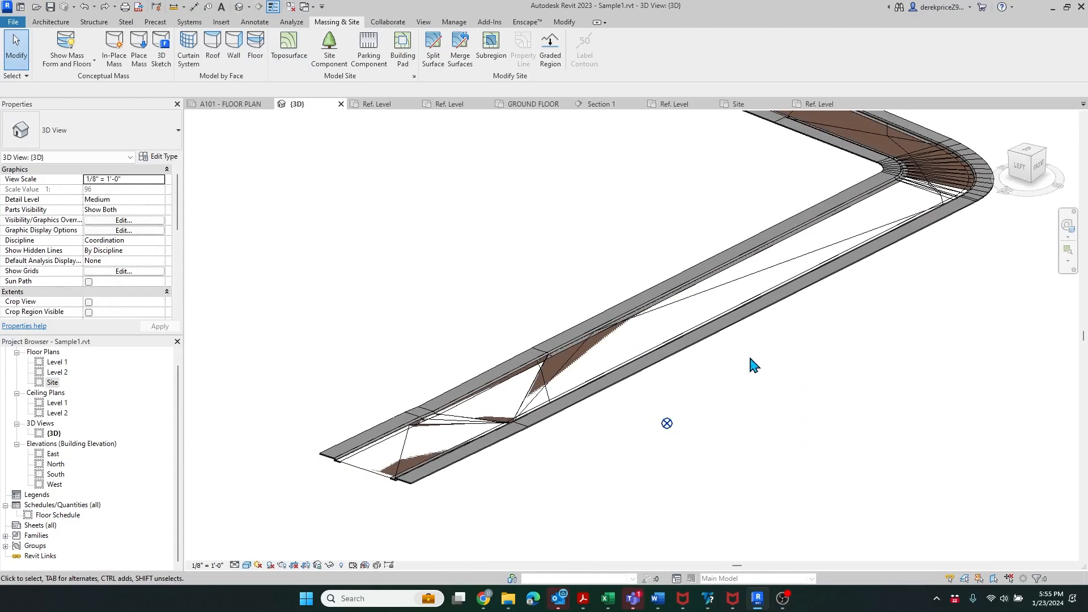
pyautogui.keyDown('shift'); pyautogui.moveTo(512, 435); pyautogui.dragTo(828, 374, button='middle'); pyautogui.keyUp('shift')
pyautogui.scroll(4, 828, 374)
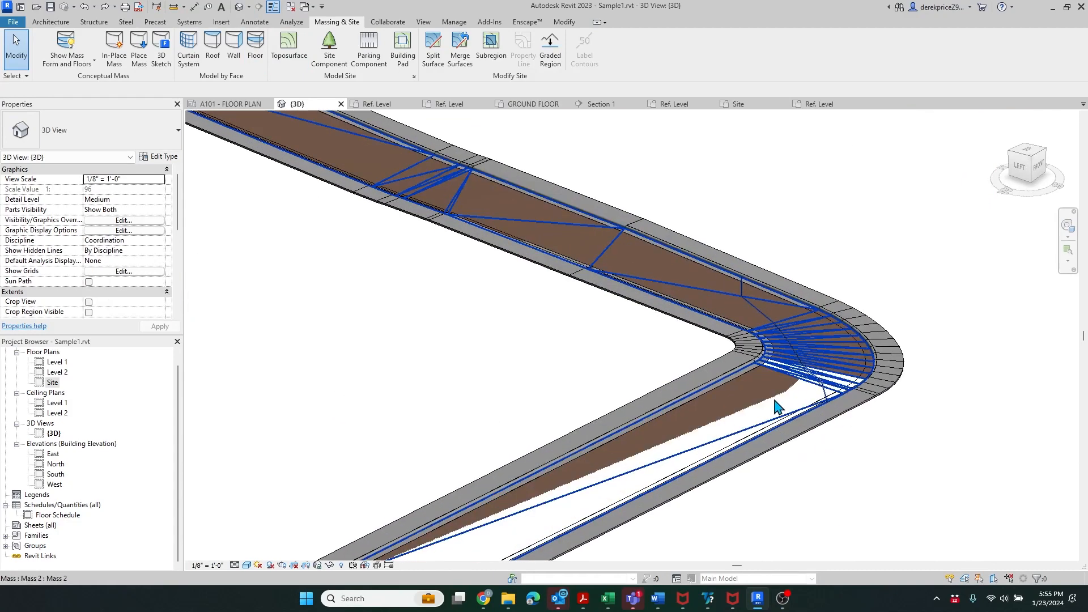
pyautogui.scroll(-2, 788, 402)
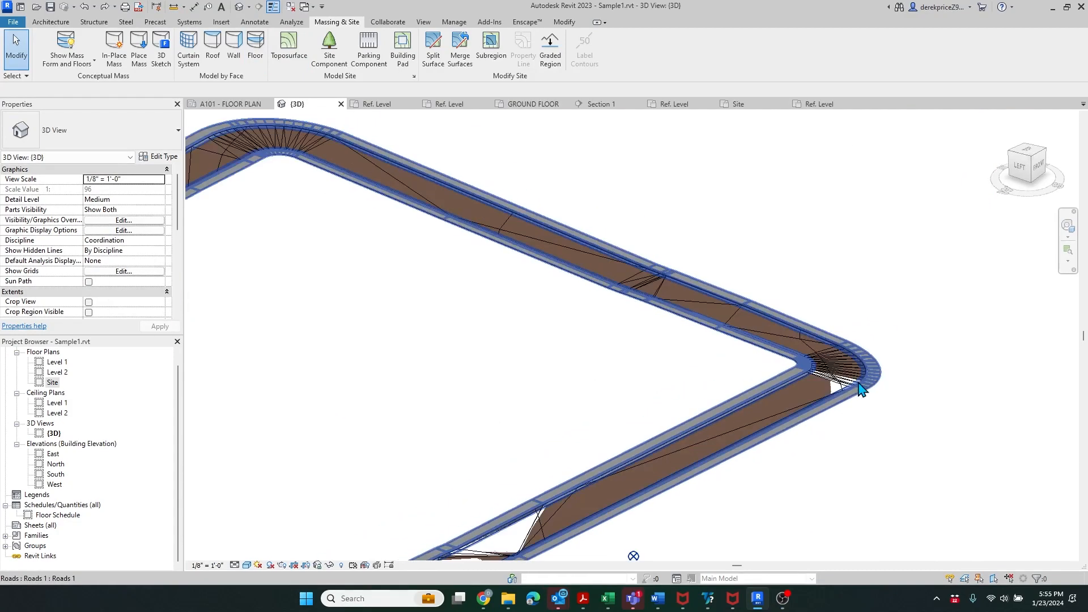
pyautogui.click(793, 385)
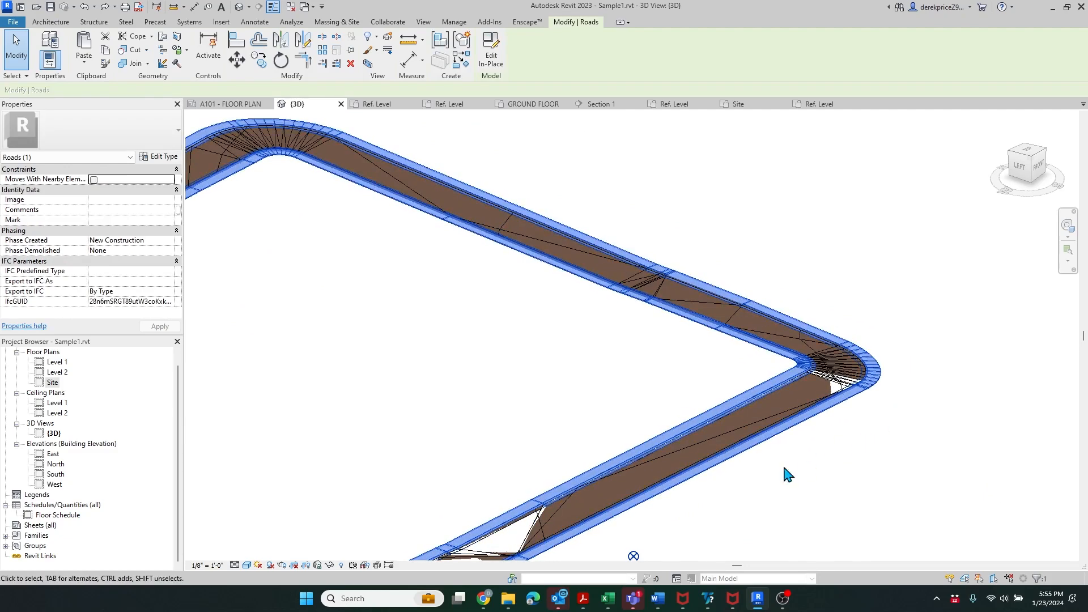
pyautogui.click(885, 455)
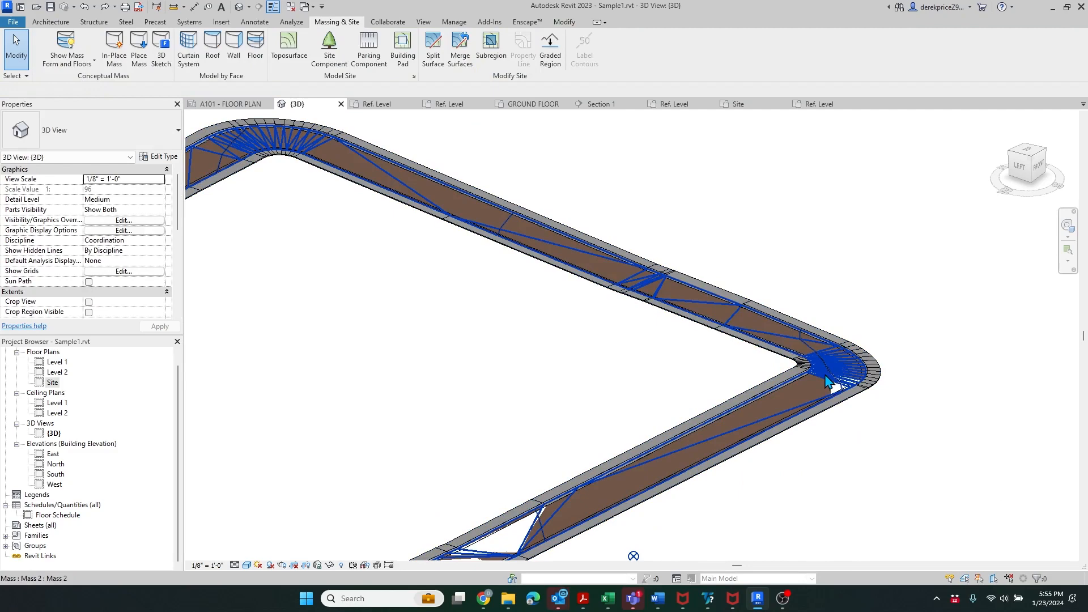
pyautogui.click(990, 536)
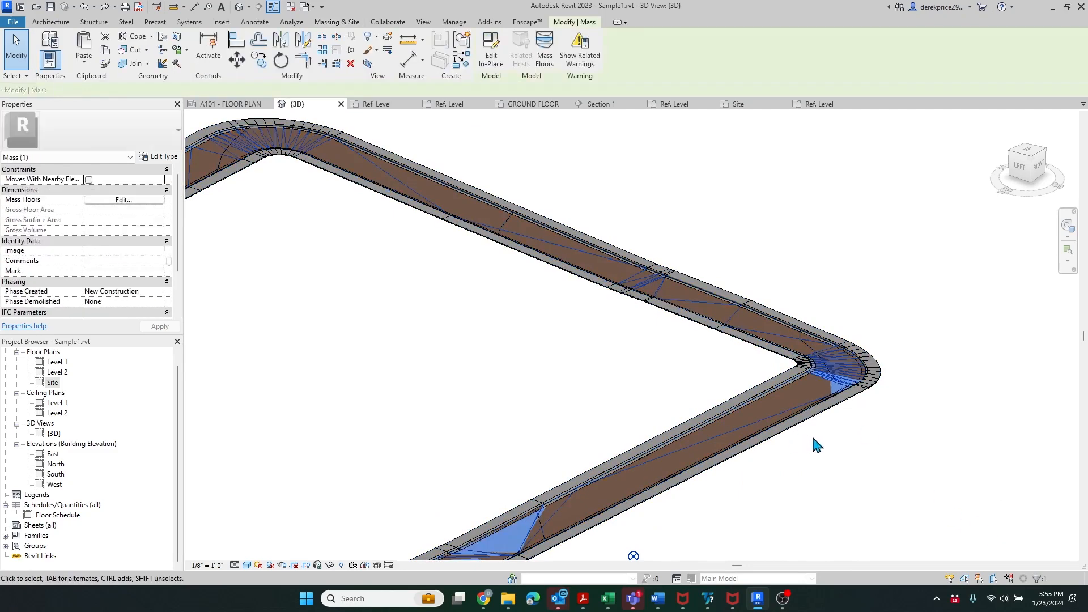
pyautogui.click(816, 445)
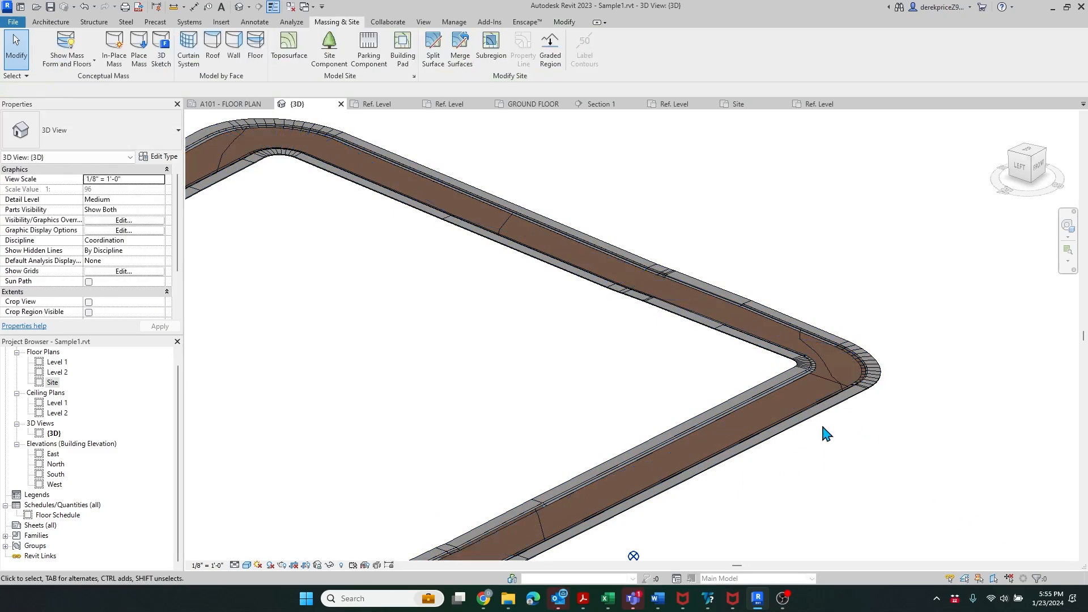
pyautogui.scroll(-2, 845, 287)
pyautogui.scroll(2, 573, 497)
pyautogui.scroll(-3, 576, 512)
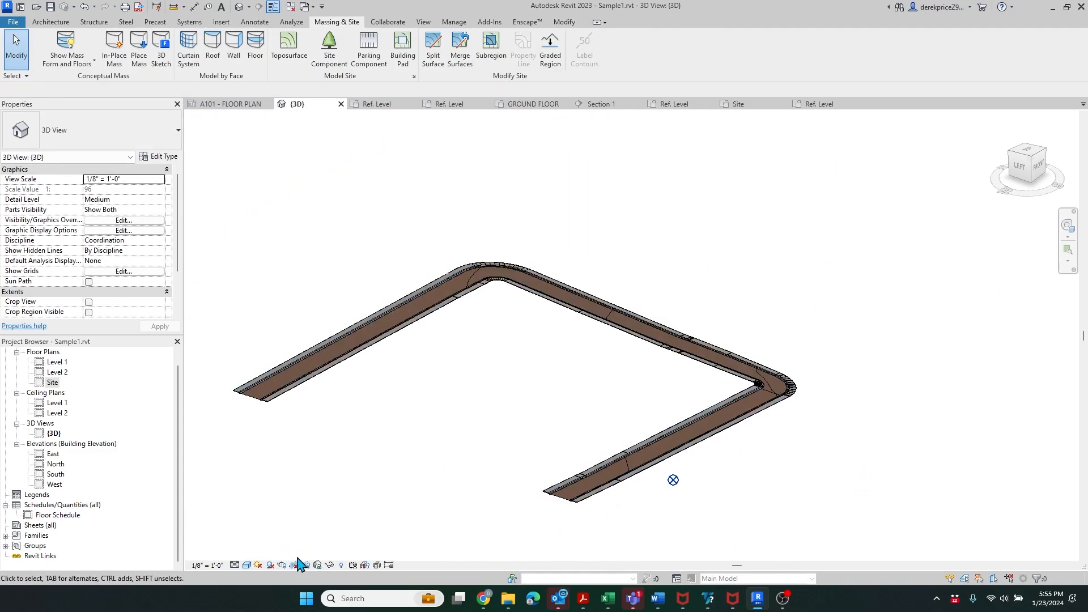
# - Unhide the building and topography surface with Reveal Hidden Elements, then exit reveal mode
pyautogui.click(341, 565)
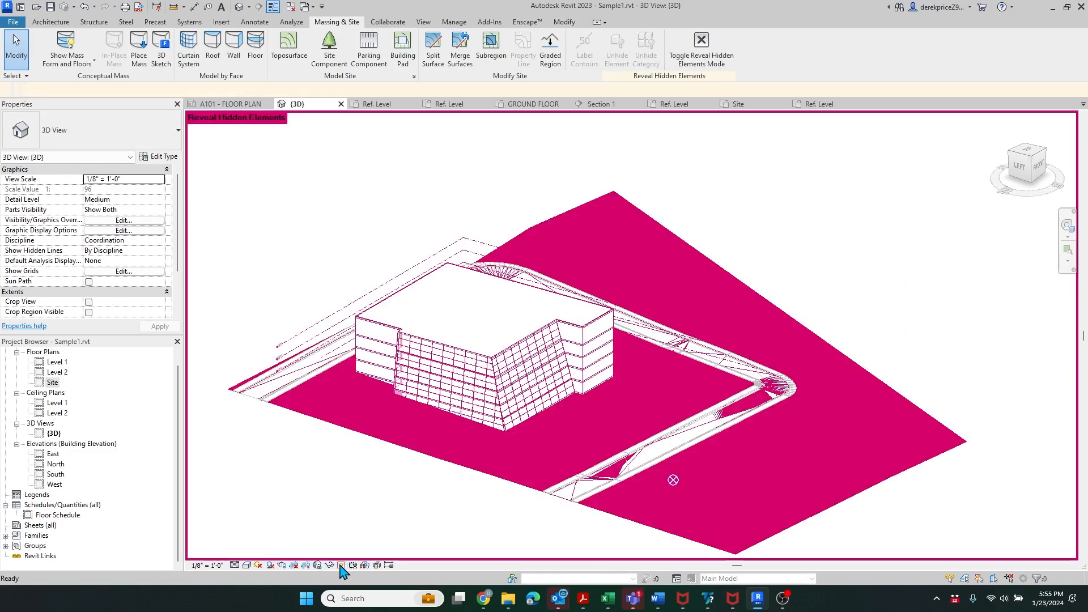
pyautogui.scroll(-2, 688, 384)
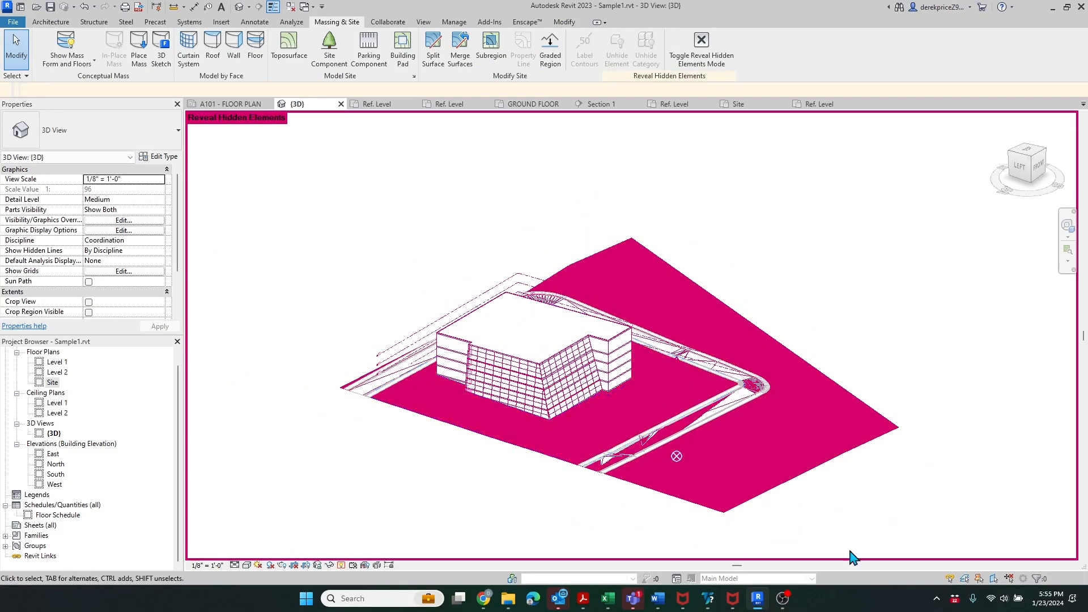
pyautogui.moveTo(882, 513); pyautogui.dragTo(368, 224)
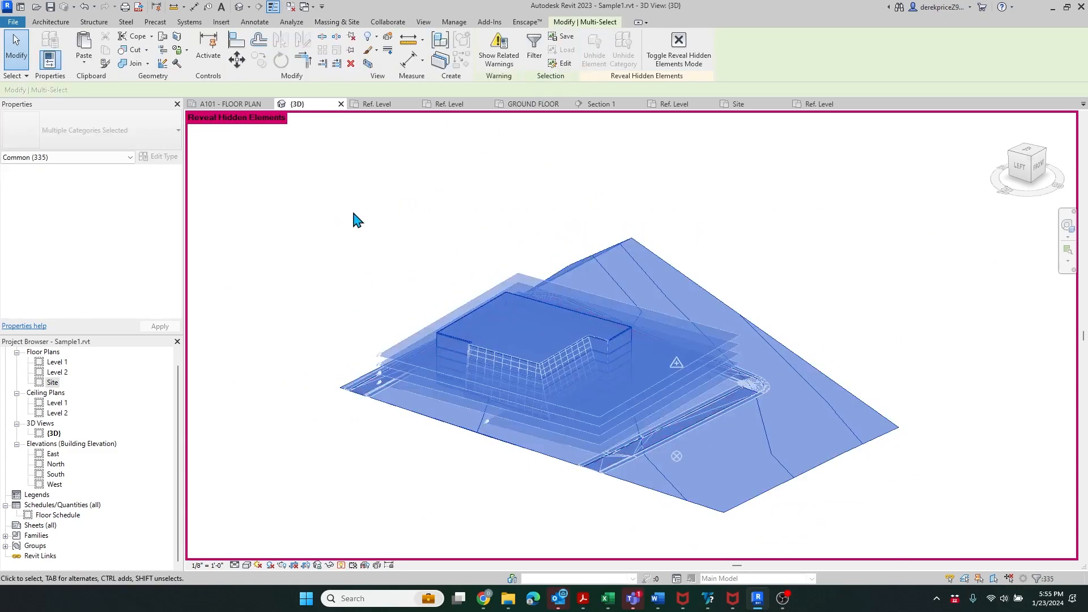
pyautogui.click(357, 220)
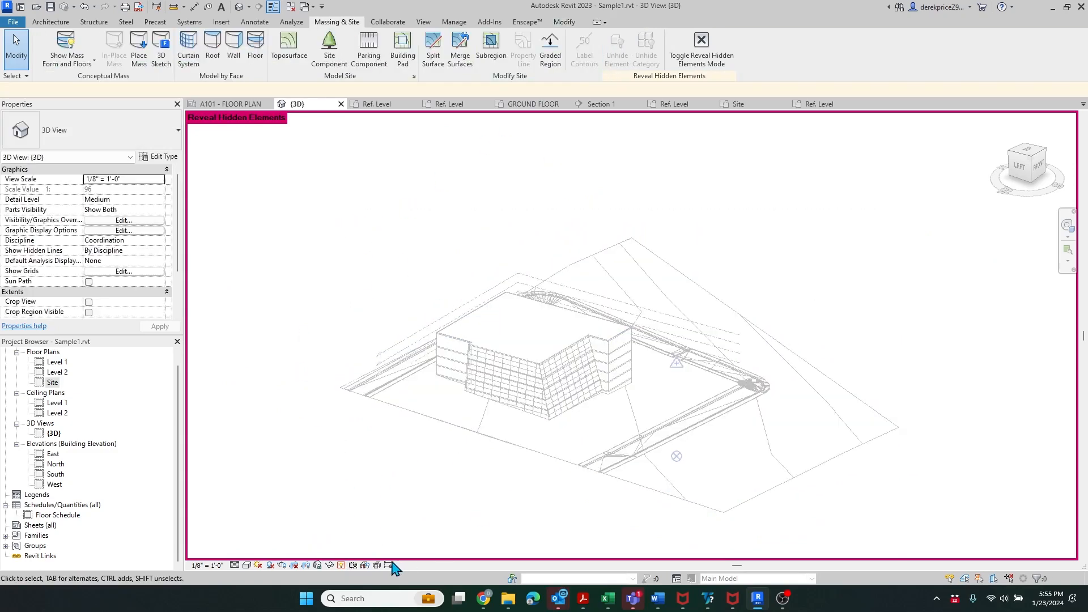
pyautogui.click(342, 565)
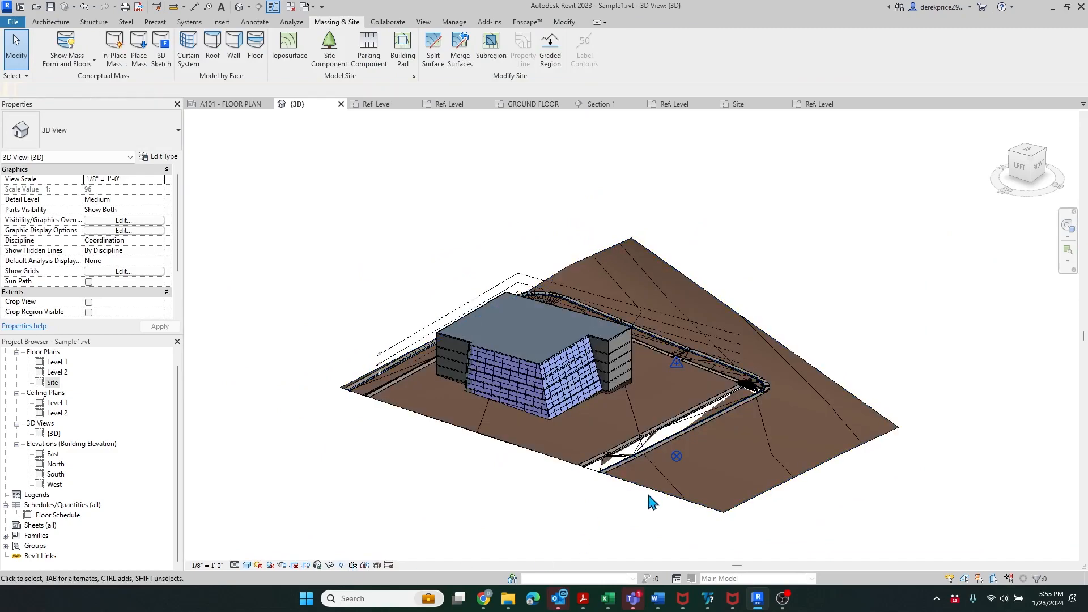
pyautogui.scroll(3, 649, 498)
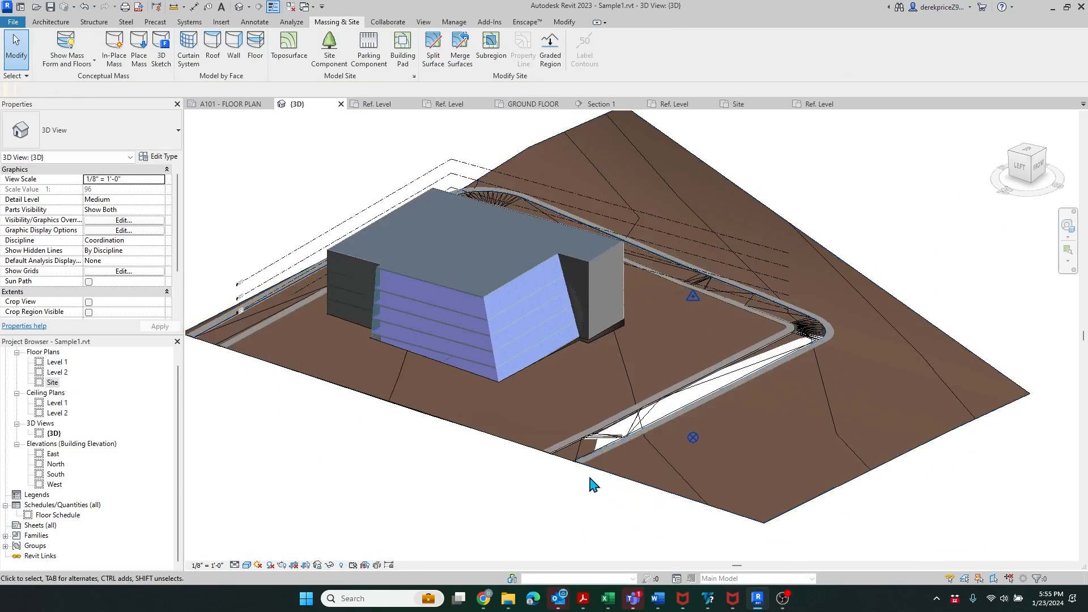
pyautogui.click(818, 334)
pyautogui.click(867, 478)
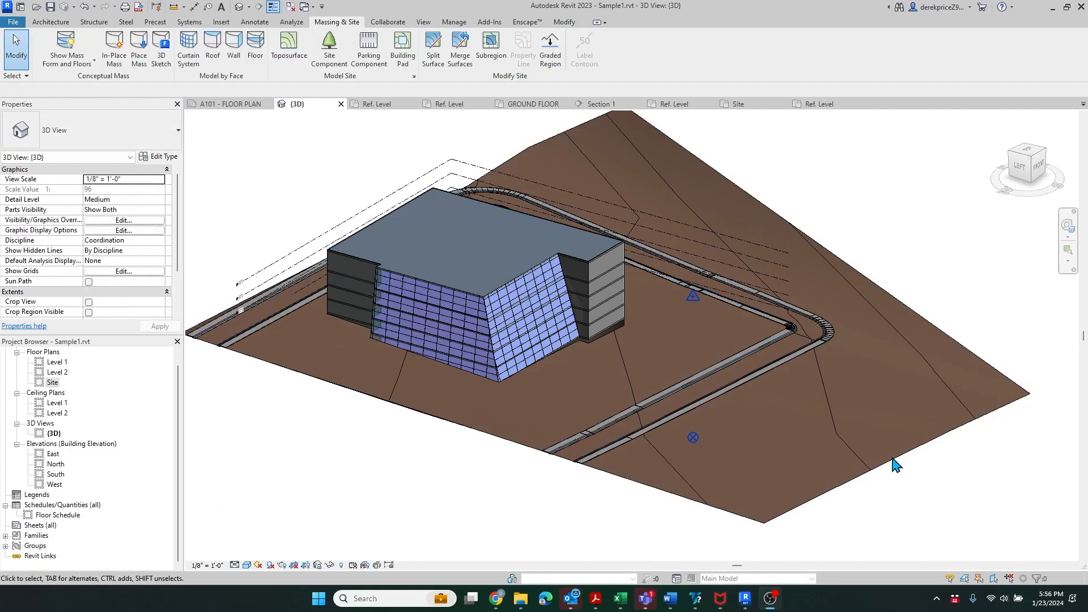
pyautogui.keyDown('shift'); pyautogui.moveTo(980, 469); pyautogui.dragTo(490, 437, button='middle'); pyautogui.keyUp('shift')
pyautogui.keyDown('shift'); pyautogui.moveTo(540, 275); pyautogui.dragTo(522, 474, button='middle'); pyautogui.keyUp('shift')
pyautogui.scroll(4, 544, 473)
pyautogui.scroll(5, 493, 423)
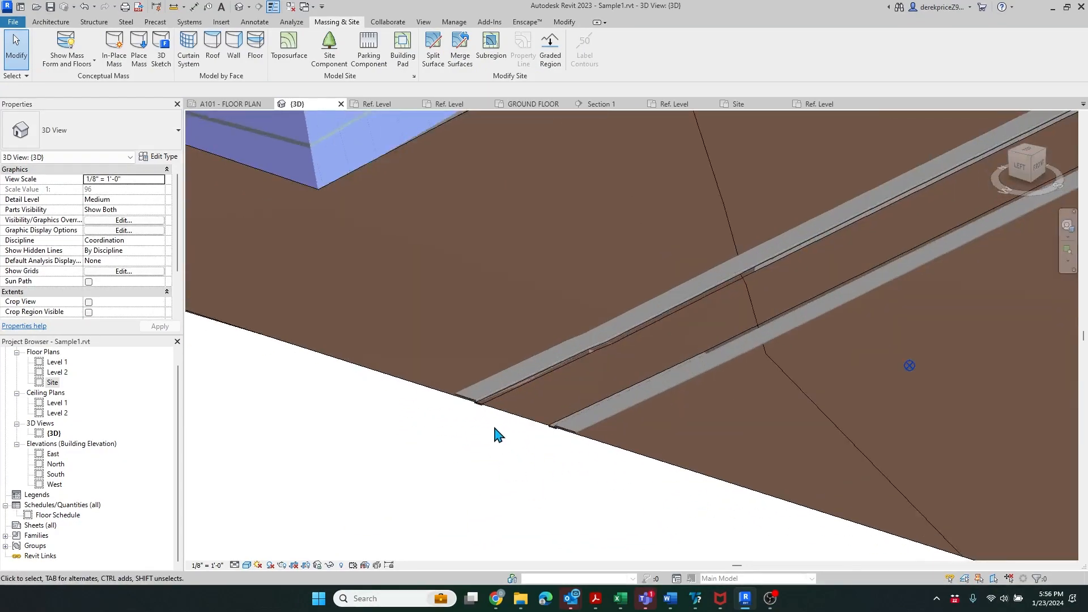
# - Select the larger topography surface at the road ends, orbiting to reveal the building
pyautogui.click(494, 372)
pyautogui.scroll(-3, 469, 448)
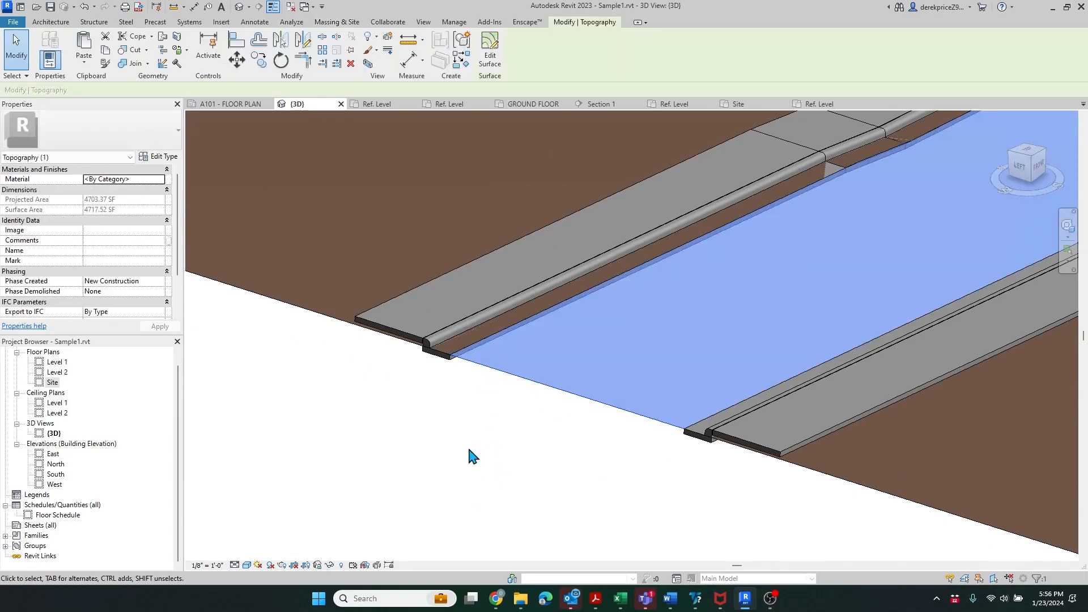
pyautogui.keyDown('shift'); pyautogui.moveTo(469, 444); pyautogui.dragTo(529, 359, button='middle'); pyautogui.keyUp('shift')
pyautogui.scroll(-3, 876, 437)
pyautogui.scroll(5, 505, 342)
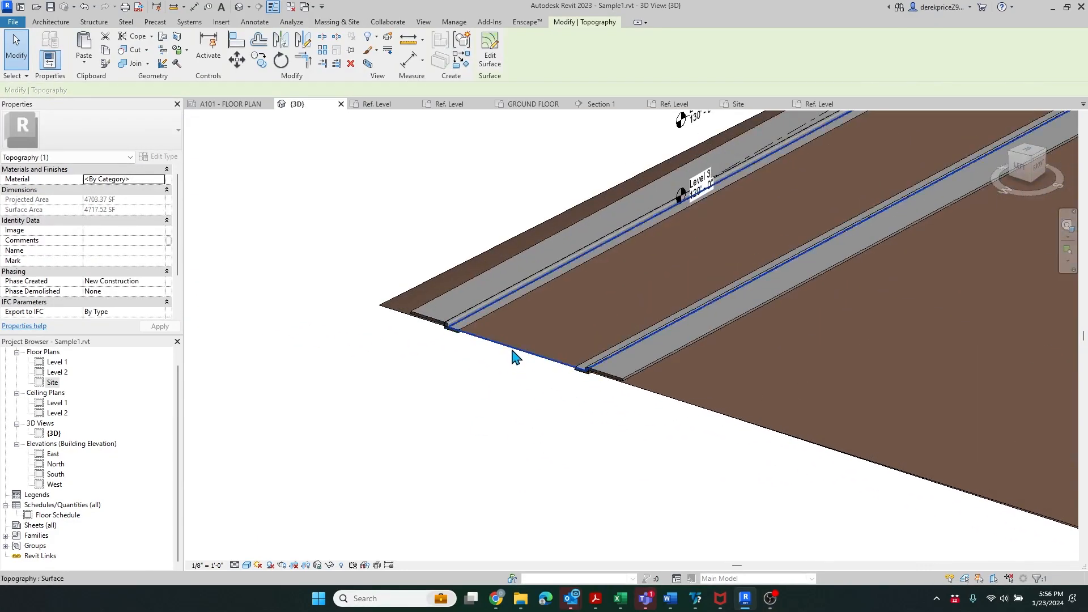
pyautogui.click(510, 357)
pyautogui.scroll(5, 443, 332)
pyautogui.scroll(-3, 411, 377)
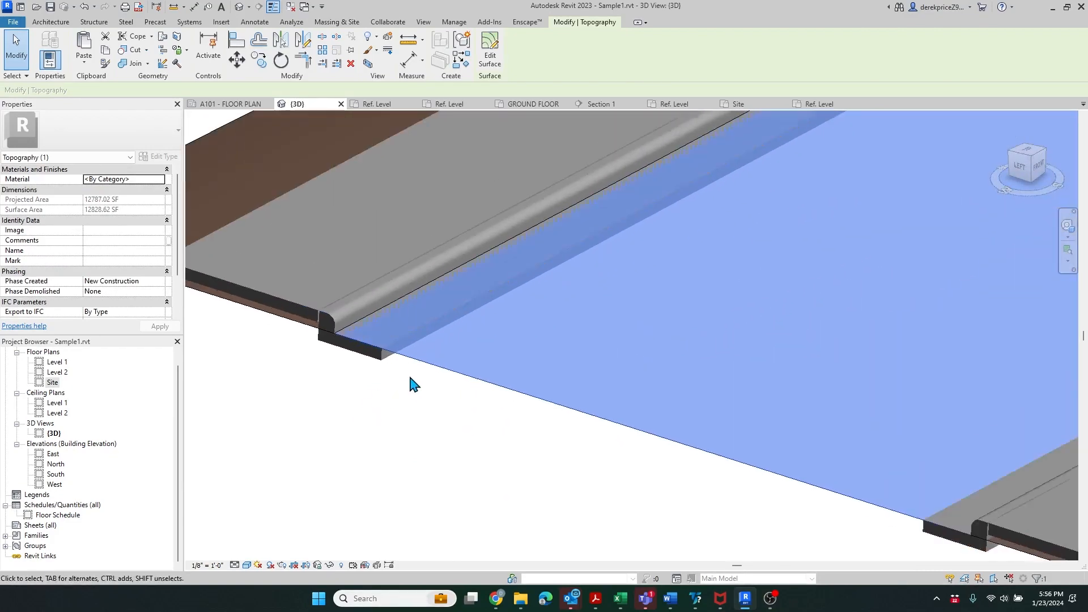
pyautogui.scroll(2, 414, 368)
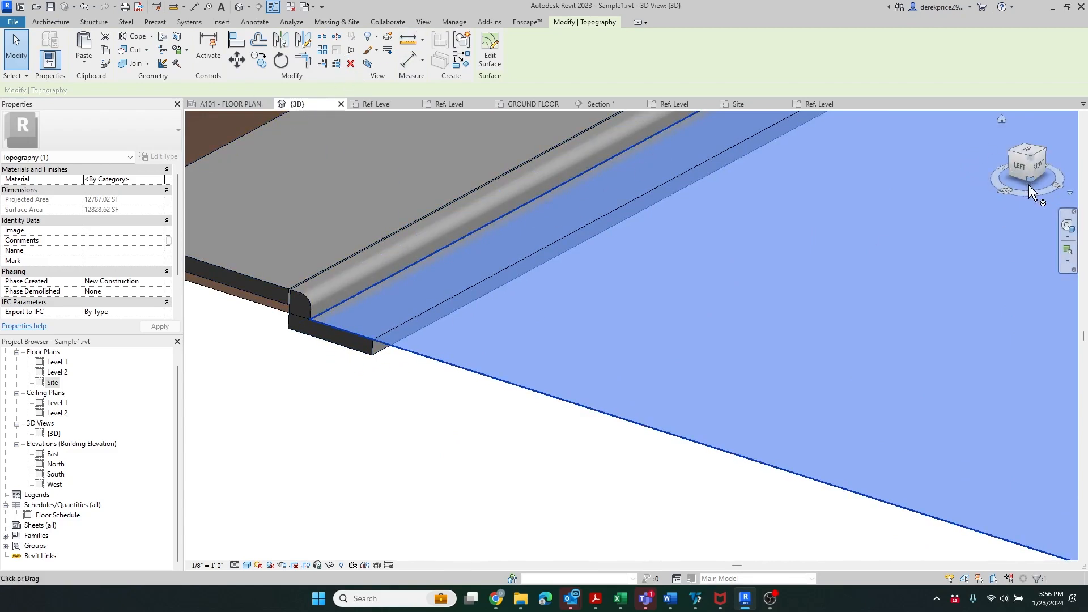
# - From the Left view, move the topography 1/4" vertically to meet the road slab
pyautogui.click(1014, 168)
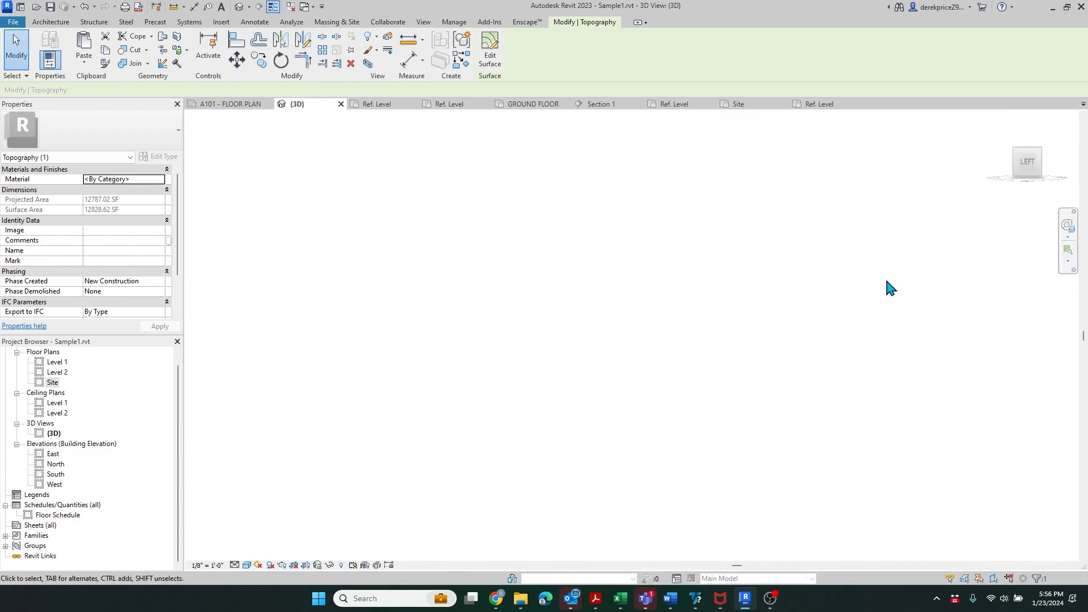
pyautogui.scroll(3, 520, 355)
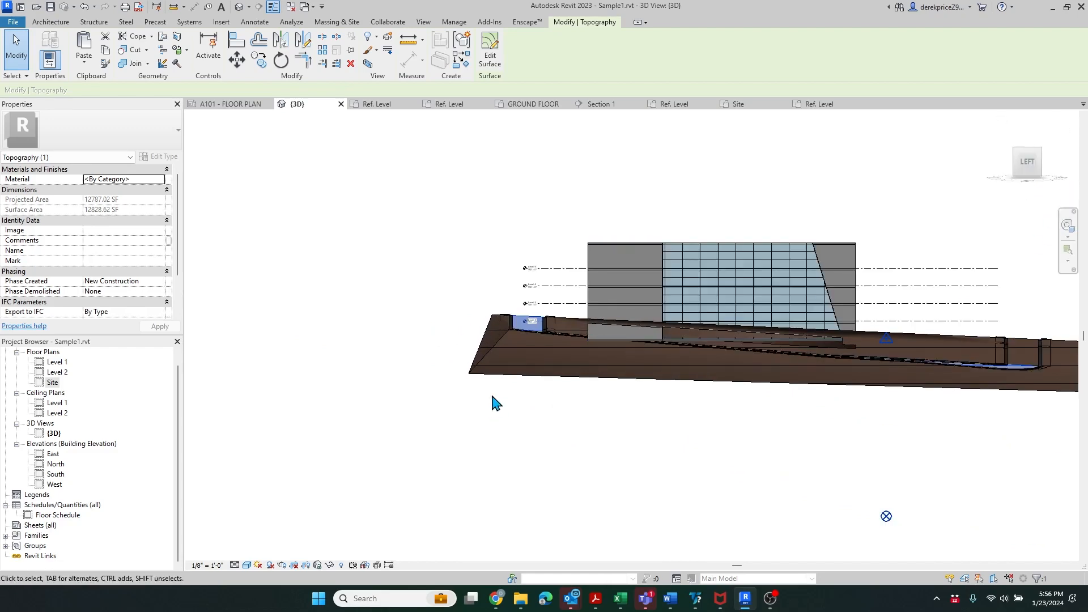
pyautogui.scroll(3, 493, 400)
pyautogui.scroll(3, 572, 304)
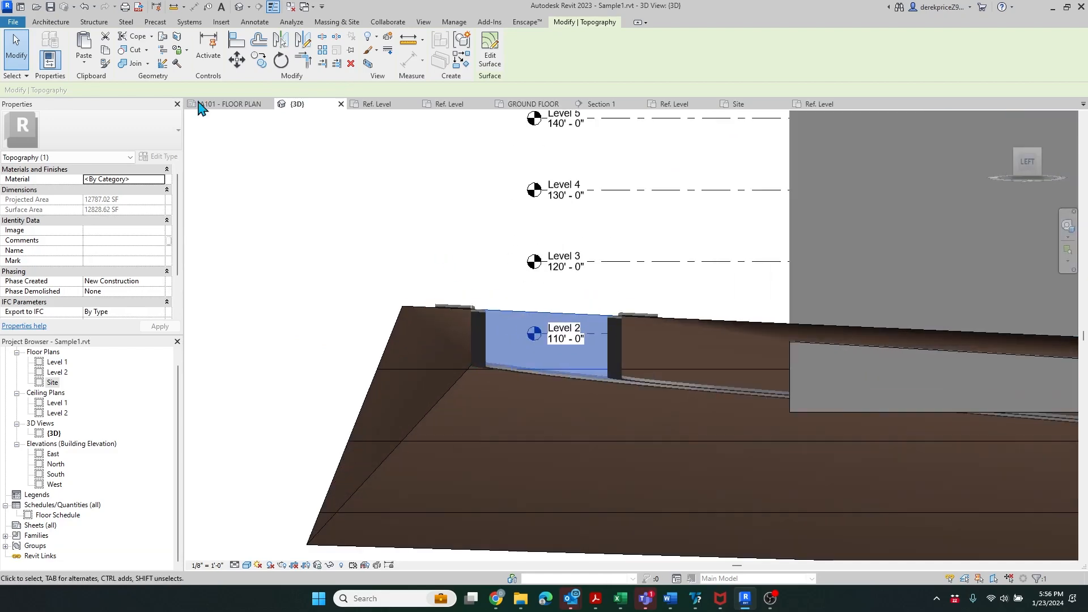
pyautogui.click(238, 60)
pyautogui.scroll(6, 493, 309)
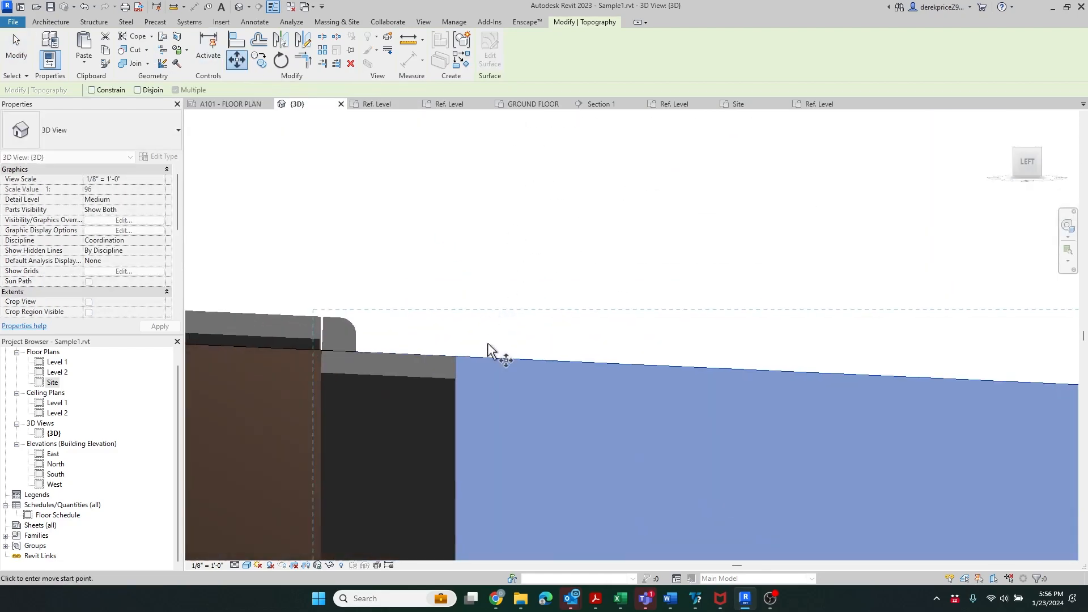
pyautogui.click(477, 331)
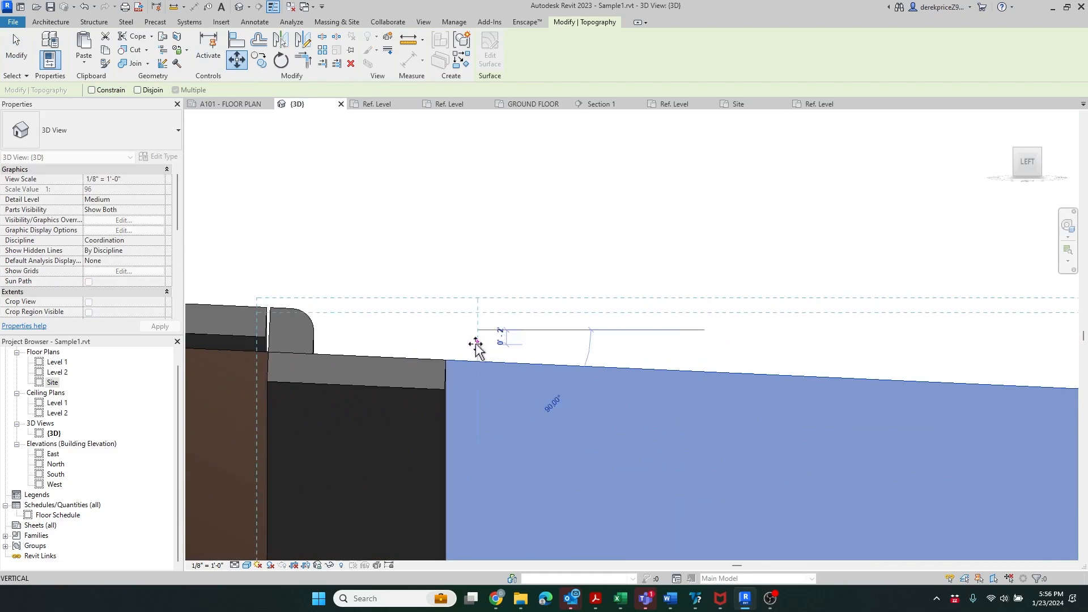
pyautogui.write('1/4"')
pyautogui.press('Return')
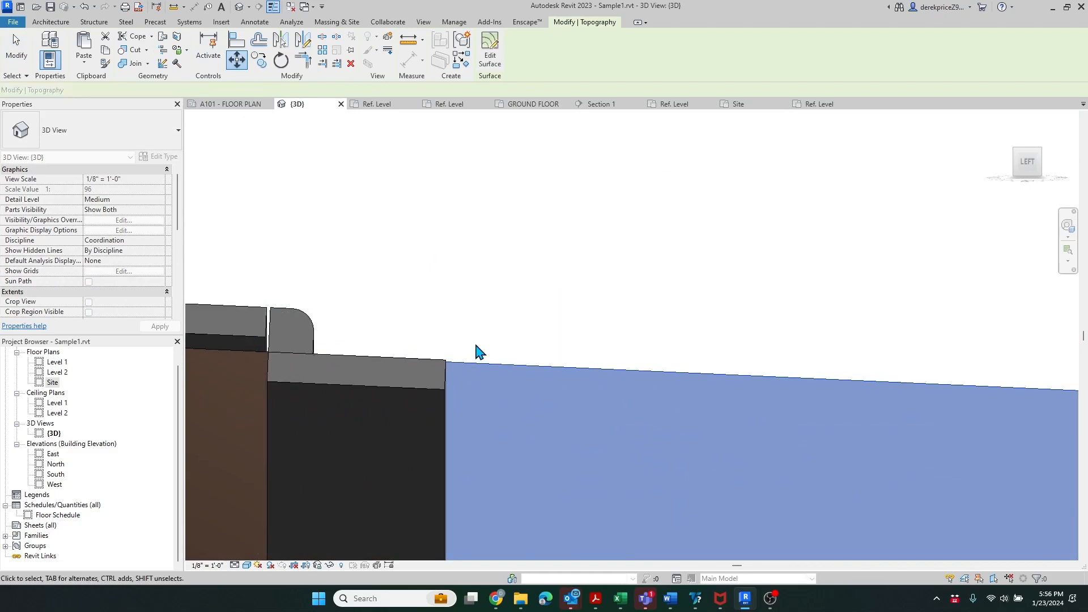
pyautogui.scroll(-4, 382, 344)
pyautogui.keyDown('shift'); pyautogui.moveTo(383, 347); pyautogui.dragTo(363, 412, button='middle'); pyautogui.keyUp('shift')
pyautogui.scroll(-4, 362, 352)
pyautogui.click(287, 250)
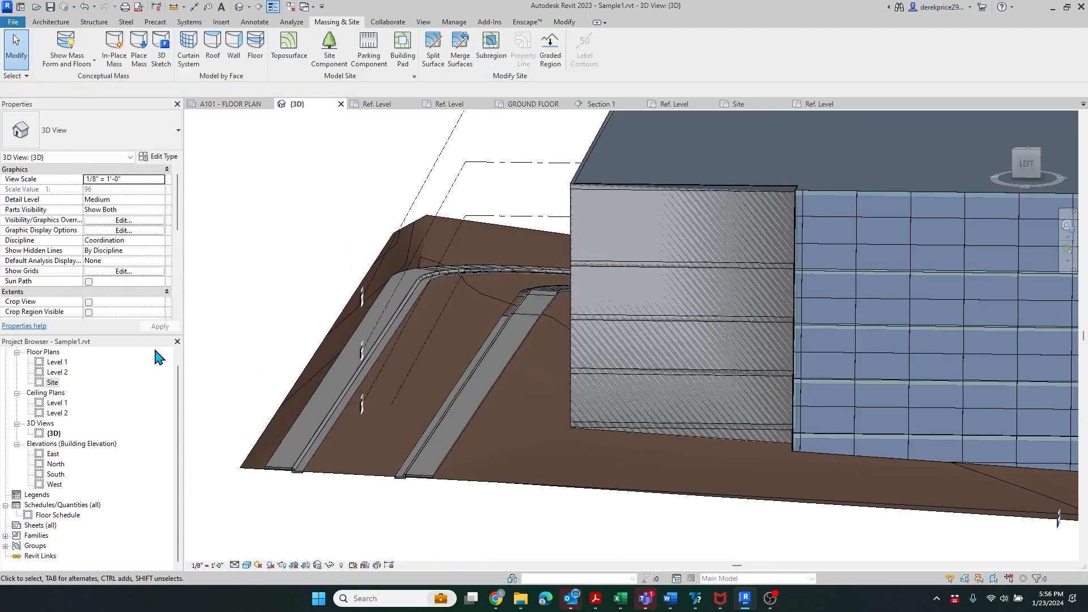
pyautogui.keyDown('shift'); pyautogui.moveTo(283, 426); pyautogui.dragTo(745, 549, button='middle'); pyautogui.keyUp('shift')
pyautogui.scroll(10, 747, 546)
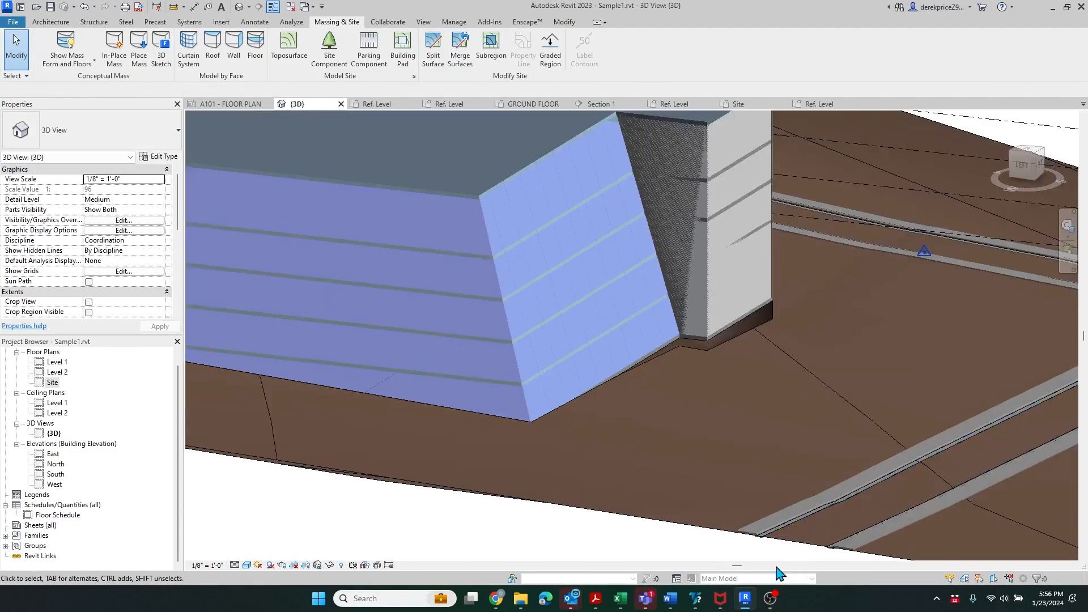
pyautogui.scroll(5, 817, 473)
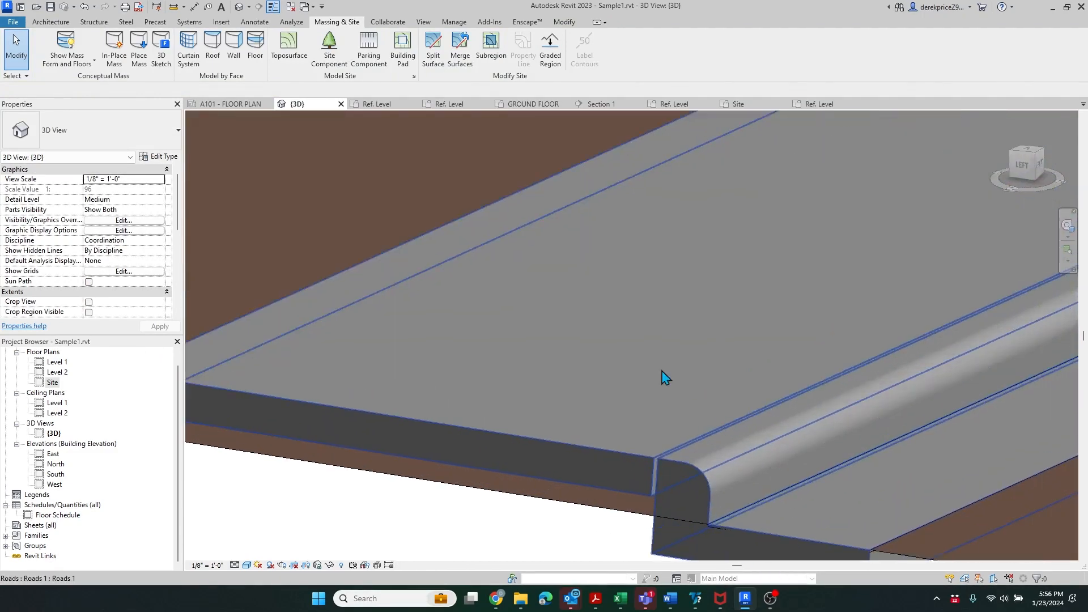
pyautogui.scroll(-2, 660, 368)
pyautogui.scroll(3, 643, 443)
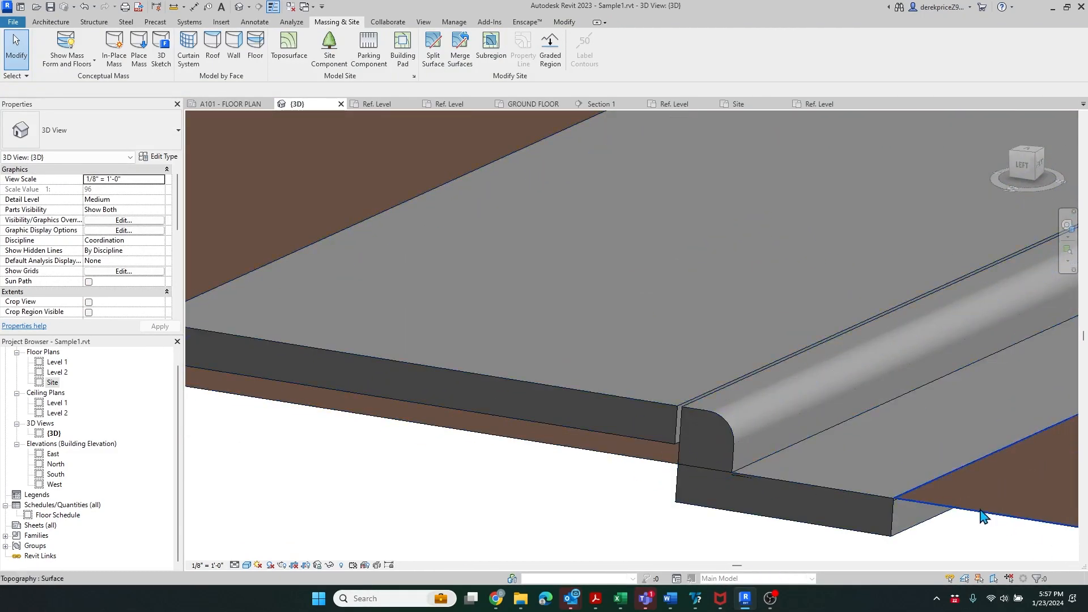
pyautogui.scroll(-3, 935, 452)
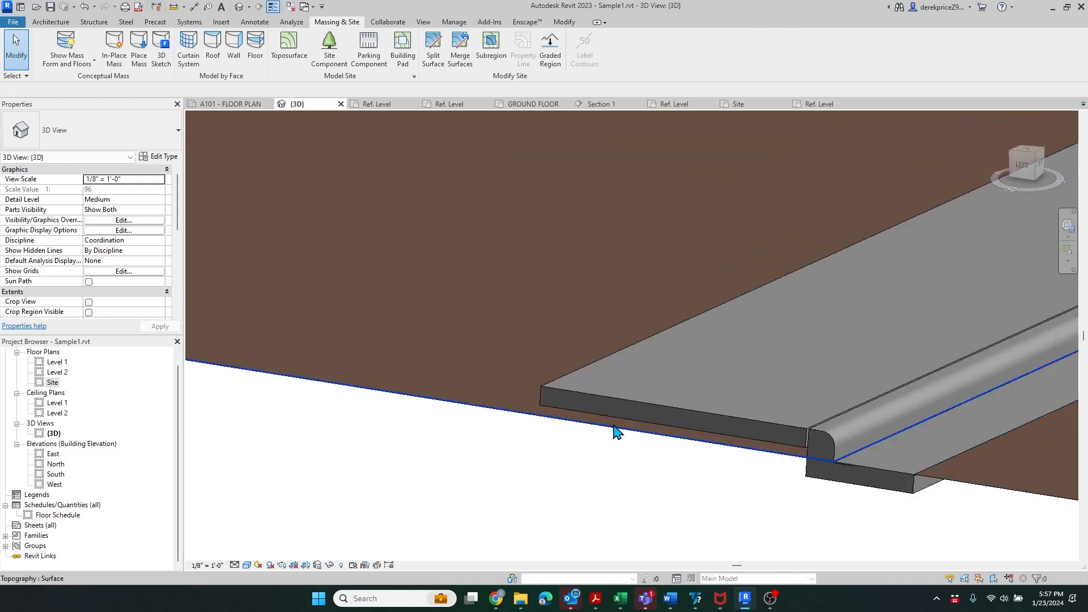
pyautogui.scroll(5, 557, 423)
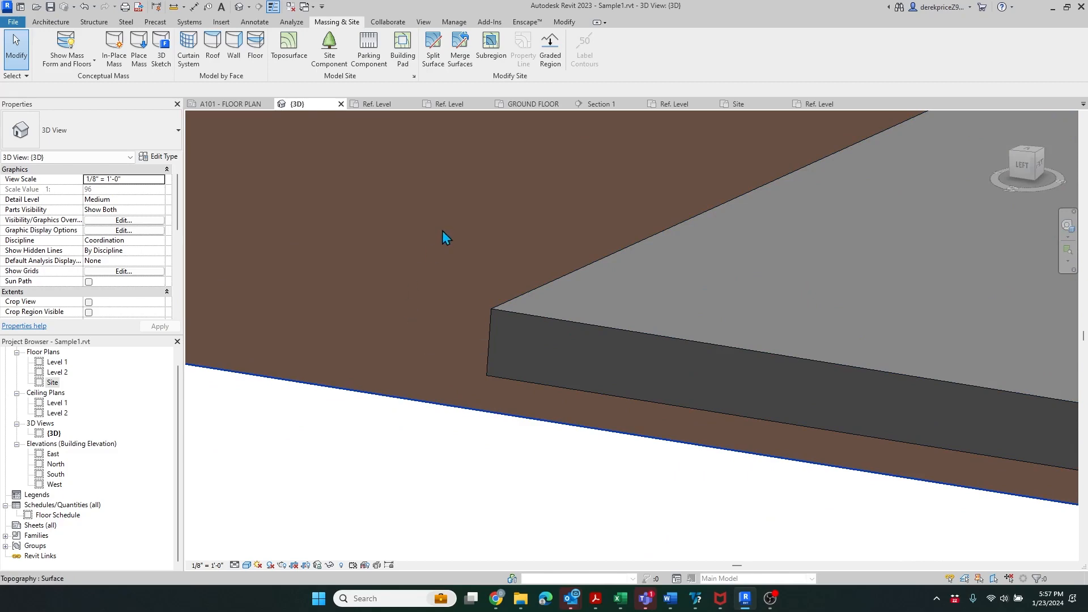
pyautogui.scroll(-5, 450, 255)
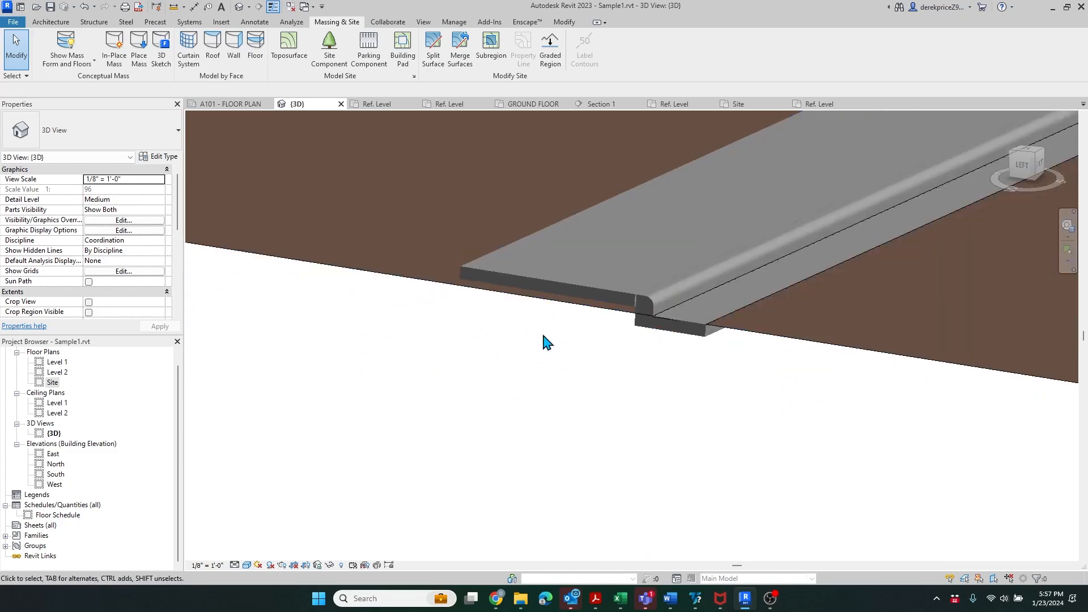
pyautogui.click(708, 419)
pyautogui.scroll(-8, 845, 459)
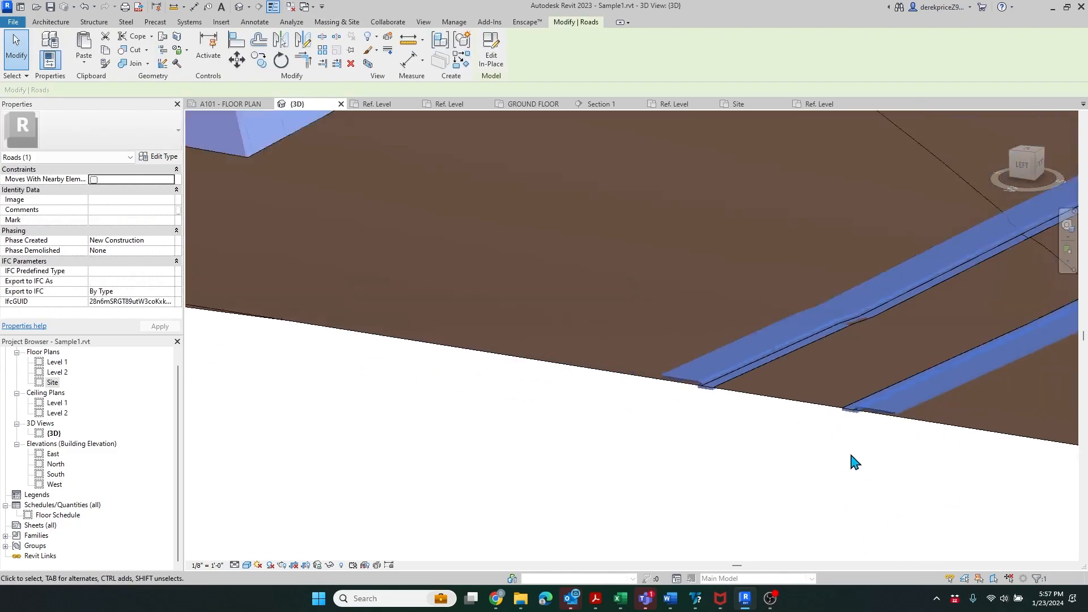
pyautogui.scroll(4, 856, 406)
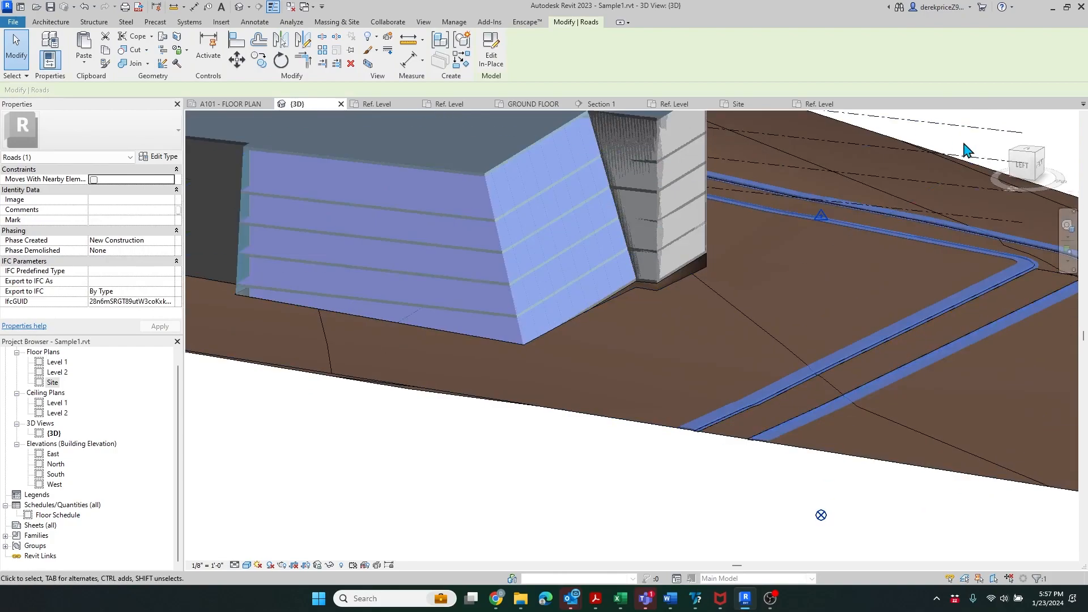
pyautogui.click(1024, 165)
pyautogui.scroll(8, 816, 339)
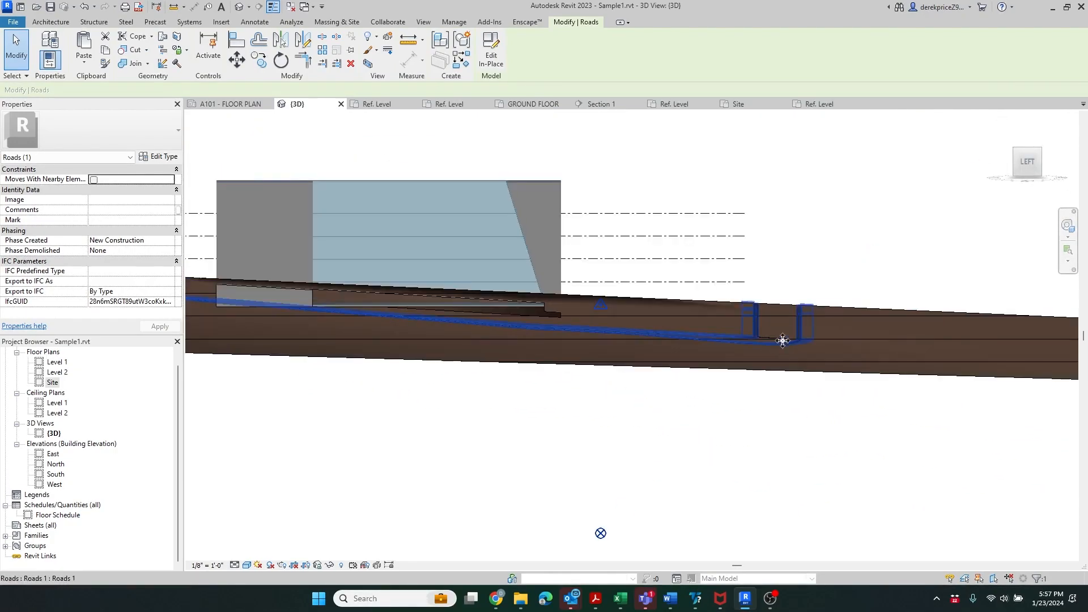
pyautogui.scroll(5, 682, 222)
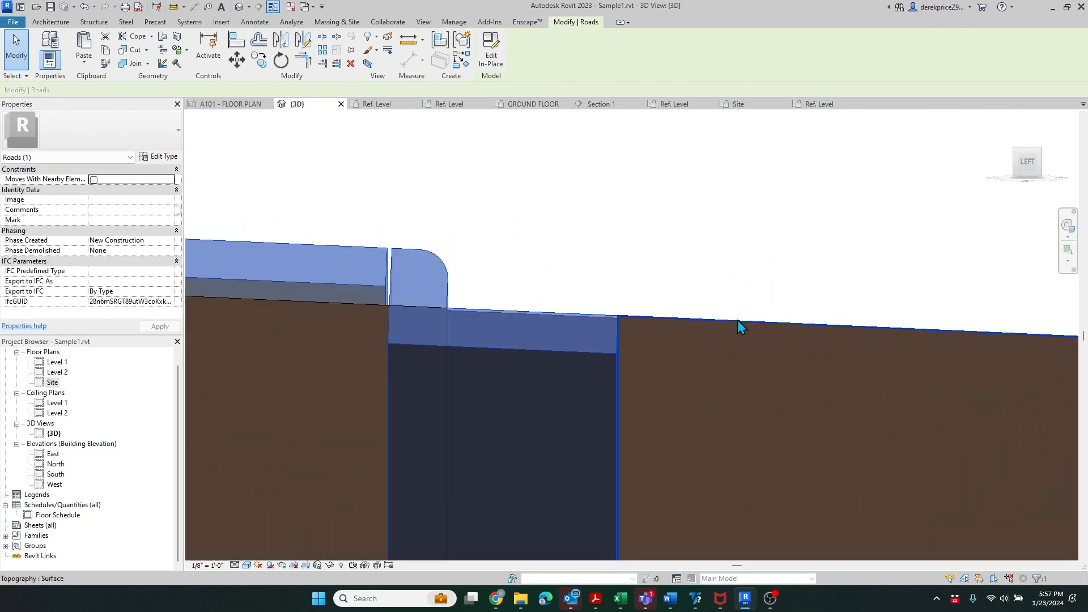
pyautogui.scroll(-10, 986, 371)
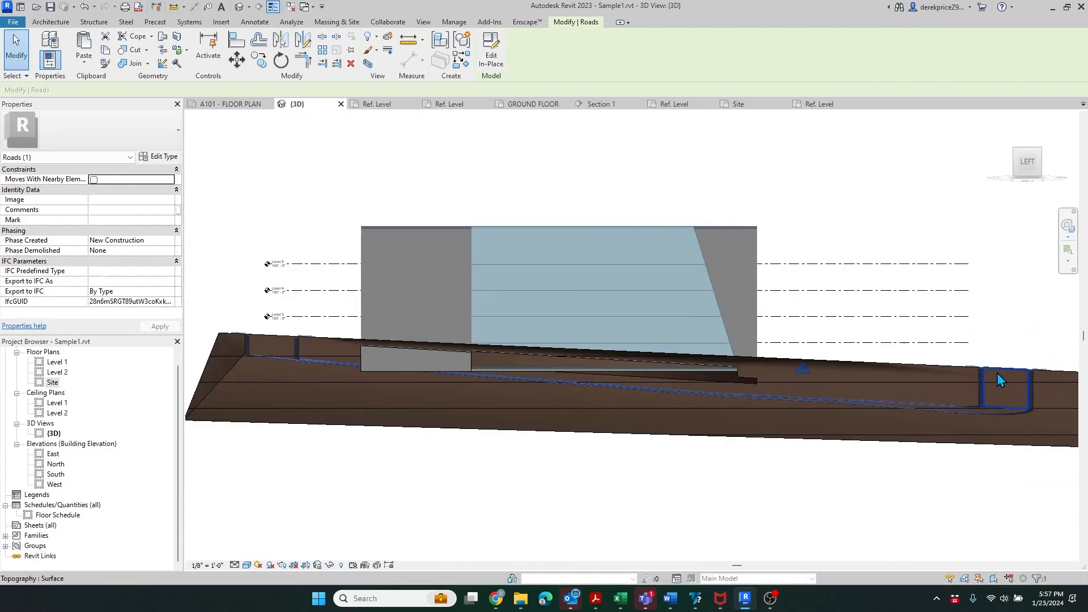
pyautogui.scroll(10, 284, 369)
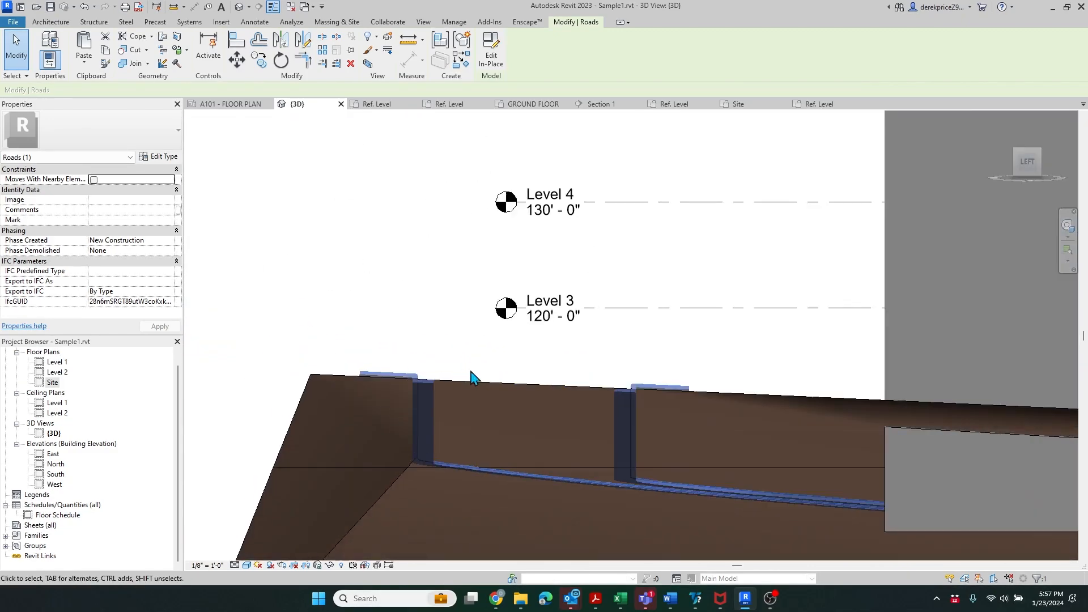
pyautogui.keyDown('ctrl'); pyautogui.click(463, 403); pyautogui.keyUp('ctrl')
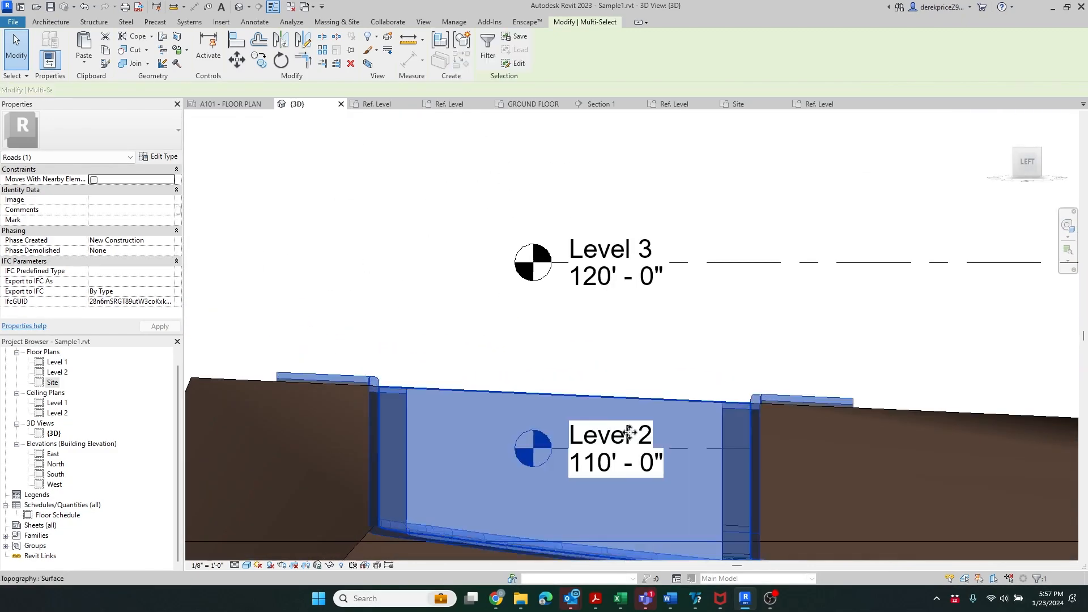
pyautogui.scroll(5, 245, 372)
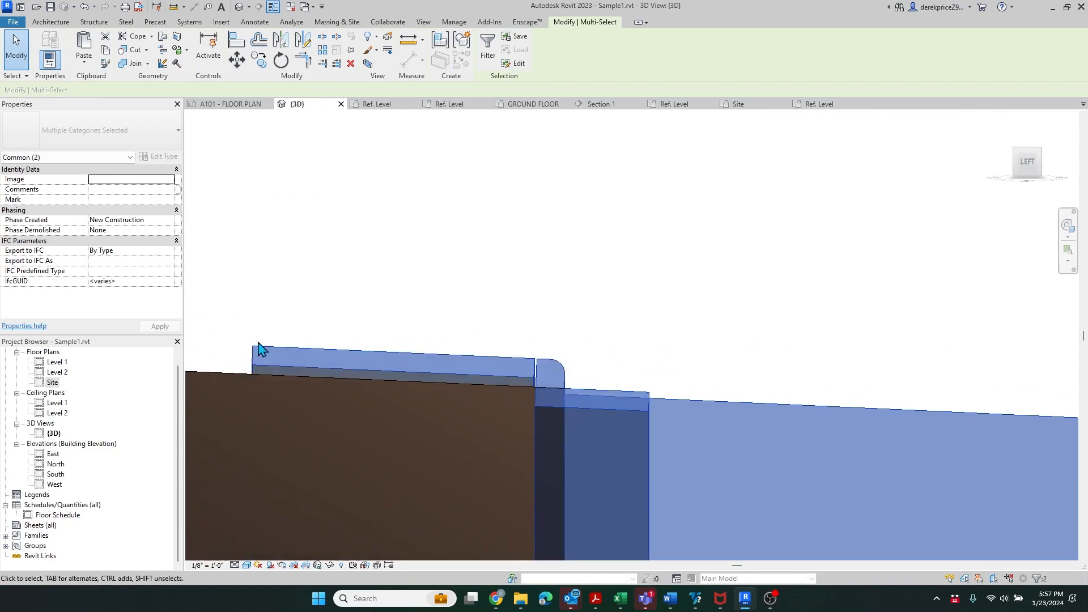
pyautogui.click(285, 344)
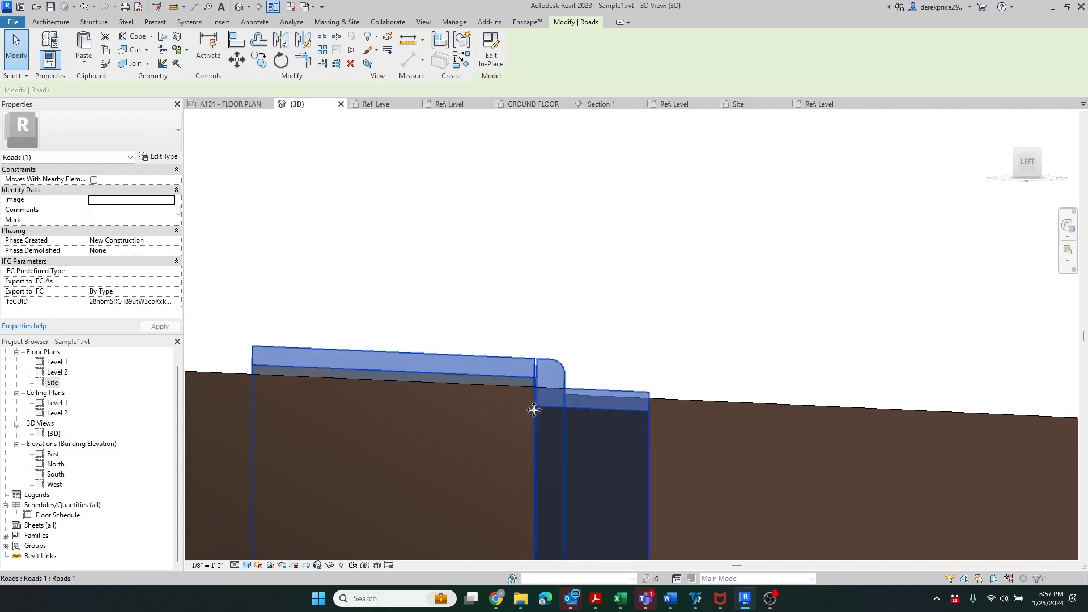
pyautogui.scroll(-3, 369, 364)
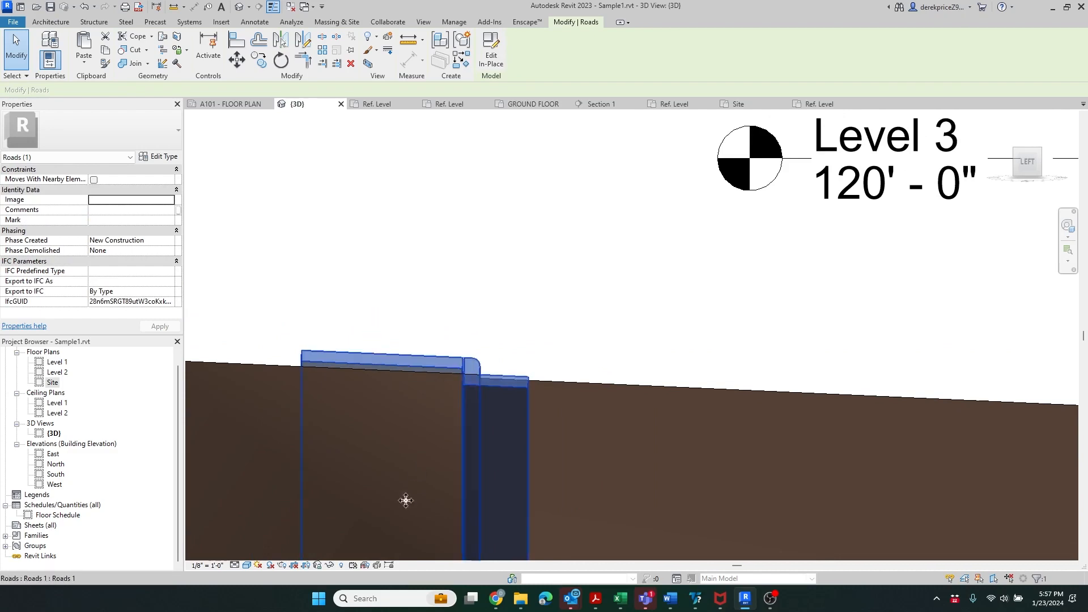
# - Nudge the imported line in hidden Mass 2 up one inch to a -6005' 2" offset
pyautogui.click(341, 565)
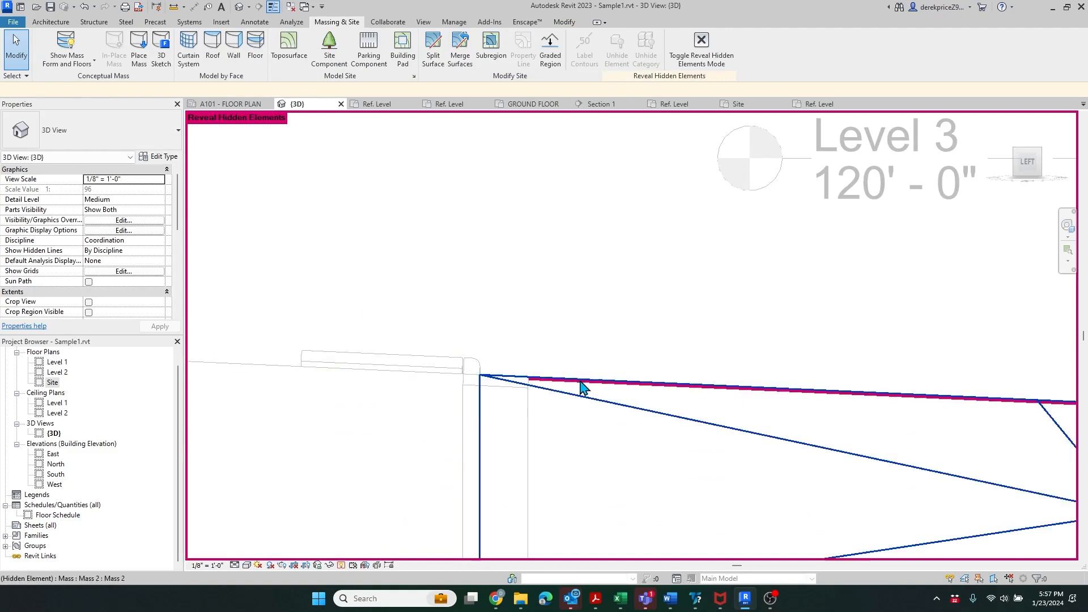
pyautogui.click(571, 425)
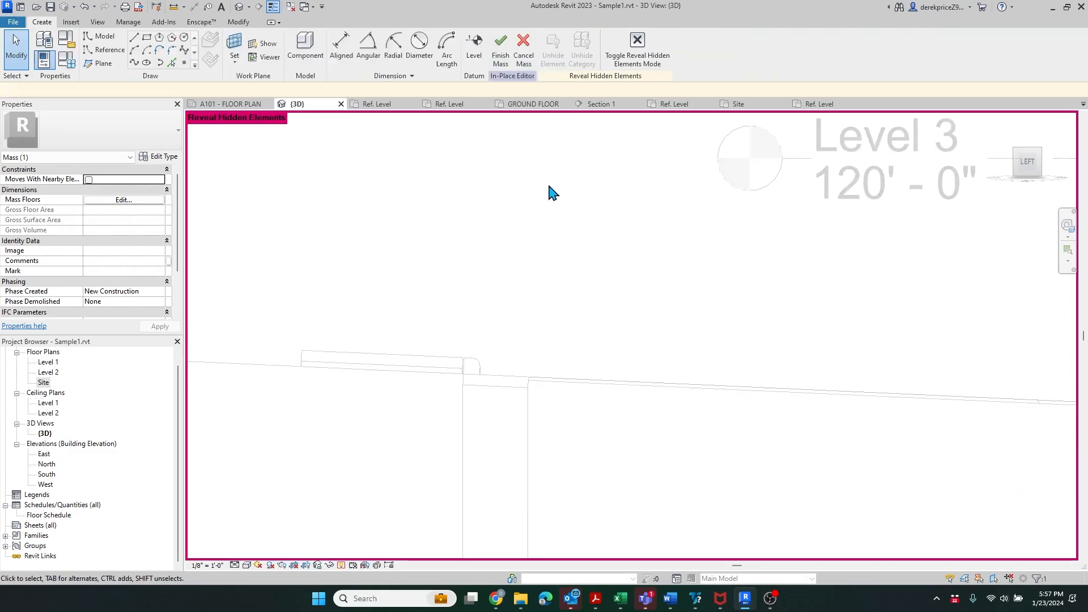
pyautogui.click(680, 385)
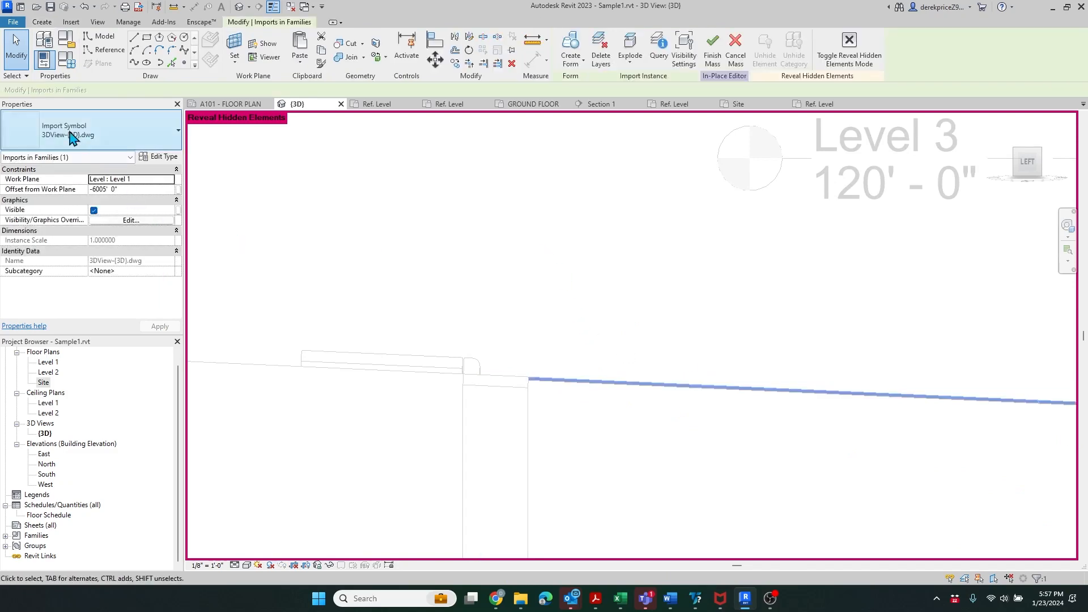
pyautogui.press('Up')
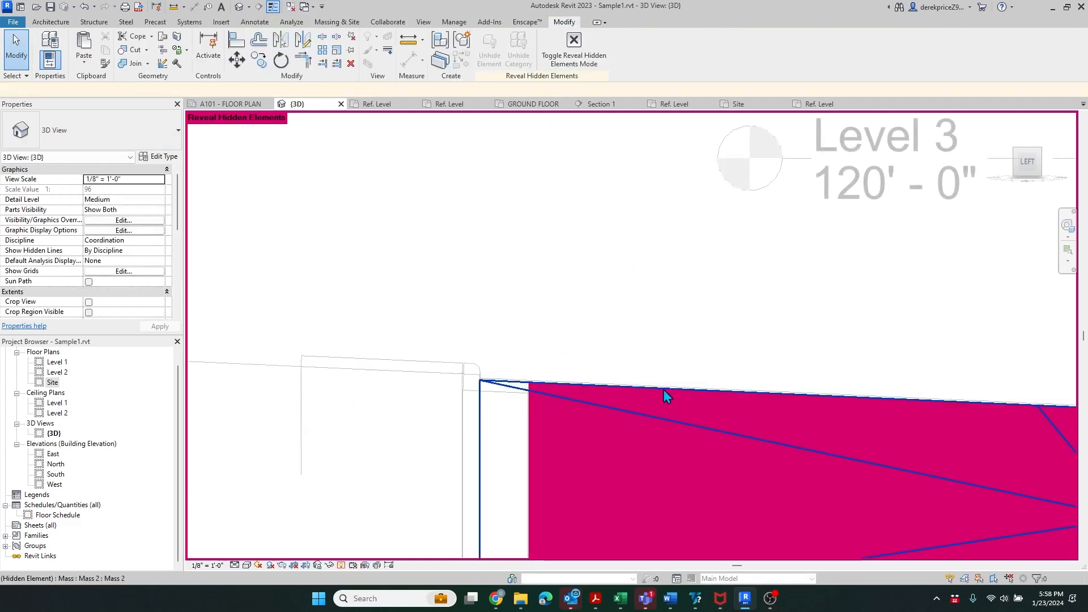
pyautogui.click(342, 566)
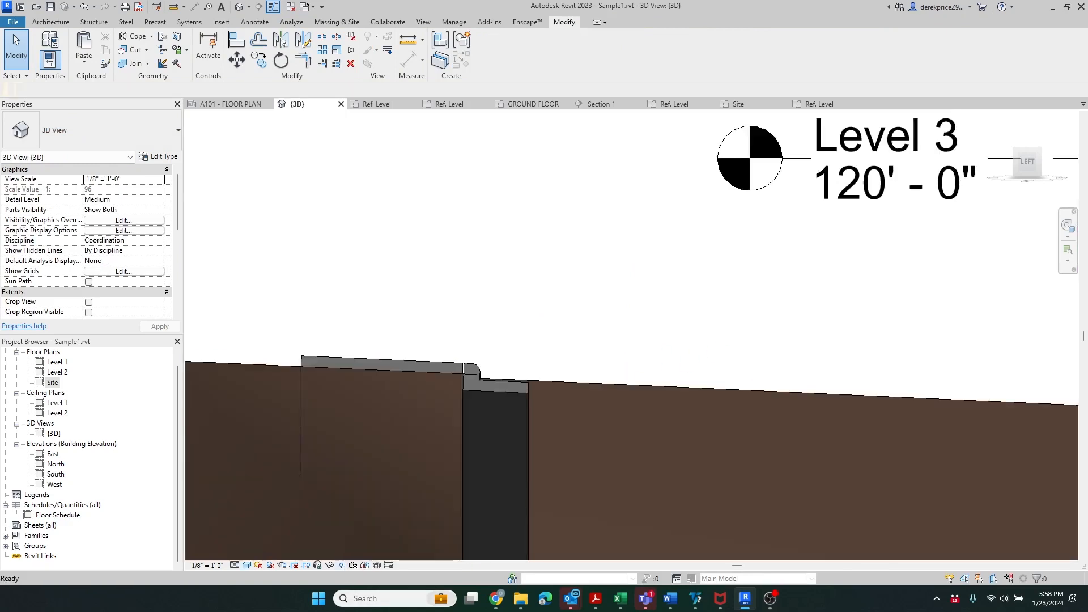
# - Nudge the topography surface down slightly to expose the road's top edge, then deselect it
pyautogui.click(594, 394)
pyautogui.scroll(3, 498, 395)
pyautogui.press('Down')
pyautogui.press('Down')
pyautogui.press('Down')
pyautogui.press('Down')
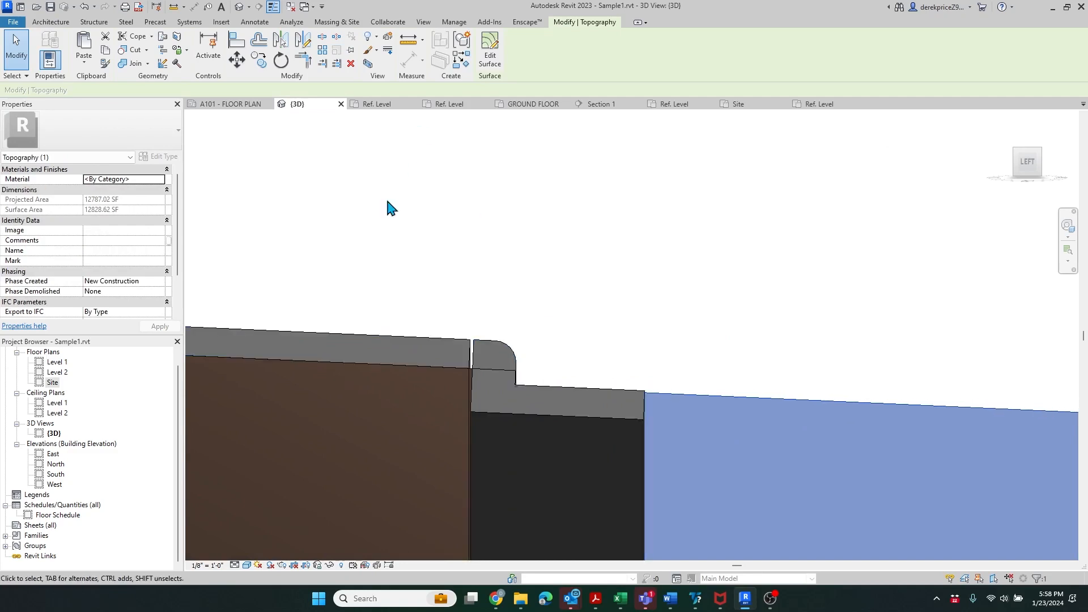
pyautogui.scroll(-5, 363, 329)
pyautogui.scroll(5, 313, 360)
pyautogui.scroll(1, 306, 370)
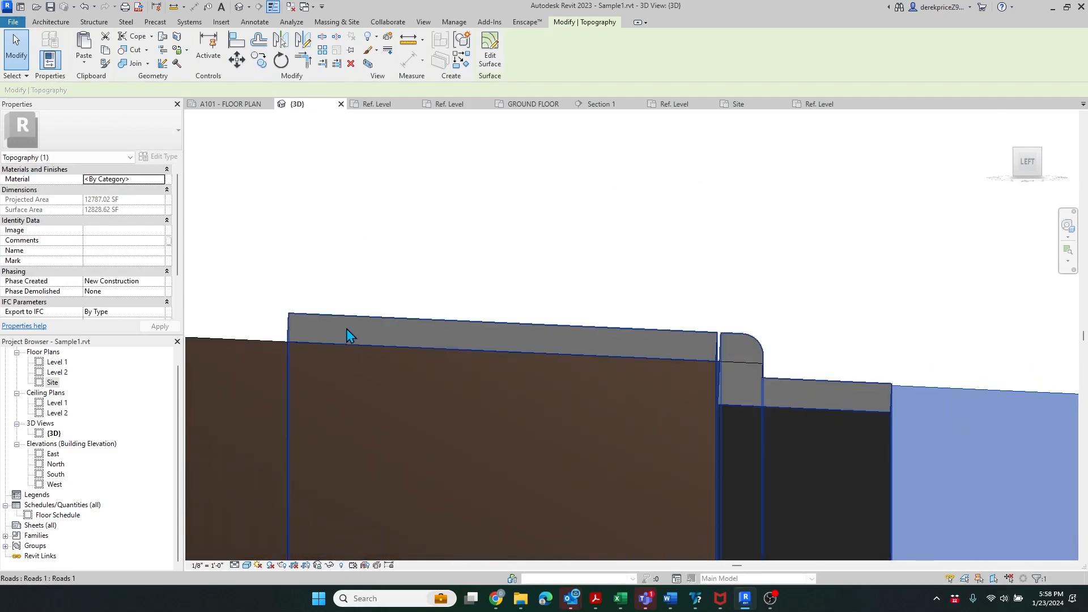
pyautogui.scroll(-8, 475, 352)
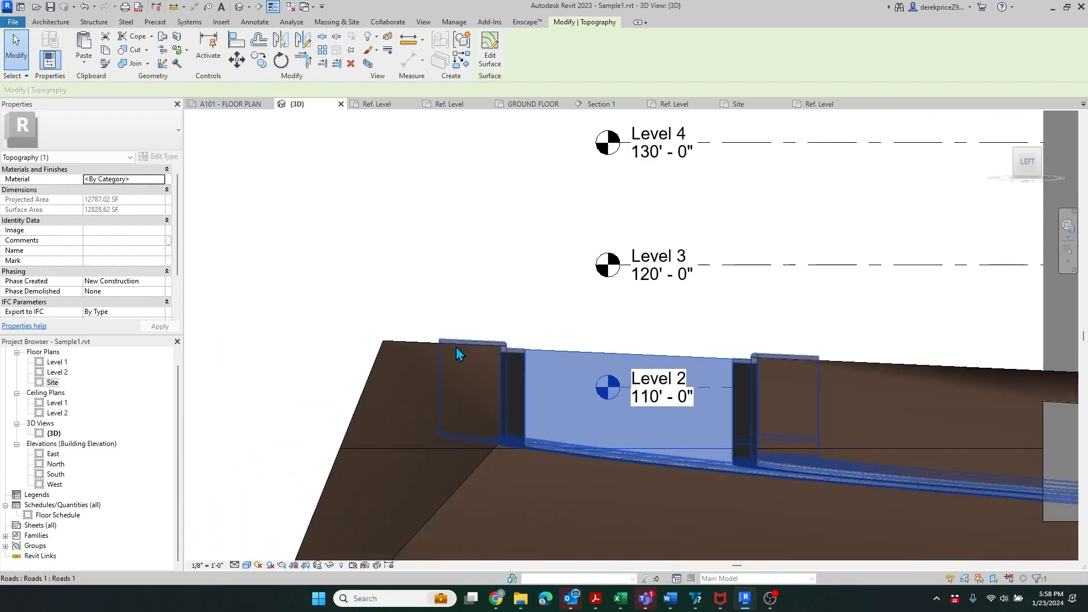
pyautogui.scroll(5, 544, 357)
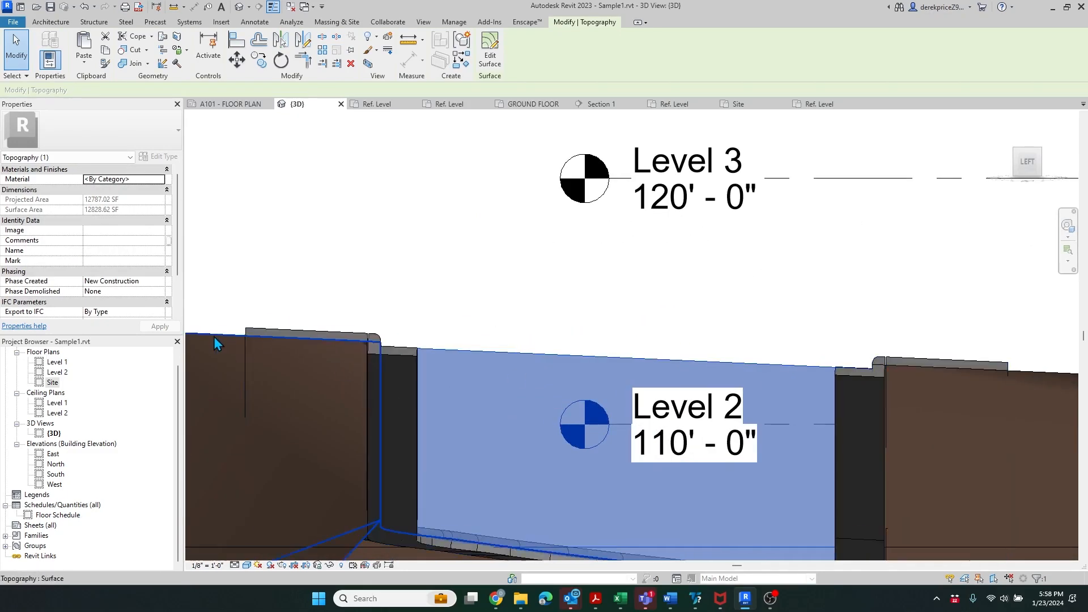
pyautogui.scroll(-5, 405, 309)
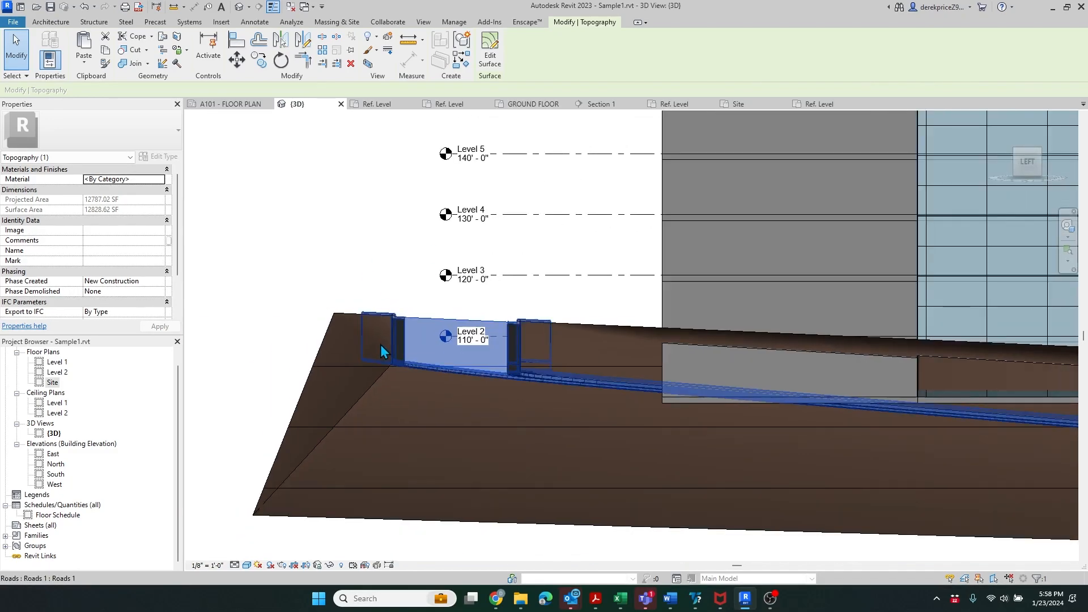
pyautogui.keyDown('shift'); pyautogui.moveTo(365, 343); pyautogui.dragTo(515, 243, button='middle'); pyautogui.keyUp('shift')
pyautogui.press('Escape')
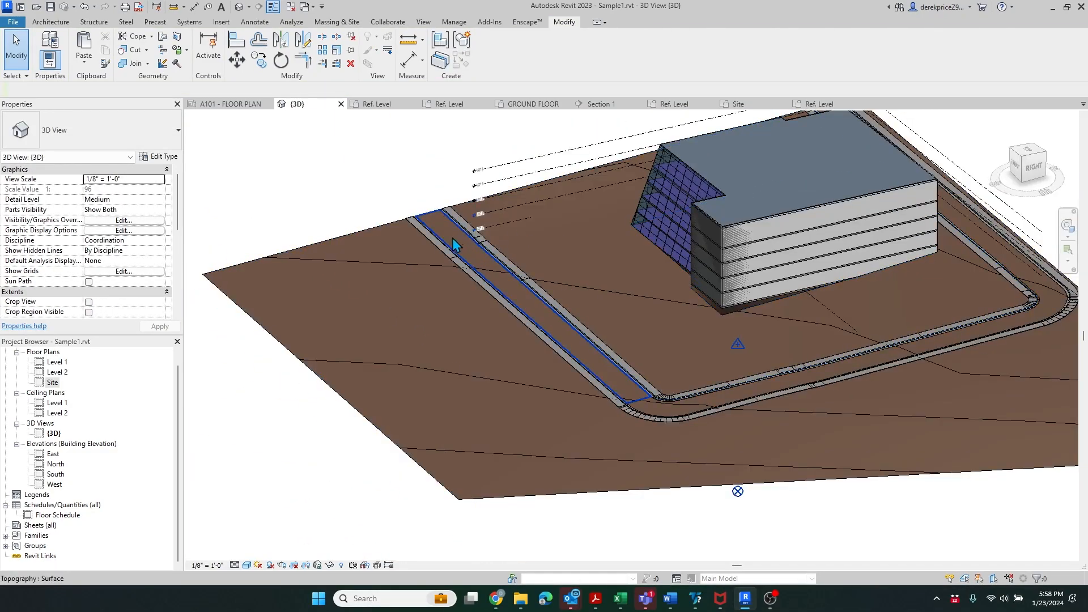
# - Assign Concrete, Lightweight to the topography strip between the curbs
pyautogui.click(460, 247)
pyautogui.scroll(4, 442, 230)
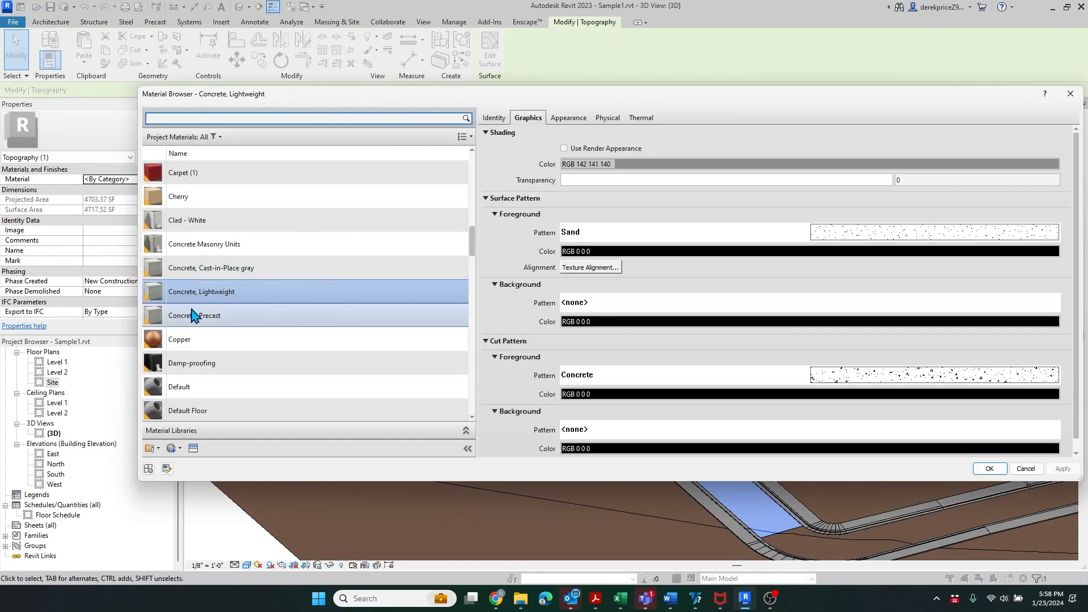
pyautogui.click(992, 470)
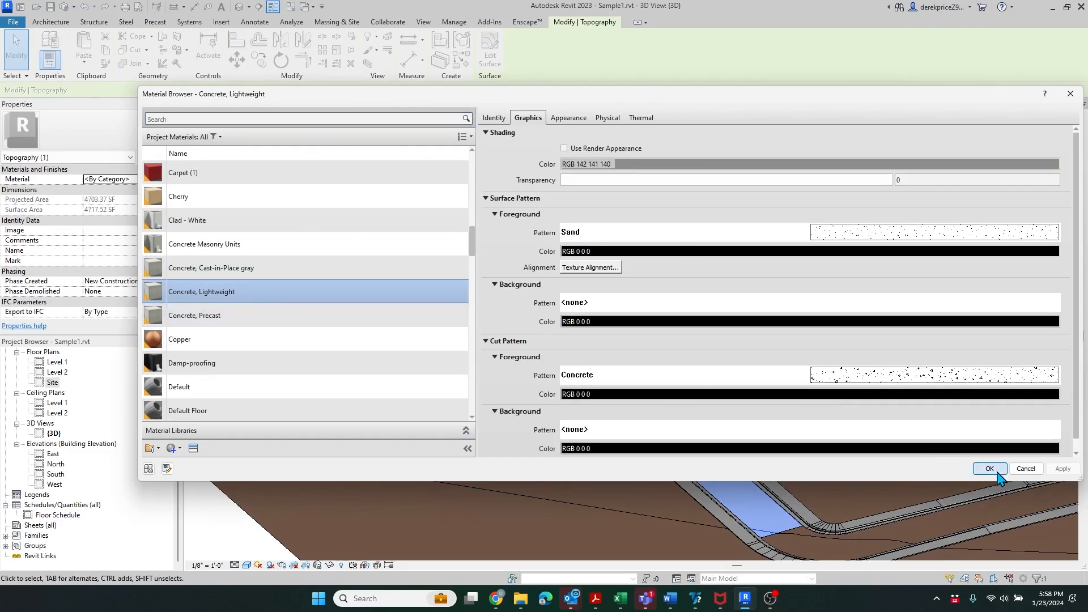
pyautogui.scroll(-4, 322, 241)
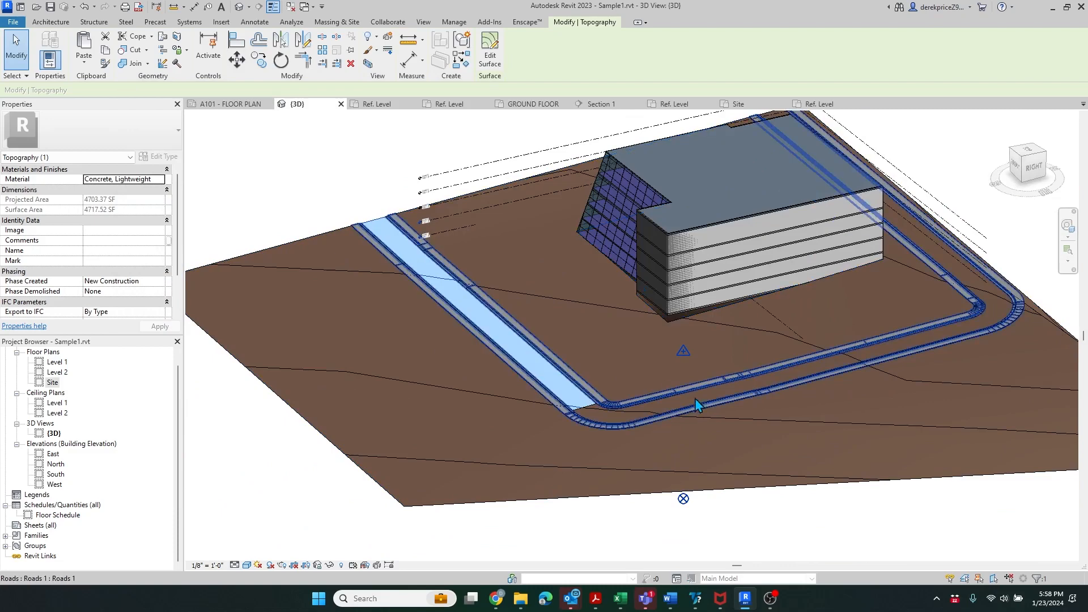
pyautogui.scroll(1, 385, 233)
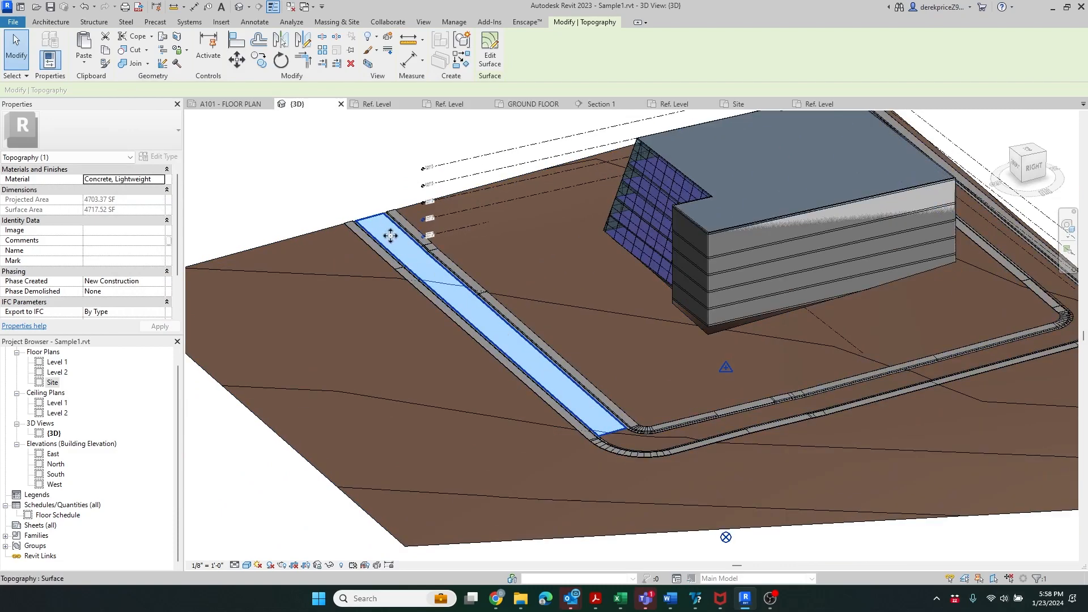
# - Review the main site surface's material choices without changing them, then deselect
pyautogui.click(713, 434)
pyautogui.scroll(-2, 440, 472)
pyautogui.scroll(2, 850, 391)
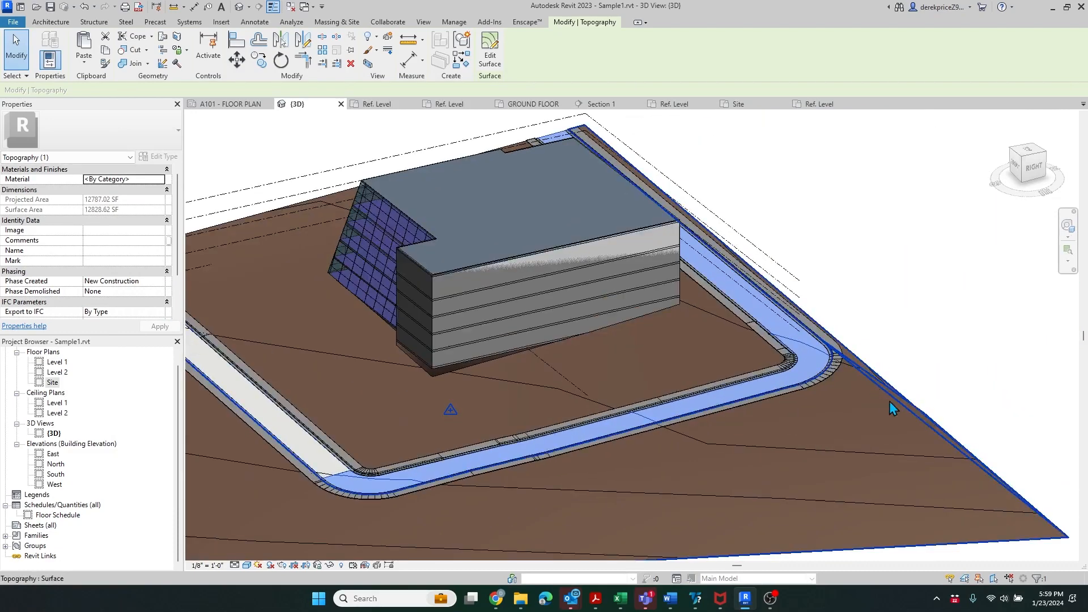
pyautogui.scroll(-1, 892, 407)
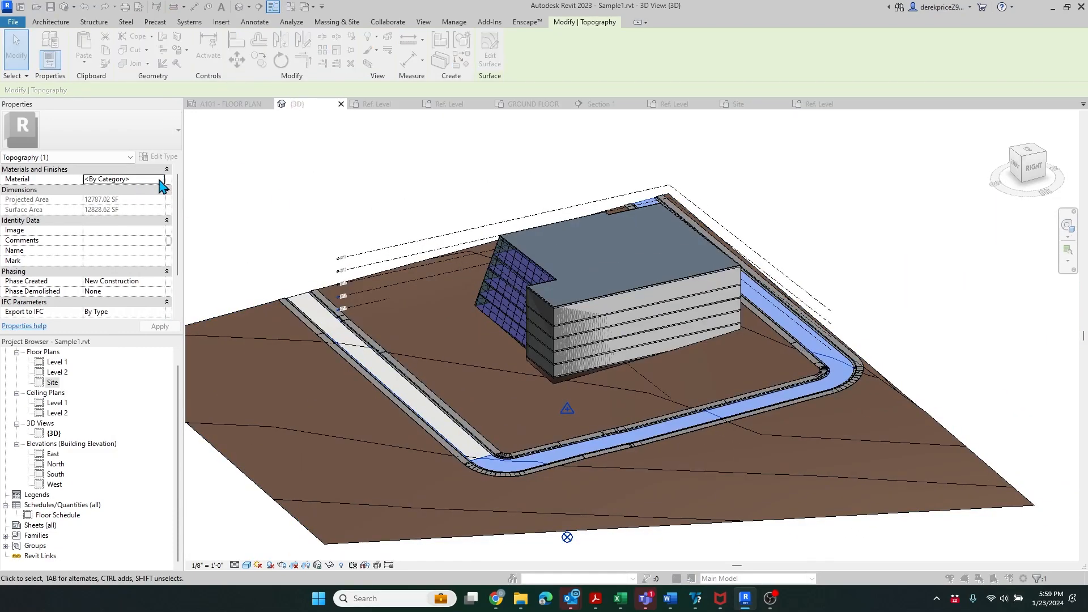
pyautogui.click(161, 179)
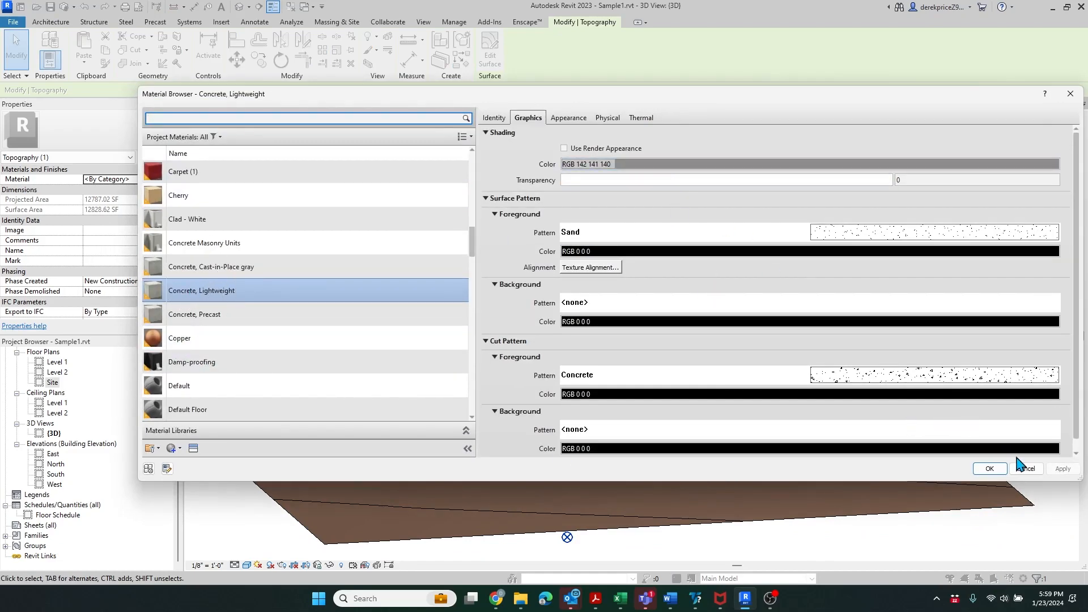
pyautogui.click(990, 469)
pyautogui.click(900, 335)
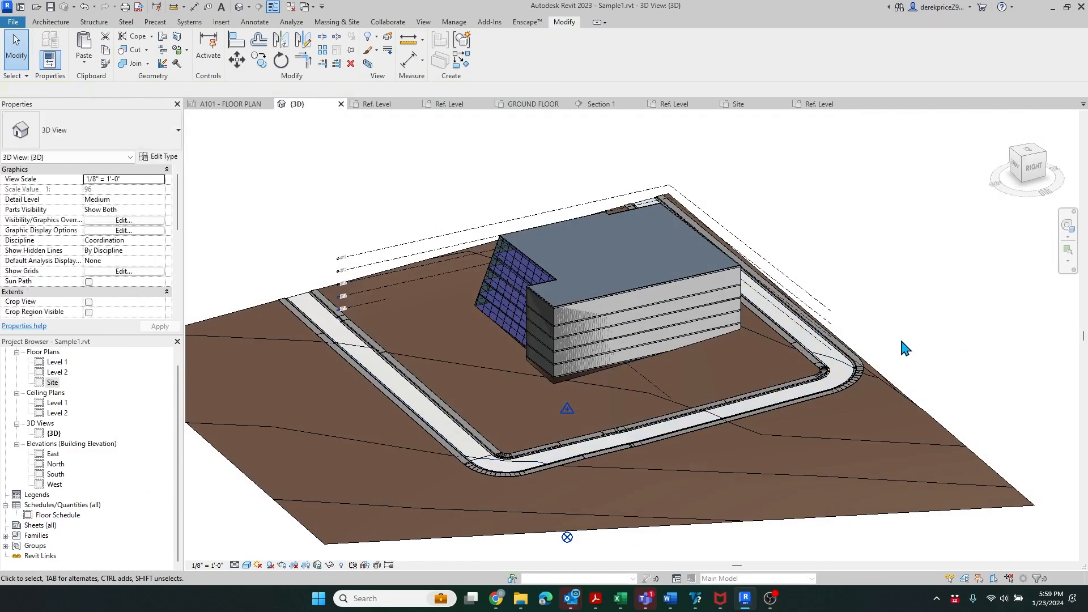
pyautogui.scroll(5, 837, 390)
# - Select the Roads model and enter Edit In-Place
pyautogui.click(900, 366)
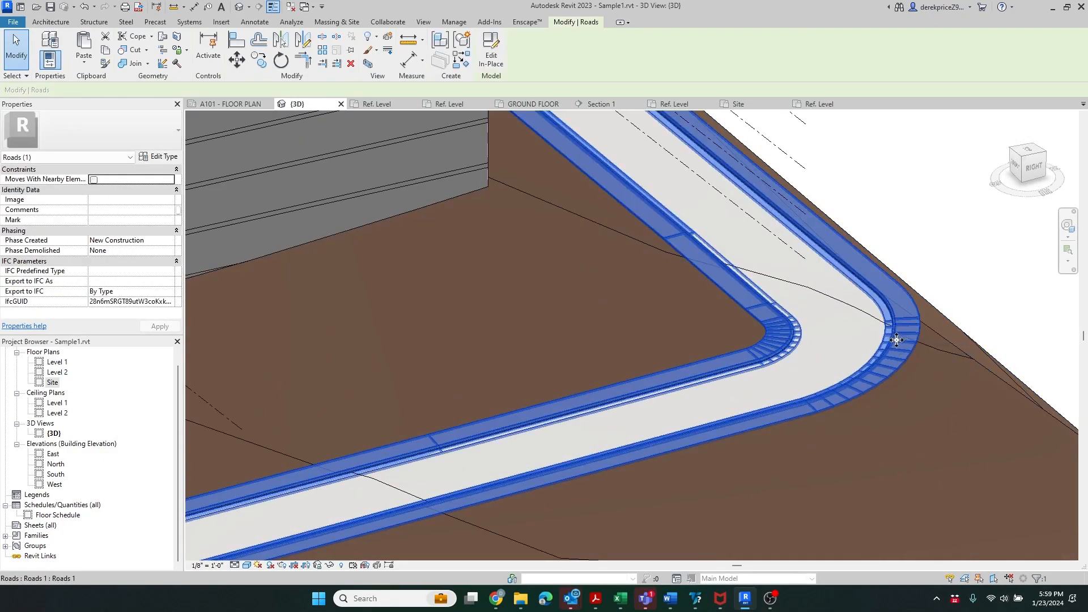
pyautogui.rightClick(896, 339)
pyautogui.press('Escape')
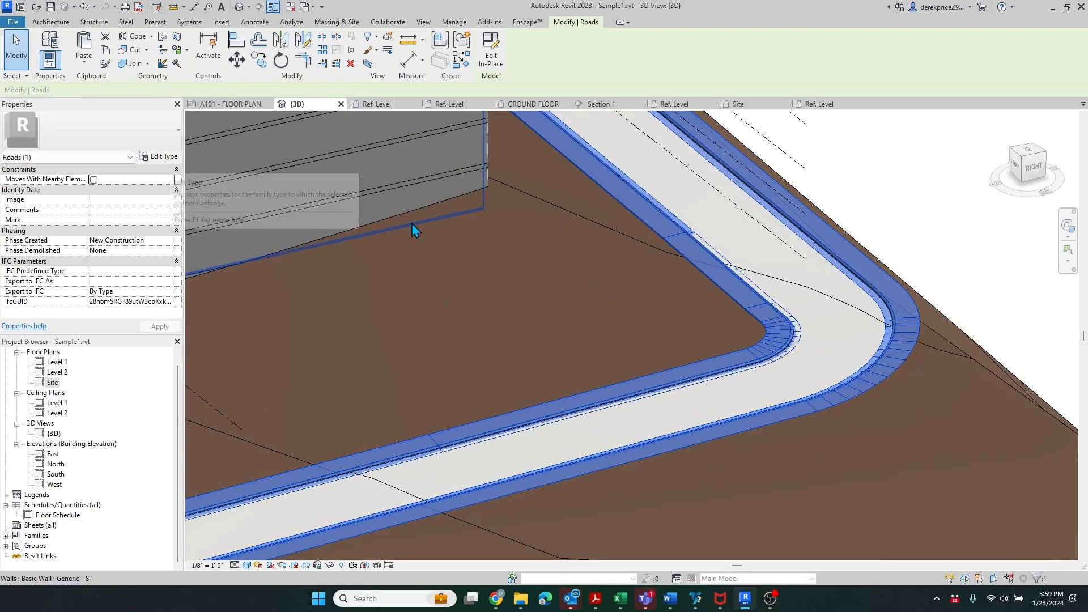
pyautogui.click(490, 61)
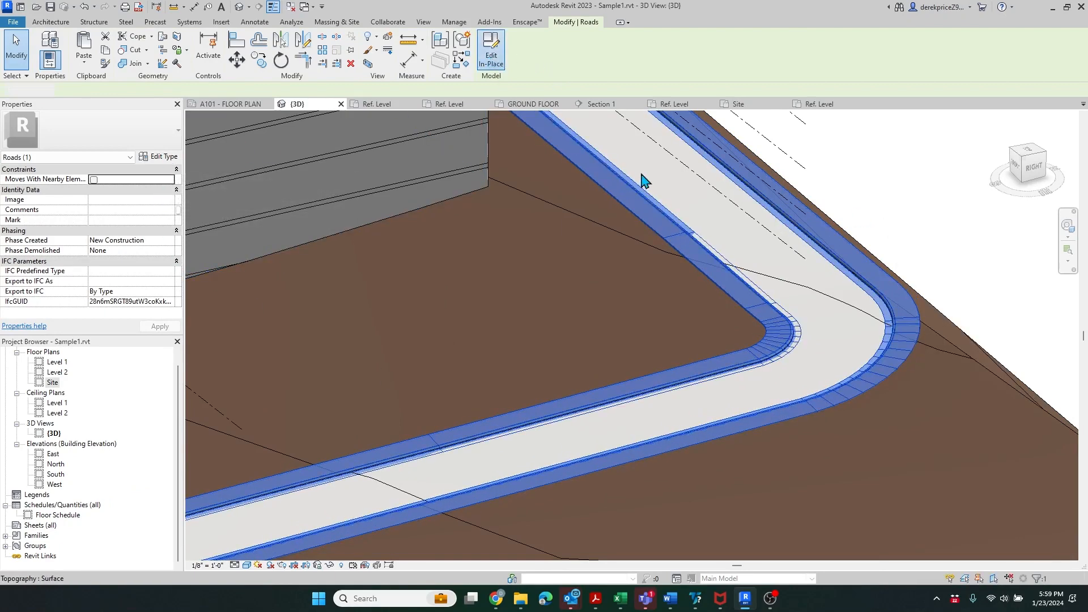
pyautogui.scroll(-5, 934, 277)
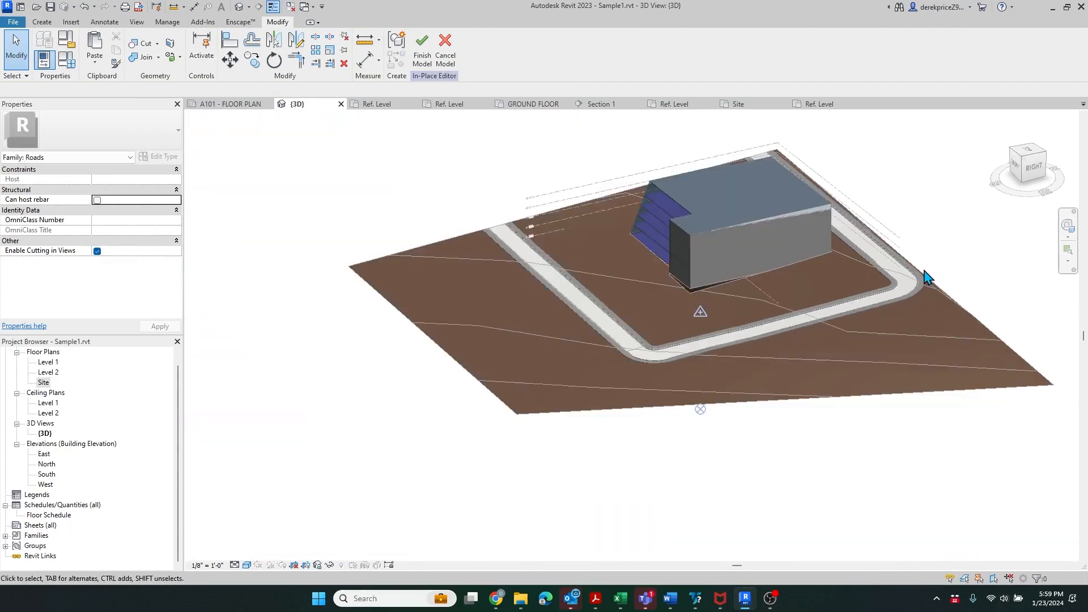
# - Set all six sweeps and swept blends to Concrete, Lightweight and finish the model
pyautogui.click(894, 294)
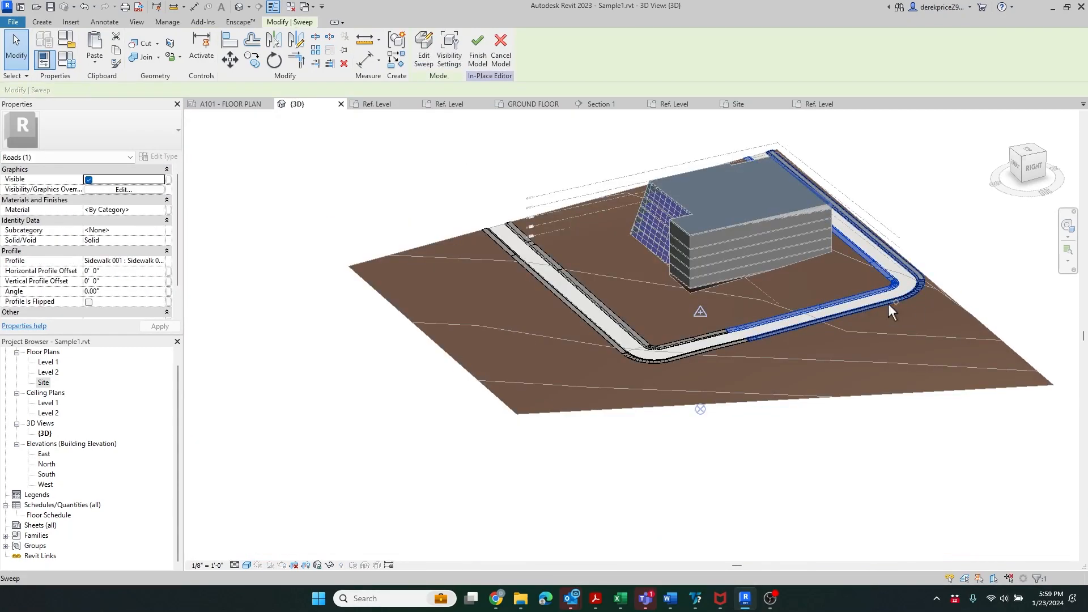
pyautogui.keyDown('ctrl'); pyautogui.click(888, 304); pyautogui.keyUp('ctrl')
pyautogui.keyDown('ctrl'); pyautogui.click(729, 346); pyautogui.keyUp('ctrl')
pyautogui.keyDown('ctrl'); pyautogui.click(715, 336); pyautogui.keyUp('ctrl')
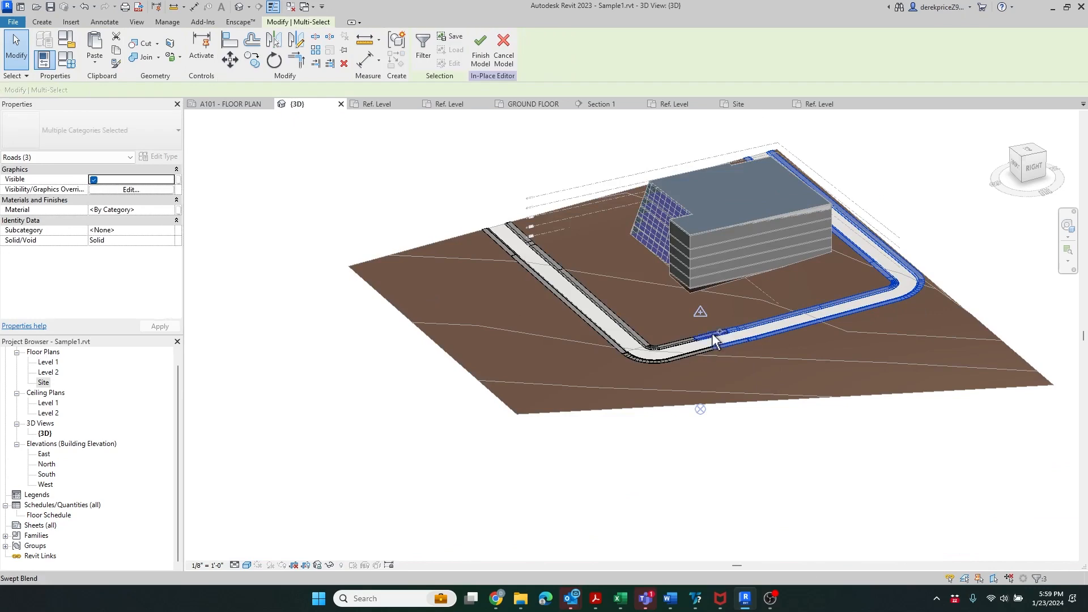
pyautogui.keyDown('ctrl'); pyautogui.click(685, 342); pyautogui.keyUp('ctrl')
pyautogui.keyDown('ctrl'); pyautogui.click(683, 356); pyautogui.keyUp('ctrl')
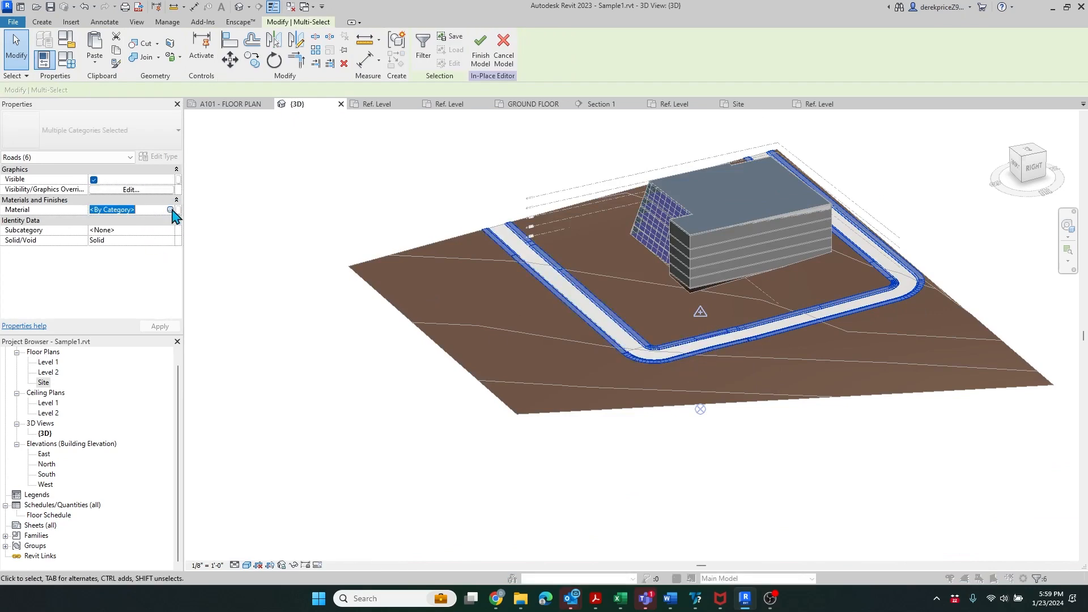
pyautogui.click(170, 210)
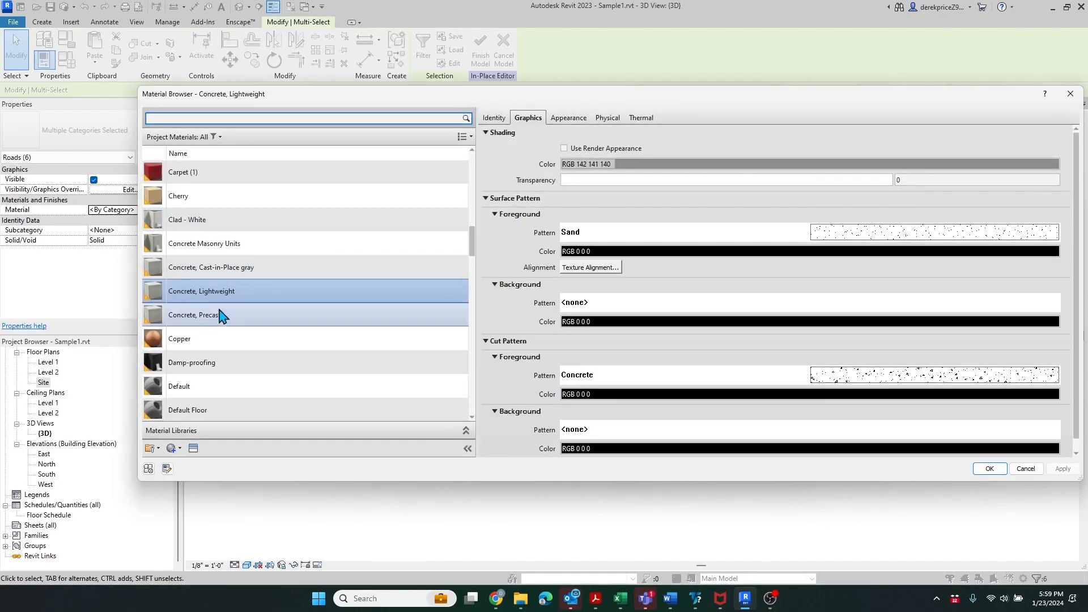
pyautogui.click(990, 469)
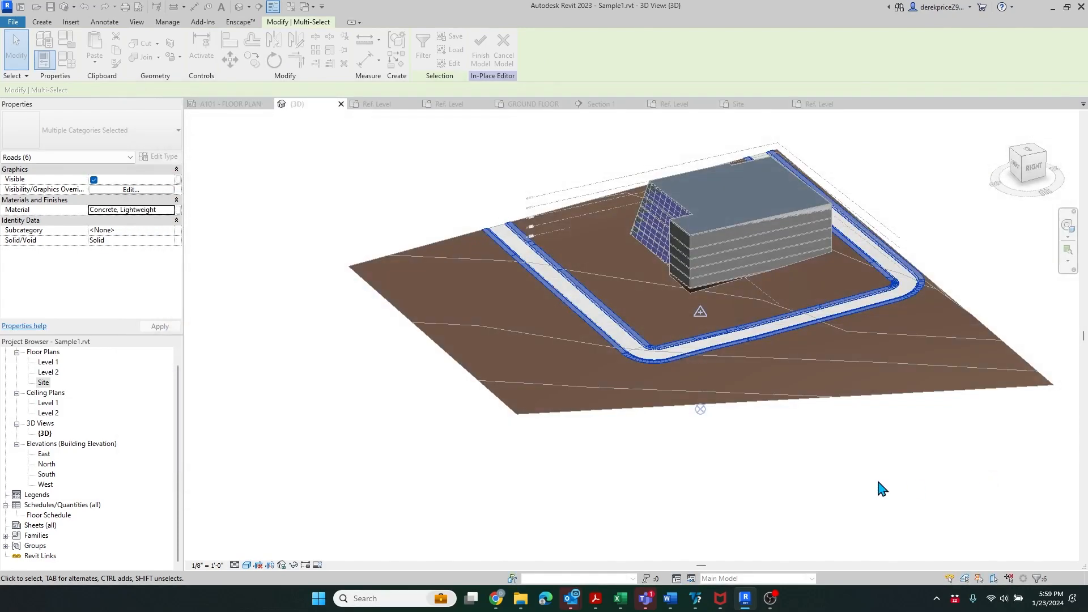
pyautogui.click(419, 50)
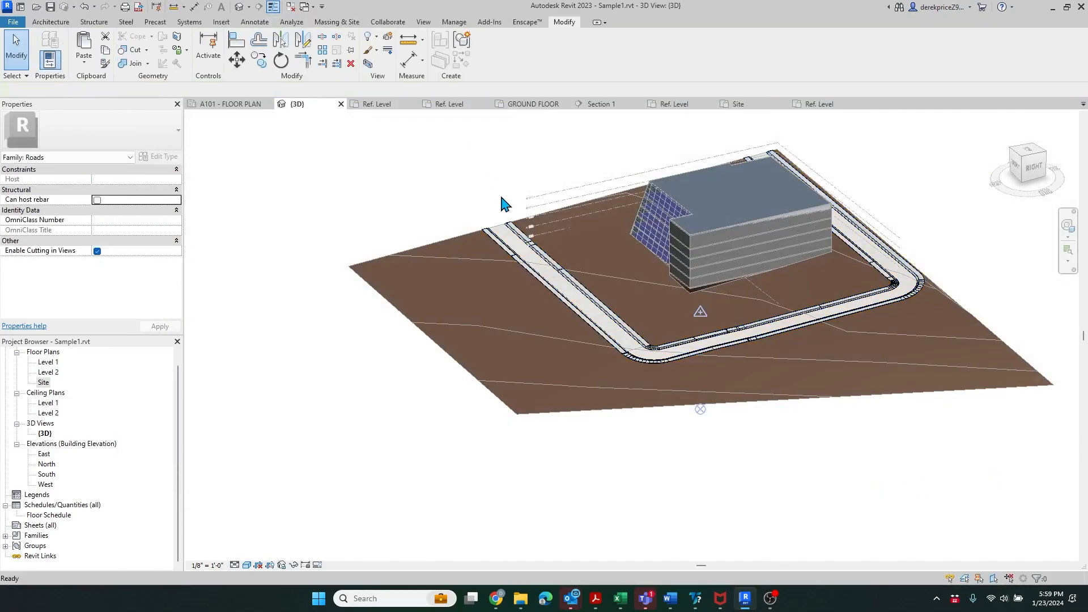
pyautogui.scroll(2, 953, 264)
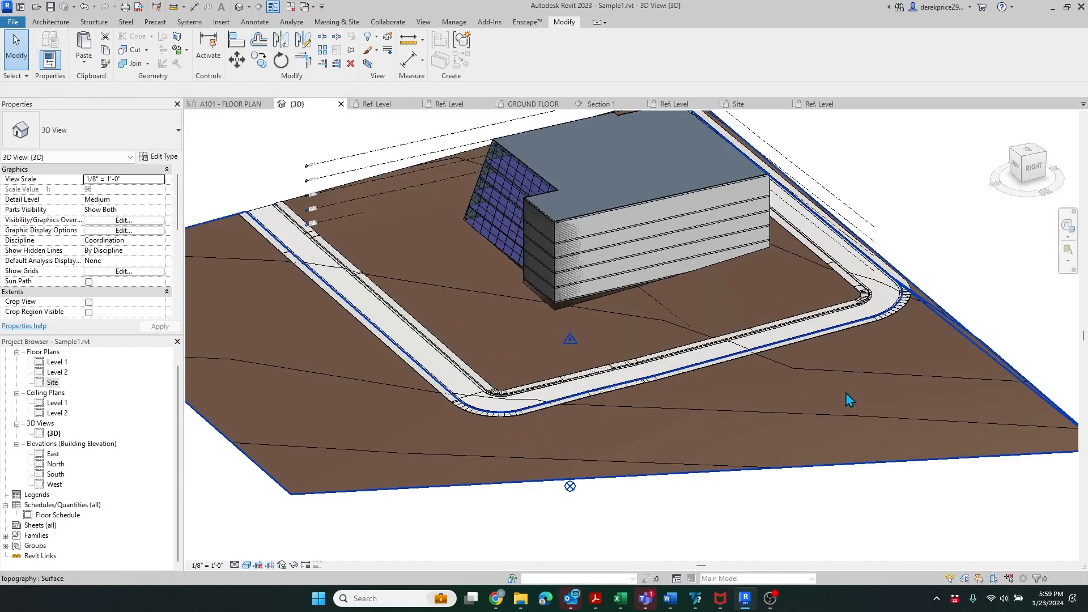